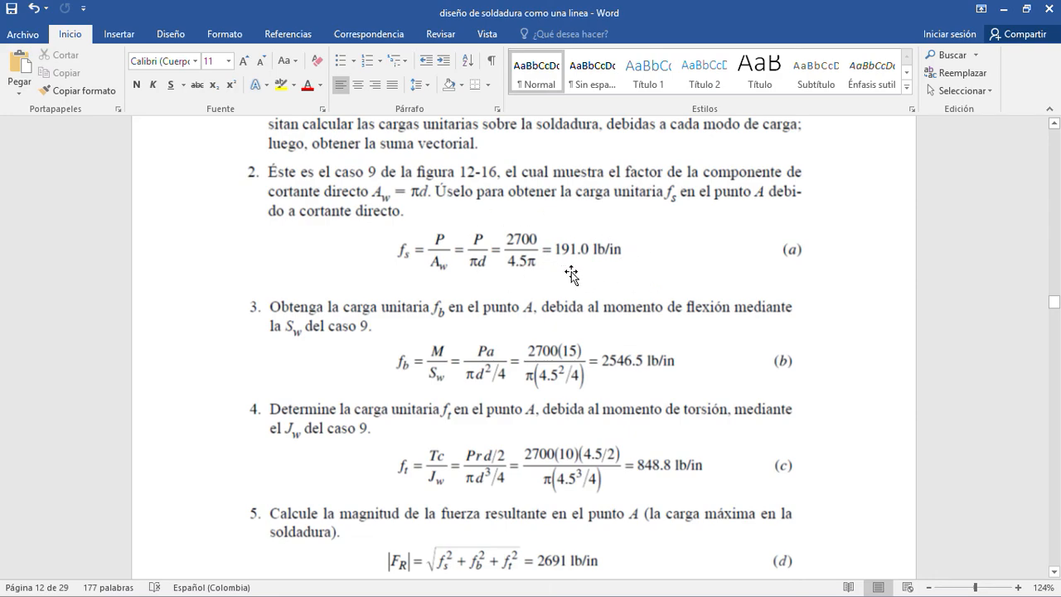
Review the unit load and resultant force calculations in steps 2 to 5 and the problem data of Ejemplo 12-3.
{"action": "scroll", "coordinate": [583, 348], "scroll_direction": "down", "scroll_amount": 1}
{"action": "scroll", "coordinate": [584, 352], "scroll_direction": "down", "scroll_amount": 3}
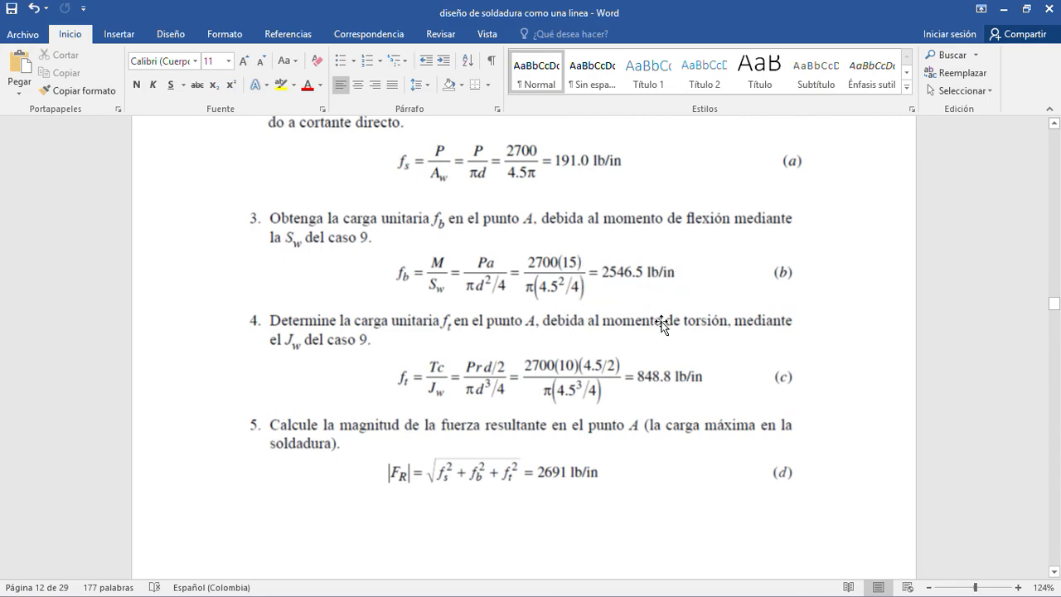
{"action": "scroll", "coordinate": [662, 325], "scroll_direction": "down", "scroll_amount": 1}
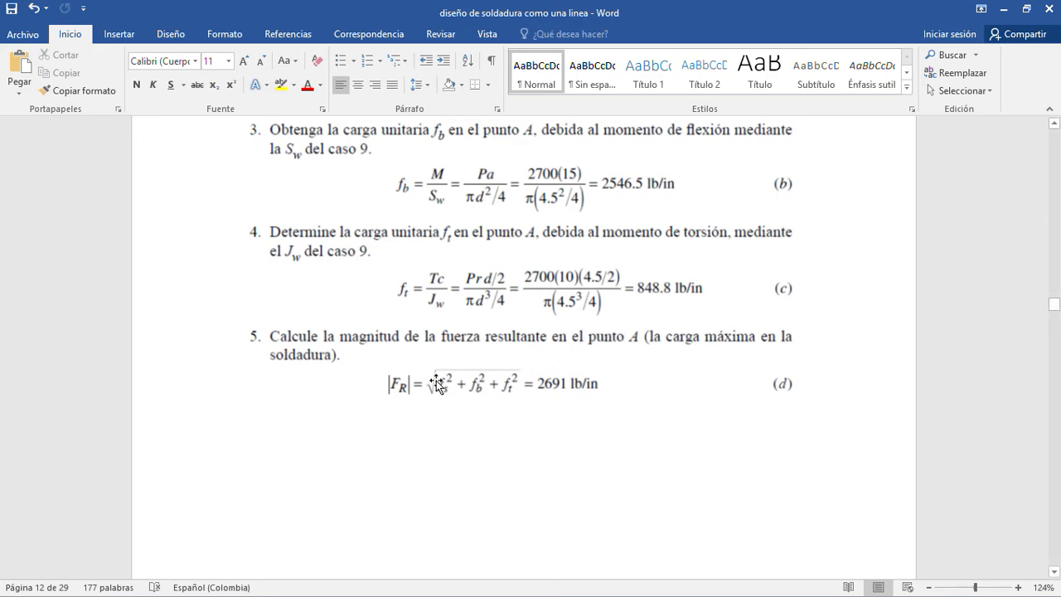
{"action": "scroll", "coordinate": [435, 396], "scroll_direction": "down", "scroll_amount": 1}
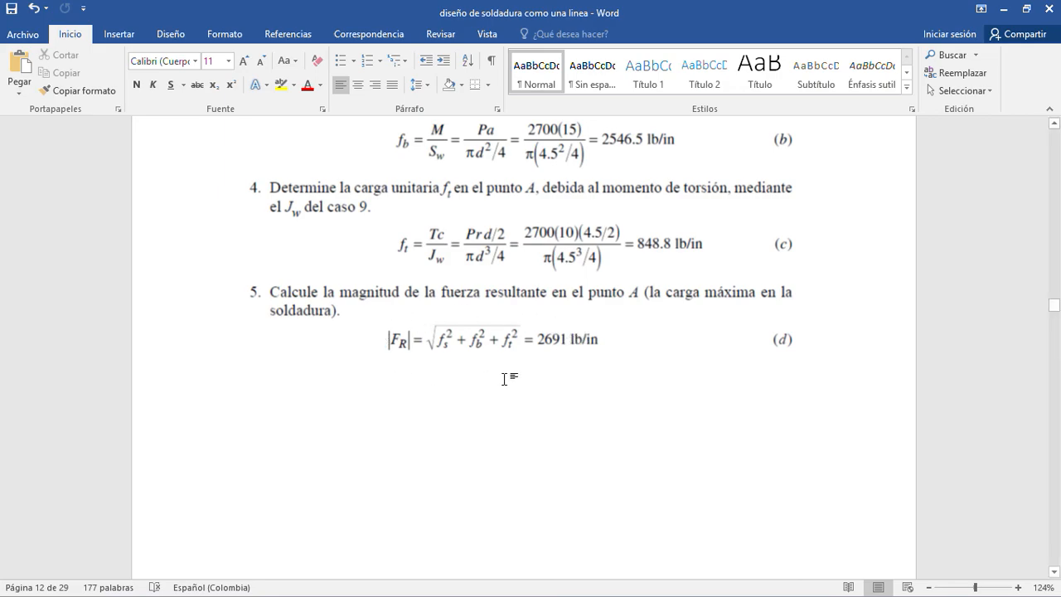
{"action": "scroll", "coordinate": [607, 337], "scroll_direction": "down", "scroll_amount": 10}
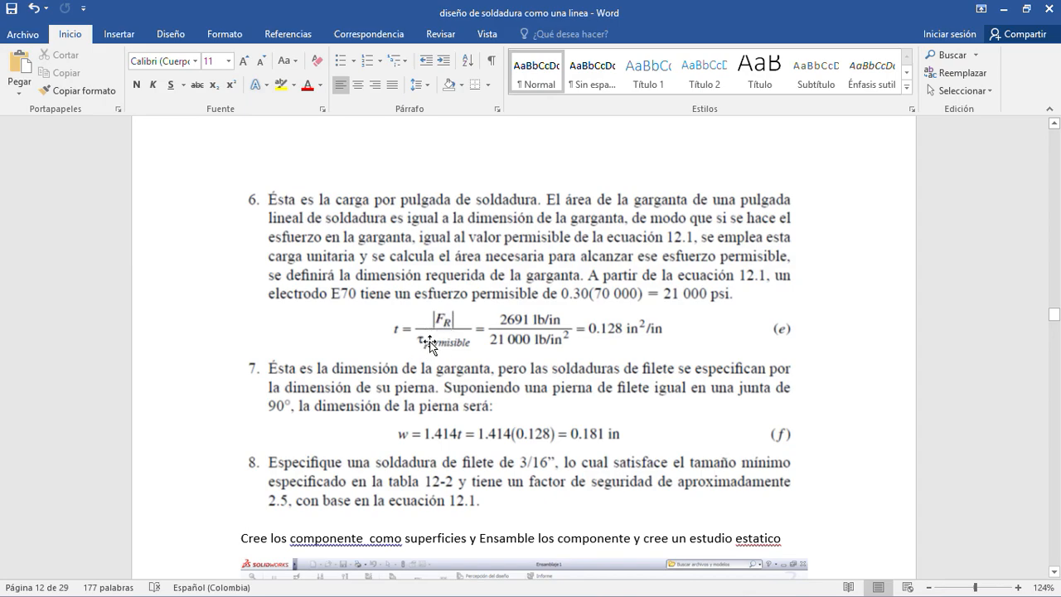
{"action": "scroll", "coordinate": [430, 342], "scroll_direction": "up", "scroll_amount": 15}
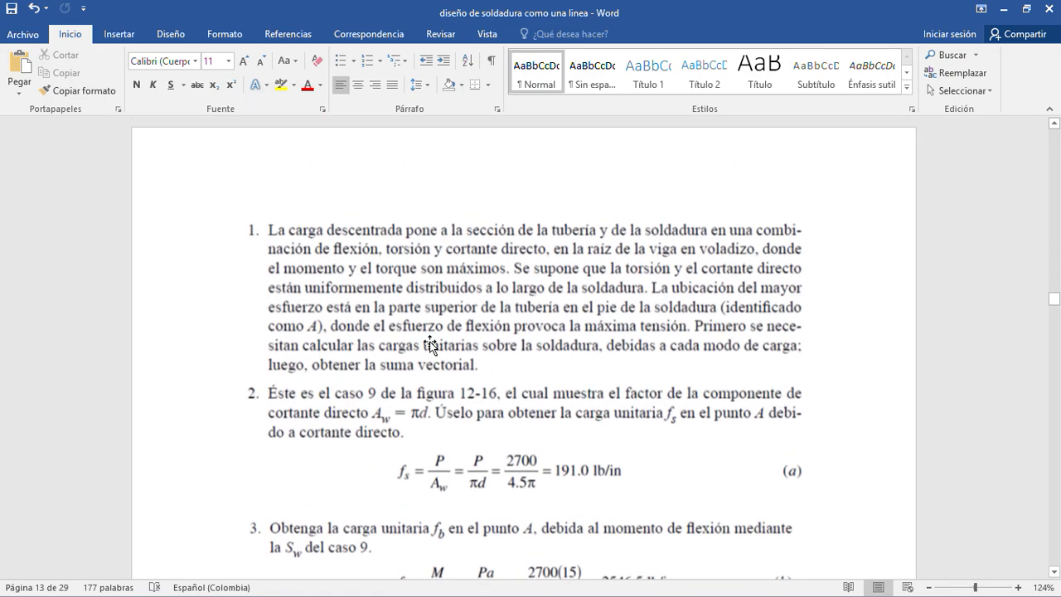
{"action": "scroll", "coordinate": [430, 341], "scroll_direction": "up", "scroll_amount": 8}
{"action": "scroll", "coordinate": [430, 342], "scroll_direction": "down", "scroll_amount": 2}
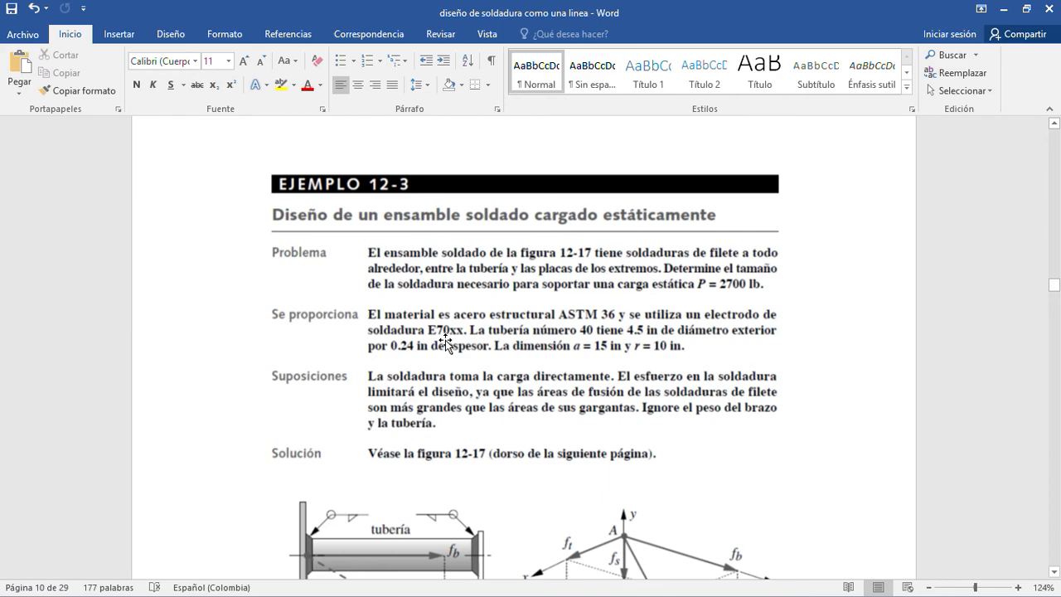
{"action": "scroll", "coordinate": [447, 336], "scroll_direction": "down", "scroll_amount": 3}
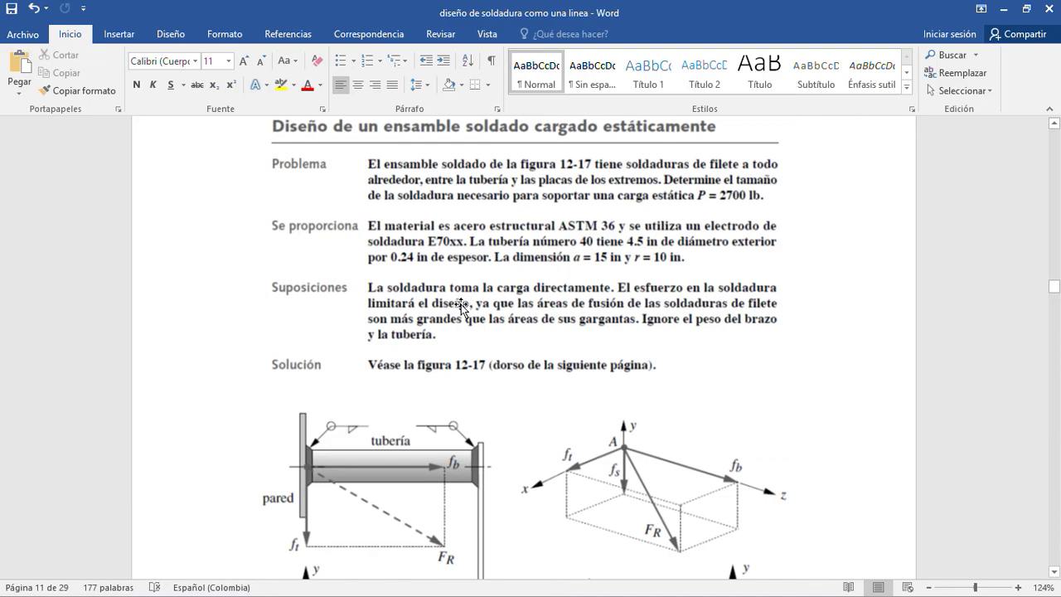
Read the throat and leg size calculations in steps 6 to 8 and the component dimensions in the annotated assembly figure.
{"action": "scroll", "coordinate": [461, 304], "scroll_direction": "down", "scroll_amount": 20}
{"action": "scroll", "coordinate": [461, 308], "scroll_direction": "down", "scroll_amount": 1}
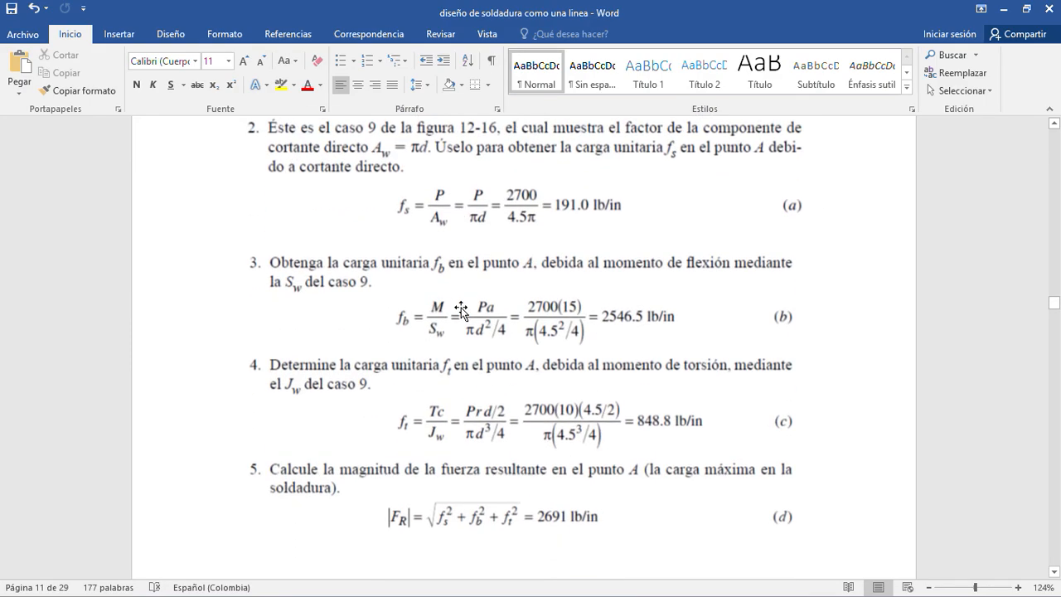
{"action": "scroll", "coordinate": [461, 311], "scroll_direction": "down", "scroll_amount": 10}
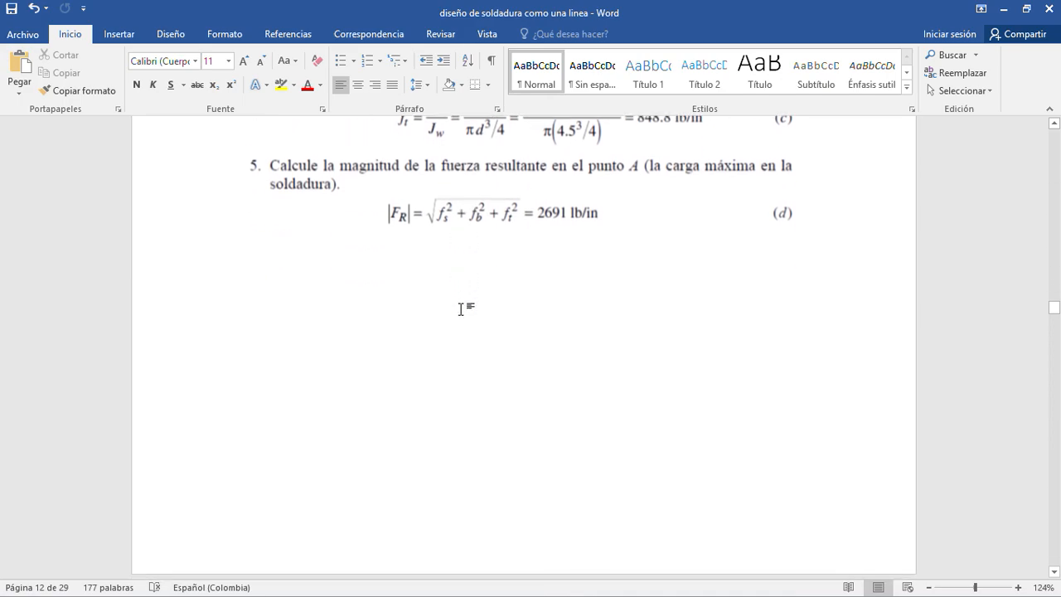
{"action": "scroll", "coordinate": [461, 315], "scroll_direction": "down", "scroll_amount": 3}
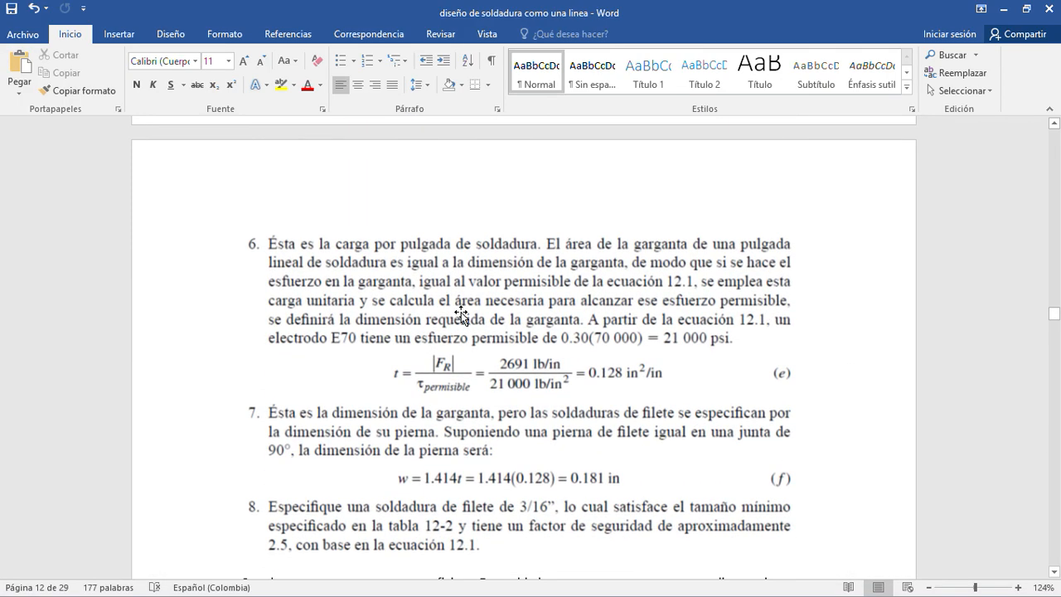
{"action": "scroll", "coordinate": [460, 312], "scroll_direction": "down", "scroll_amount": 3}
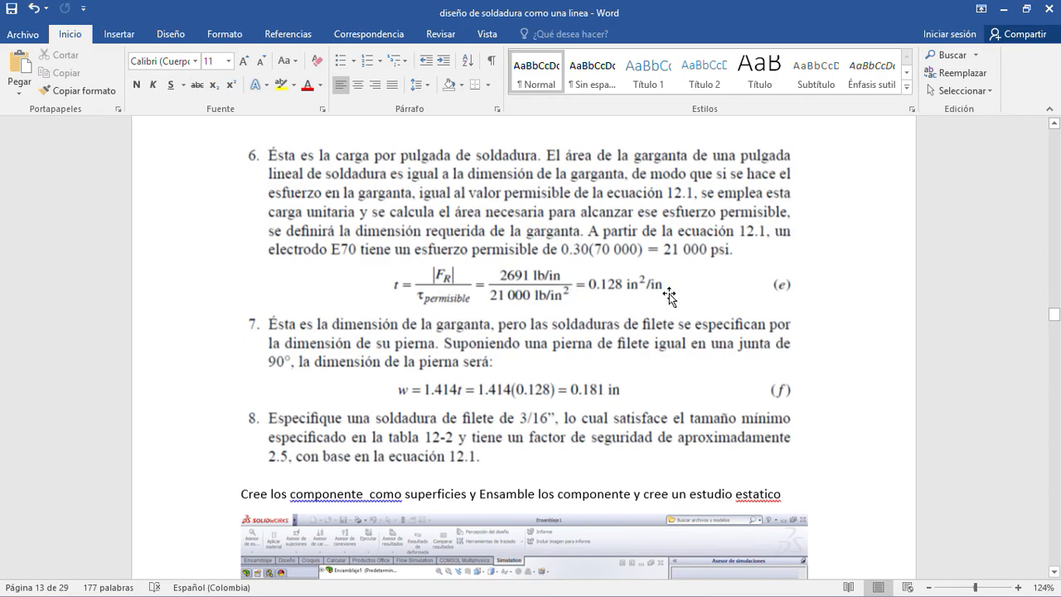
{"action": "scroll", "coordinate": [672, 309], "scroll_direction": "down", "scroll_amount": 3}
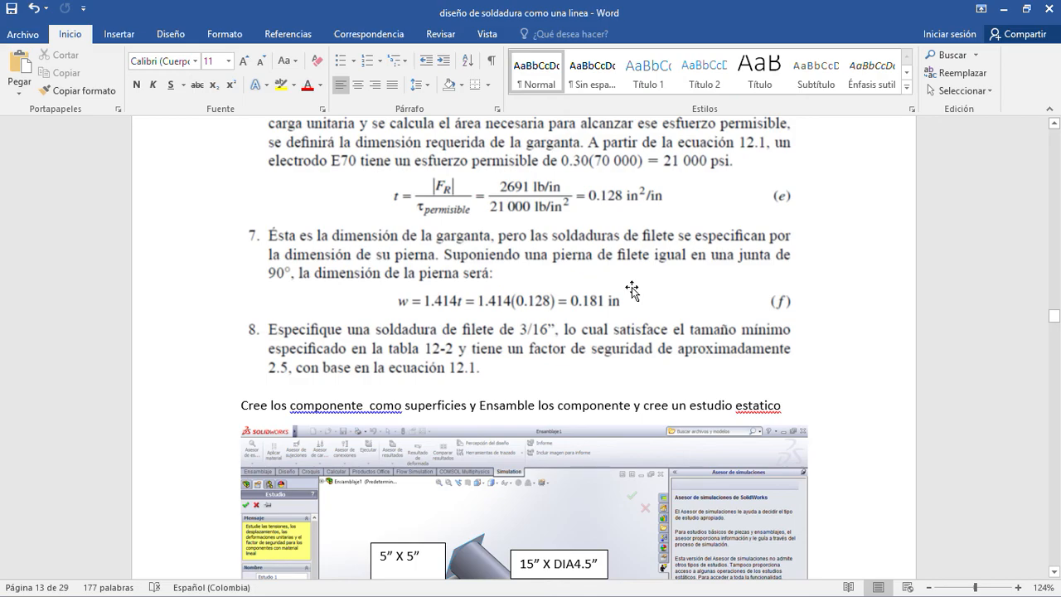
{"action": "scroll", "coordinate": [632, 286], "scroll_direction": "down", "scroll_amount": 6}
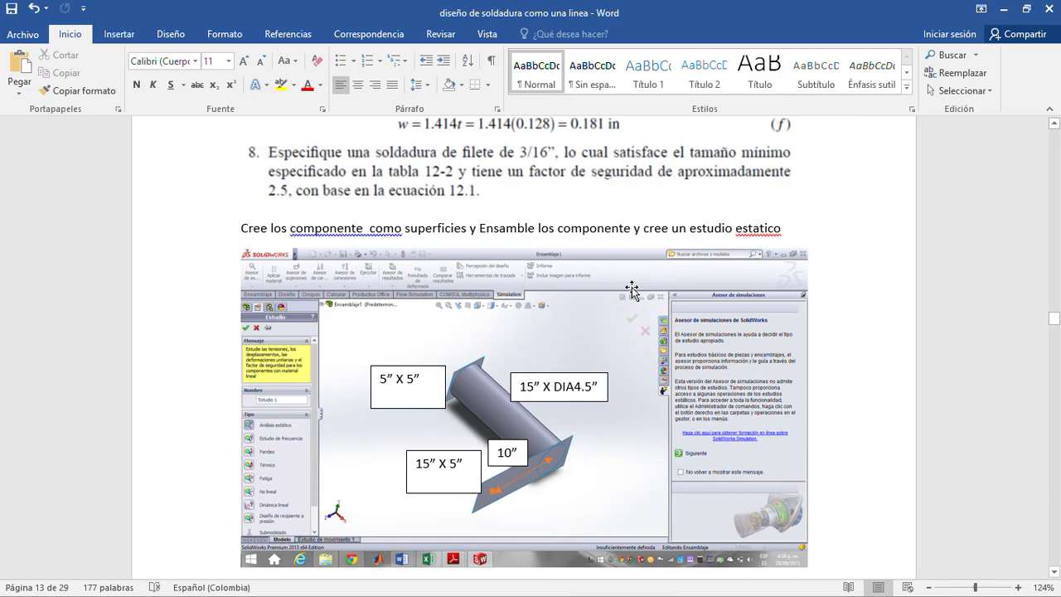
{"action": "scroll", "coordinate": [632, 287], "scroll_direction": "down", "scroll_amount": 1}
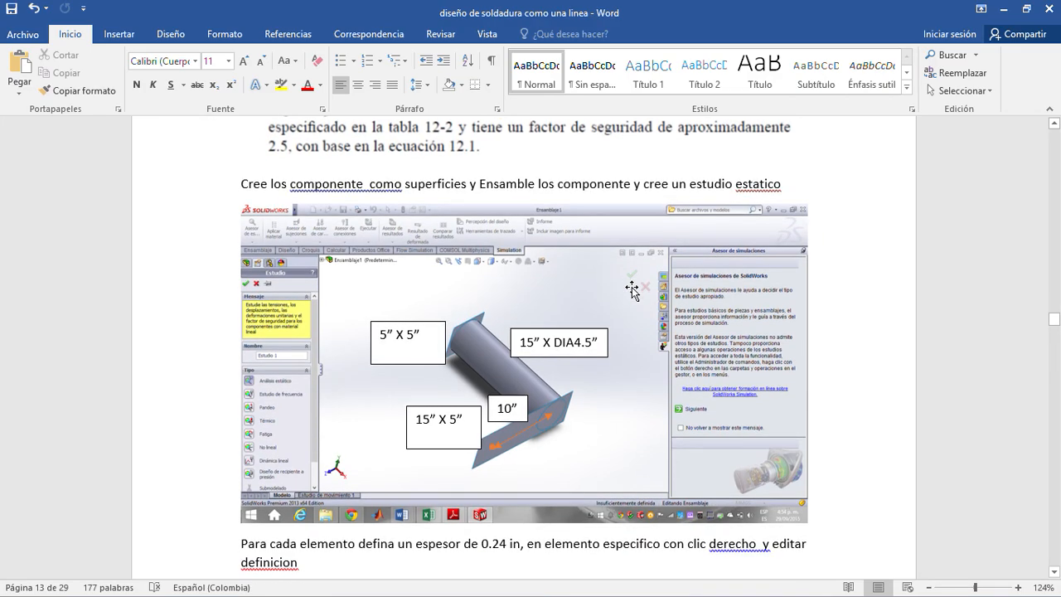
{"action": "scroll", "coordinate": [632, 287], "scroll_direction": "up", "scroll_amount": 5}
{"action": "scroll", "coordinate": [632, 287], "scroll_direction": "down", "scroll_amount": 1}
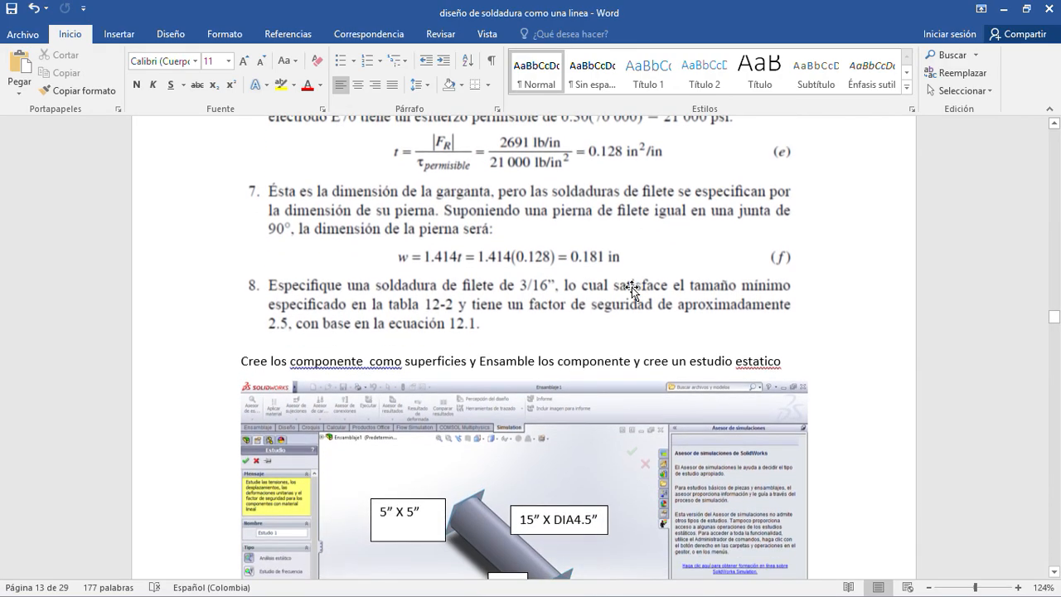
{"action": "scroll", "coordinate": [632, 286], "scroll_direction": "down", "scroll_amount": 3}
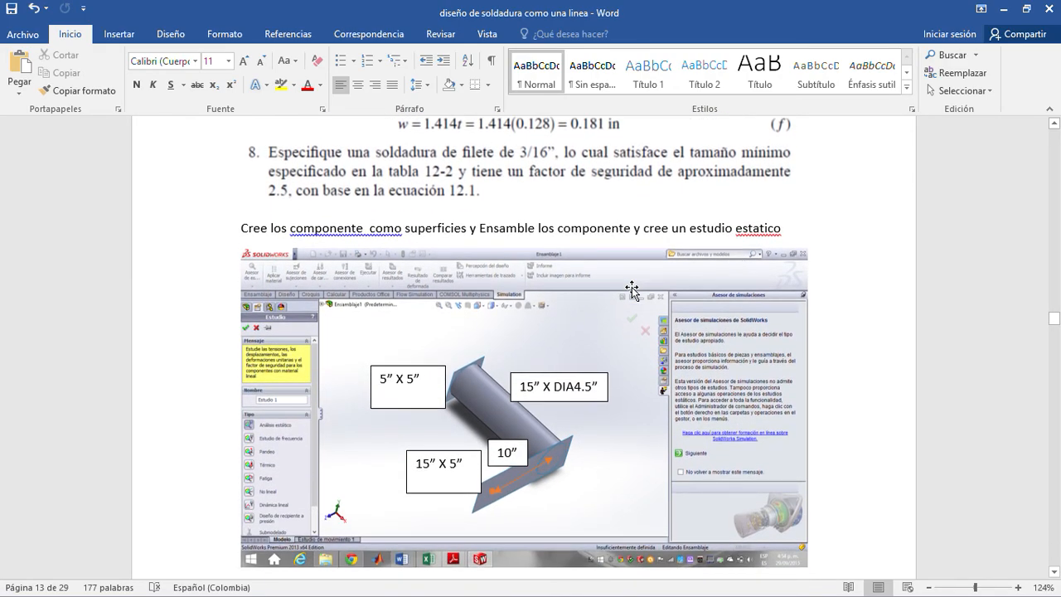
{"action": "scroll", "coordinate": [632, 287], "scroll_direction": "down", "scroll_amount": 5}
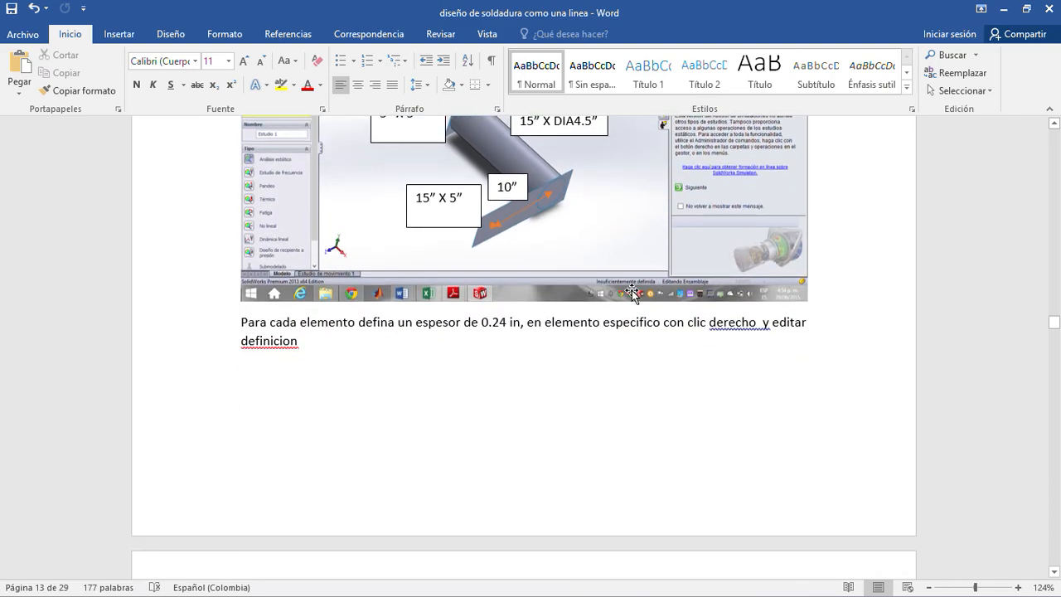
{"action": "scroll", "coordinate": [632, 288], "scroll_direction": "up", "scroll_amount": 12}
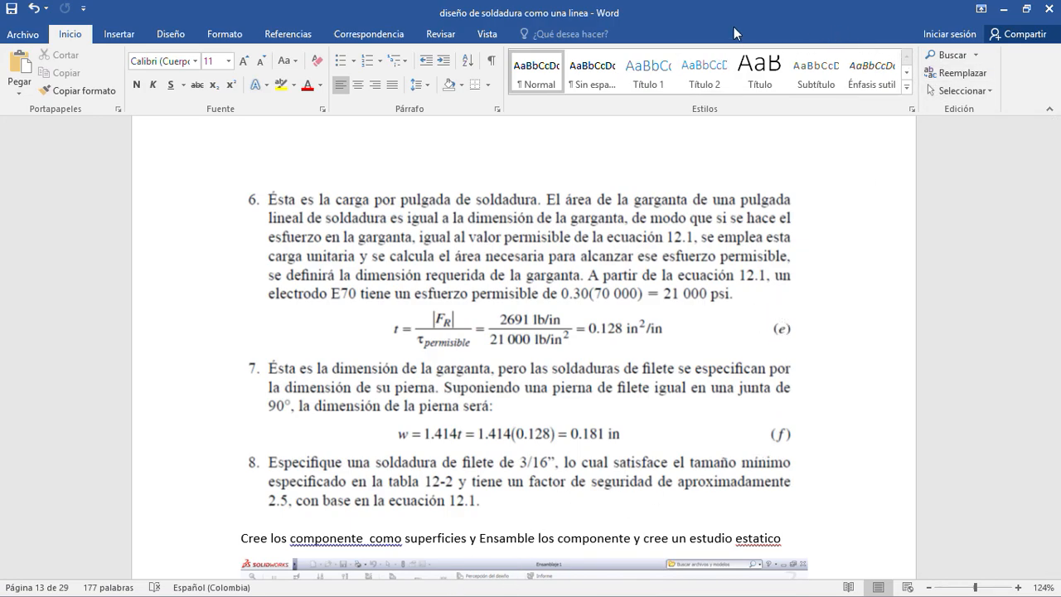
Minimize the open windows and create a desktop folder named "solda indire", opening it briefly to check it.
{"action": "left_click_drag", "start_coordinate": [735, 21], "coordinate": [583, 73]}
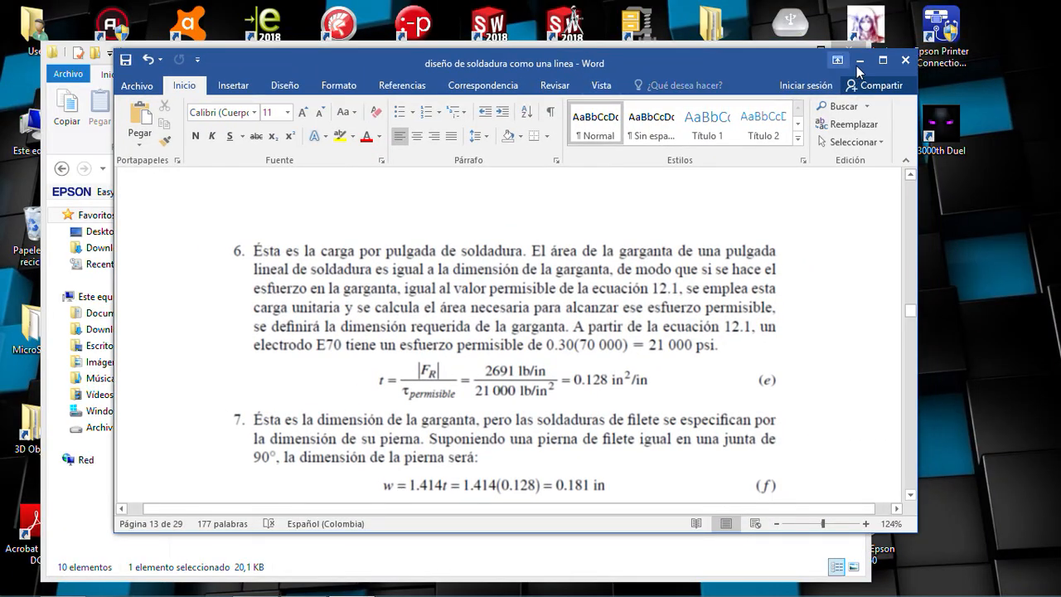
{"action": "left_click", "coordinate": [853, 64]}
{"action": "left_click", "coordinate": [799, 49]}
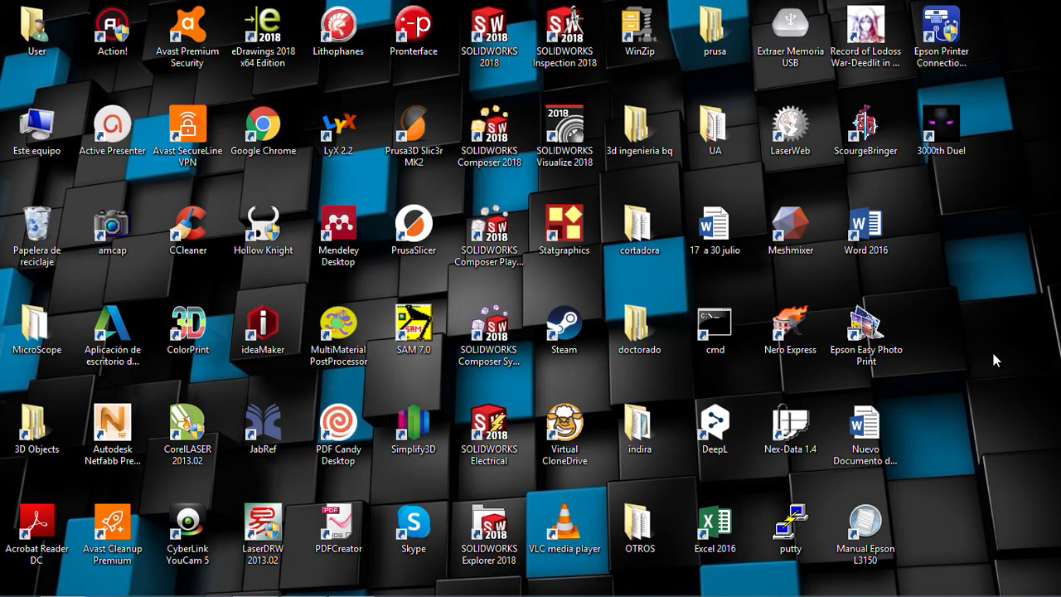
{"action": "right_click", "coordinate": [993, 353]}
{"action": "mouse_move", "coordinate": [949, 537]}
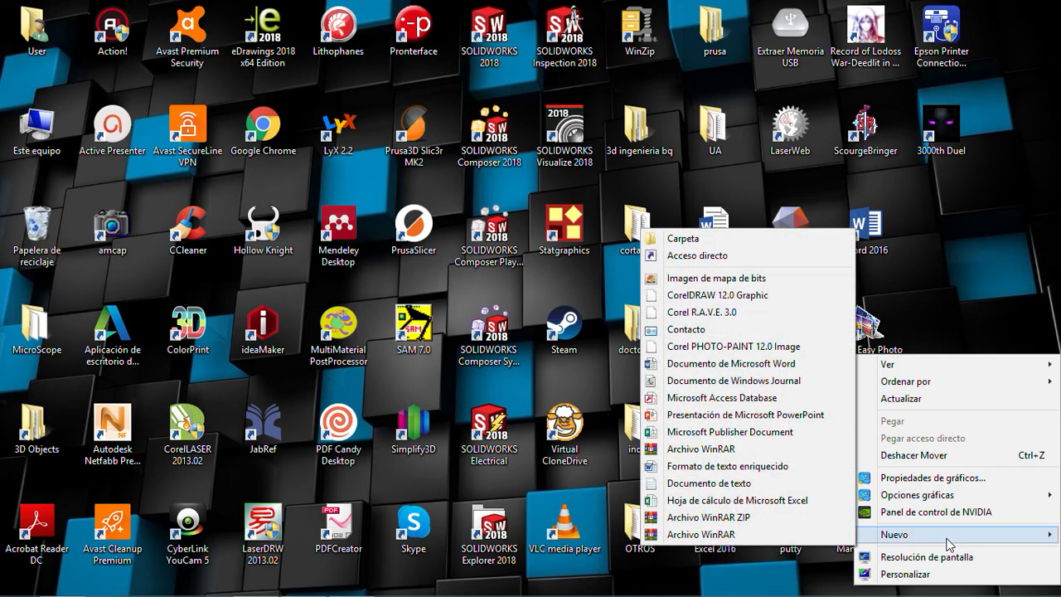
{"action": "left_click", "coordinate": [752, 235]}
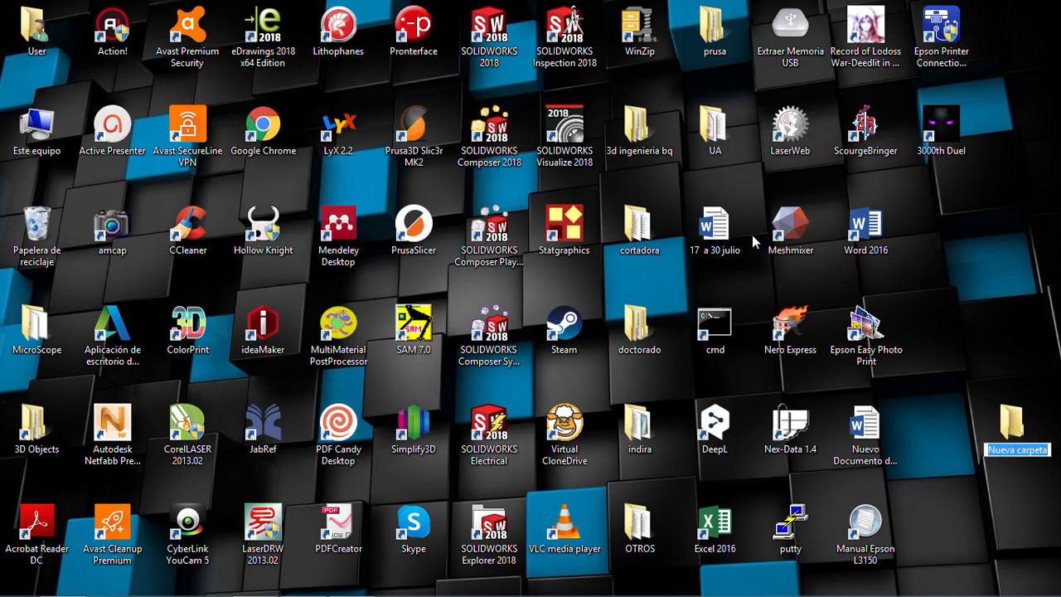
{"action": "type", "text": "s"}
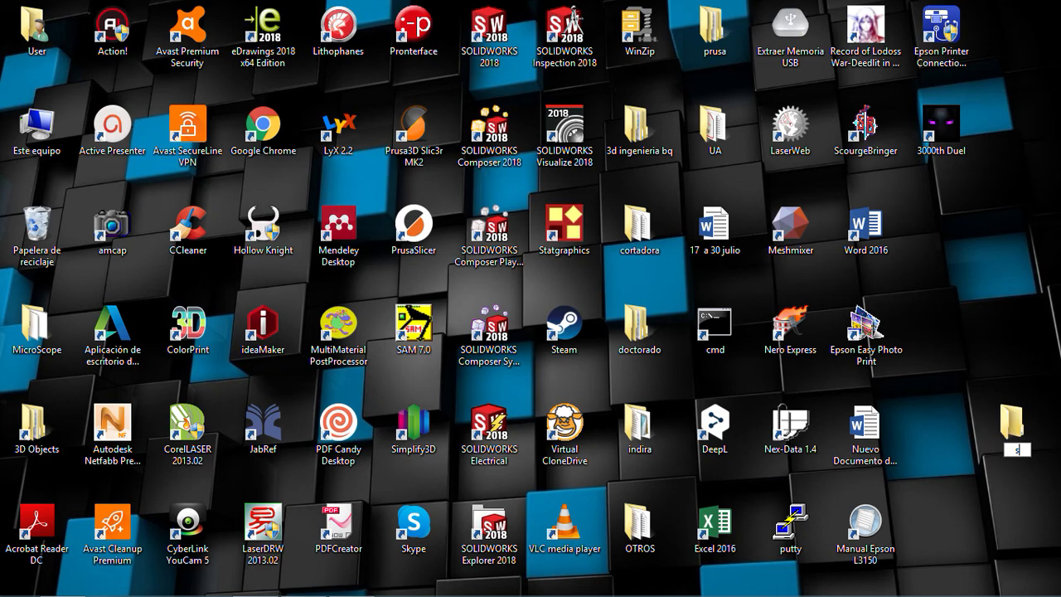
{"action": "type", "text": "olda indire"}
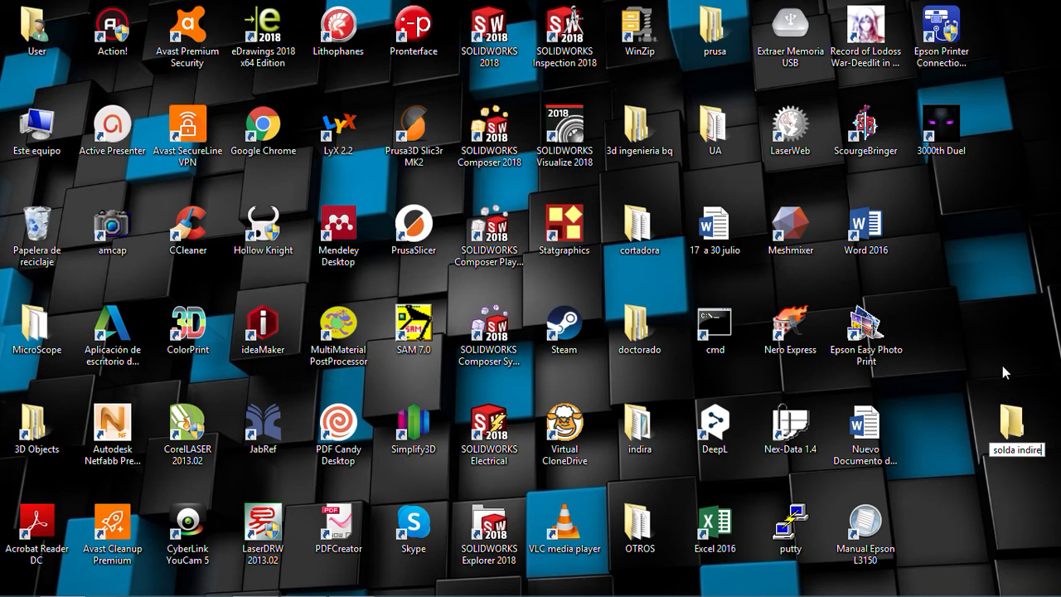
{"action": "key", "text": "Return"}
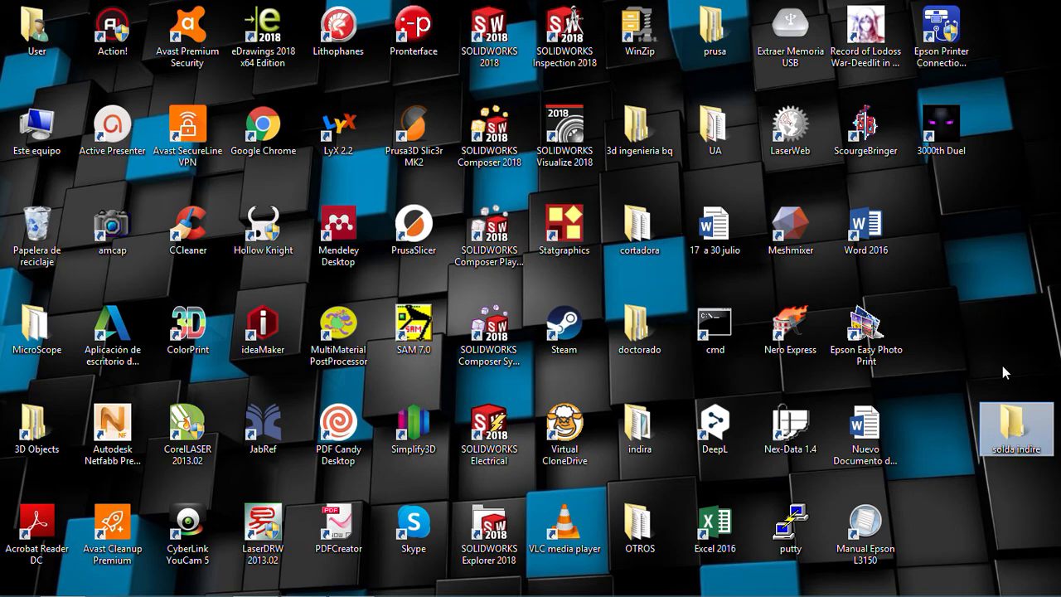
{"action": "double_click", "coordinate": [1010, 415]}
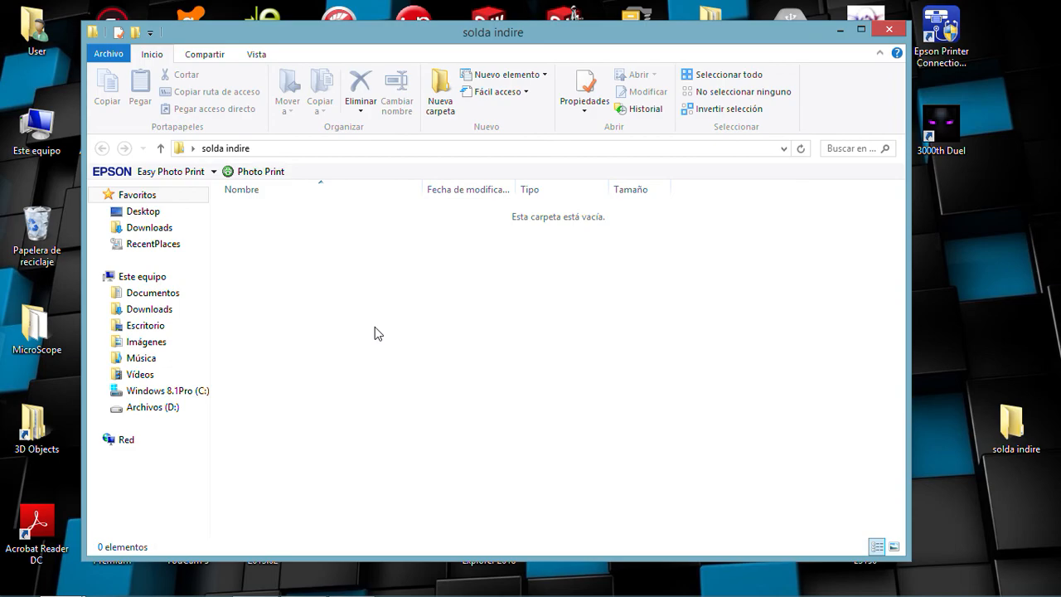
{"action": "left_click", "coordinate": [840, 31]}
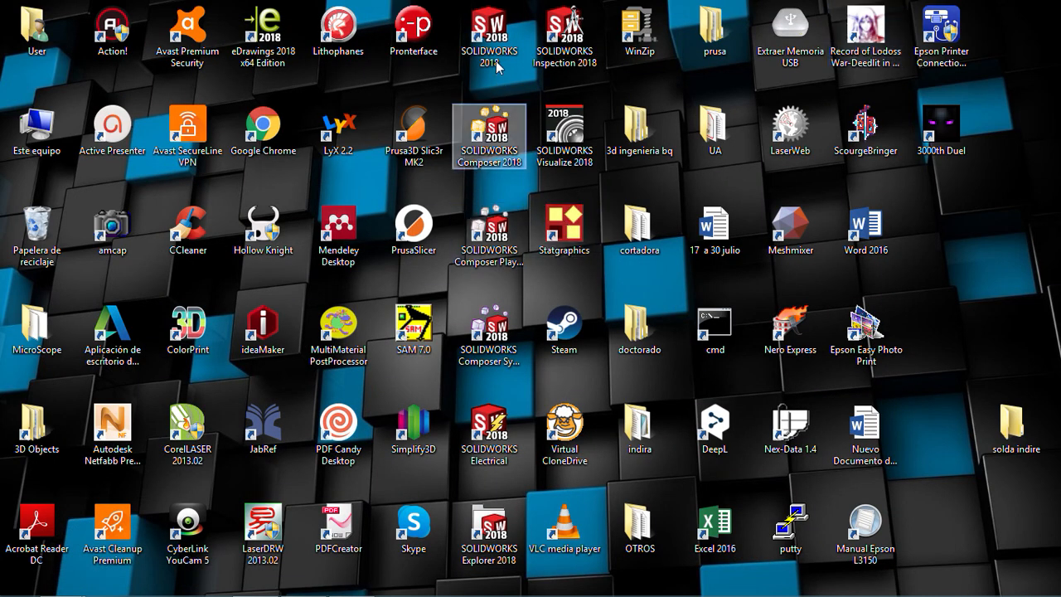
Launch SOLIDWORKS 2018, dismiss the welcome dialog and create a new part (Pieza) document with its window moved into view.
{"action": "double_click", "coordinate": [498, 45]}
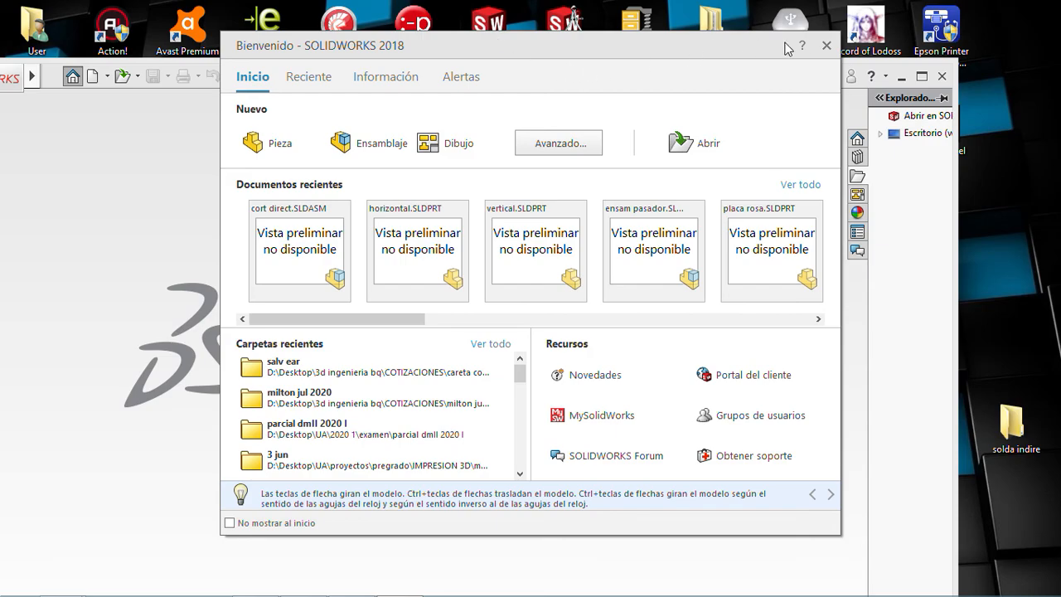
{"action": "left_click", "coordinate": [827, 45]}
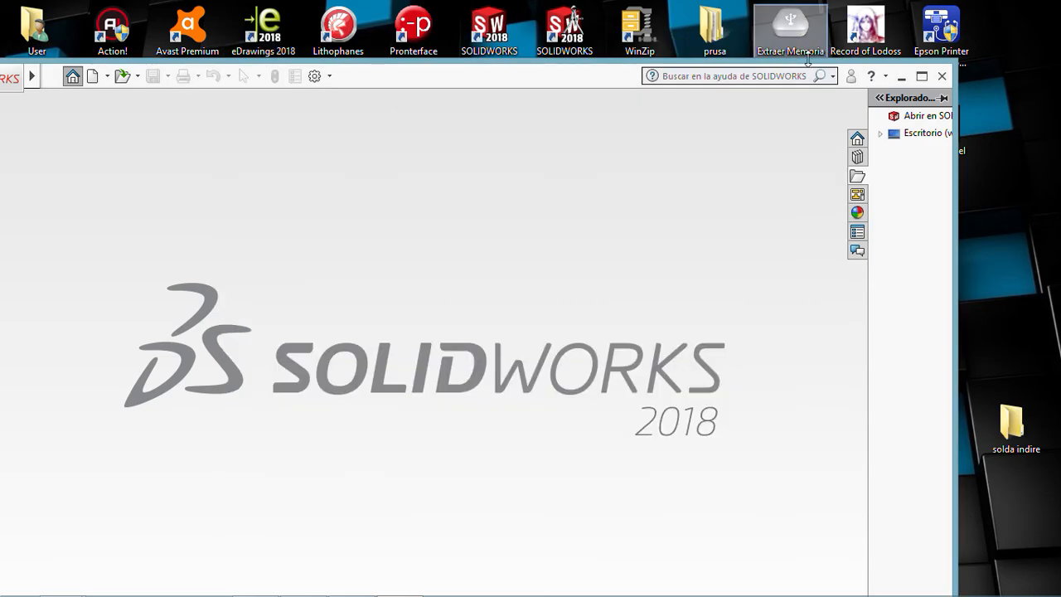
{"action": "left_click", "coordinate": [92, 76]}
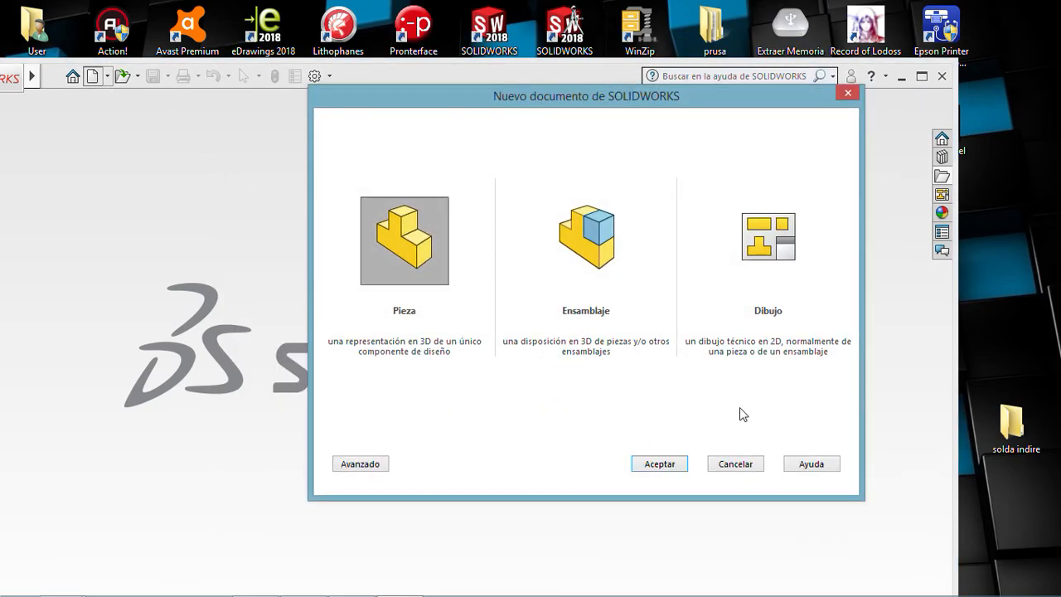
{"action": "left_click", "coordinate": [653, 464]}
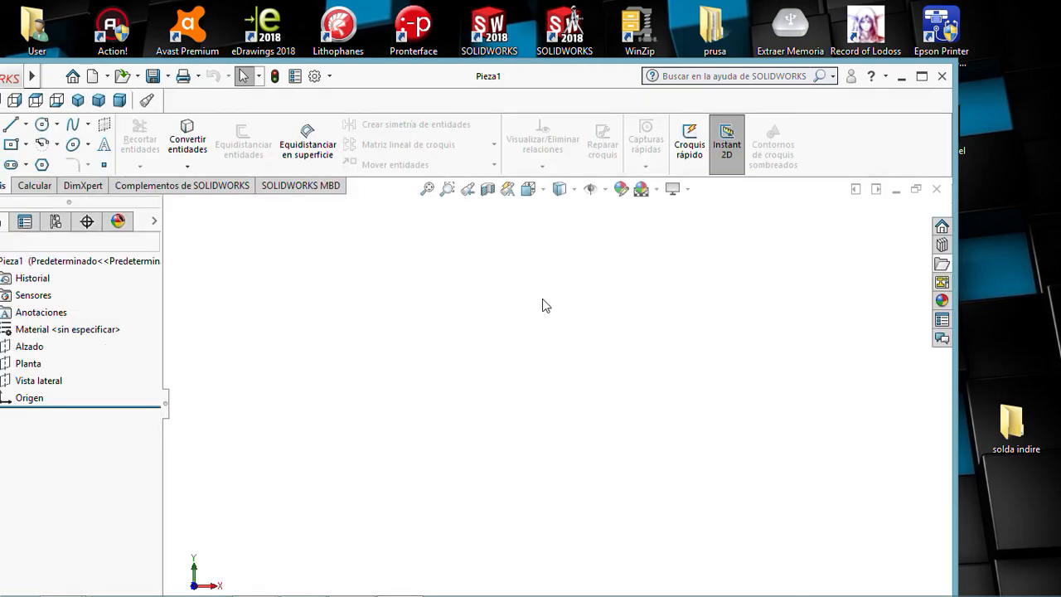
{"action": "left_click_drag", "start_coordinate": [520, 76], "coordinate": [636, 30]}
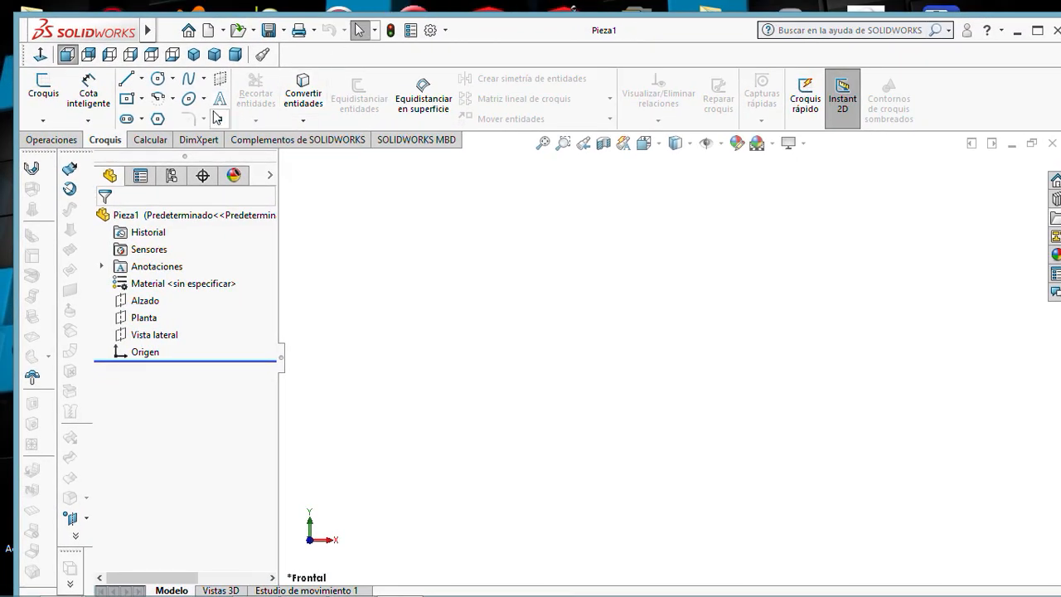
Start a new sketch on the Alzado plane of the part.
{"action": "left_click", "coordinate": [35, 93]}
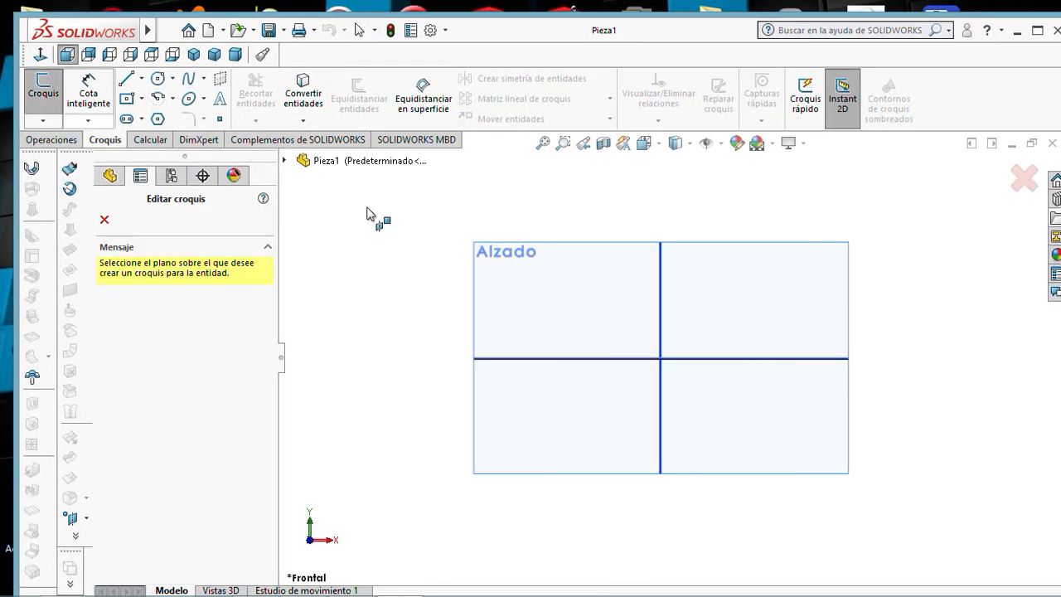
{"action": "left_click", "coordinate": [555, 271]}
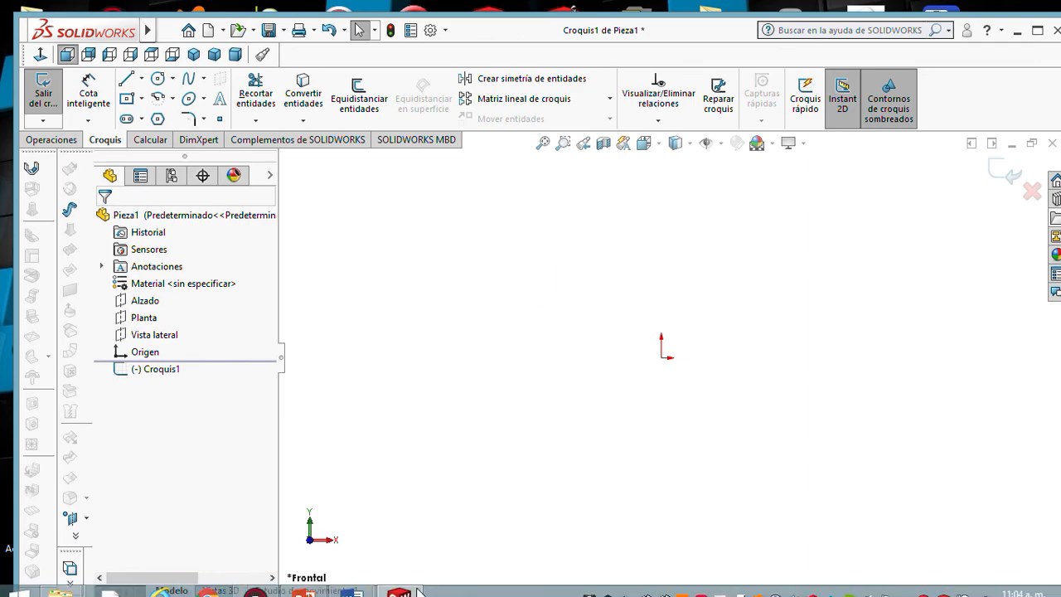
{"action": "mouse_move", "coordinate": [405, 580]}
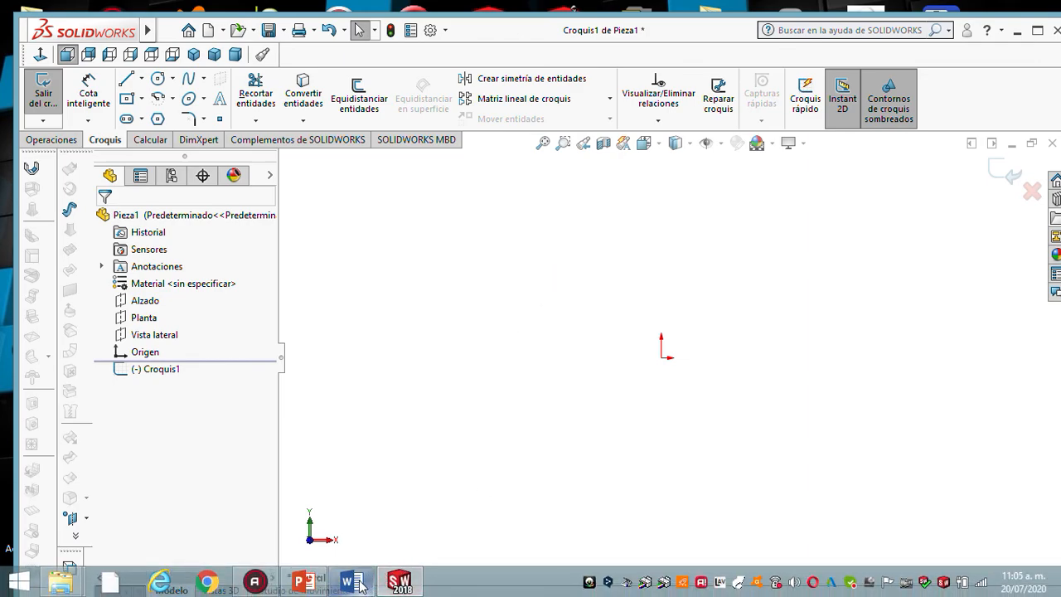
Sketch a circle about 120 mm in diameter centred on the origin.
{"action": "left_click", "coordinate": [157, 77]}
{"action": "left_click", "coordinate": [664, 358]}
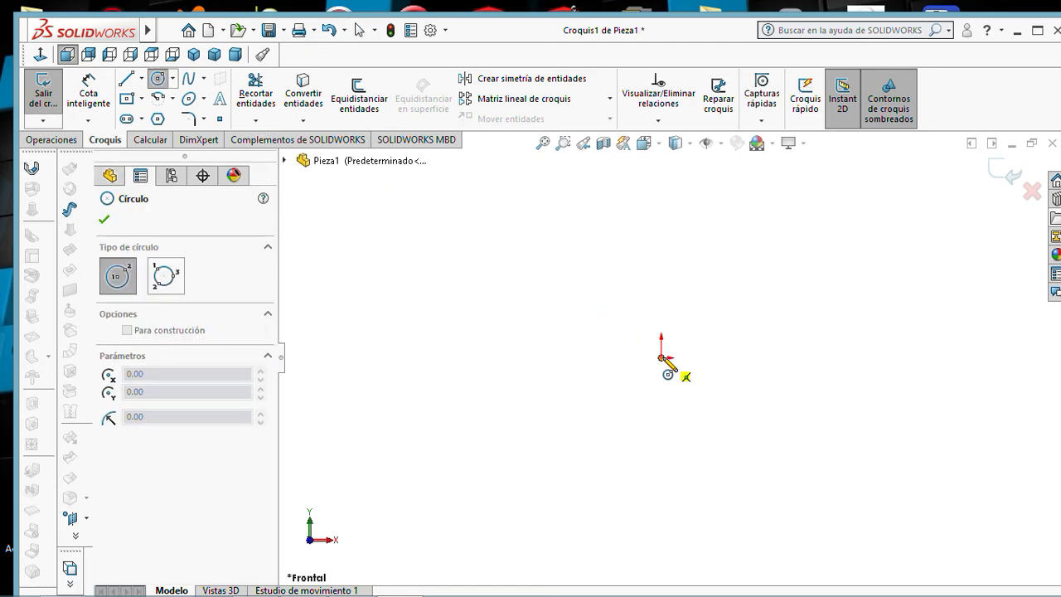
{"action": "left_click", "coordinate": [536, 357]}
Dimension the circle's diameter and set it to 4.5 pulgadas.
{"action": "left_click", "coordinate": [107, 93]}
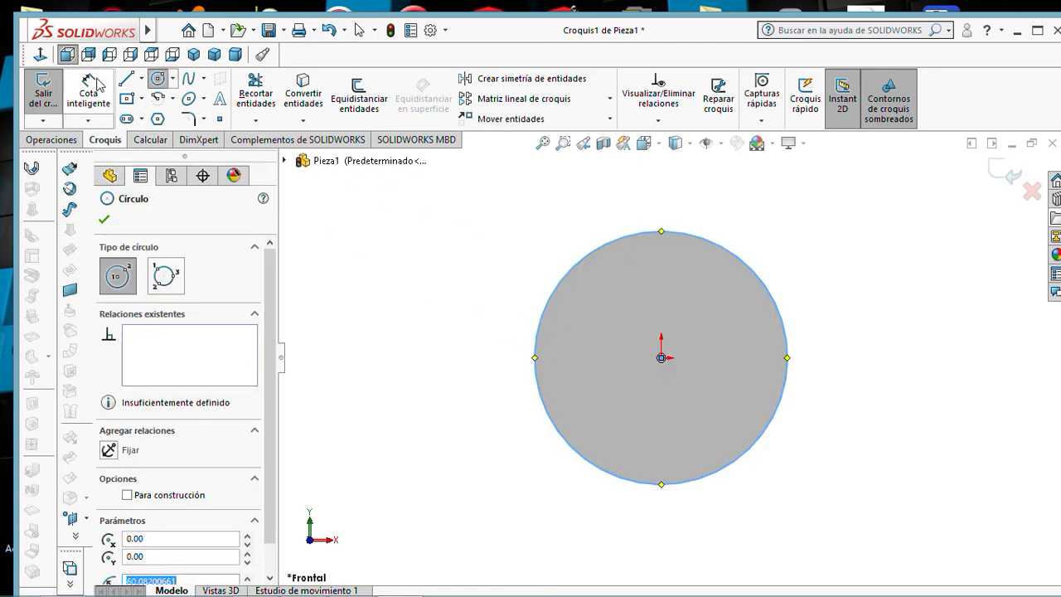
{"action": "left_click", "coordinate": [539, 331]}
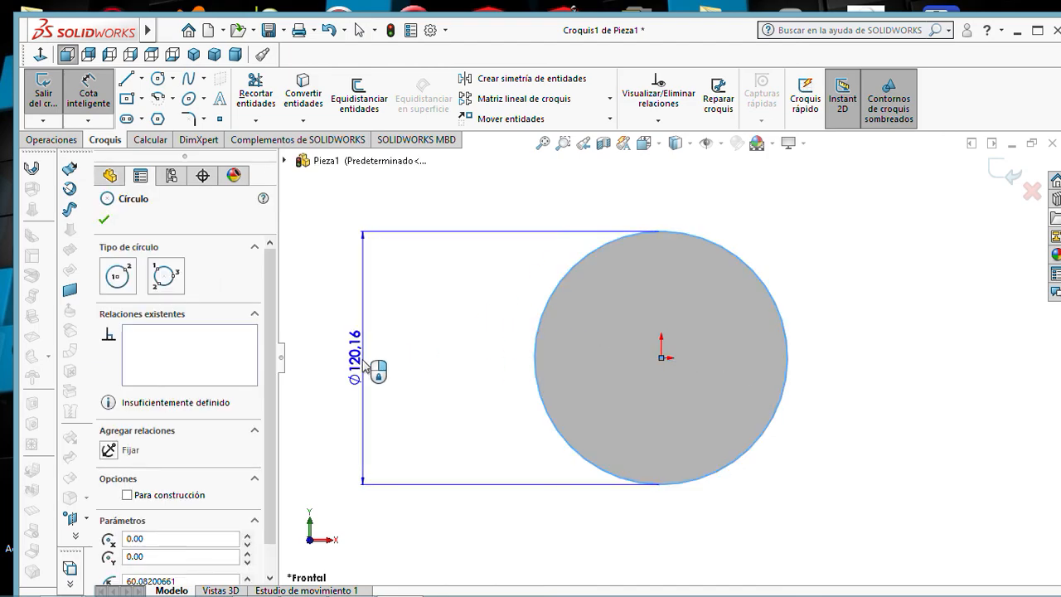
{"action": "left_click", "coordinate": [369, 364]}
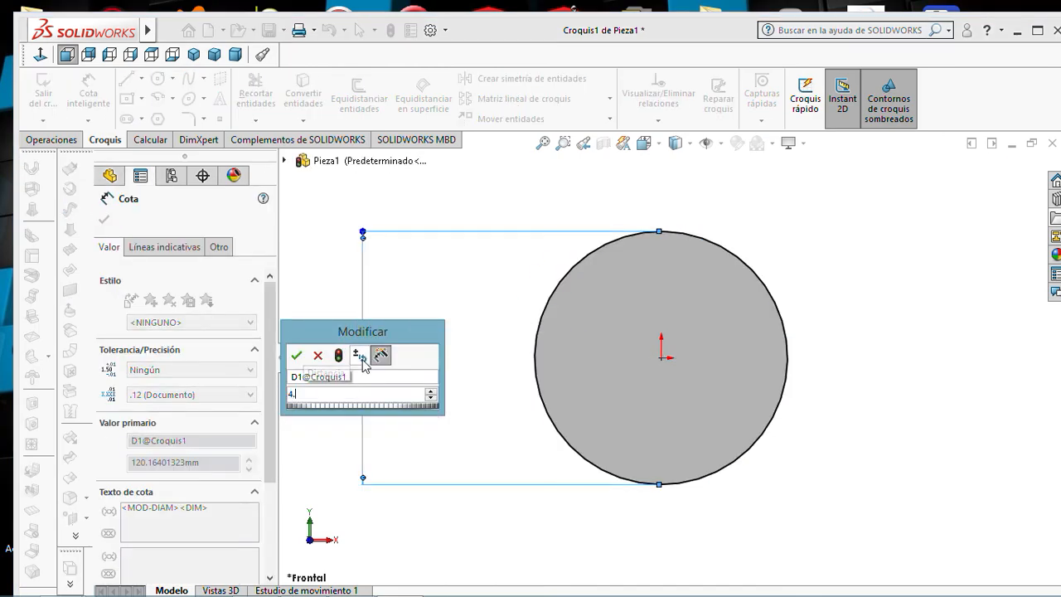
{"action": "type", "text": "4.5"}
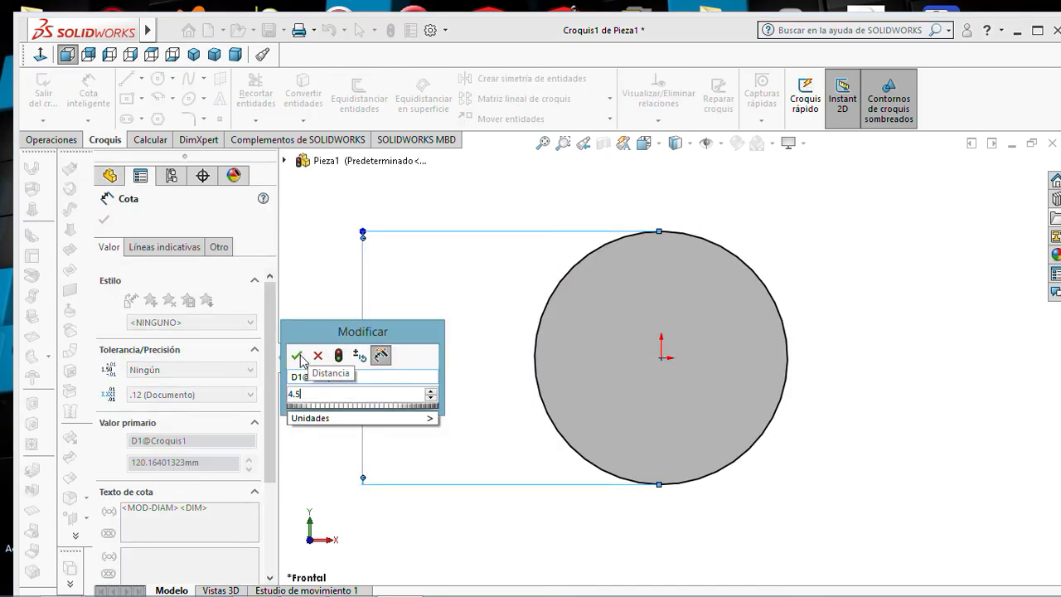
{"action": "mouse_move", "coordinate": [348, 418]}
{"action": "left_click", "coordinate": [460, 448]}
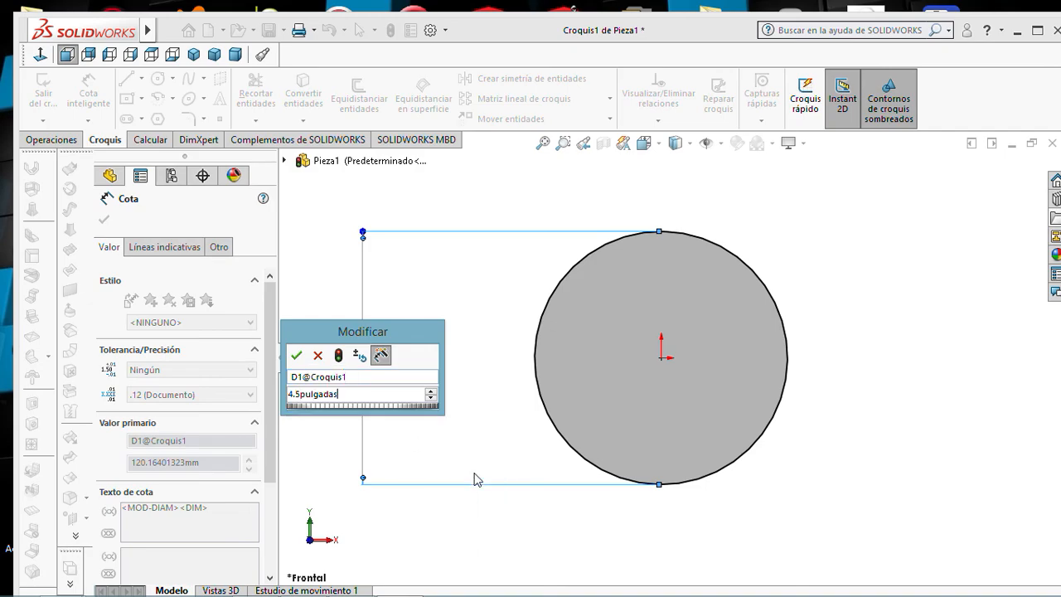
{"action": "left_click", "coordinate": [296, 355]}
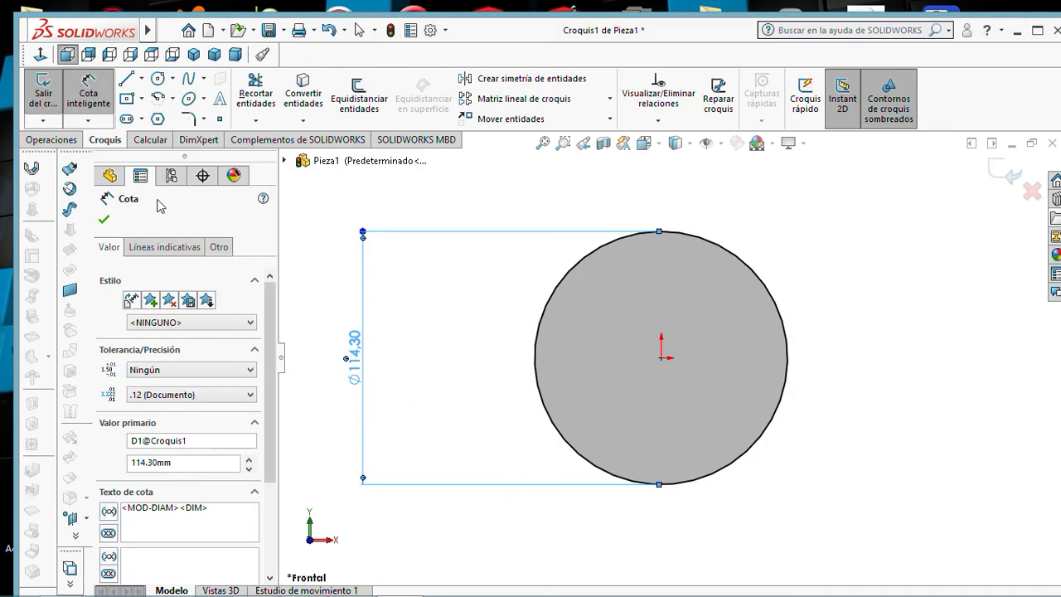
Exit the sketch and extrude the circle as a surface to a depth of 15 pulgadas.
{"action": "left_click", "coordinate": [44, 78]}
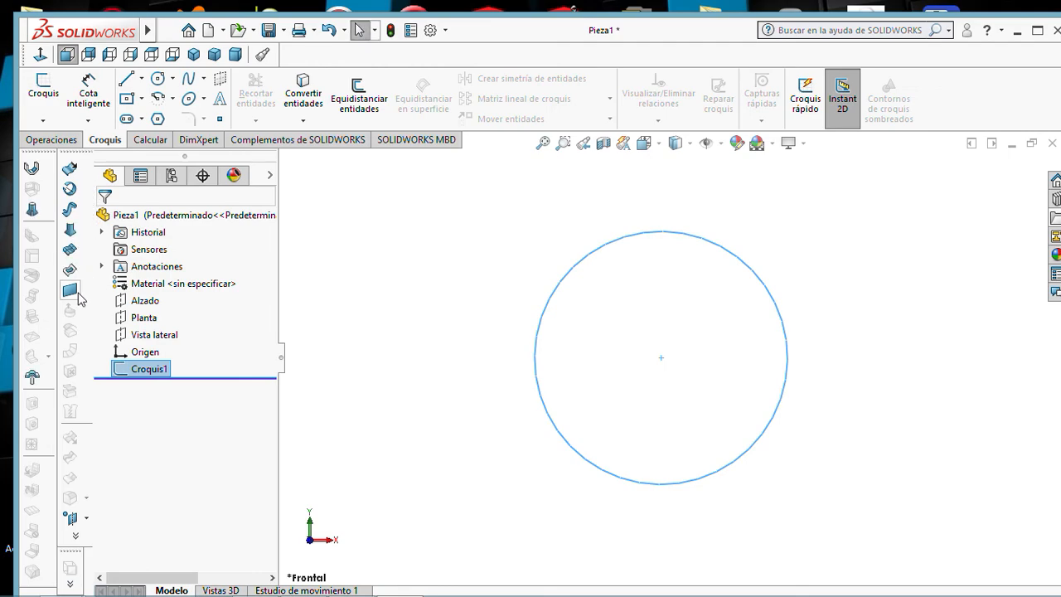
{"action": "left_click", "coordinate": [69, 168]}
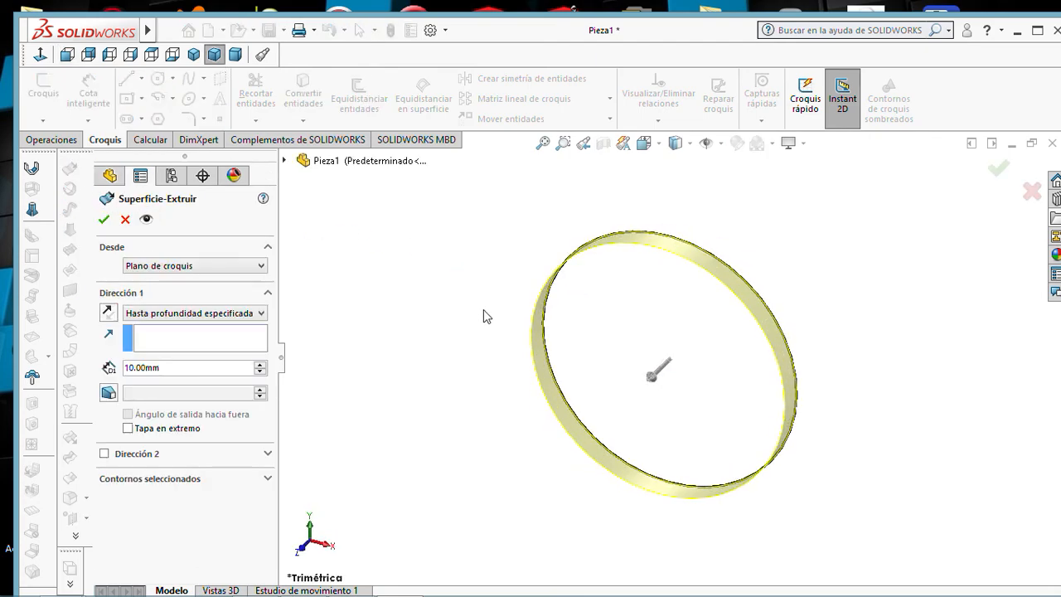
{"action": "double_click", "coordinate": [166, 366]}
{"action": "type", "text": "15"}
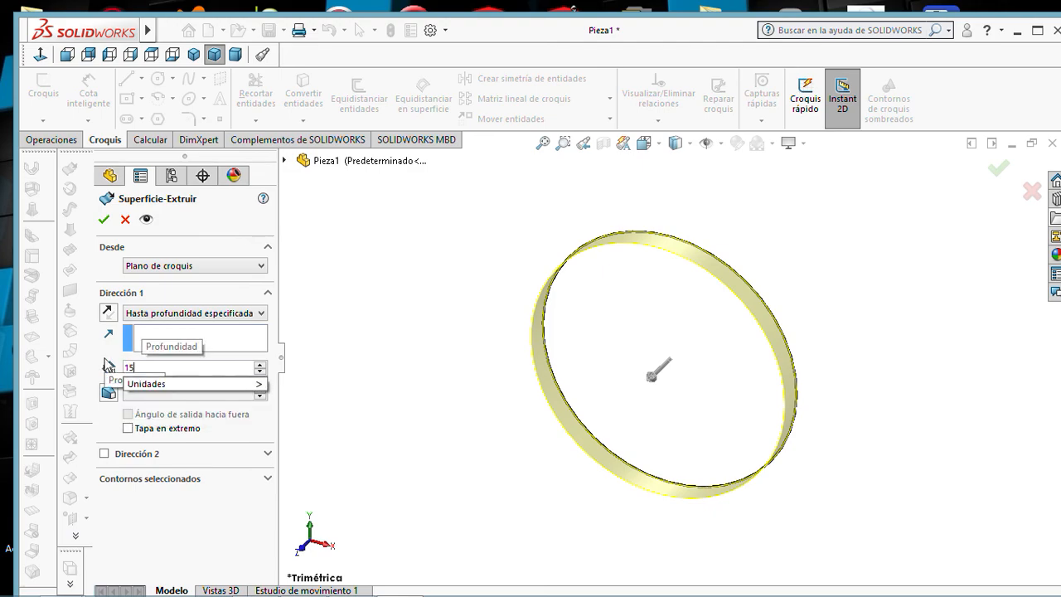
{"action": "mouse_move", "coordinate": [174, 384]}
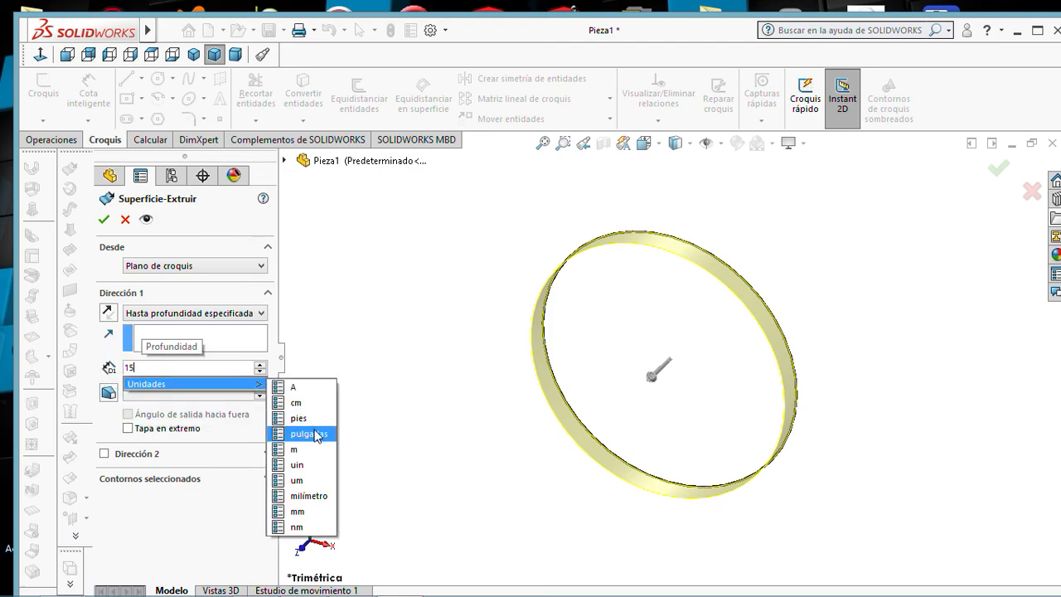
{"action": "left_click", "coordinate": [308, 433]}
{"action": "left_click", "coordinate": [104, 219]}
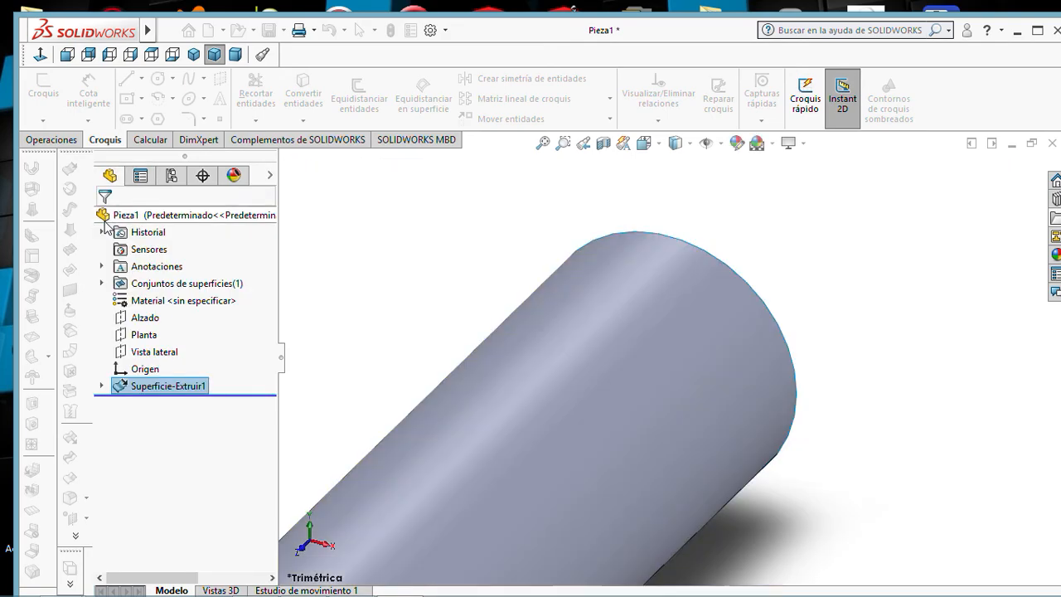
{"action": "scroll", "coordinate": [482, 362], "scroll_direction": "up", "scroll_amount": 7}
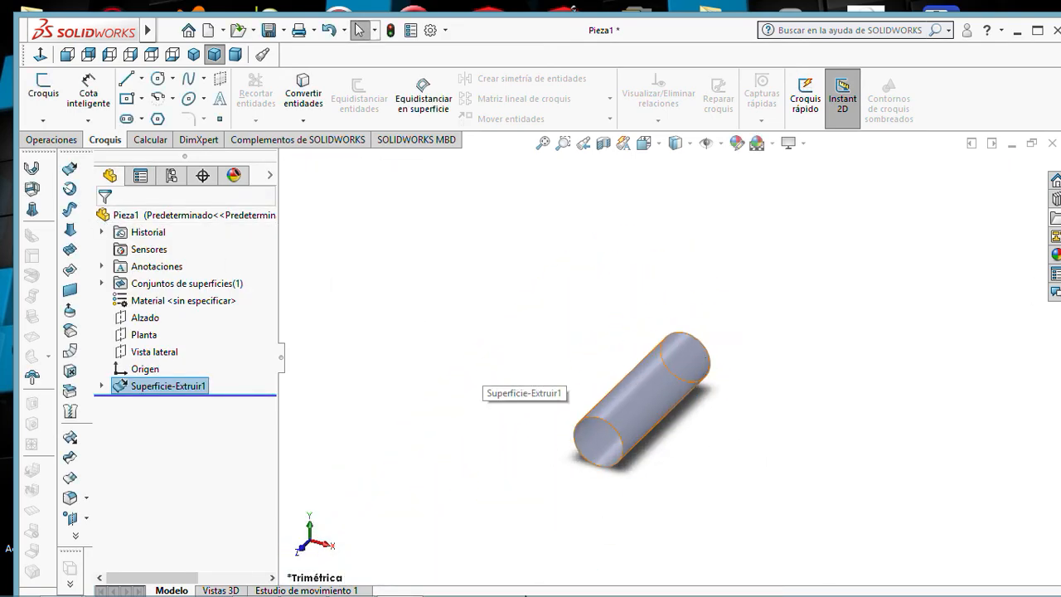
Switch to the Word document, examine the unit load calculations in steps 2 to 5, and return to SOLIDWORKS.
{"action": "left_click", "coordinate": [353, 583]}
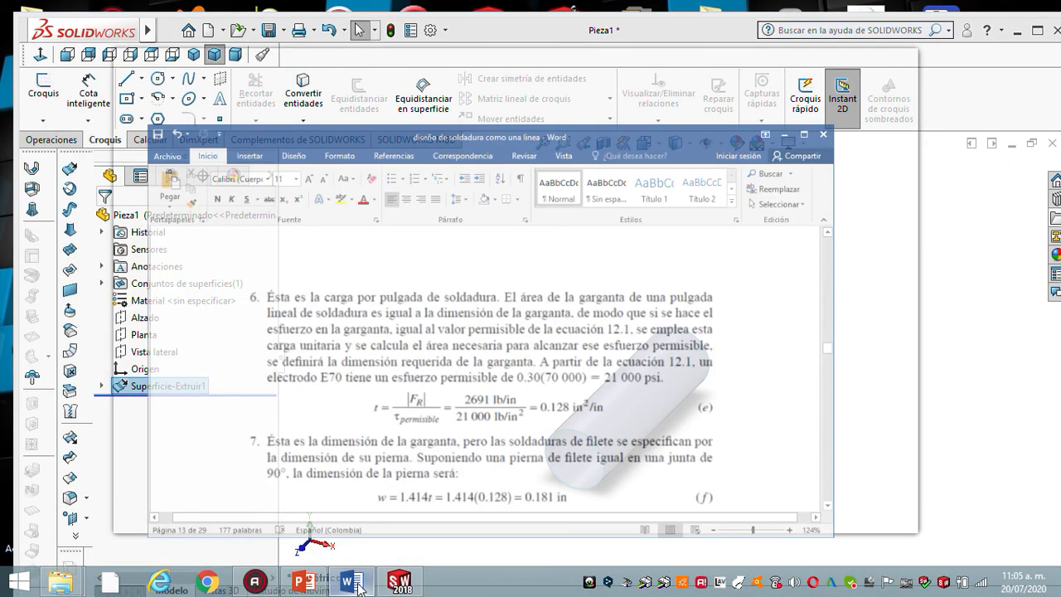
{"action": "scroll", "coordinate": [507, 383], "scroll_direction": "up", "scroll_amount": 10}
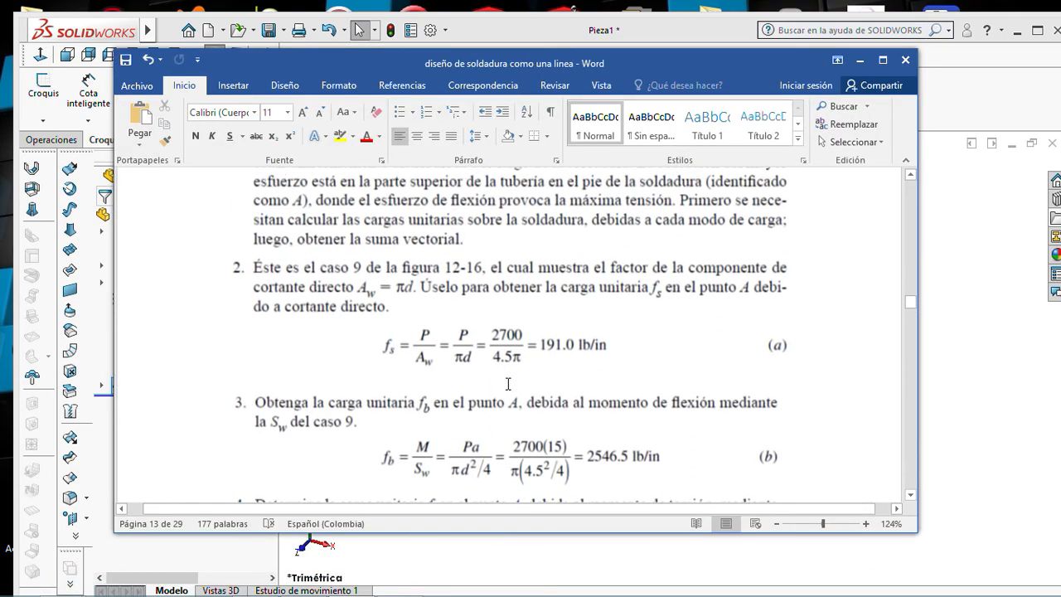
{"action": "scroll", "coordinate": [508, 384], "scroll_direction": "down", "scroll_amount": 1}
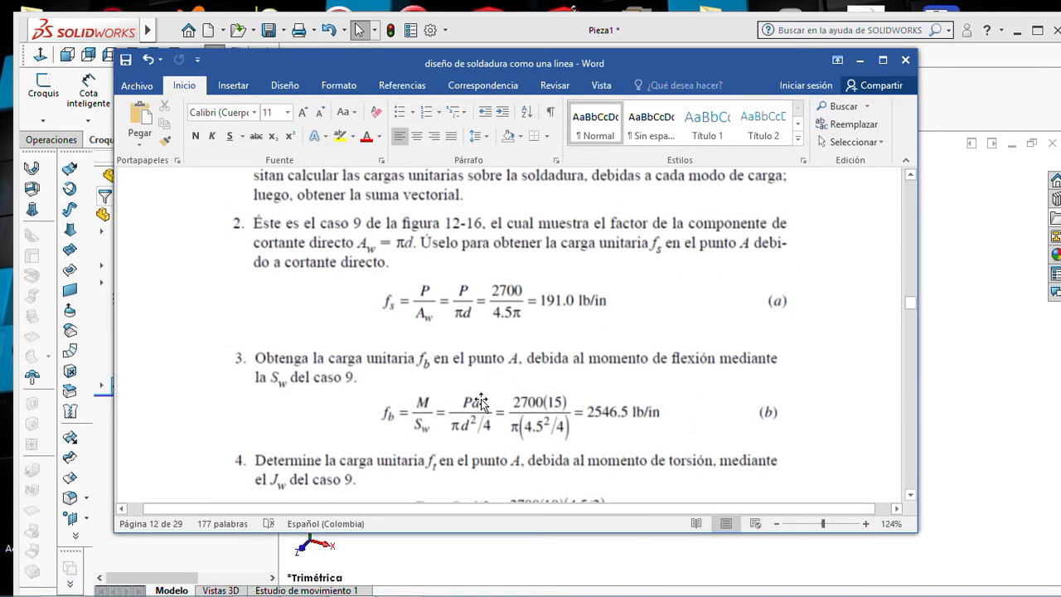
{"action": "scroll", "coordinate": [559, 406], "scroll_direction": "down", "scroll_amount": 3}
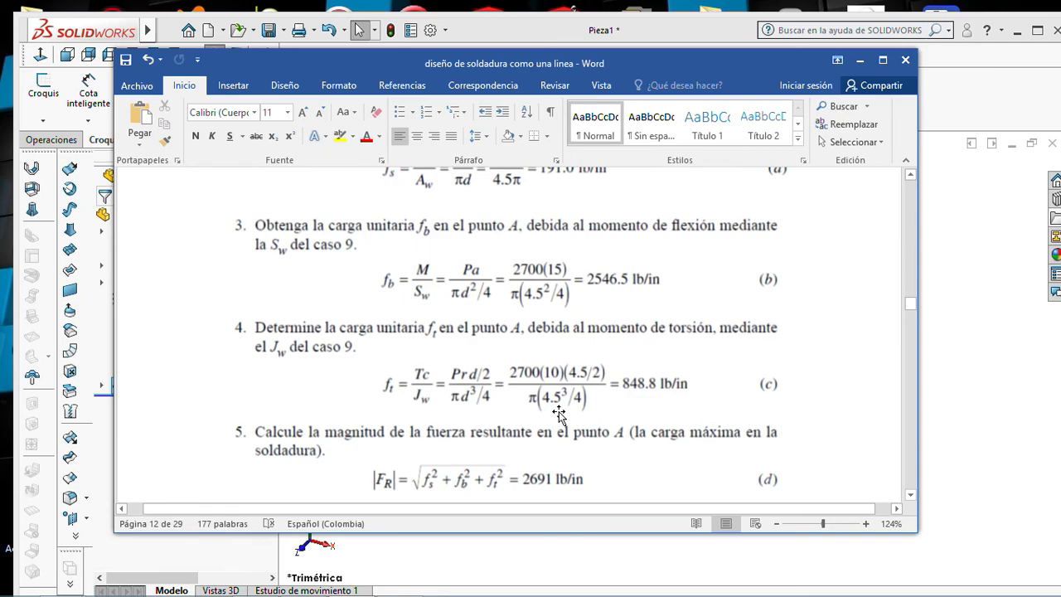
{"action": "left_click", "coordinate": [859, 61]}
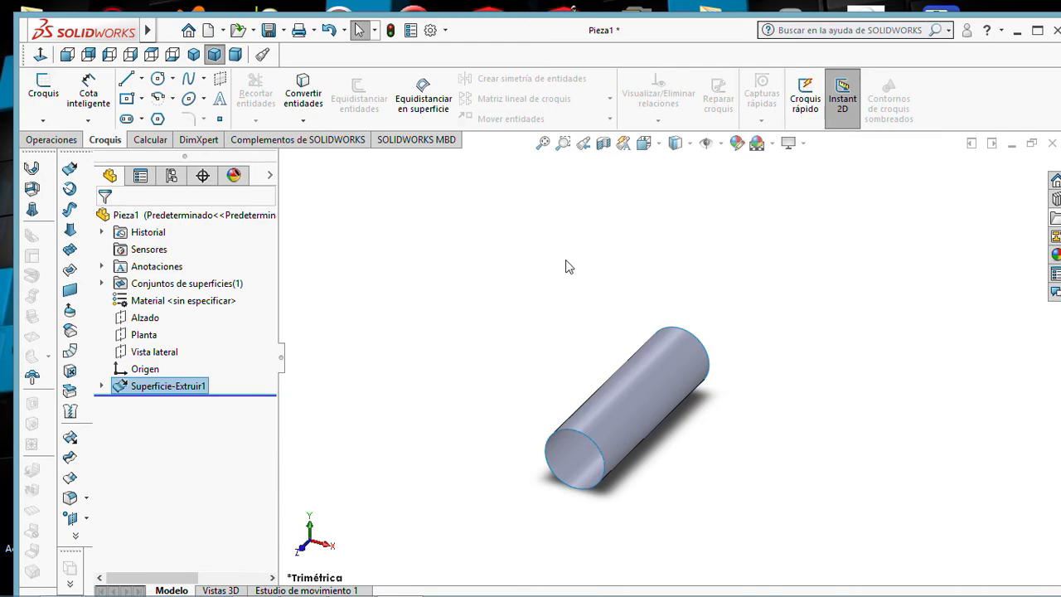
Save the part as "tubo" in the "solda indire" folder on the desktop (Escritorio).
{"action": "left_click", "coordinate": [270, 31]}
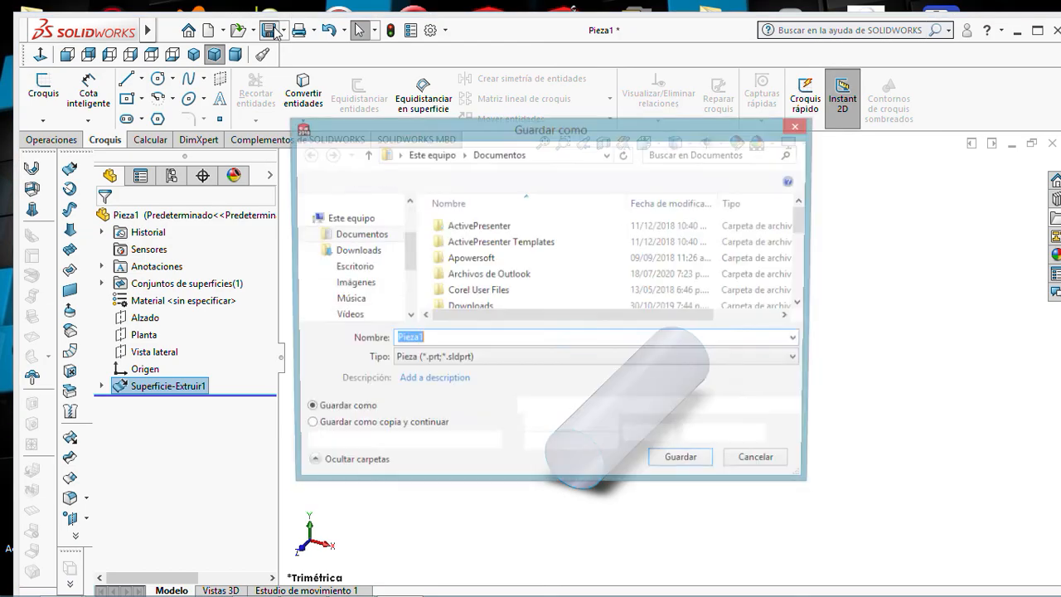
{"action": "left_click", "coordinate": [352, 267]}
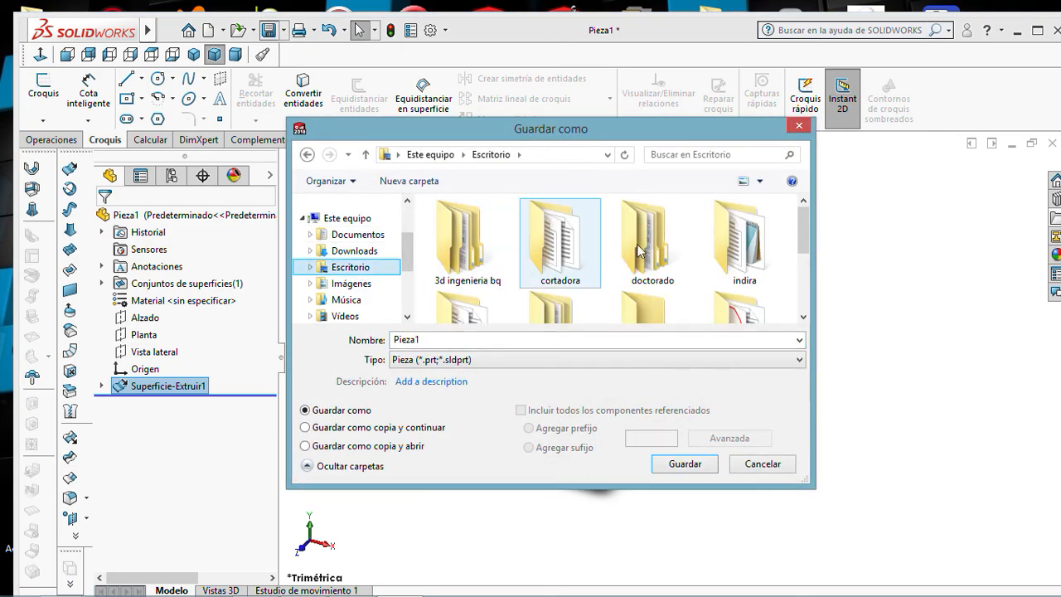
{"action": "scroll", "coordinate": [802, 265], "scroll_direction": "down", "scroll_amount": 3}
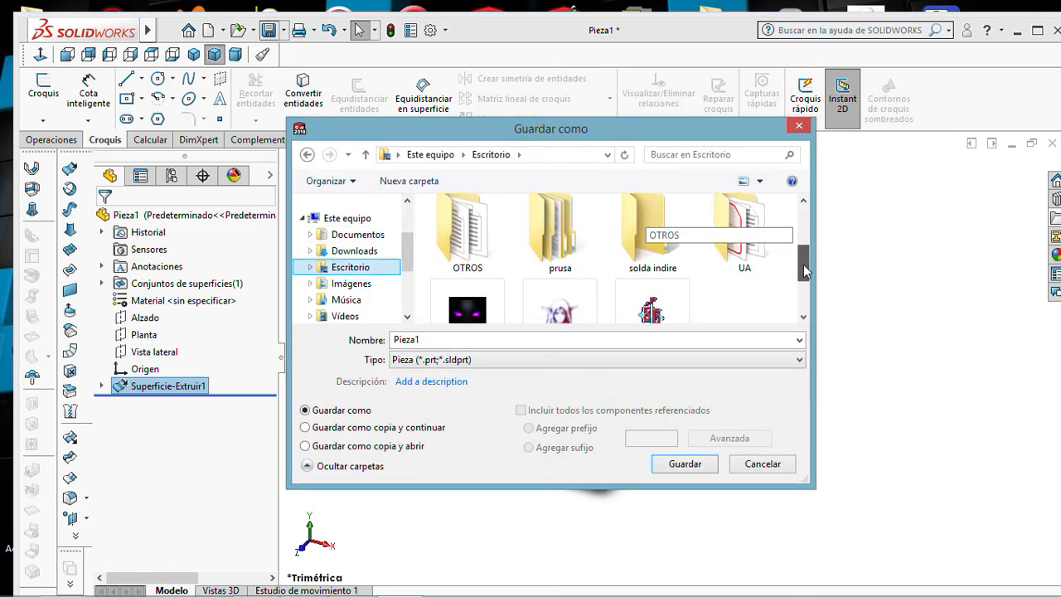
{"action": "double_click", "coordinate": [645, 238]}
{"action": "double_click", "coordinate": [444, 339]}
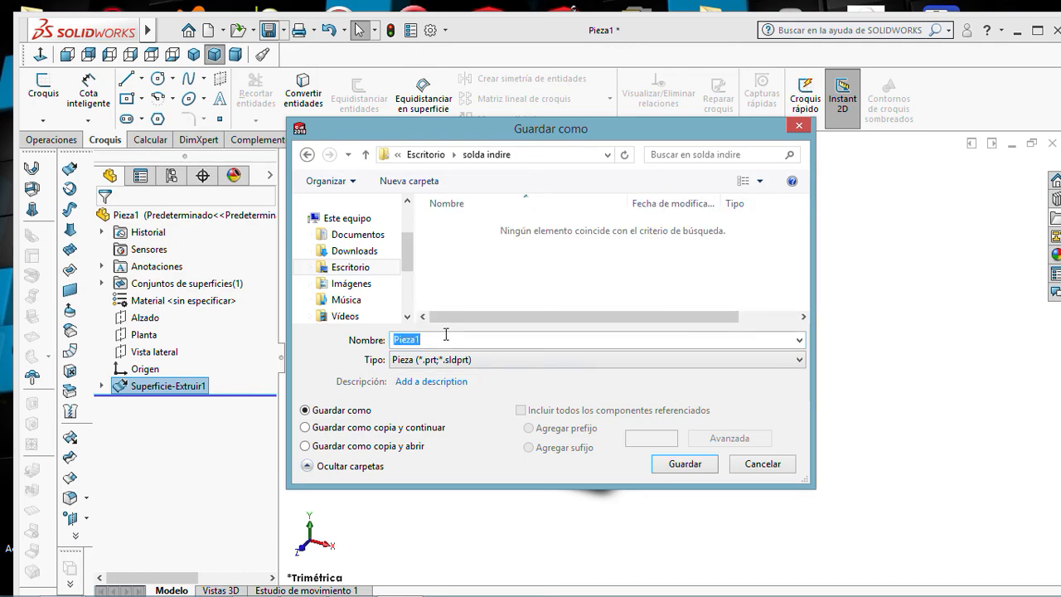
{"action": "type", "text": "tubo"}
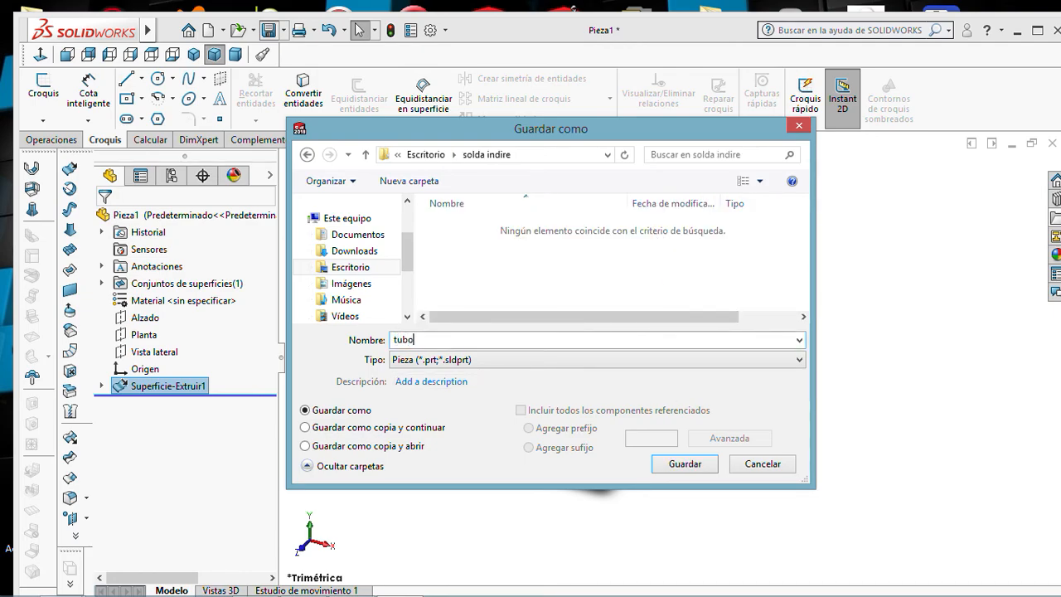
{"action": "left_click", "coordinate": [671, 468]}
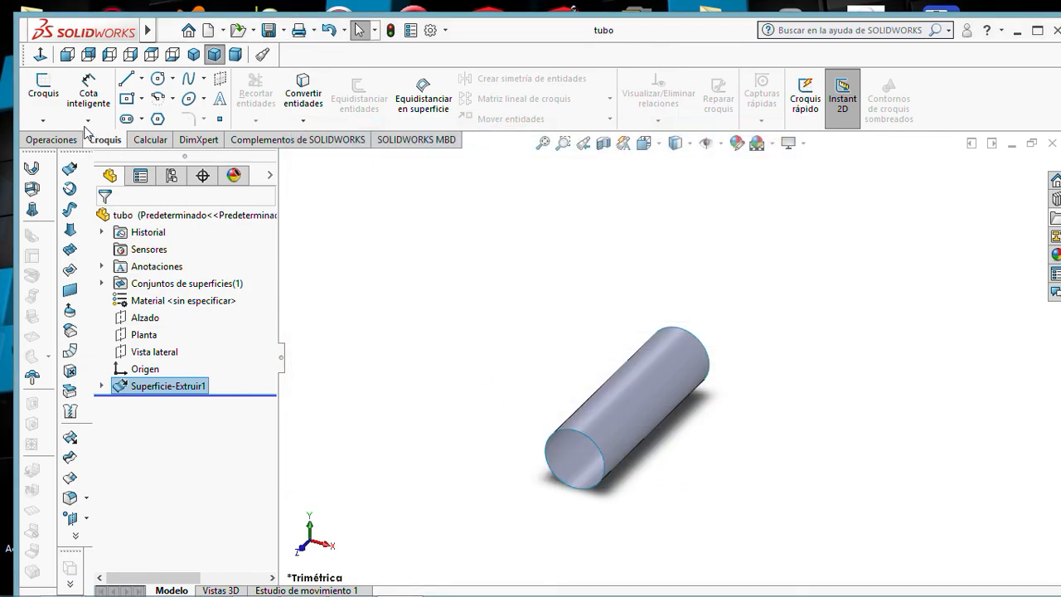
Close the tubo part and create a new part document.
{"action": "left_click", "coordinate": [43, 100]}
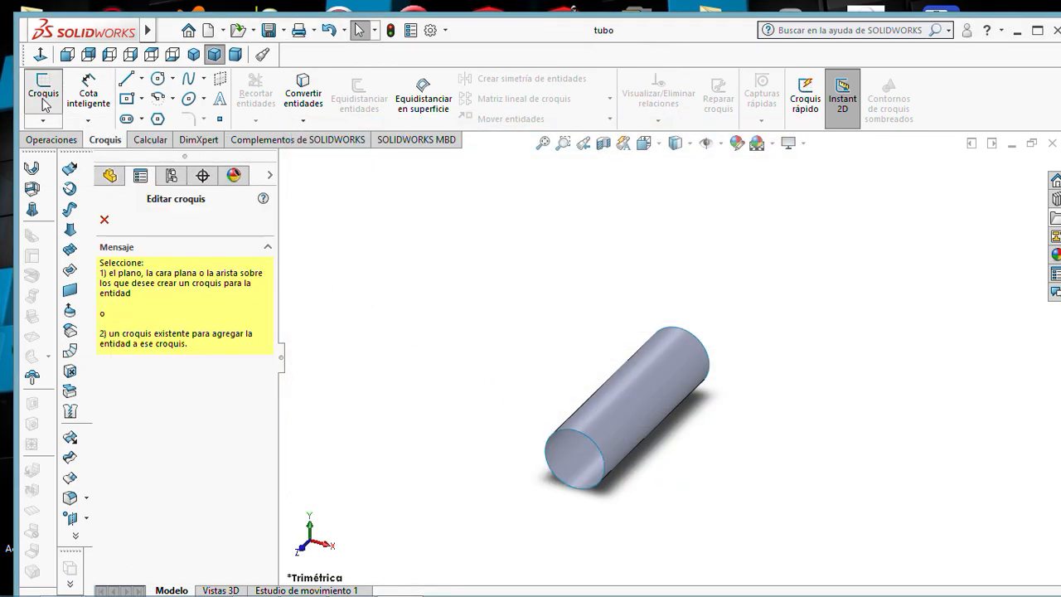
{"action": "left_click", "coordinate": [105, 219]}
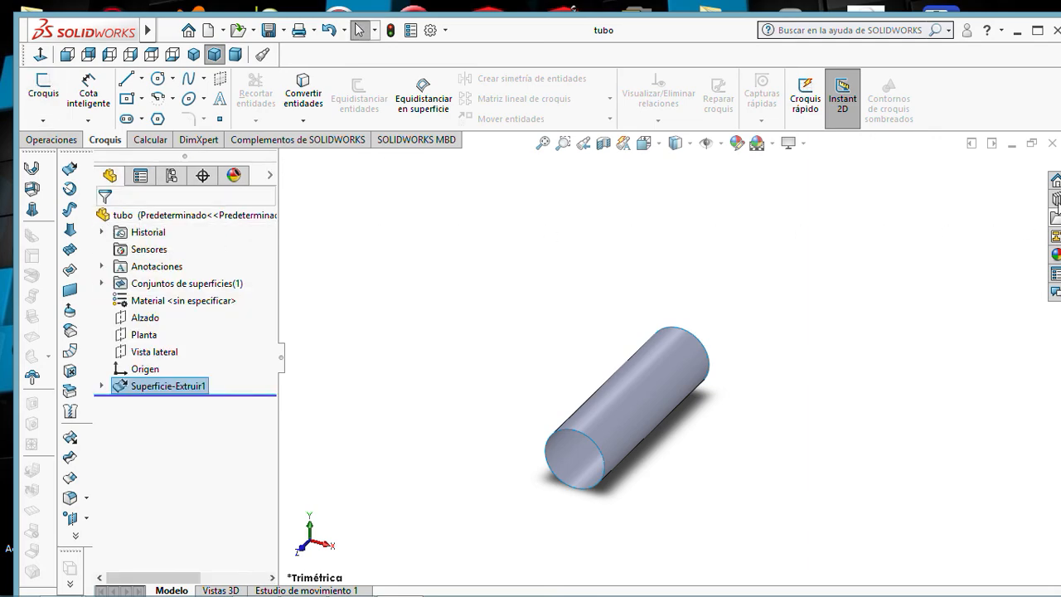
{"action": "left_click", "coordinate": [1051, 145]}
{"action": "mouse_move", "coordinate": [156, 36]}
{"action": "left_click", "coordinate": [255, 29]}
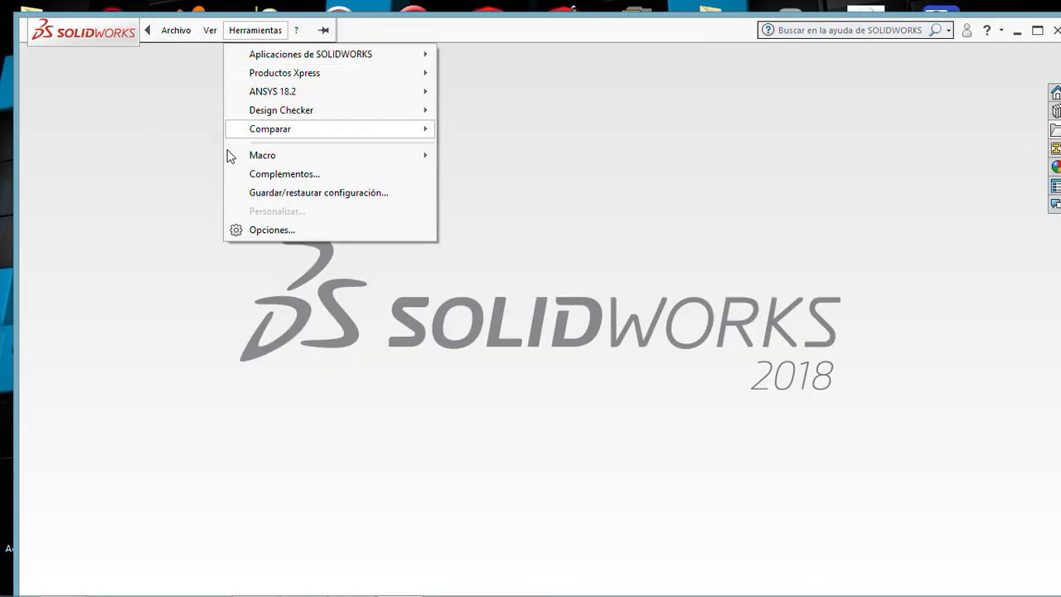
{"action": "left_click", "coordinate": [142, 225]}
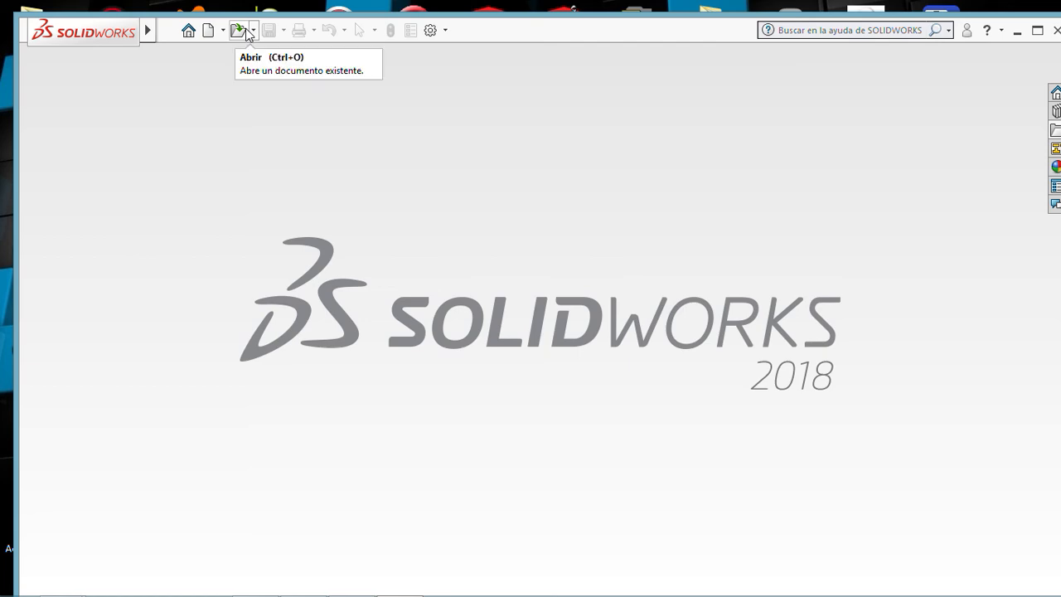
{"action": "left_click", "coordinate": [208, 30]}
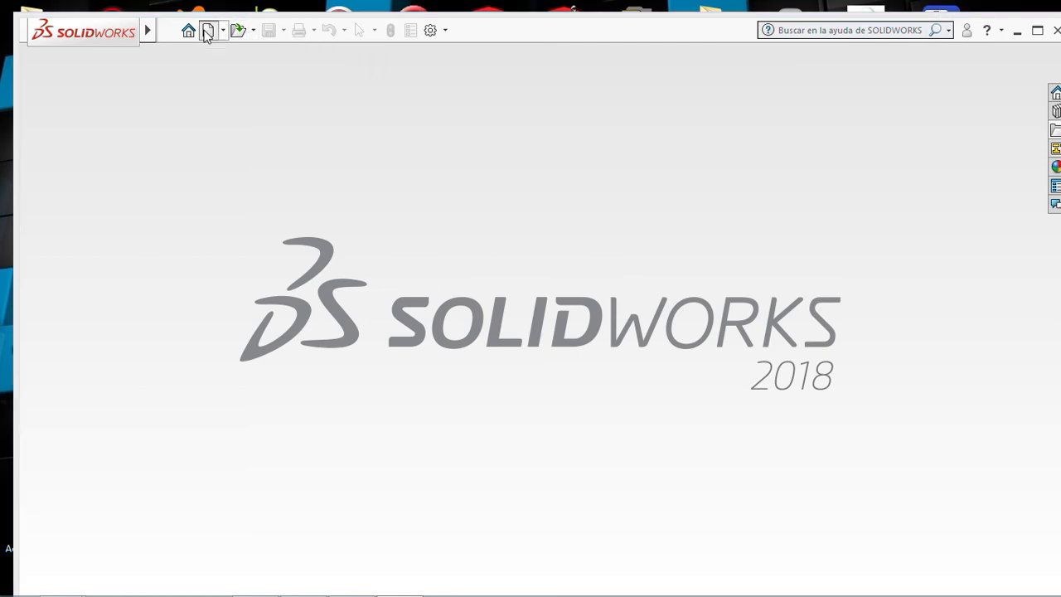
{"action": "left_click", "coordinate": [662, 463]}
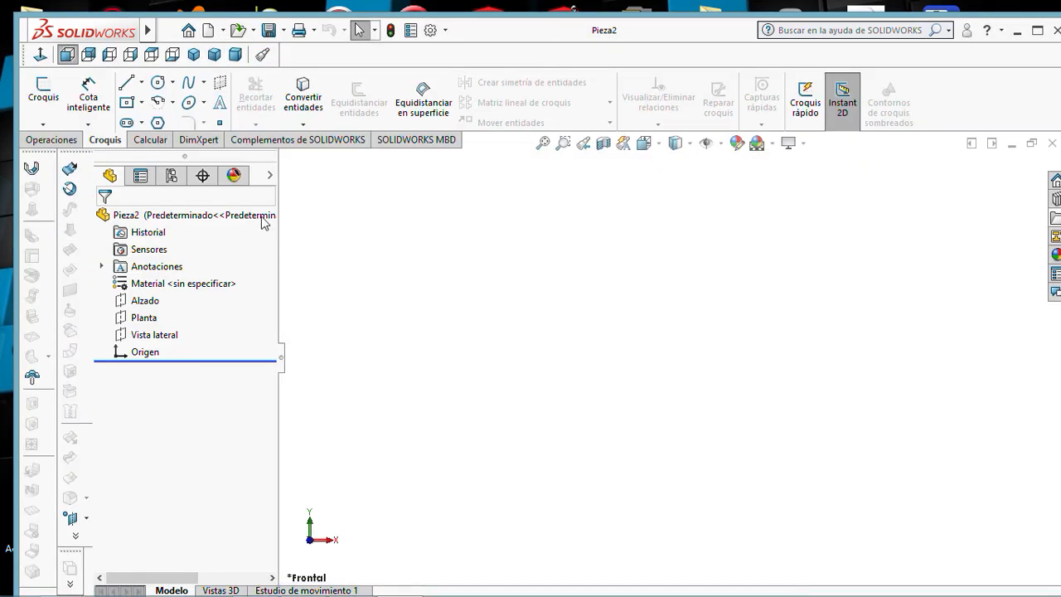
Sketch a center rectangle about 279 by 106 mm on the Alzado plane, centred on the origin.
{"action": "left_click", "coordinate": [56, 99]}
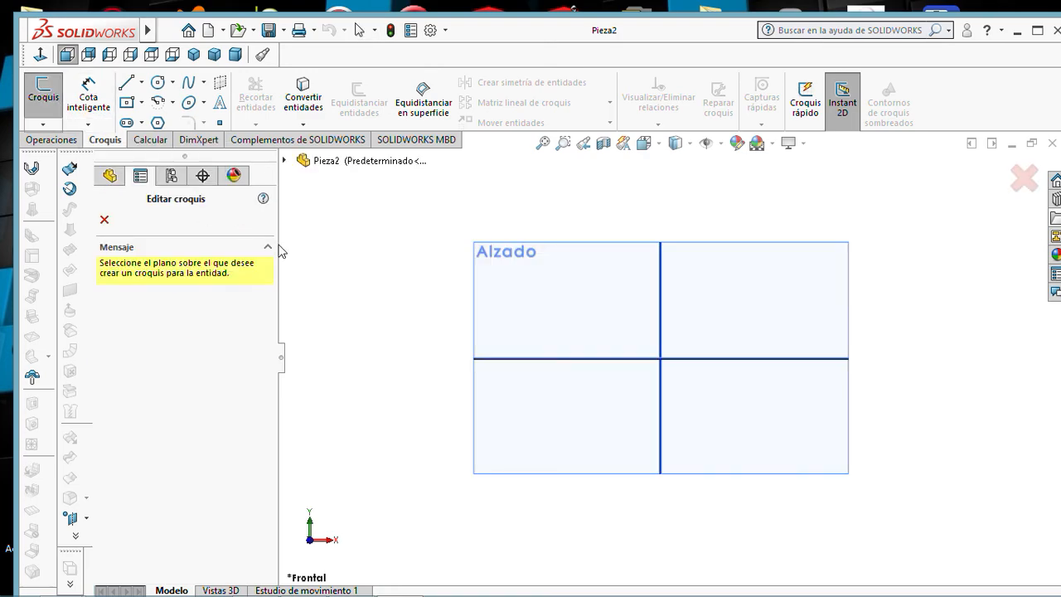
{"action": "left_click", "coordinate": [514, 276]}
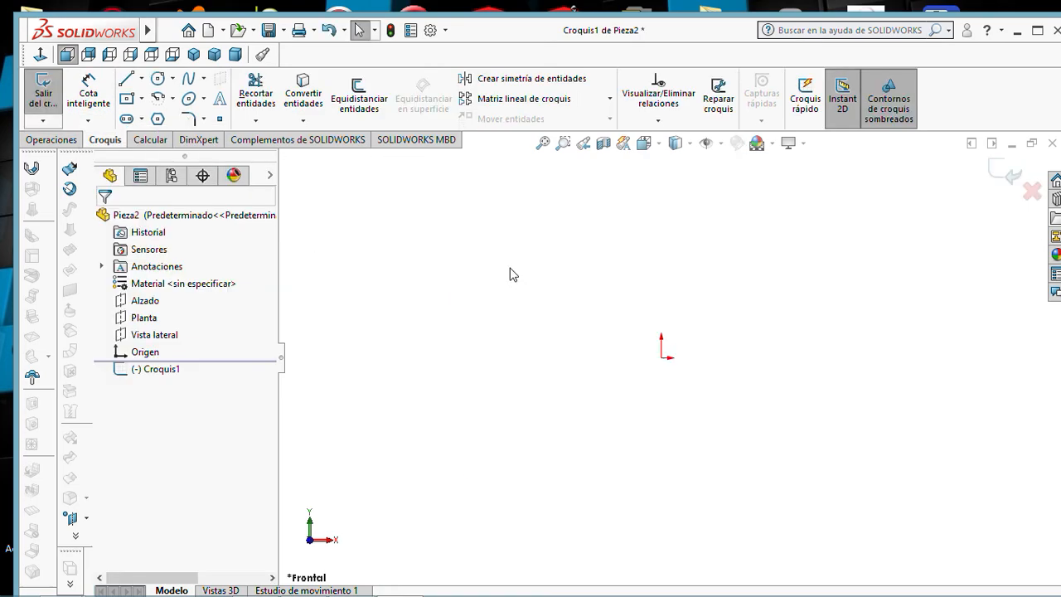
{"action": "left_click", "coordinate": [131, 99]}
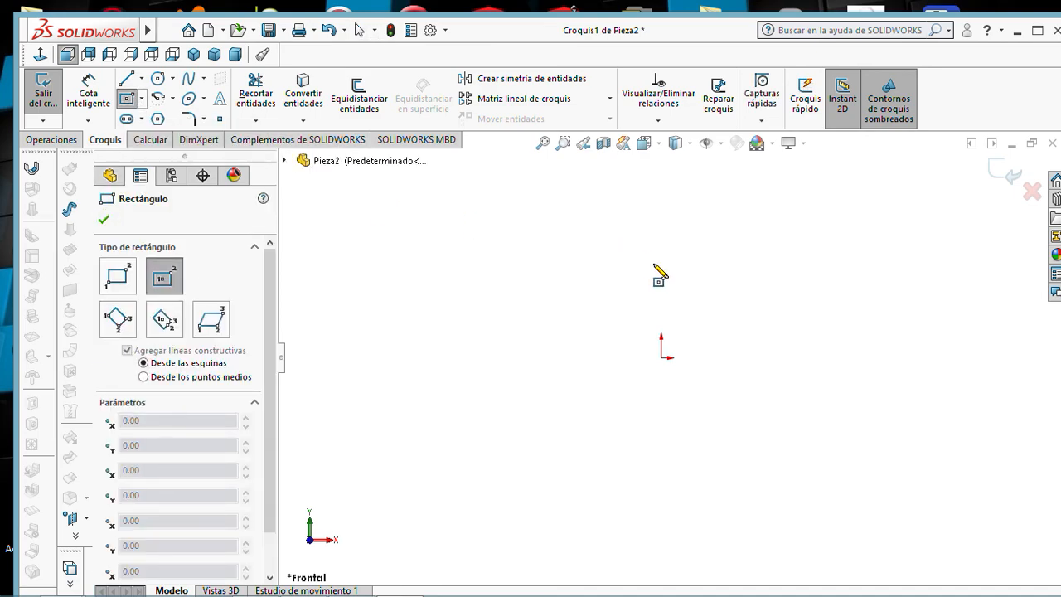
{"action": "left_click", "coordinate": [662, 358]}
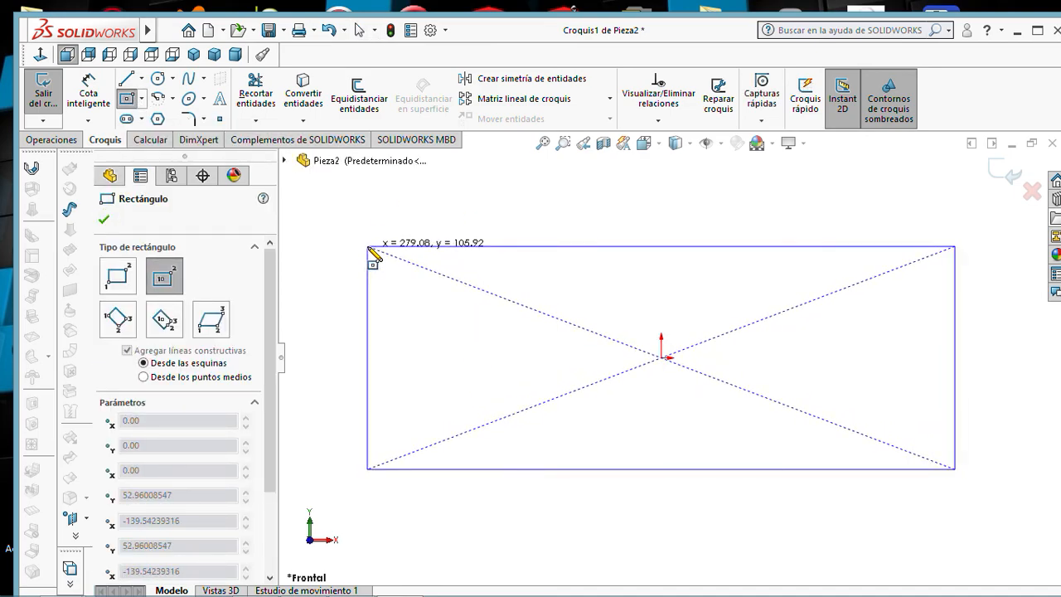
{"action": "left_click", "coordinate": [369, 248]}
{"action": "key", "text": "Escape"}
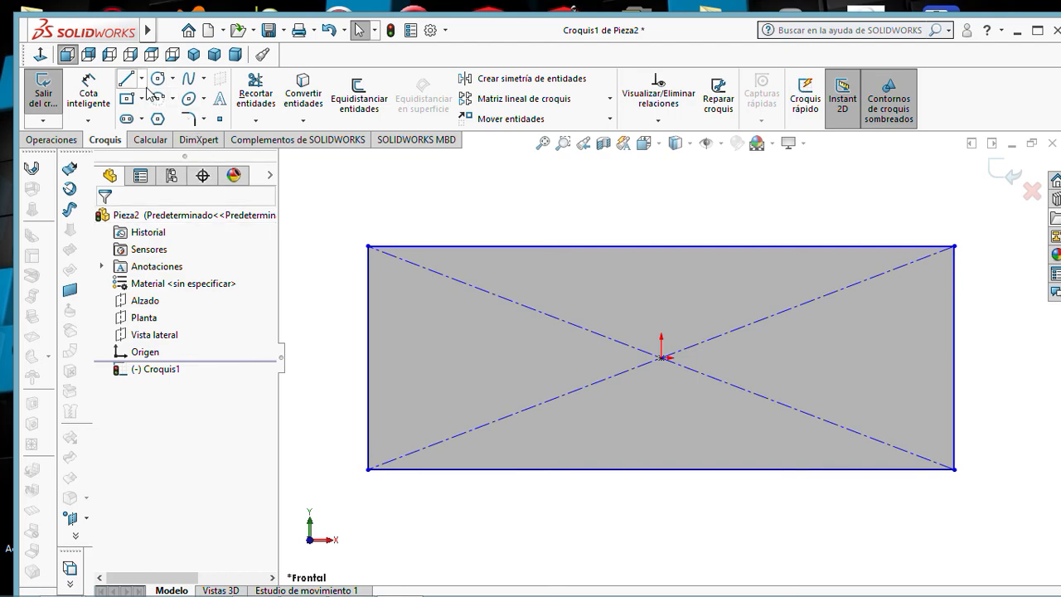
Add a dimension to the rectangle's bottom edge, placed below the sketch.
{"action": "left_click", "coordinate": [104, 97]}
{"action": "left_click", "coordinate": [531, 478]}
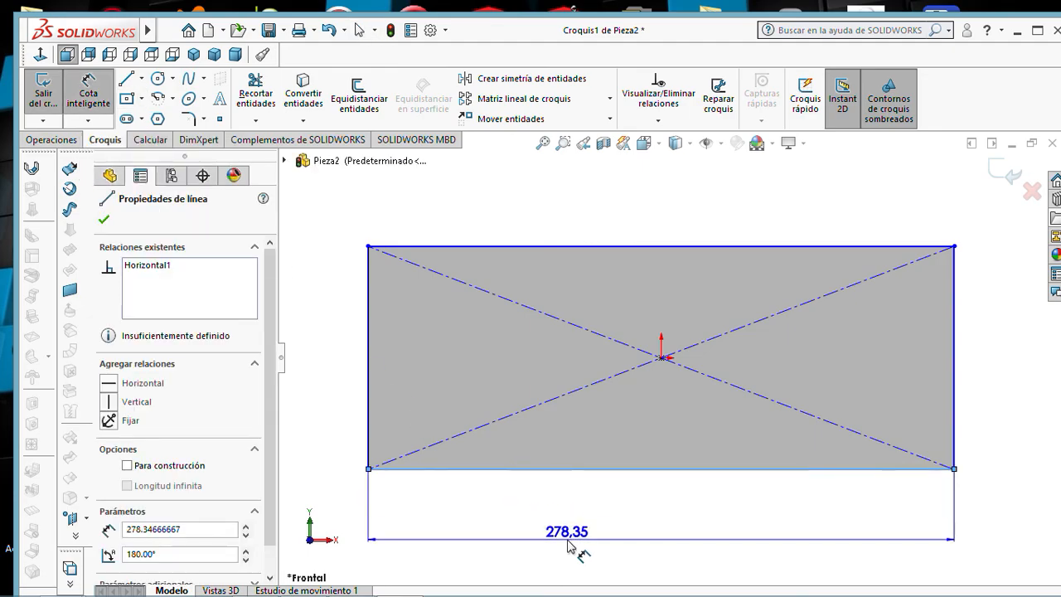
{"action": "left_click", "coordinate": [570, 545]}
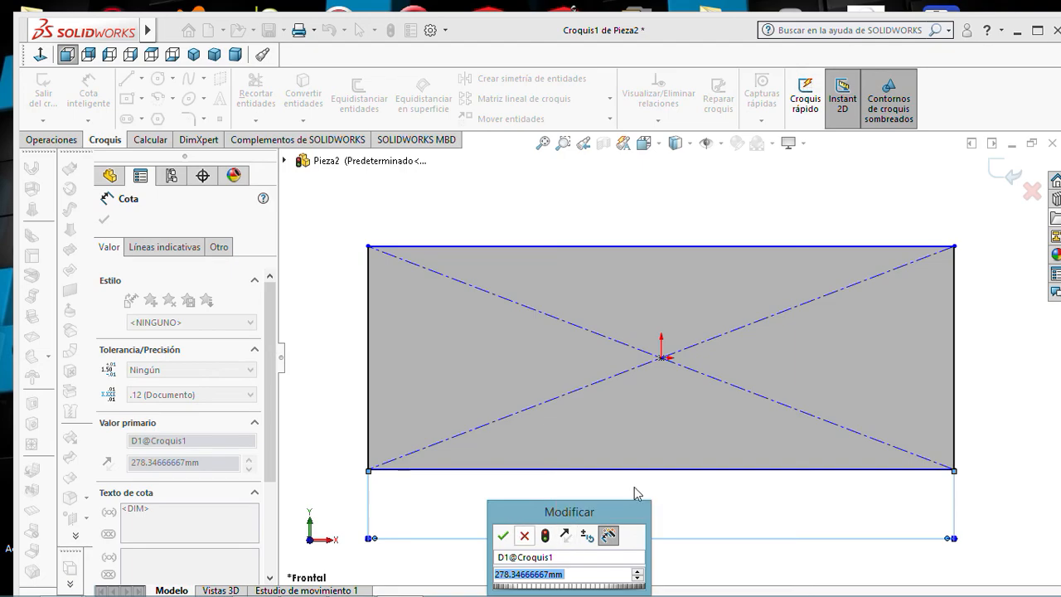
Switch to the Word document, examine the Ejemplo 12-3 statement for the given tube dimensions, and return to SOLIDWORKS.
{"action": "left_click", "coordinate": [766, 508]}
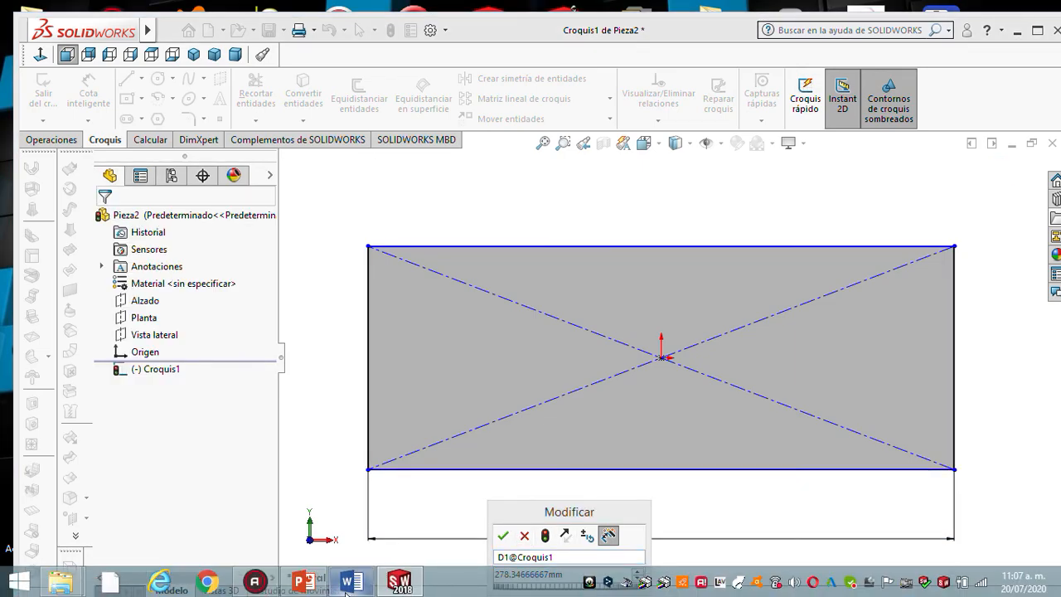
{"action": "left_click", "coordinate": [352, 581]}
{"action": "scroll", "coordinate": [487, 334], "scroll_direction": "up", "scroll_amount": 3}
{"action": "scroll", "coordinate": [487, 334], "scroll_direction": "up", "scroll_amount": 15}
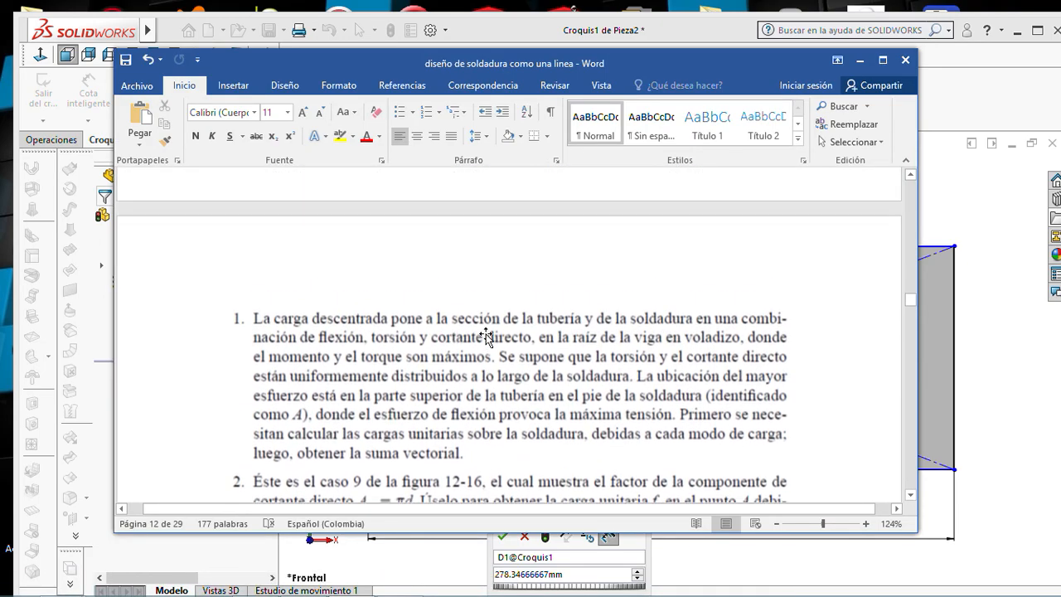
{"action": "scroll", "coordinate": [486, 336], "scroll_direction": "up", "scroll_amount": 5}
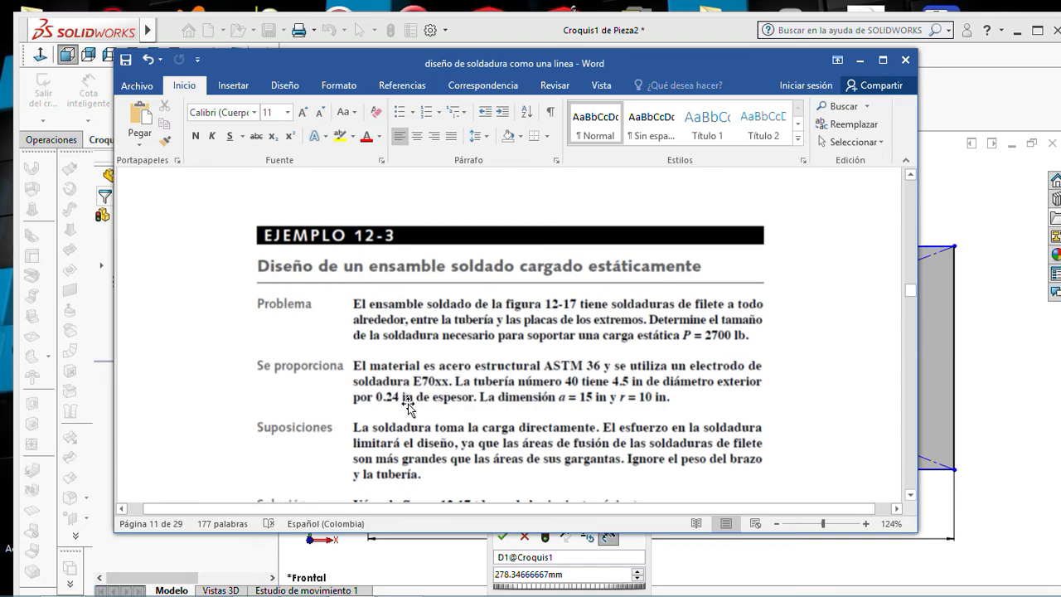
{"action": "left_click", "coordinate": [860, 63]}
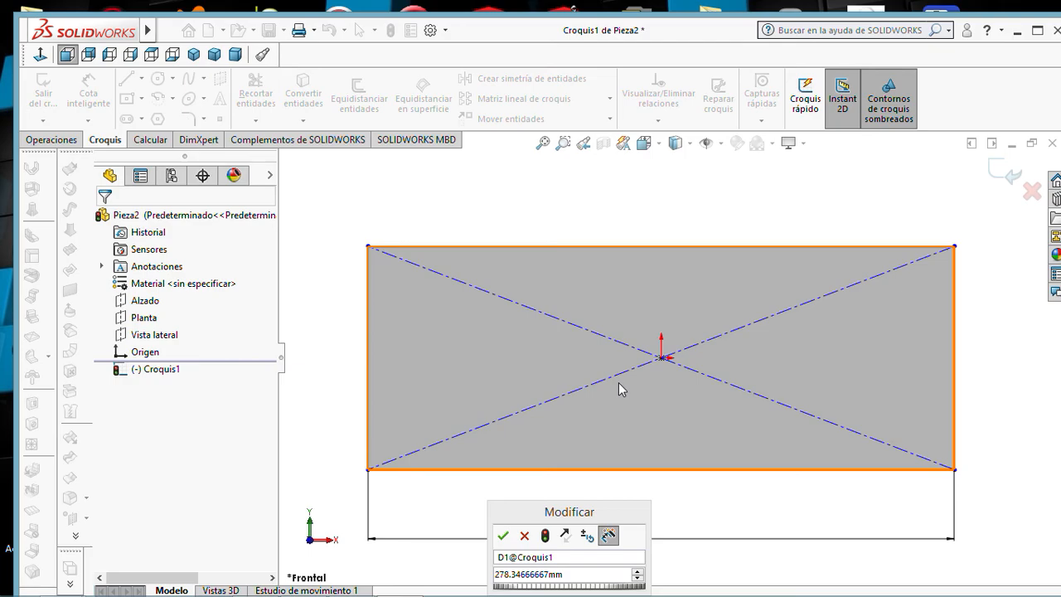
Set the rectangle's width to 5 inches (pulgadas).
{"action": "left_click", "coordinate": [568, 574]}
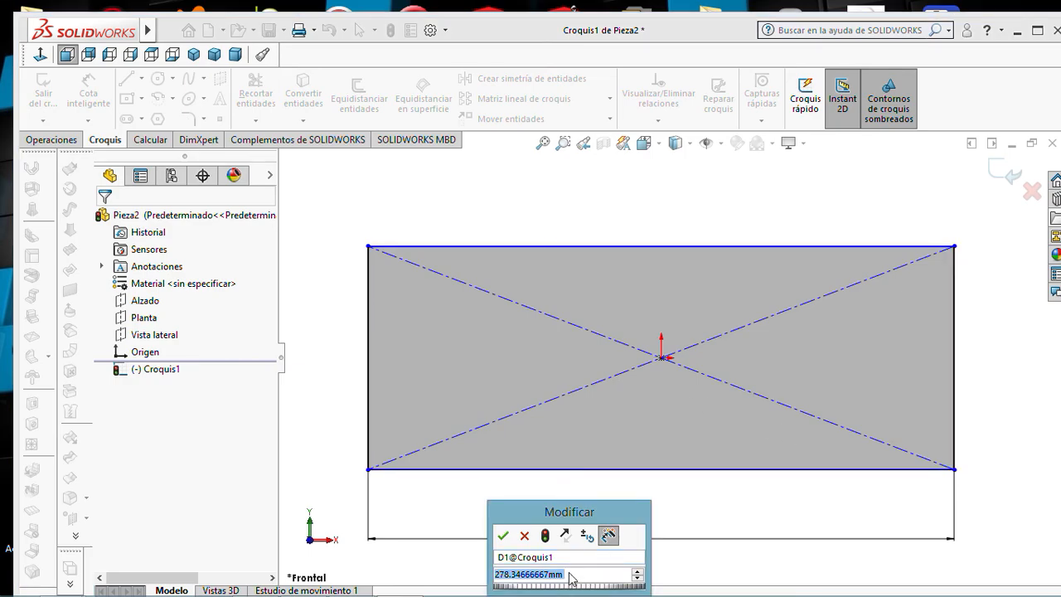
{"action": "type", "text": "5"}
{"action": "mouse_move", "coordinate": [632, 561]}
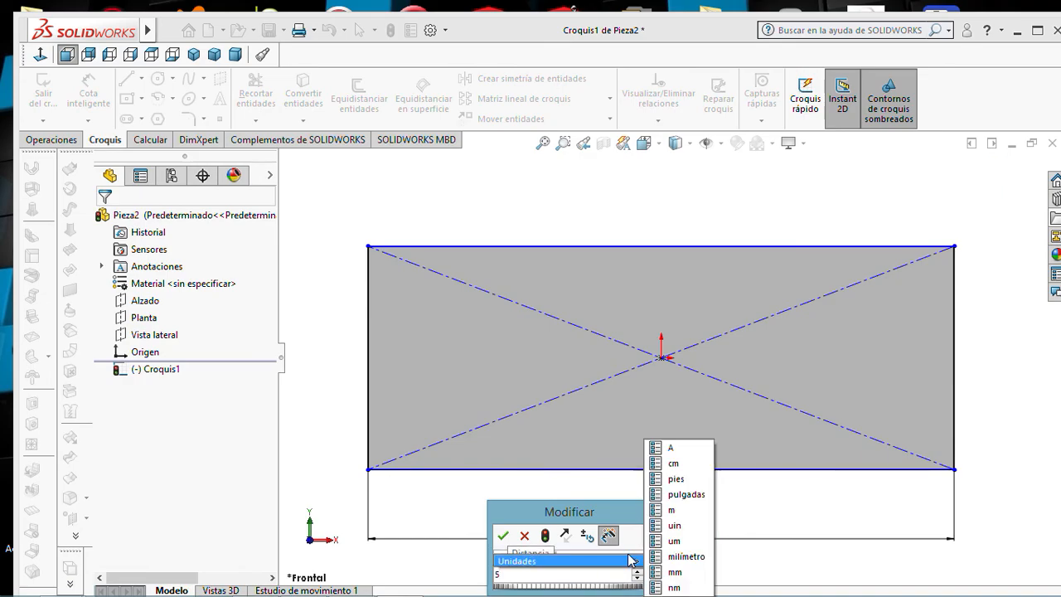
{"action": "left_click", "coordinate": [682, 495]}
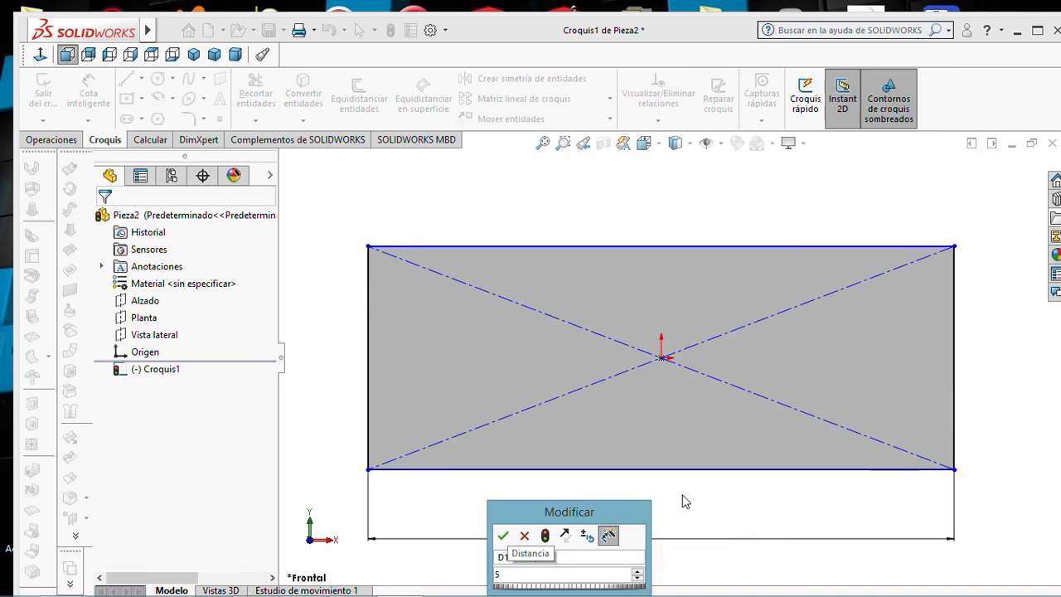
{"action": "left_click", "coordinate": [503, 535]}
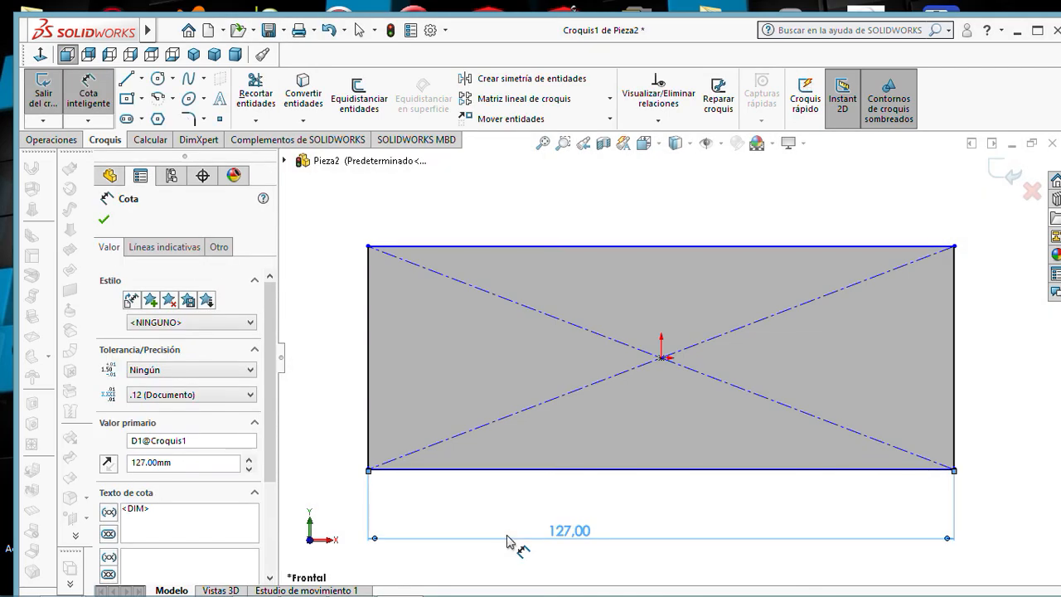
Dimension the rectangle's left edge and set its height to 5 inches (pulgadas).
{"action": "left_click", "coordinate": [369, 377]}
{"action": "left_click", "coordinate": [327, 390]}
{"action": "type", "text": "5"}
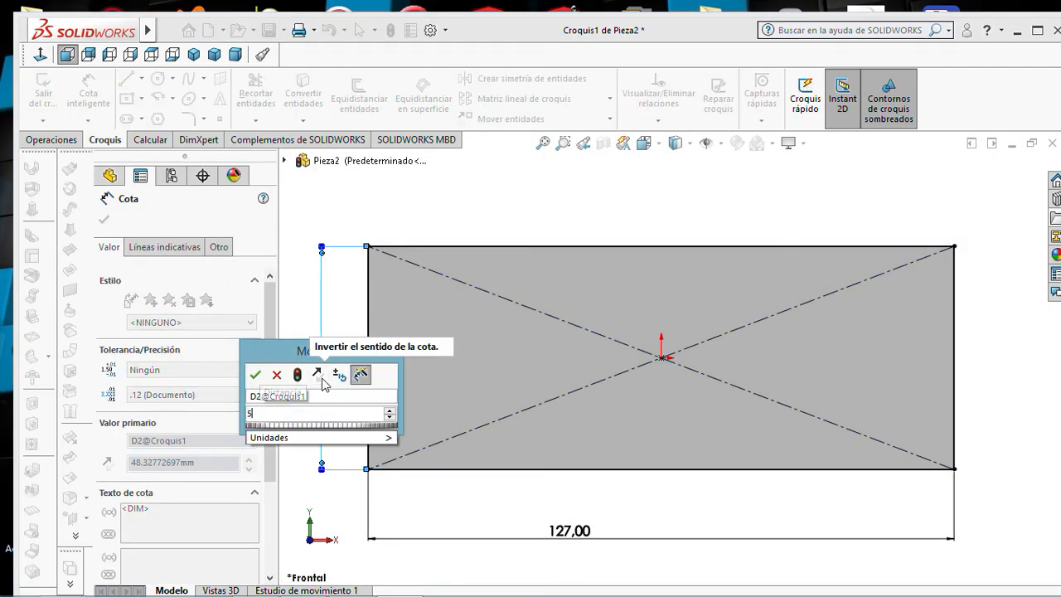
{"action": "mouse_move", "coordinate": [381, 437]}
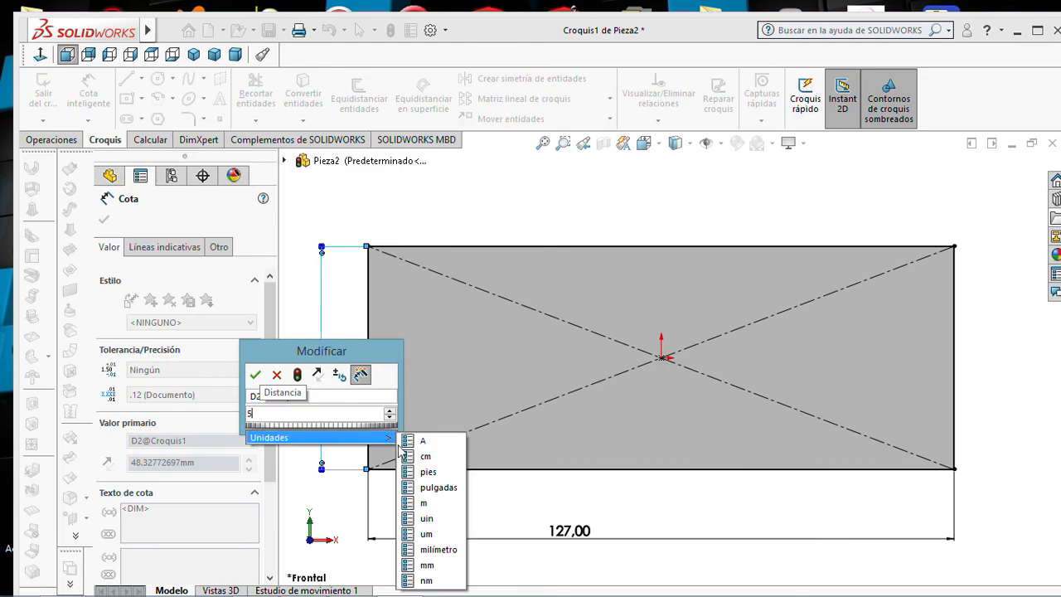
{"action": "left_click", "coordinate": [438, 489]}
{"action": "left_click", "coordinate": [256, 375]}
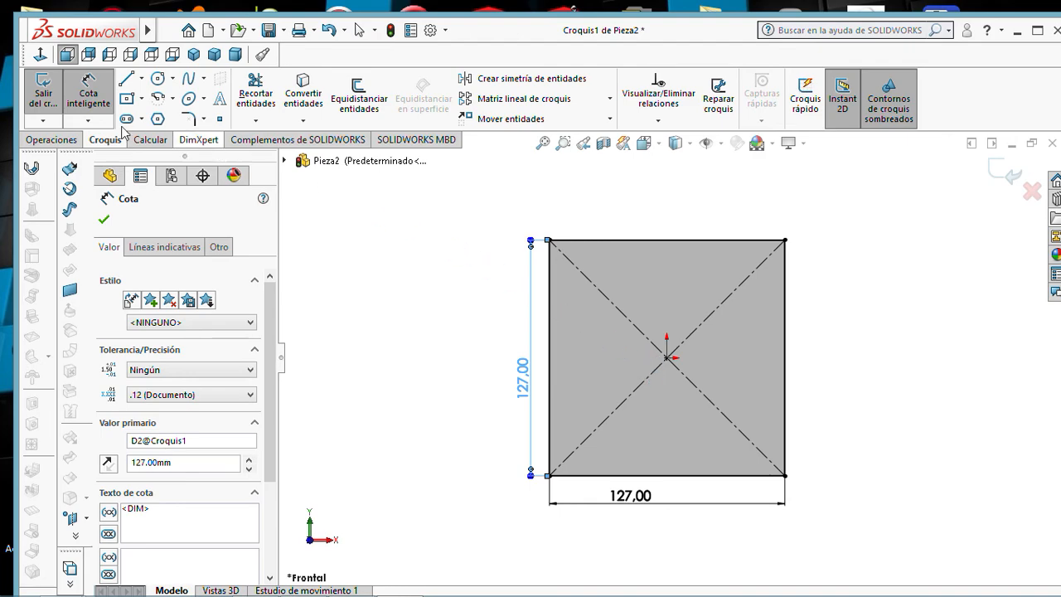
Exit the sketch and create a planar surface (Superficie plana) bounded by the square sketch.
{"action": "left_click", "coordinate": [43, 92]}
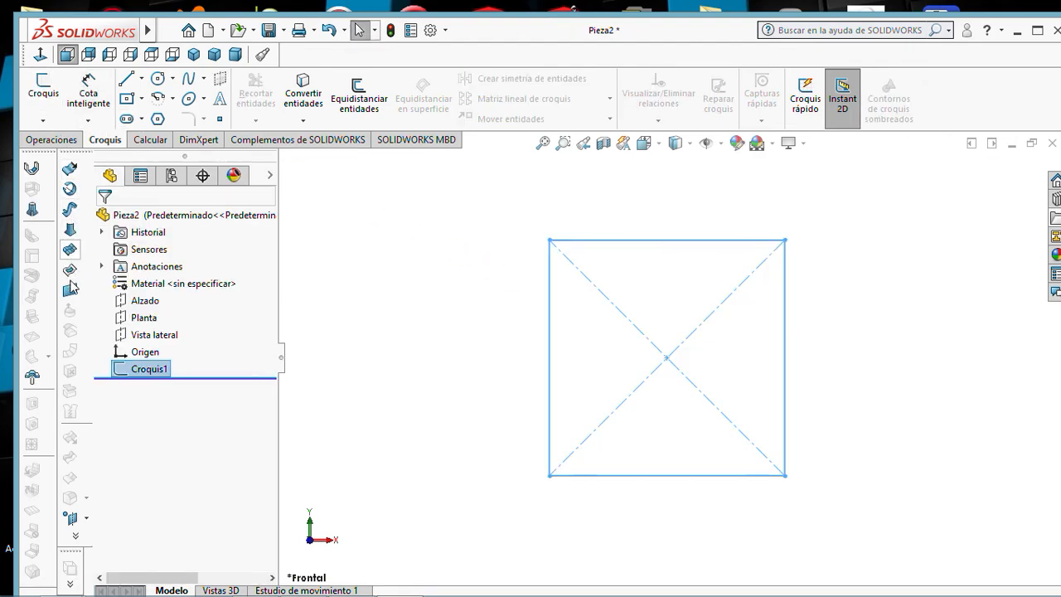
{"action": "left_click", "coordinate": [71, 290]}
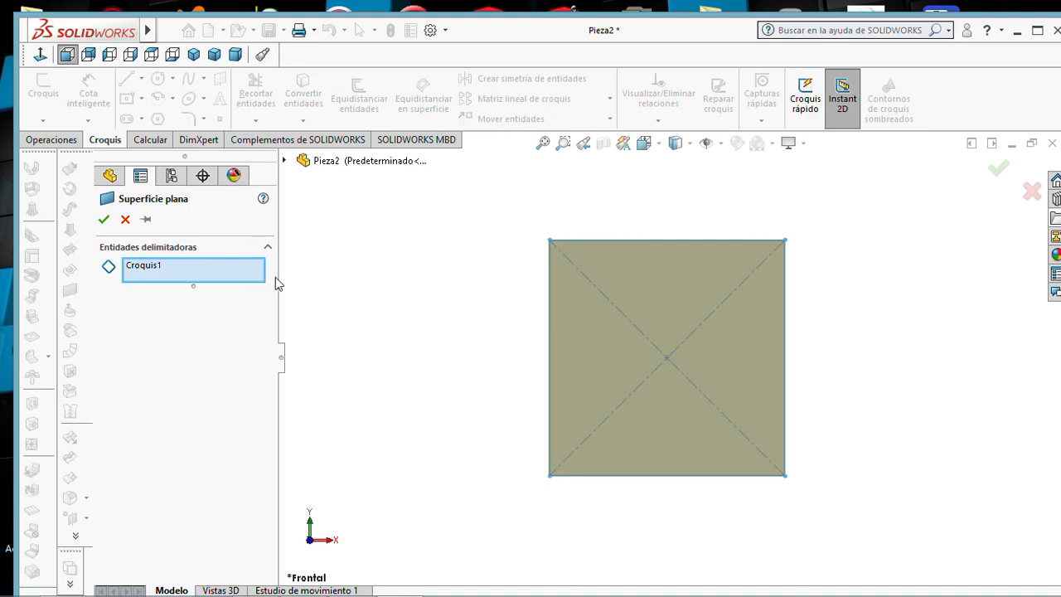
{"action": "left_click", "coordinate": [104, 220]}
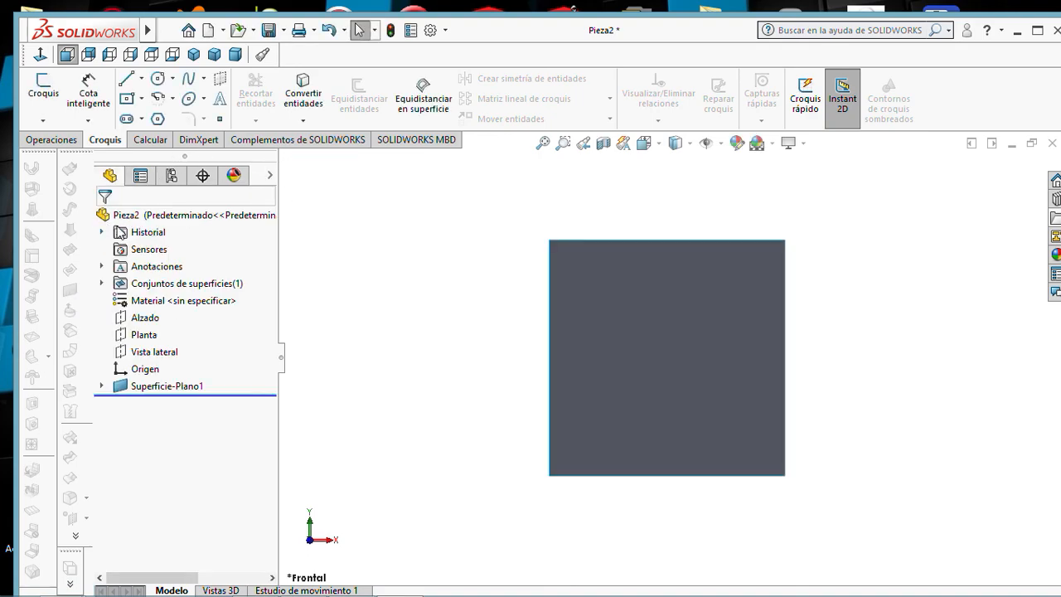
{"action": "scroll", "coordinate": [611, 296], "scroll_direction": "up", "scroll_amount": 2}
{"action": "scroll", "coordinate": [697, 291], "scroll_direction": "down", "scroll_amount": 3}
{"action": "scroll", "coordinate": [696, 291], "scroll_direction": "down", "scroll_amount": 2}
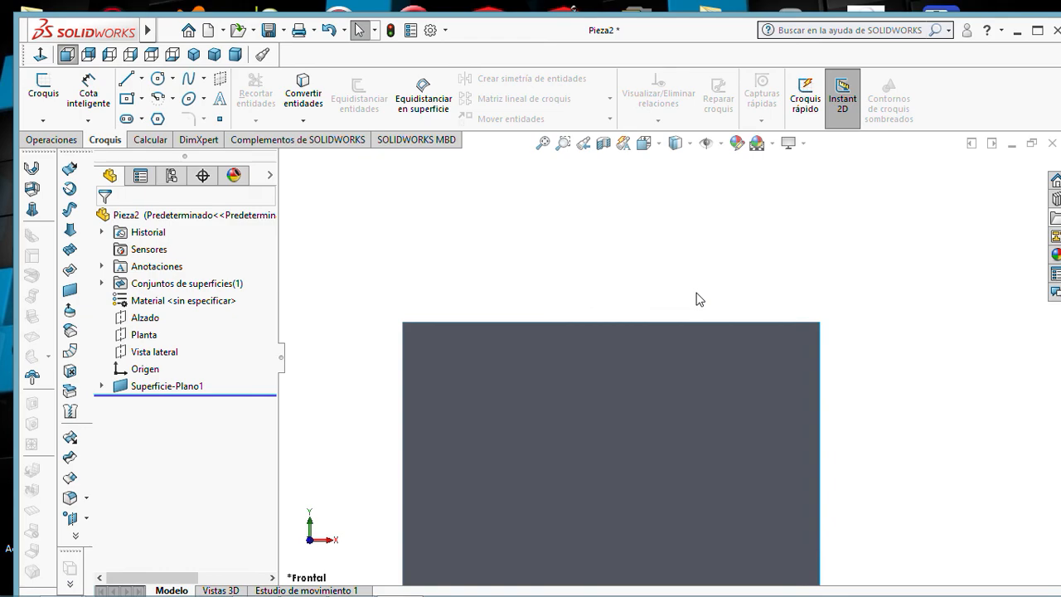
{"action": "scroll", "coordinate": [697, 291], "scroll_direction": "up", "scroll_amount": 4}
{"action": "scroll", "coordinate": [706, 404], "scroll_direction": "down", "scroll_amount": 4}
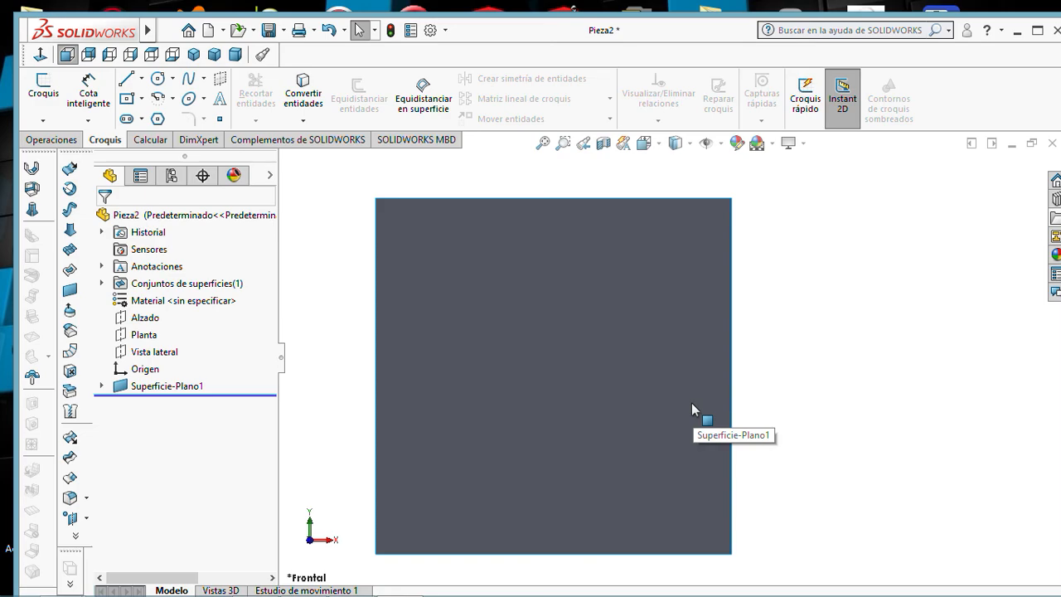
{"action": "scroll", "coordinate": [688, 404], "scroll_direction": "up", "scroll_amount": 2}
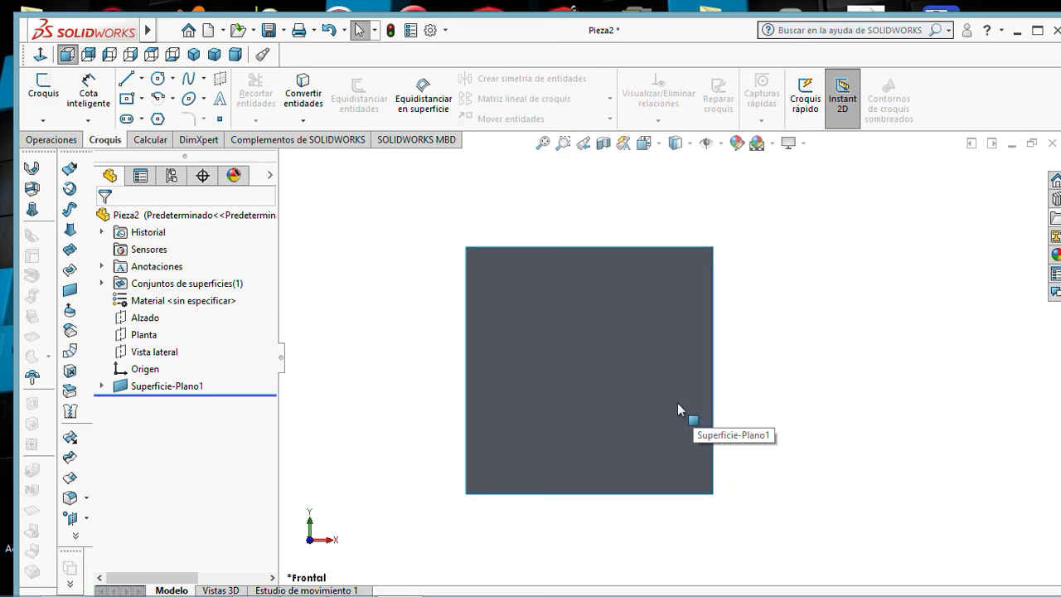
{"action": "left_click", "coordinate": [100, 386]}
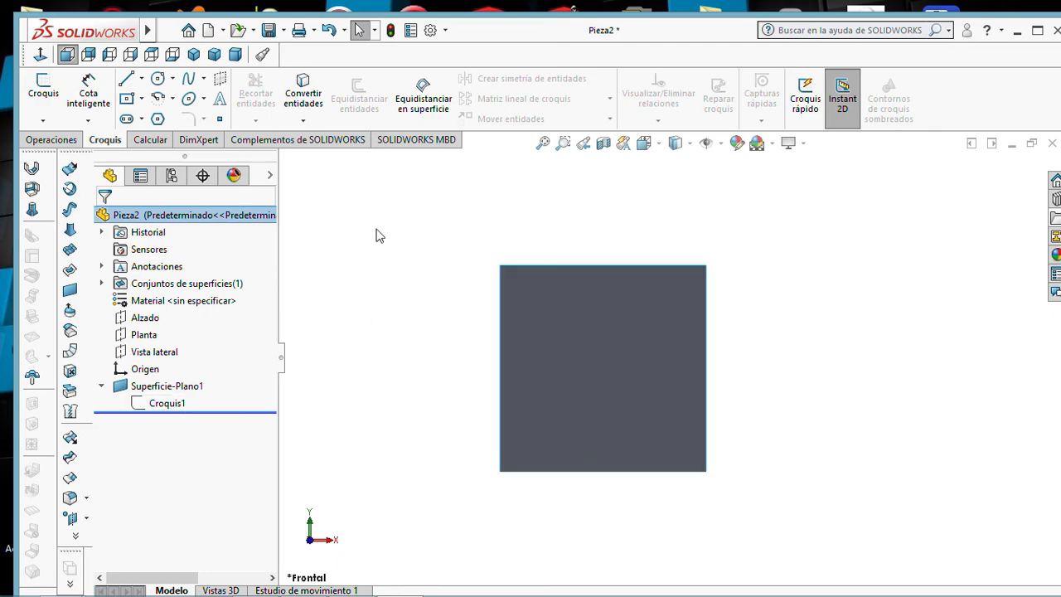
Save the part as "empotramiento" in the "solda indire" folder.
{"action": "left_click", "coordinate": [267, 30]}
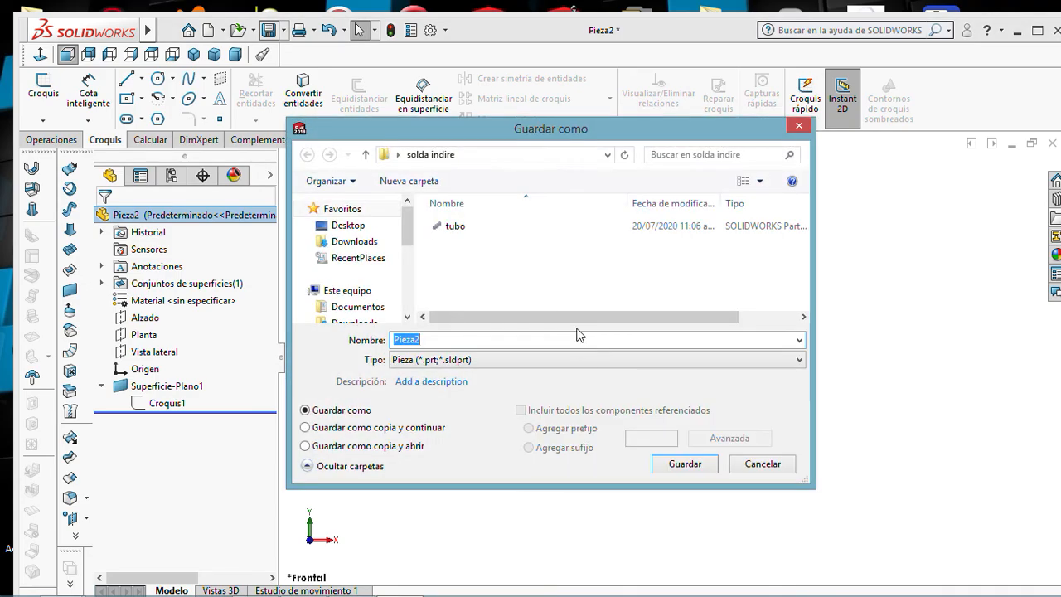
{"action": "type", "text": "empotramient"}
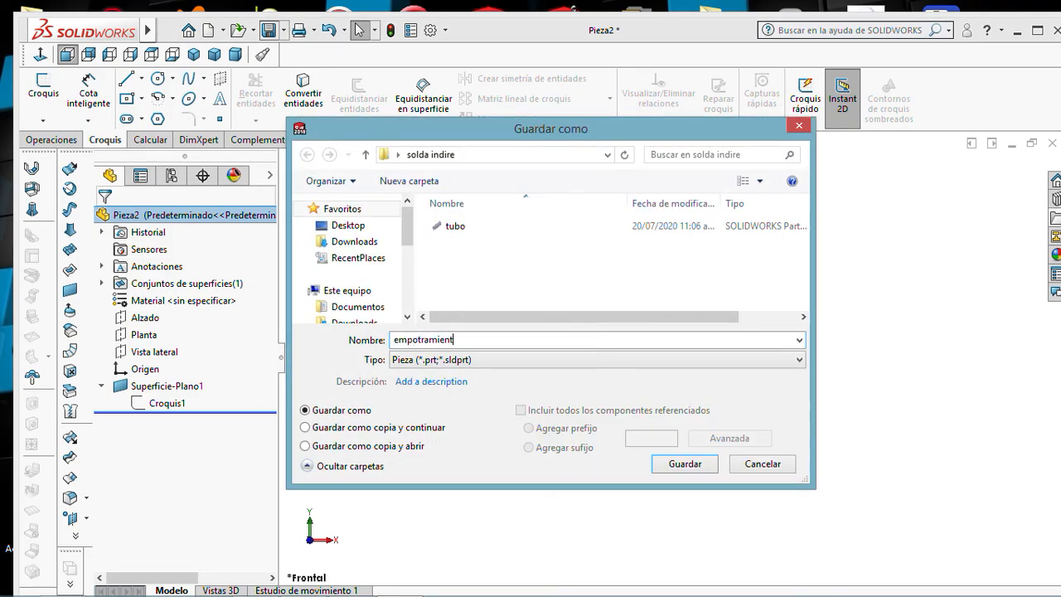
{"action": "left_click", "coordinate": [684, 463]}
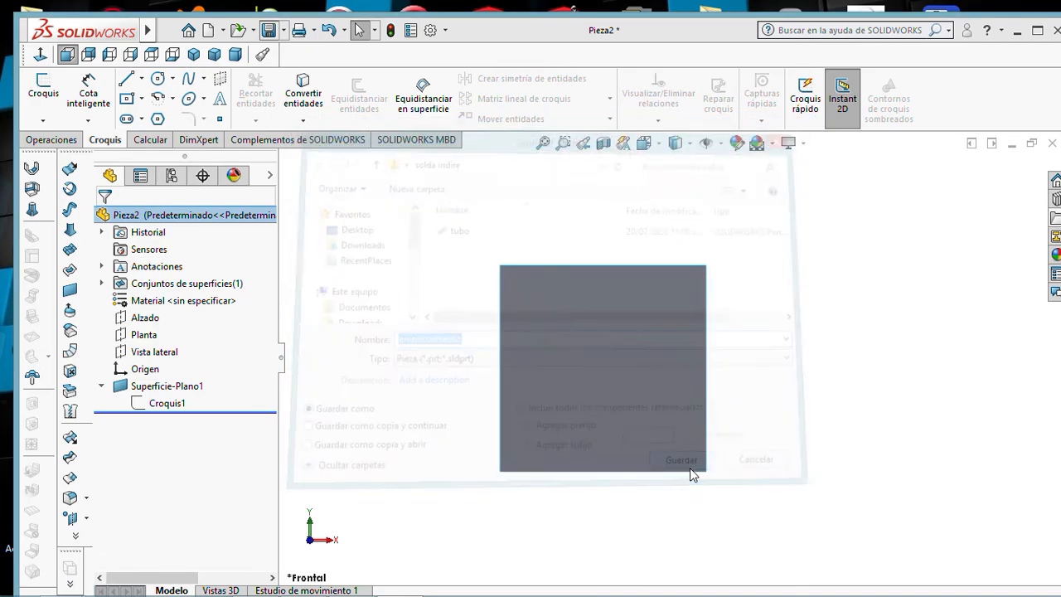
Close the square surface part and create another new part (Pieza) document.
{"action": "left_click", "coordinate": [1053, 142]}
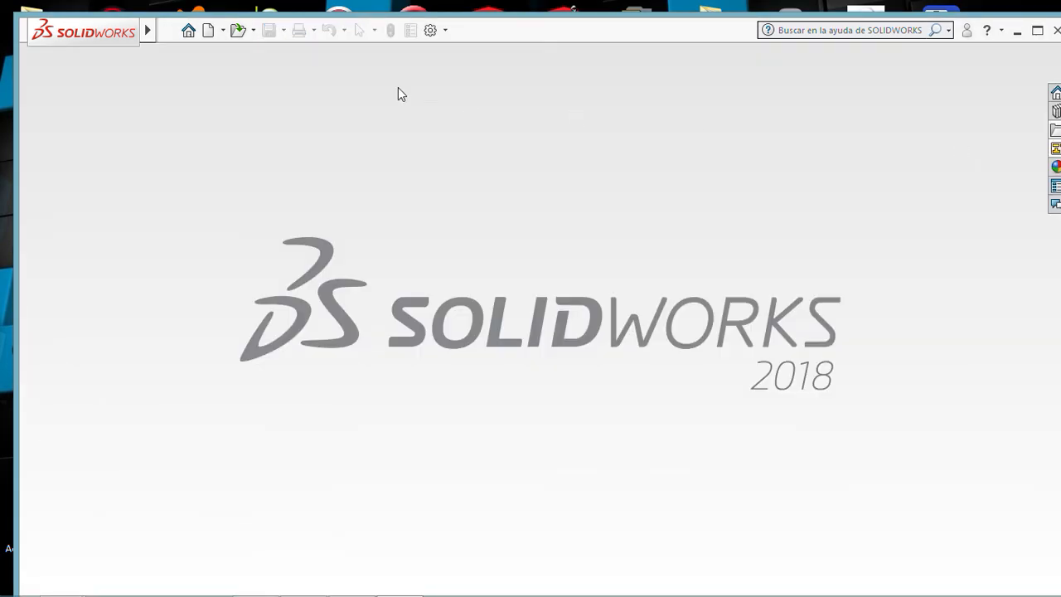
{"action": "left_click", "coordinate": [208, 30]}
{"action": "left_click", "coordinate": [668, 460]}
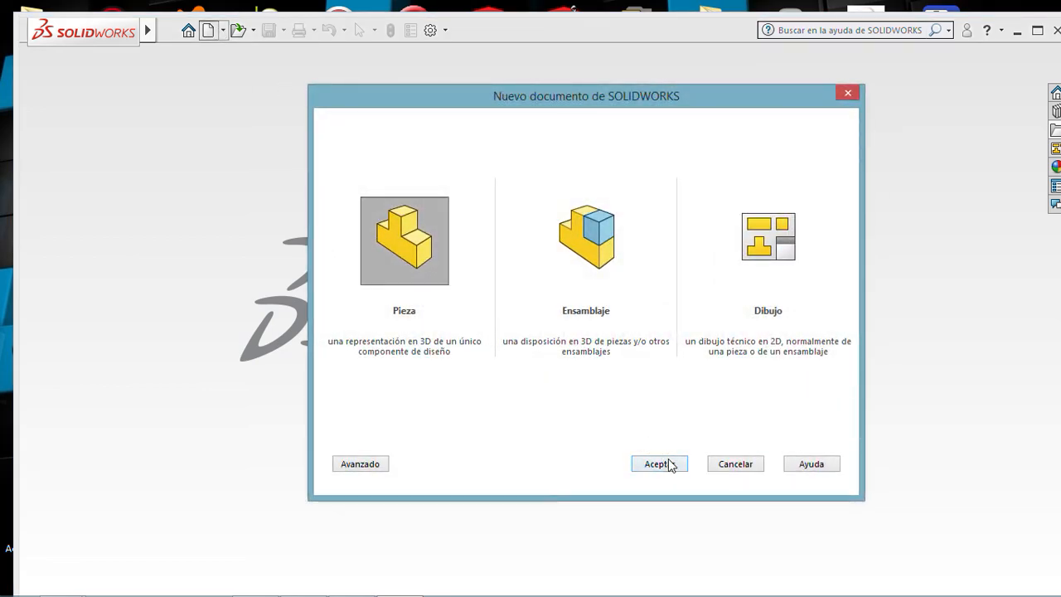
{"action": "left_click", "coordinate": [670, 464]}
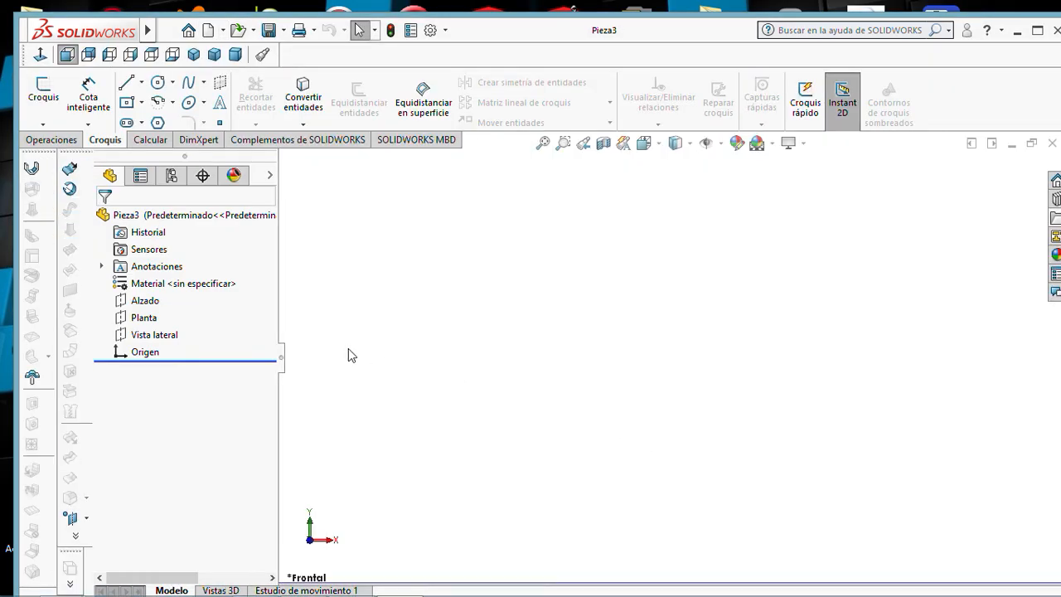
Sketch a corner rectangle about 53 mm tall on the Alzado plane, with its lower right corner at the origin.
{"action": "left_click", "coordinate": [43, 91]}
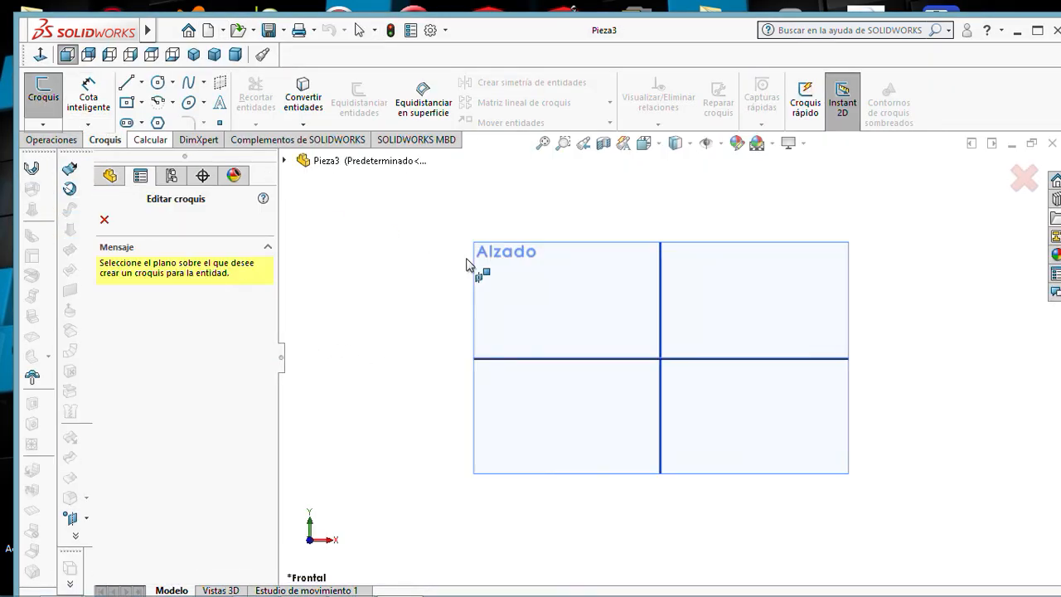
{"action": "left_click", "coordinate": [485, 274]}
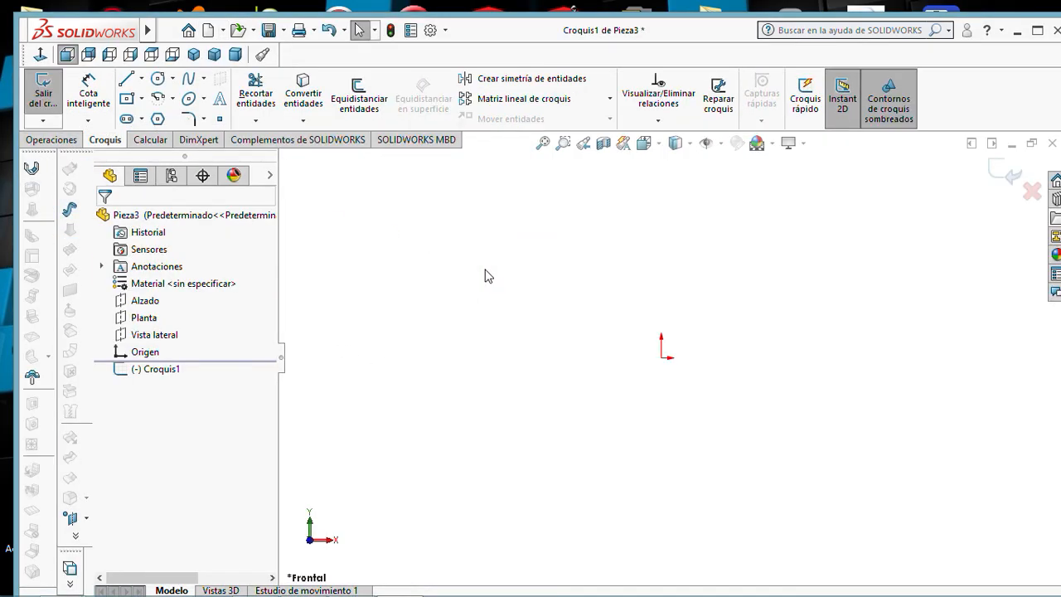
{"action": "left_click", "coordinate": [142, 98]}
{"action": "left_click", "coordinate": [153, 121]}
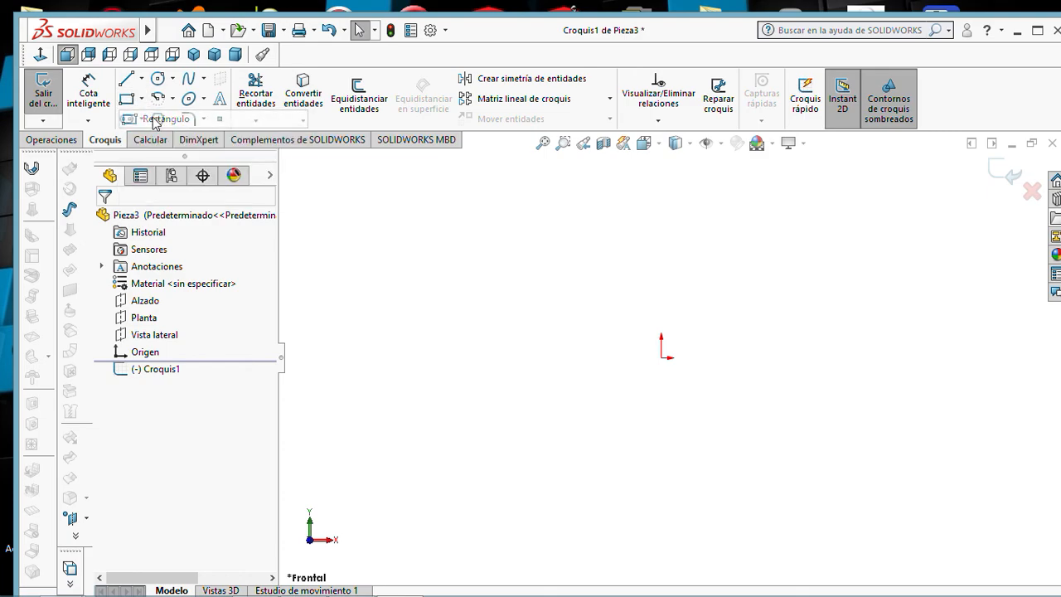
{"action": "left_click", "coordinate": [661, 357]}
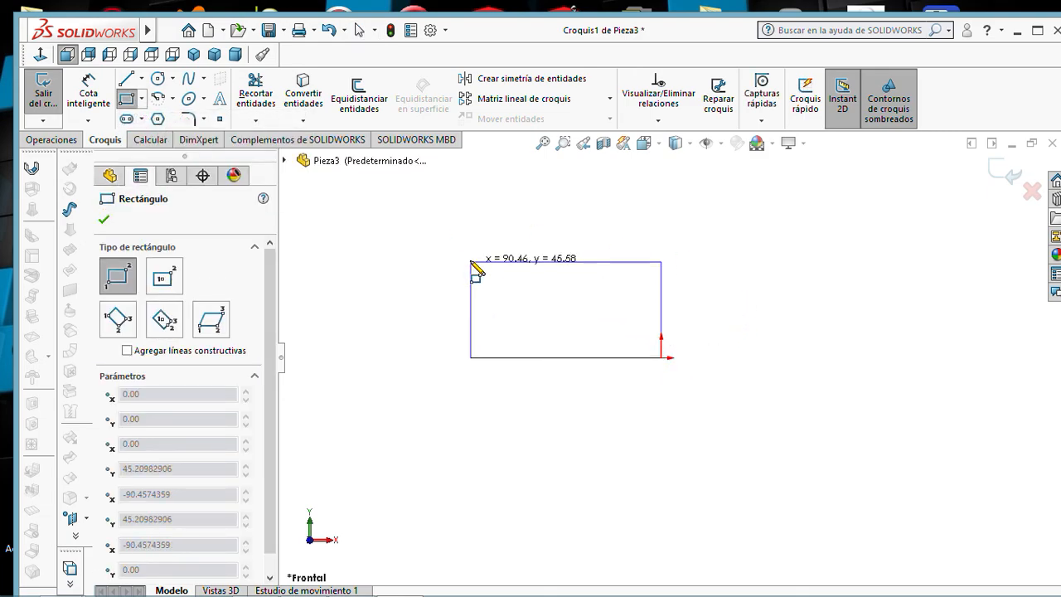
{"action": "left_click", "coordinate": [402, 246]}
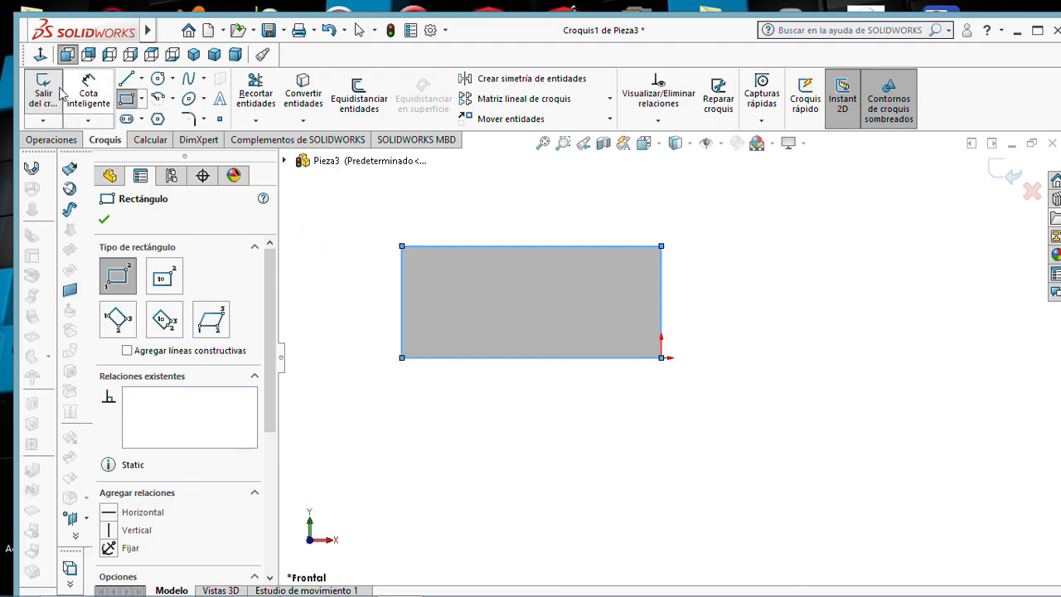
Dimension the height of the rectangle on its left edge as 5 pulgadas (inches).
{"action": "left_click", "coordinate": [86, 93]}
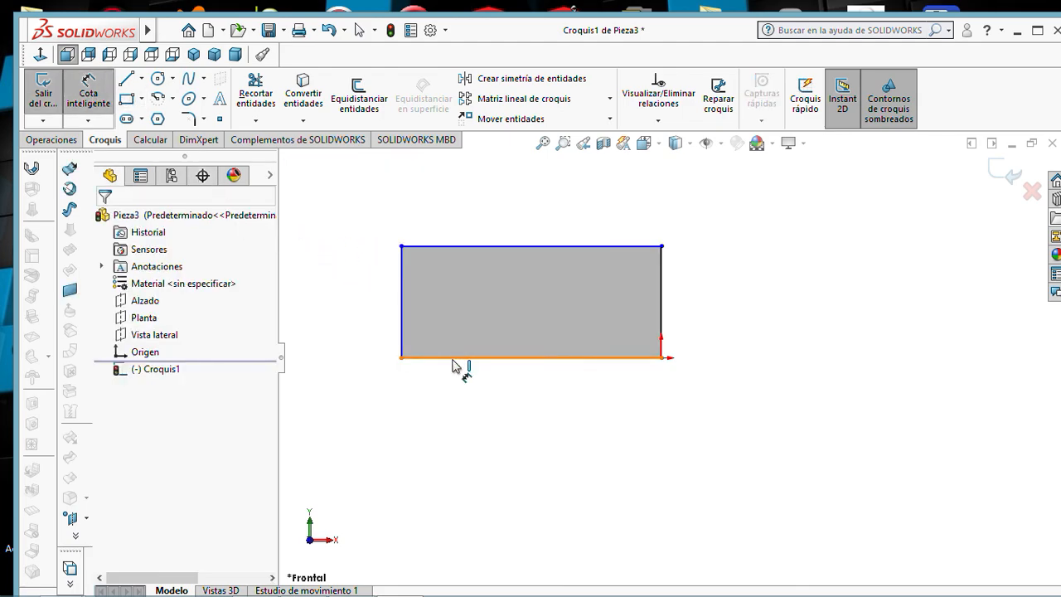
{"action": "left_click", "coordinate": [403, 325]}
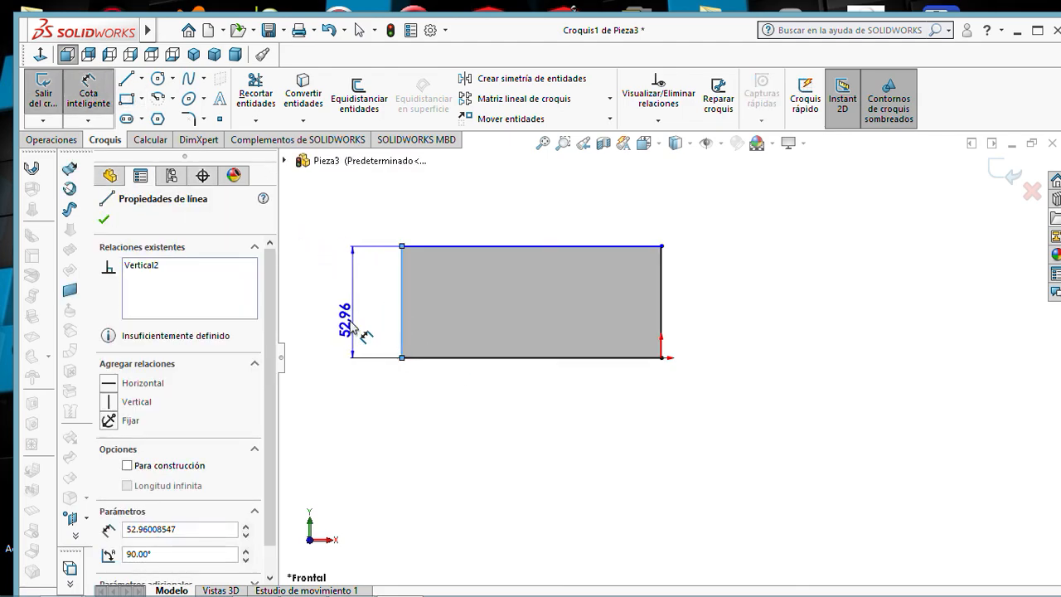
{"action": "left_click", "coordinate": [355, 311]}
{"action": "type", "text": "5"}
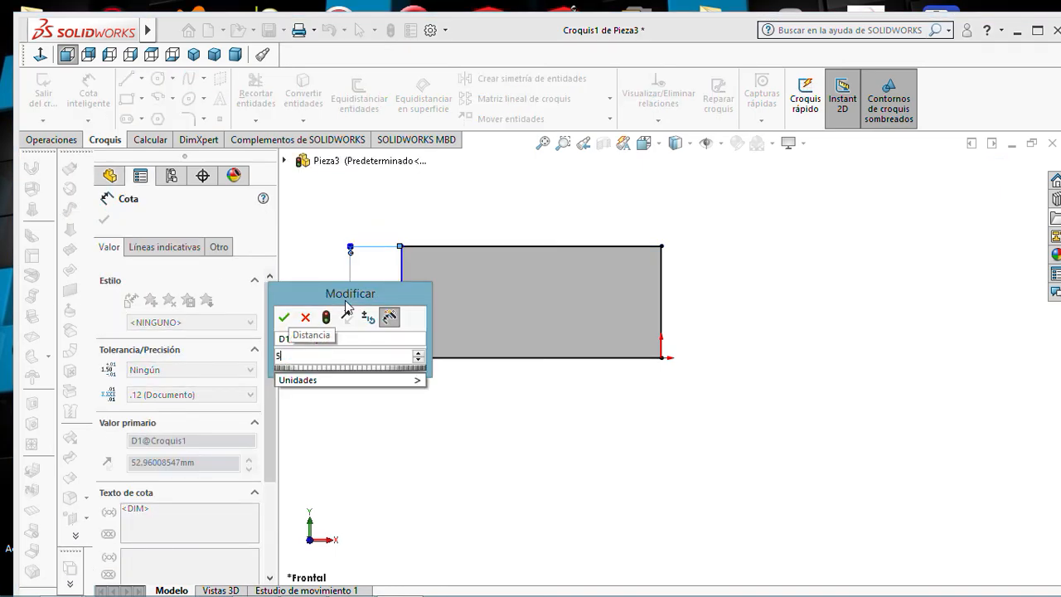
{"action": "mouse_move", "coordinate": [315, 377]}
{"action": "left_click", "coordinate": [456, 433]}
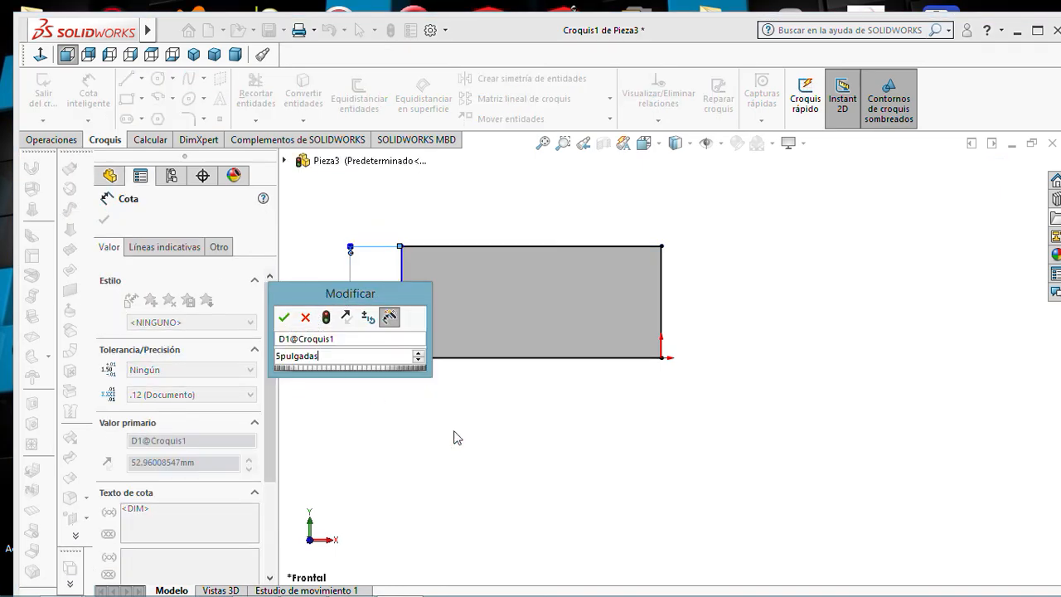
{"action": "left_click", "coordinate": [283, 317]}
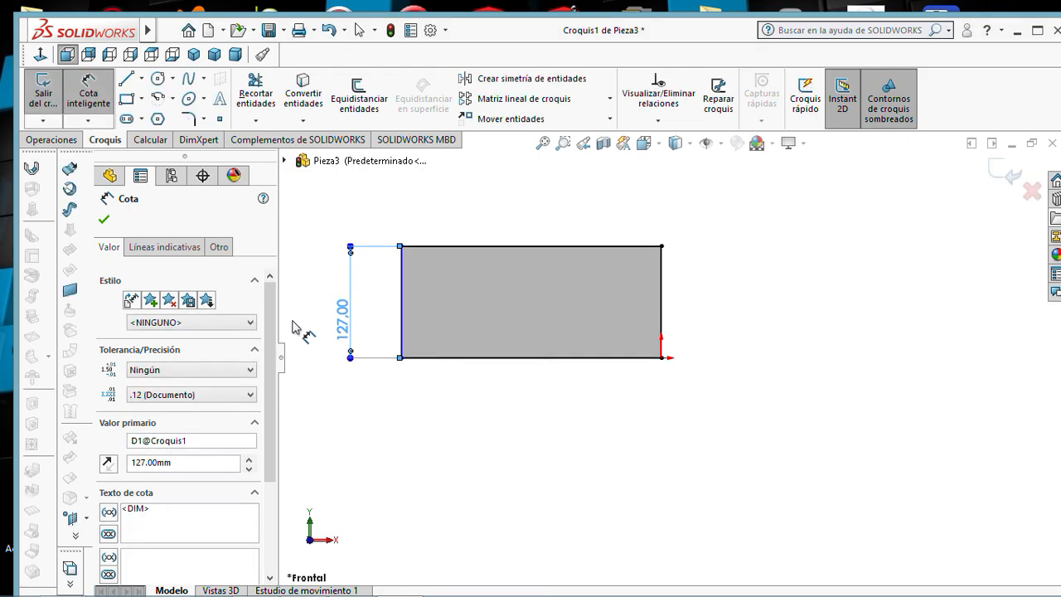
Switch to the Word document and examine the arm (brazo) drawing in Figura 12-17, and return to SOLIDWORKS.
{"action": "left_click", "coordinate": [511, 361]}
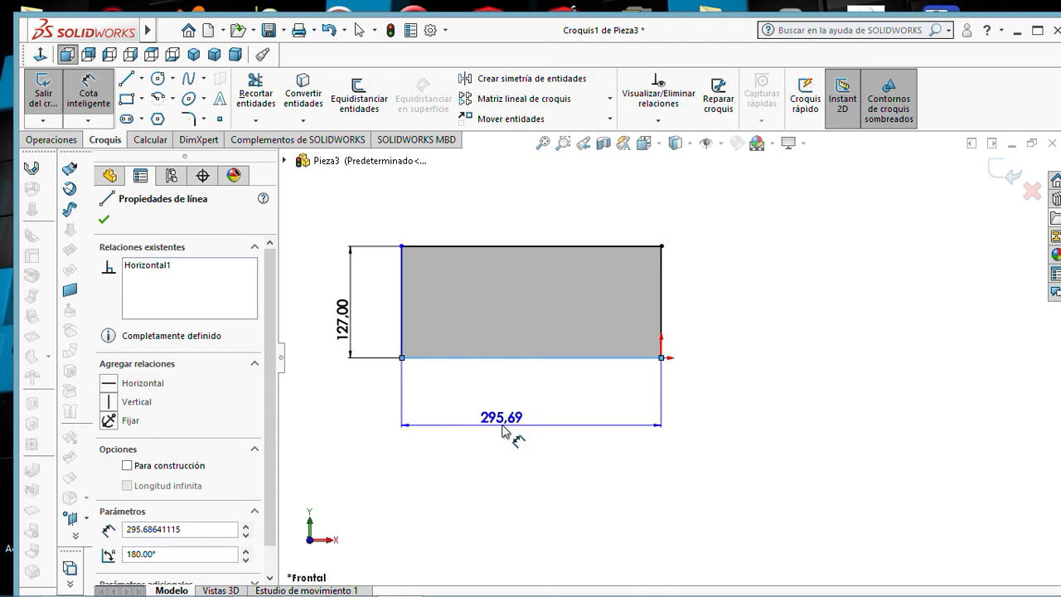
{"action": "key", "text": "Delete"}
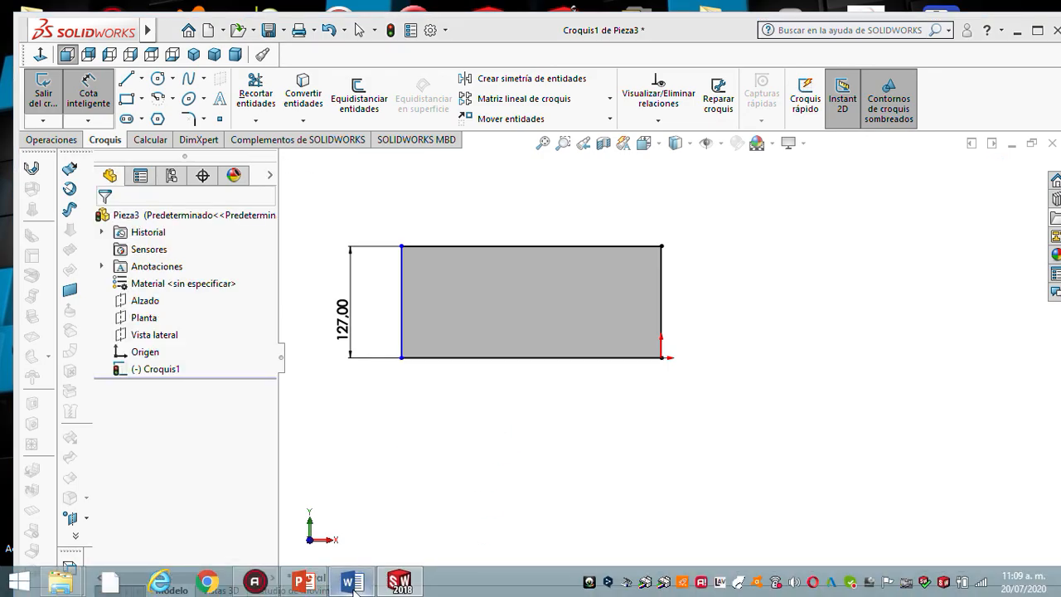
{"action": "left_click", "coordinate": [352, 582]}
{"action": "scroll", "coordinate": [508, 379], "scroll_direction": "down", "scroll_amount": 10}
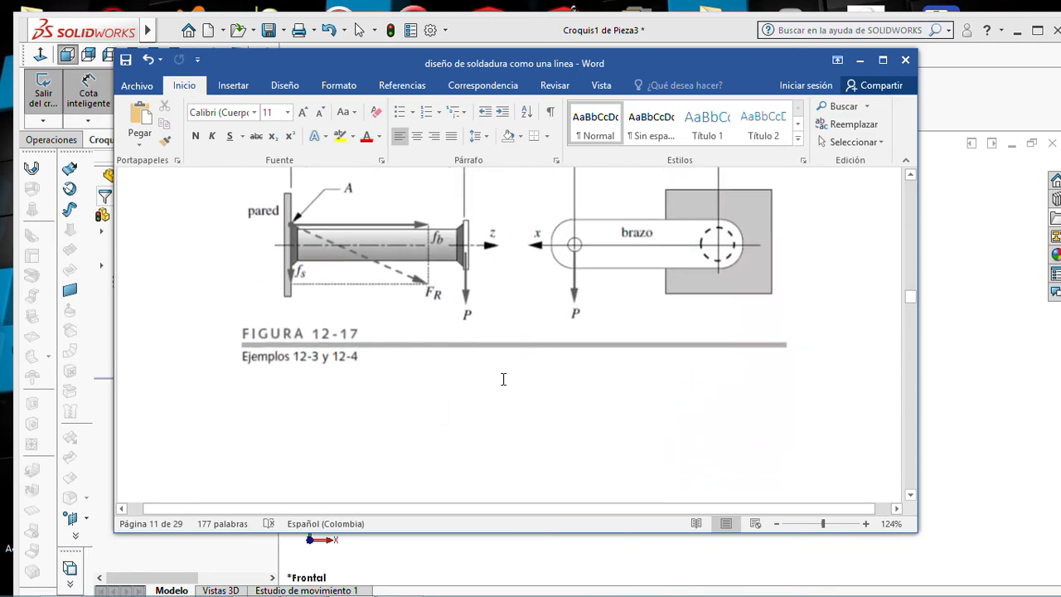
{"action": "scroll", "coordinate": [502, 381], "scroll_direction": "up", "scroll_amount": 2}
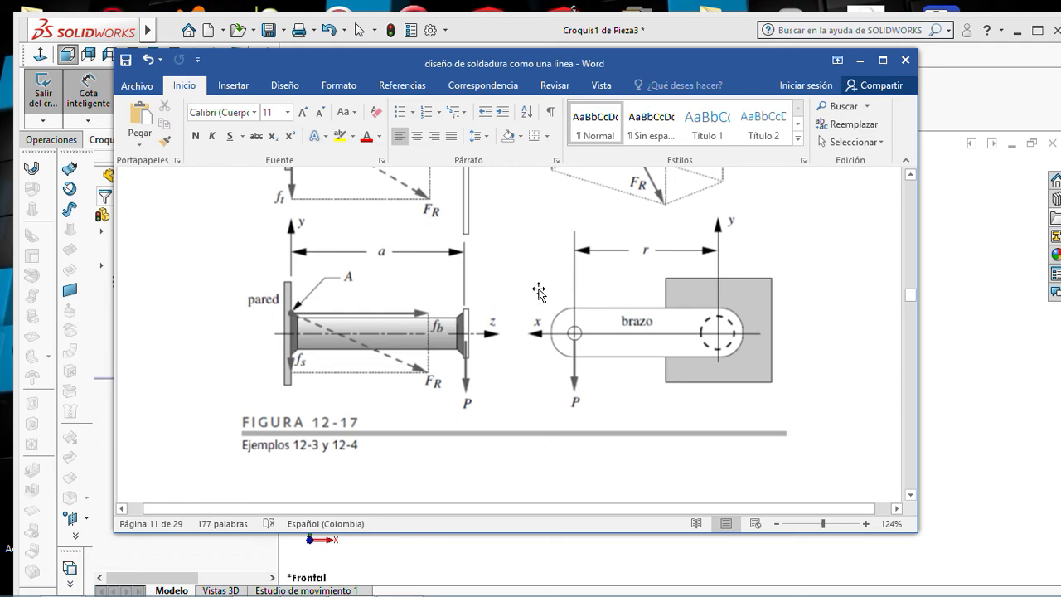
{"action": "left_click", "coordinate": [398, 585]}
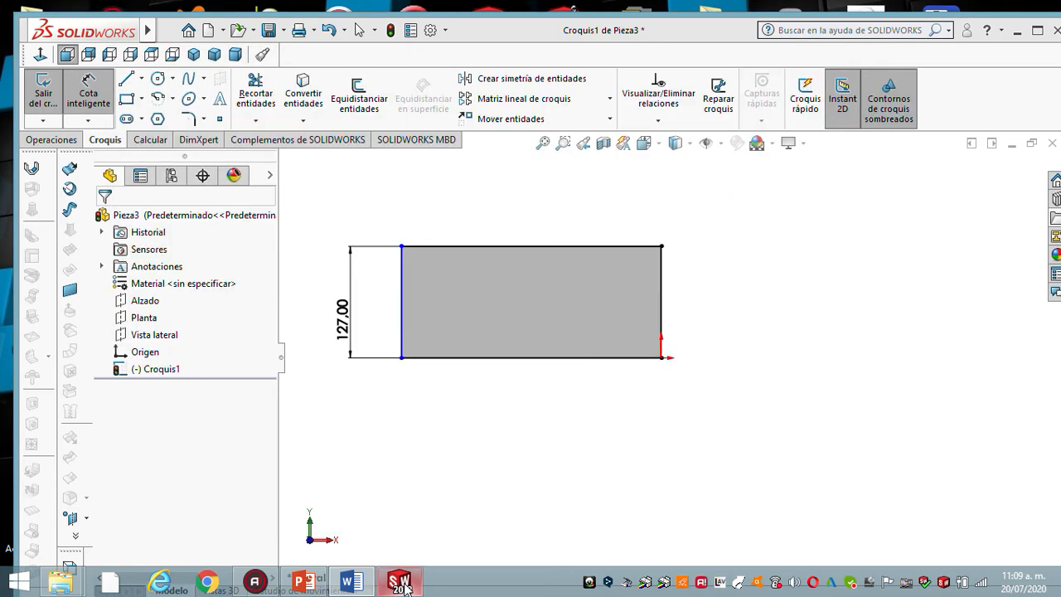
Dimension the width of the rectangle on its lower edge as 14 pulgadas (inches).
{"action": "left_click", "coordinate": [470, 358]}
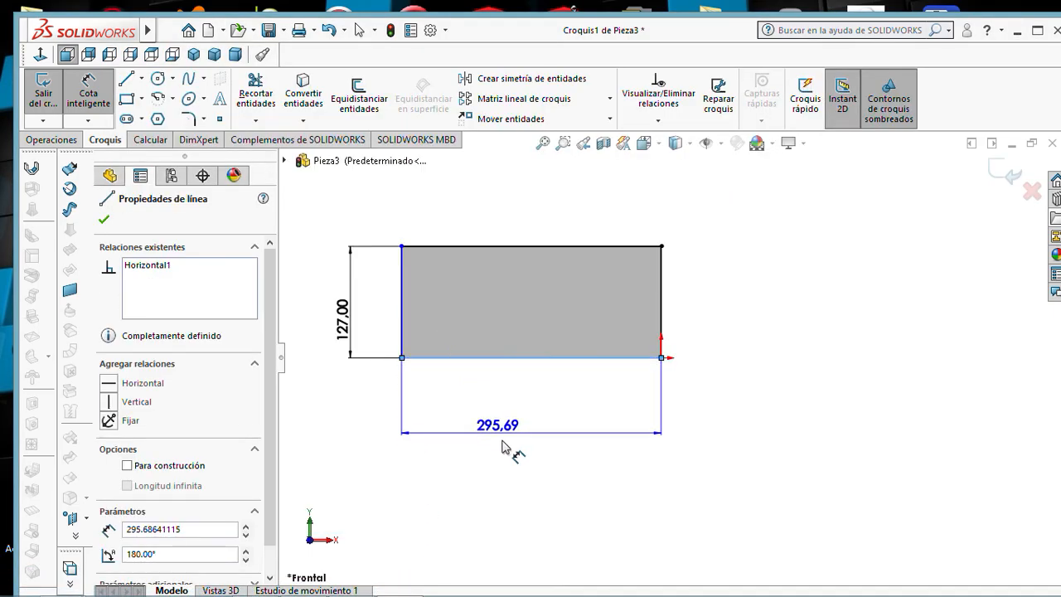
{"action": "left_click", "coordinate": [513, 444]}
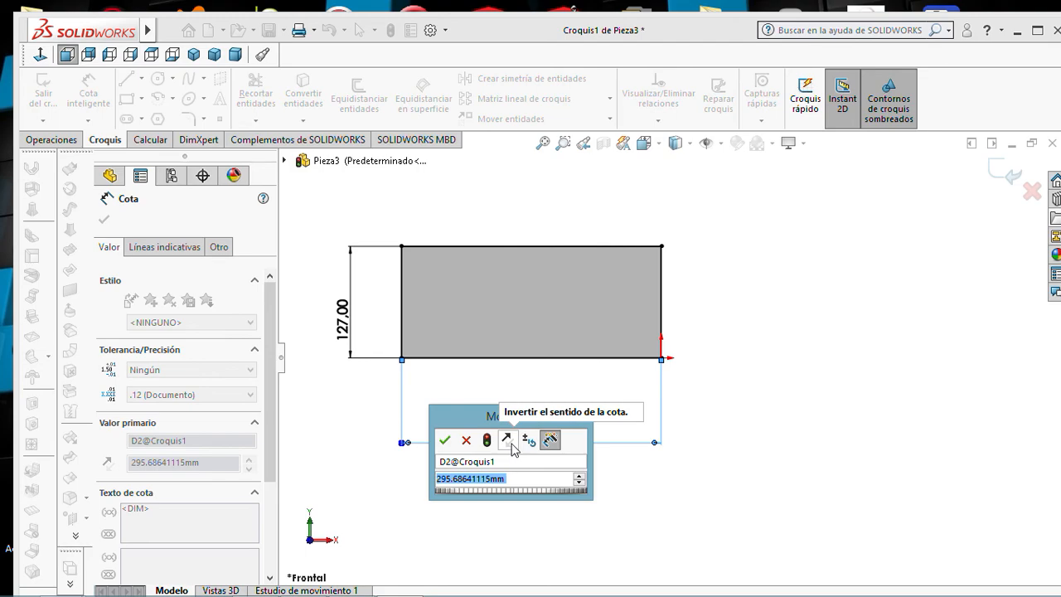
{"action": "type", "text": "14"}
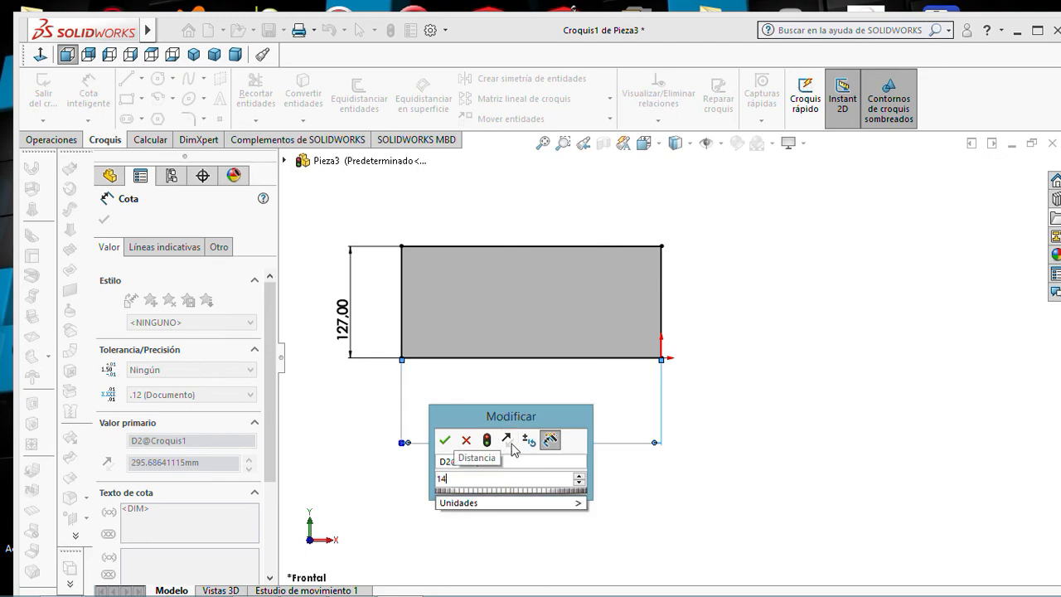
{"action": "mouse_move", "coordinate": [497, 503]}
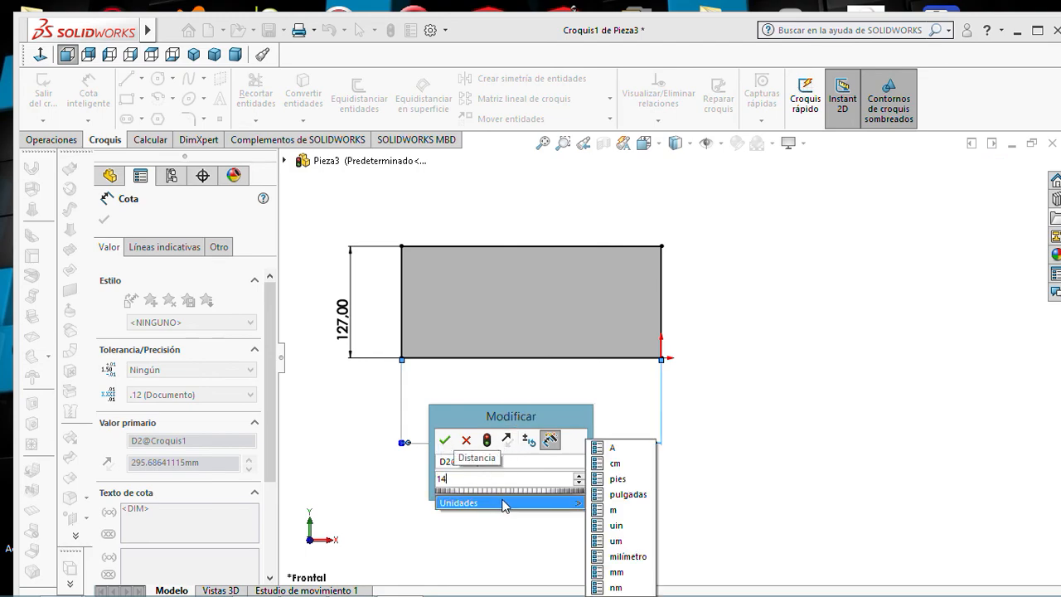
{"action": "left_click", "coordinate": [614, 497]}
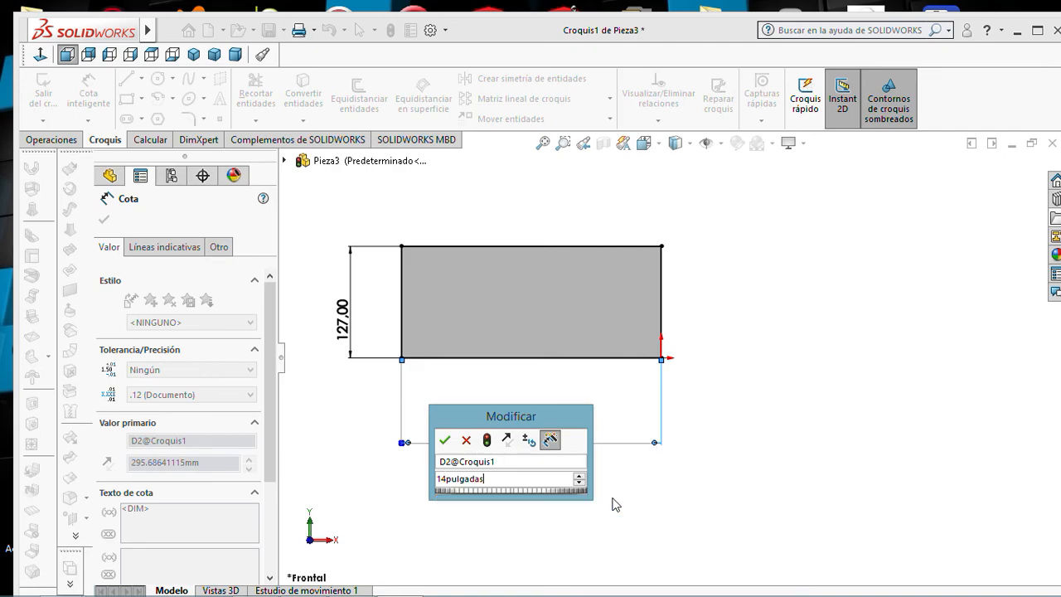
{"action": "left_click", "coordinate": [445, 441]}
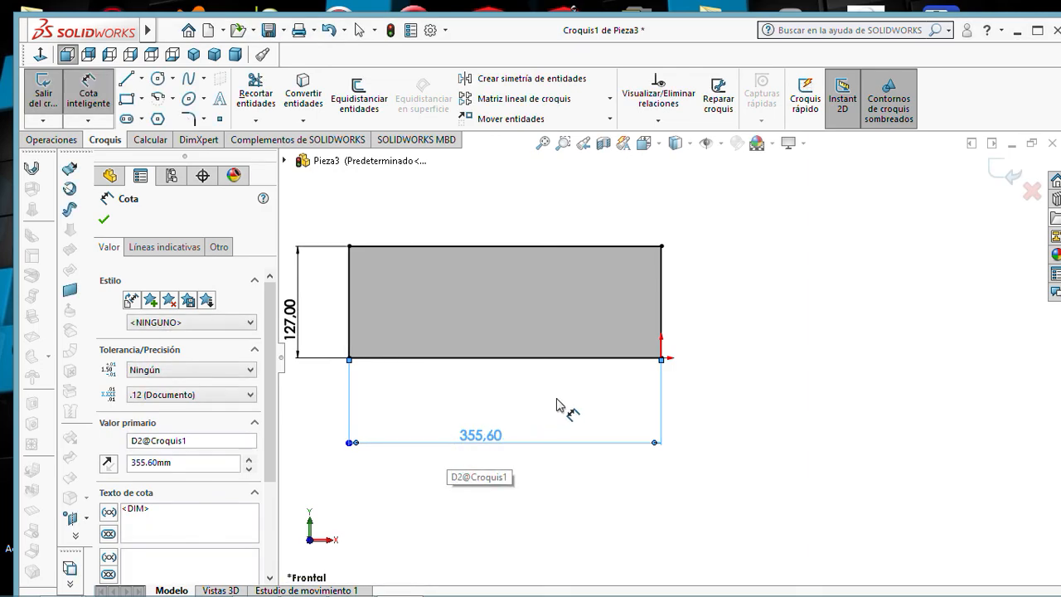
Draw a horizontal construction line about 83 mm long from the midpoint of the rectangle's right edge into the rectangle.
{"action": "scroll", "coordinate": [569, 407], "scroll_direction": "up", "scroll_amount": 3}
{"action": "scroll", "coordinate": [626, 309], "scroll_direction": "down", "scroll_amount": 1}
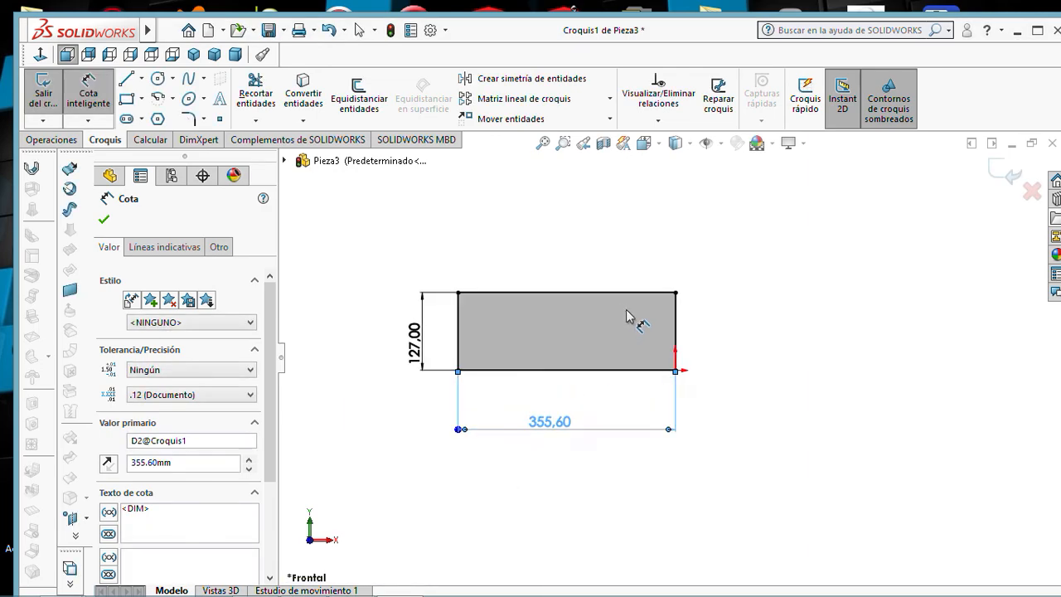
{"action": "scroll", "coordinate": [626, 315], "scroll_direction": "down", "scroll_amount": 1}
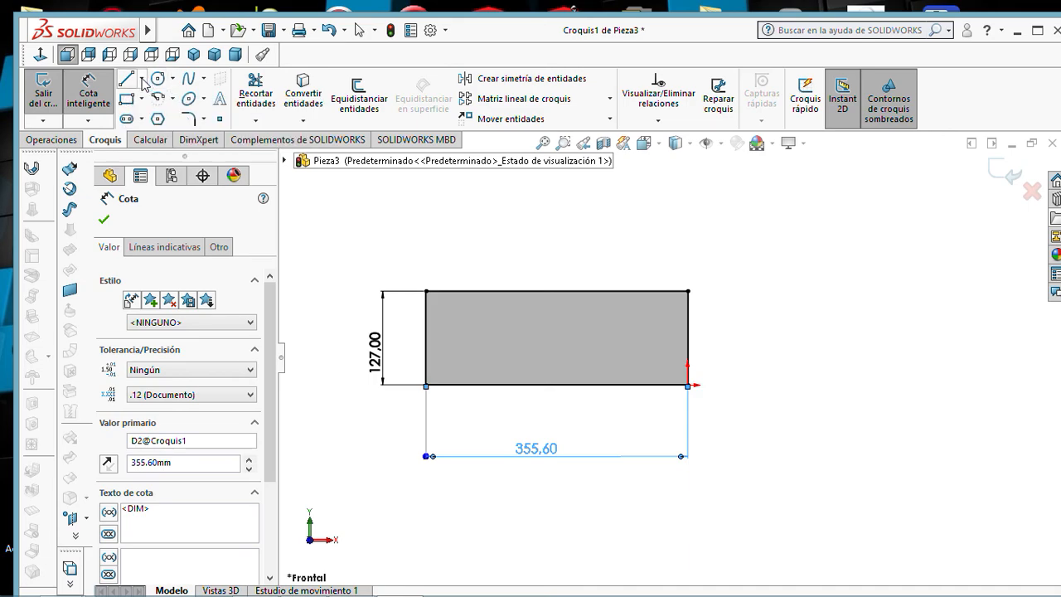
{"action": "left_click", "coordinate": [142, 78]}
{"action": "left_click", "coordinate": [166, 97]}
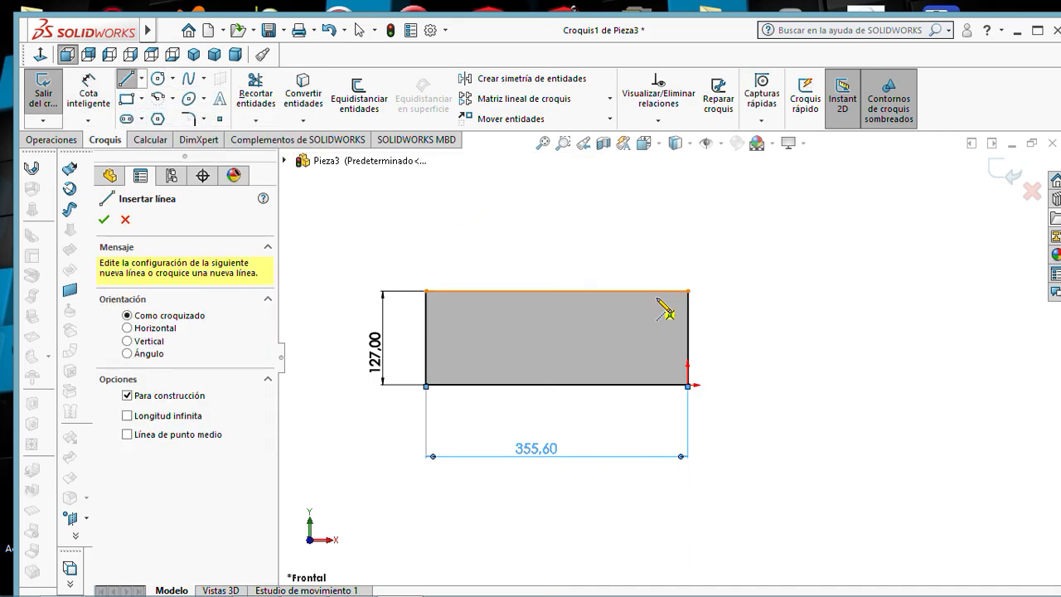
{"action": "left_click", "coordinate": [687, 338]}
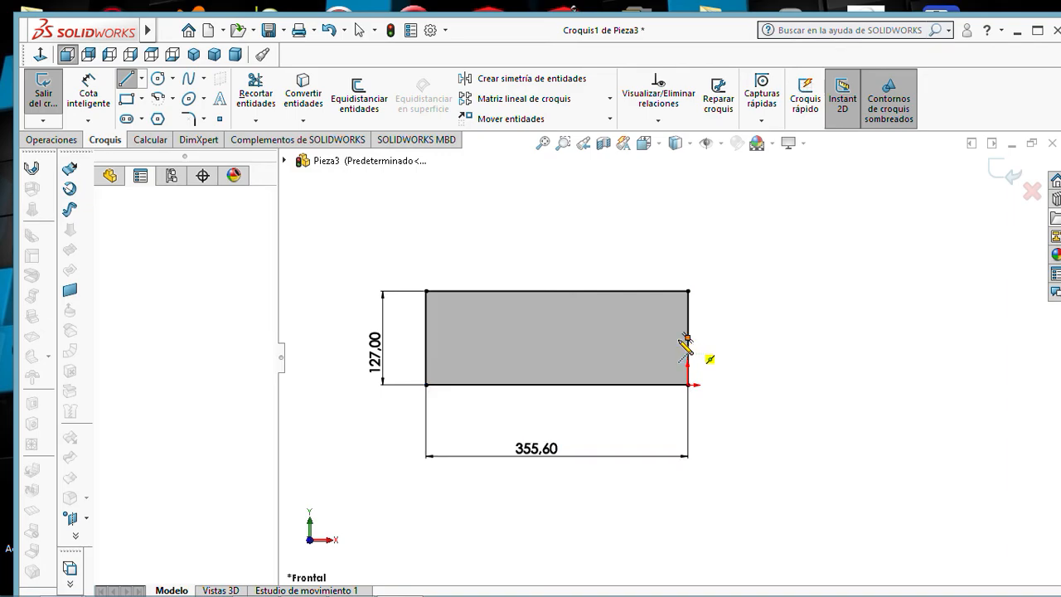
{"action": "left_click", "coordinate": [627, 337]}
{"action": "key", "text": "Escape"}
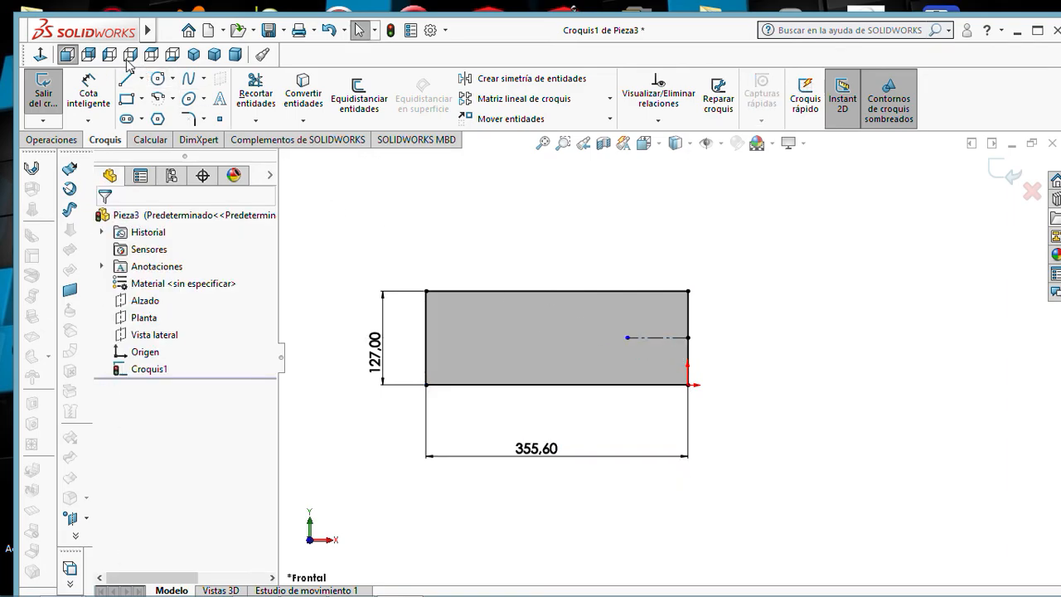
Dimension the construction line's length as 3 pulgadas (inches), placing the dimension above the rectangle.
{"action": "left_click", "coordinate": [89, 93]}
{"action": "left_click", "coordinate": [663, 337]}
{"action": "left_click", "coordinate": [651, 239]}
{"action": "type", "text": "3"}
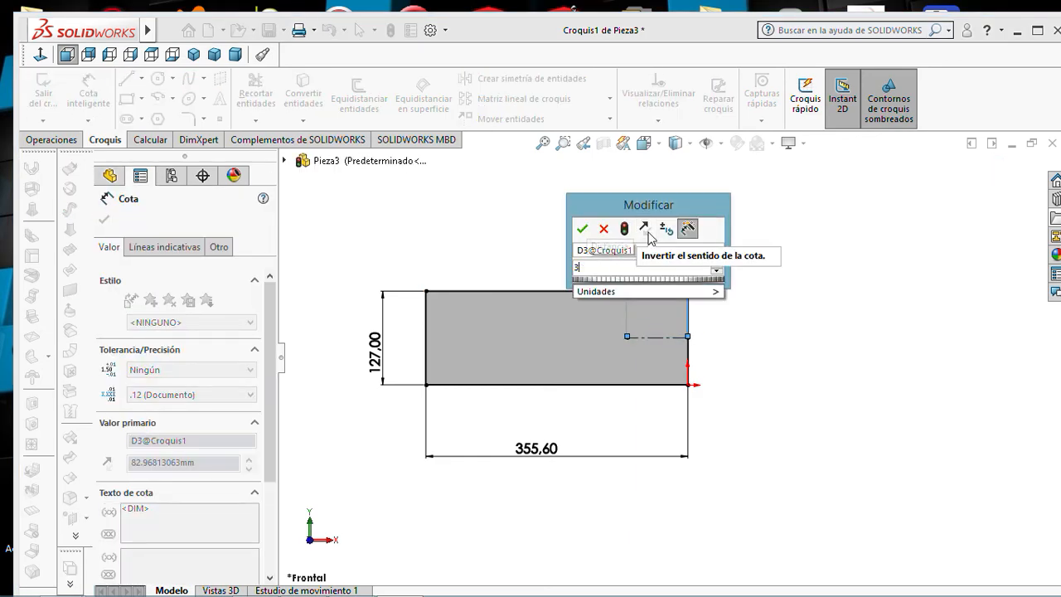
{"action": "mouse_move", "coordinate": [712, 291]}
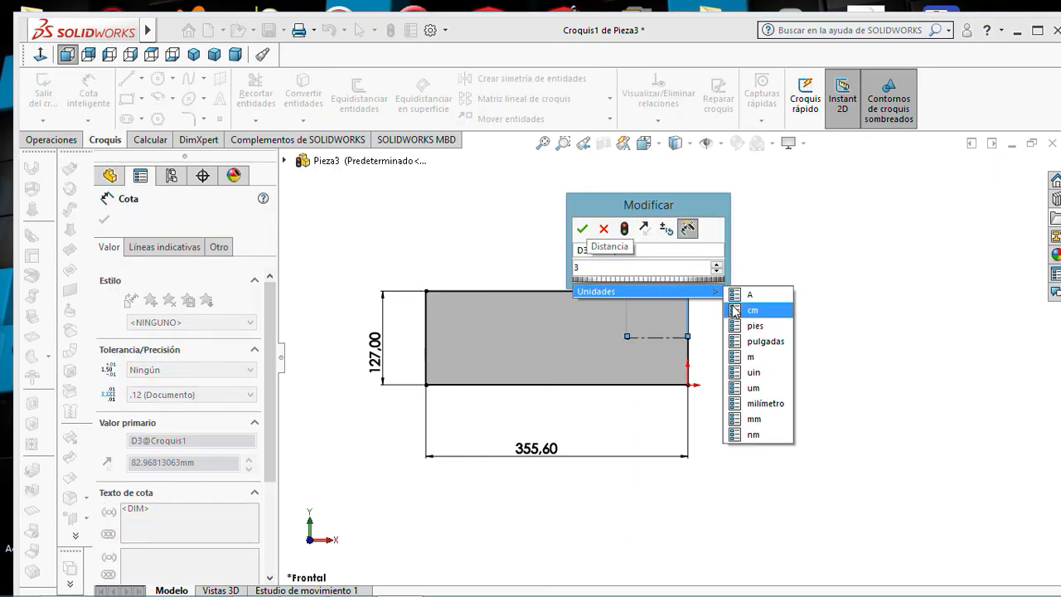
{"action": "left_click", "coordinate": [757, 337]}
{"action": "left_click", "coordinate": [581, 229]}
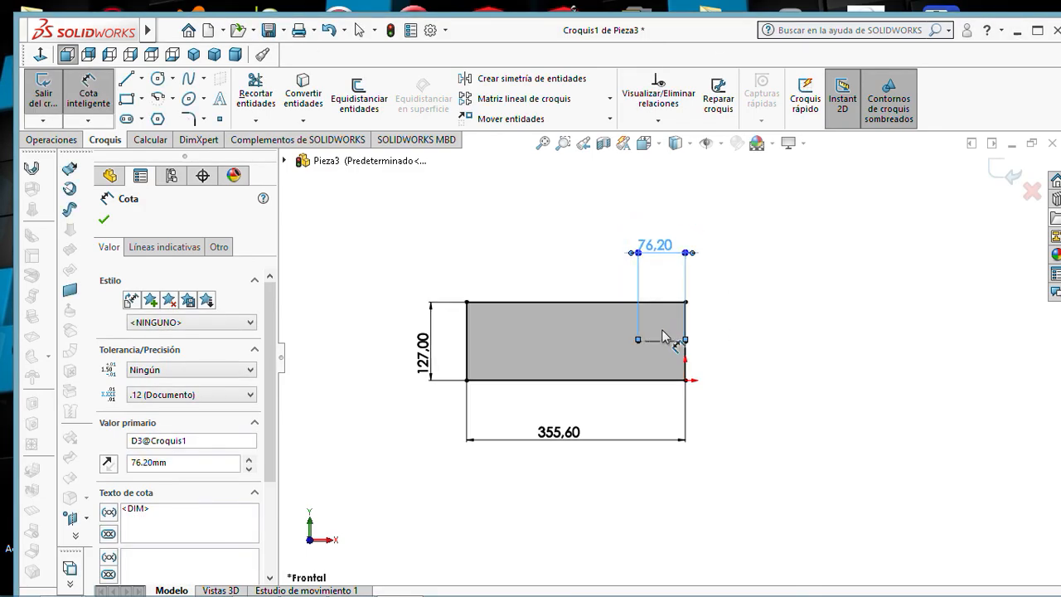
Draw a second horizontal construction line about 240 mm long from the free end of the 76.20 mm line toward the rectangle's left edge.
{"action": "scroll", "coordinate": [663, 336], "scroll_direction": "down", "scroll_amount": 1}
{"action": "scroll", "coordinate": [663, 336], "scroll_direction": "down", "scroll_amount": 1}
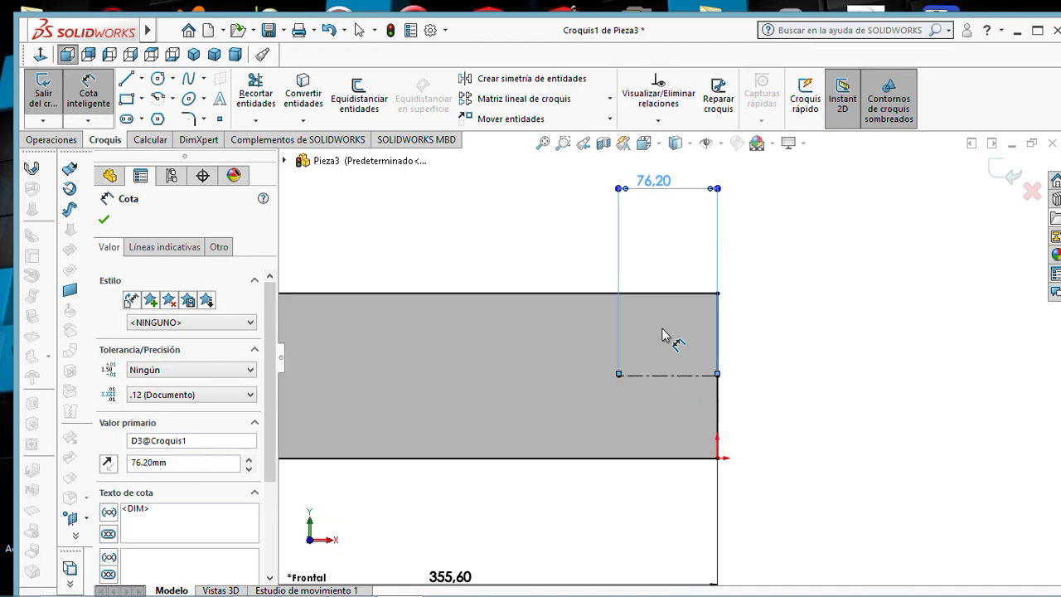
{"action": "scroll", "coordinate": [662, 329], "scroll_direction": "down", "scroll_amount": 1}
{"action": "scroll", "coordinate": [660, 329], "scroll_direction": "up", "scroll_amount": 1}
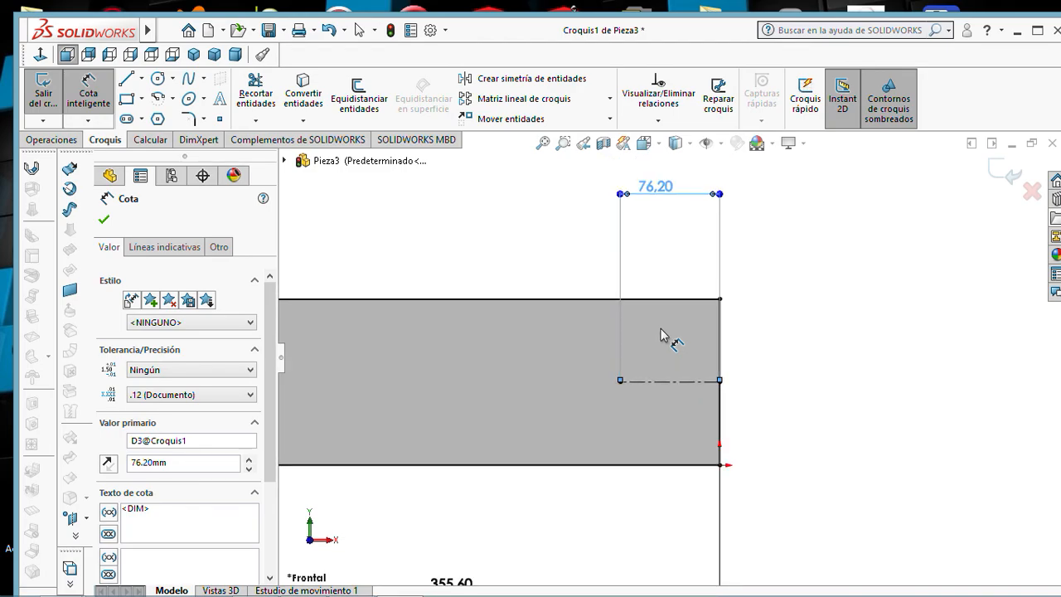
{"action": "scroll", "coordinate": [661, 335], "scroll_direction": "up", "scroll_amount": 1}
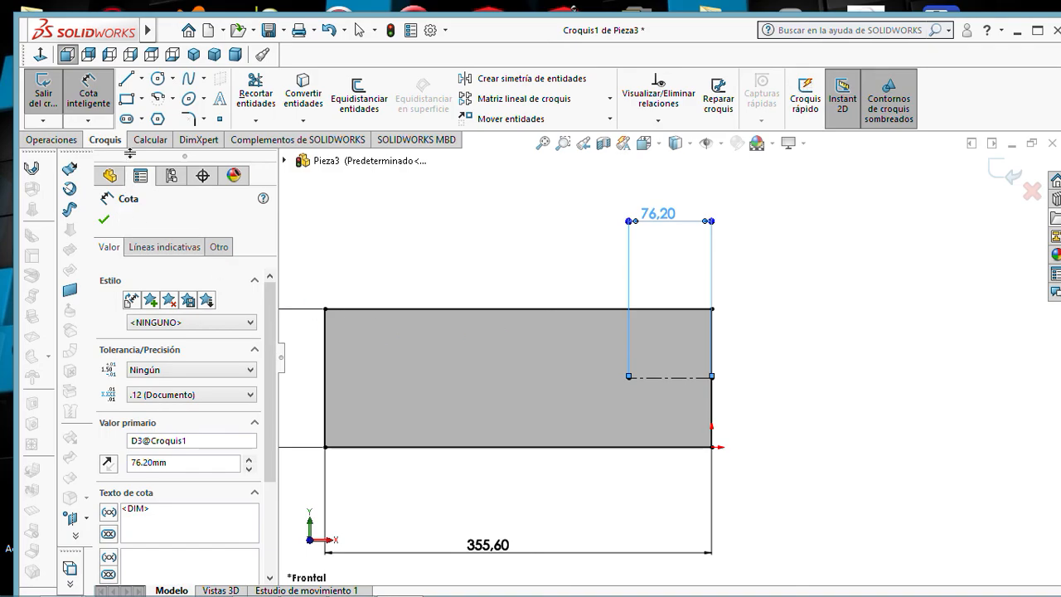
{"action": "left_click", "coordinate": [142, 78]}
{"action": "left_click", "coordinate": [145, 116]}
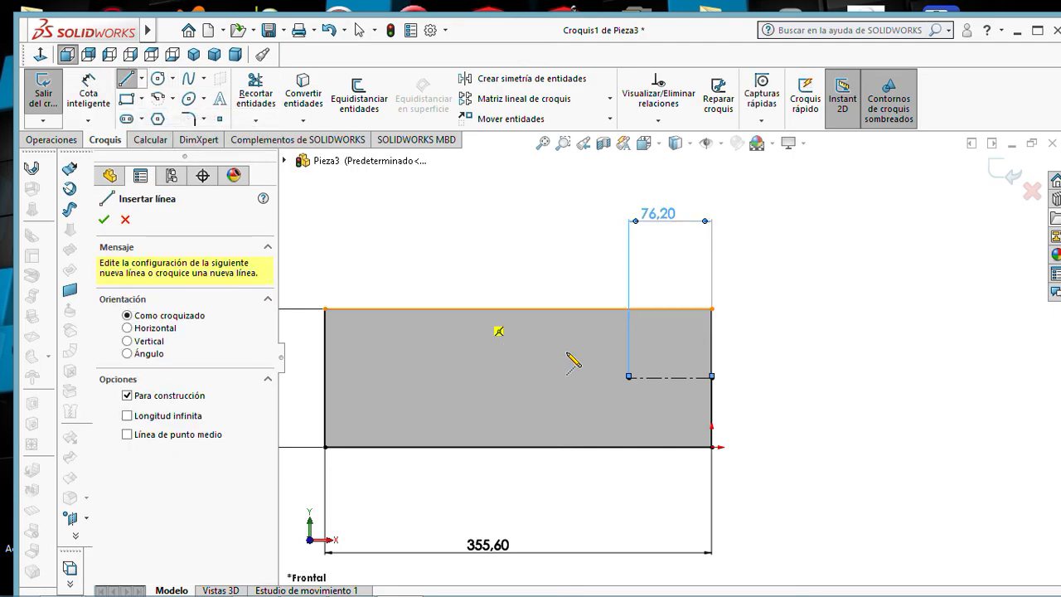
{"action": "left_click", "coordinate": [628, 378]}
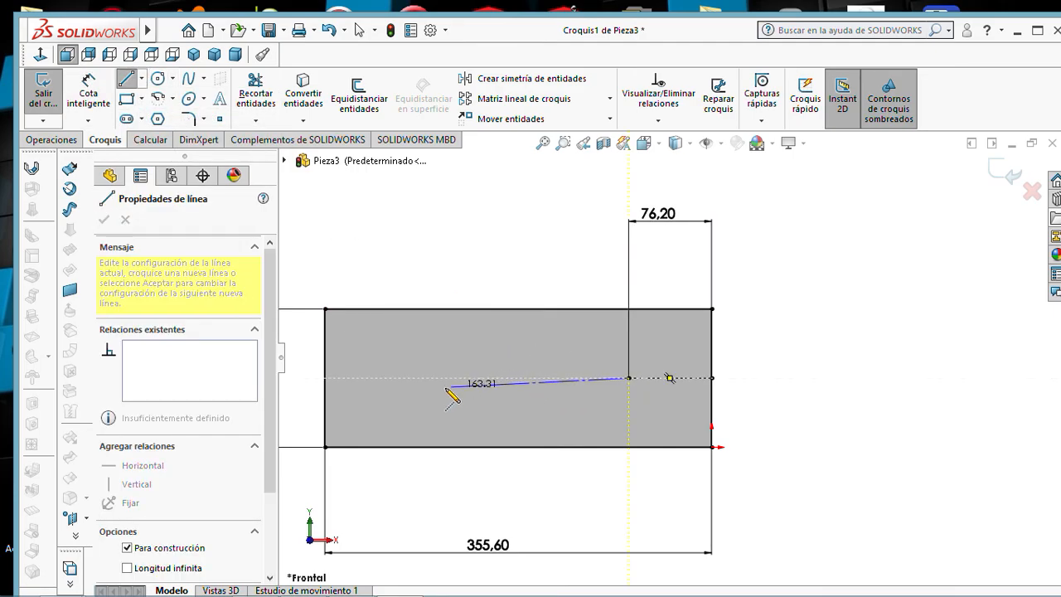
{"action": "left_click", "coordinate": [367, 378]}
{"action": "key", "text": "Escape"}
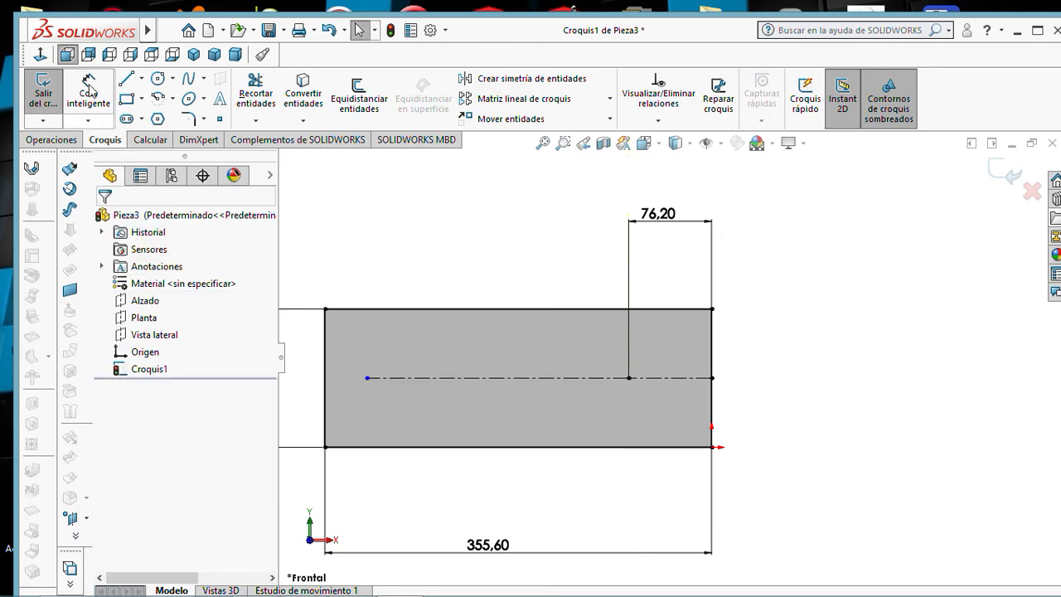
Dimension the second construction line's length as 10 pulgadas (inches), placing the dimension above the rectangle.
{"action": "left_click", "coordinate": [89, 92]}
{"action": "left_click", "coordinate": [489, 378]}
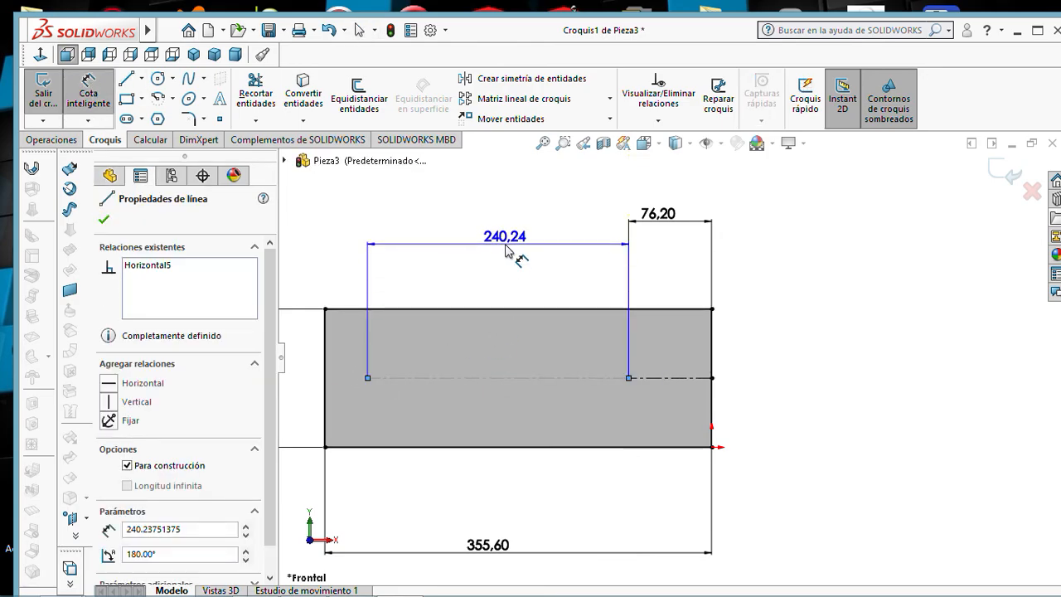
{"action": "left_click", "coordinate": [500, 242]}
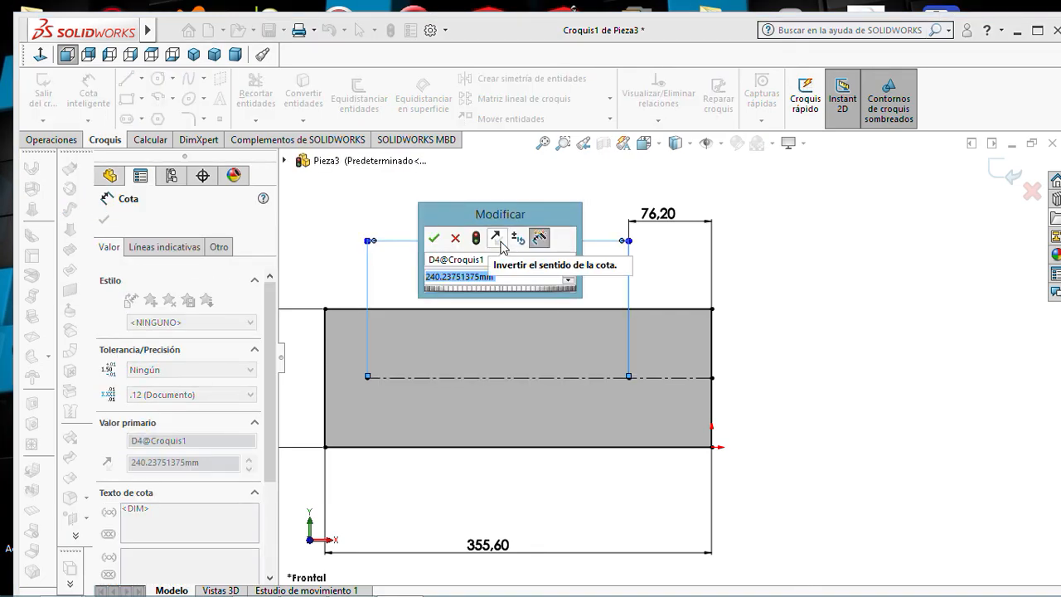
{"action": "type", "text": "10"}
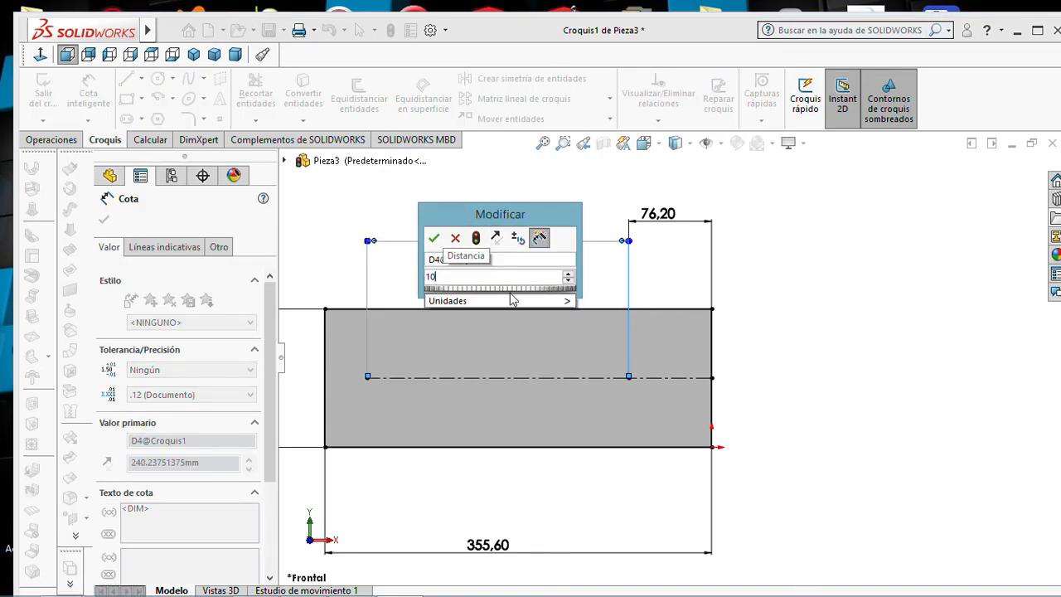
{"action": "mouse_move", "coordinate": [512, 301]}
{"action": "left_click", "coordinate": [610, 350]}
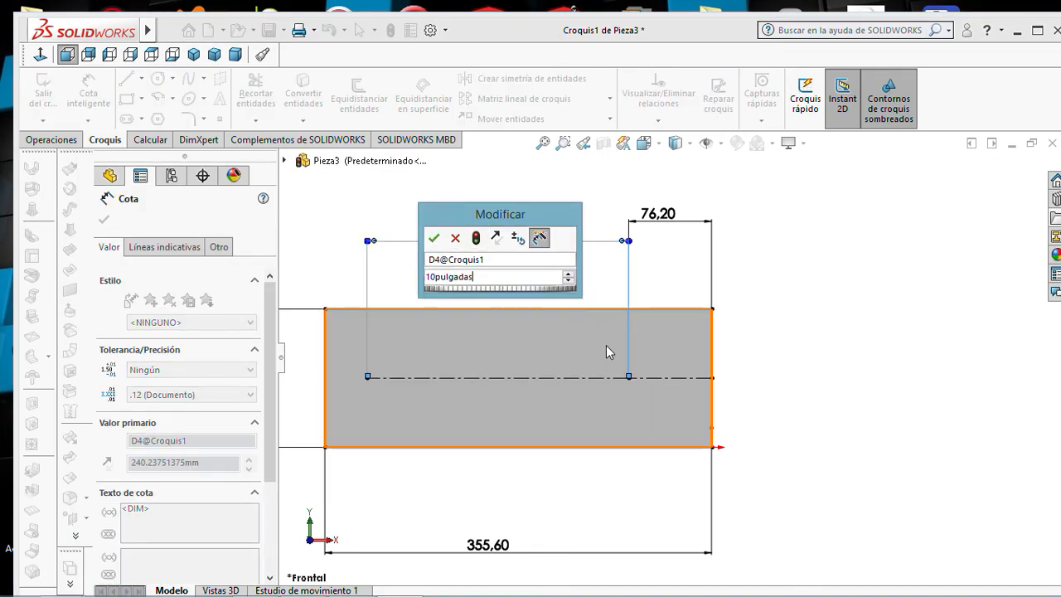
{"action": "left_click", "coordinate": [435, 240]}
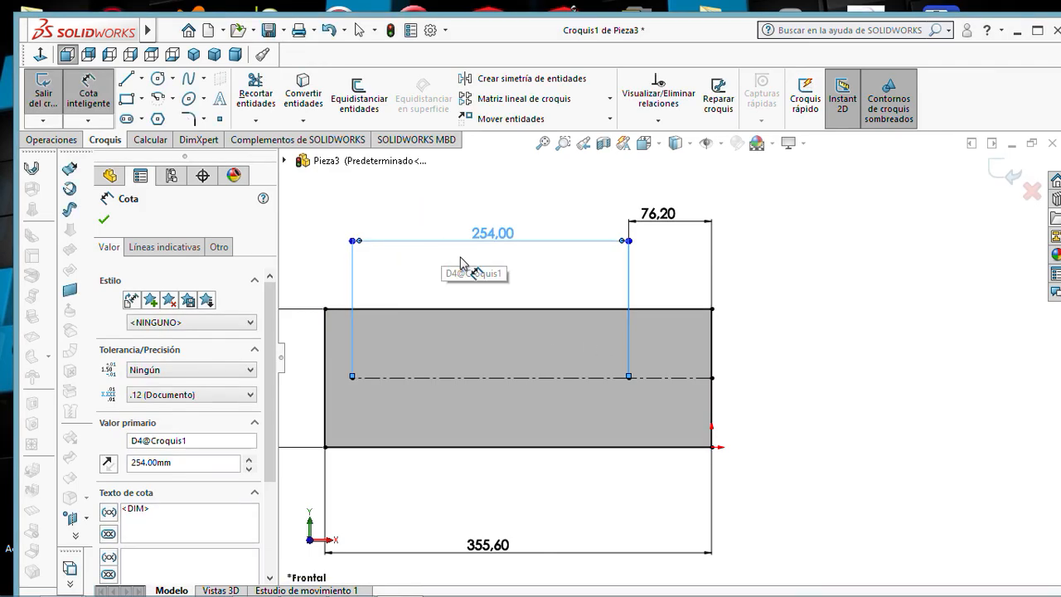
Finish the rectangle sketch and create a planar surface (Superficie plana) bounded by it.
{"action": "key", "text": "f"}
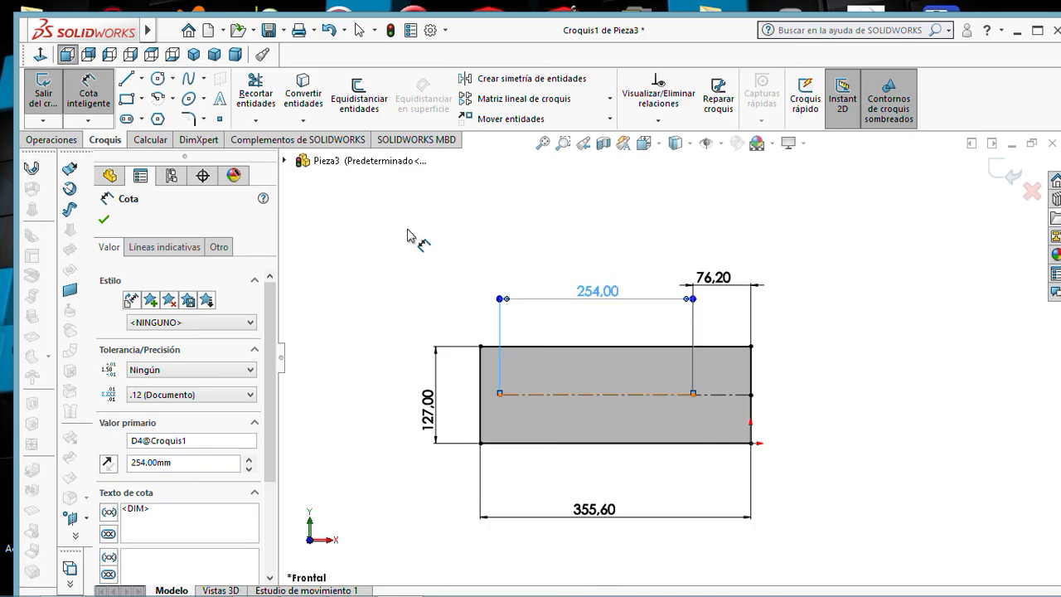
{"action": "left_click", "coordinate": [43, 95]}
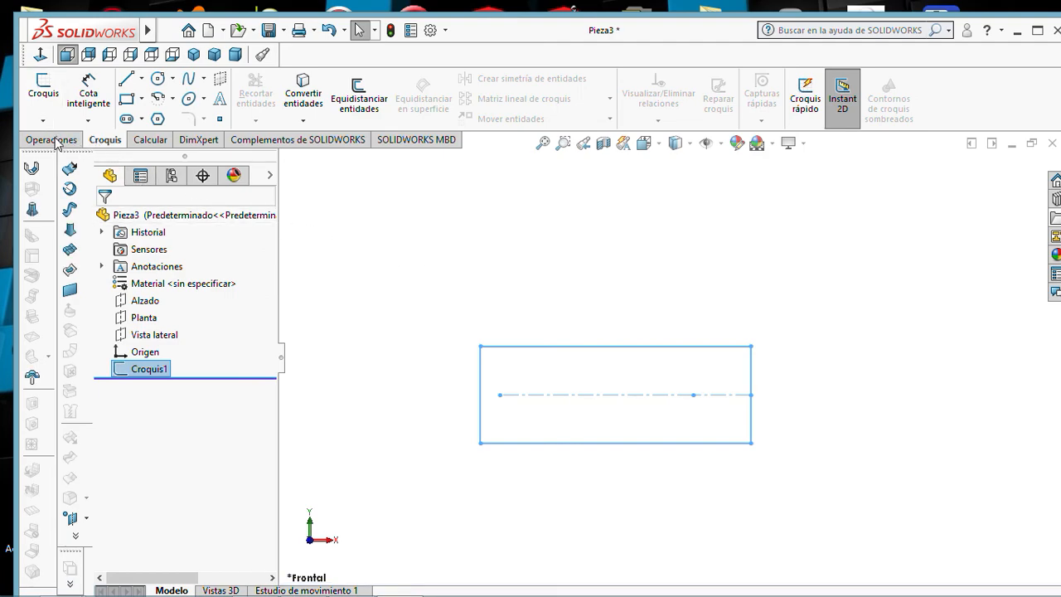
{"action": "left_click", "coordinate": [73, 291]}
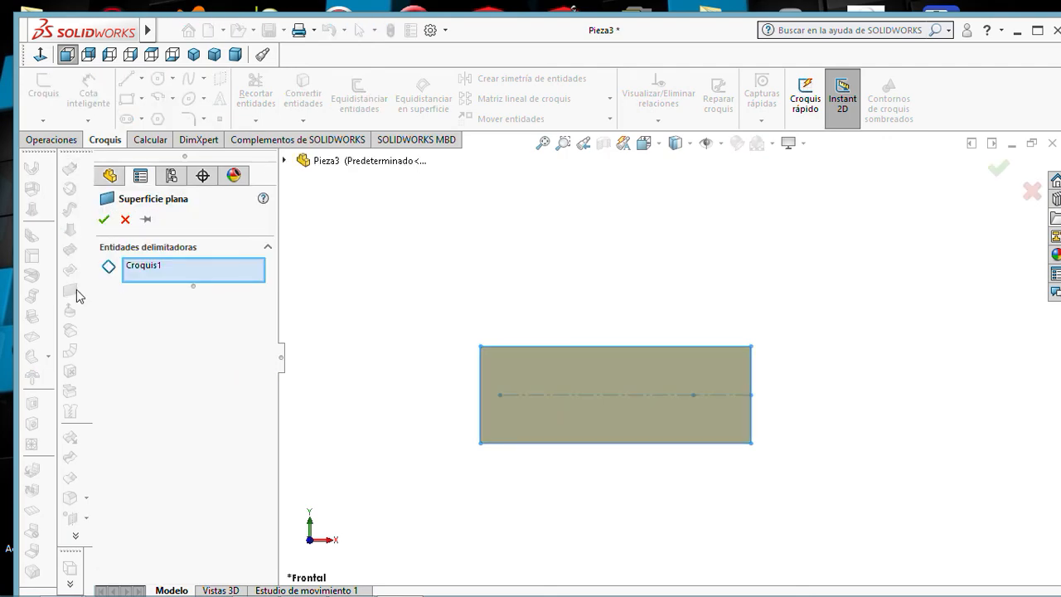
{"action": "left_click", "coordinate": [102, 220]}
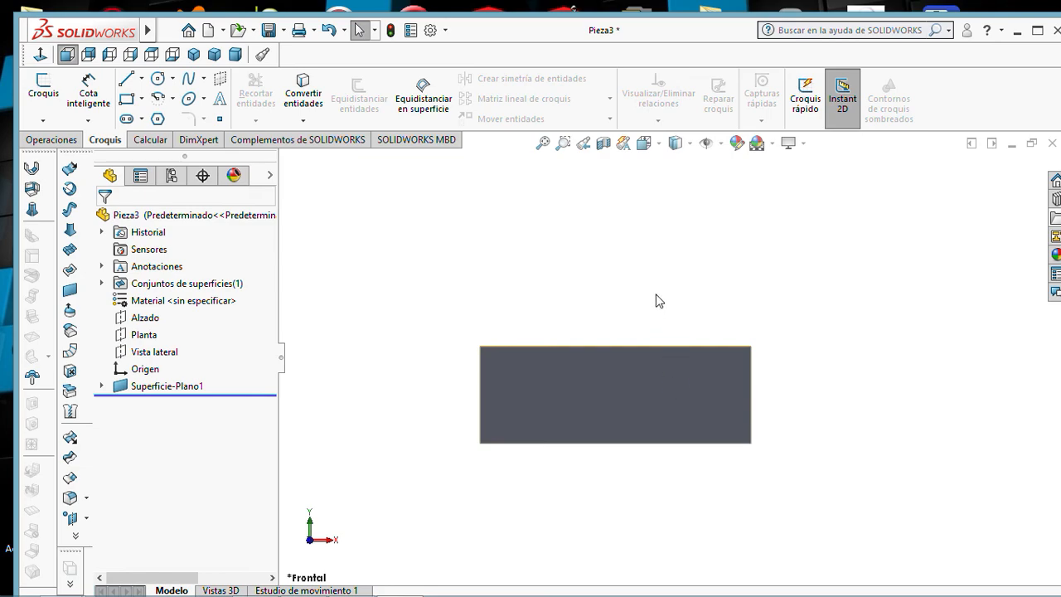
Start a new sketch on the planar surface's face and orient the view to Frontal.
{"action": "middle_click_drag", "start_coordinate": [656, 298], "coordinate": [667, 373]}
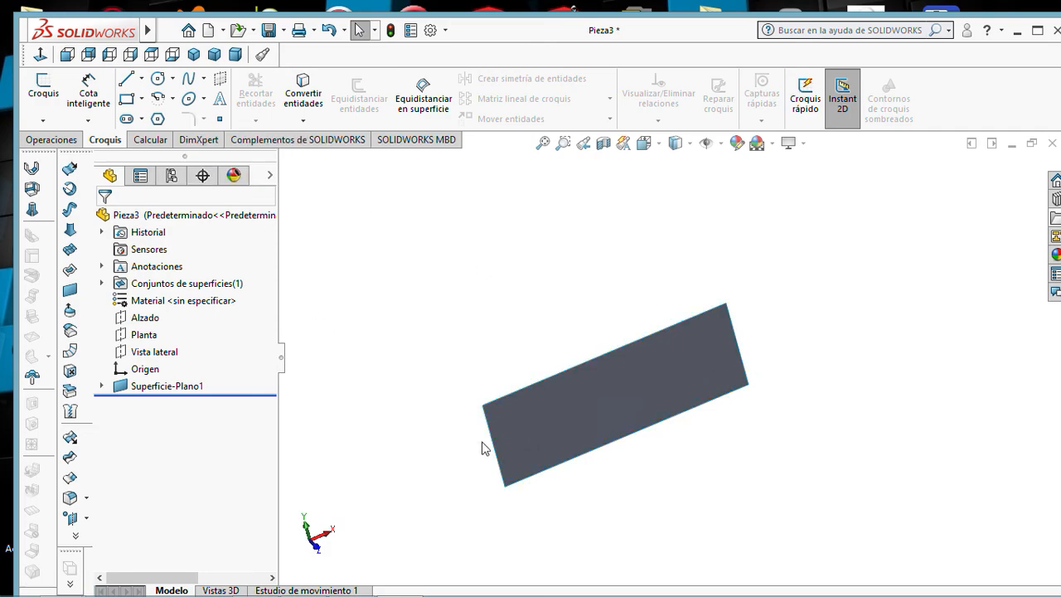
{"action": "scroll", "coordinate": [558, 435], "scroll_direction": "down", "scroll_amount": 1}
{"action": "scroll", "coordinate": [558, 435], "scroll_direction": "up", "scroll_amount": 1}
{"action": "scroll", "coordinate": [553, 377], "scroll_direction": "down", "scroll_amount": 2}
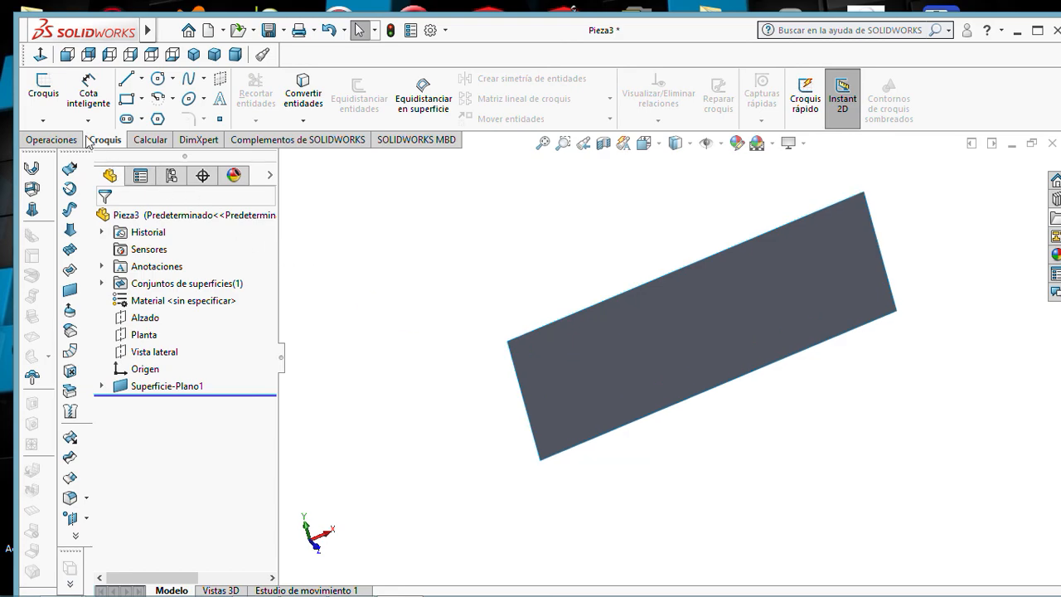
{"action": "left_click", "coordinate": [48, 93]}
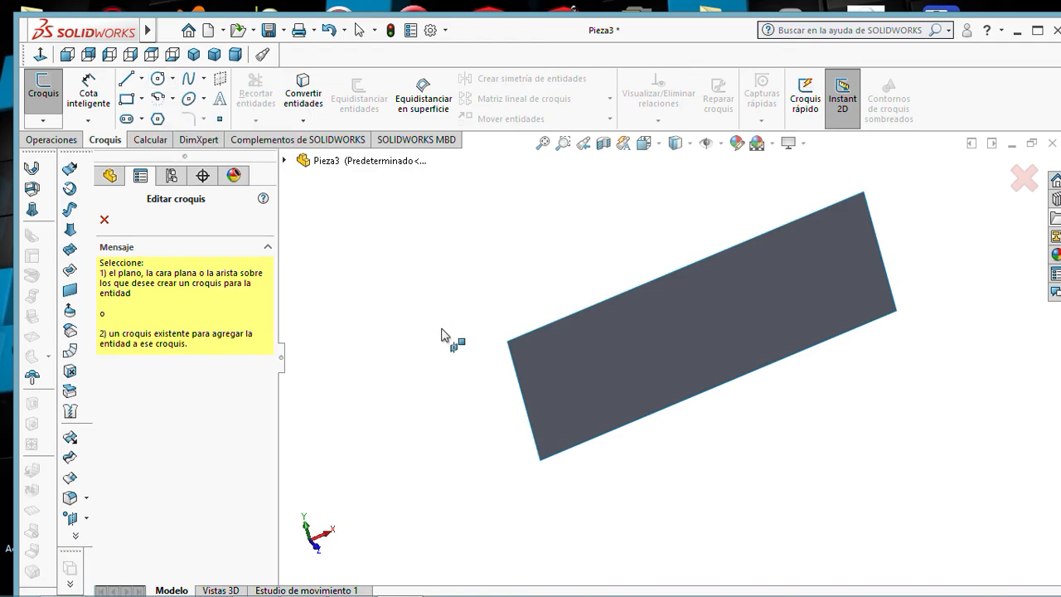
{"action": "left_click", "coordinate": [566, 378]}
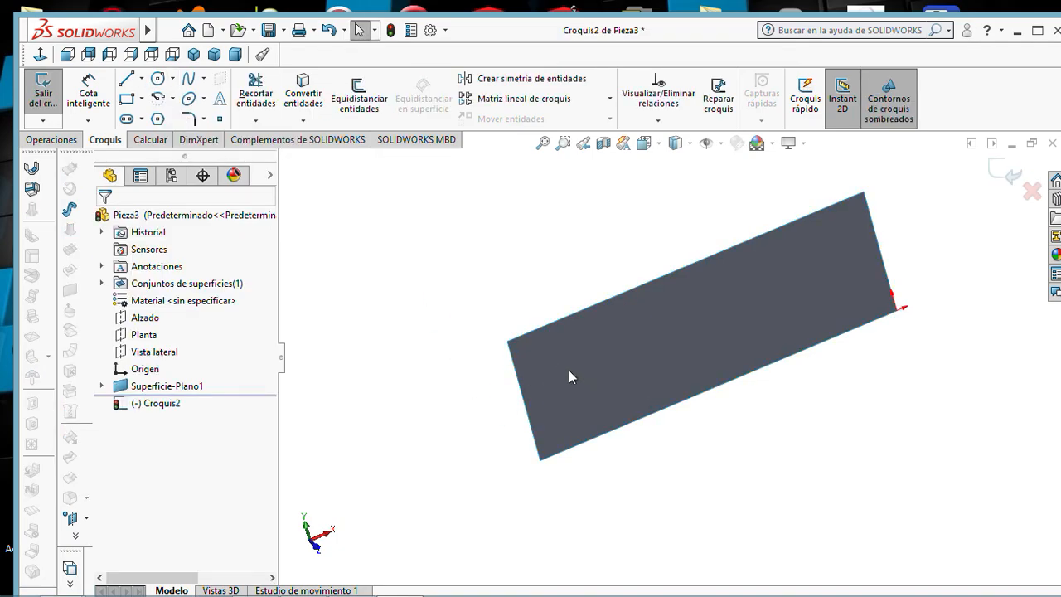
{"action": "left_click", "coordinate": [644, 143]}
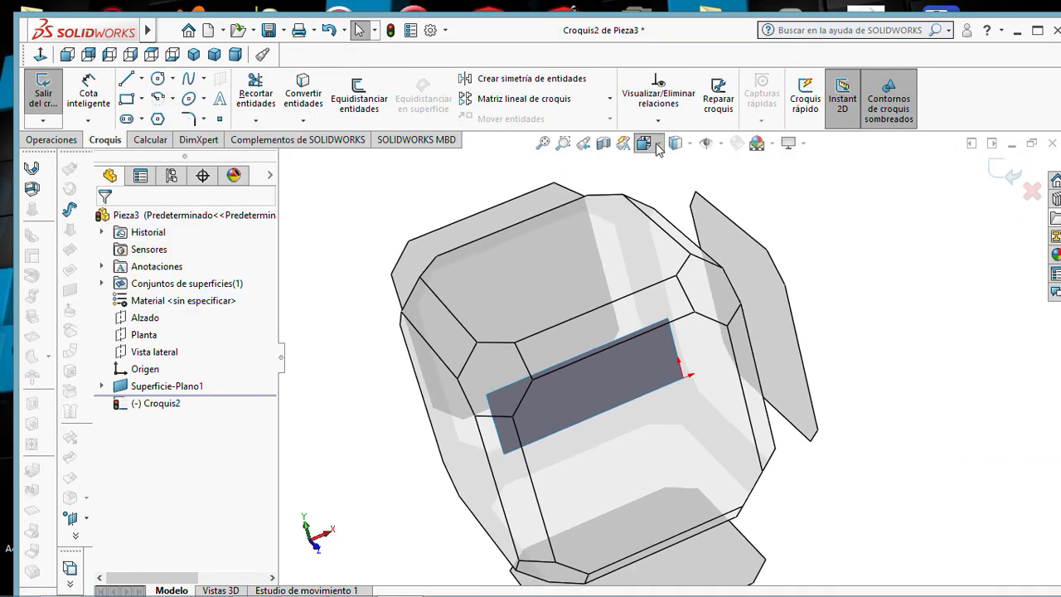
{"action": "left_click", "coordinate": [594, 420]}
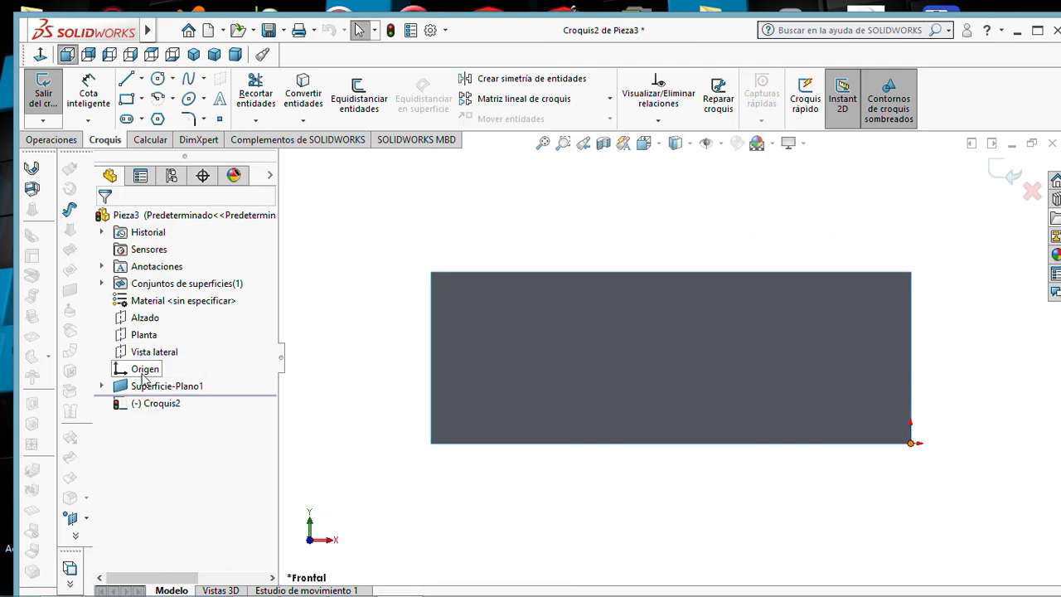
Show Croquis1, the sketch behind the planar surface, so its construction lines can serve as references.
{"action": "left_click", "coordinate": [101, 386]}
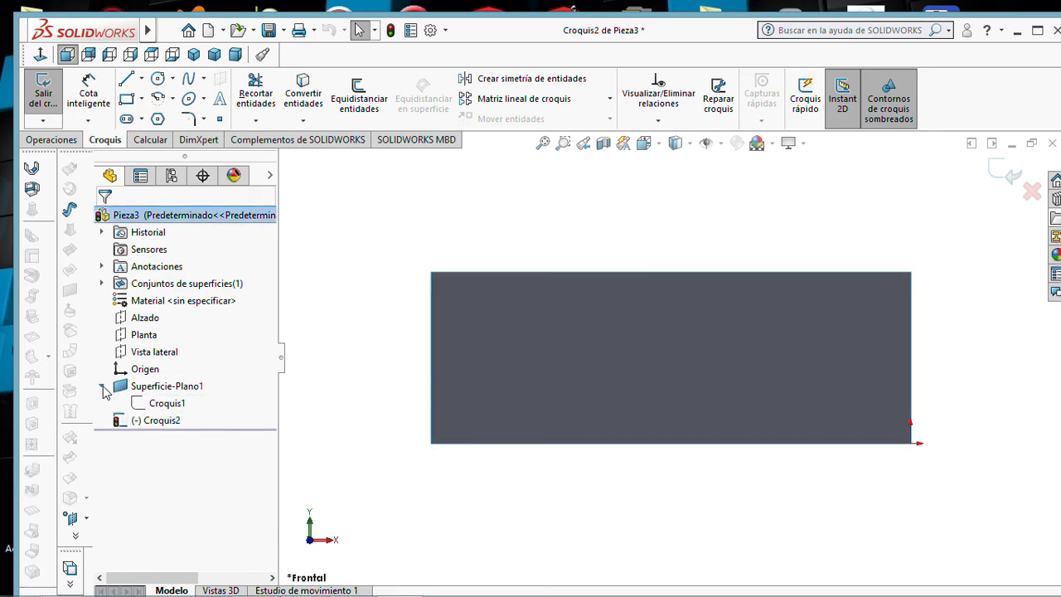
{"action": "right_click", "coordinate": [162, 409]}
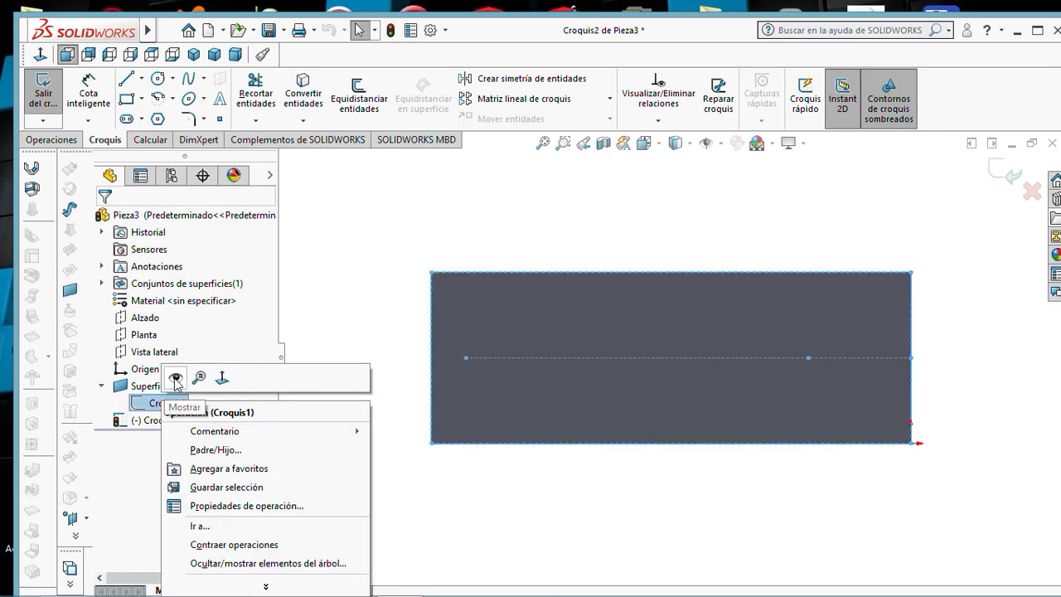
{"action": "left_click", "coordinate": [175, 378]}
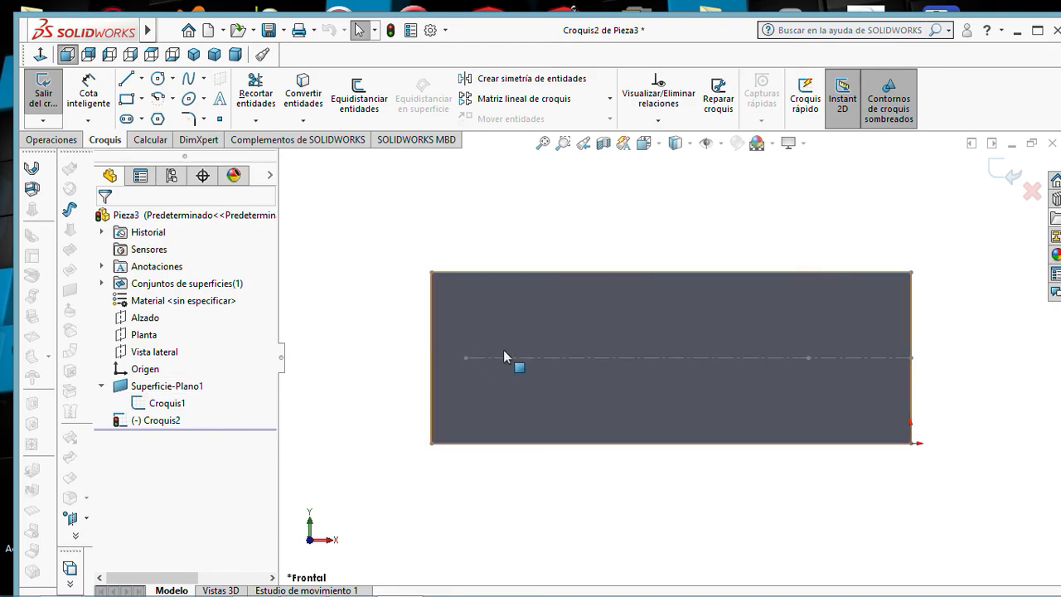
Draw a circle about 22 mm in diameter centred on the 254 mm construction line's free end, near the surface's left edge.
{"action": "scroll", "coordinate": [504, 356], "scroll_direction": "down", "scroll_amount": 3}
{"action": "left_click", "coordinate": [159, 78]}
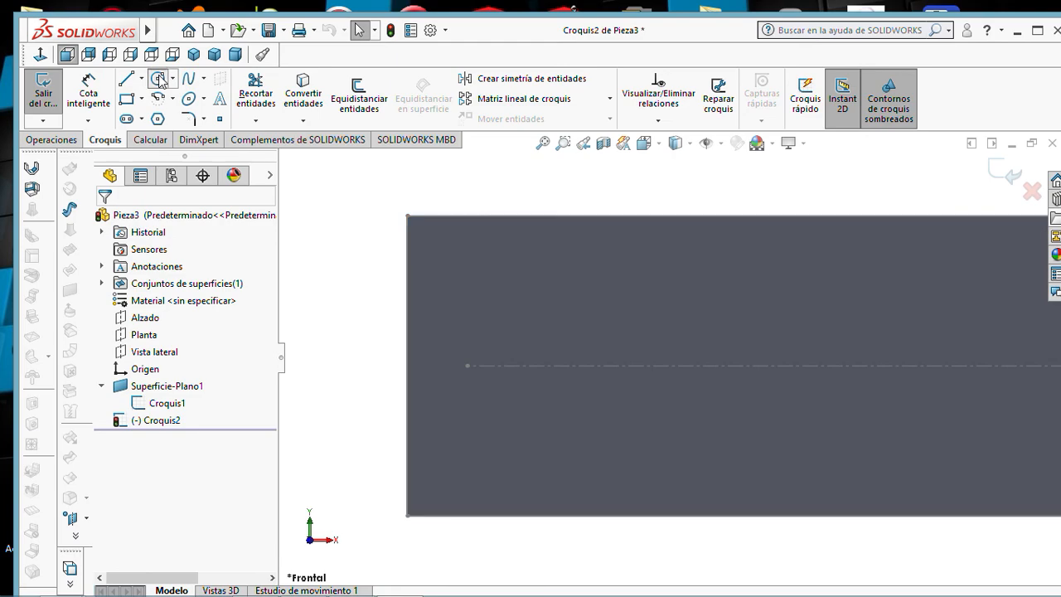
{"action": "left_click", "coordinate": [467, 365]}
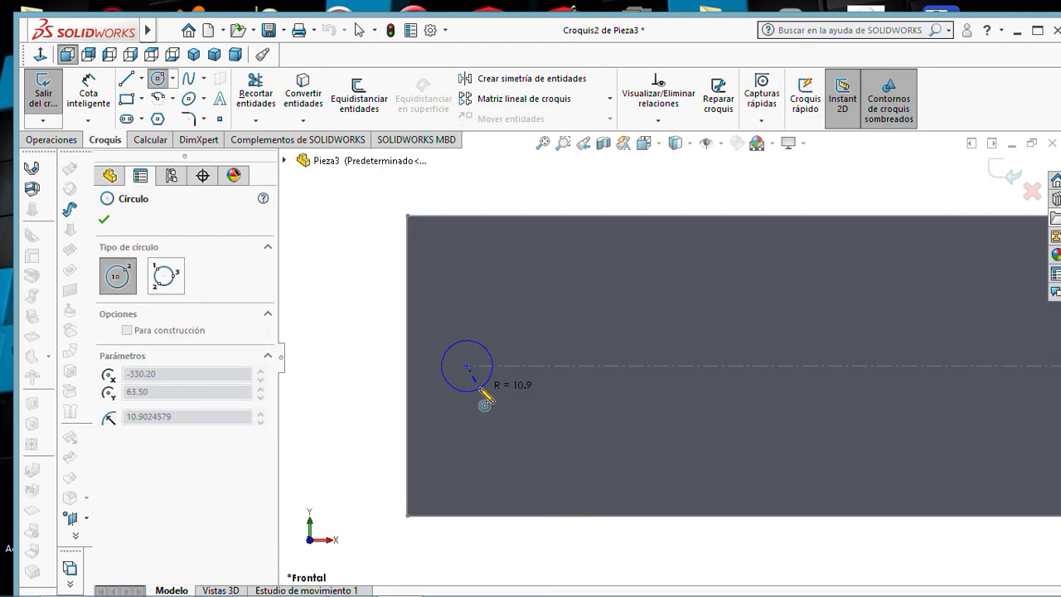
{"action": "left_click", "coordinate": [479, 388]}
{"action": "key", "text": "Escape"}
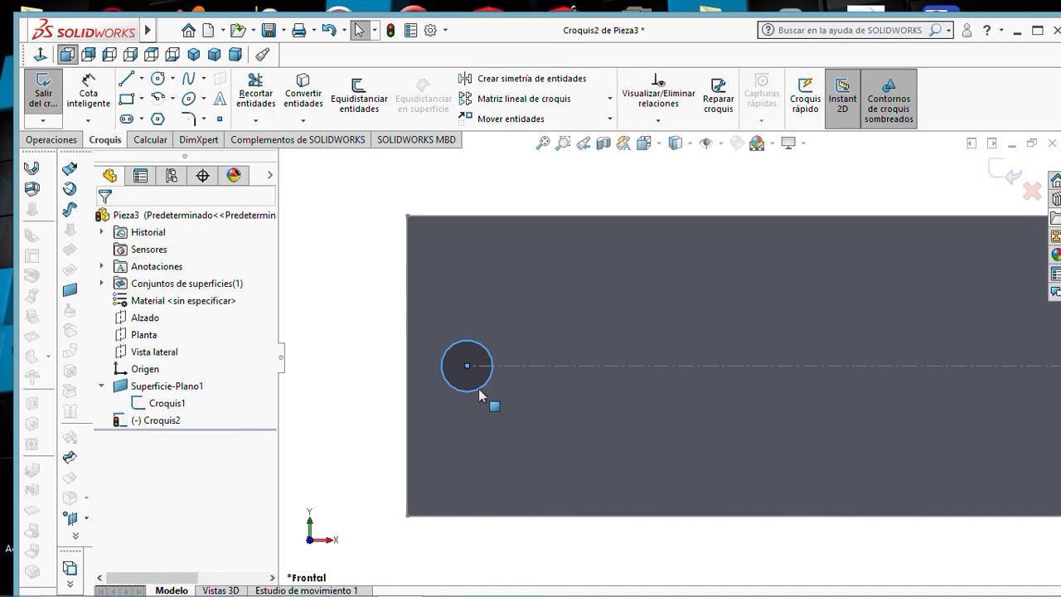
Dimension the left circle's diameter as 15 mm, placing the dimension outside the surface's left edge.
{"action": "left_click", "coordinate": [110, 101]}
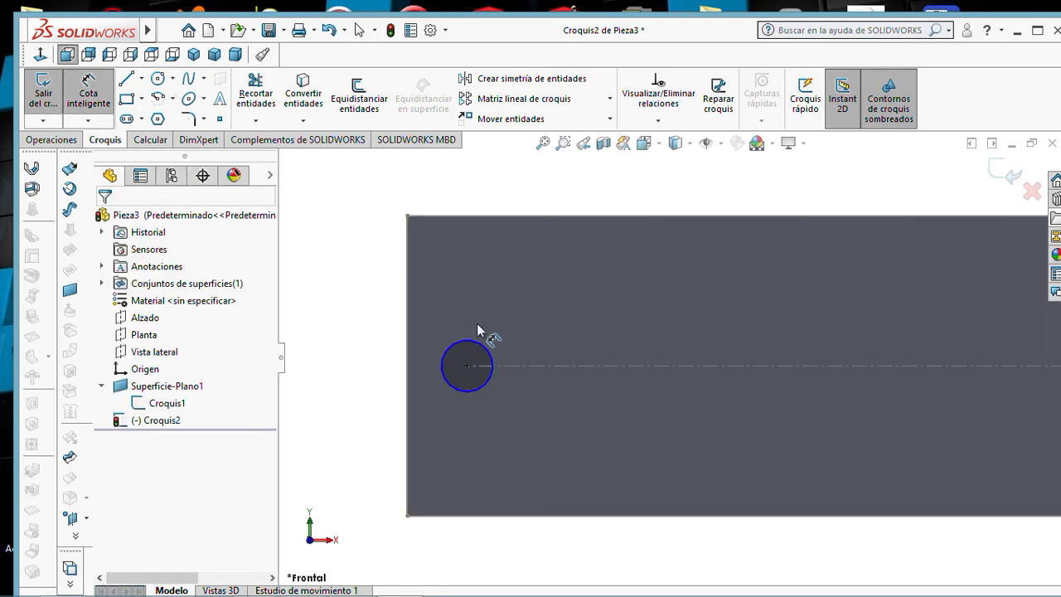
{"action": "left_click", "coordinate": [481, 346]}
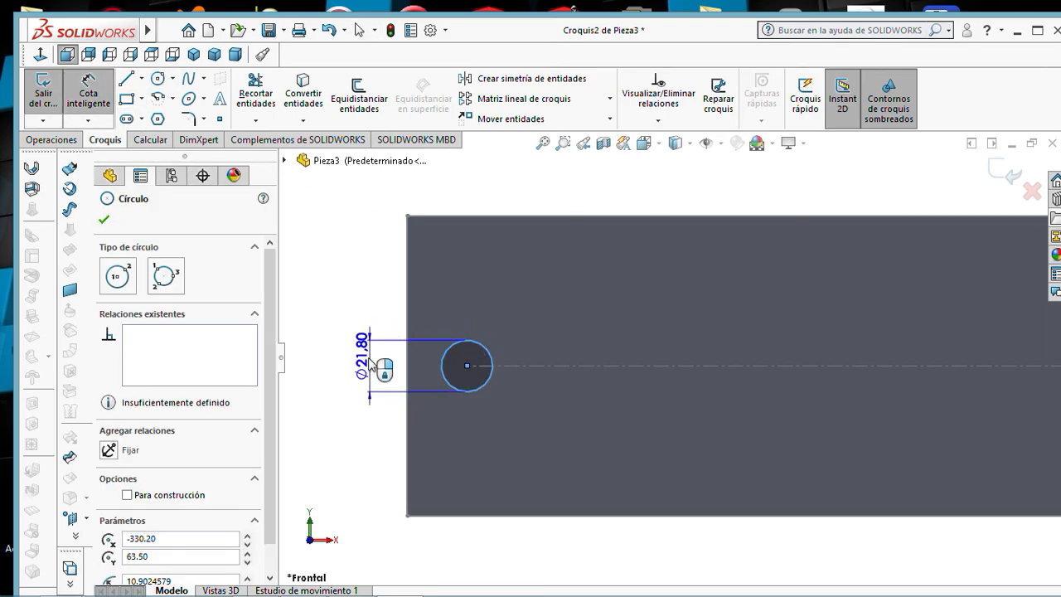
{"action": "left_click", "coordinate": [370, 365]}
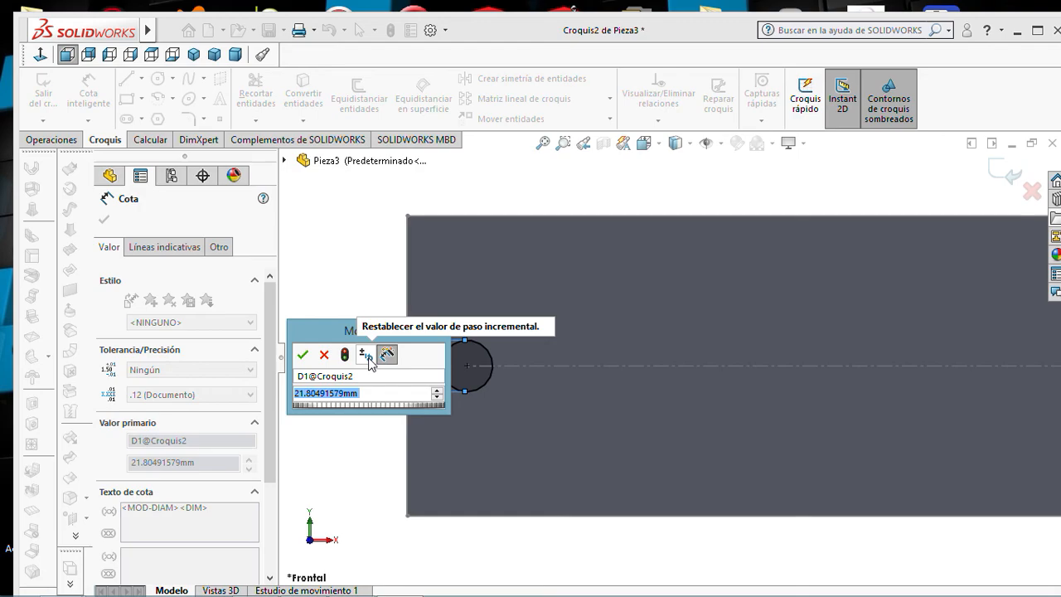
{"action": "type", "text": "15"}
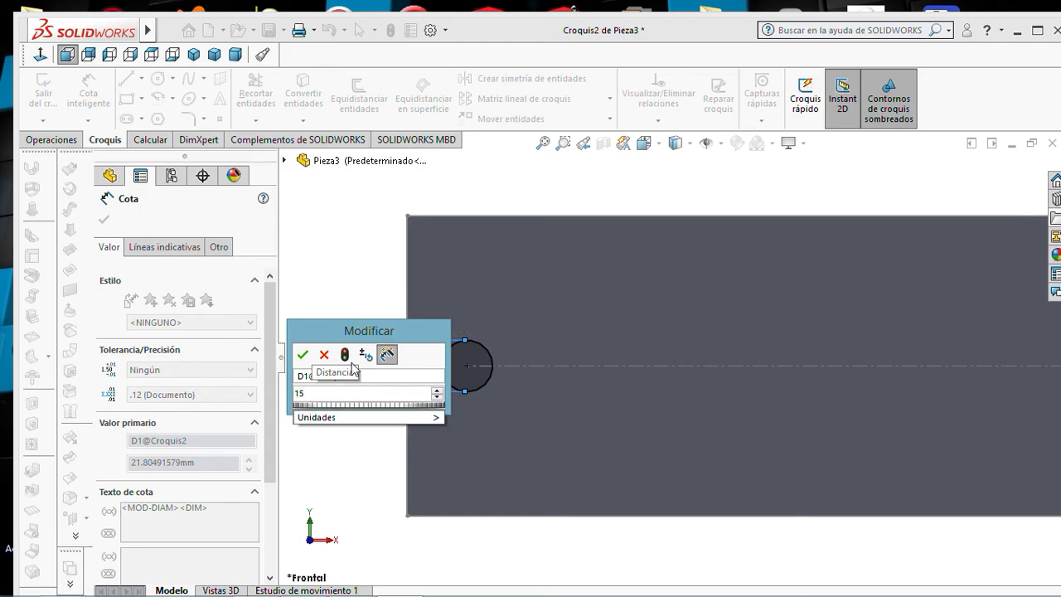
{"action": "left_click", "coordinate": [303, 356]}
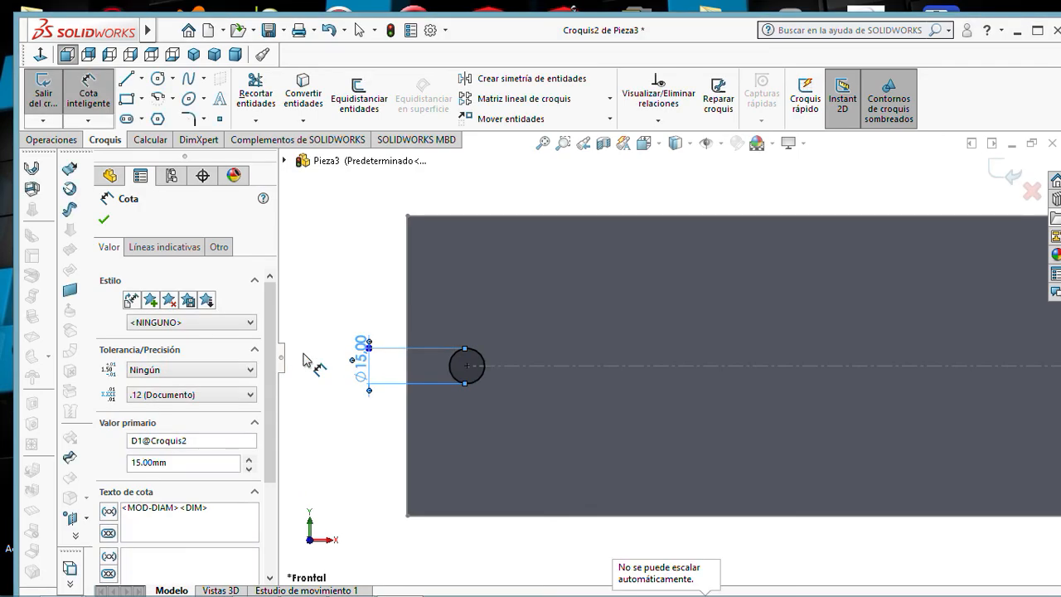
Draw a second circle about 16 mm in diameter centred where the two construction lines meet, toward the surface's right edge.
{"action": "scroll", "coordinate": [589, 335], "scroll_direction": "down", "scroll_amount": 2}
{"action": "scroll", "coordinate": [584, 336], "scroll_direction": "up", "scroll_amount": 5}
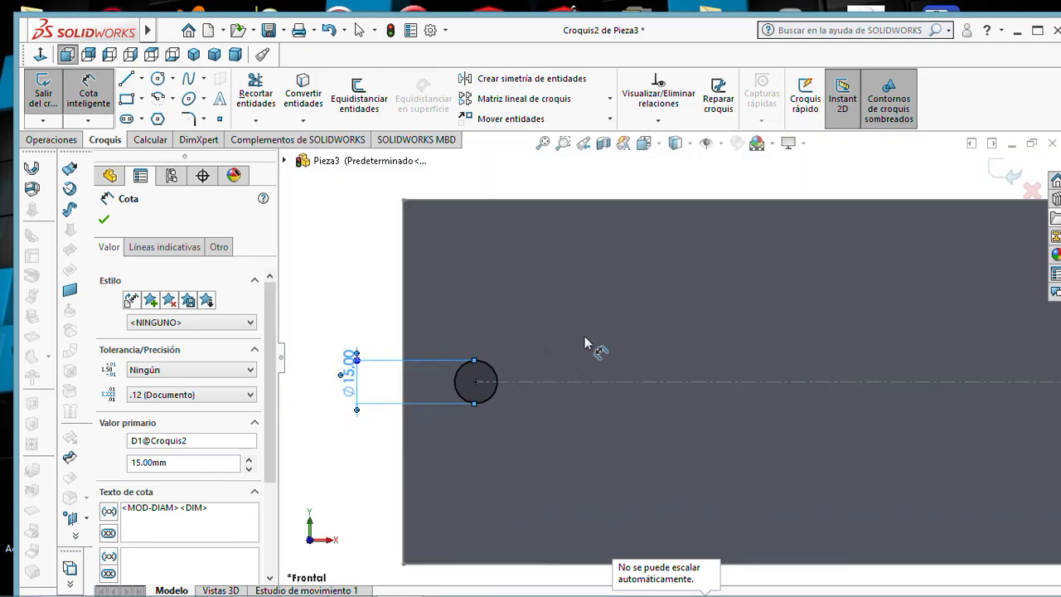
{"action": "scroll", "coordinate": [912, 381], "scroll_direction": "up", "scroll_amount": 1}
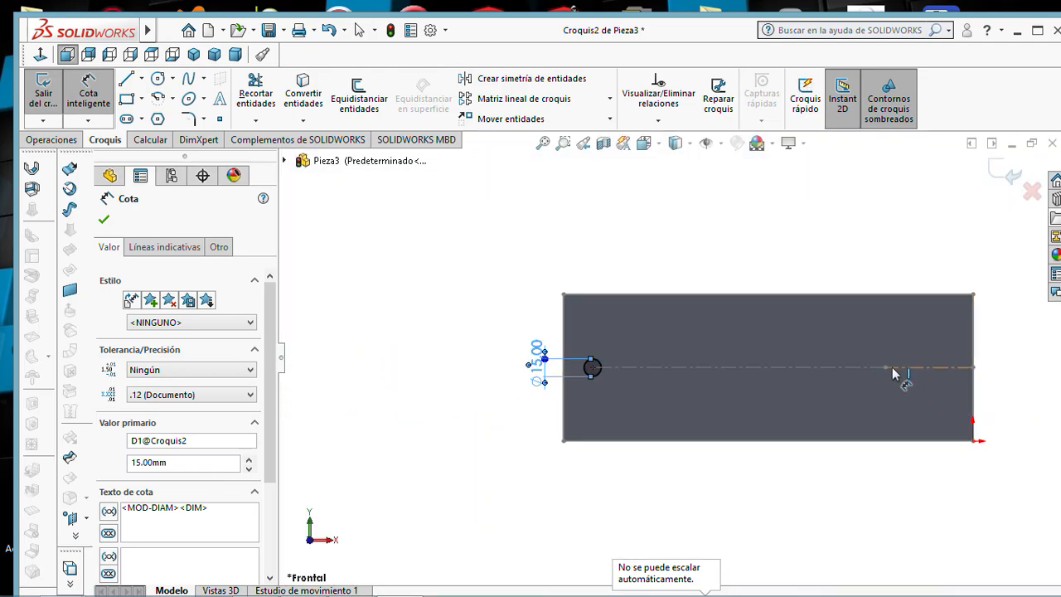
{"action": "left_click", "coordinate": [158, 81]}
{"action": "scroll", "coordinate": [1028, 379], "scroll_direction": "down", "scroll_amount": 2}
{"action": "scroll", "coordinate": [695, 371], "scroll_direction": "down", "scroll_amount": 2}
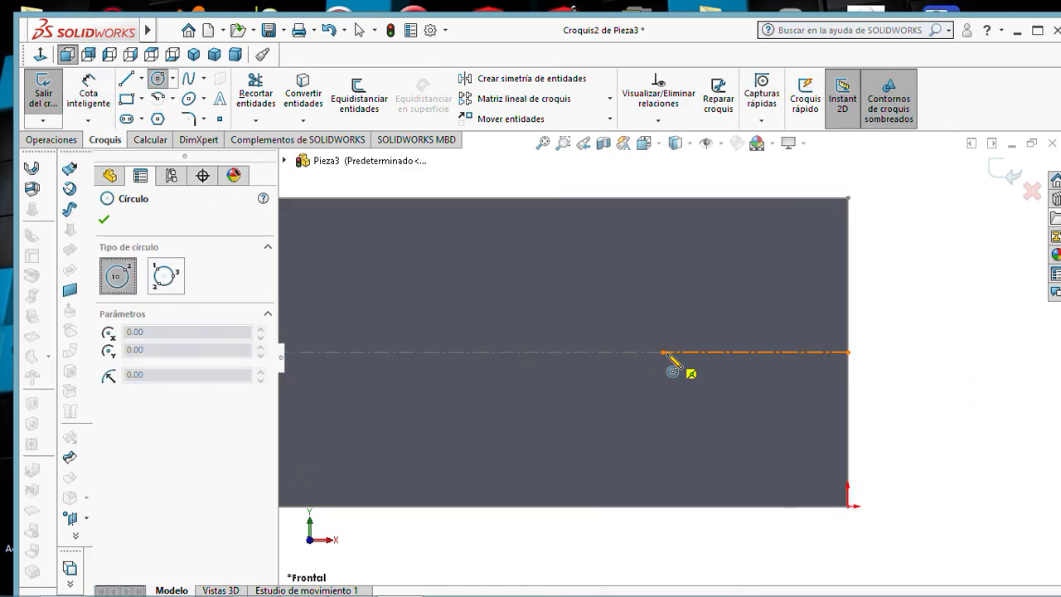
{"action": "left_click", "coordinate": [664, 353]}
{"action": "left_click", "coordinate": [678, 379]}
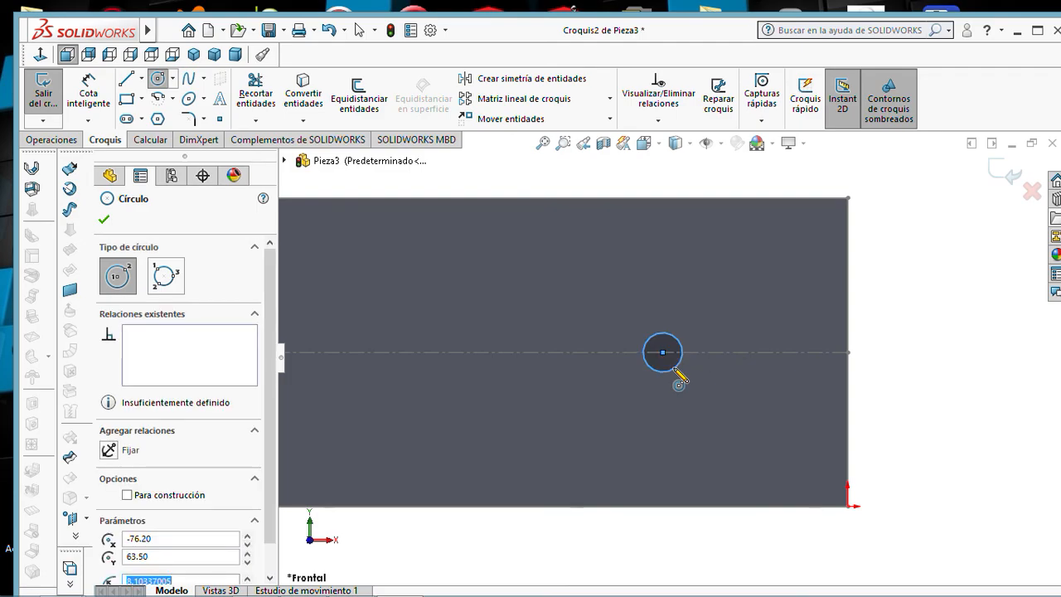
{"action": "key", "text": "Escape"}
Dimension the second circle's diameter as 15 mm, placing the dimension above it, and finish the sketch.
{"action": "left_click", "coordinate": [89, 92]}
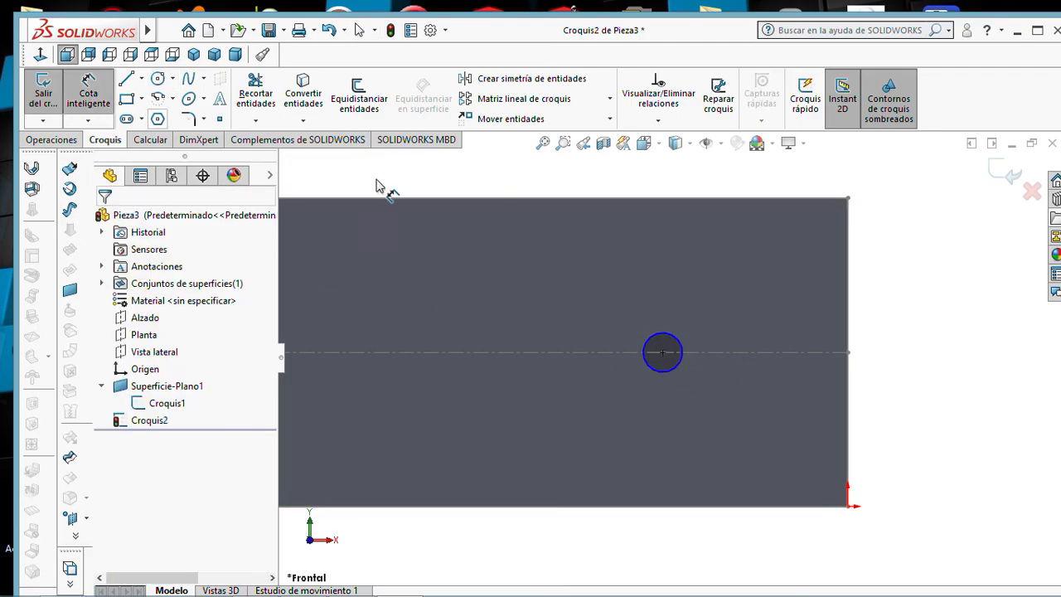
{"action": "left_click", "coordinate": [655, 340]}
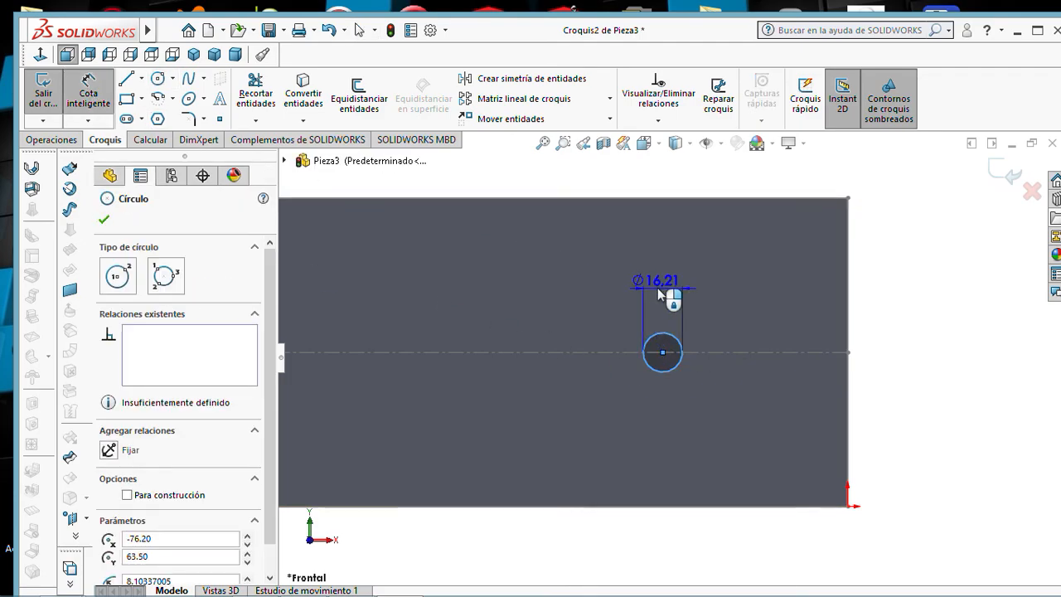
{"action": "left_click", "coordinate": [657, 288]}
{"action": "type", "text": "15"}
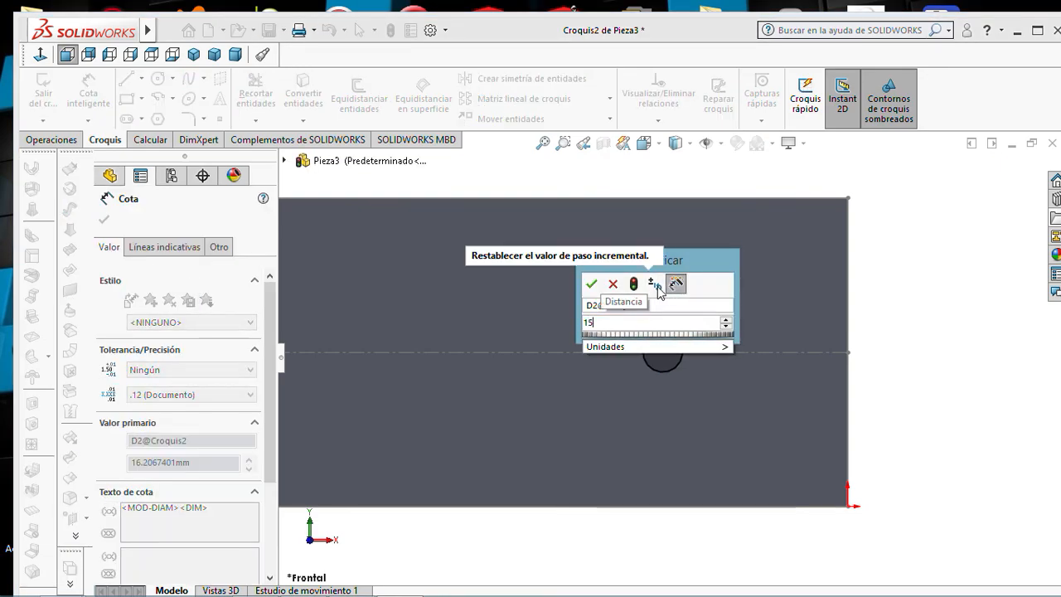
{"action": "left_click", "coordinate": [591, 285]}
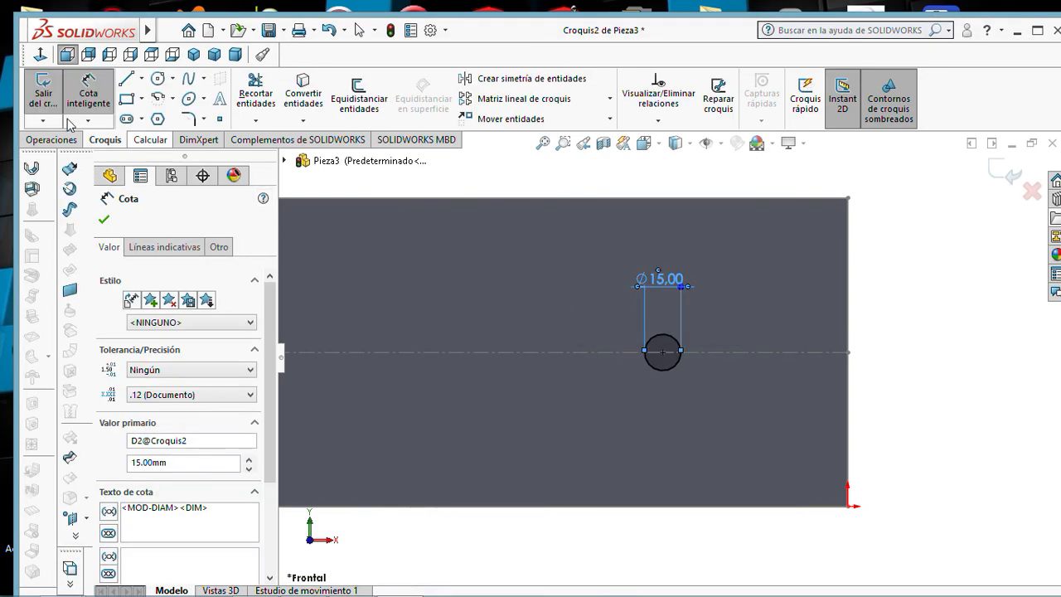
{"action": "left_click", "coordinate": [46, 93]}
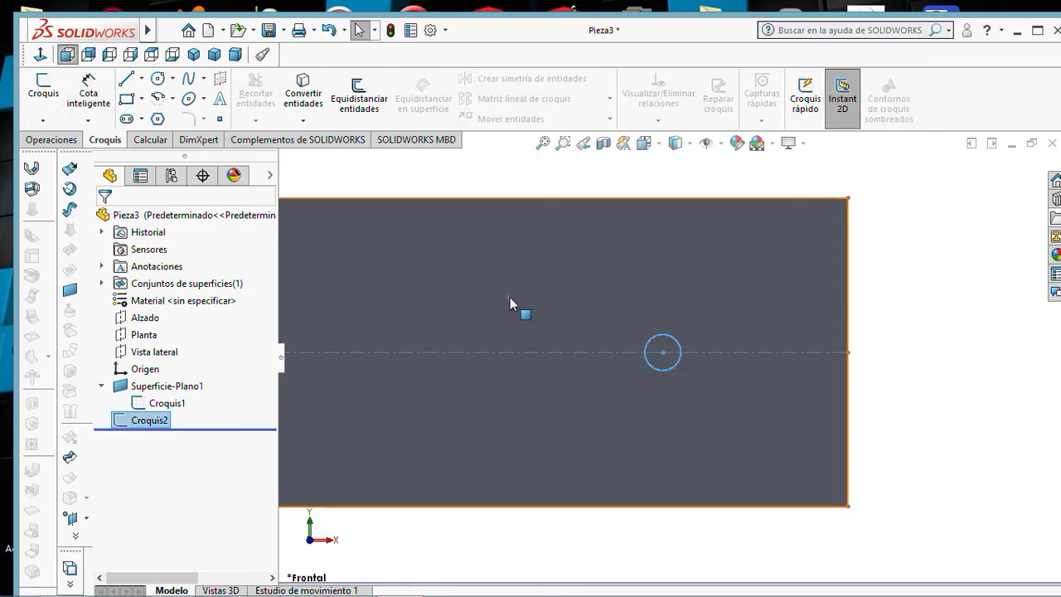
Create a projection split line on the planar surface's face using the sketch with the two circles, Croquis2.
{"action": "left_click", "coordinate": [323, 296]}
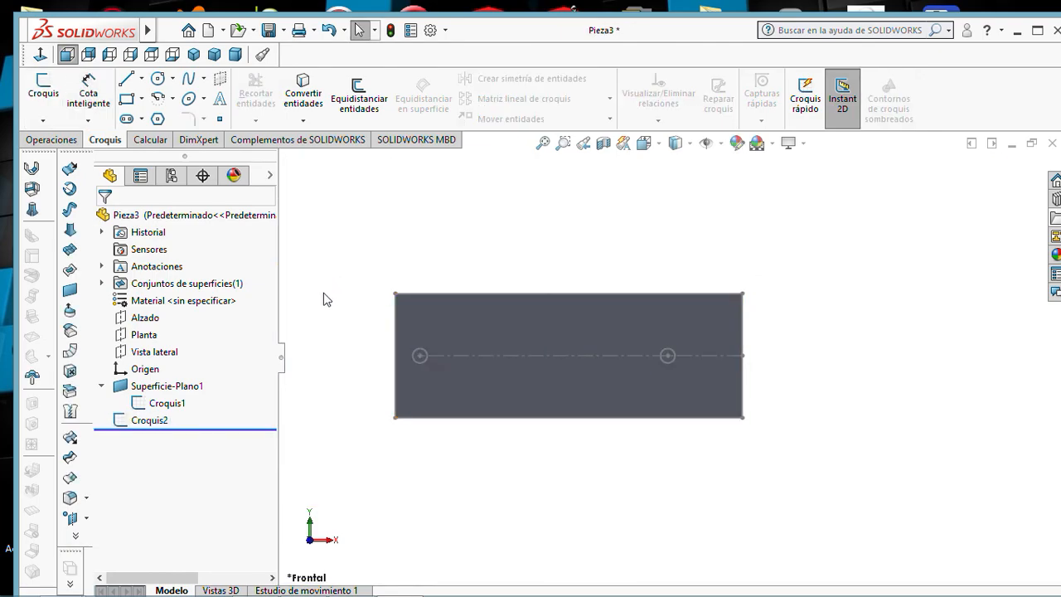
{"action": "middle_click_drag", "start_coordinate": [336, 302], "coordinate": [363, 392]}
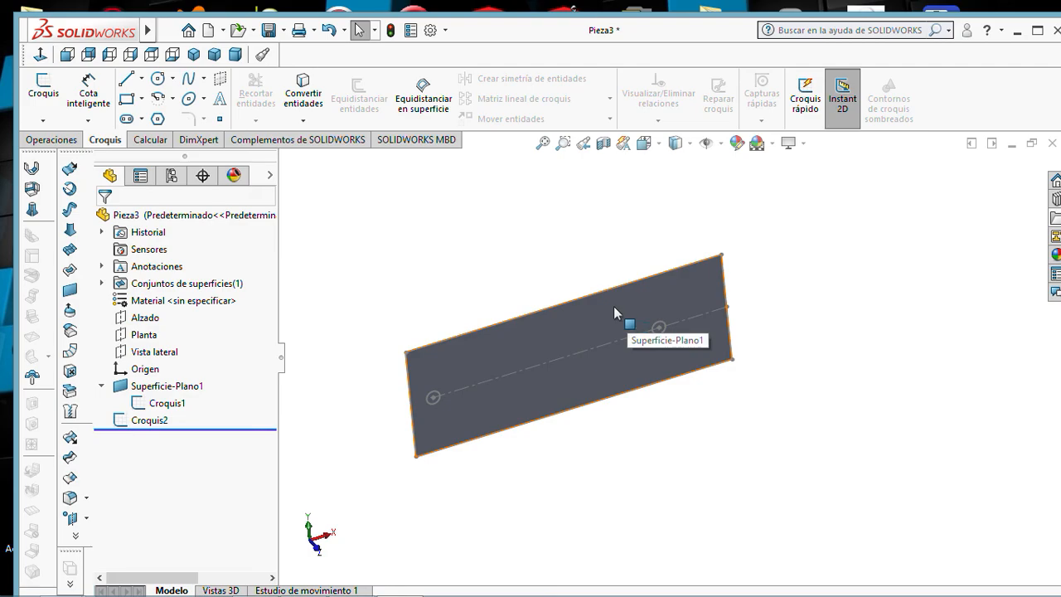
{"action": "left_click", "coordinate": [52, 140]}
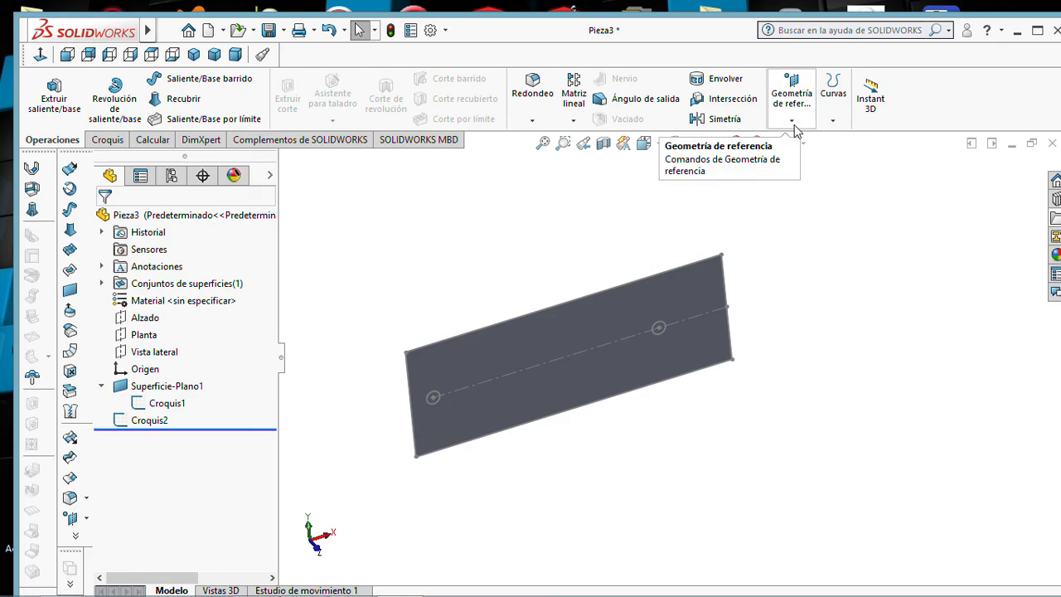
{"action": "left_click", "coordinate": [793, 123]}
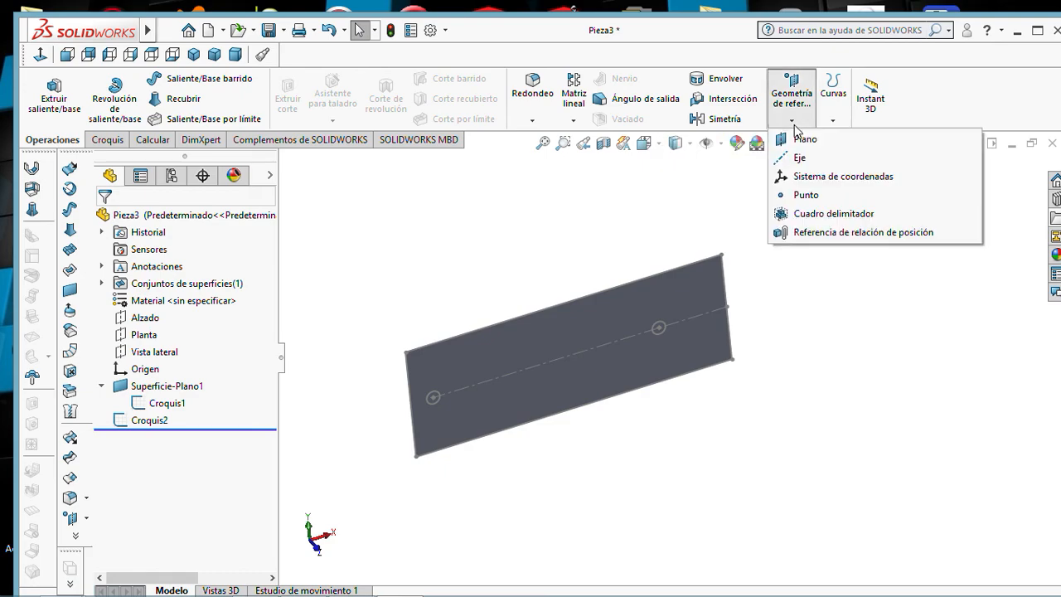
{"action": "left_click", "coordinate": [831, 121]}
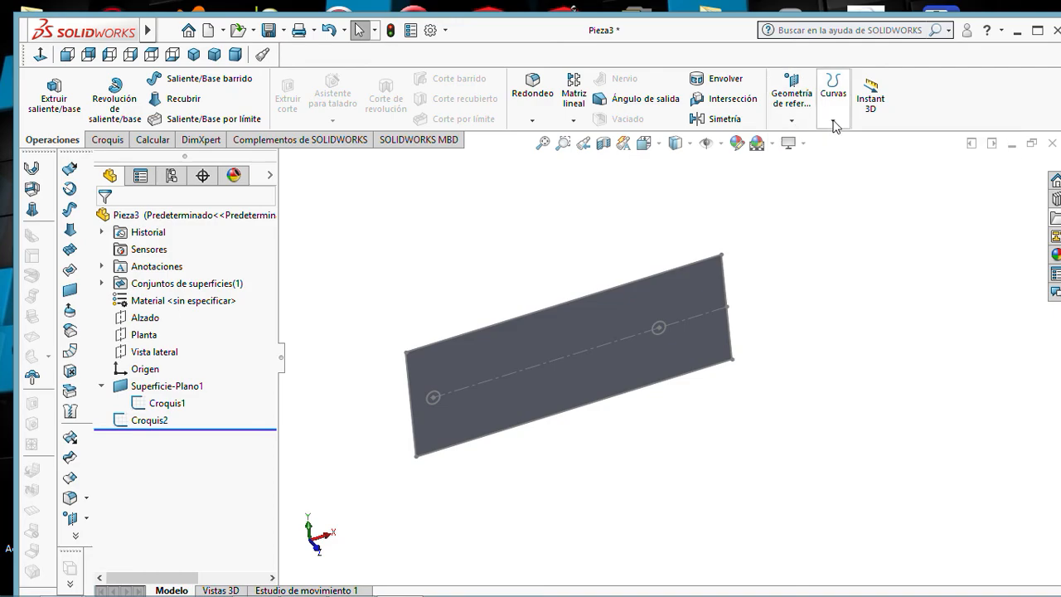
{"action": "left_click", "coordinate": [833, 124]}
{"action": "left_click", "coordinate": [854, 139]}
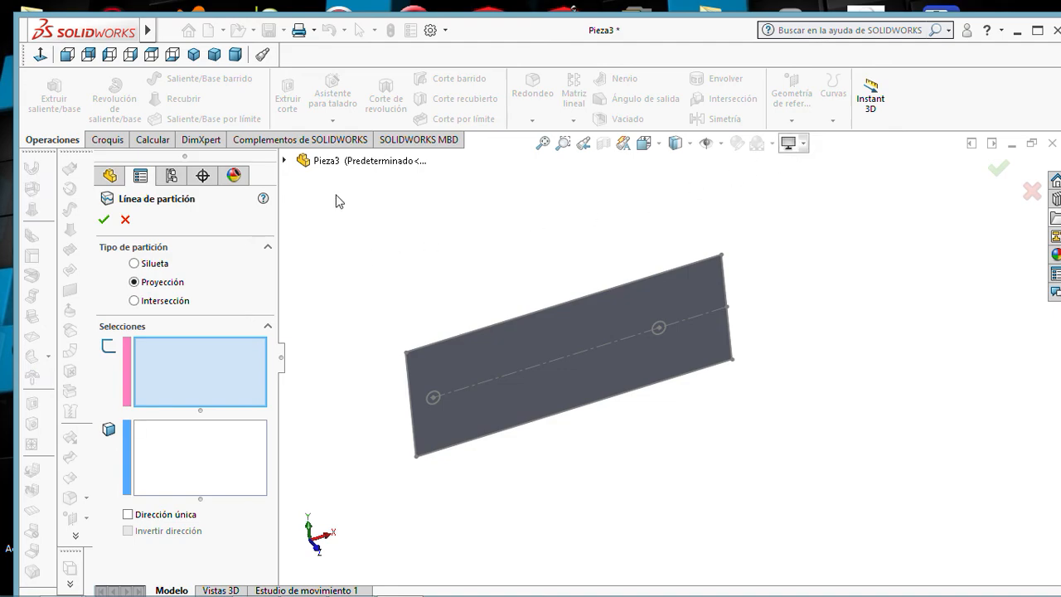
{"action": "left_click", "coordinate": [285, 161]}
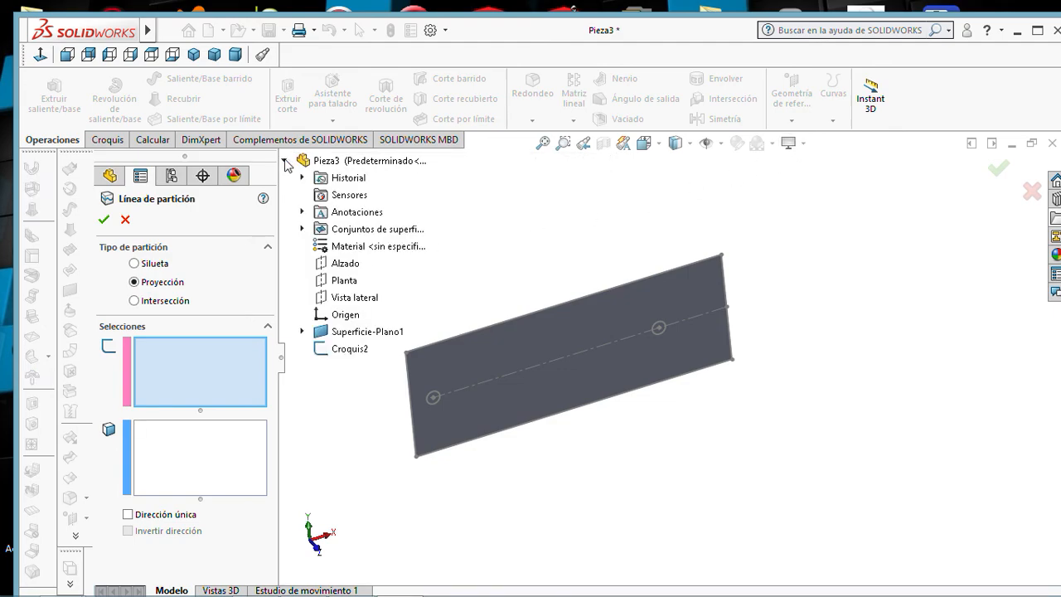
{"action": "left_click", "coordinate": [285, 160]}
{"action": "left_click", "coordinate": [285, 161]}
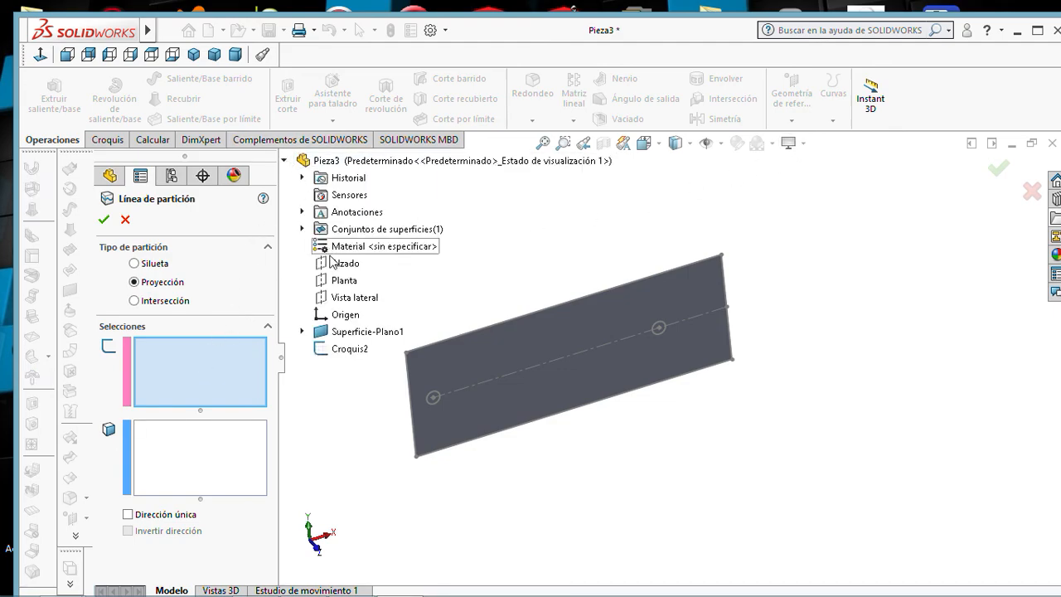
{"action": "left_click", "coordinate": [340, 349]}
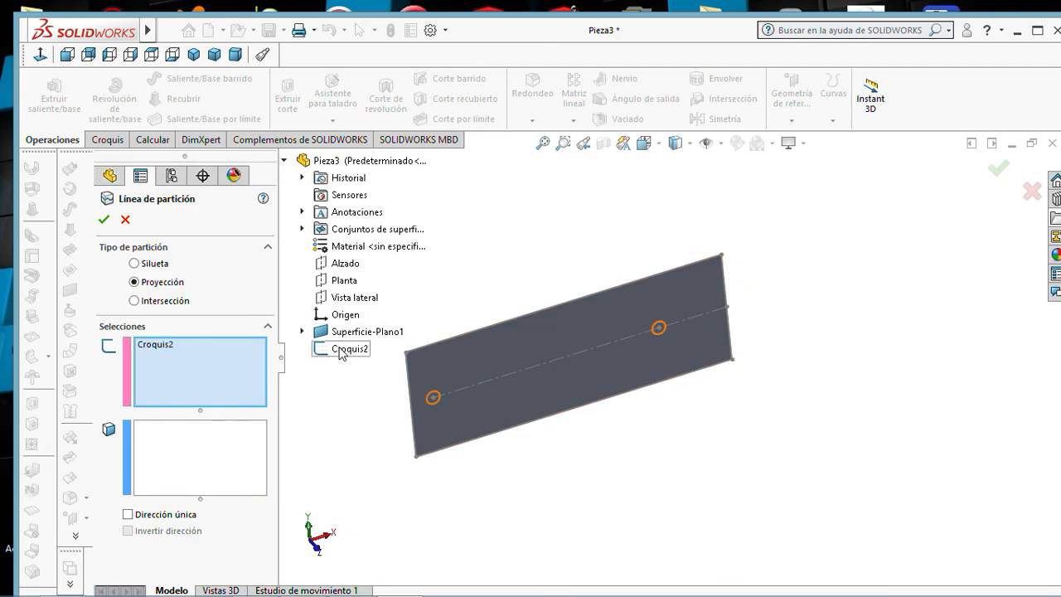
{"action": "left_click", "coordinate": [197, 452]}
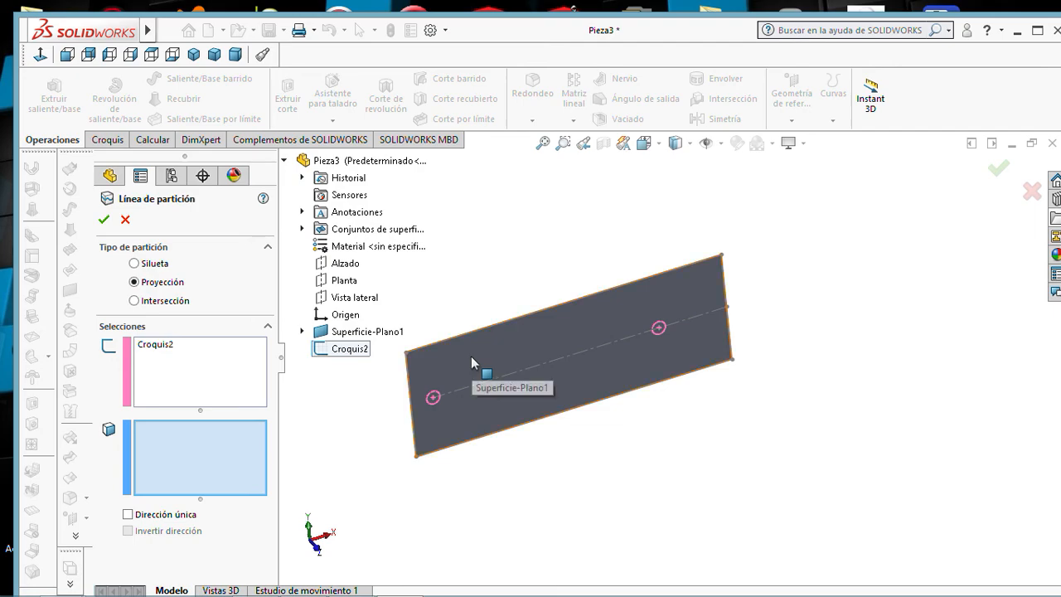
{"action": "middle_click_drag", "start_coordinate": [462, 275], "coordinate": [562, 283]}
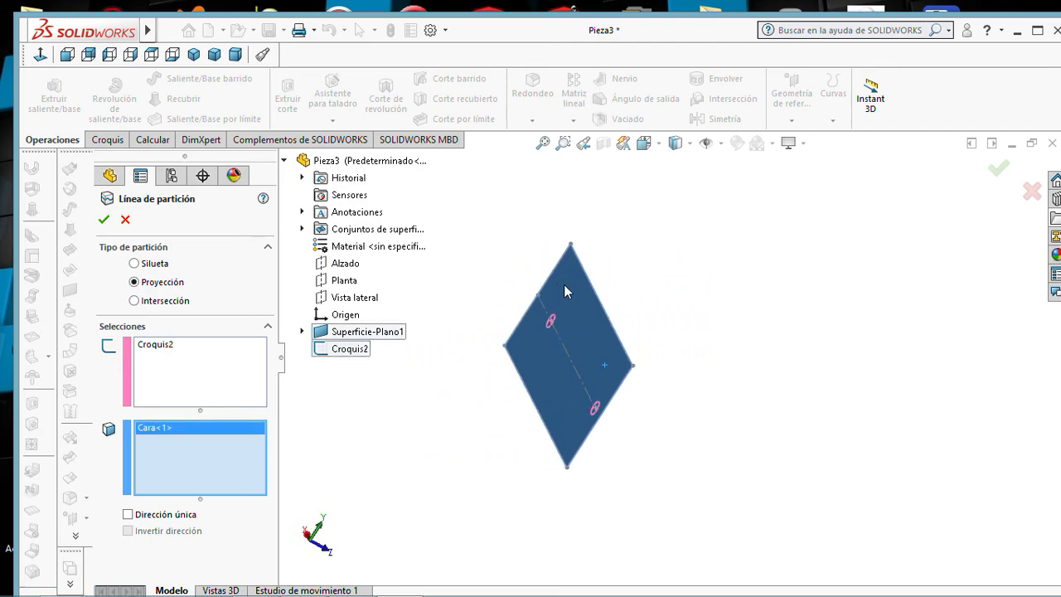
{"action": "left_click", "coordinate": [103, 220]}
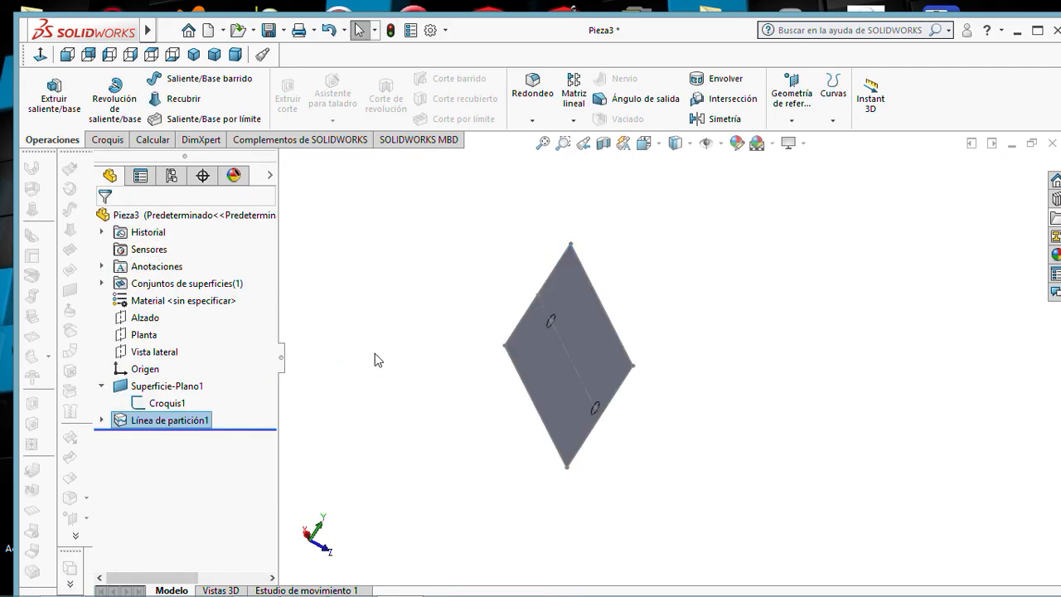
Inspect the split surface by selecting the large outer face and the circular face near its left edge.
{"action": "middle_click_drag", "start_coordinate": [500, 400], "coordinate": [395, 319]}
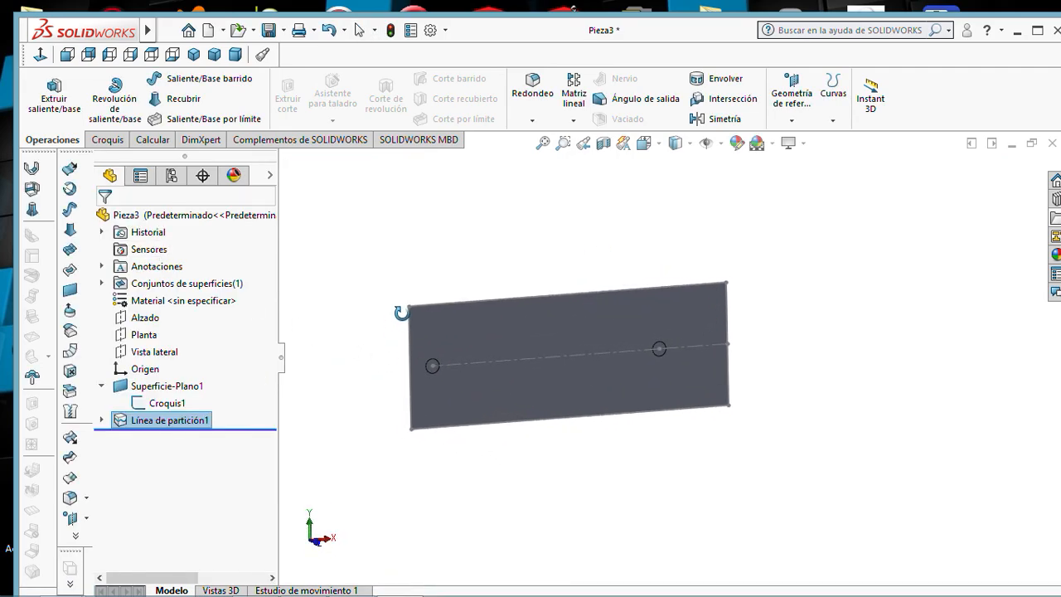
{"action": "key", "text": "Escape"}
{"action": "scroll", "coordinate": [438, 366], "scroll_direction": "down", "scroll_amount": 2}
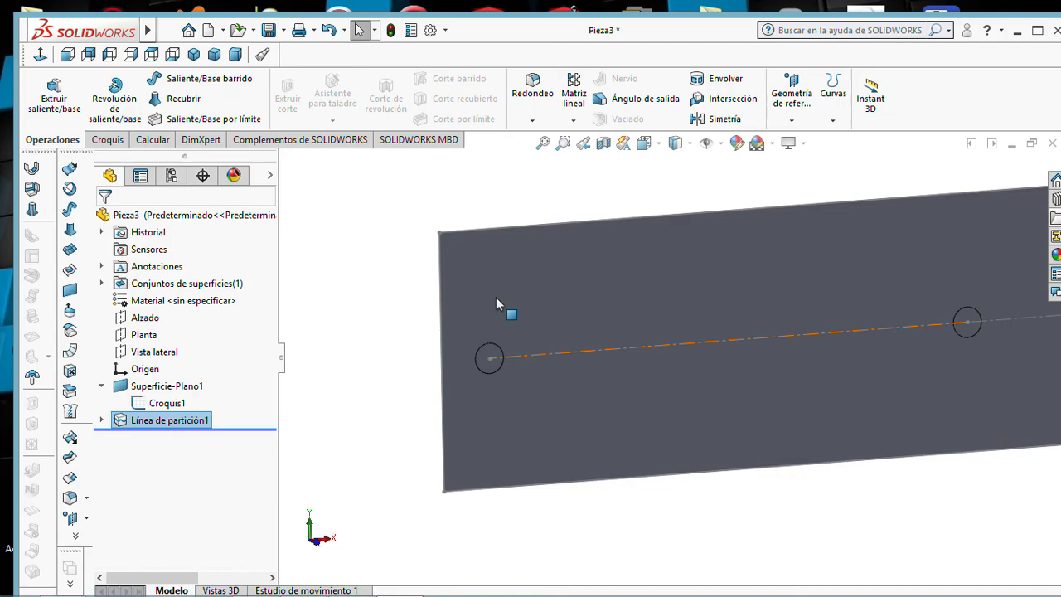
{"action": "left_click", "coordinate": [496, 297]}
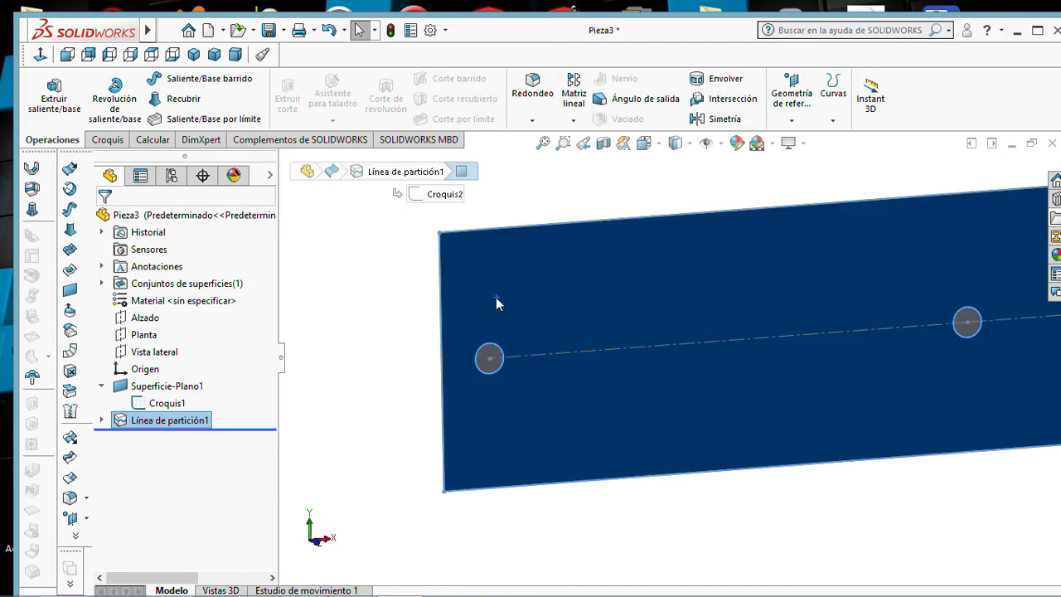
{"action": "left_click", "coordinate": [490, 357]}
{"action": "left_click", "coordinate": [378, 312]}
{"action": "scroll", "coordinate": [378, 312], "scroll_direction": "up", "scroll_amount": 3}
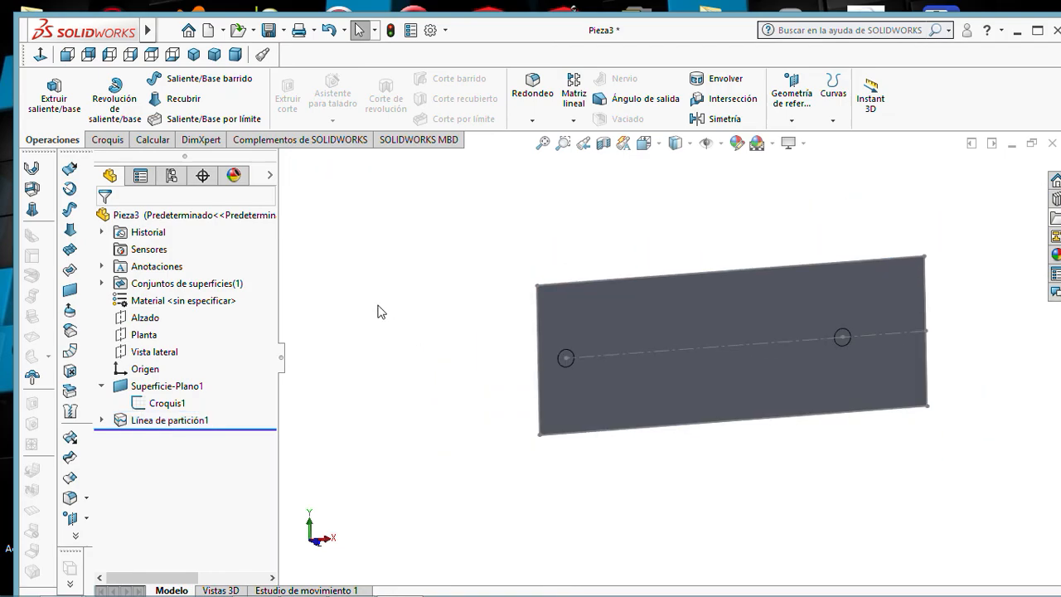
{"action": "scroll", "coordinate": [378, 311], "scroll_direction": "up", "scroll_amount": 2}
{"action": "scroll", "coordinate": [834, 302], "scroll_direction": "down", "scroll_amount": 3}
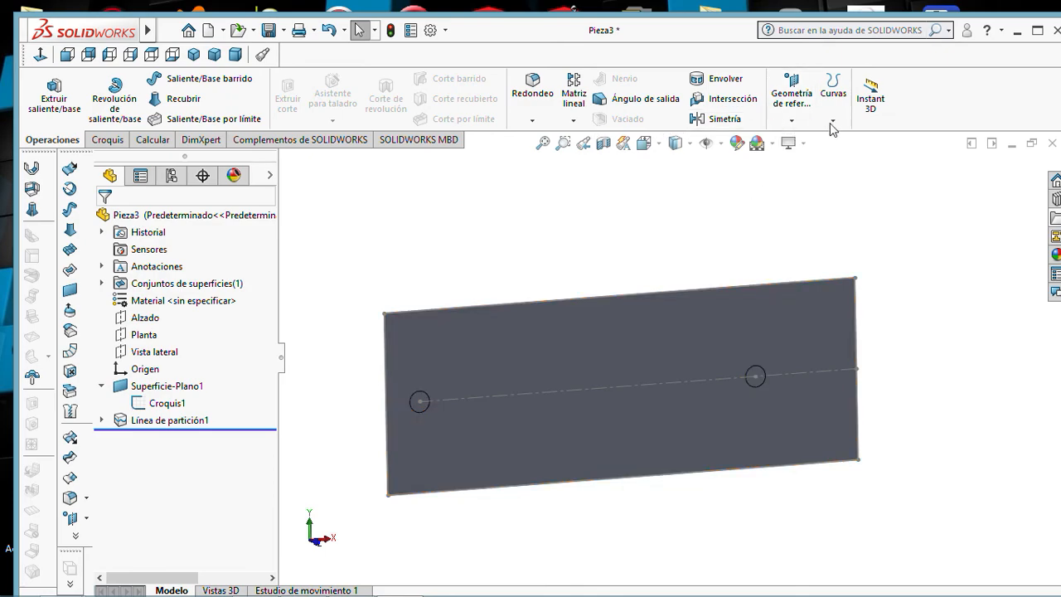
Create a reference axis along the Croquis1 construction line that joins the centres of the two circles.
{"action": "left_click", "coordinate": [791, 123]}
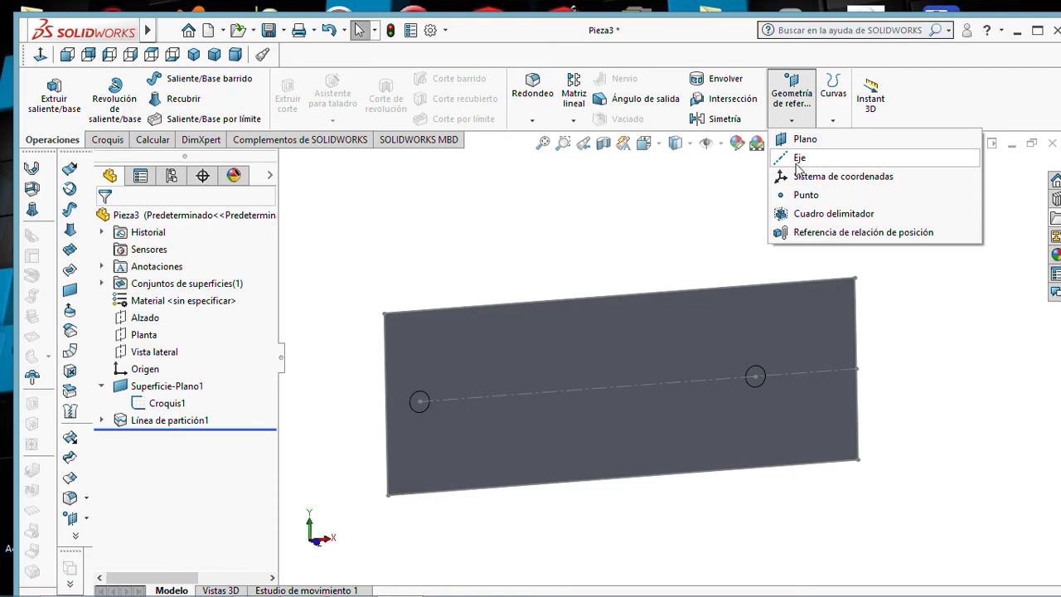
{"action": "left_click", "coordinate": [797, 160]}
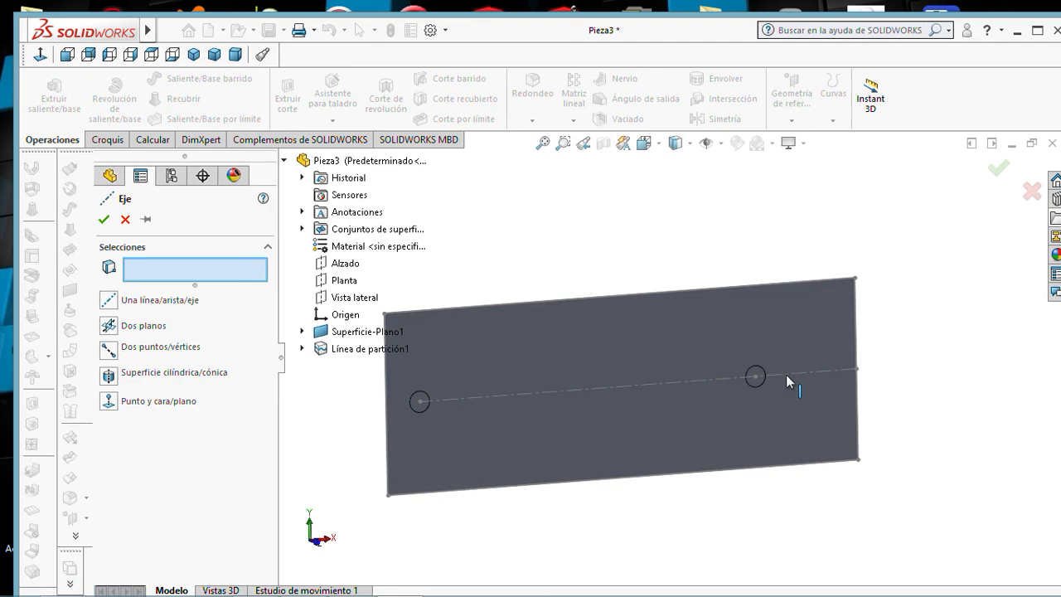
{"action": "left_click", "coordinate": [303, 331]}
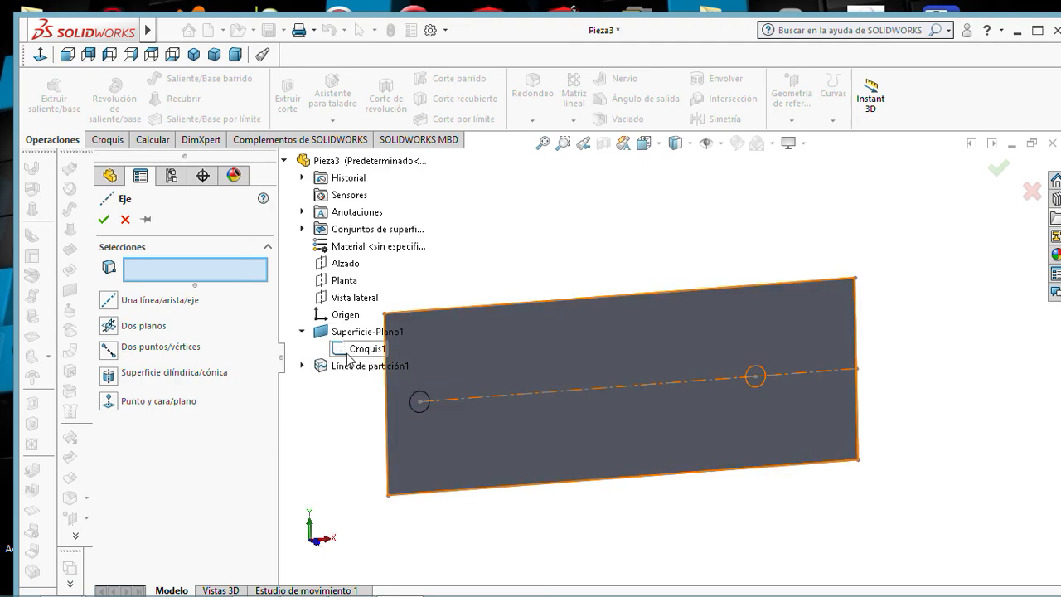
{"action": "left_click", "coordinate": [509, 396]}
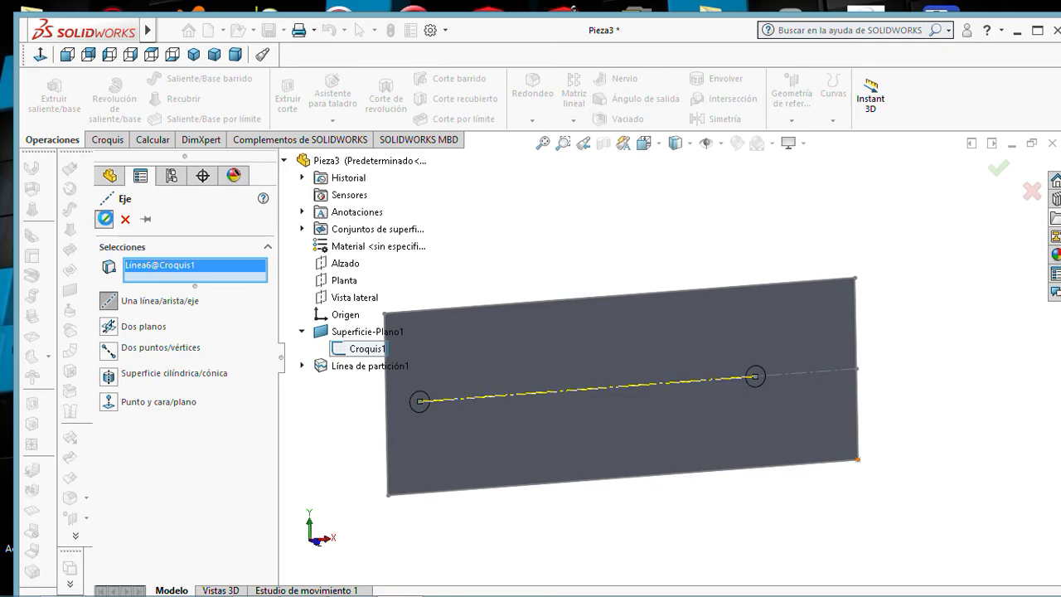
{"action": "left_click", "coordinate": [104, 218]}
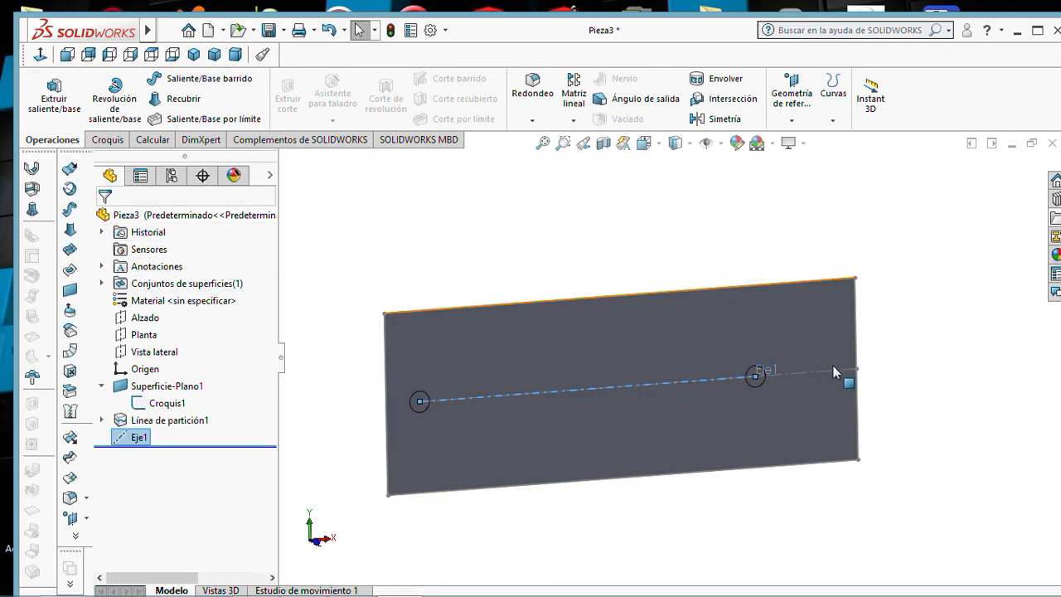
Create a reference point at the left circle's centre, removing the preselected axis from the selection.
{"action": "left_click", "coordinate": [792, 123]}
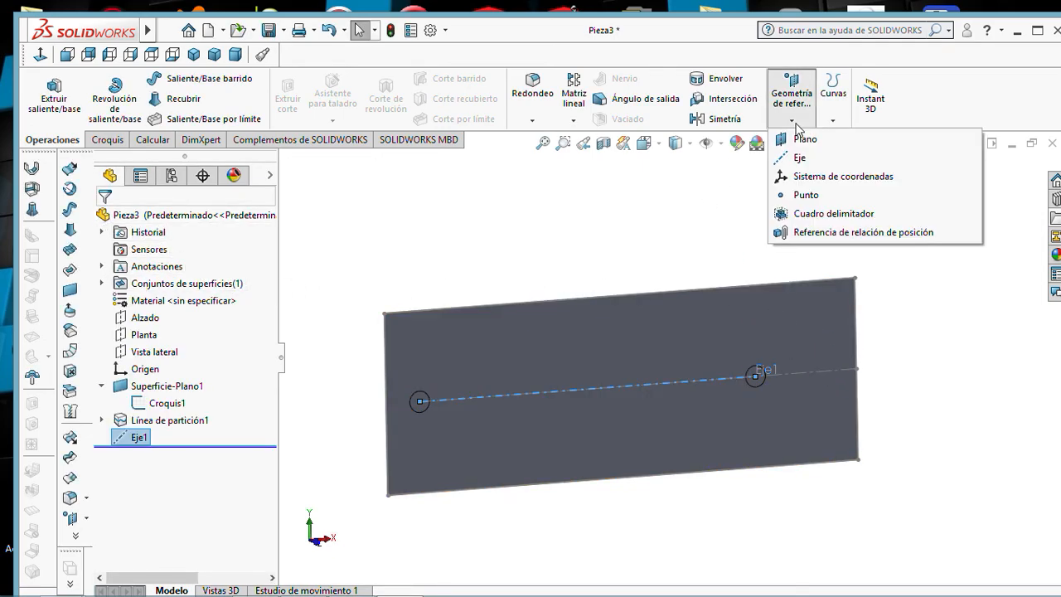
{"action": "left_click", "coordinate": [805, 195]}
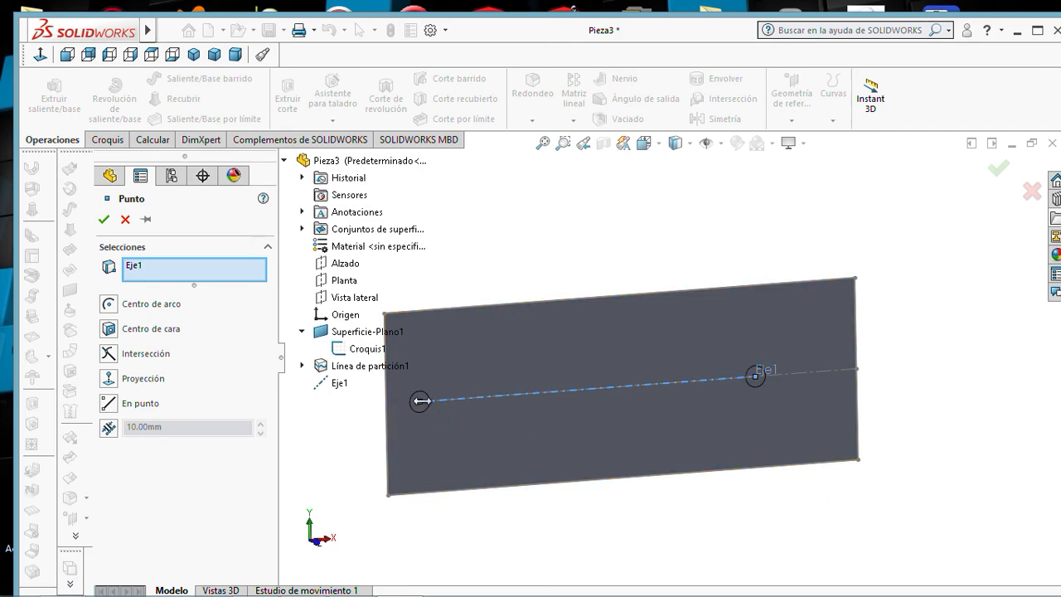
{"action": "right_click", "coordinate": [137, 271]}
{"action": "left_click", "coordinate": [159, 293]}
{"action": "left_click", "coordinate": [420, 403]}
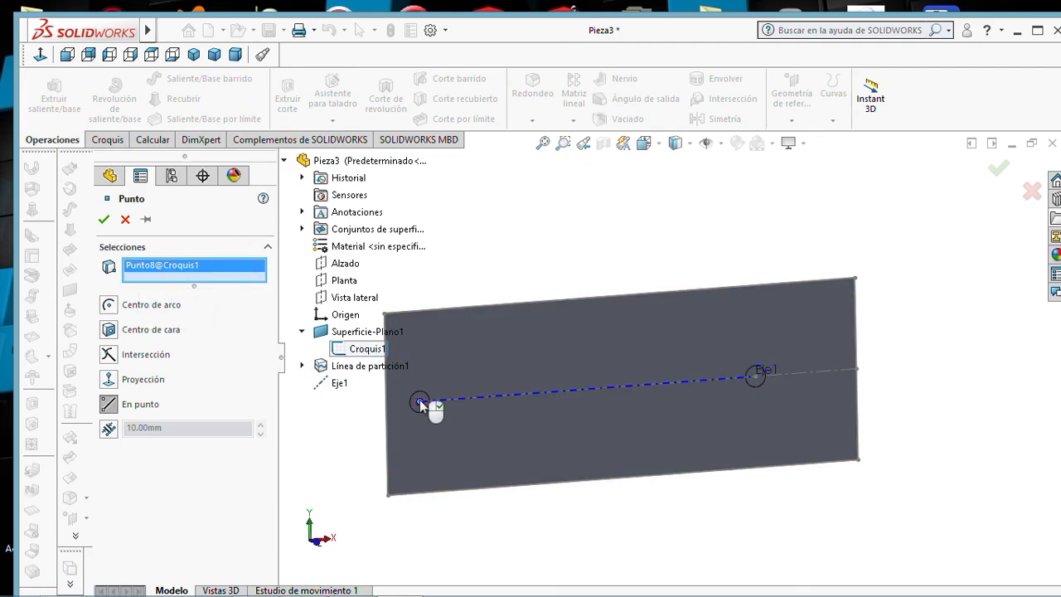
{"action": "left_click", "coordinate": [105, 220]}
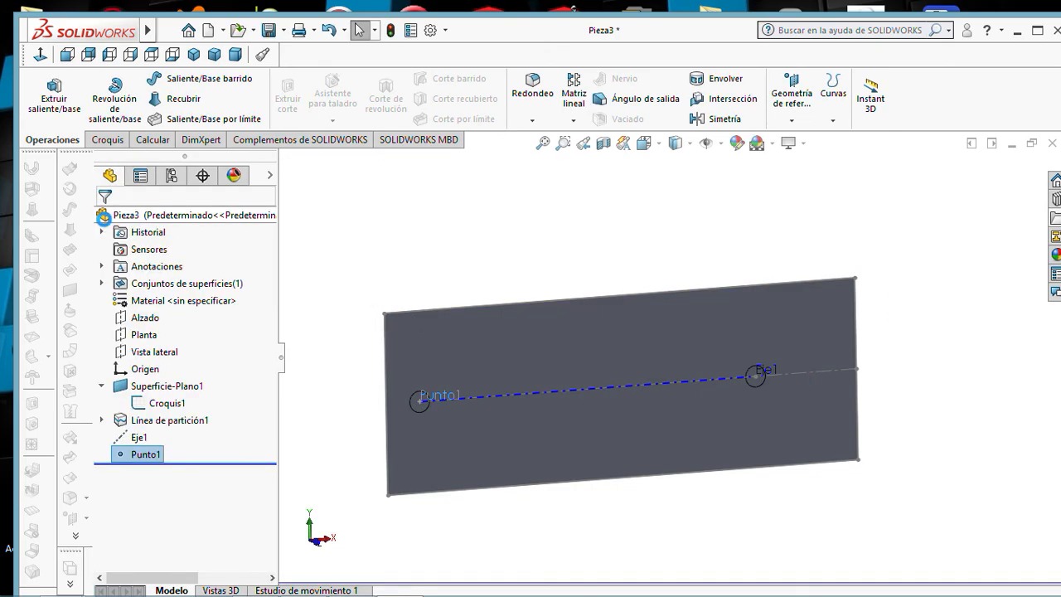
Create a second reference point at the right circle's centre, removing the preselected first point from the selection.
{"action": "left_click", "coordinate": [794, 122]}
{"action": "left_click", "coordinate": [782, 197]}
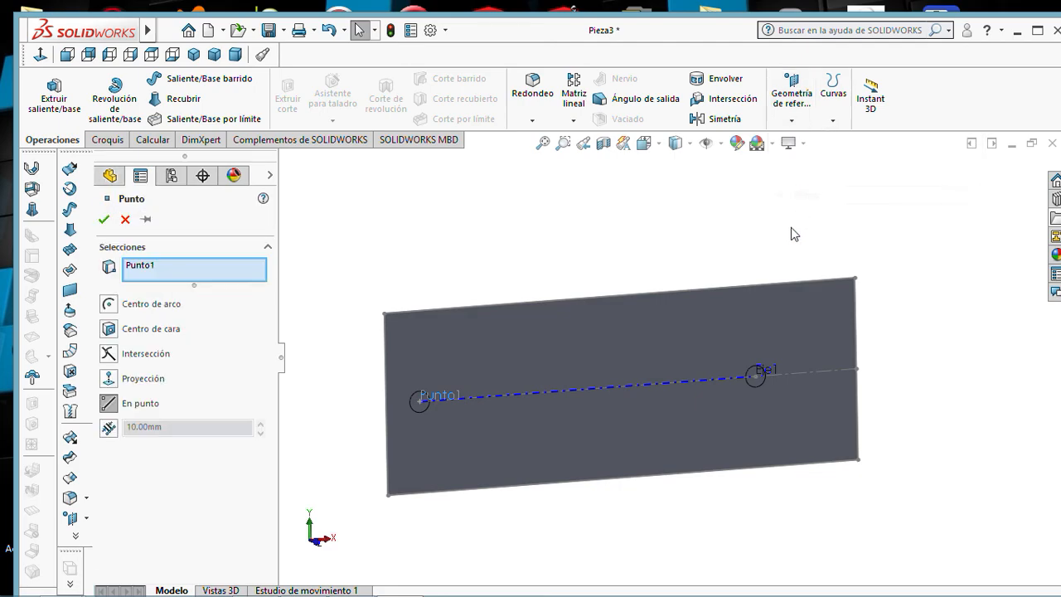
{"action": "right_click", "coordinate": [140, 269]}
{"action": "left_click", "coordinate": [170, 294]}
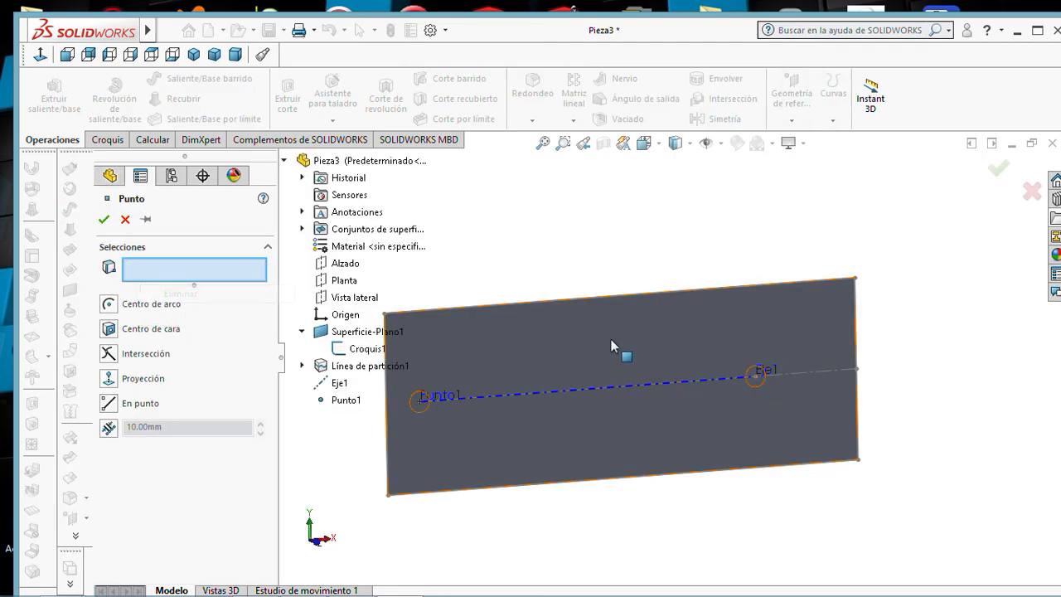
{"action": "left_click", "coordinate": [756, 375]}
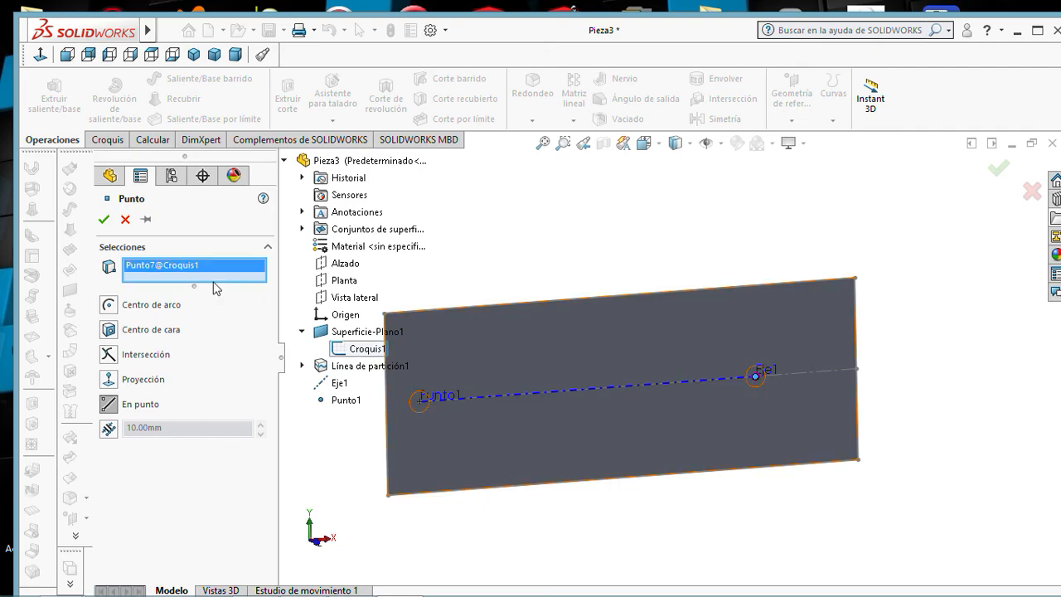
{"action": "left_click", "coordinate": [102, 221]}
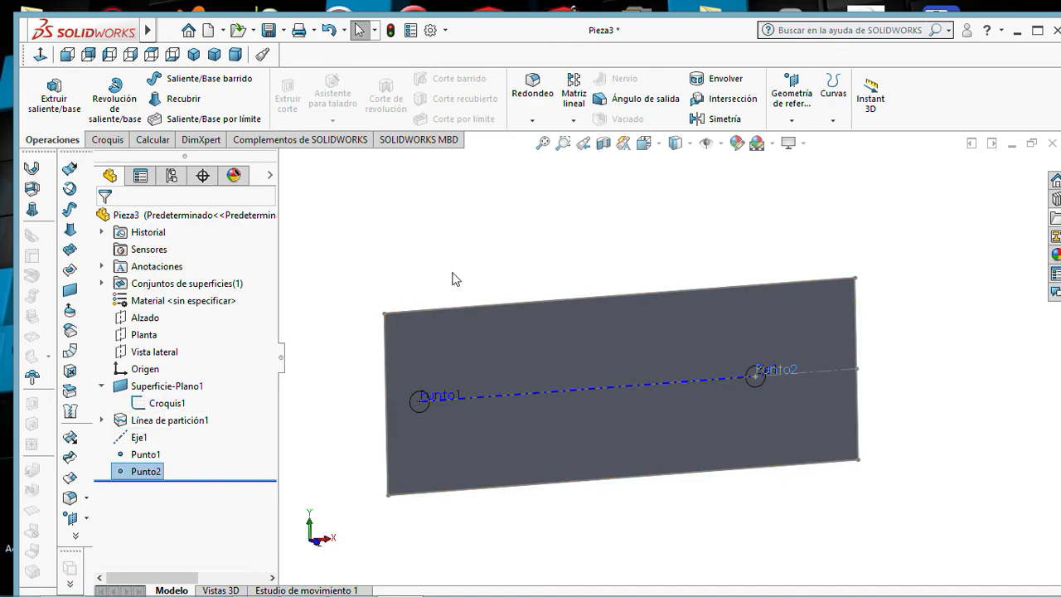
{"action": "left_click", "coordinate": [568, 238]}
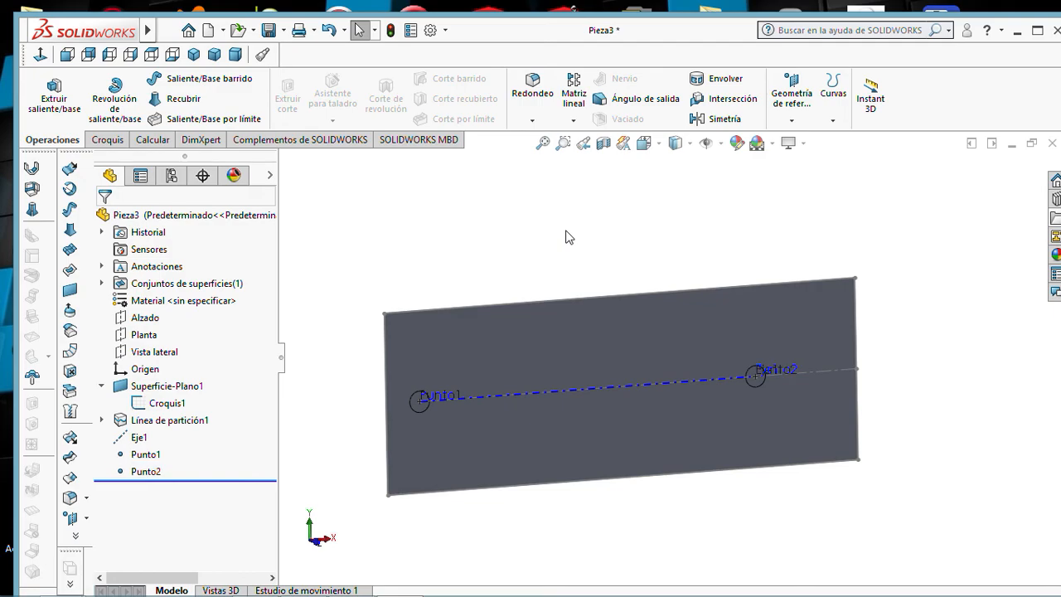
Save the part as brazo in the solda indire folder and close it.
{"action": "left_click", "coordinate": [269, 31]}
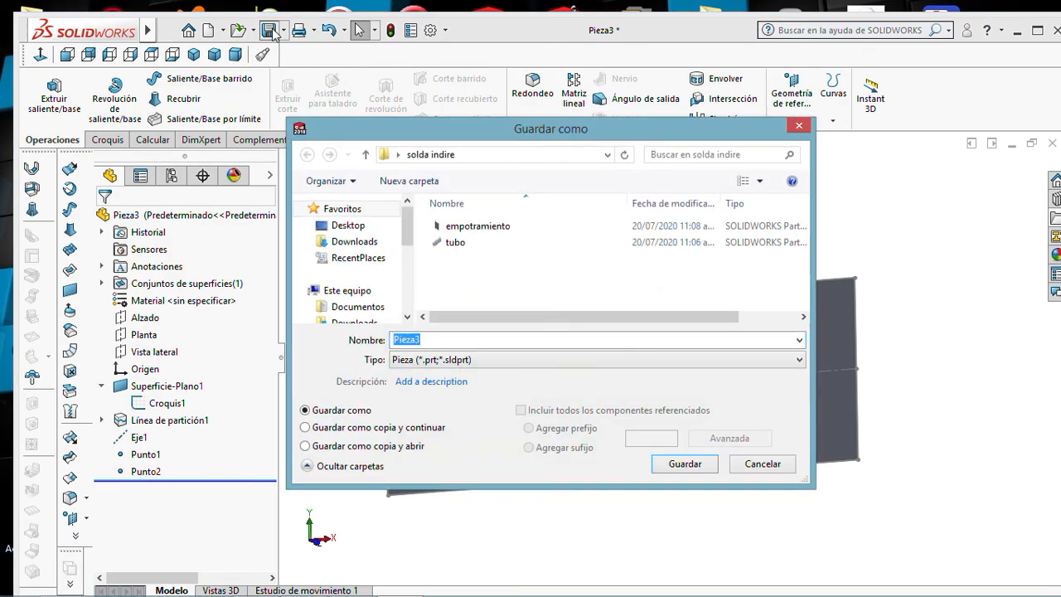
{"action": "type", "text": "brazo"}
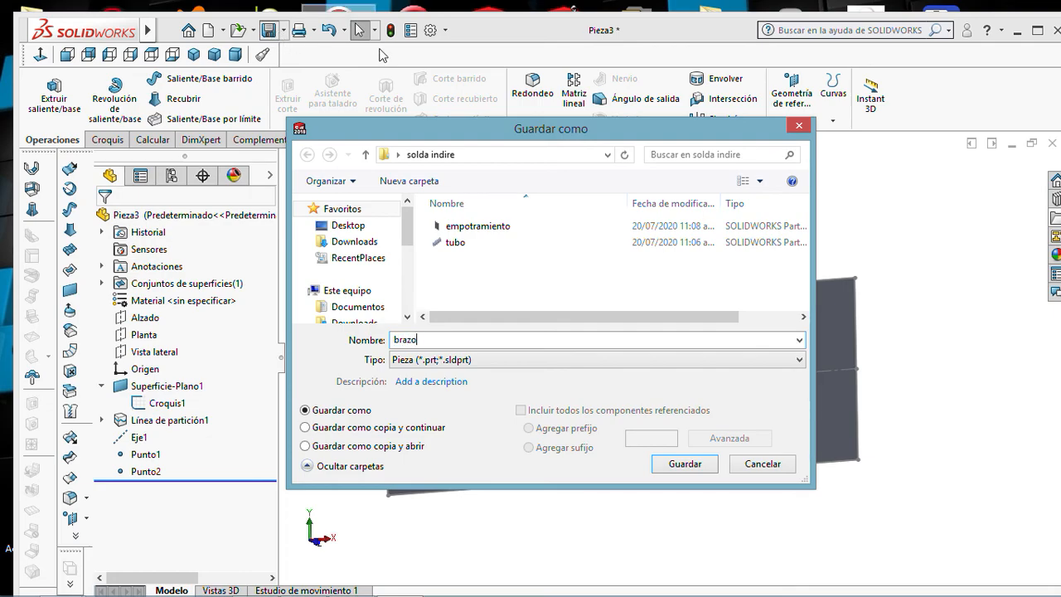
{"action": "left_click", "coordinate": [678, 466]}
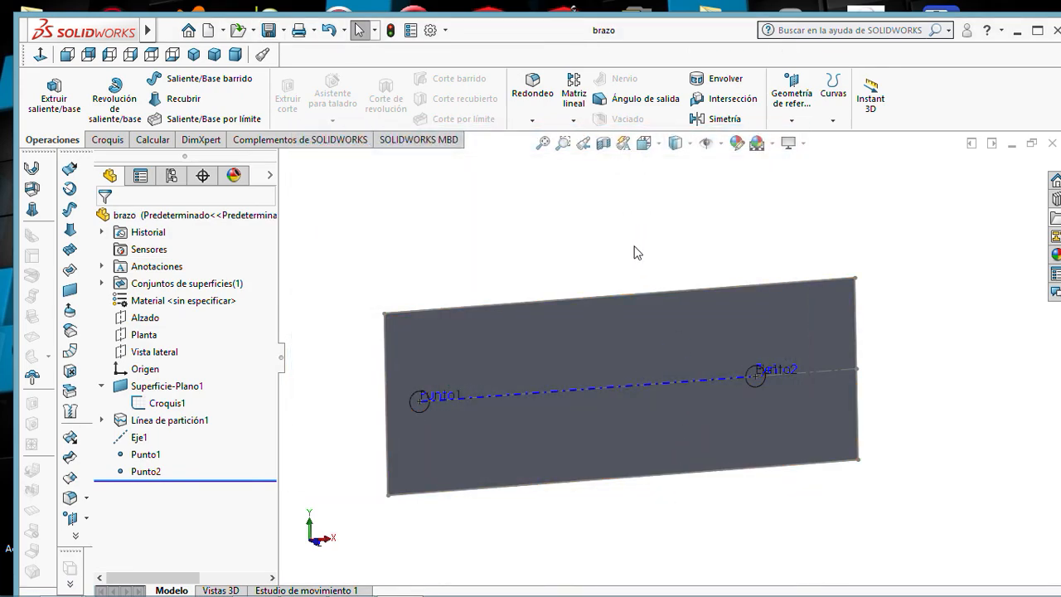
{"action": "left_click", "coordinate": [1052, 144]}
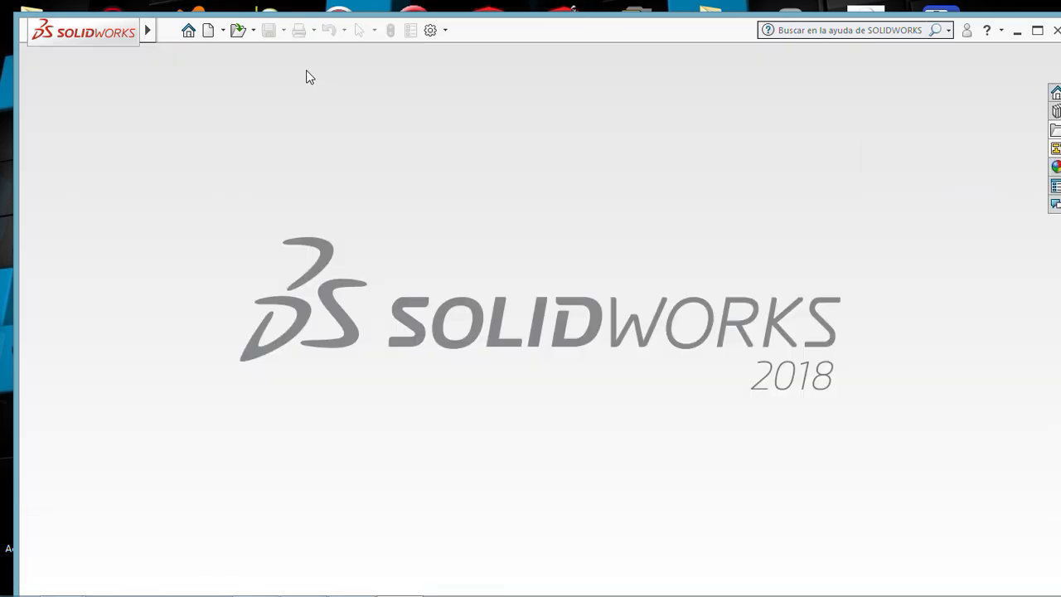
Create a new assembly and place the empotramiento part in it as the first component.
{"action": "left_click", "coordinate": [208, 31]}
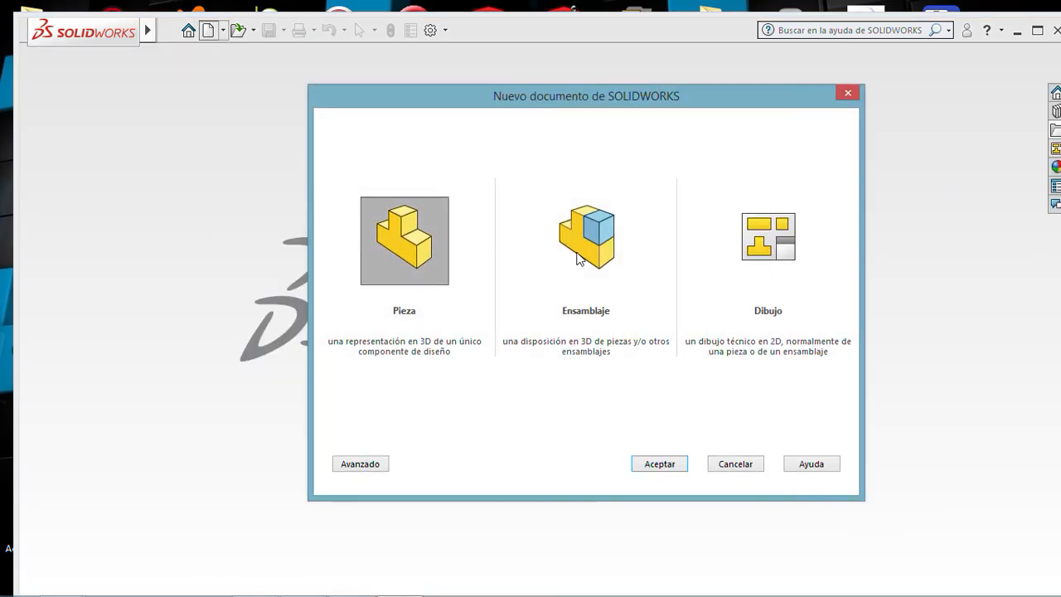
{"action": "left_click", "coordinate": [583, 262]}
{"action": "left_click", "coordinate": [665, 461]}
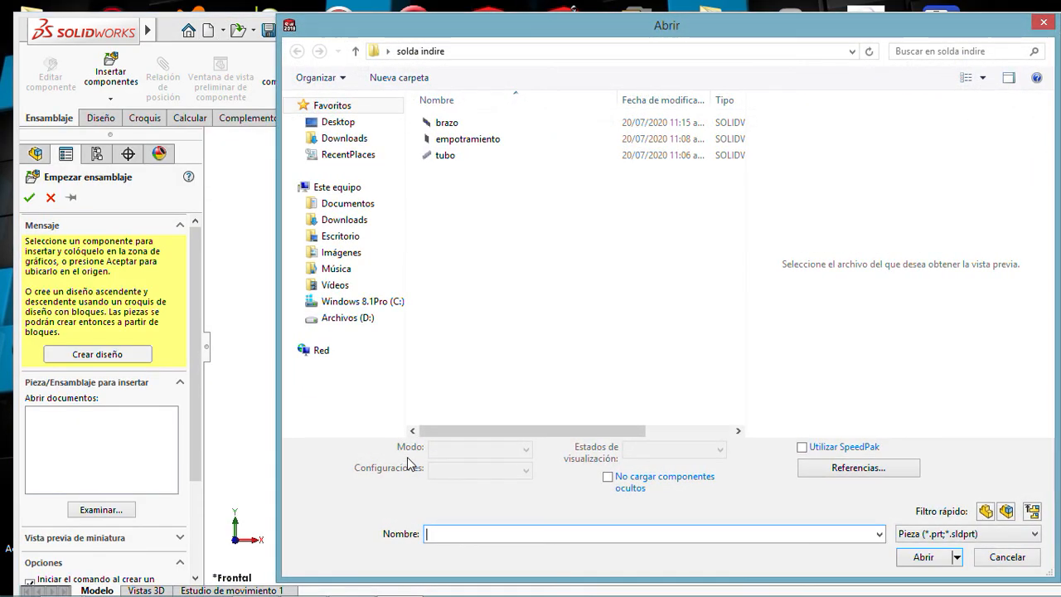
{"action": "left_click", "coordinate": [463, 135]}
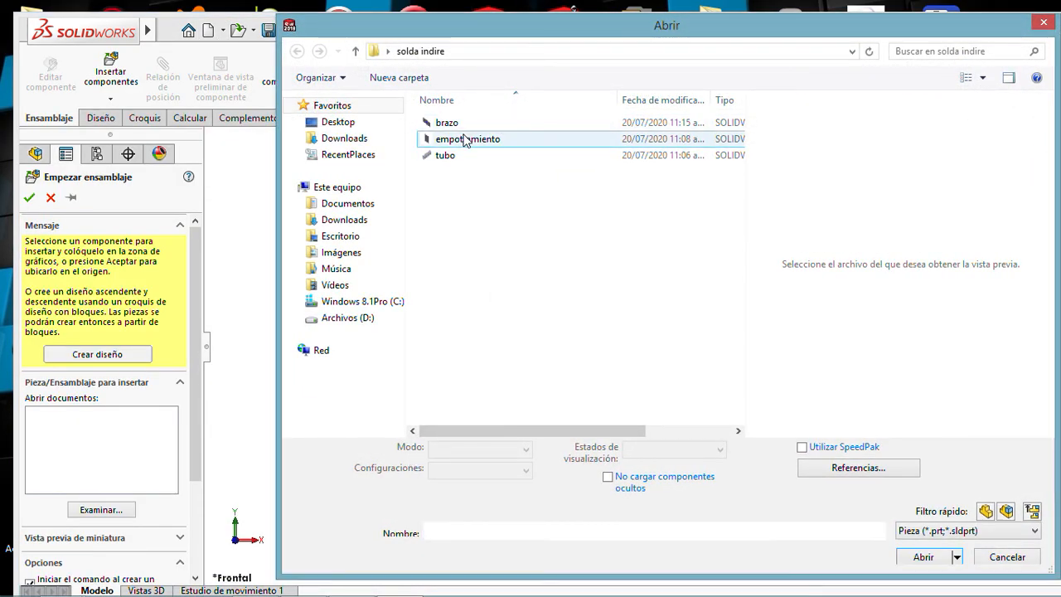
{"action": "left_click", "coordinate": [912, 540]}
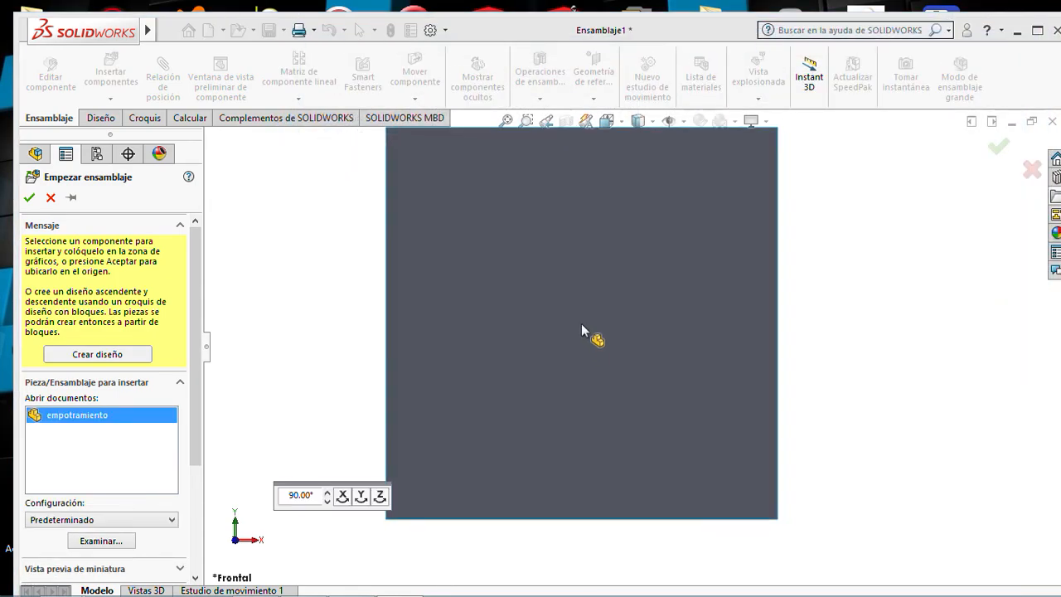
{"action": "left_click", "coordinate": [598, 361]}
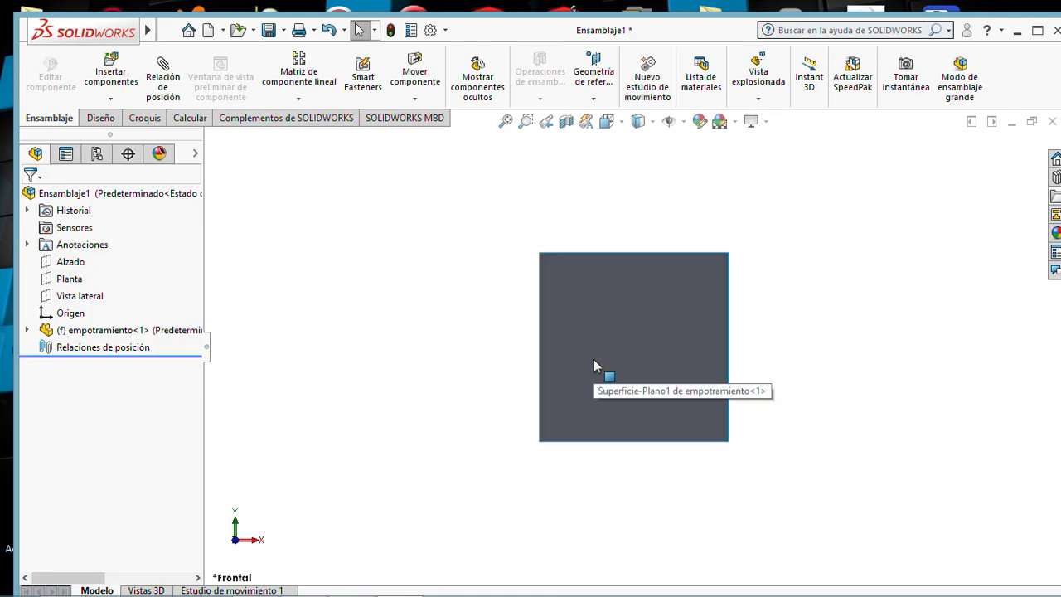
Insert the tubo part into the assembly in front of the empotramiento plate.
{"action": "middle_click_drag", "start_coordinate": [508, 284], "coordinate": [564, 339]}
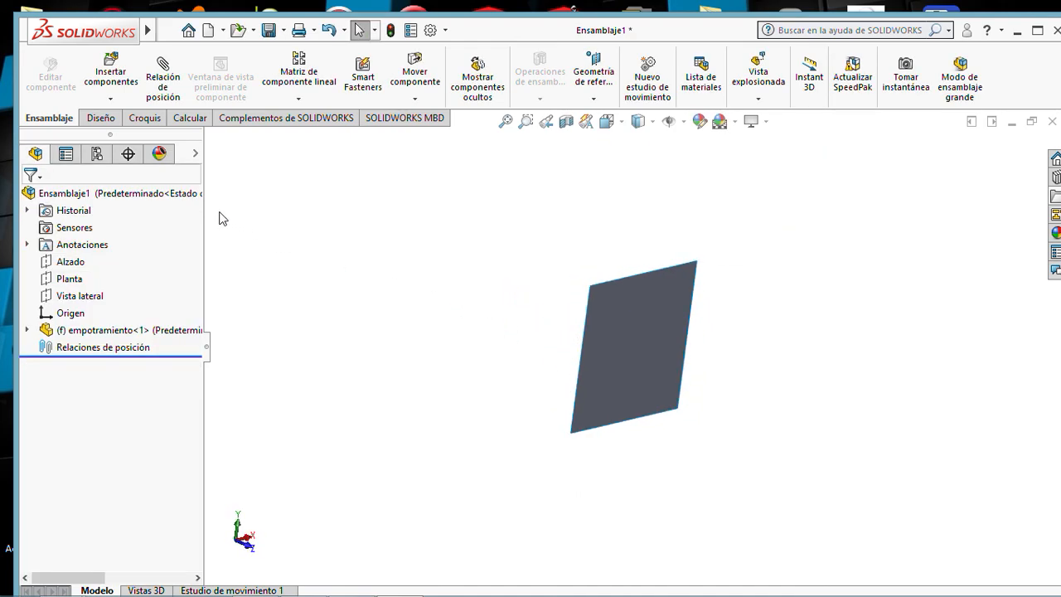
{"action": "left_click", "coordinate": [110, 75]}
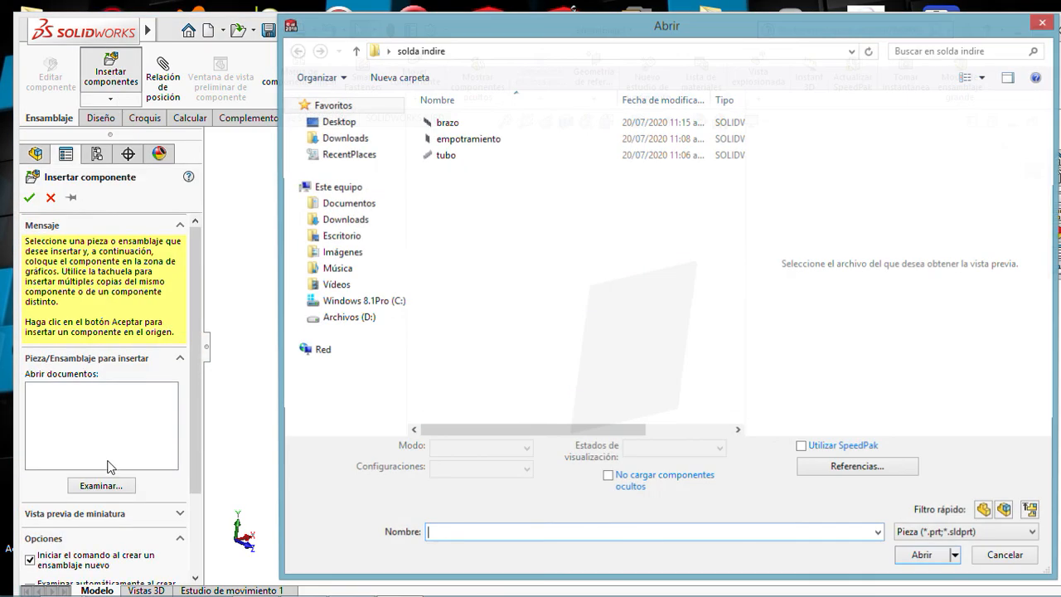
{"action": "left_click", "coordinate": [449, 157]}
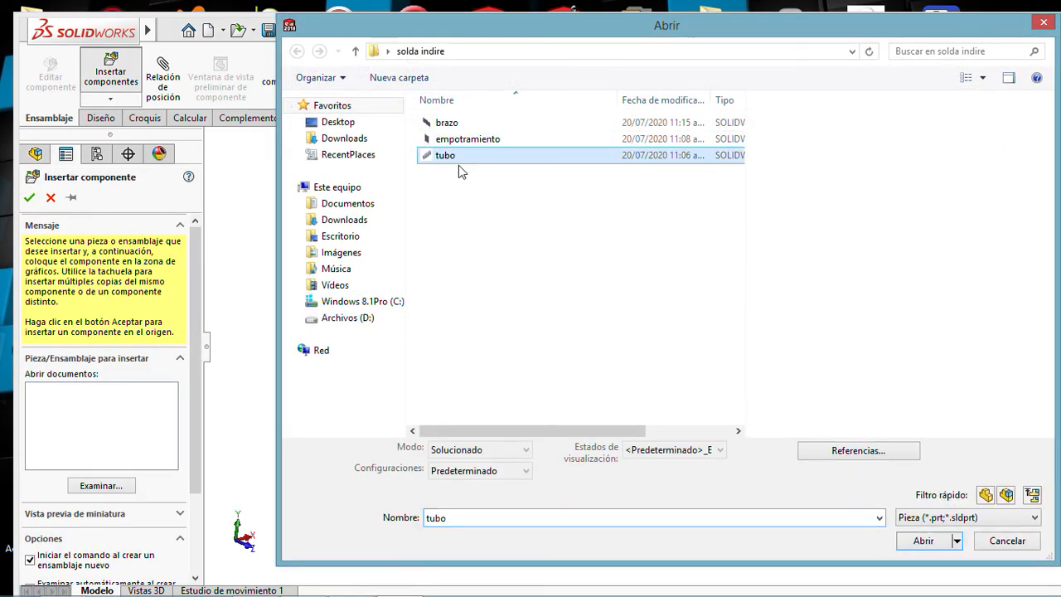
{"action": "left_click", "coordinate": [923, 540]}
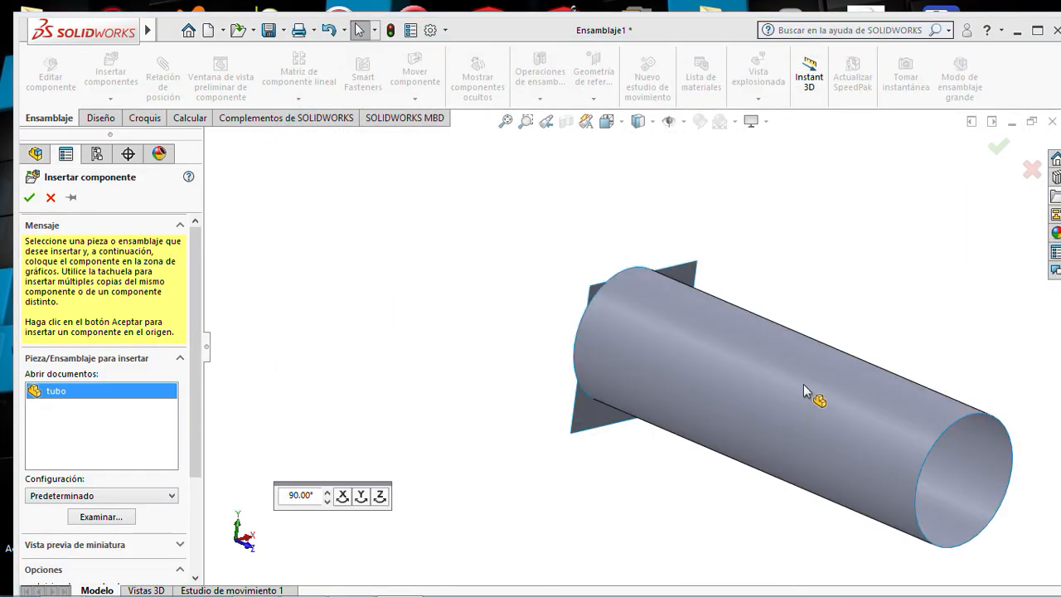
{"action": "left_click", "coordinate": [892, 443]}
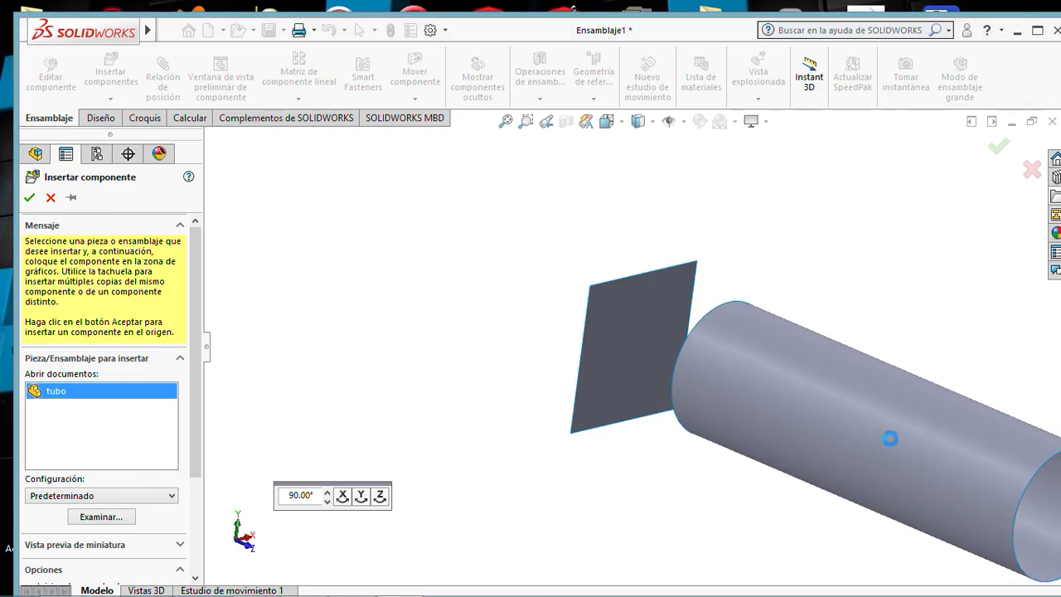
{"action": "scroll", "coordinate": [890, 435], "scroll_direction": "down", "scroll_amount": 4}
{"action": "scroll", "coordinate": [890, 436], "scroll_direction": "up", "scroll_amount": 6}
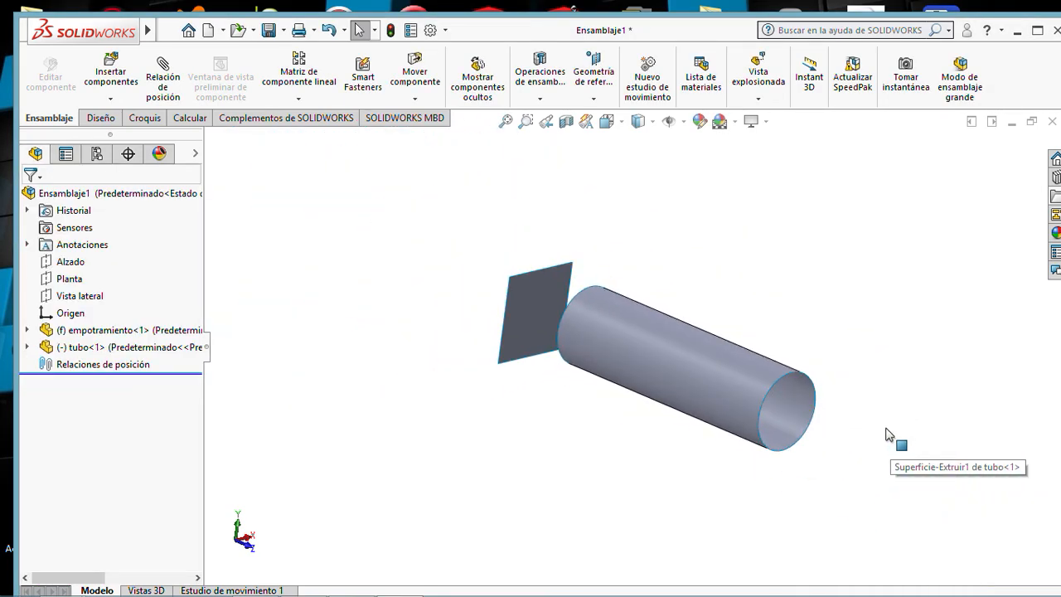
Add a coincident mate between the tube's circular end edge and the face of the empotramiento plate.
{"action": "middle_click_drag", "start_coordinate": [814, 323], "coordinate": [788, 320]}
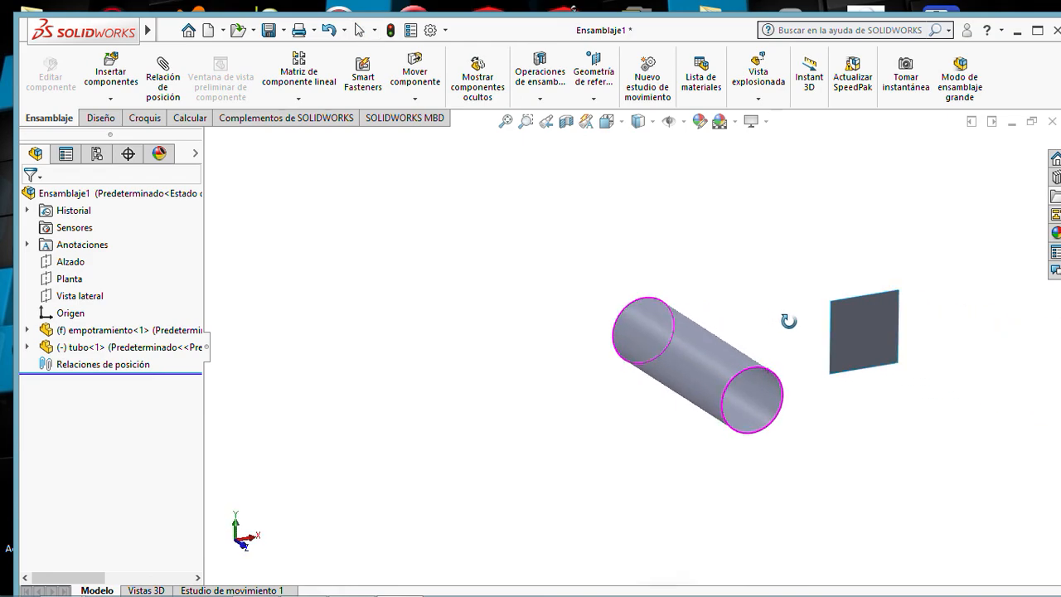
{"action": "left_click", "coordinate": [152, 83]}
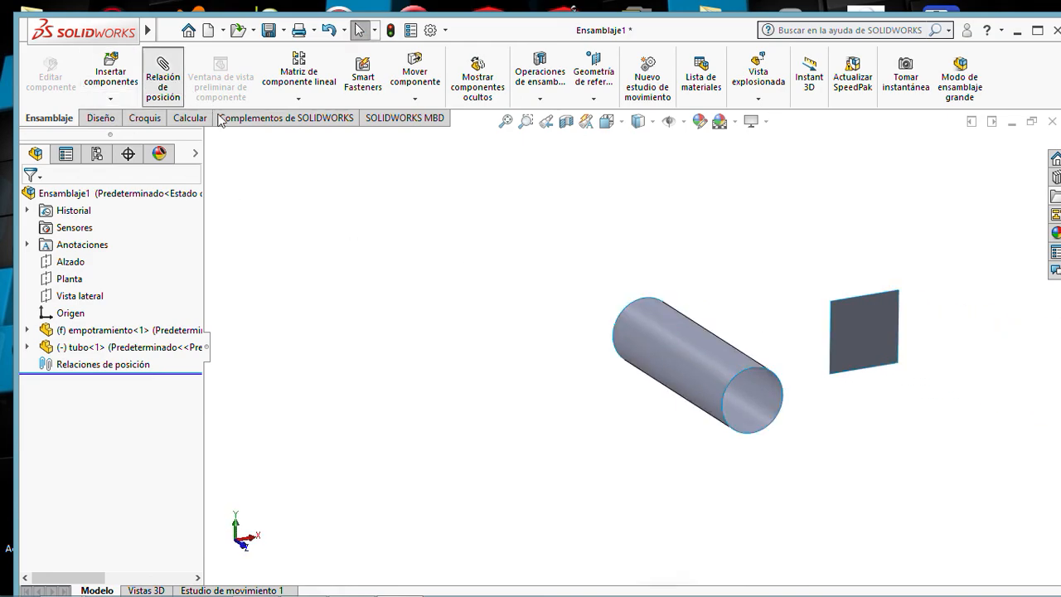
{"action": "left_click", "coordinate": [626, 312]}
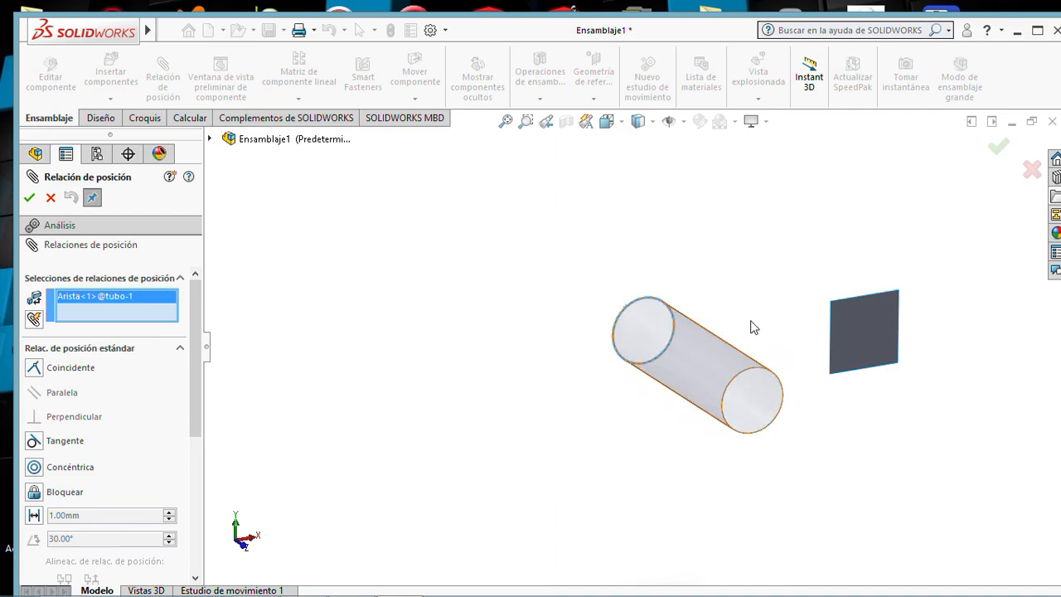
{"action": "left_click", "coordinate": [855, 338]}
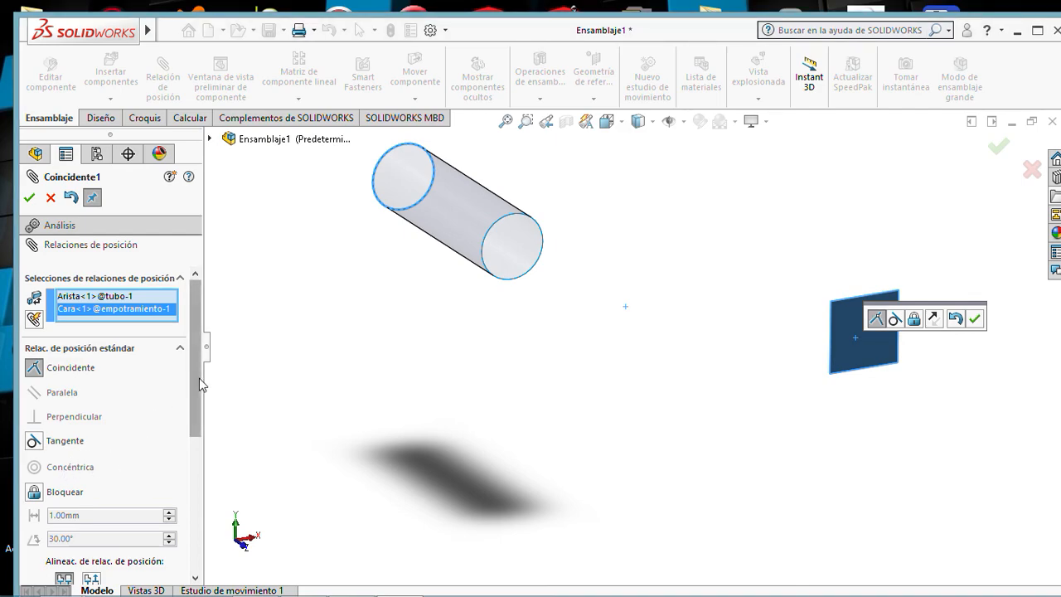
{"action": "mouse_move", "coordinate": [199, 378]}
{"action": "left_mouse_down"}
{"action": "mouse_move", "coordinate": [197, 396]}
{"action": "mouse_move", "coordinate": [196, 377]}
{"action": "left_mouse_up"}
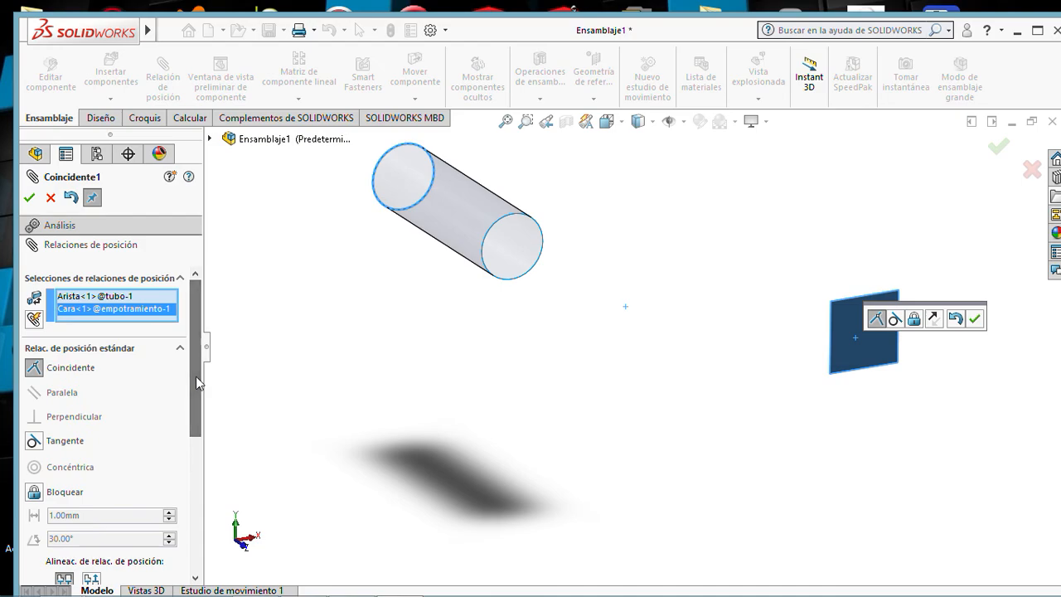
{"action": "left_click", "coordinate": [29, 197]}
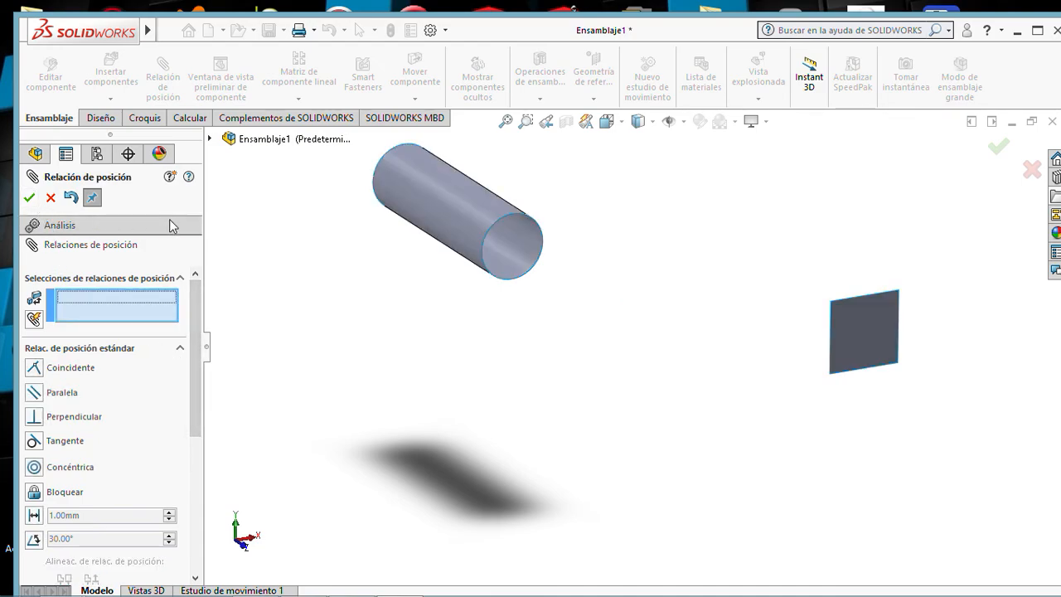
Move the tube so its end lies over the empotramiento plate, and leave the mate command.
{"action": "left_click_drag", "start_coordinate": [497, 239], "coordinate": [963, 402]}
{"action": "middle_click_drag", "start_coordinate": [791, 407], "coordinate": [751, 358]}
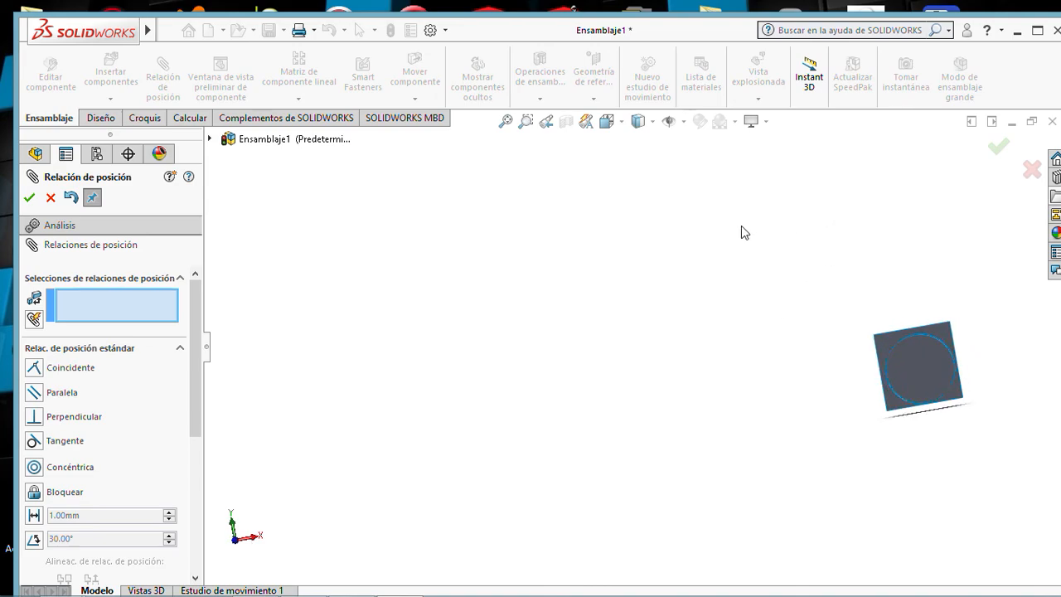
{"action": "left_click", "coordinate": [29, 198]}
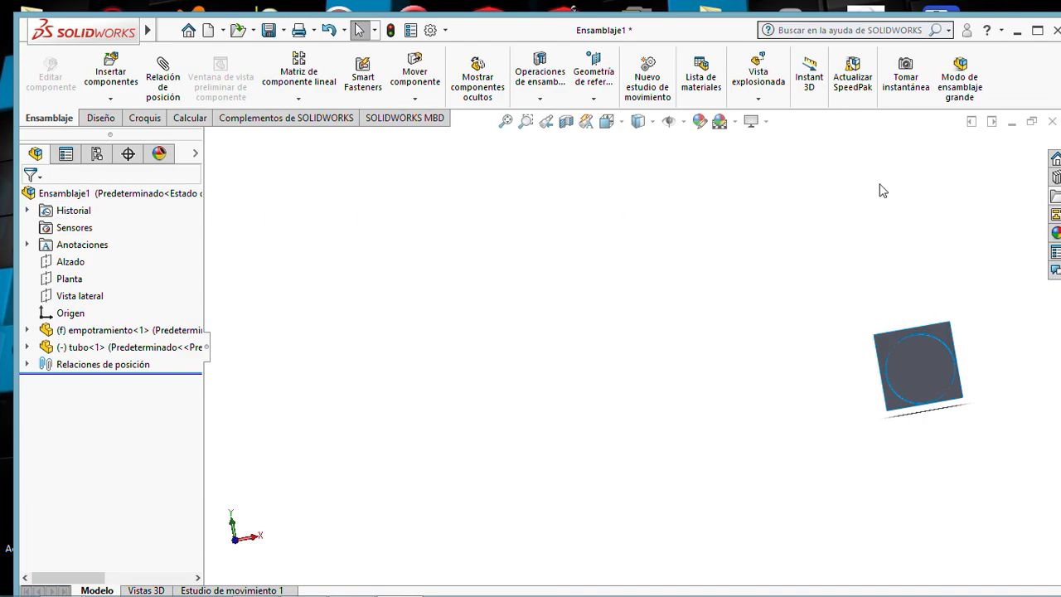
Examine from the front and at an angle how the tube's end circle sits on the empotramiento plate.
{"action": "left_click", "coordinate": [638, 121]}
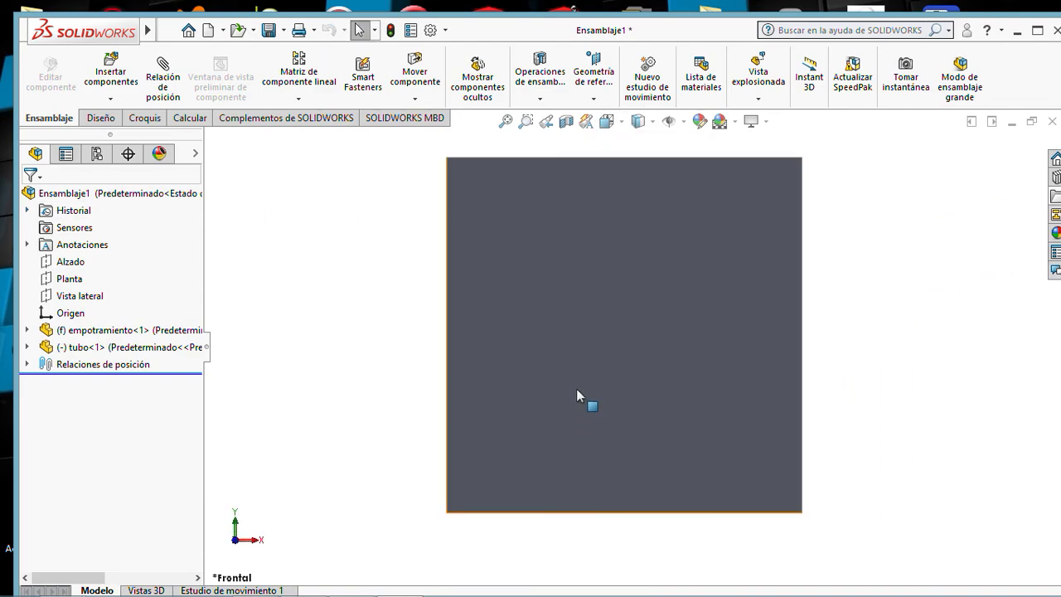
{"action": "scroll", "coordinate": [692, 244], "scroll_direction": "down", "scroll_amount": 3}
{"action": "scroll", "coordinate": [688, 307], "scroll_direction": "up", "scroll_amount": 3}
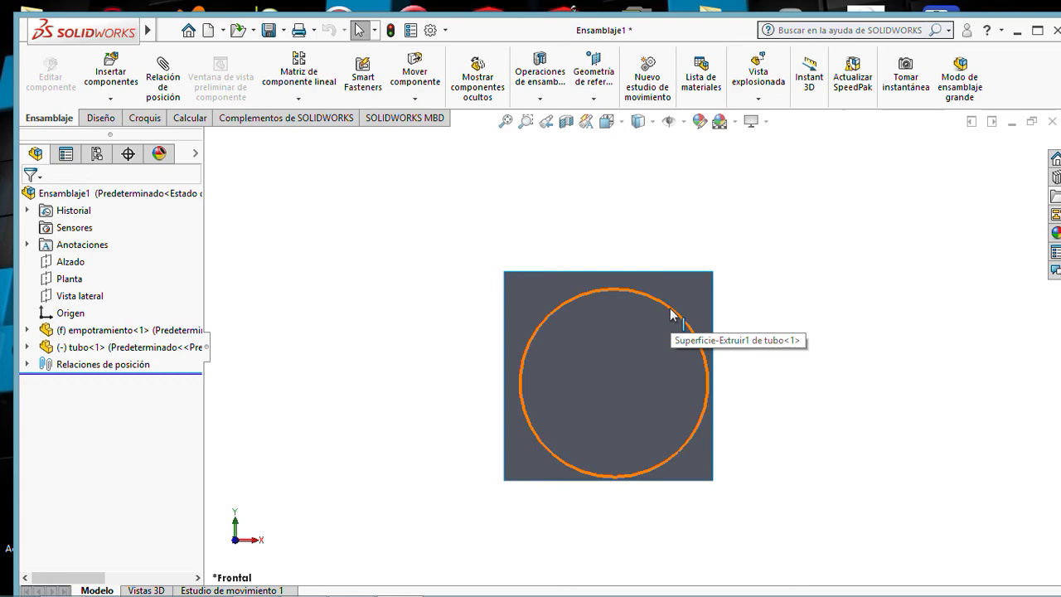
{"action": "left_click", "coordinate": [672, 314]}
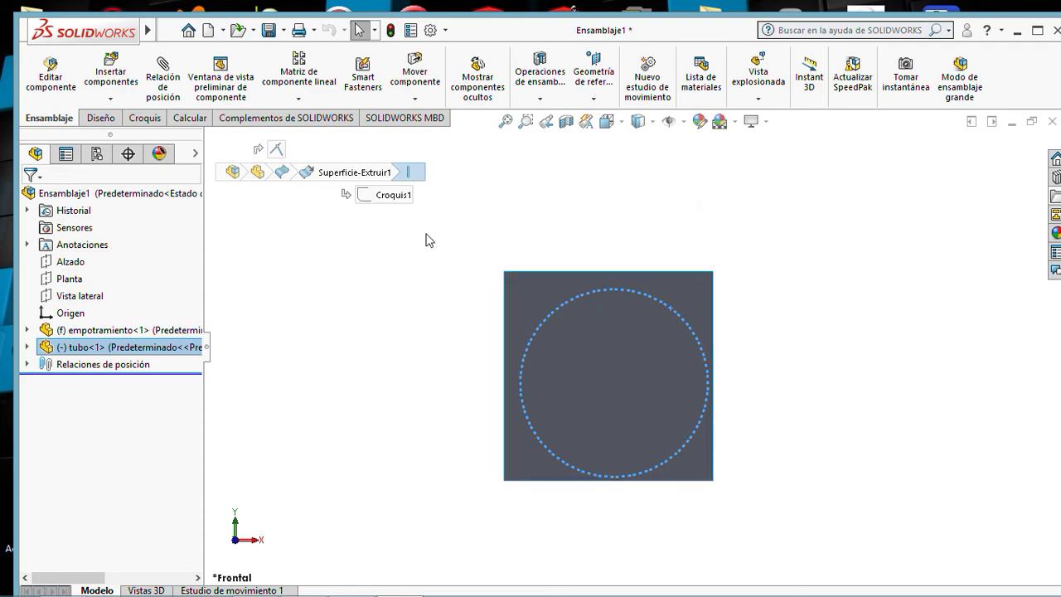
{"action": "left_click", "coordinate": [380, 201]}
{"action": "left_click", "coordinate": [514, 193]}
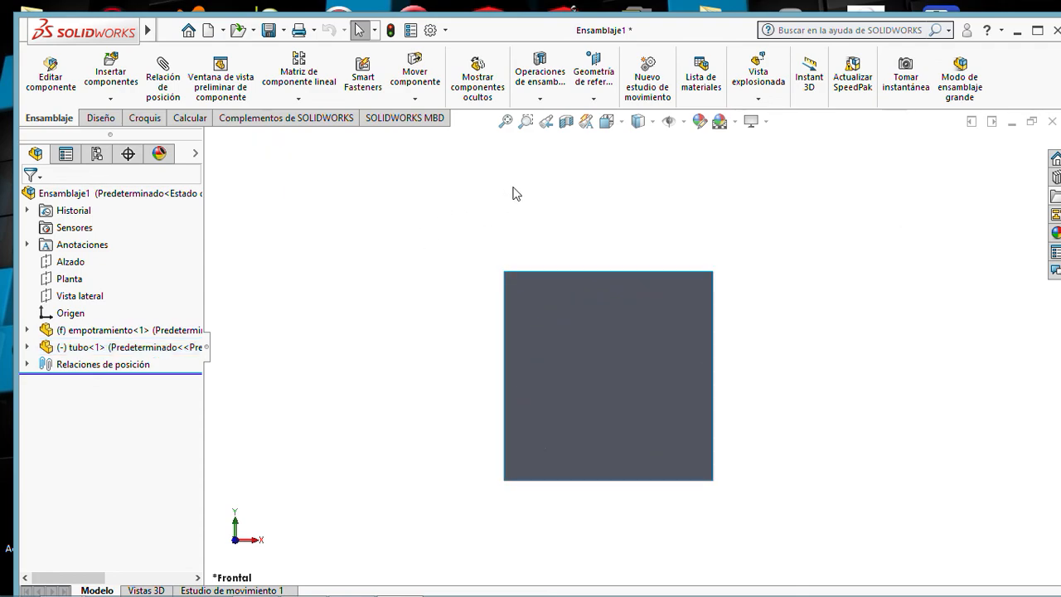
{"action": "middle_click_drag", "start_coordinate": [514, 194], "coordinate": [528, 211]}
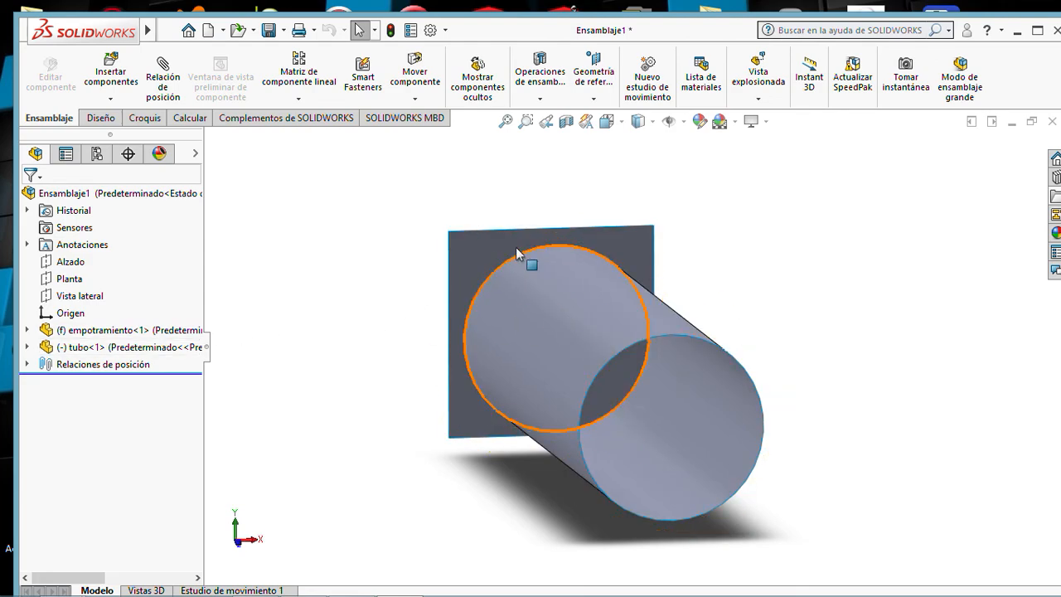
{"action": "left_click", "coordinate": [496, 240]}
{"action": "left_click", "coordinate": [303, 317]}
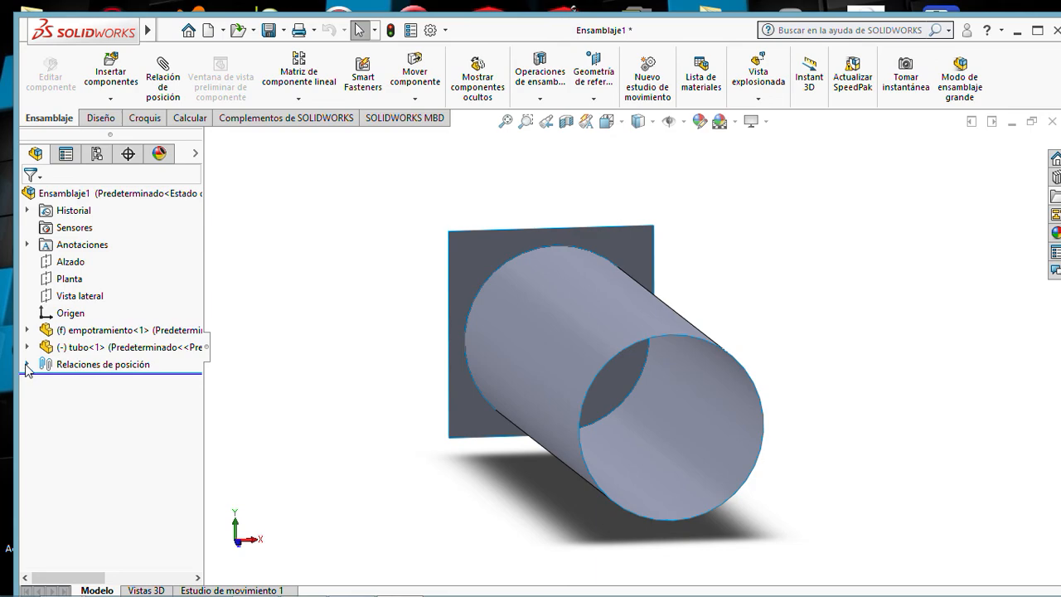
{"action": "left_click", "coordinate": [27, 365]}
{"action": "left_click", "coordinate": [27, 364]}
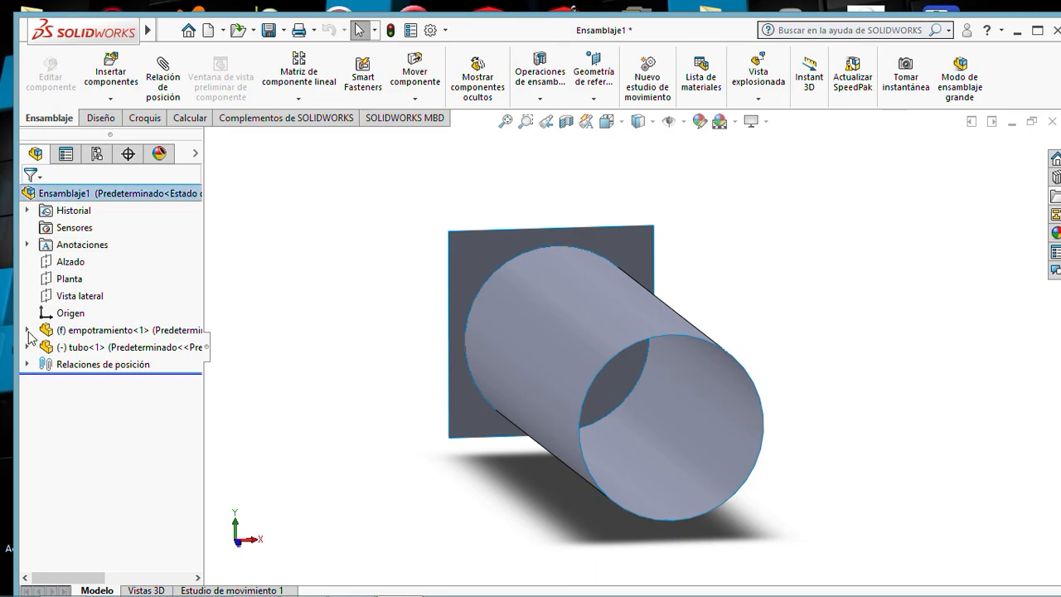
Mate the origin of tubo coincident with the origin of empotramiento, with axis alignment on.
{"action": "left_click", "coordinate": [163, 79]}
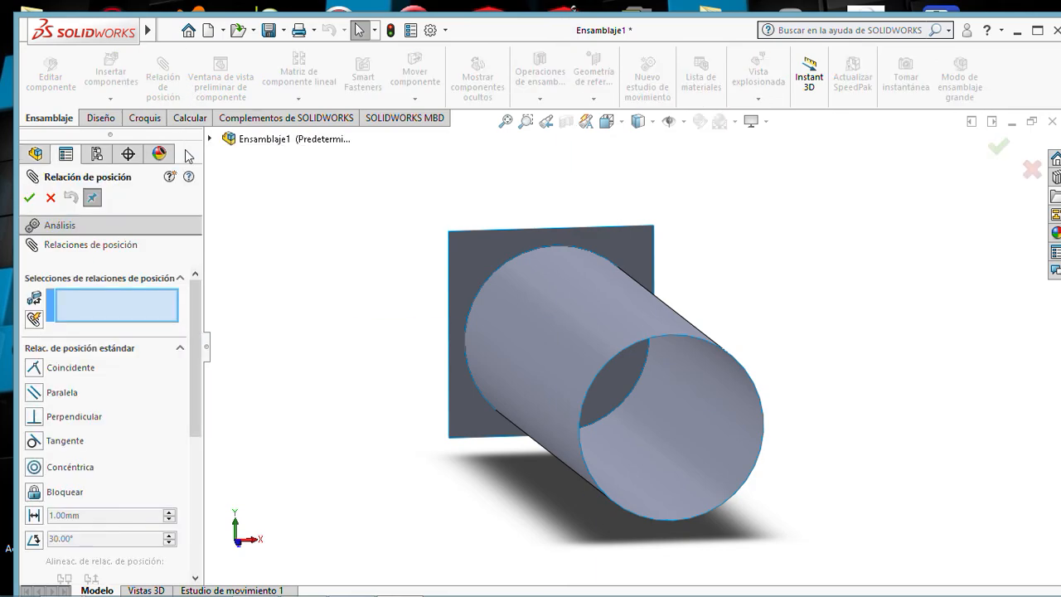
{"action": "left_click_drag", "start_coordinate": [197, 378], "coordinate": [222, 352]}
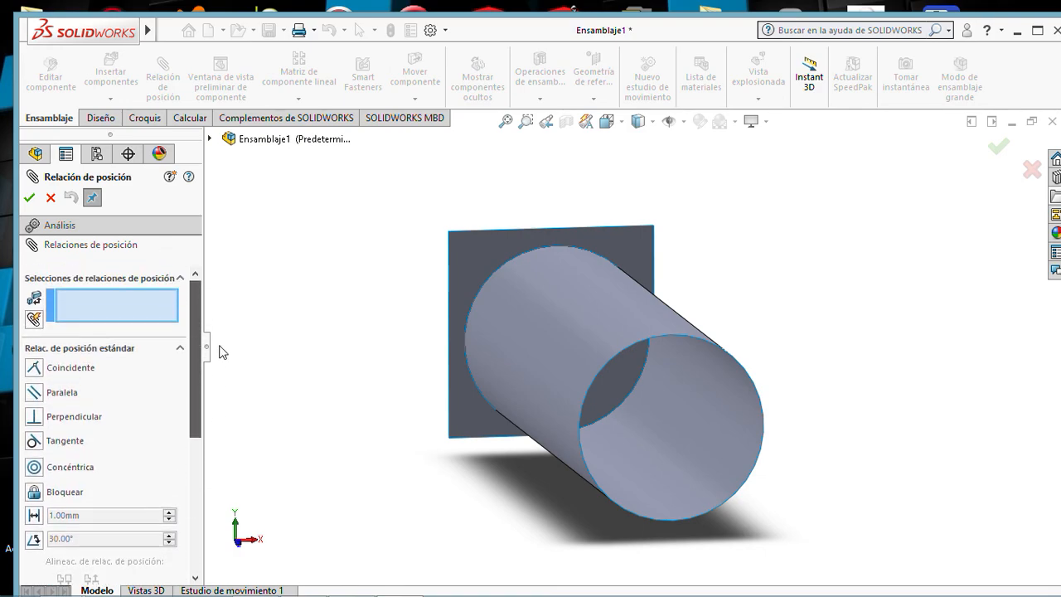
{"action": "left_click", "coordinate": [210, 139]}
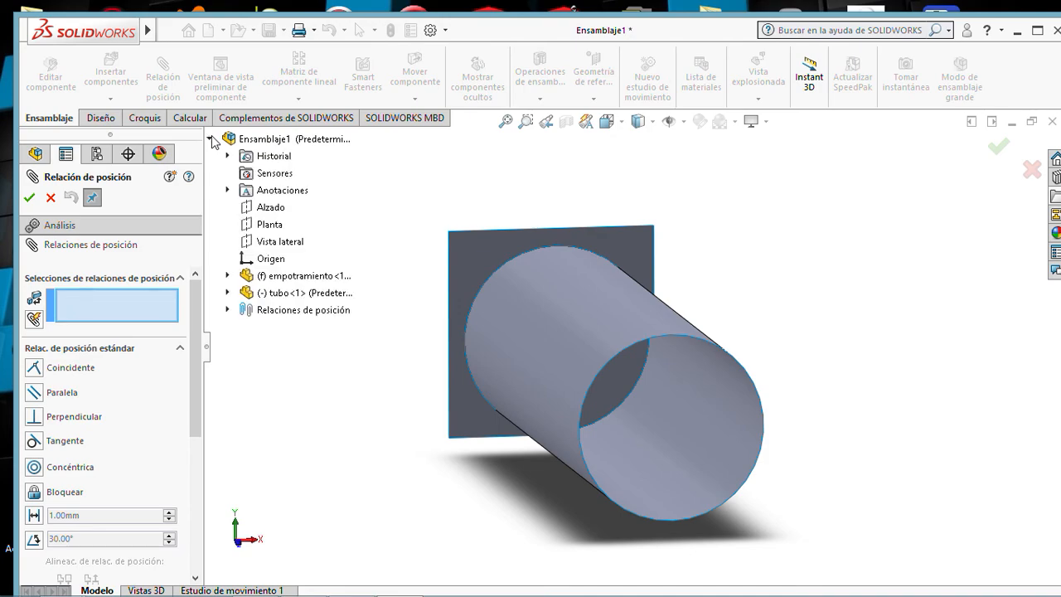
{"action": "left_click", "coordinate": [227, 276]}
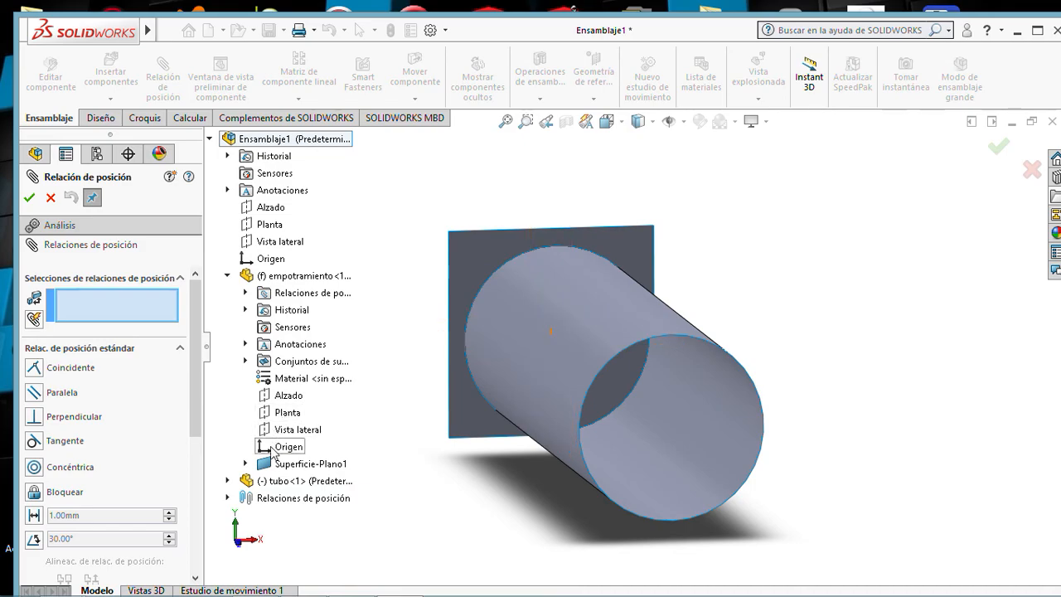
{"action": "left_click", "coordinate": [273, 449]}
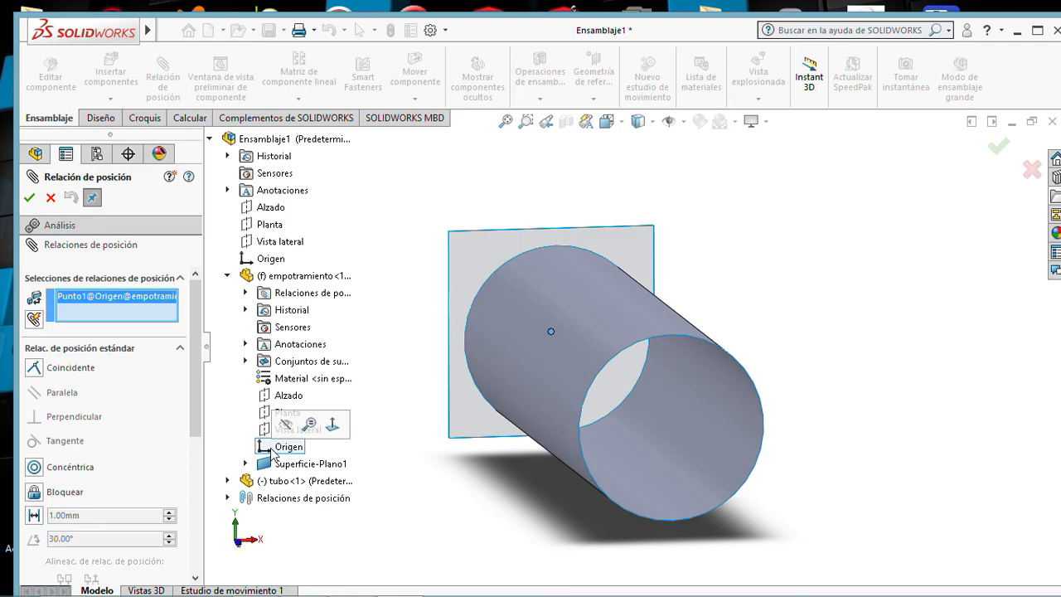
{"action": "left_click", "coordinate": [229, 481]}
{"action": "scroll", "coordinate": [233, 487], "scroll_direction": "down", "scroll_amount": 2}
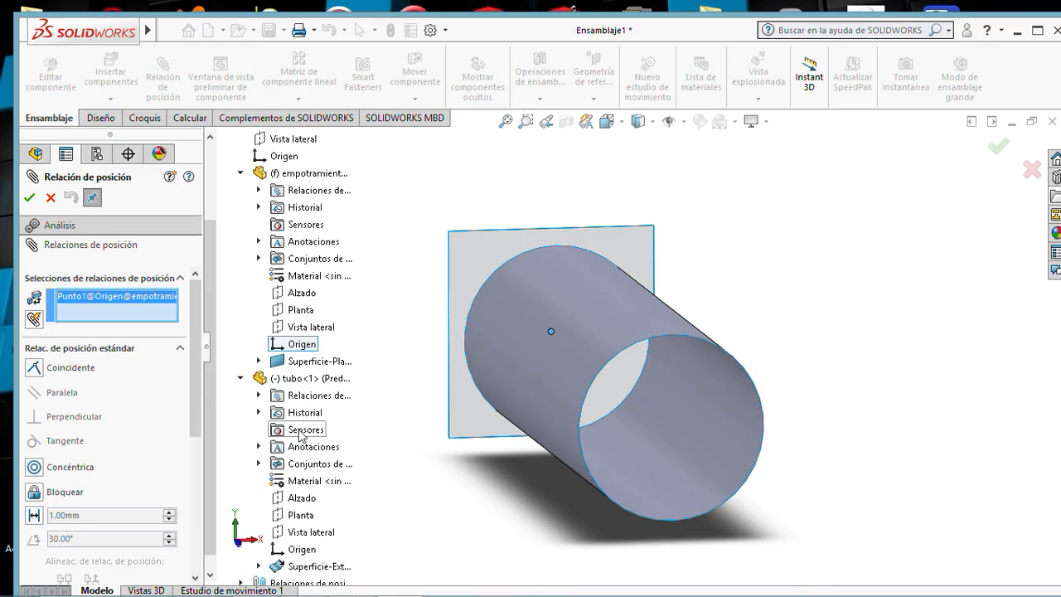
{"action": "scroll", "coordinate": [299, 437], "scroll_direction": "down", "scroll_amount": 1}
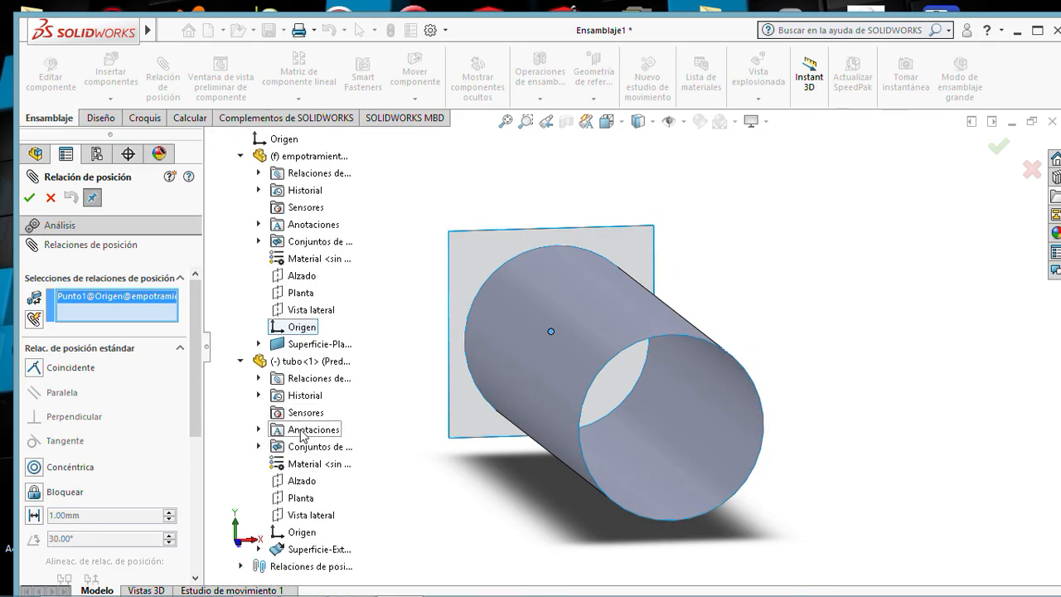
{"action": "left_click", "coordinate": [304, 535]}
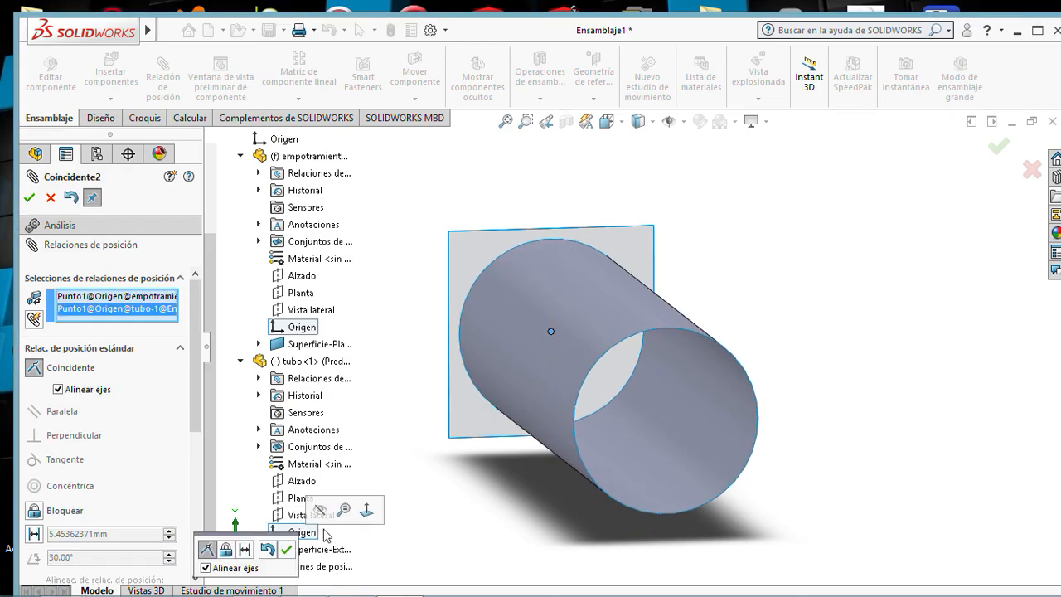
{"action": "left_click", "coordinate": [286, 552]}
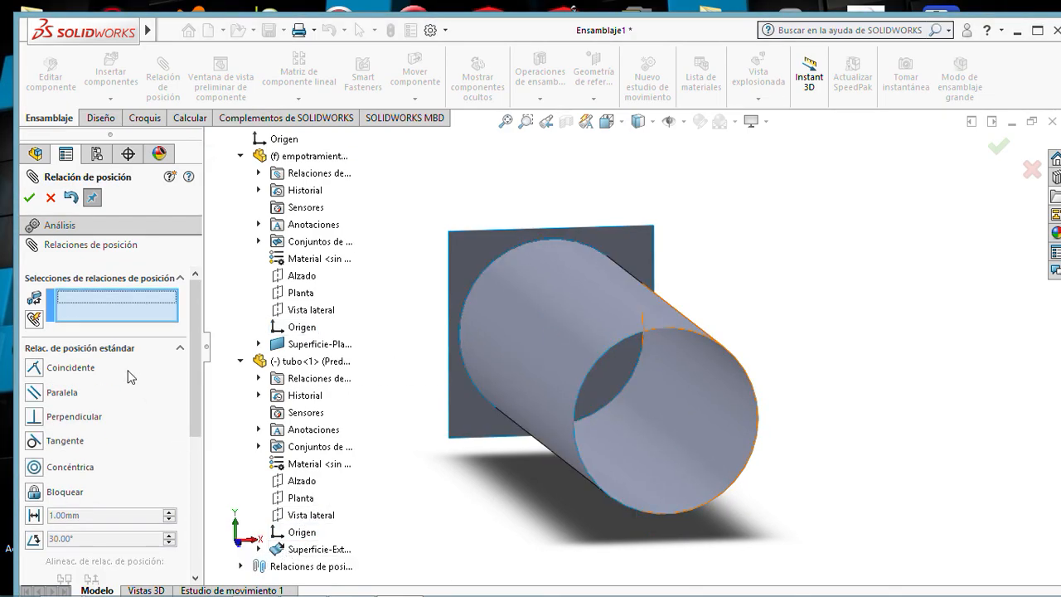
Leave the mate command and test whether the tube can still be moved against the empotramiento plate.
{"action": "left_click", "coordinate": [30, 197]}
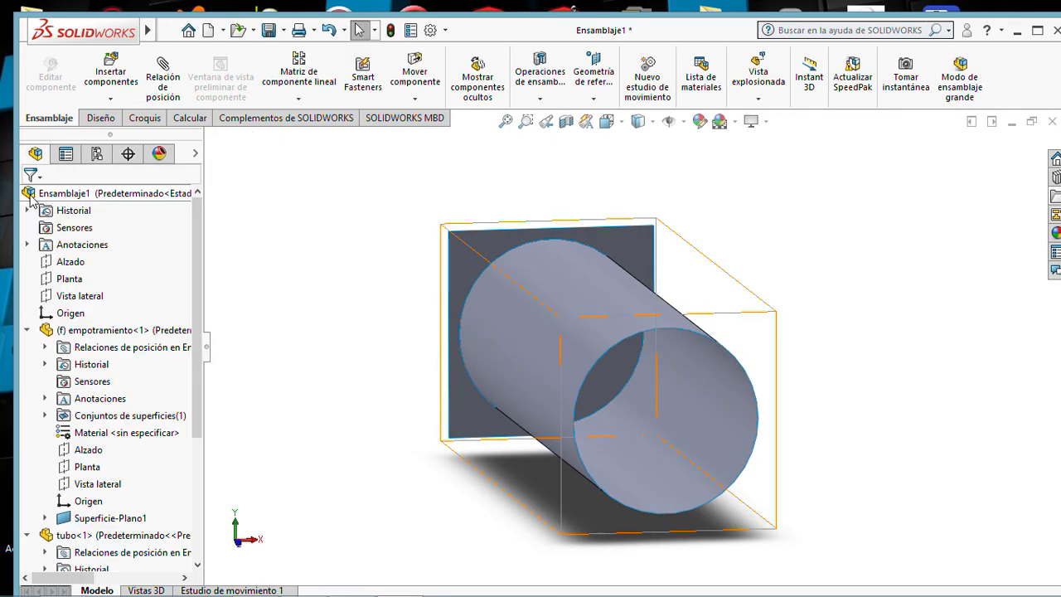
{"action": "scroll", "coordinate": [569, 237], "scroll_direction": "up", "scroll_amount": 2}
{"action": "scroll", "coordinate": [534, 237], "scroll_direction": "down", "scroll_amount": 3}
{"action": "scroll", "coordinate": [472, 232], "scroll_direction": "down", "scroll_amount": 1}
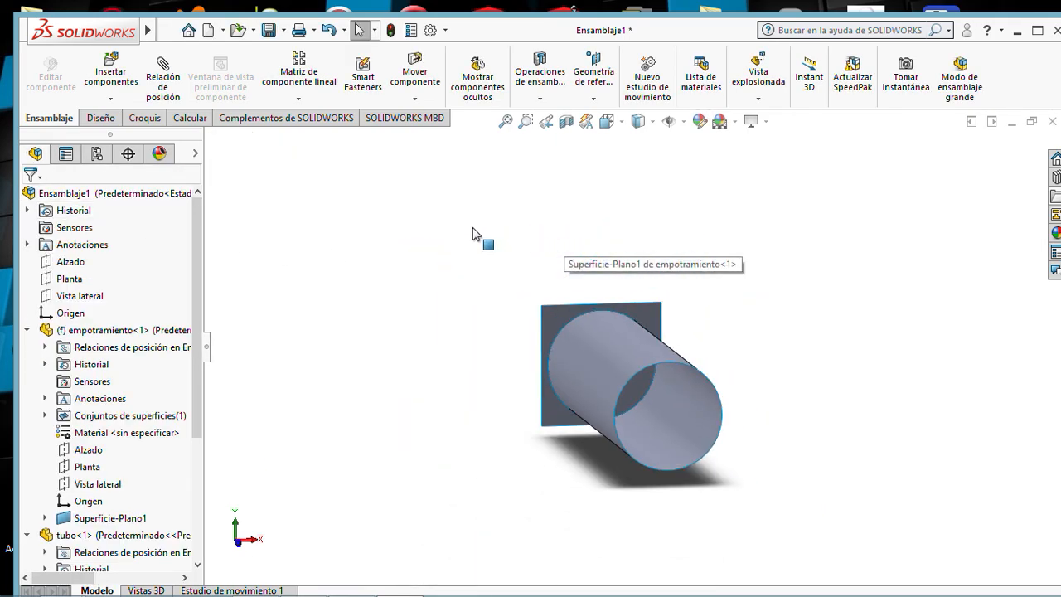
{"action": "left_click_drag", "start_coordinate": [612, 355], "coordinate": [614, 392]}
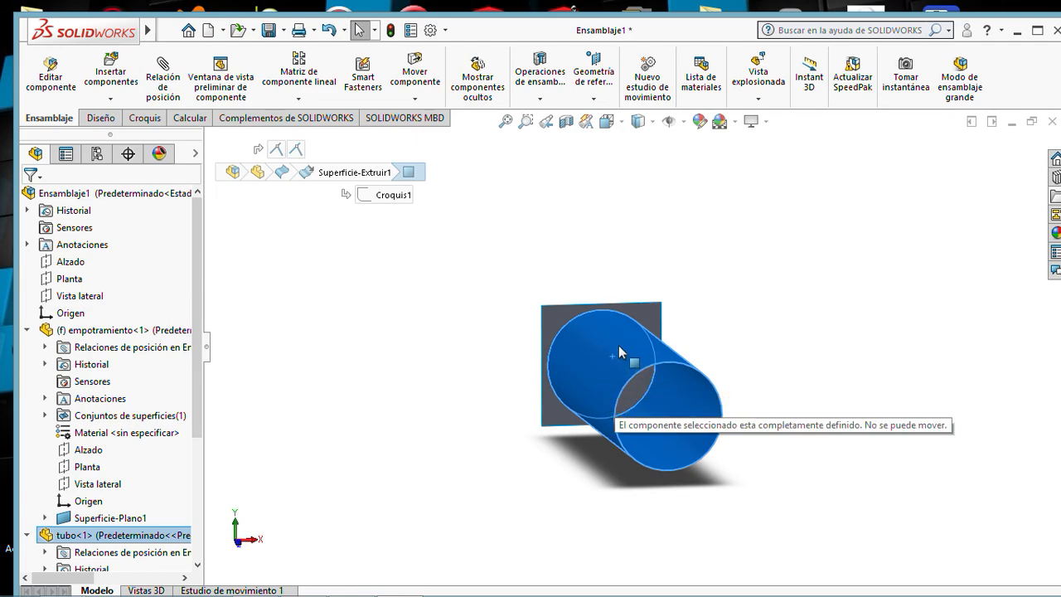
{"action": "scroll", "coordinate": [503, 342], "scroll_direction": "down", "scroll_amount": 2}
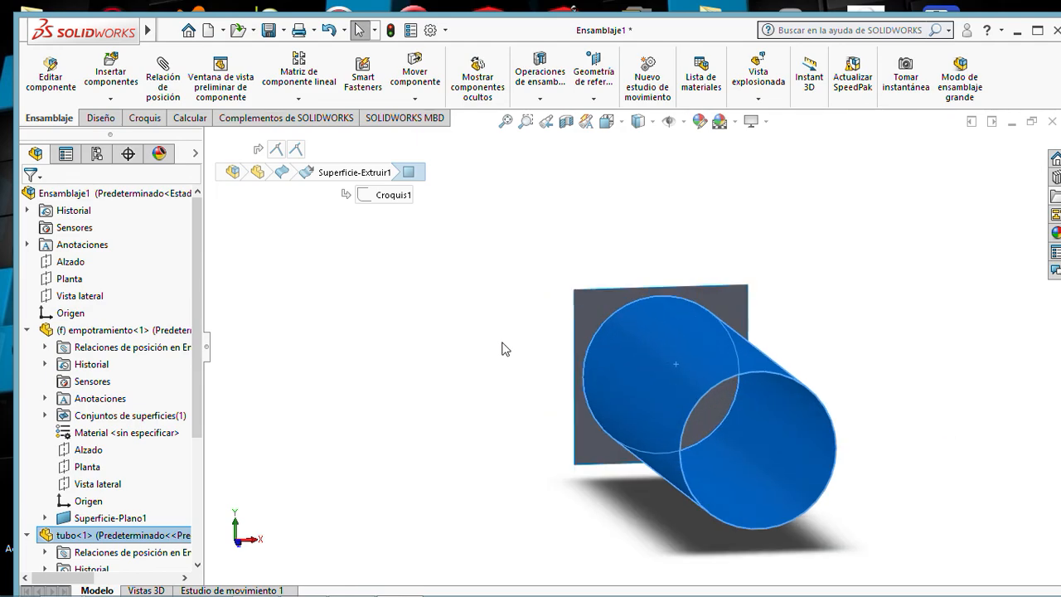
{"action": "scroll", "coordinate": [507, 339], "scroll_direction": "up", "scroll_amount": 1}
{"action": "left_click", "coordinate": [523, 289]}
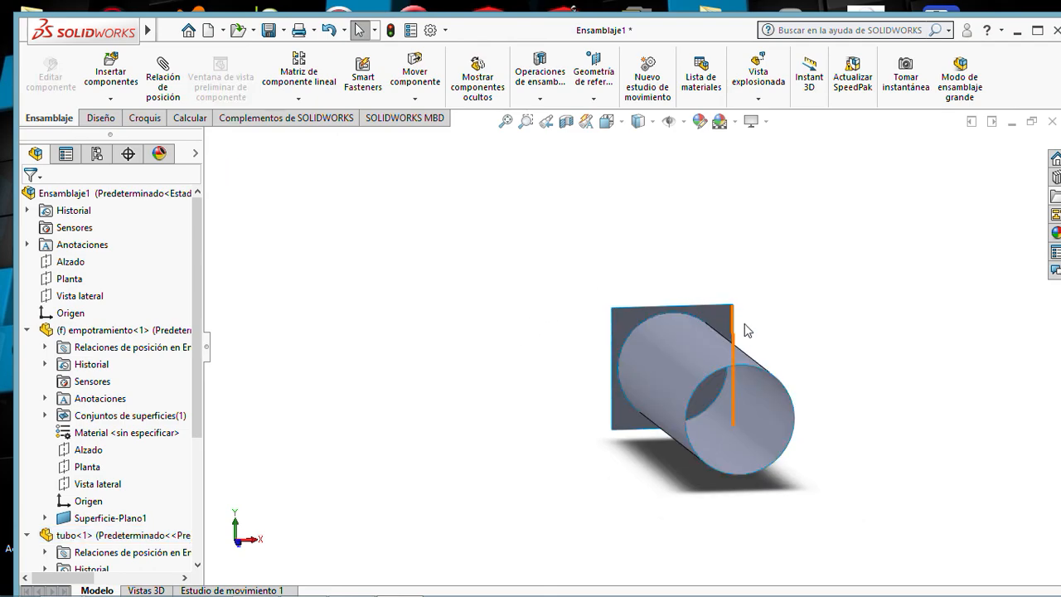
Insert the brazo part from the solda indire folder and place it in front of the tube's free end.
{"action": "scroll", "coordinate": [757, 326], "scroll_direction": "up", "scroll_amount": 1}
{"action": "mouse_move", "coordinate": [758, 326]}
{"action": "middle_mouse_down"}
{"action": "mouse_move", "coordinate": [722, 295]}
{"action": "mouse_move", "coordinate": [760, 316]}
{"action": "middle_mouse_up"}
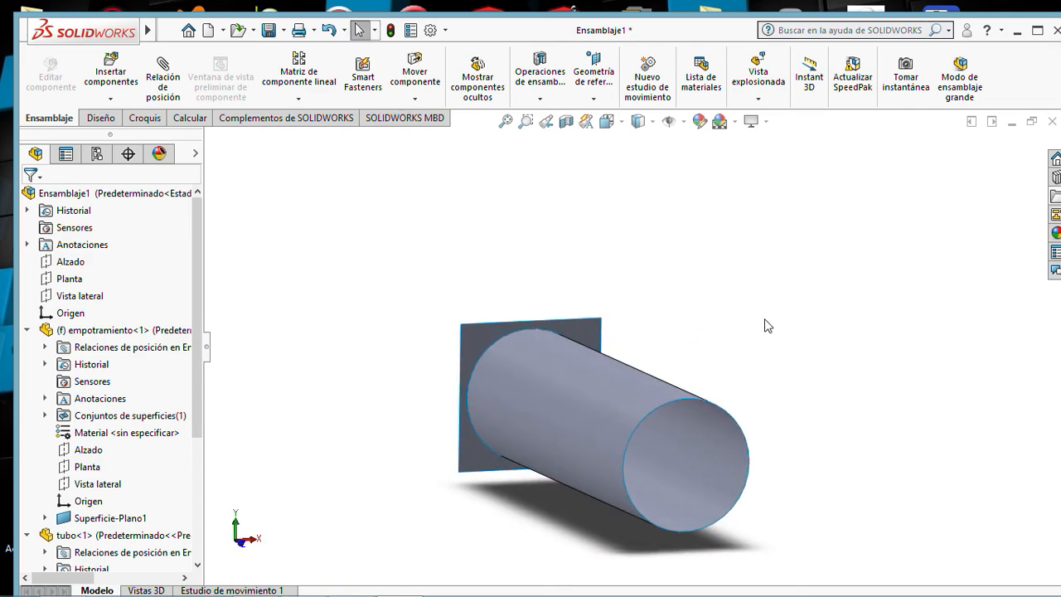
{"action": "scroll", "coordinate": [755, 323], "scroll_direction": "up", "scroll_amount": 1}
{"action": "scroll", "coordinate": [718, 315], "scroll_direction": "up", "scroll_amount": 1}
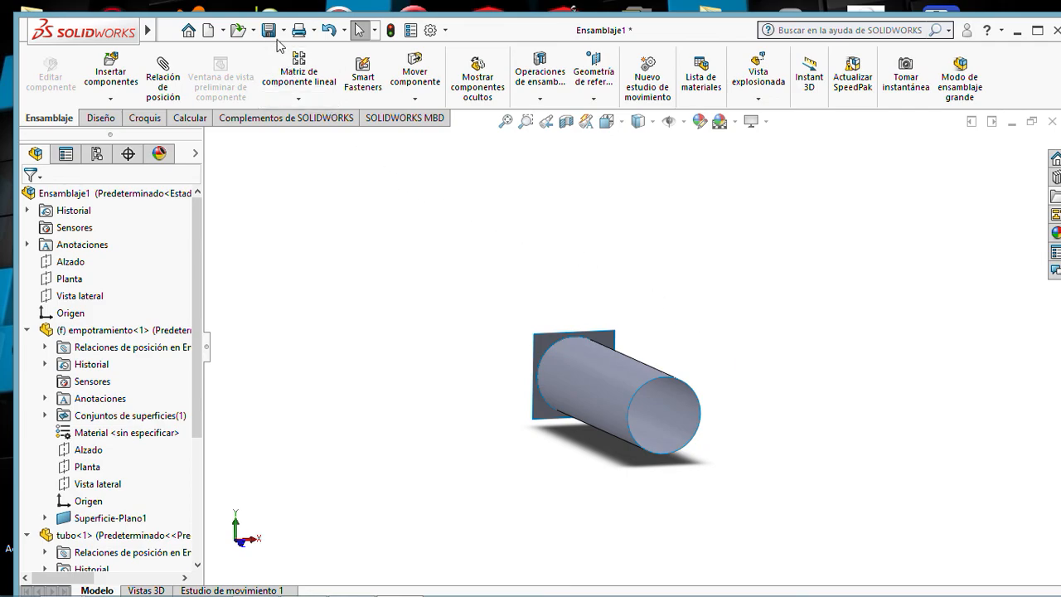
{"action": "left_click", "coordinate": [112, 75]}
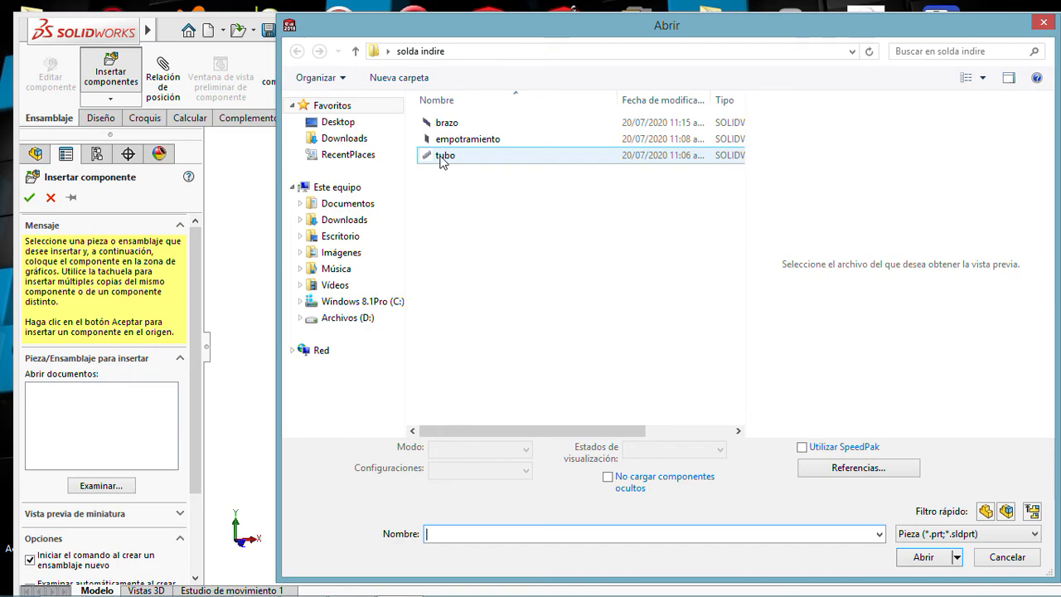
{"action": "left_click", "coordinate": [427, 122]}
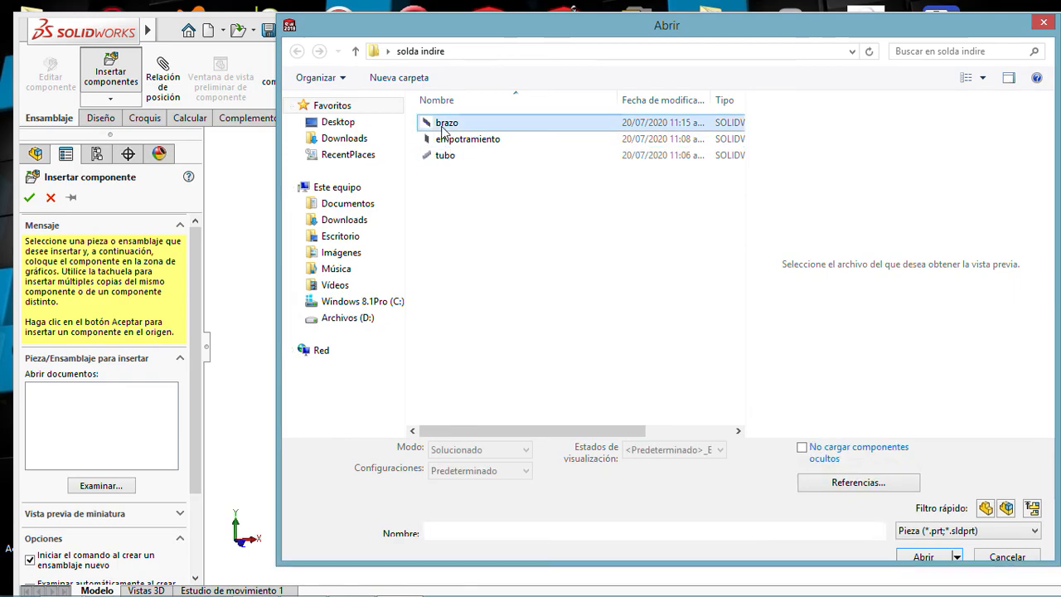
{"action": "left_click", "coordinate": [945, 547]}
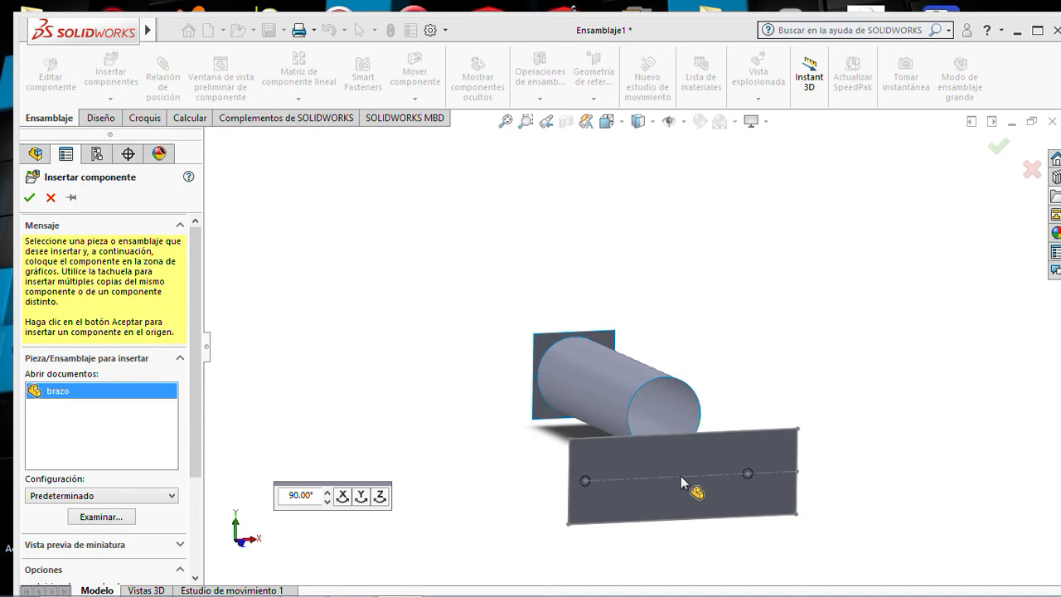
{"action": "left_click", "coordinate": [680, 476]}
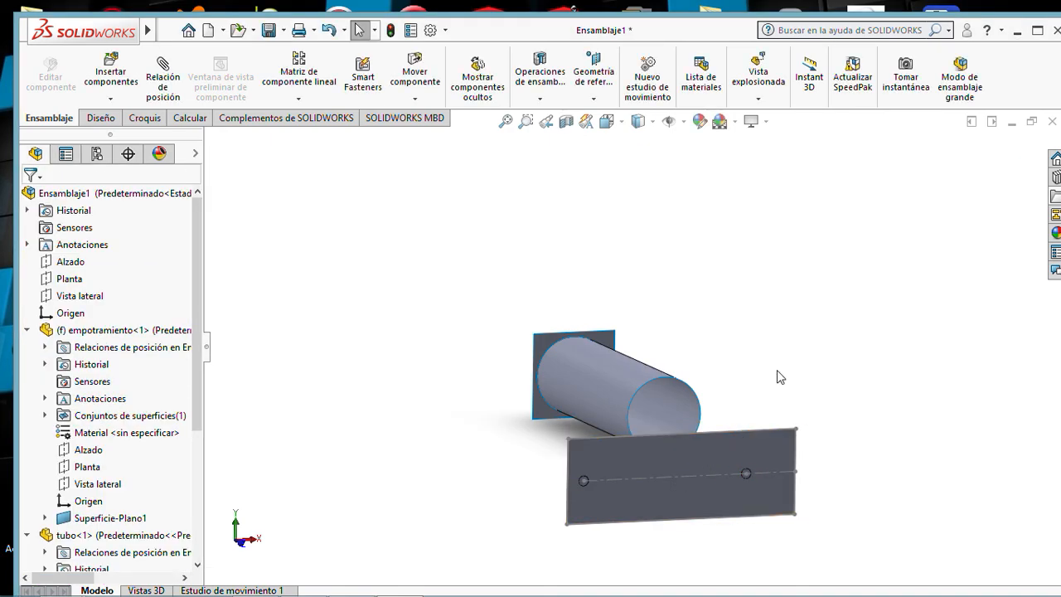
{"action": "middle_click_drag", "start_coordinate": [794, 348], "coordinate": [781, 355]}
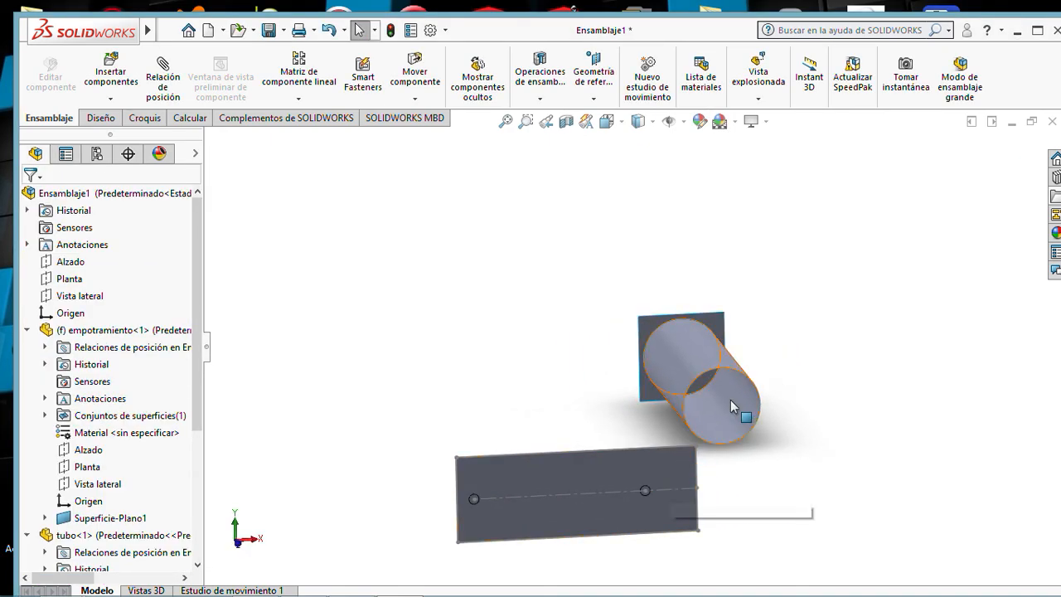
{"action": "left_click", "coordinate": [735, 426]}
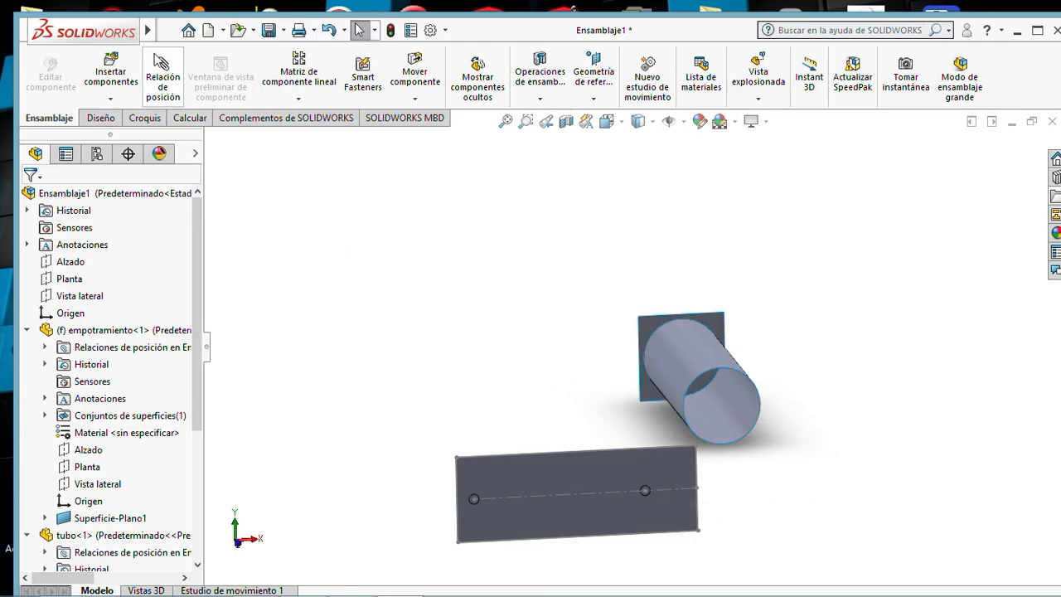
{"action": "left_click", "coordinate": [161, 73]}
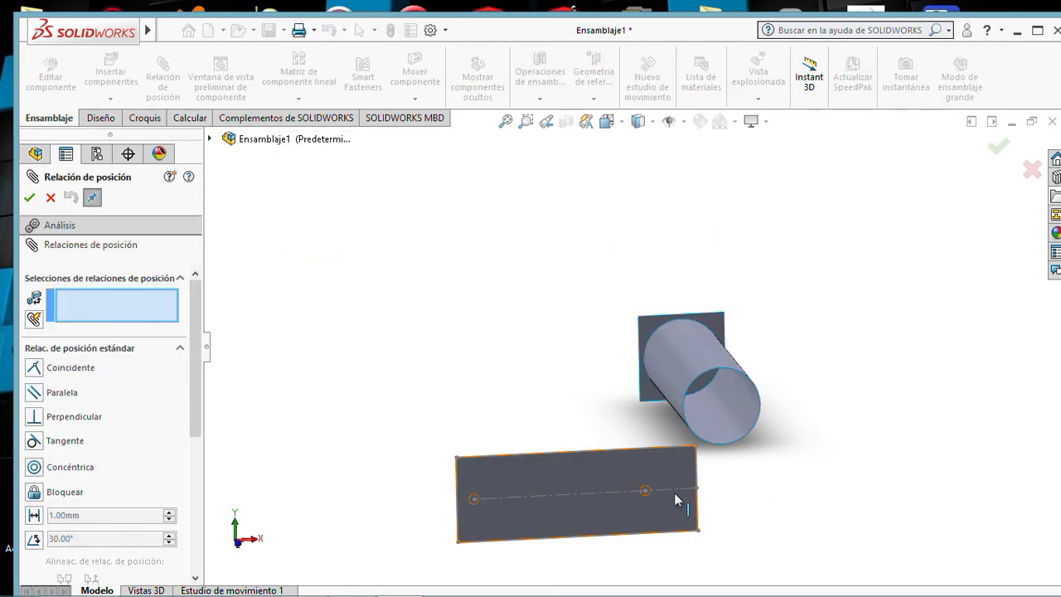
{"action": "scroll", "coordinate": [674, 492], "scroll_direction": "down", "scroll_amount": 3}
{"action": "scroll", "coordinate": [659, 485], "scroll_direction": "down", "scroll_amount": 4}
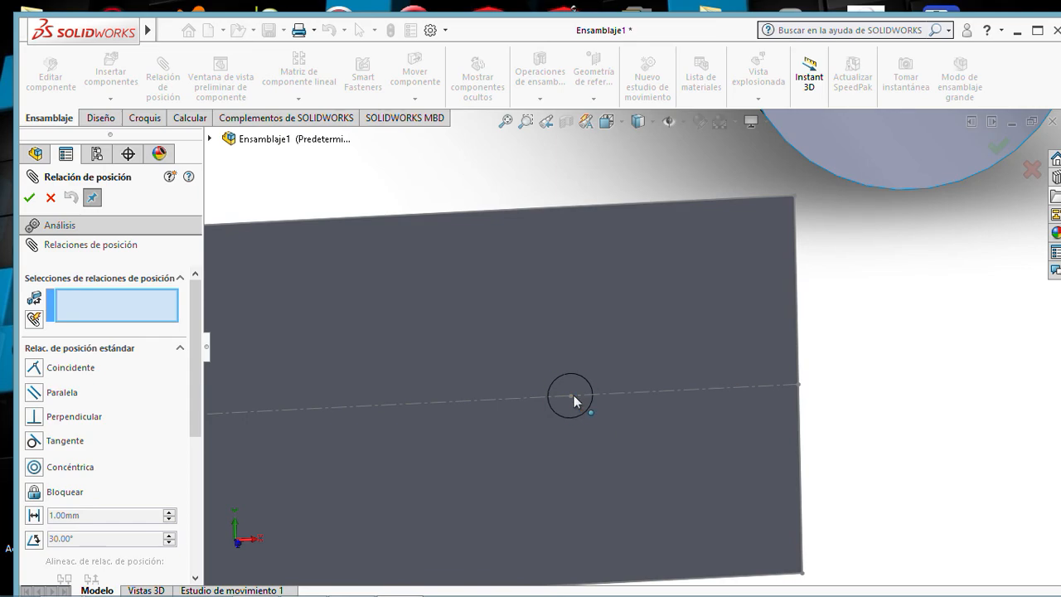
{"action": "left_click", "coordinate": [572, 398]}
{"action": "scroll", "coordinate": [586, 403], "scroll_direction": "up", "scroll_amount": 5}
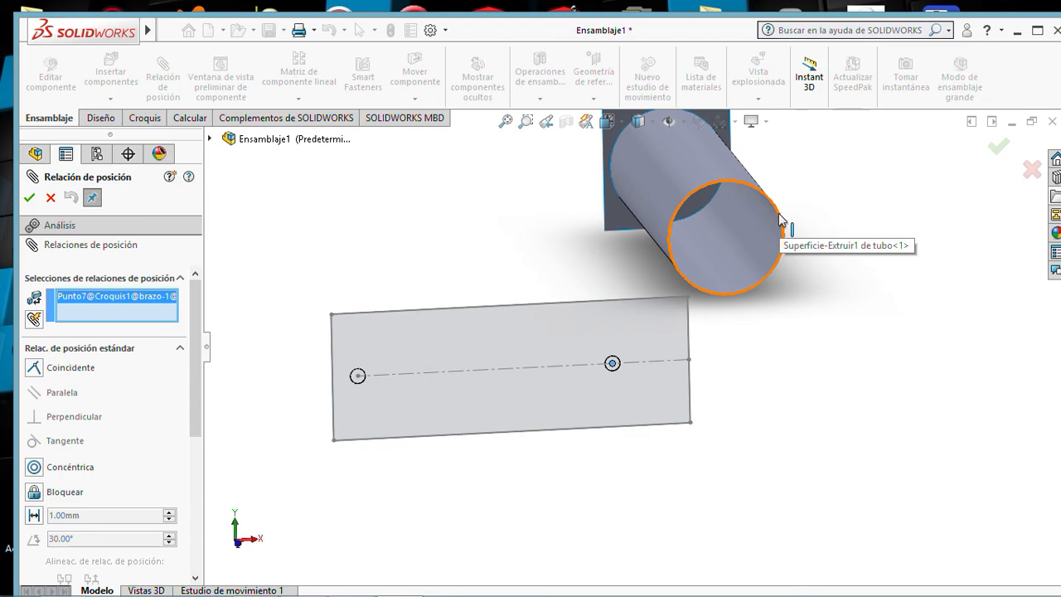
{"action": "left_click", "coordinate": [780, 219]}
{"action": "middle_click_drag", "start_coordinate": [757, 261], "coordinate": [722, 299]}
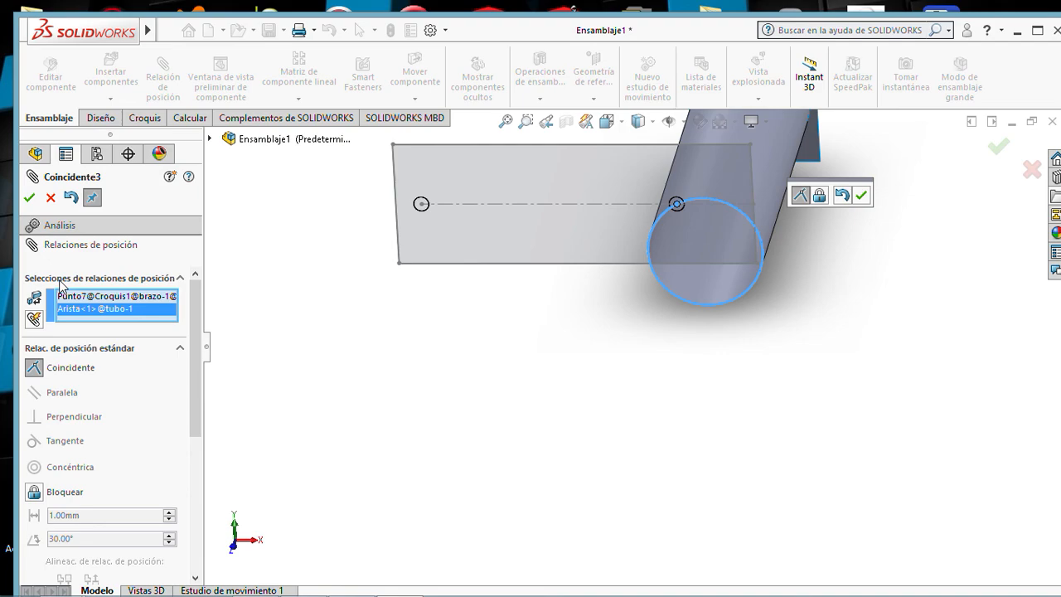
{"action": "mouse_move", "coordinate": [192, 368]}
{"action": "left_mouse_down"}
{"action": "mouse_move", "coordinate": [193, 453]}
{"action": "mouse_move", "coordinate": [203, 358]}
{"action": "left_mouse_up"}
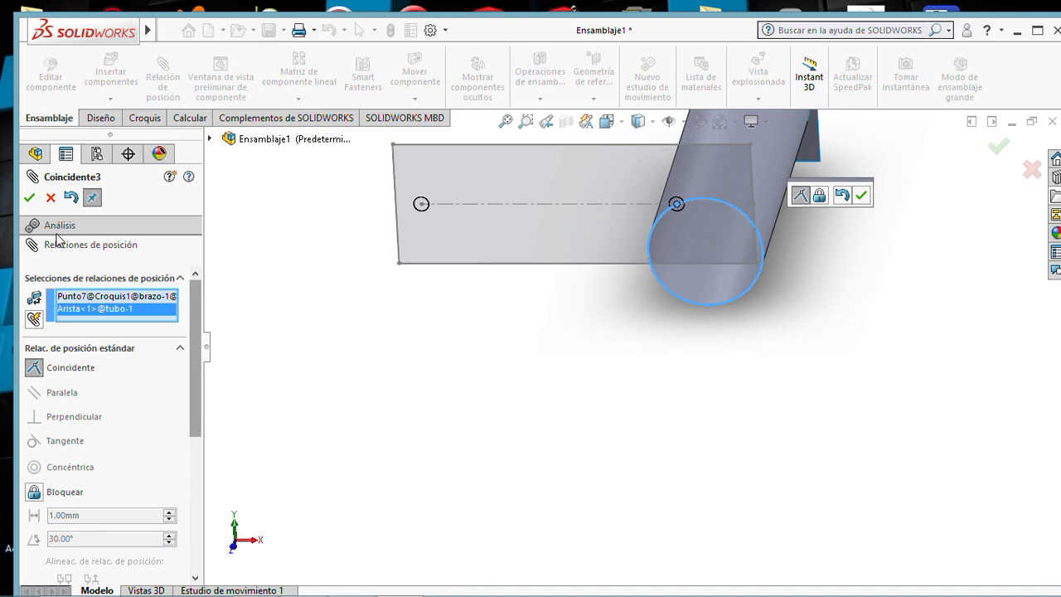
{"action": "left_click", "coordinate": [51, 197]}
{"action": "left_click", "coordinate": [51, 198]}
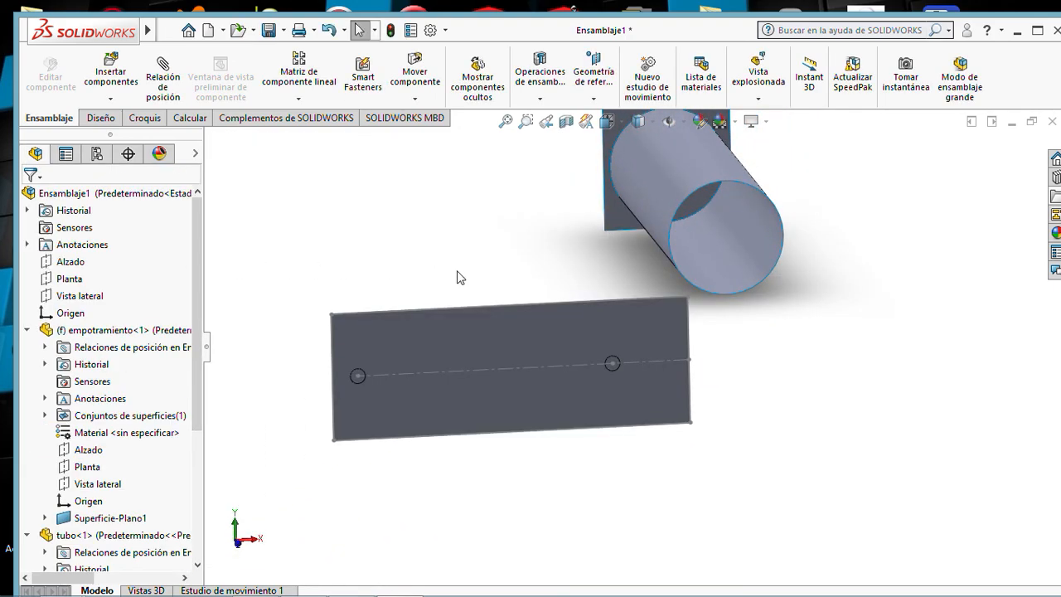
Add a concentric mate between the tube's free end edge and the brazo hole nearer the tube.
{"action": "left_click", "coordinate": [703, 196]}
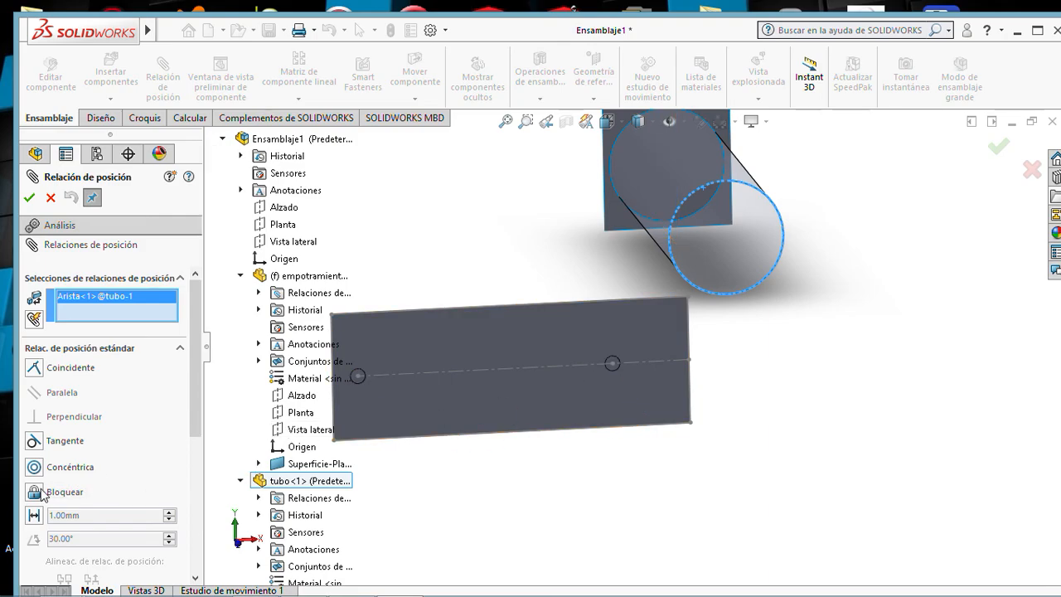
{"action": "left_click", "coordinate": [615, 368]}
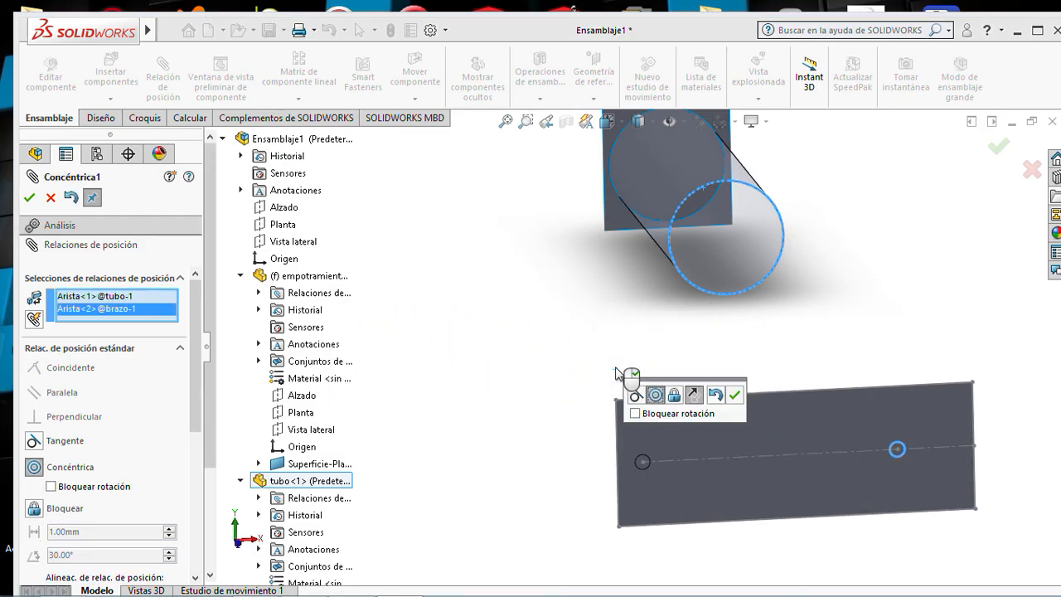
{"action": "left_click", "coordinate": [735, 395]}
Add a coincident mate between the tube's free end edge and the brazo's flat face, and leave the mate command.
{"action": "middle_click_drag", "start_coordinate": [796, 346], "coordinate": [788, 323]}
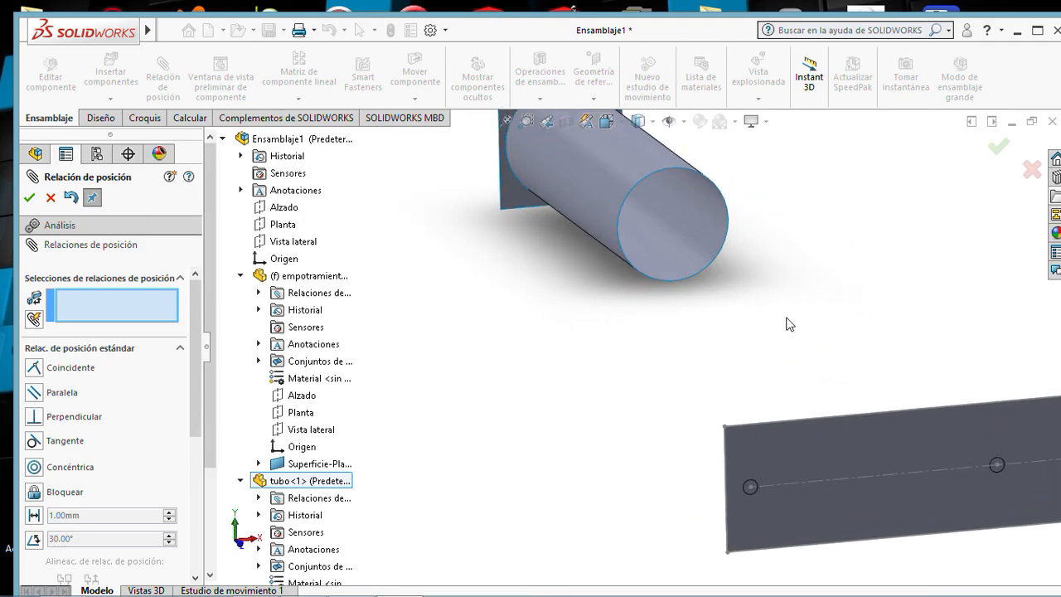
{"action": "left_click", "coordinate": [727, 205]}
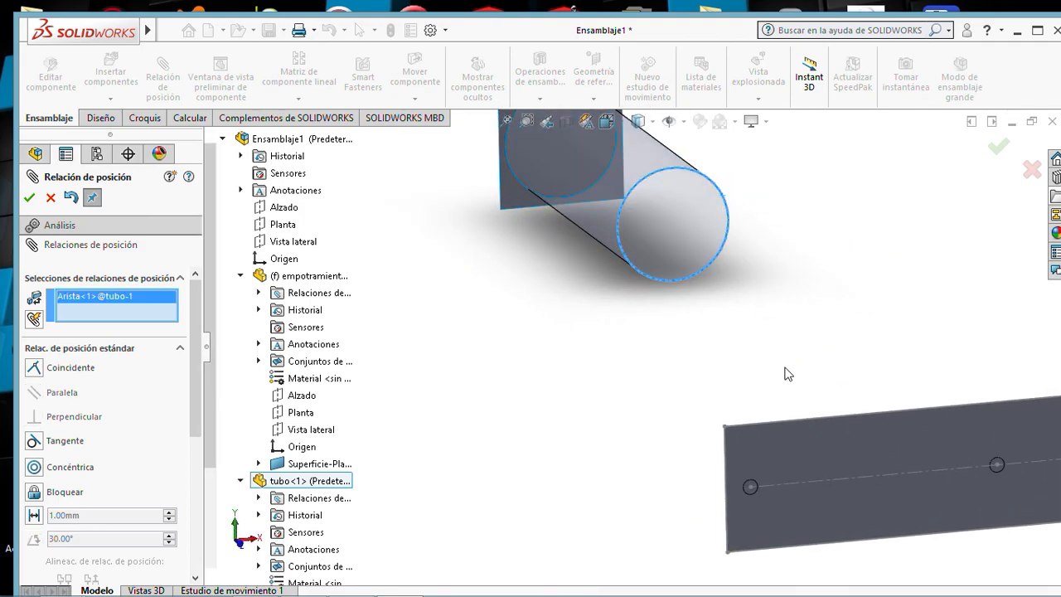
{"action": "key", "text": "f"}
{"action": "middle_click_drag", "start_coordinate": [781, 375], "coordinate": [901, 437]}
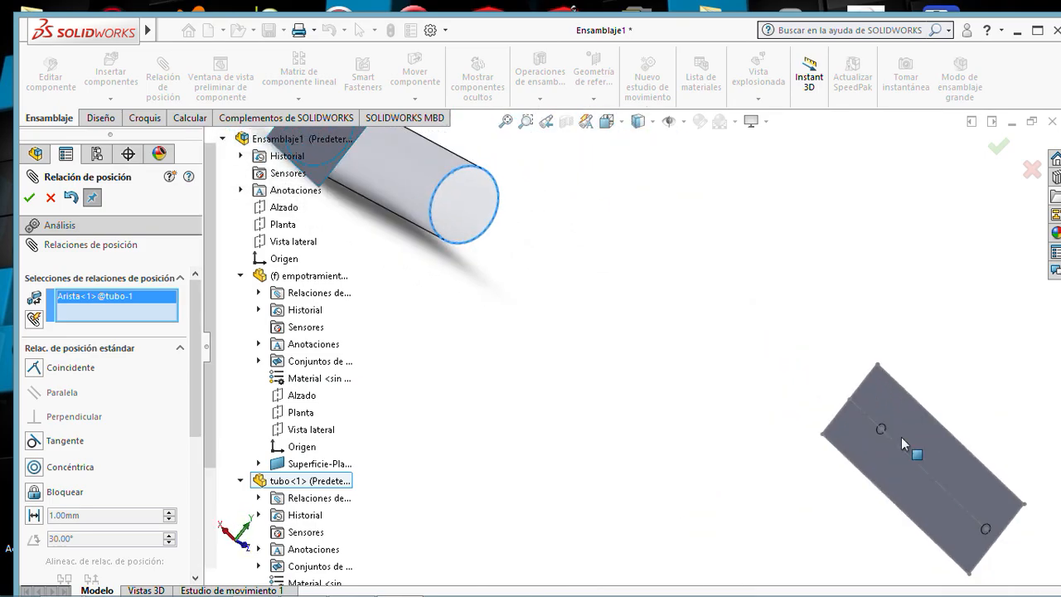
{"action": "left_click", "coordinate": [905, 430]}
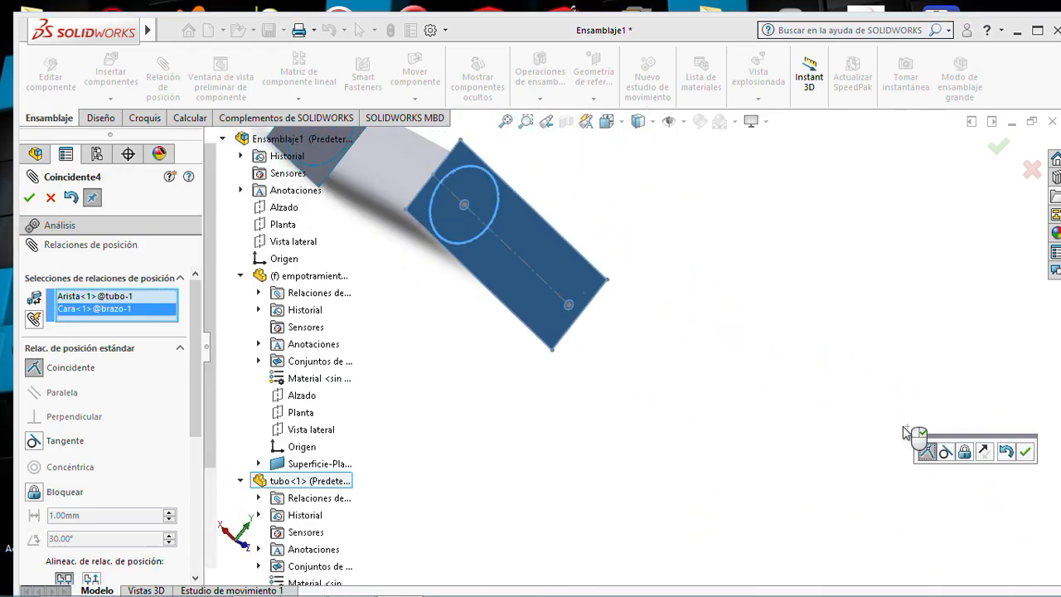
{"action": "left_click", "coordinate": [31, 199]}
{"action": "left_click", "coordinate": [31, 198]}
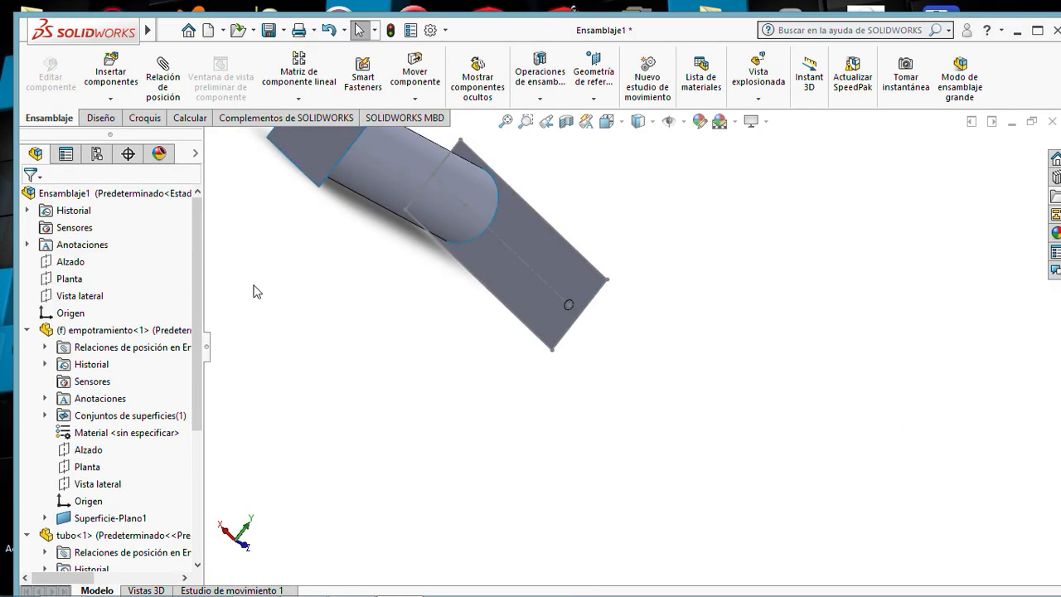
Swing the brazo about the tube's axis to test its remaining freedom of movement.
{"action": "middle_click_drag", "start_coordinate": [431, 381], "coordinate": [259, 346]}
{"action": "left_click_drag", "start_coordinate": [335, 220], "coordinate": [379, 230]}
{"action": "scroll", "coordinate": [467, 312], "scroll_direction": "up", "scroll_amount": 3}
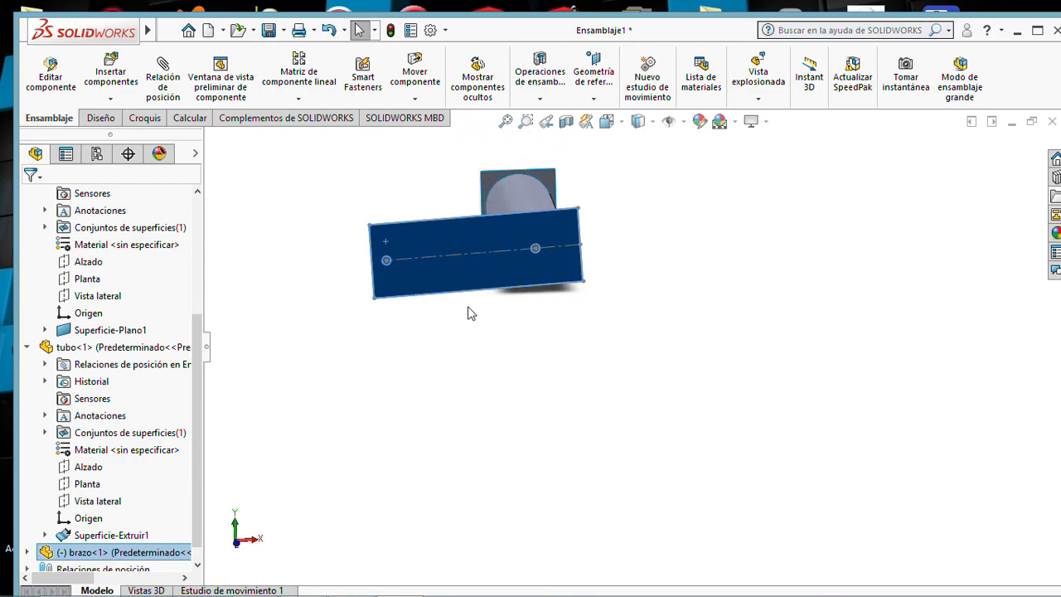
{"action": "left_click", "coordinate": [471, 183]}
Add a parallel mate between the upper edge of the empotramiento plate and the brazo's upper long edge, and leave the mate command.
{"action": "left_click", "coordinate": [169, 72]}
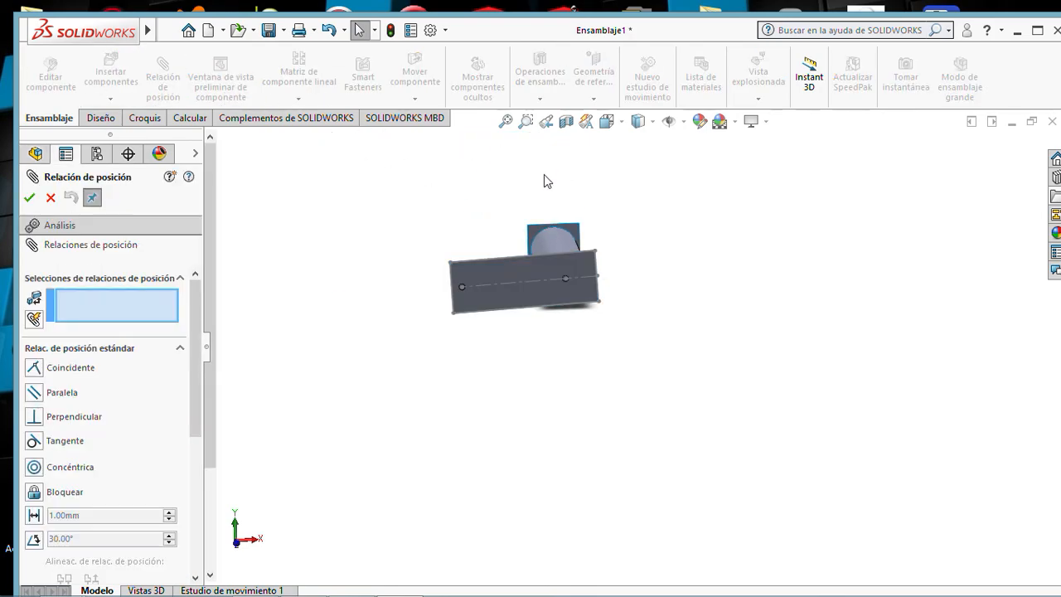
{"action": "scroll", "coordinate": [556, 199], "scroll_direction": "down", "scroll_amount": 4}
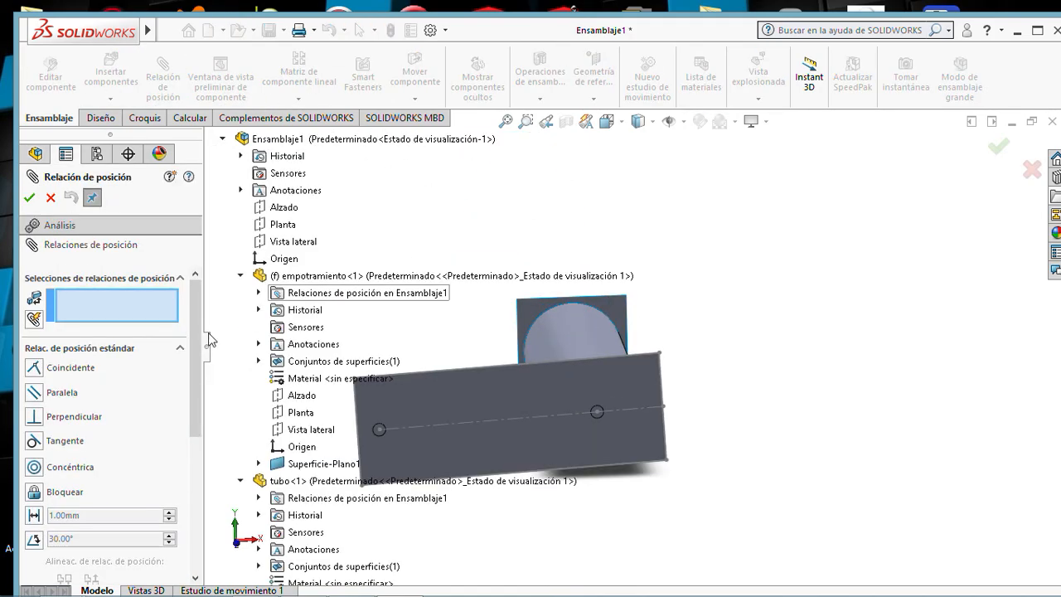
{"action": "left_click", "coordinate": [35, 394]}
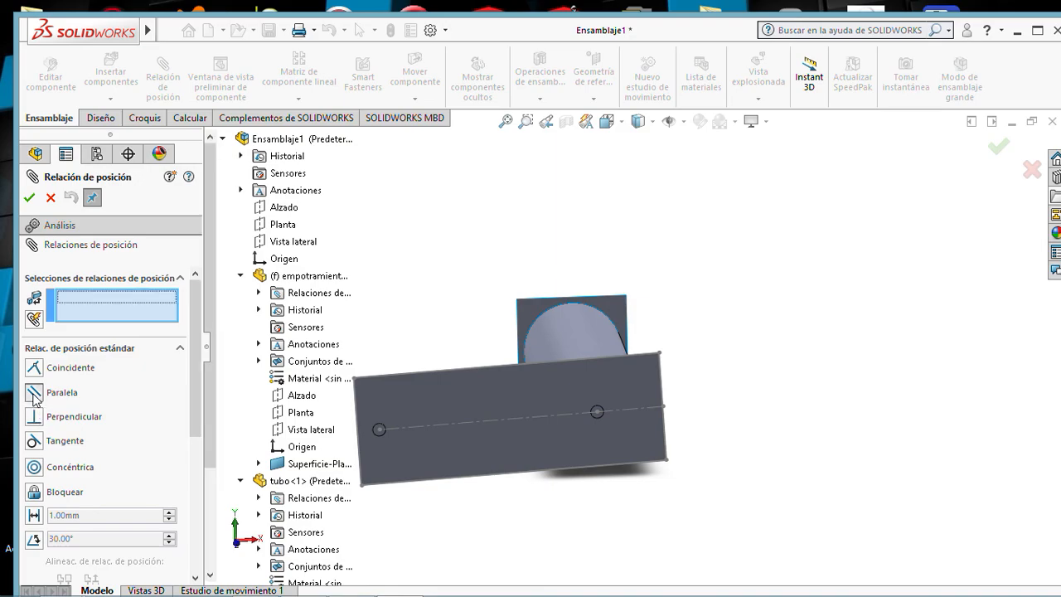
{"action": "left_click", "coordinate": [559, 299]}
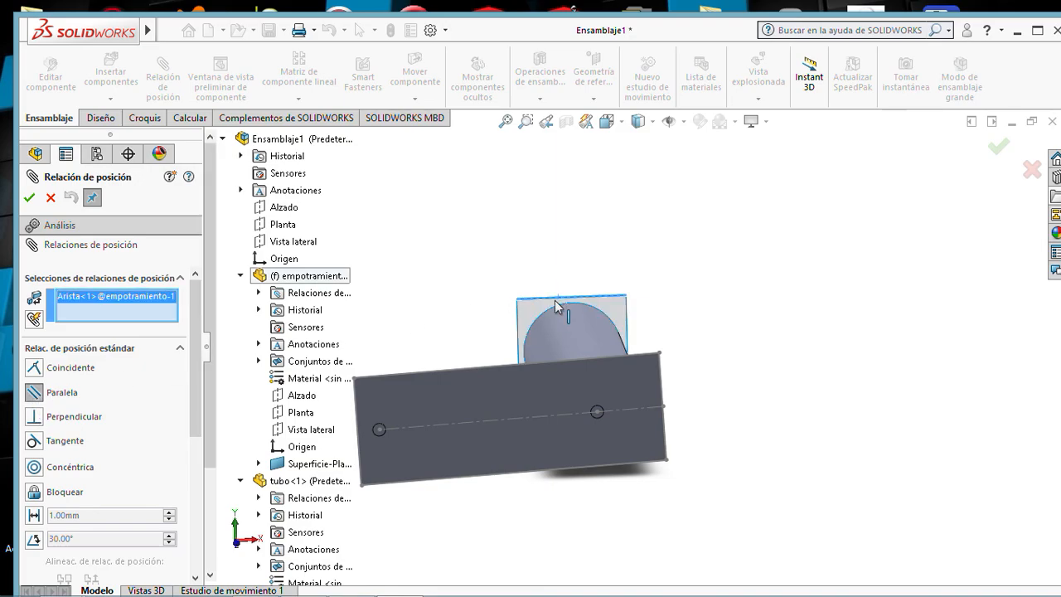
{"action": "left_click", "coordinate": [482, 366]}
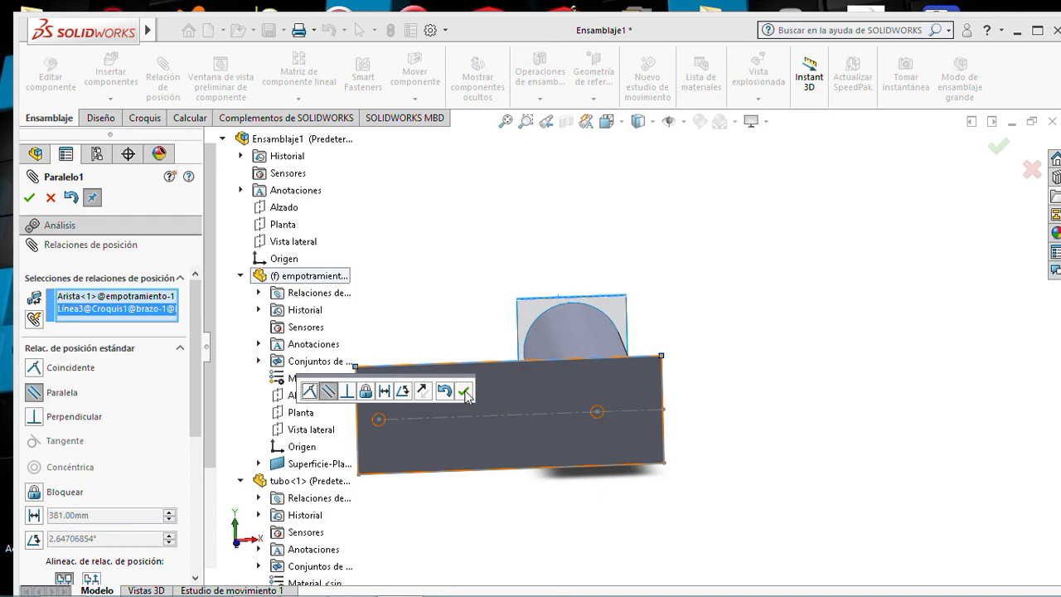
{"action": "left_click", "coordinate": [465, 392]}
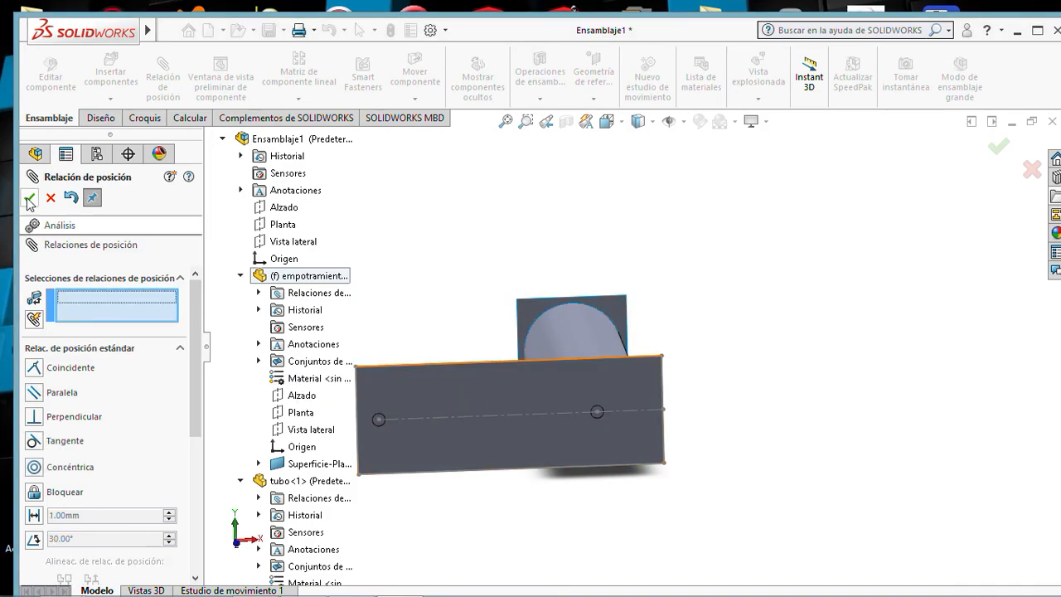
{"action": "left_click", "coordinate": [29, 200]}
Test whether the brazo can still be moved, and inspect the mated assembly from another angle.
{"action": "left_click_drag", "start_coordinate": [458, 381], "coordinate": [471, 349]}
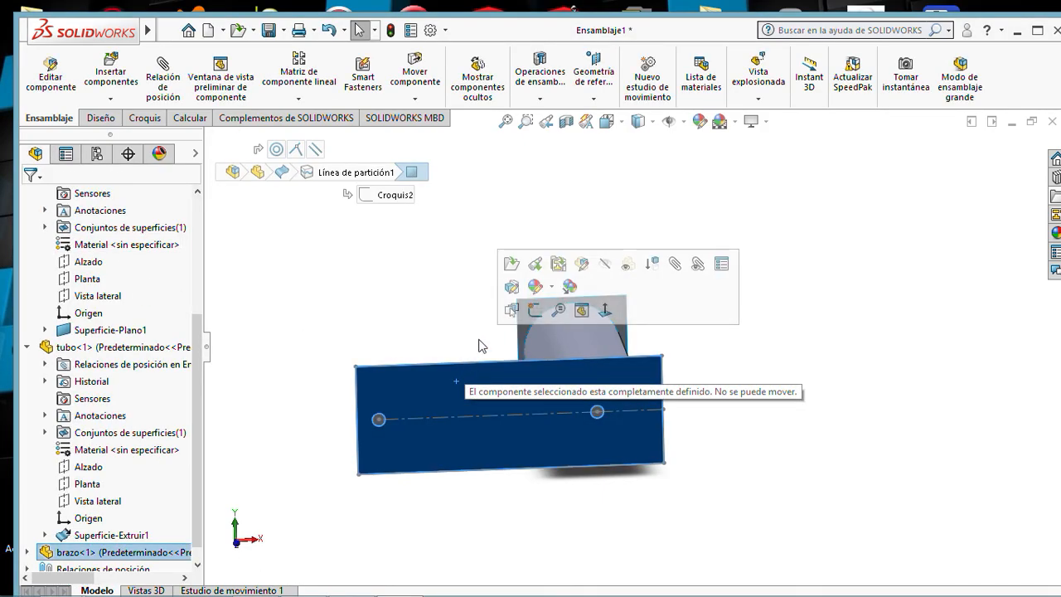
{"action": "left_click", "coordinate": [826, 270]}
{"action": "middle_click_drag", "start_coordinate": [802, 315], "coordinate": [794, 259]}
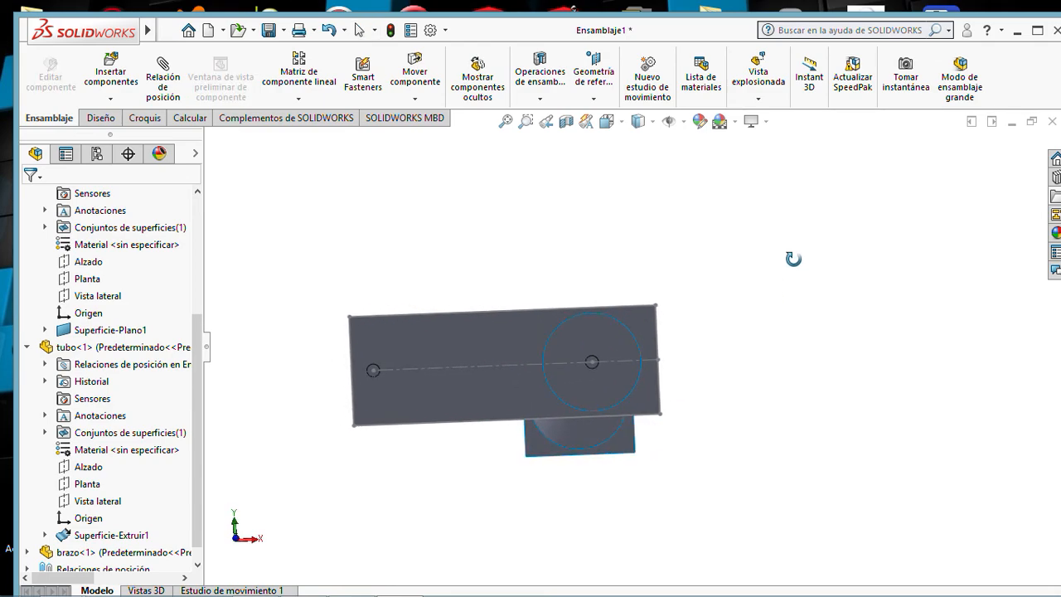
Save the assembly as "solda indi y comb" in the solda indire folder.
{"action": "left_click_drag", "start_coordinate": [433, 407], "coordinate": [427, 421]}
{"action": "left_click", "coordinate": [419, 474]}
{"action": "mouse_move", "coordinate": [418, 474]}
{"action": "middle_mouse_down"}
{"action": "mouse_move", "coordinate": [445, 478]}
{"action": "mouse_move", "coordinate": [507, 524]}
{"action": "mouse_move", "coordinate": [476, 552]}
{"action": "mouse_move", "coordinate": [417, 568]}
{"action": "mouse_move", "coordinate": [615, 591]}
{"action": "mouse_move", "coordinate": [486, 544]}
{"action": "mouse_move", "coordinate": [410, 453]}
{"action": "mouse_move", "coordinate": [413, 476]}
{"action": "middle_mouse_up"}
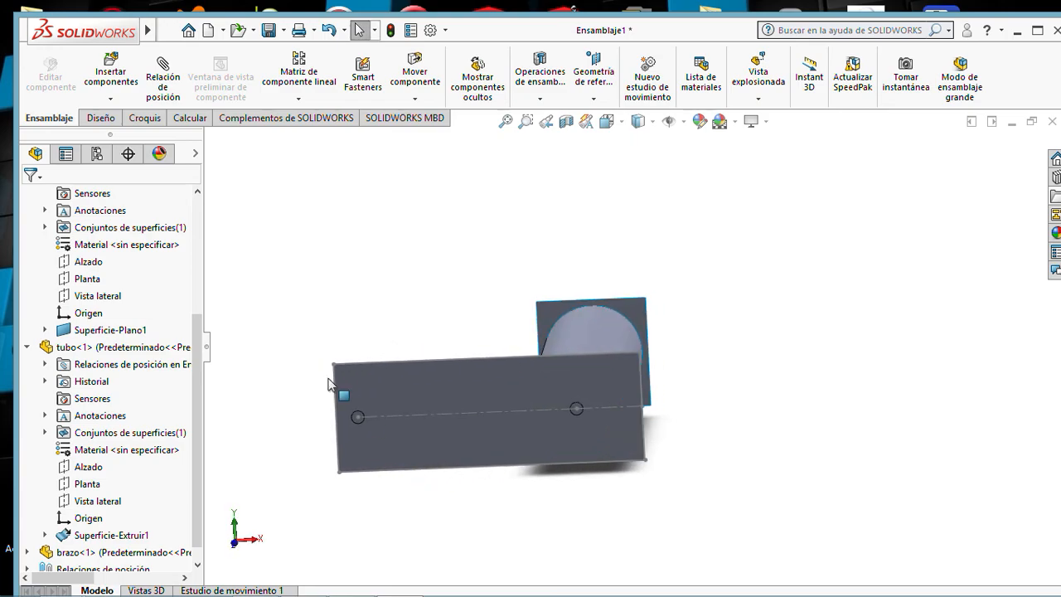
{"action": "left_click", "coordinate": [269, 31]}
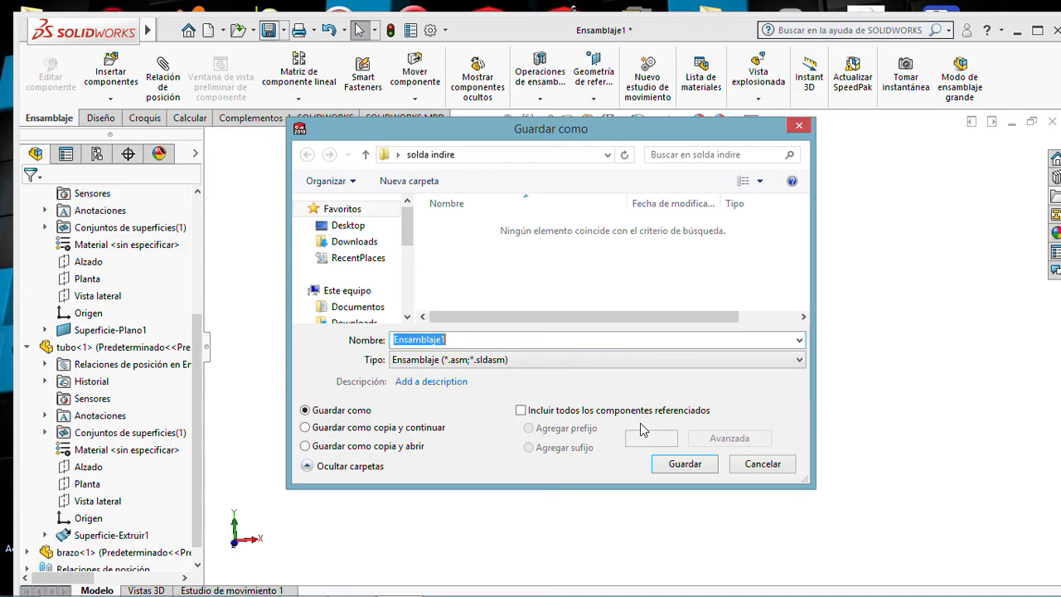
{"action": "type", "text": "solda indi y comb"}
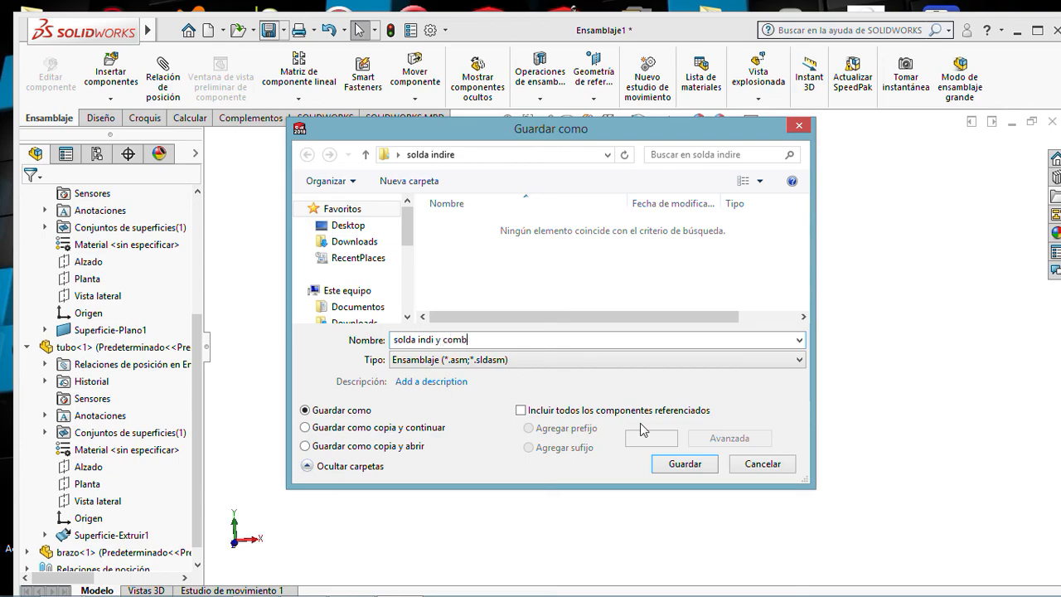
{"action": "left_click", "coordinate": [685, 464]}
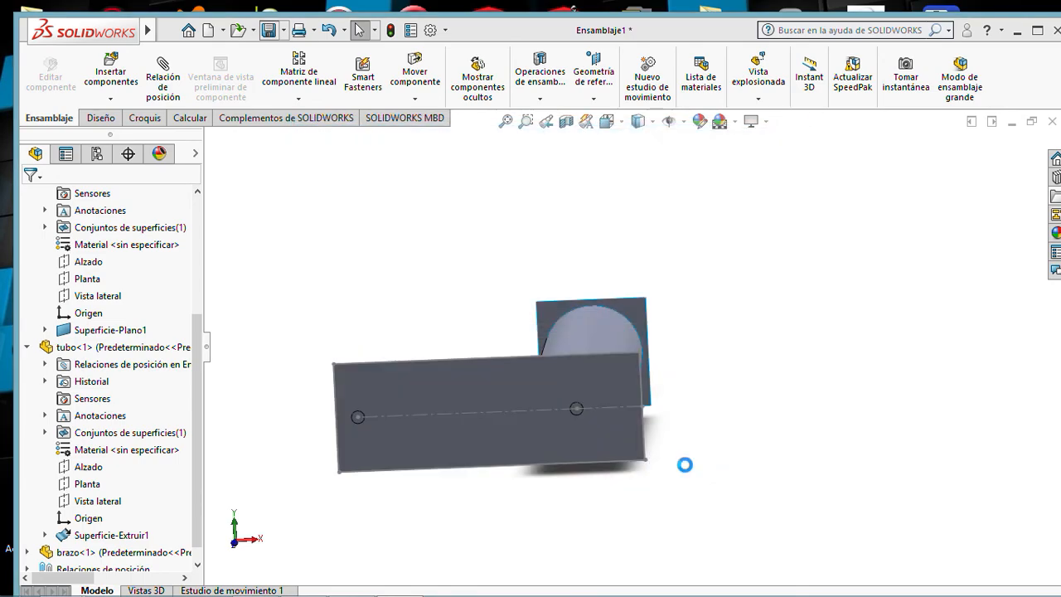
Enable the SOLIDWORKS Simulation add-in for the assembly.
{"action": "middle_click_drag", "start_coordinate": [577, 302], "coordinate": [319, 298]}
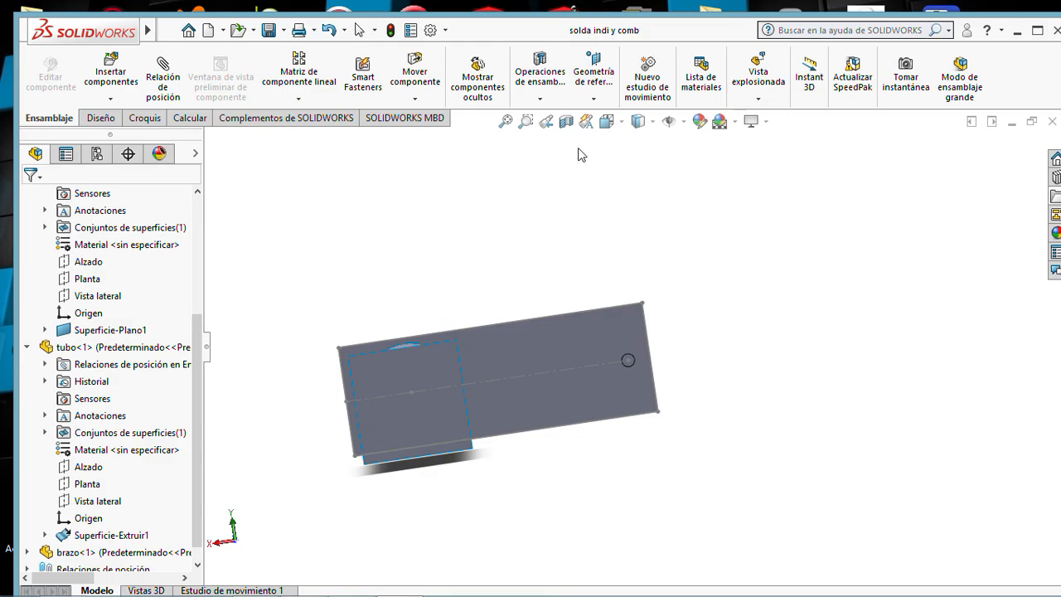
{"action": "left_click", "coordinate": [617, 124]}
{"action": "left_click", "coordinate": [471, 370]}
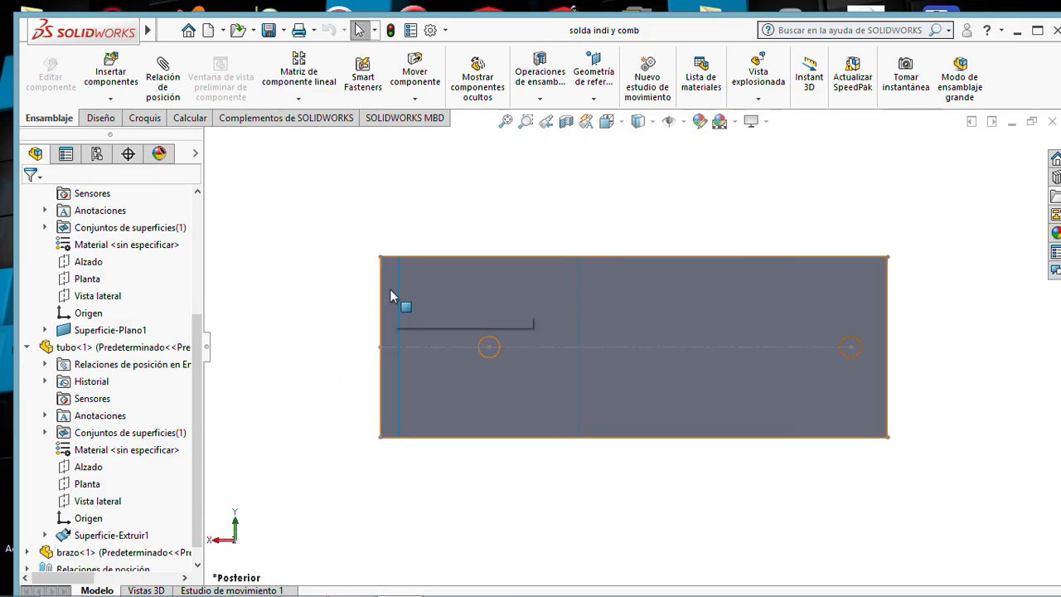
{"action": "middle_click_drag", "start_coordinate": [323, 311], "coordinate": [496, 395]}
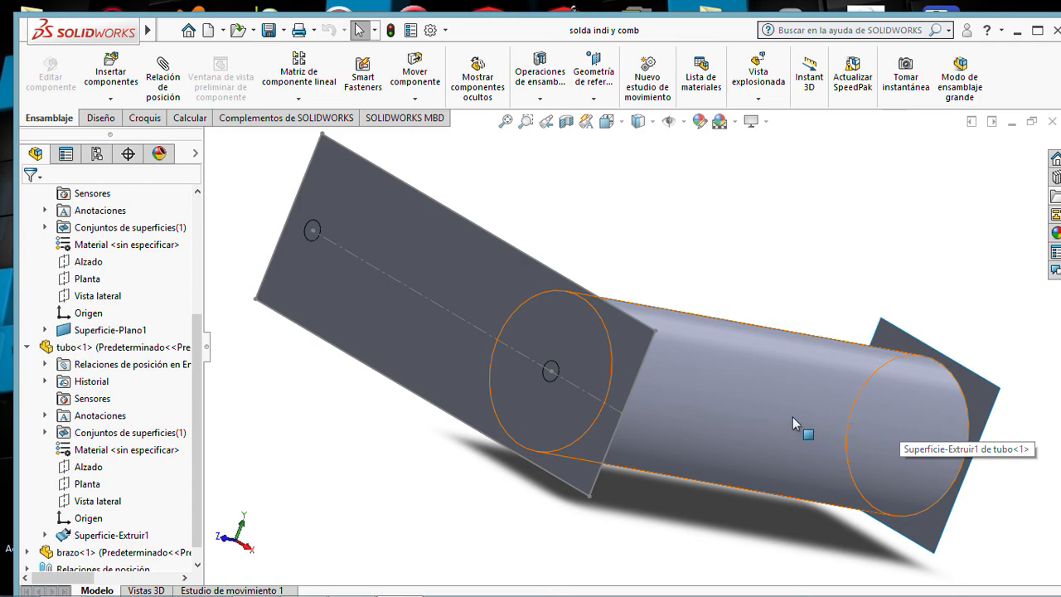
{"action": "middle_click_drag", "start_coordinate": [784, 375], "coordinate": [829, 348]}
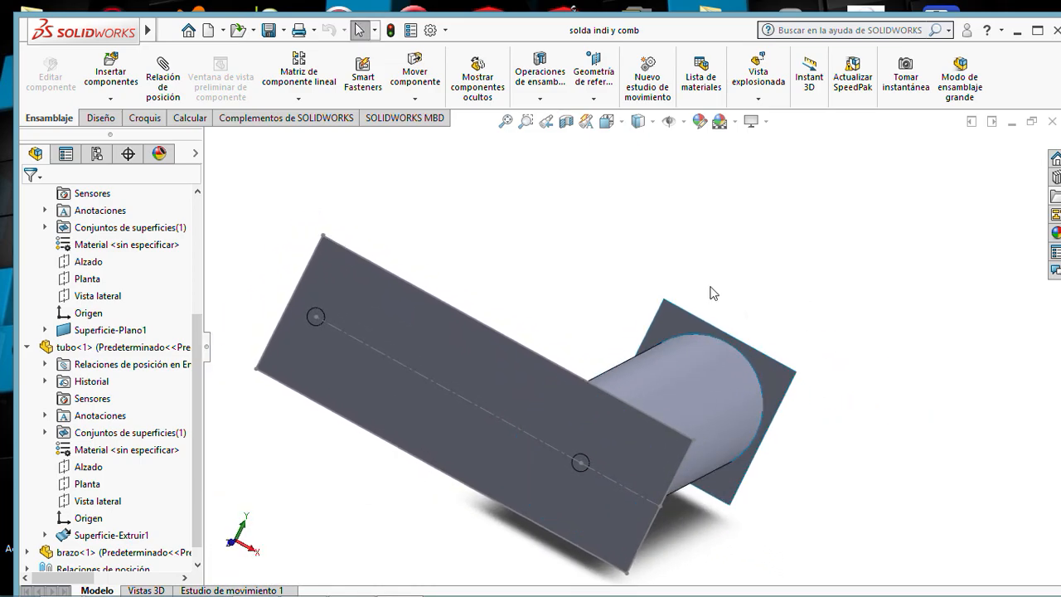
{"action": "left_click", "coordinate": [284, 118]}
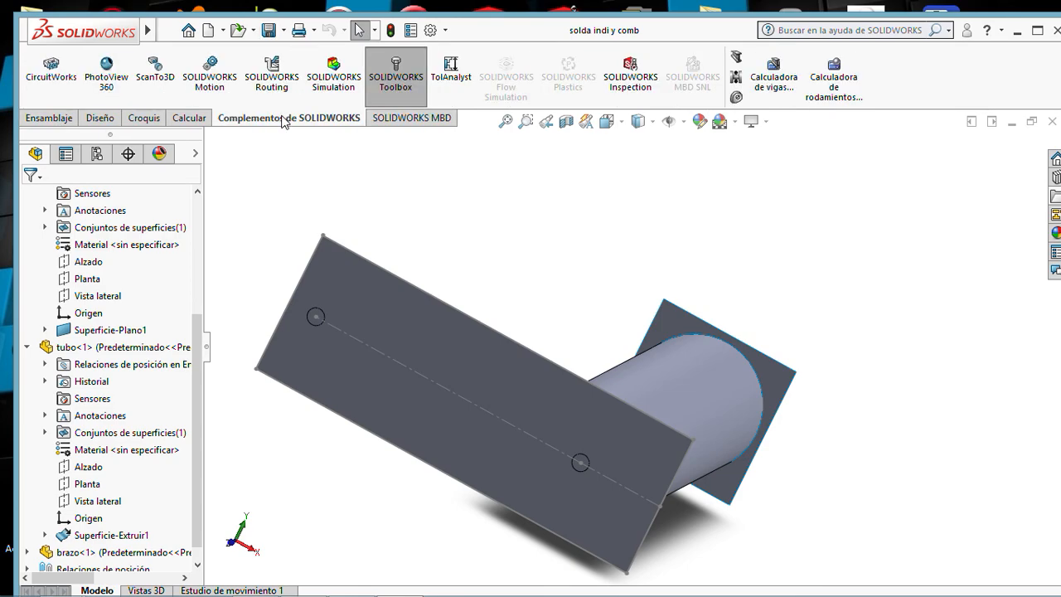
{"action": "left_click", "coordinate": [340, 71]}
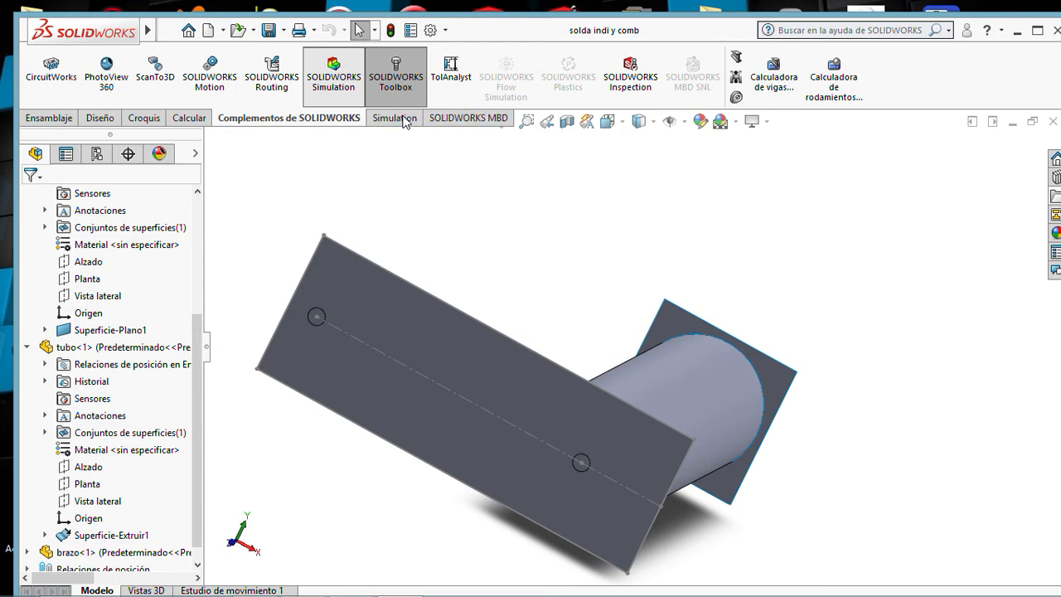
Create a new static analysis (Análisis estático) study for the assembly, keeping the default name and leaving the 2D simplification off.
{"action": "left_click", "coordinate": [405, 118]}
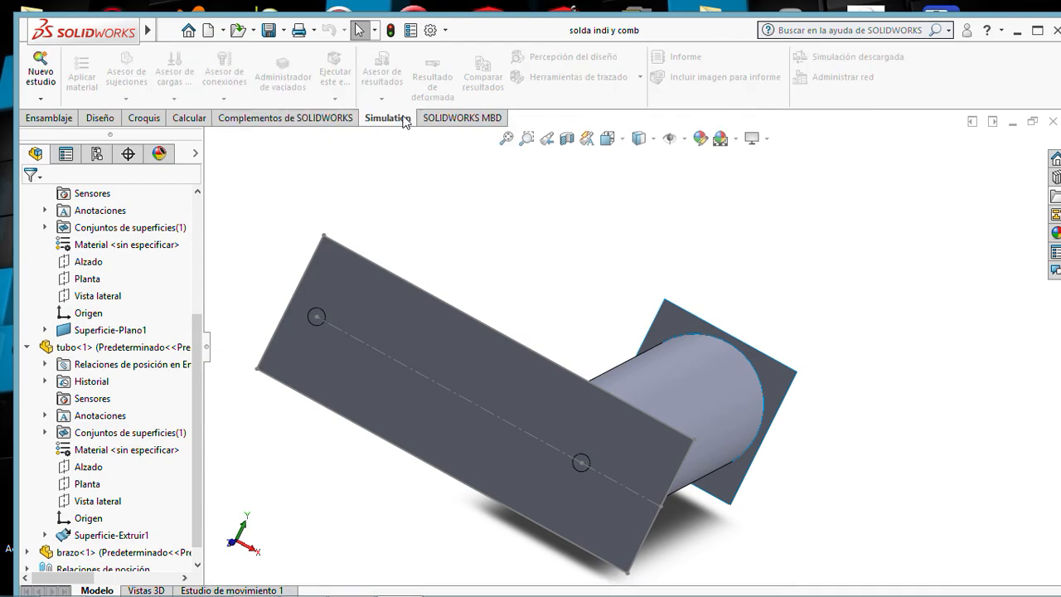
{"action": "left_click", "coordinate": [40, 98]}
{"action": "left_click", "coordinate": [48, 118]}
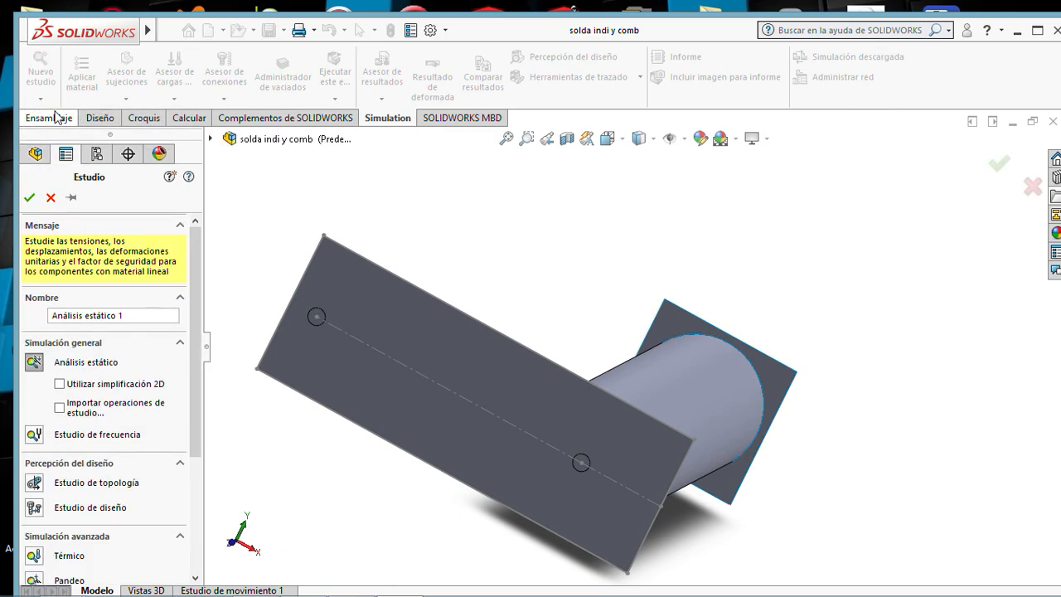
{"action": "left_click", "coordinate": [30, 197]}
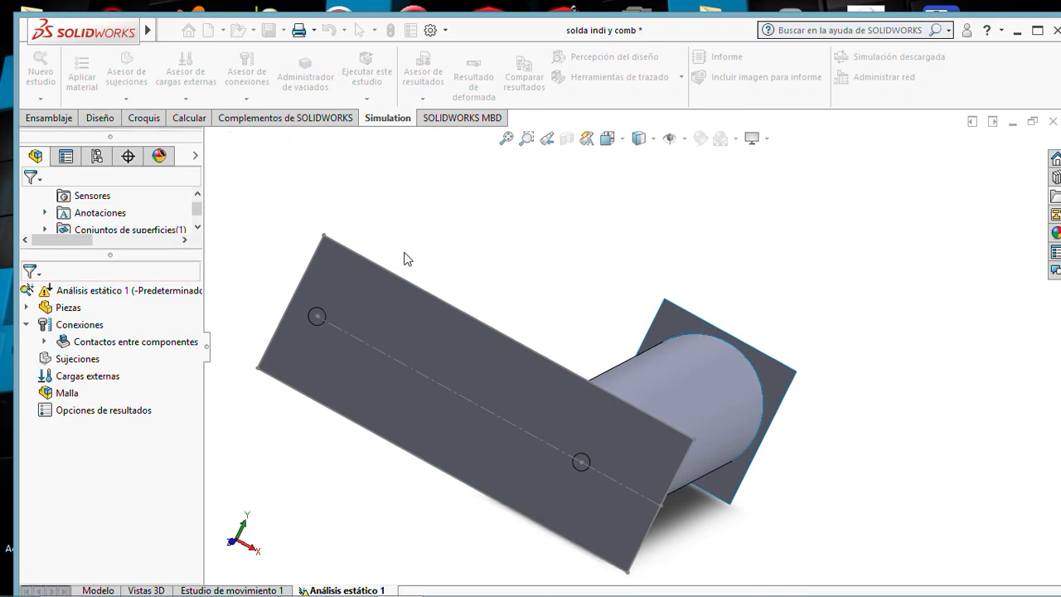
{"action": "middle_click_drag", "start_coordinate": [506, 263], "coordinate": [433, 313]}
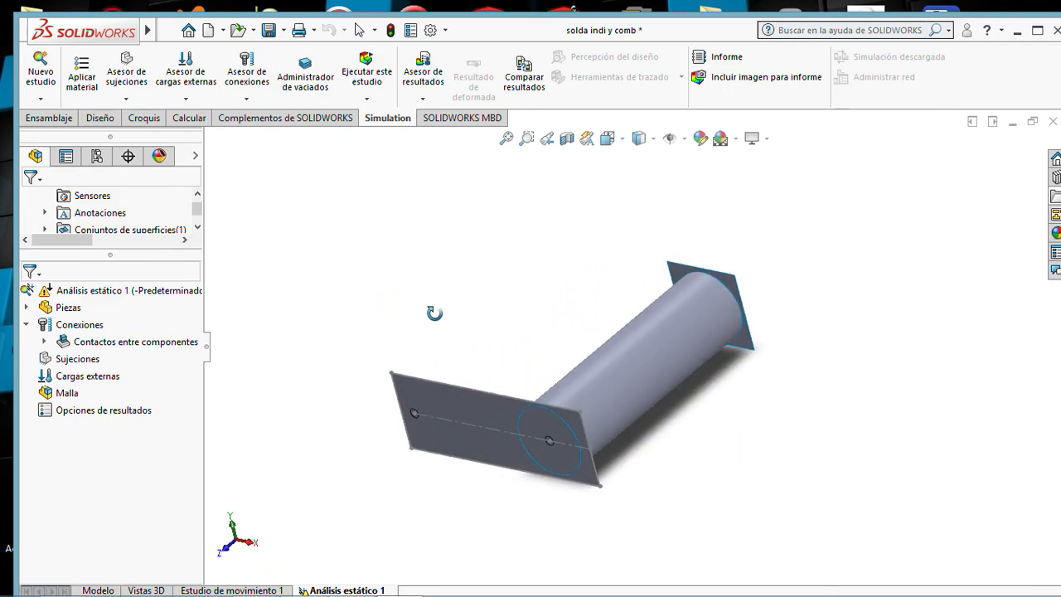
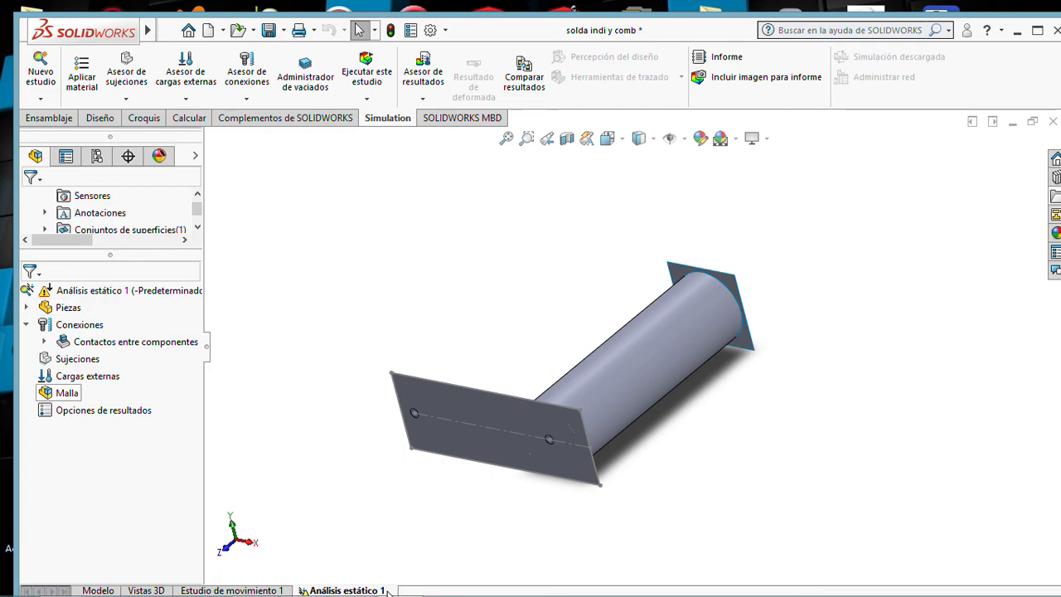
Check the given material, pipe thickness and load of Ejemplo 12-3 in the Word document, and return to SOLIDWORKS to list the study's parts.
{"action": "mouse_move", "coordinate": [390, 594]}
{"action": "left_click", "coordinate": [352, 585]}
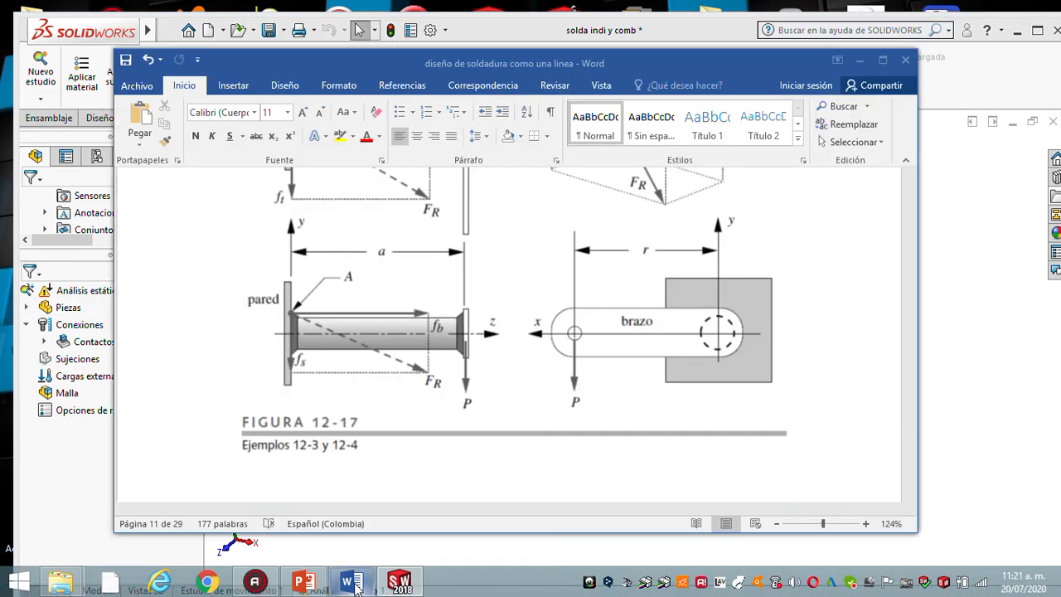
{"action": "scroll", "coordinate": [550, 289], "scroll_direction": "up", "scroll_amount": 8}
{"action": "scroll", "coordinate": [547, 286], "scroll_direction": "up", "scroll_amount": 5}
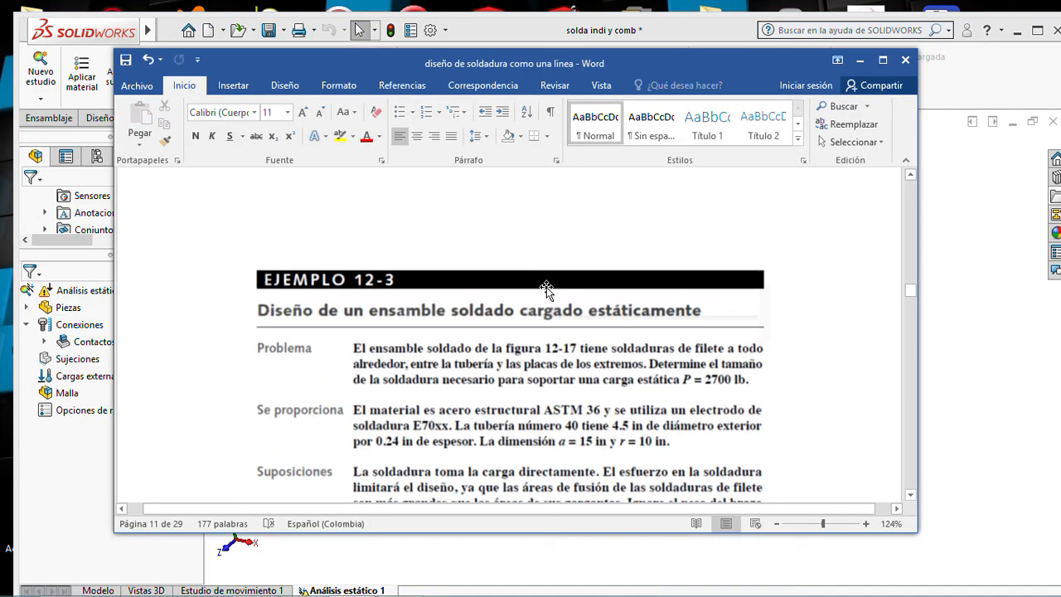
{"action": "scroll", "coordinate": [546, 287], "scroll_direction": "down", "scroll_amount": 3}
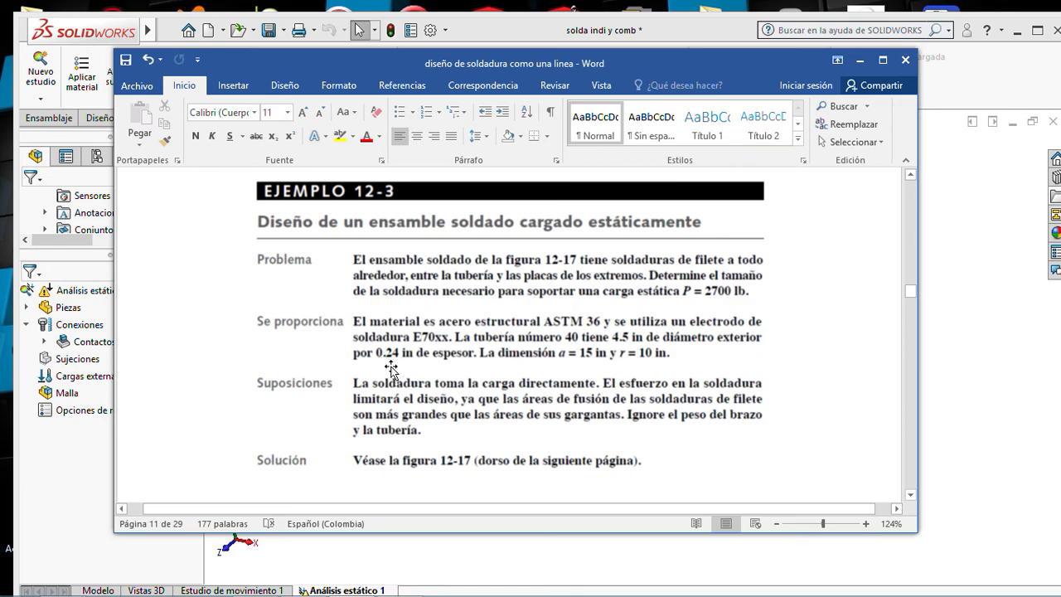
{"action": "scroll", "coordinate": [390, 368], "scroll_direction": "down", "scroll_amount": 1}
{"action": "left_click", "coordinate": [861, 61]}
{"action": "double_click", "coordinate": [67, 307]}
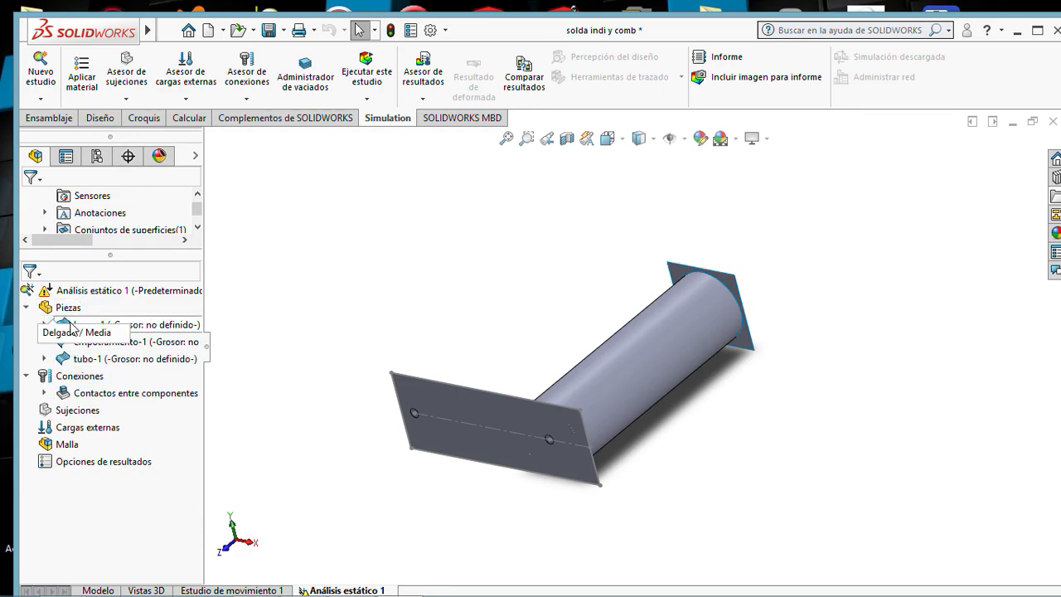
{"action": "right_click", "coordinate": [86, 324]}
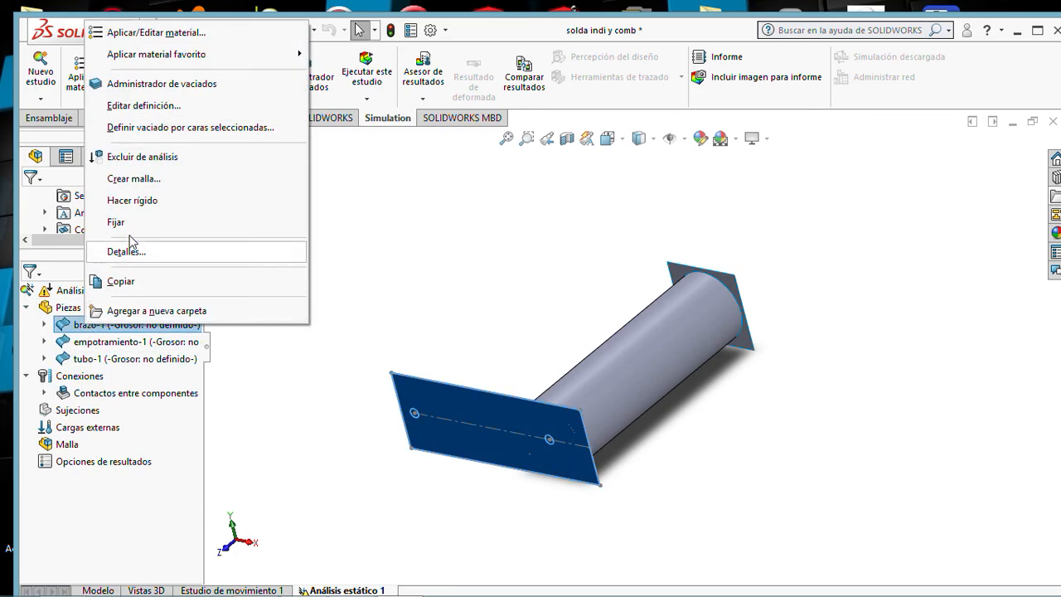
{"action": "left_click", "coordinate": [129, 106]}
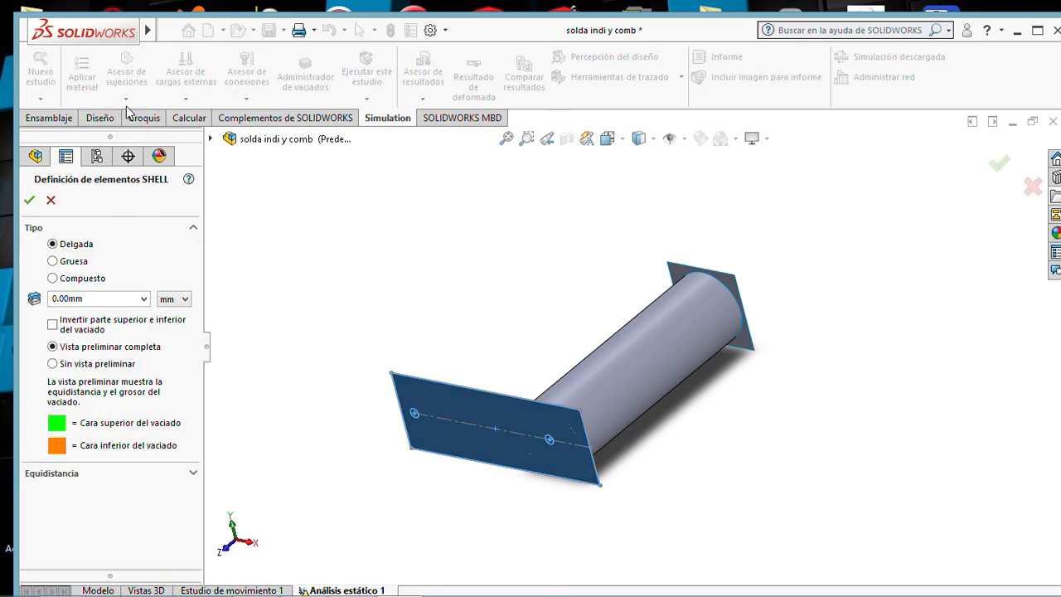
{"action": "left_click", "coordinate": [51, 200]}
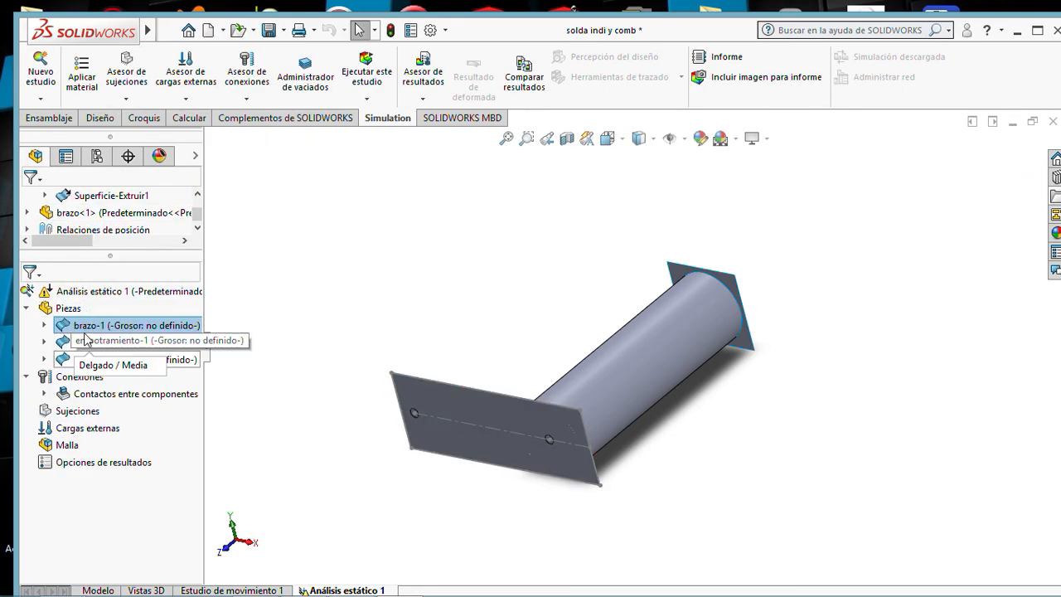
Edit the tubo's shell definition in the study and set a thin shell thickness of 0.24 in.
{"action": "left_click", "coordinate": [92, 362]}
{"action": "right_click", "coordinate": [92, 362]}
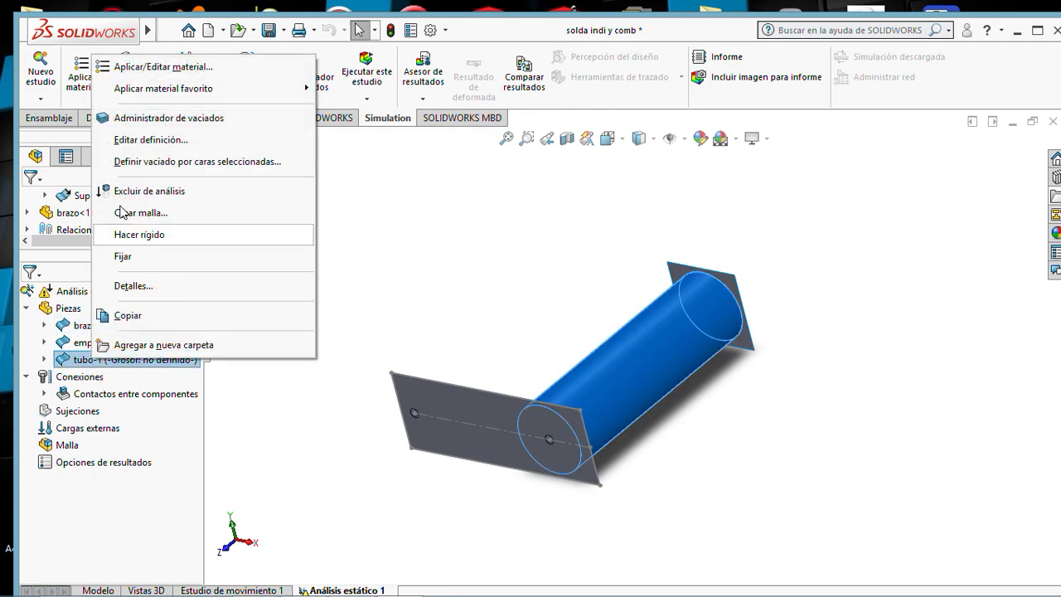
{"action": "left_click", "coordinate": [132, 143]}
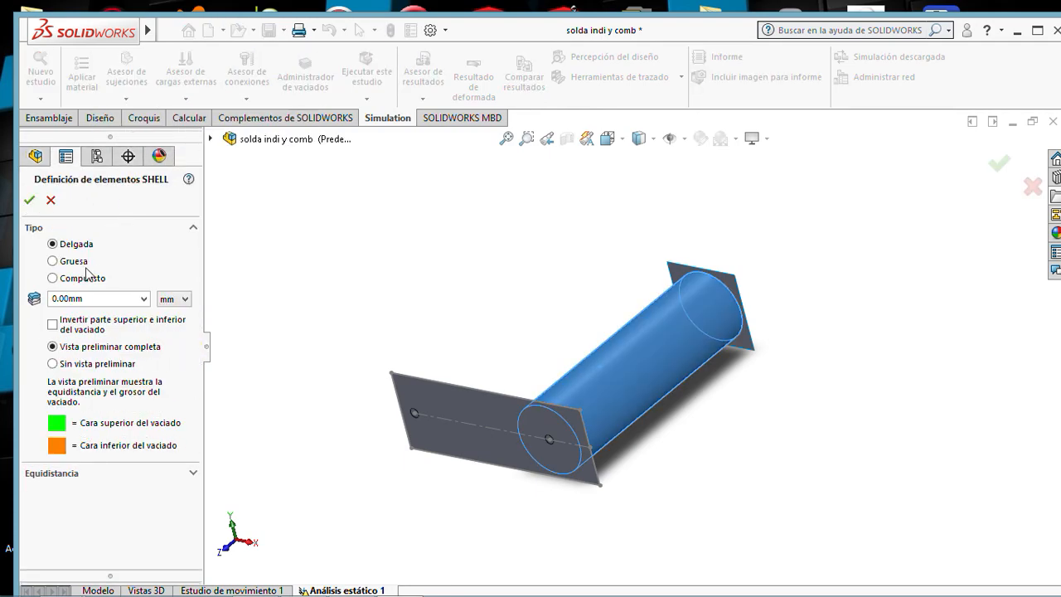
{"action": "left_click", "coordinate": [166, 302]}
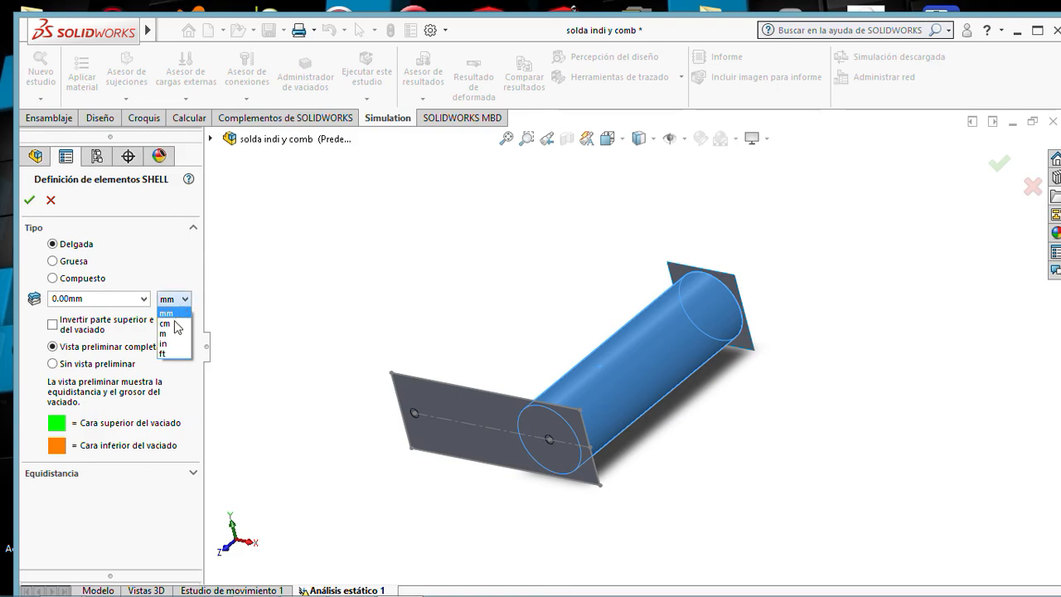
{"action": "left_click", "coordinate": [173, 351]}
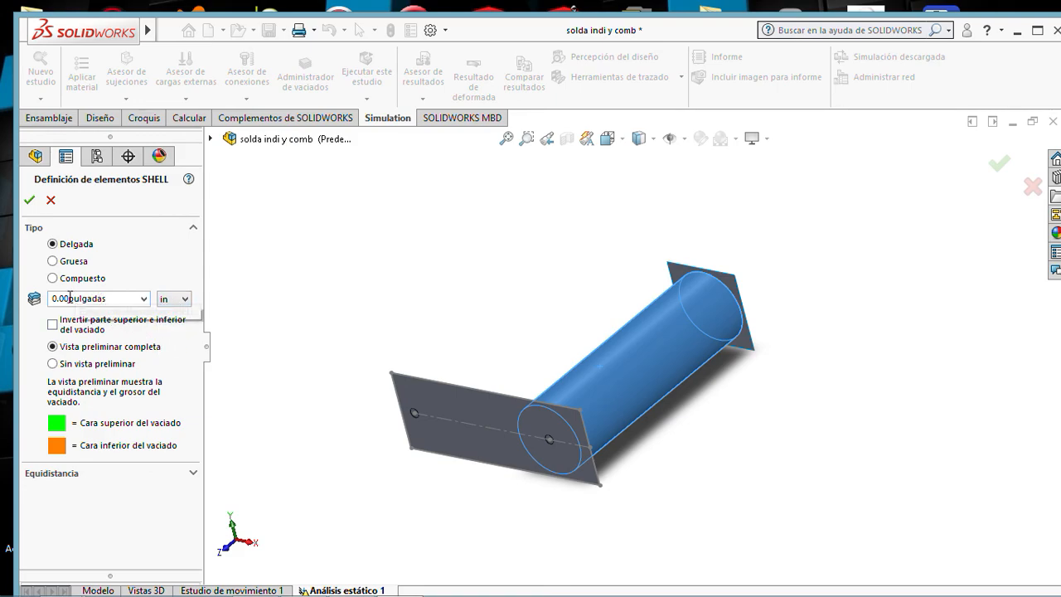
{"action": "double_click", "coordinate": [103, 300]}
{"action": "type", "text": "0.24"}
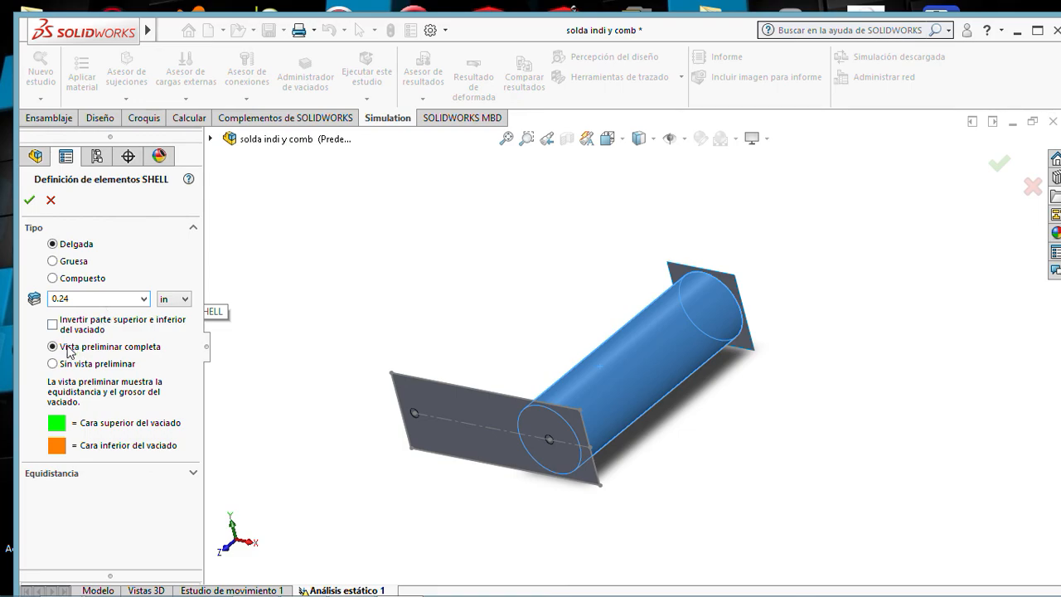
{"action": "left_click", "coordinate": [369, 300]}
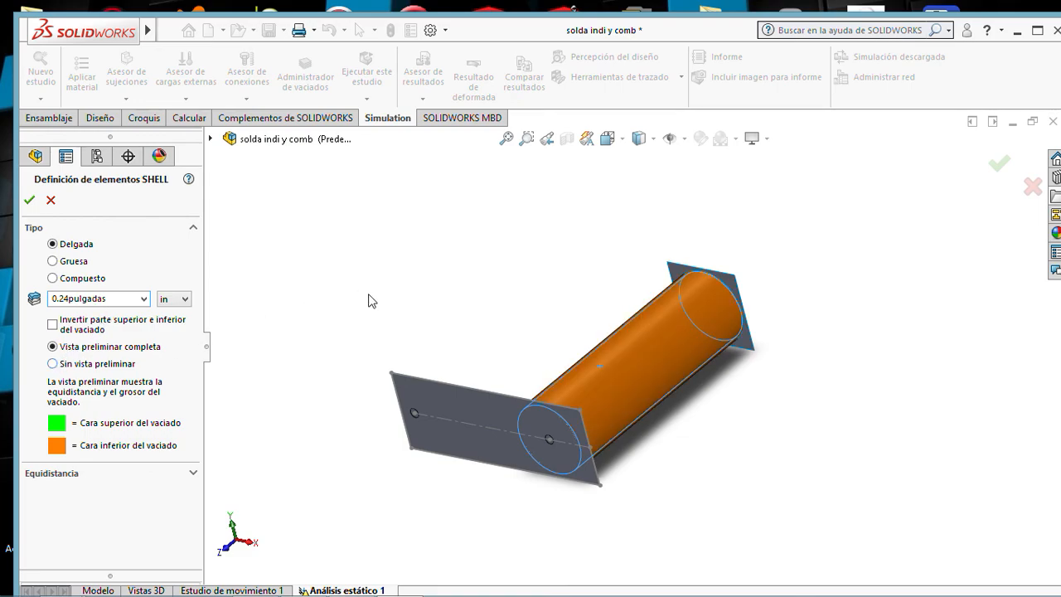
Invert the top and bottom faces of the tubo's shell, keep the mid-surface offset, and accept the shell definition.
{"action": "left_click", "coordinate": [193, 473]}
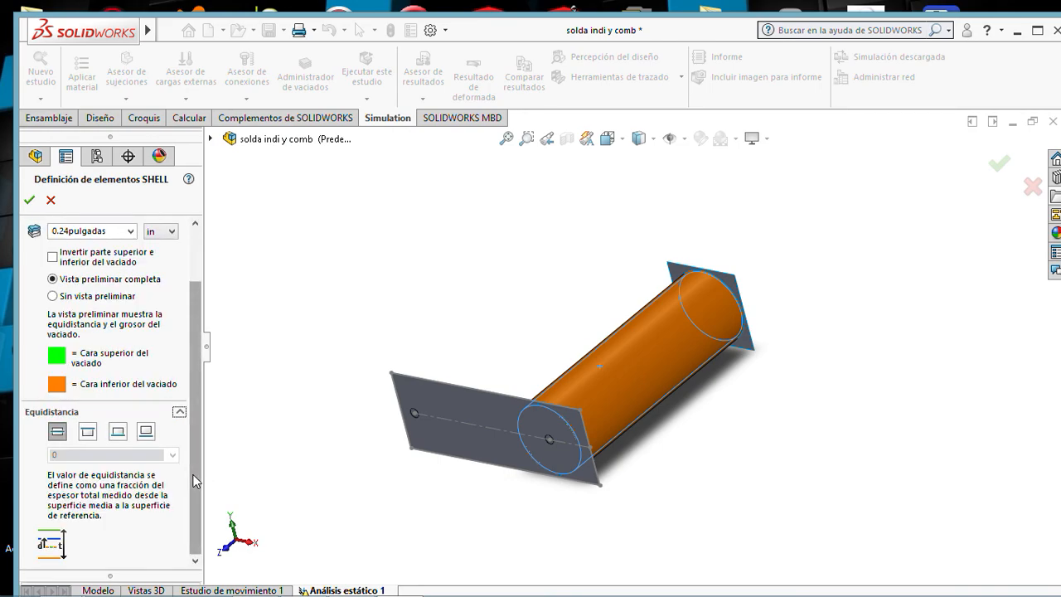
{"action": "scroll", "coordinate": [562, 362], "scroll_direction": "up", "scroll_amount": 3}
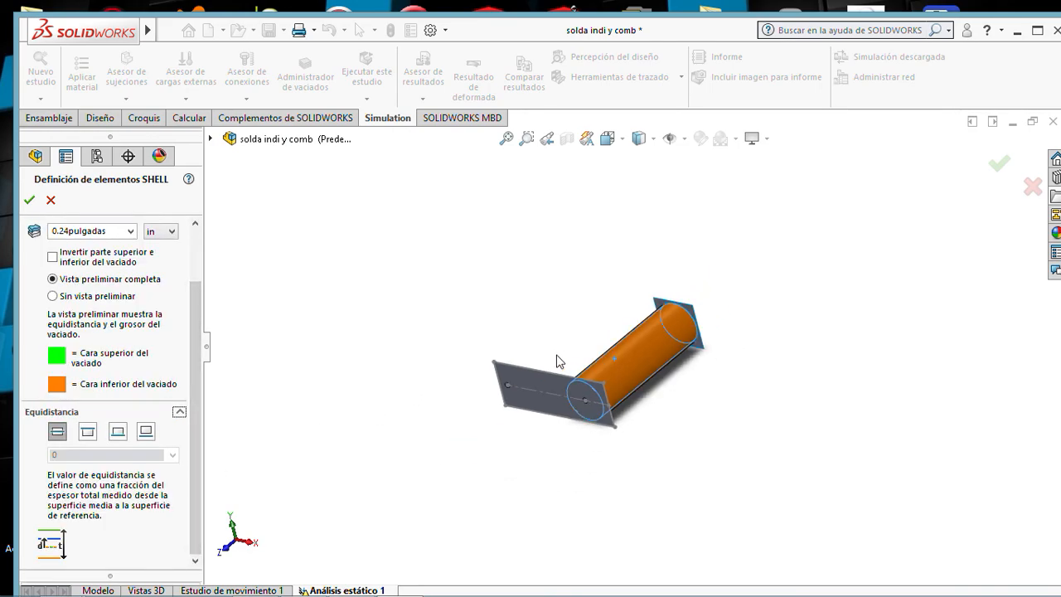
{"action": "scroll", "coordinate": [559, 363], "scroll_direction": "down", "scroll_amount": 2}
{"action": "middle_click_drag", "start_coordinate": [561, 365], "coordinate": [568, 251]}
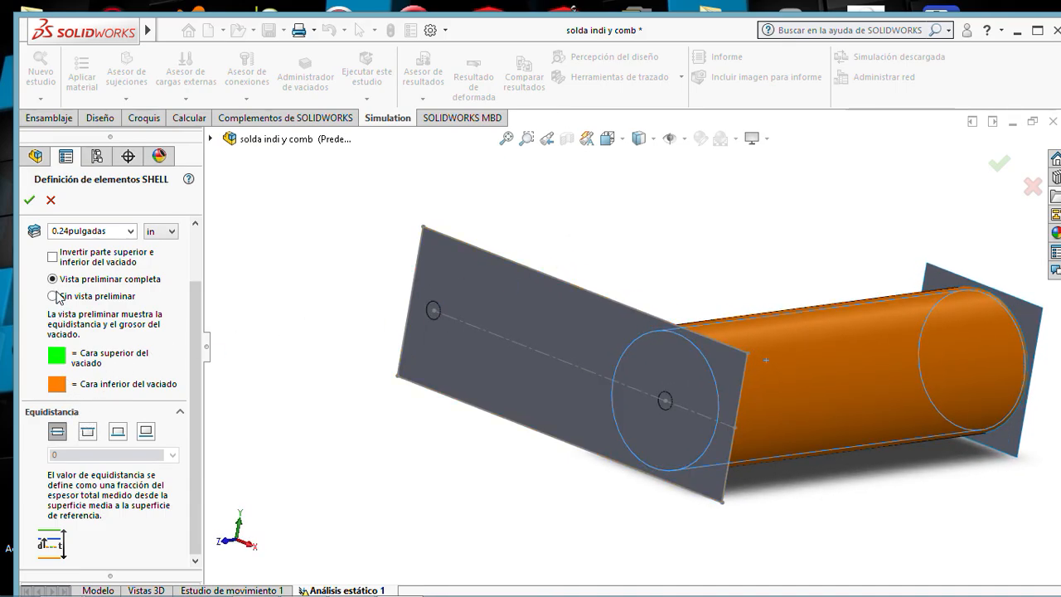
{"action": "left_click", "coordinate": [53, 258]}
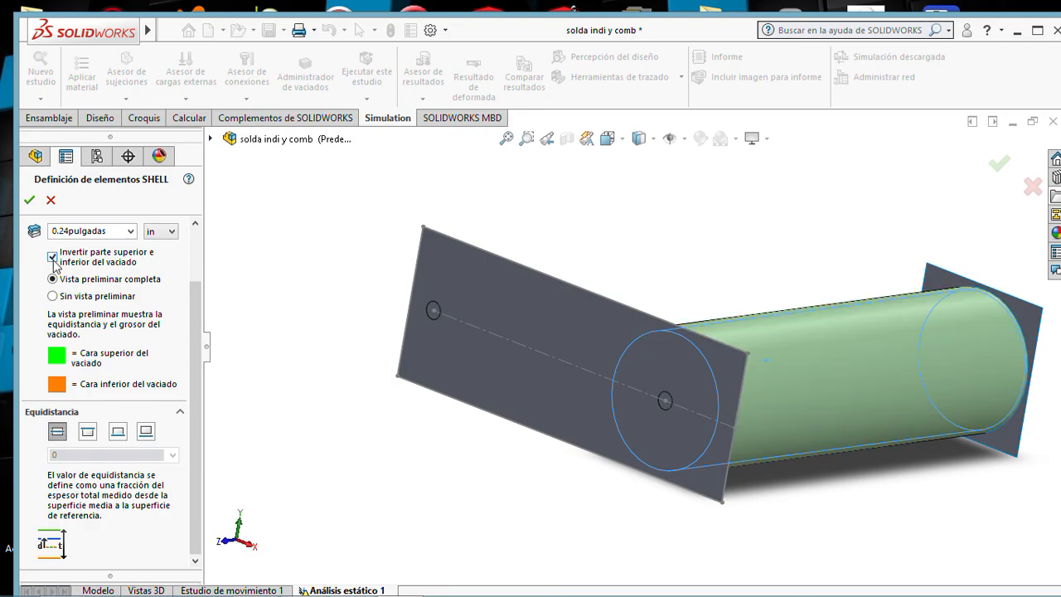
{"action": "mouse_move", "coordinate": [372, 237]}
{"action": "middle_mouse_down"}
{"action": "mouse_move", "coordinate": [428, 244]}
{"action": "mouse_move", "coordinate": [495, 271]}
{"action": "mouse_move", "coordinate": [428, 240]}
{"action": "mouse_move", "coordinate": [386, 236]}
{"action": "middle_mouse_up"}
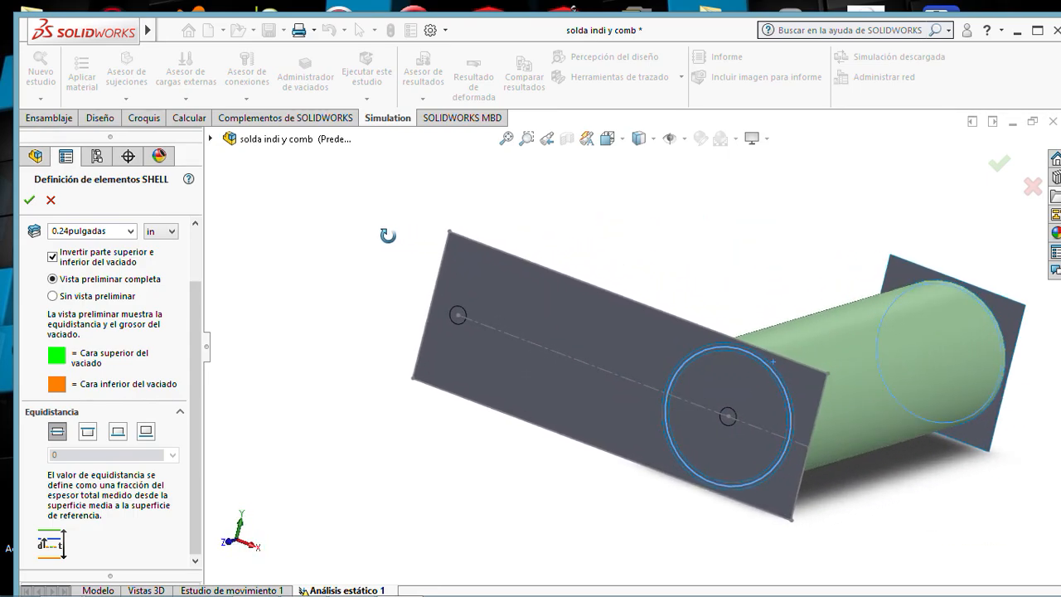
{"action": "left_click", "coordinate": [29, 200]}
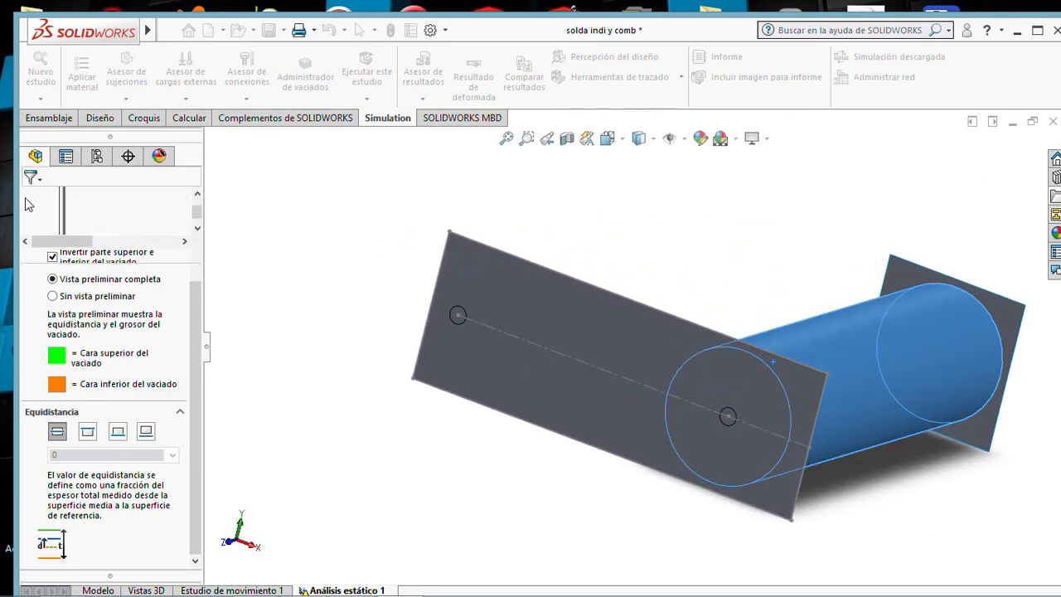
{"action": "scroll", "coordinate": [739, 329], "scroll_direction": "up", "scroll_amount": 2}
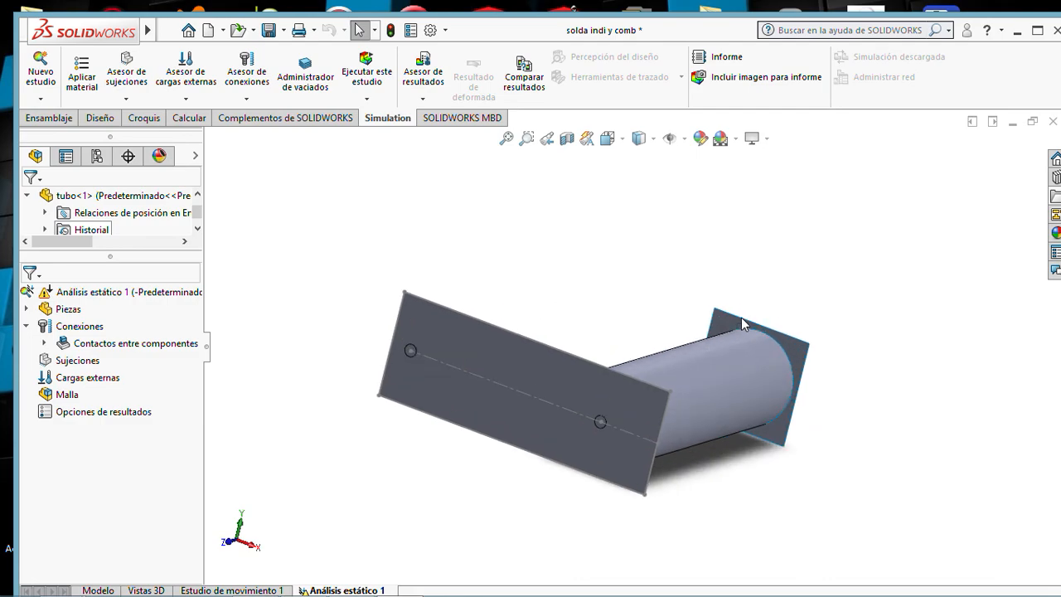
Edit the empotramiento's shell definition in the study and set a thin shell thickness of 0.24 in.
{"action": "middle_click_drag", "start_coordinate": [730, 295], "coordinate": [714, 307]}
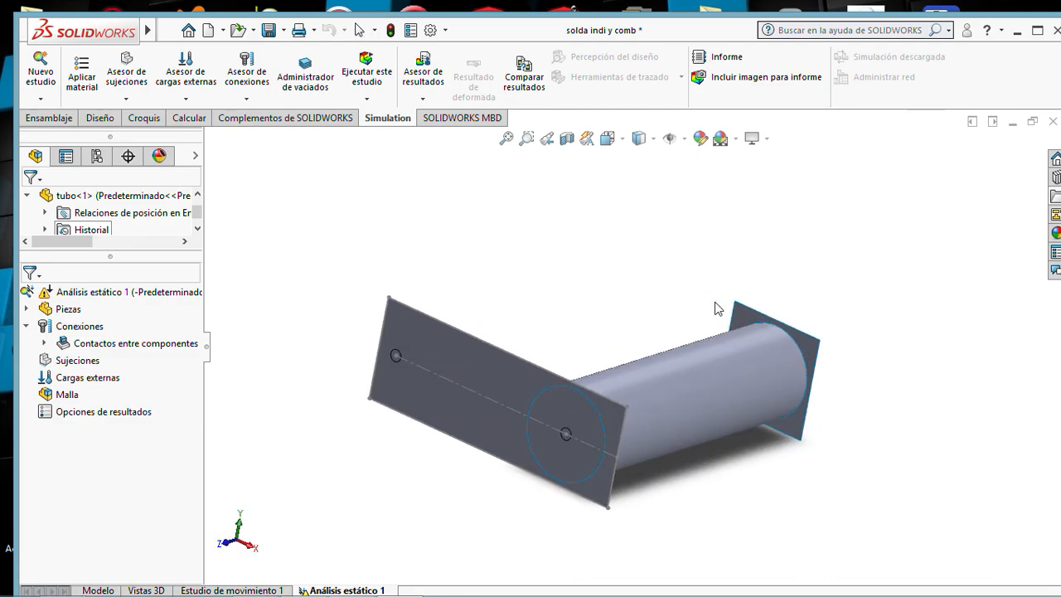
{"action": "left_click", "coordinate": [27, 311]}
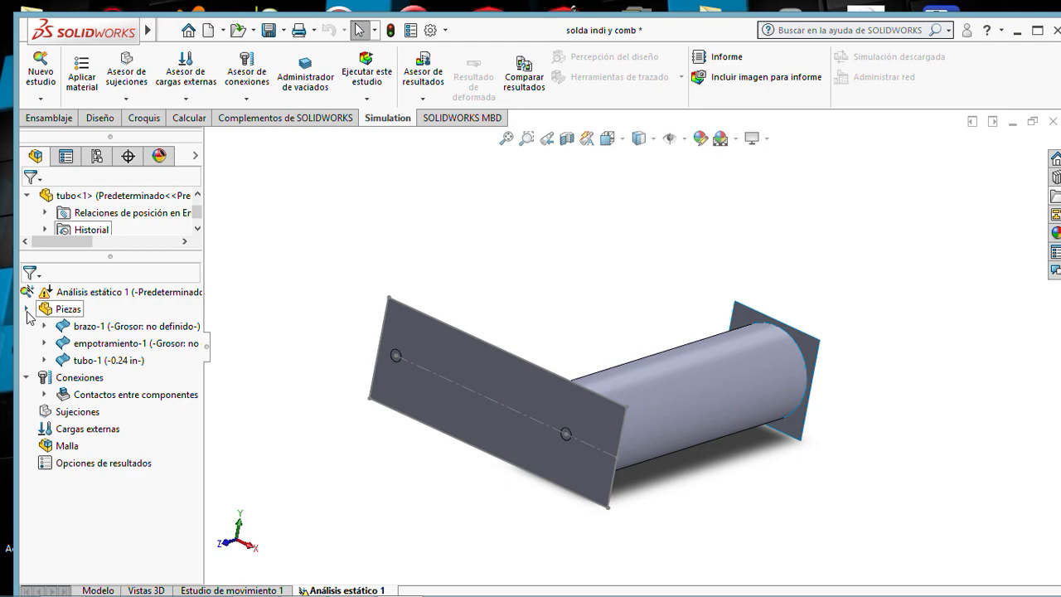
{"action": "right_click", "coordinate": [94, 329]}
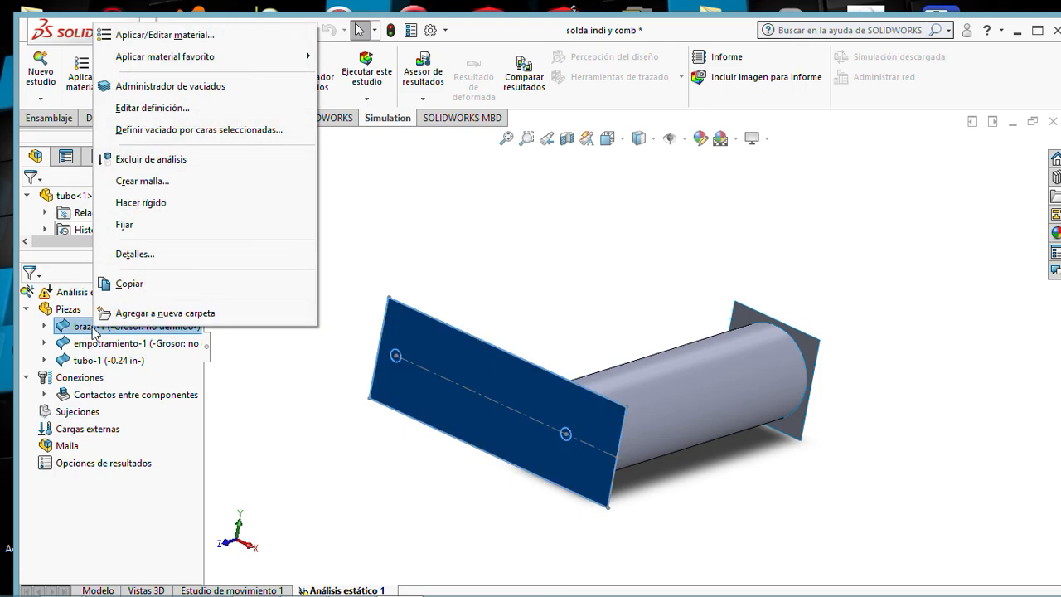
{"action": "left_click", "coordinate": [97, 347]}
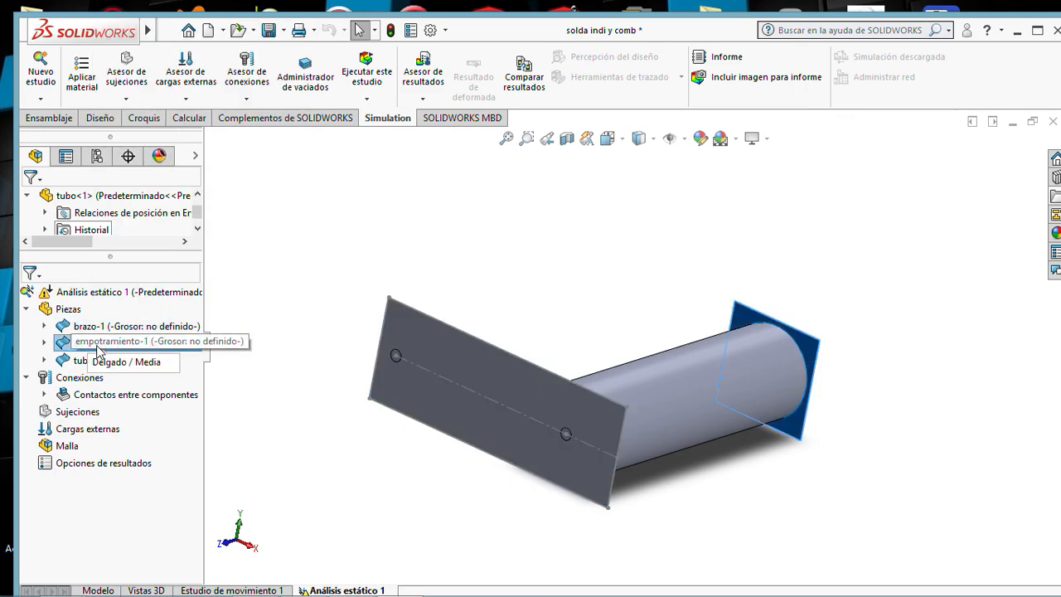
{"action": "left_click", "coordinate": [44, 342]}
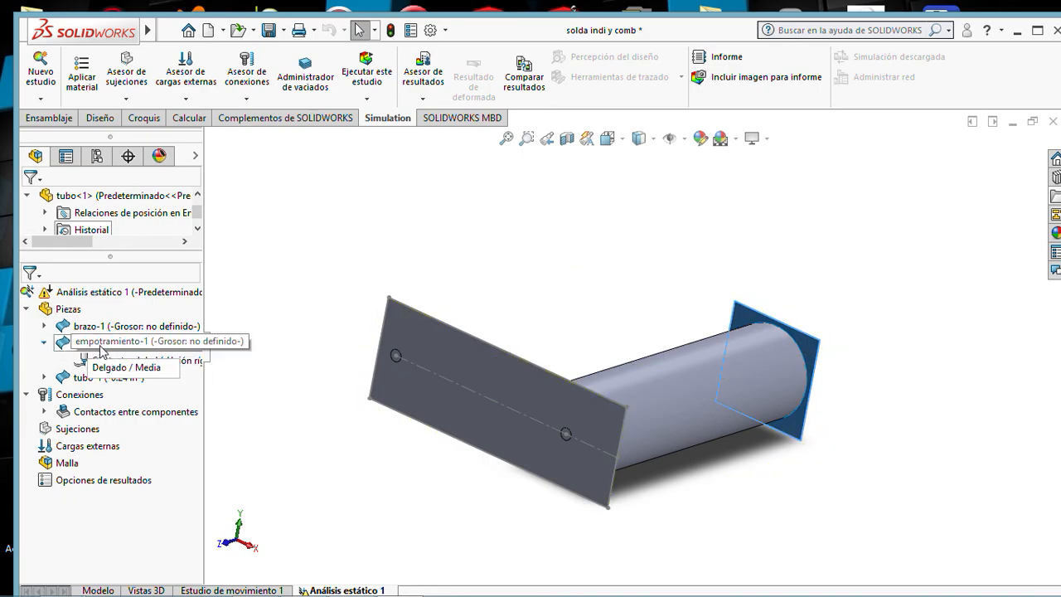
{"action": "right_click", "coordinate": [98, 345]}
{"action": "left_click", "coordinate": [146, 129]}
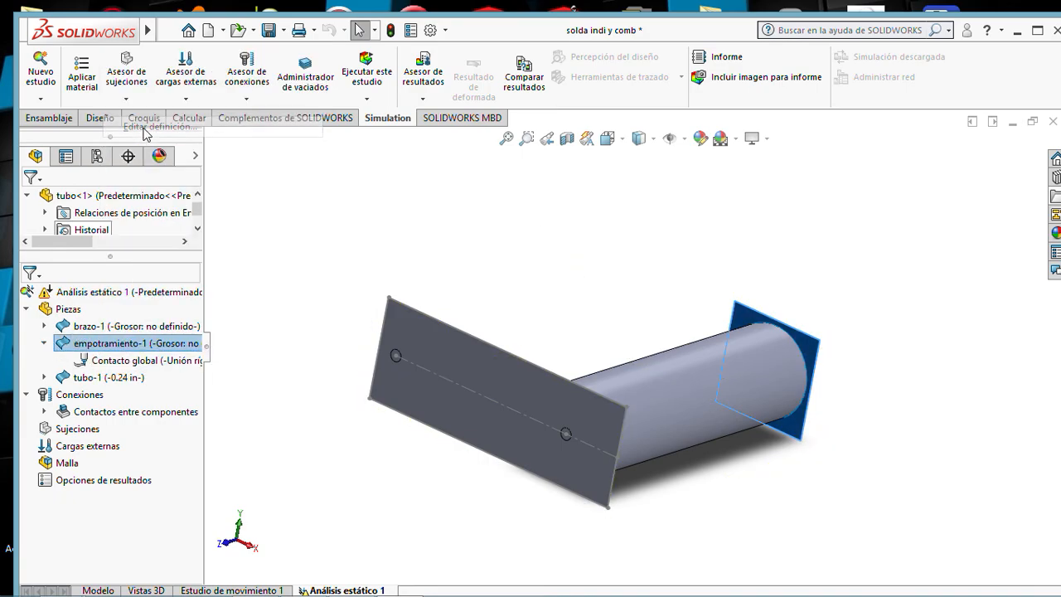
{"action": "left_click", "coordinate": [172, 298]}
{"action": "left_click", "coordinate": [167, 343]}
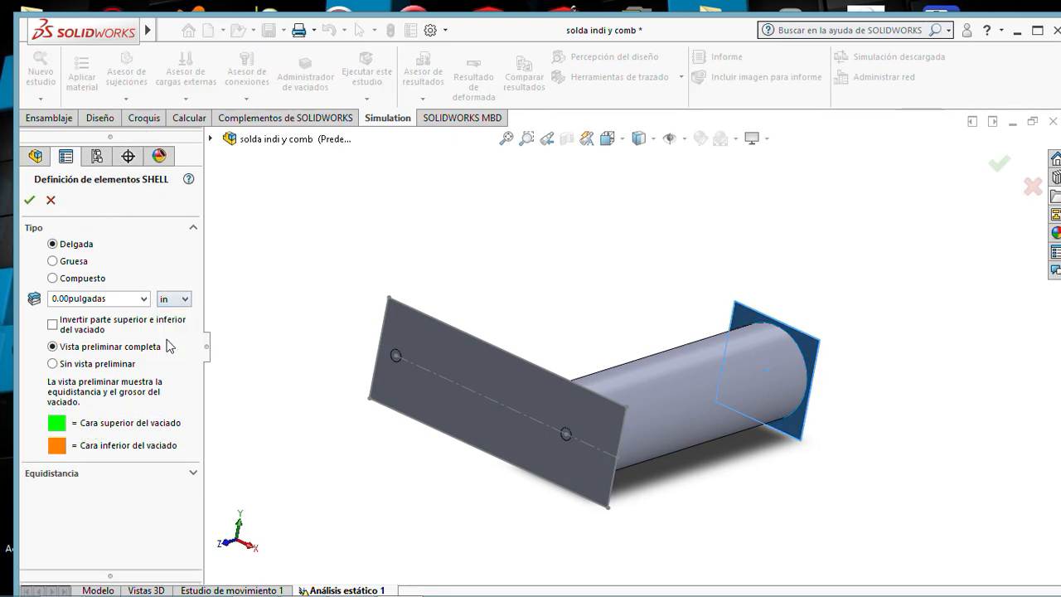
{"action": "double_click", "coordinate": [108, 300]}
{"action": "type", "text": "0.24"}
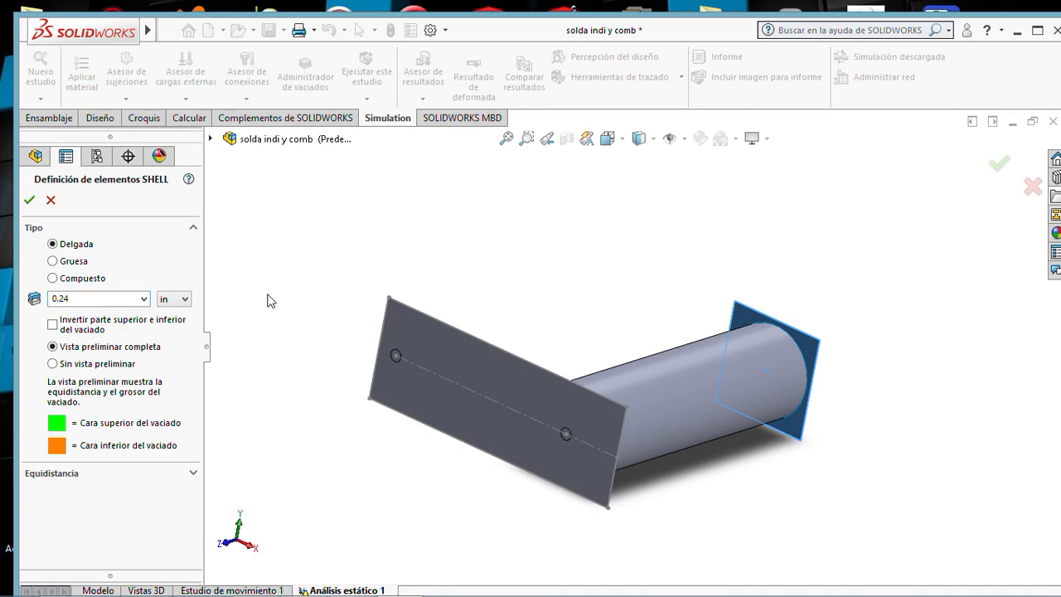
{"action": "left_click", "coordinate": [515, 272]}
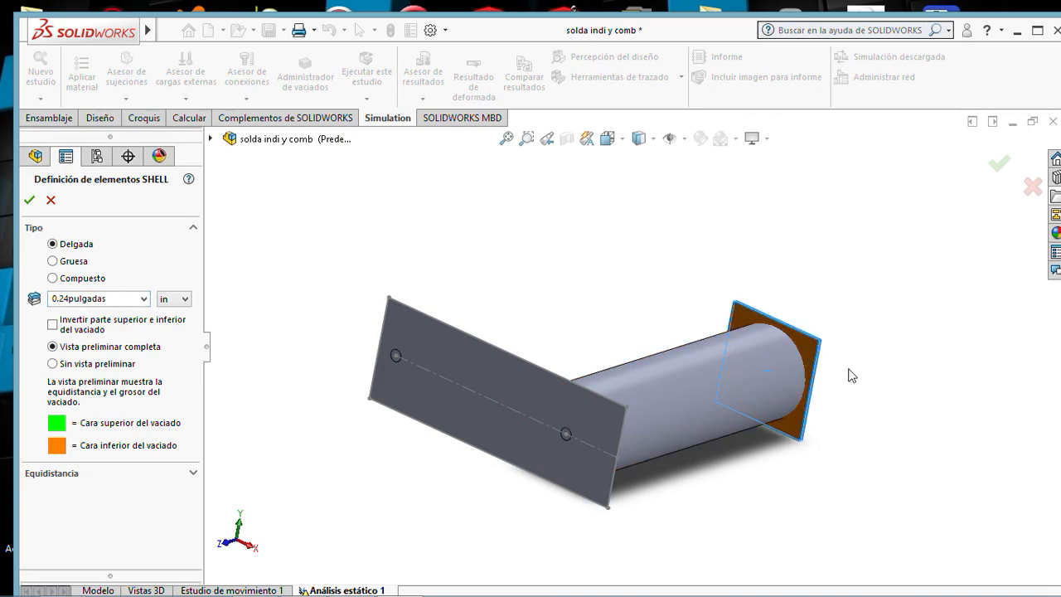
Set the empotramiento's shell offset to the bottom surface (-0.5) after trying the top surface, and accept the shell definition.
{"action": "scroll", "coordinate": [845, 369], "scroll_direction": "up", "scroll_amount": 2}
{"action": "scroll", "coordinate": [779, 355], "scroll_direction": "down", "scroll_amount": 2}
{"action": "scroll", "coordinate": [658, 287], "scroll_direction": "down", "scroll_amount": 6}
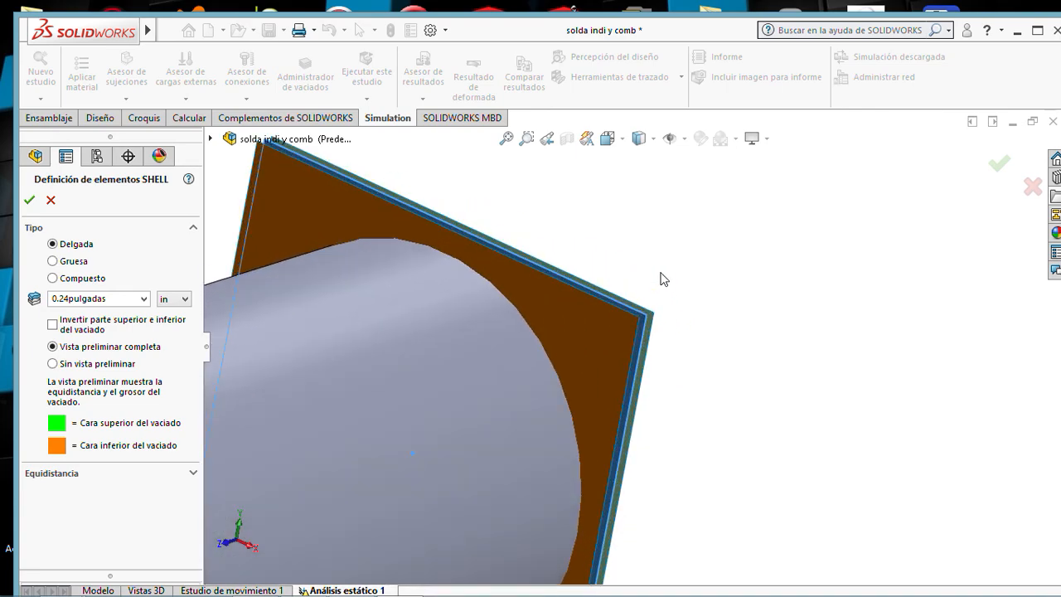
{"action": "middle_click_drag", "start_coordinate": [633, 300], "coordinate": [622, 325]}
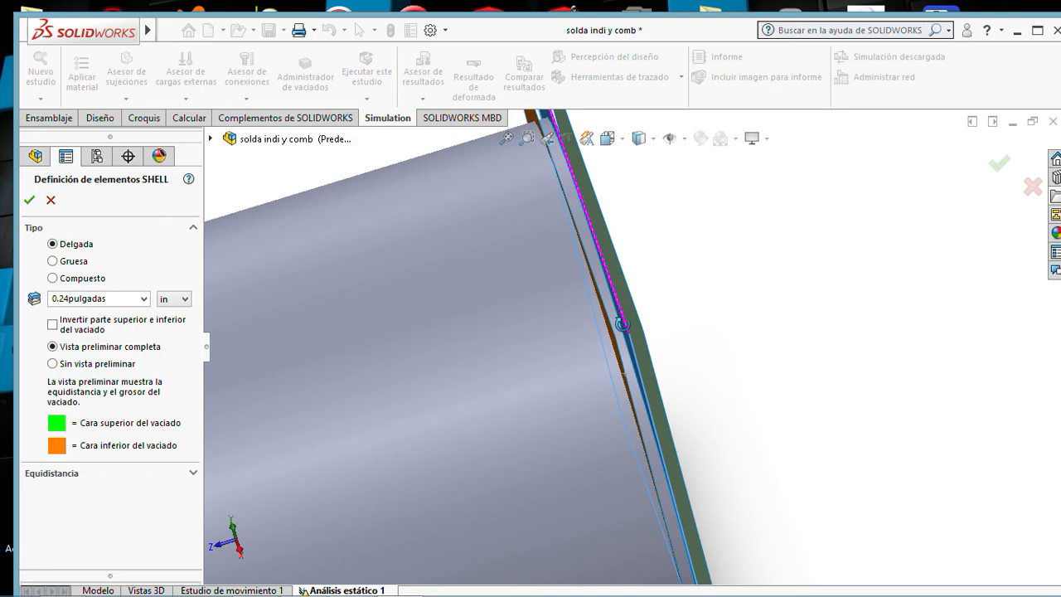
{"action": "left_click", "coordinate": [186, 473]}
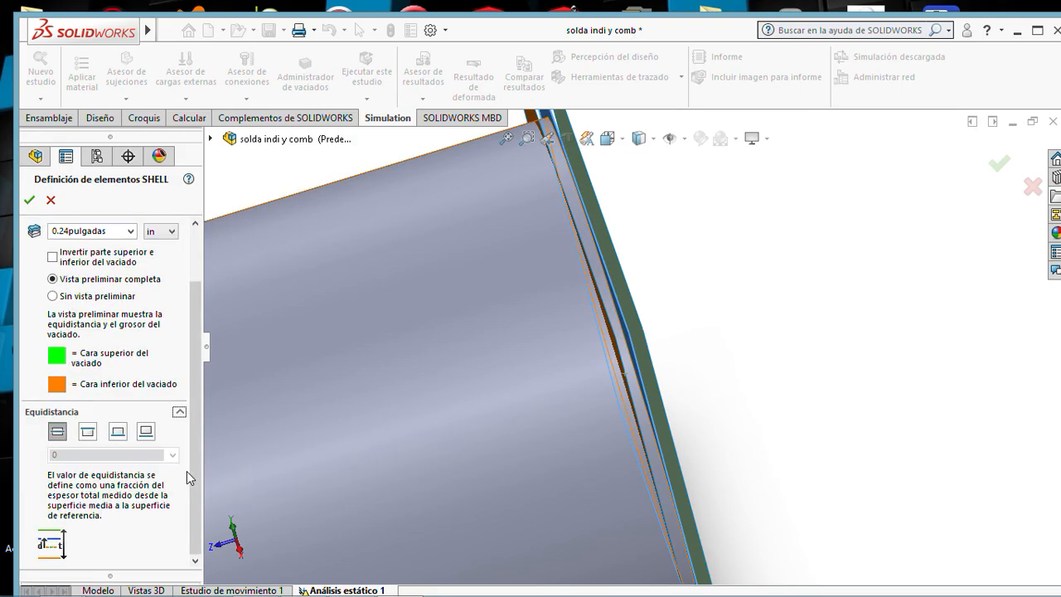
{"action": "left_click", "coordinate": [87, 432]}
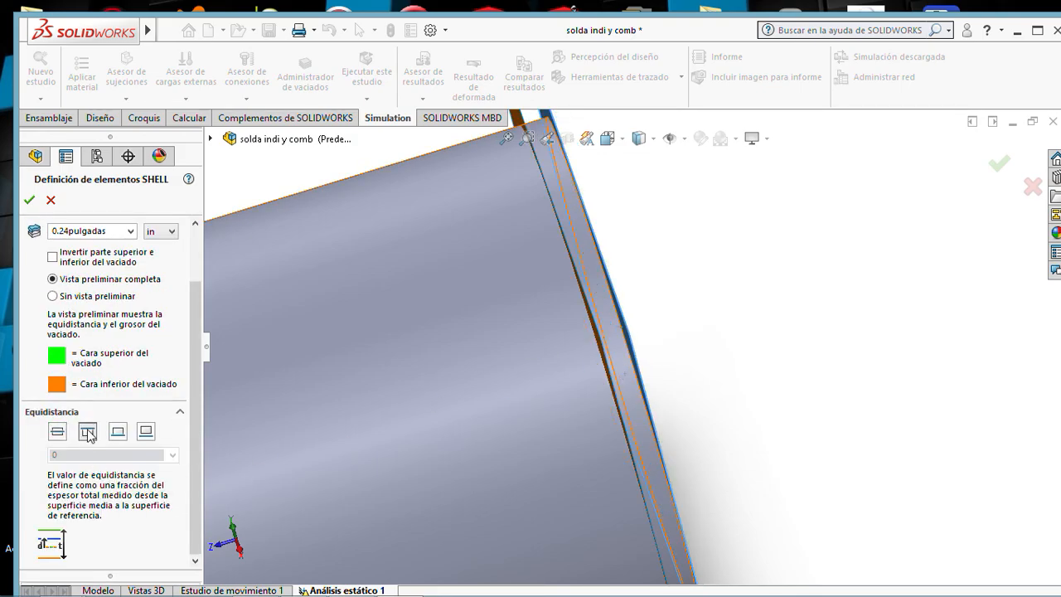
{"action": "middle_click_drag", "start_coordinate": [718, 362], "coordinate": [723, 361]}
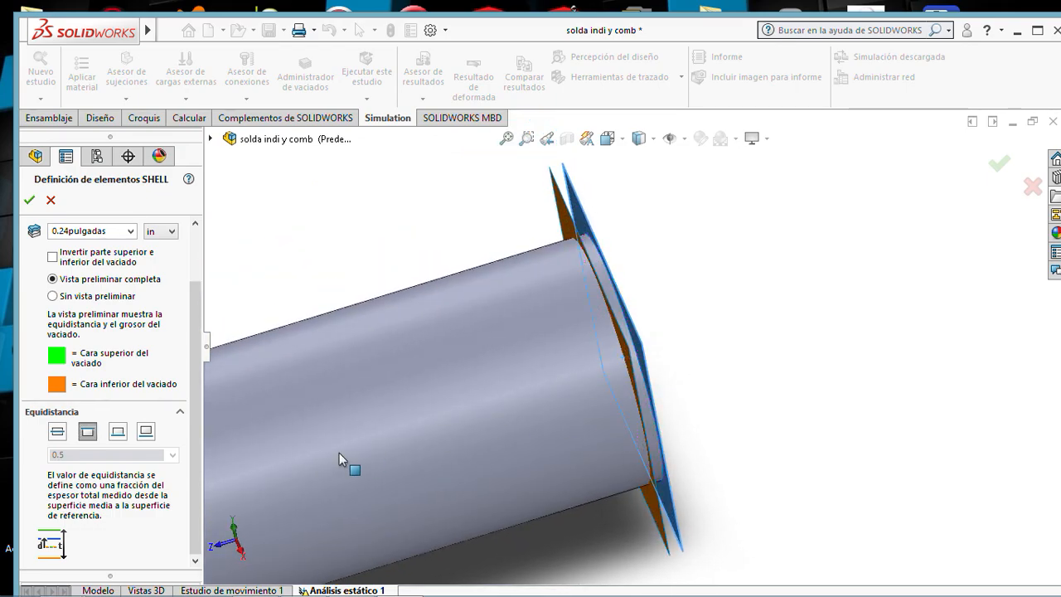
{"action": "left_click", "coordinate": [118, 435]}
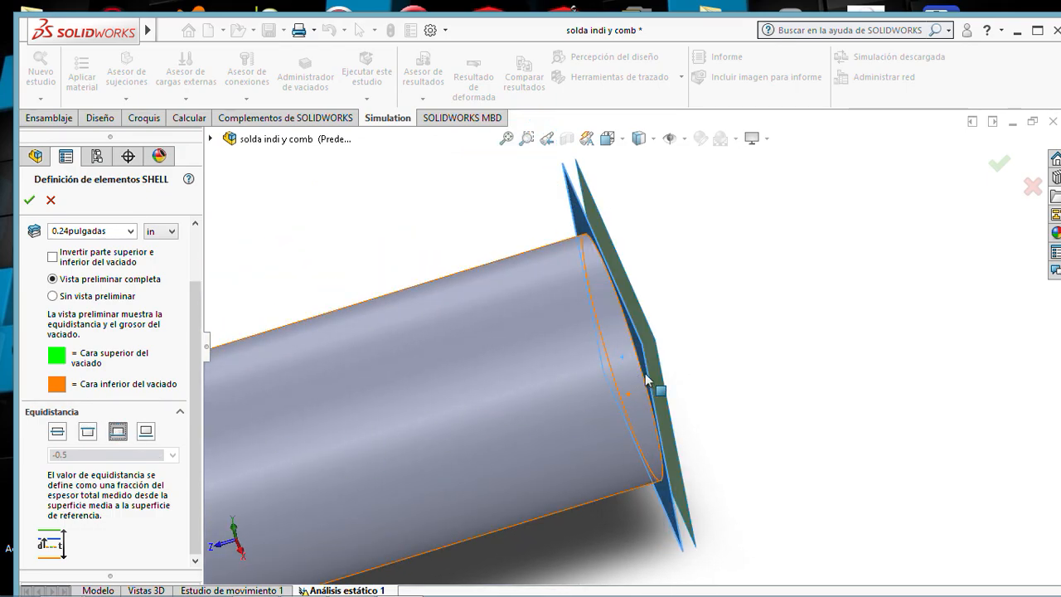
{"action": "middle_click_drag", "start_coordinate": [764, 372], "coordinate": [758, 374]}
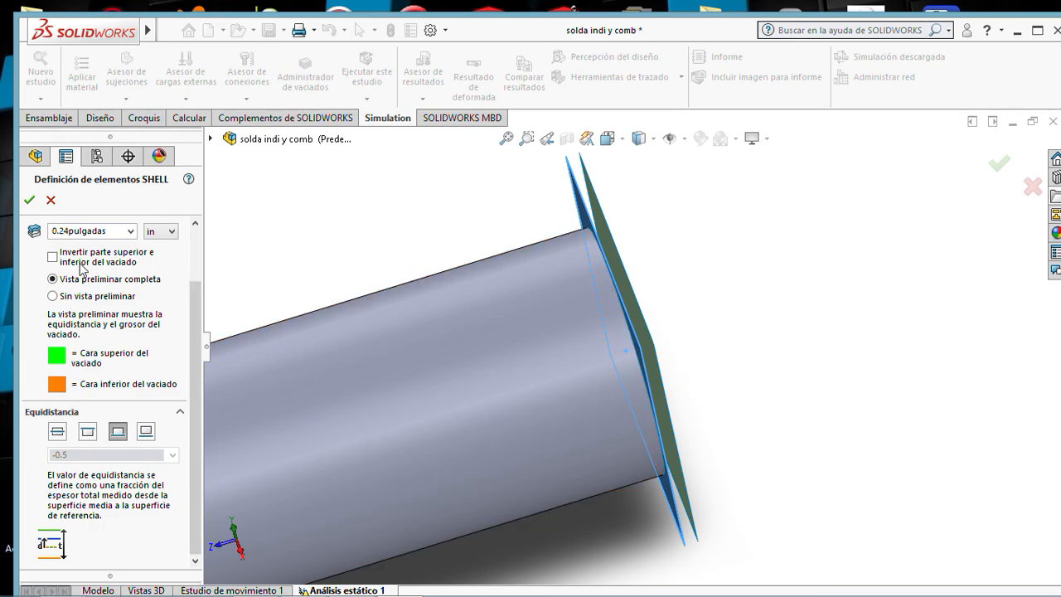
{"action": "left_click", "coordinate": [29, 200]}
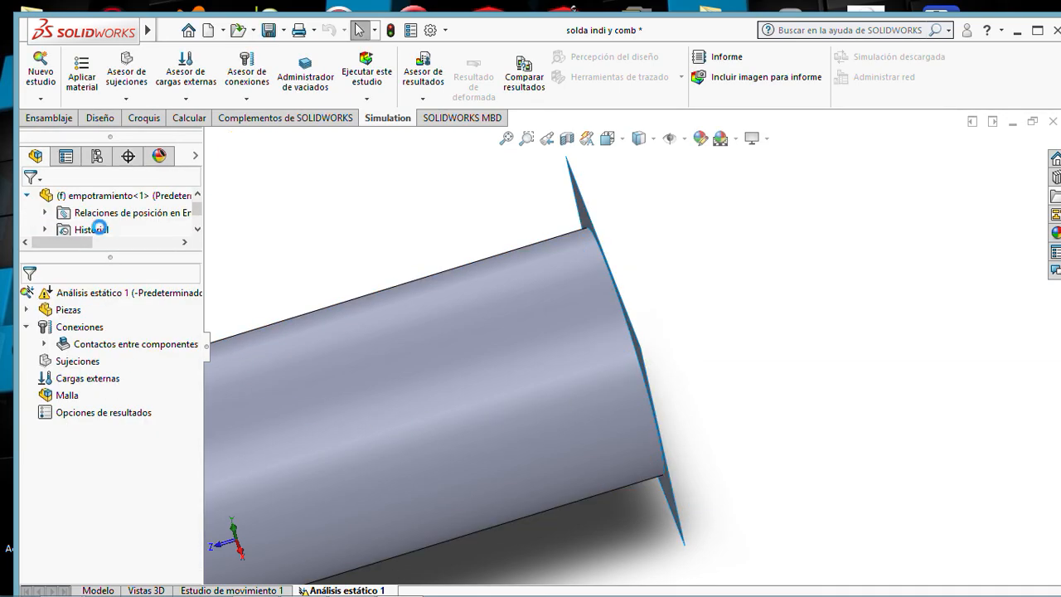
Edit the brazo's shell definition in the study and set a thin shell thickness of 0.24 in.
{"action": "scroll", "coordinate": [489, 328], "scroll_direction": "up", "scroll_amount": 3}
{"action": "middle_click_drag", "start_coordinate": [371, 374], "coordinate": [370, 342]}
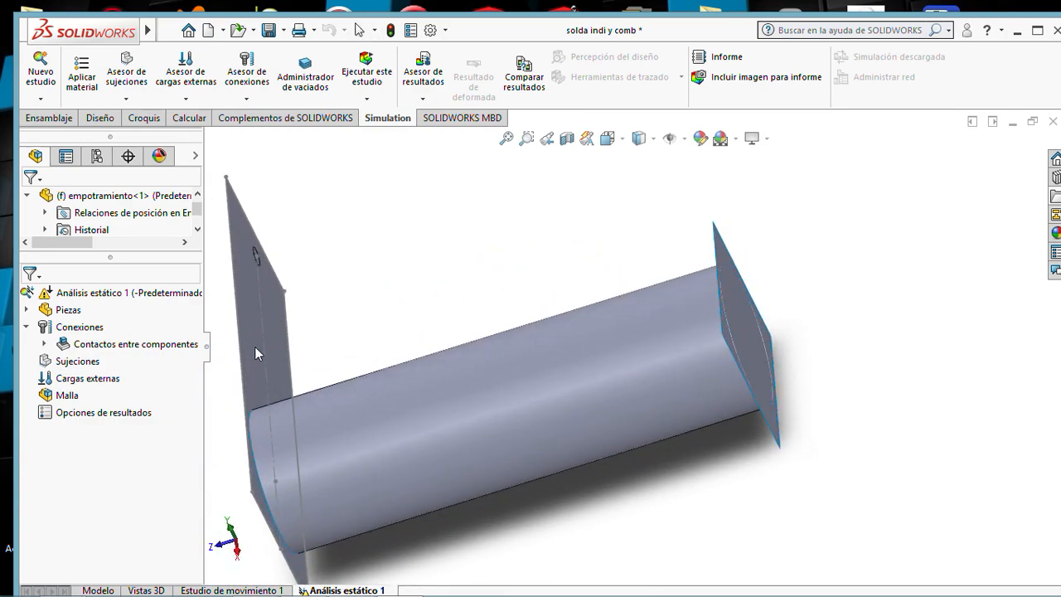
{"action": "left_click", "coordinate": [26, 309]}
{"action": "right_click", "coordinate": [115, 331]}
{"action": "left_click", "coordinate": [187, 111]}
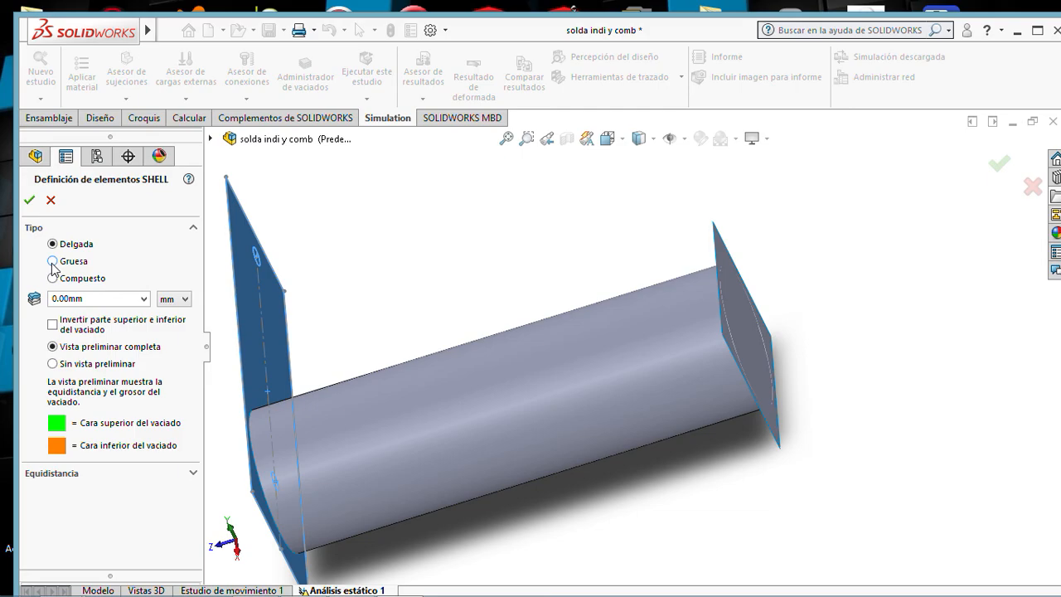
{"action": "left_click", "coordinate": [174, 299]}
{"action": "left_click", "coordinate": [170, 335]}
{"action": "double_click", "coordinate": [112, 299]}
{"action": "type", "text": "0.24"}
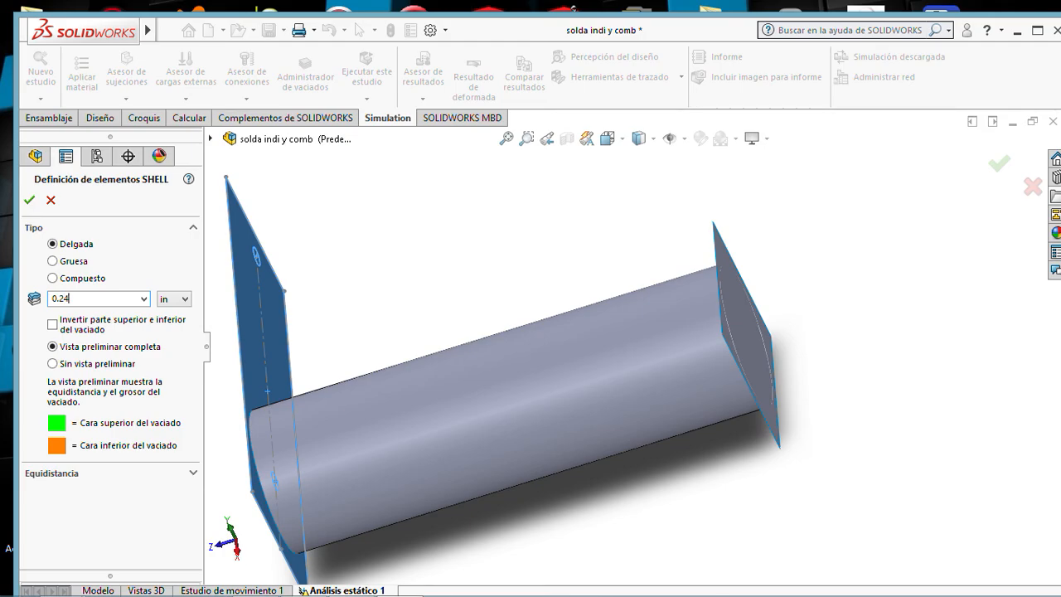
{"action": "key", "text": "Return"}
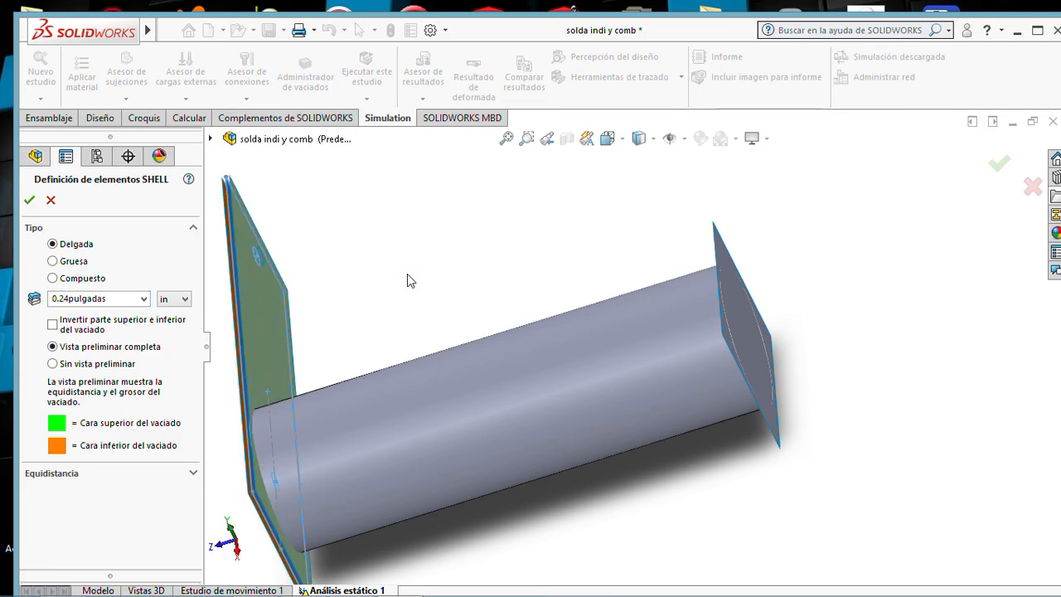
Set the brazo's shell offset to the top surface (0.5) and accept the shell definition.
{"action": "middle_click_drag", "start_coordinate": [249, 366], "coordinate": [284, 359]}
{"action": "scroll", "coordinate": [284, 365], "scroll_direction": "down", "scroll_amount": 5}
{"action": "mouse_move", "coordinate": [346, 386]}
{"action": "middle_mouse_down"}
{"action": "mouse_move", "coordinate": [345, 374]}
{"action": "mouse_move", "coordinate": [360, 376]}
{"action": "middle_mouse_up"}
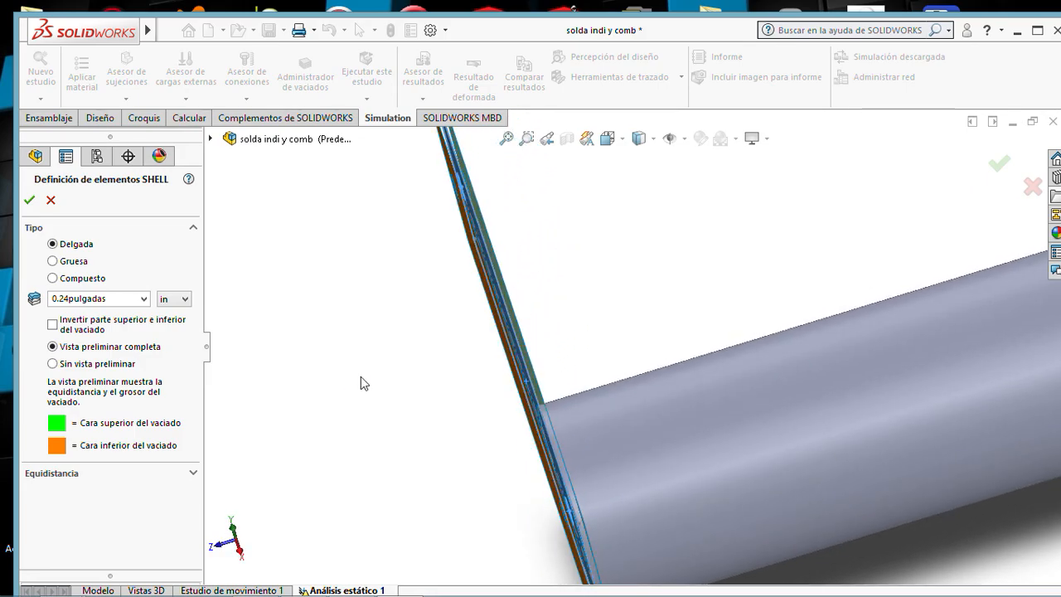
{"action": "left_click", "coordinate": [195, 472]}
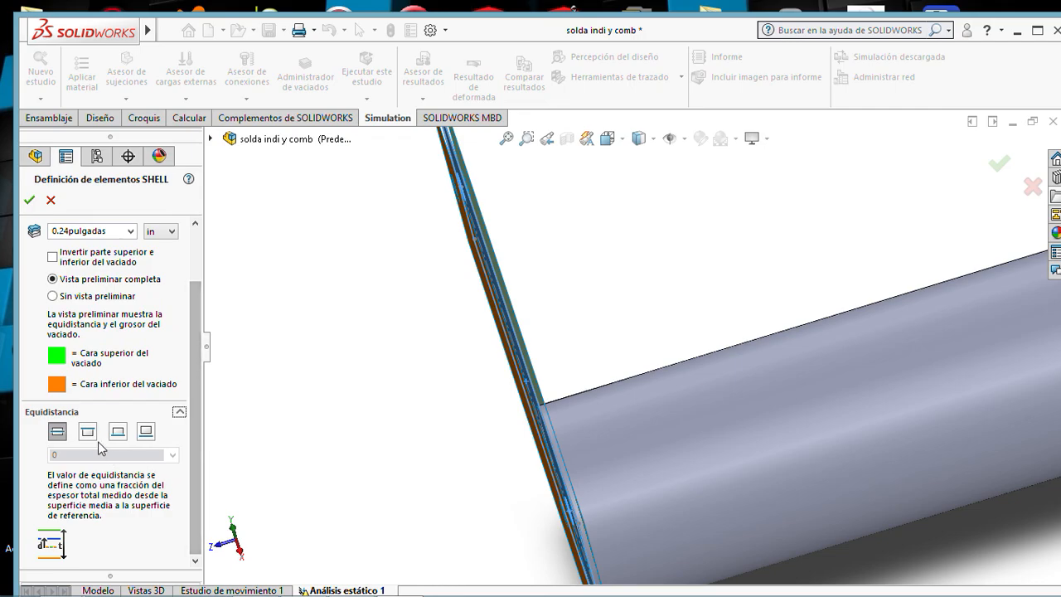
{"action": "left_click", "coordinate": [87, 432]}
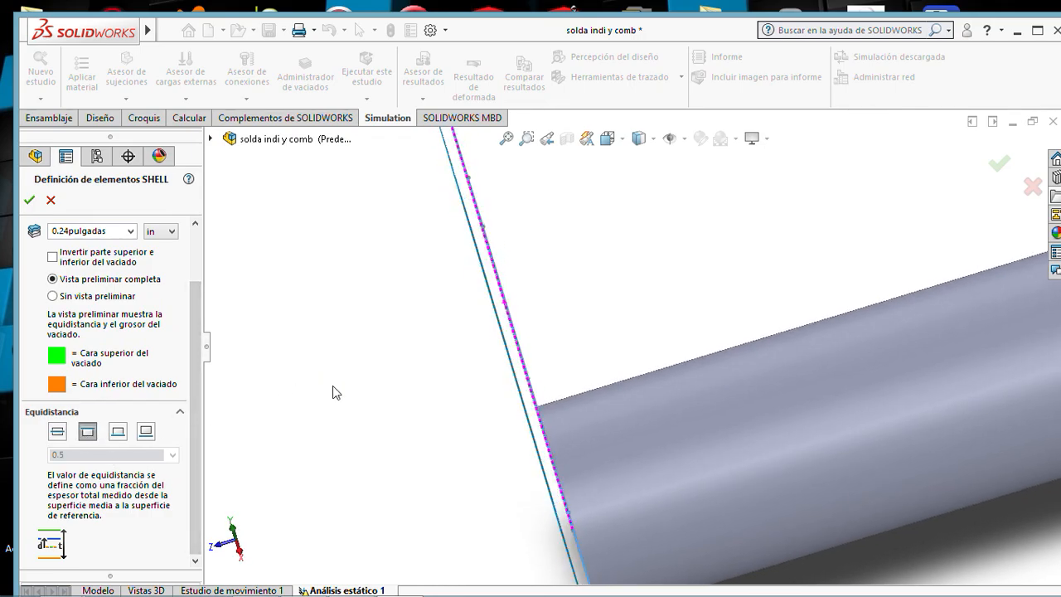
{"action": "left_click", "coordinate": [29, 200]}
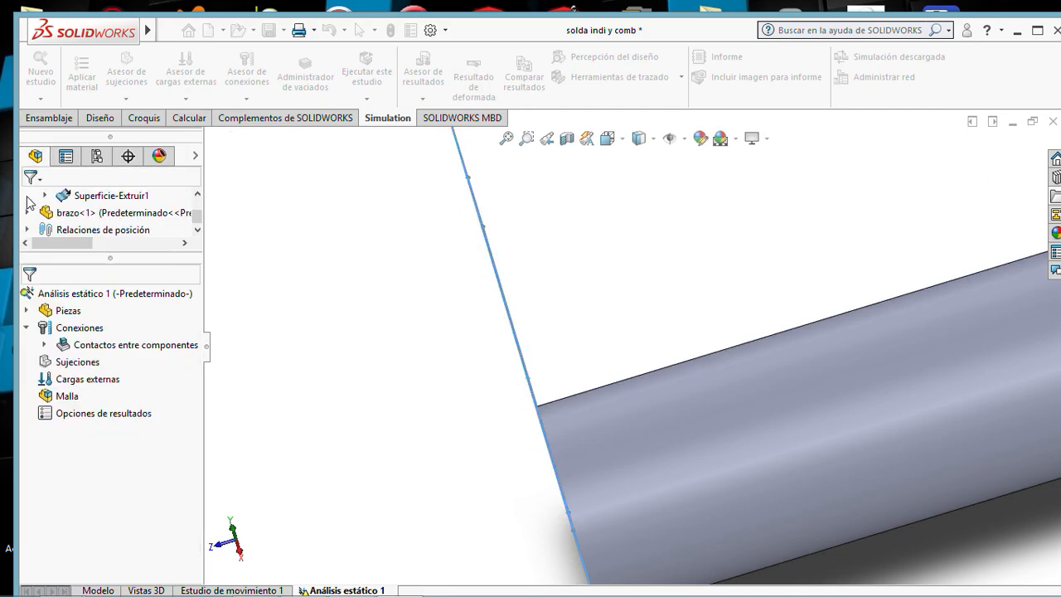
Apply the material ASTM A36 Acero to all parts of the study and close the material library.
{"action": "right_click", "coordinate": [47, 314]}
{"action": "left_click", "coordinate": [121, 323]}
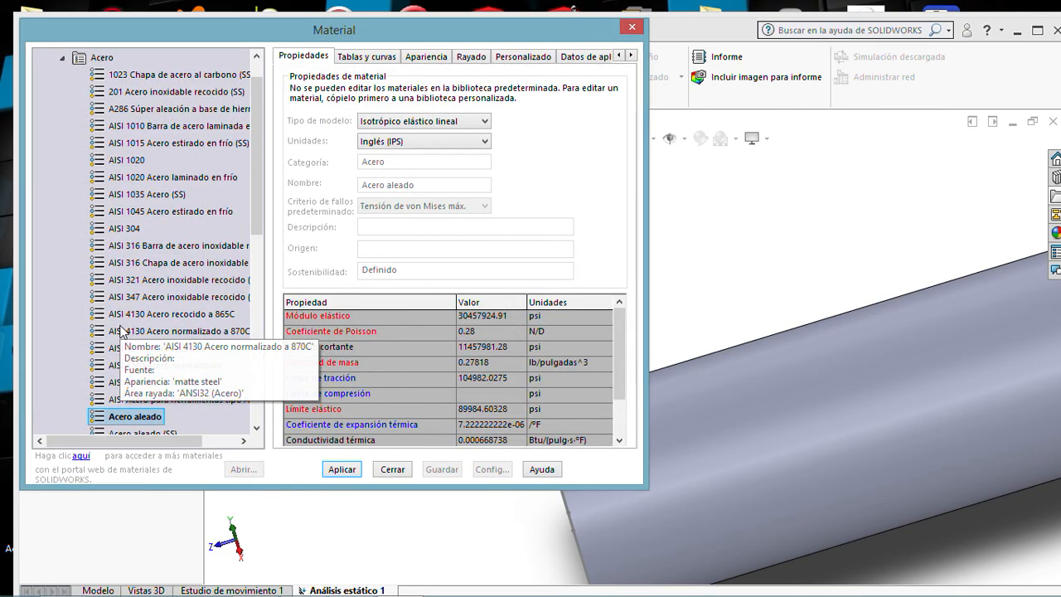
{"action": "scroll", "coordinate": [183, 288], "scroll_direction": "down", "scroll_amount": 3}
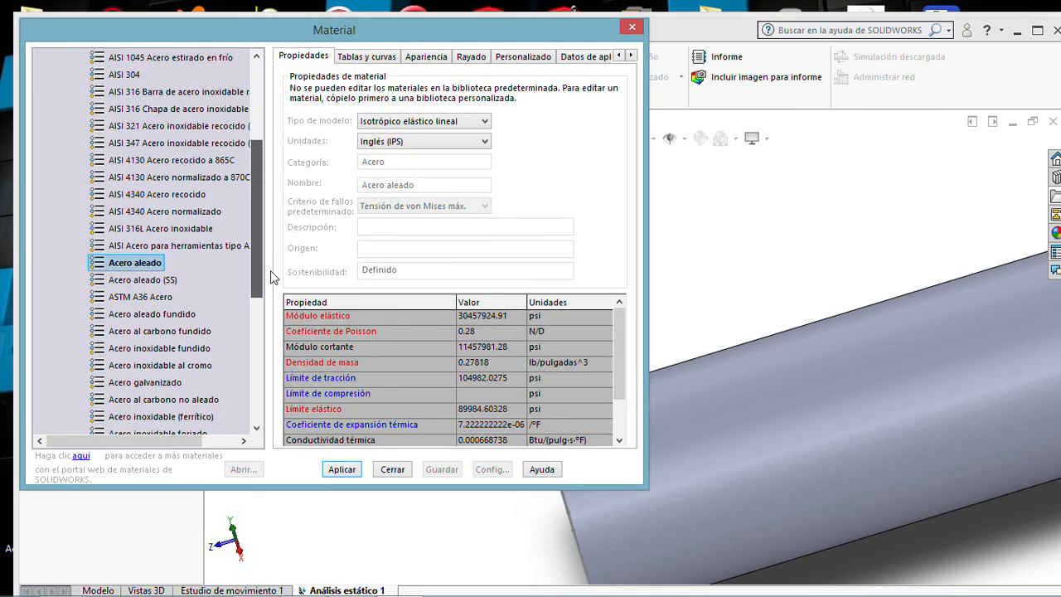
{"action": "left_click", "coordinate": [158, 297]}
{"action": "left_click", "coordinate": [342, 470]}
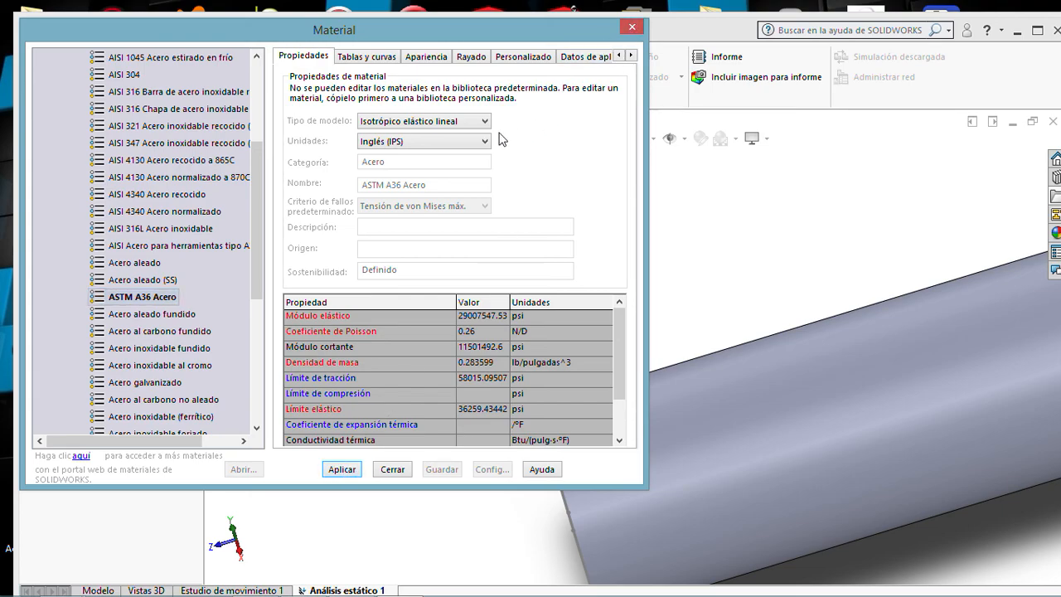
{"action": "left_click", "coordinate": [630, 30]}
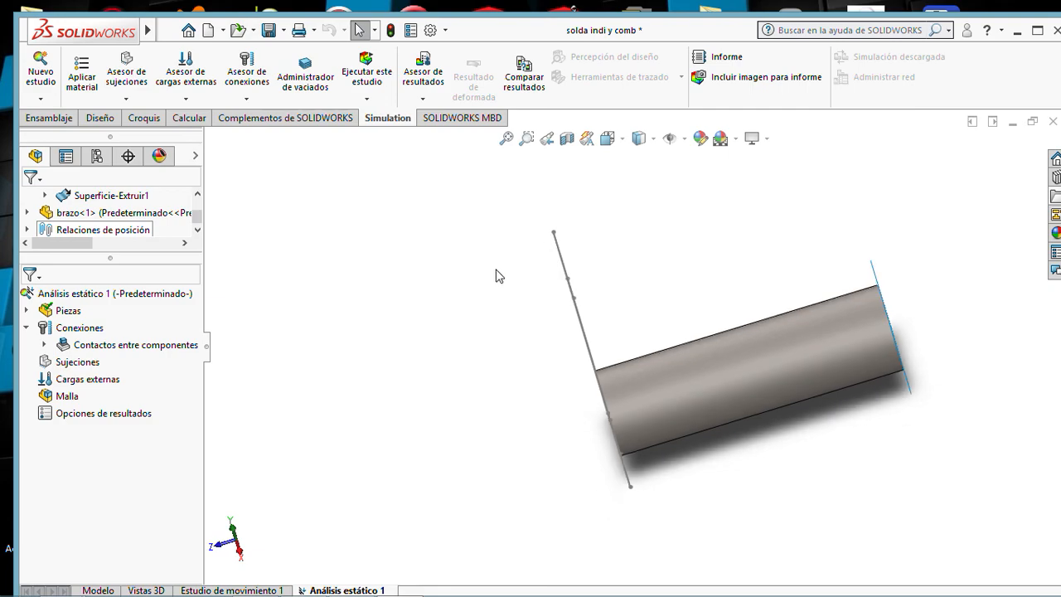
Add a fixed geometry (Geometría fija) restraint to the flat face of the empotramiento plate and accept it.
{"action": "right_click", "coordinate": [60, 366]}
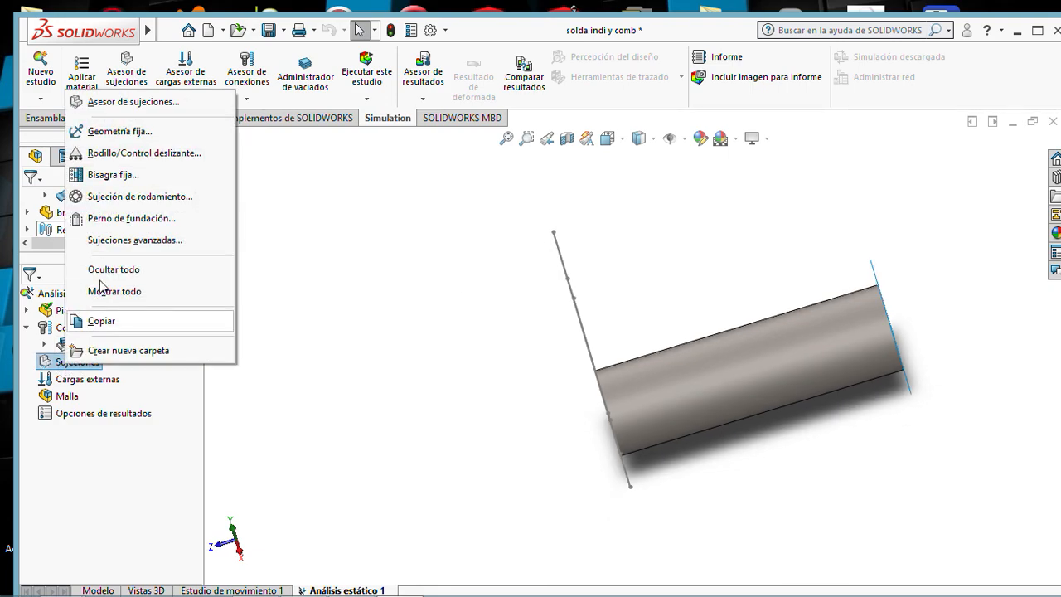
{"action": "left_click", "coordinate": [101, 133]}
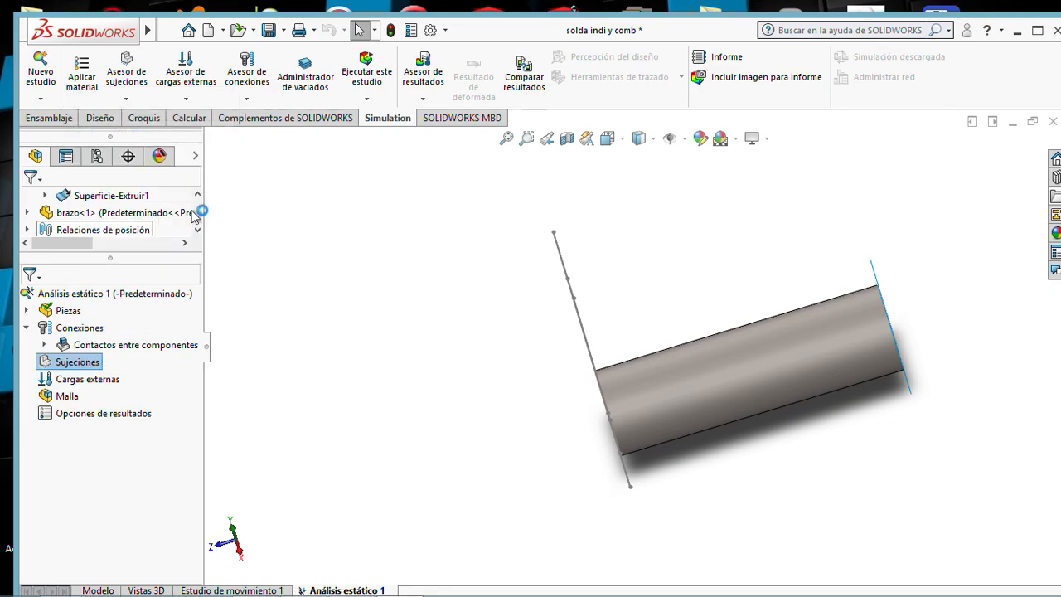
{"action": "left_click", "coordinate": [837, 341]}
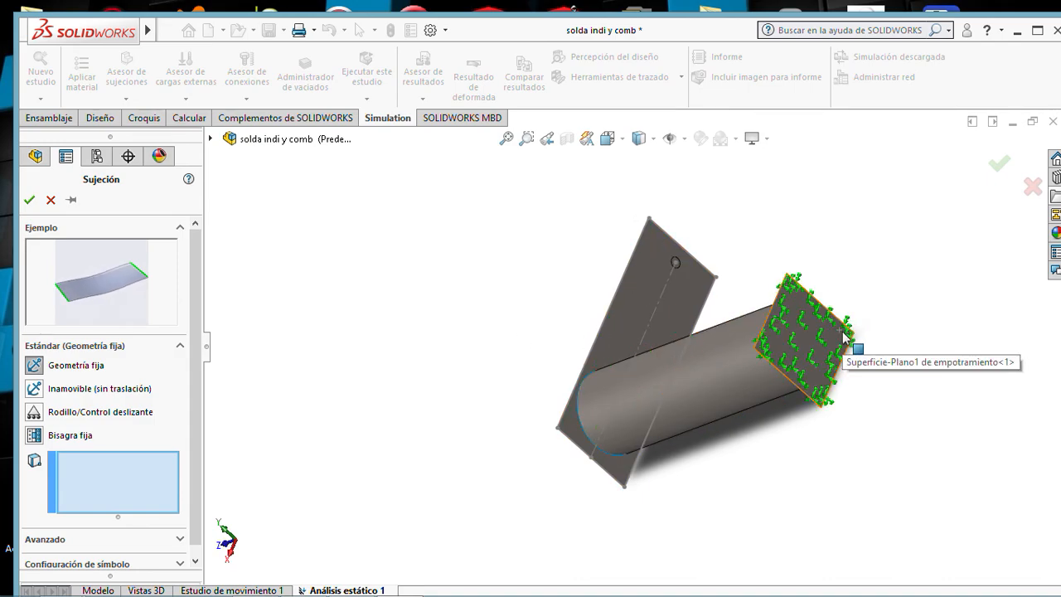
{"action": "left_click", "coordinate": [843, 334]}
{"action": "left_click", "coordinate": [29, 199]}
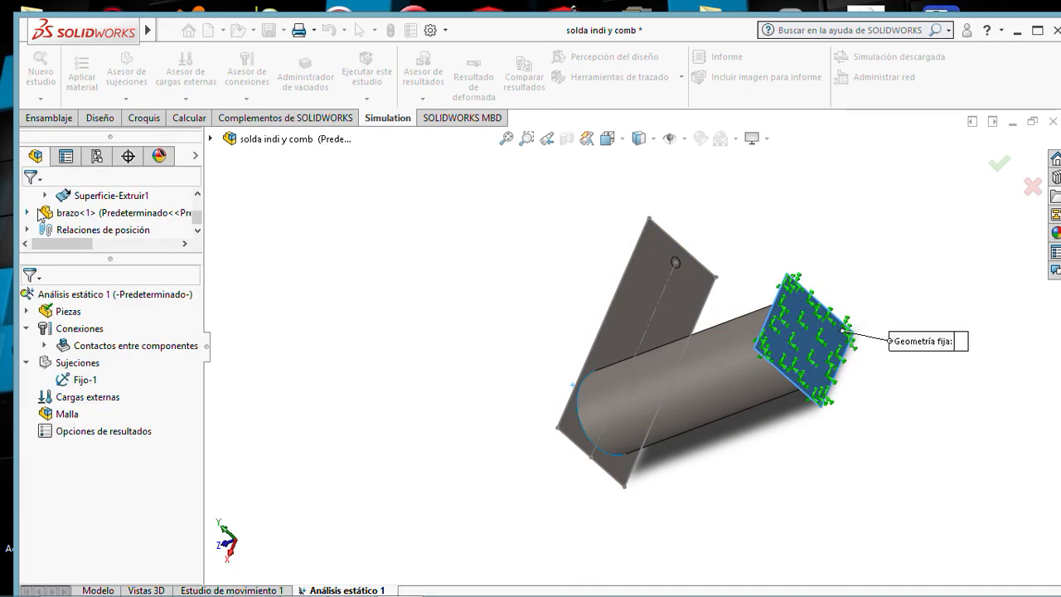
Start a force load on the small circular split face near the free end of the brazo.
{"action": "middle_click_drag", "start_coordinate": [332, 301], "coordinate": [466, 222]}
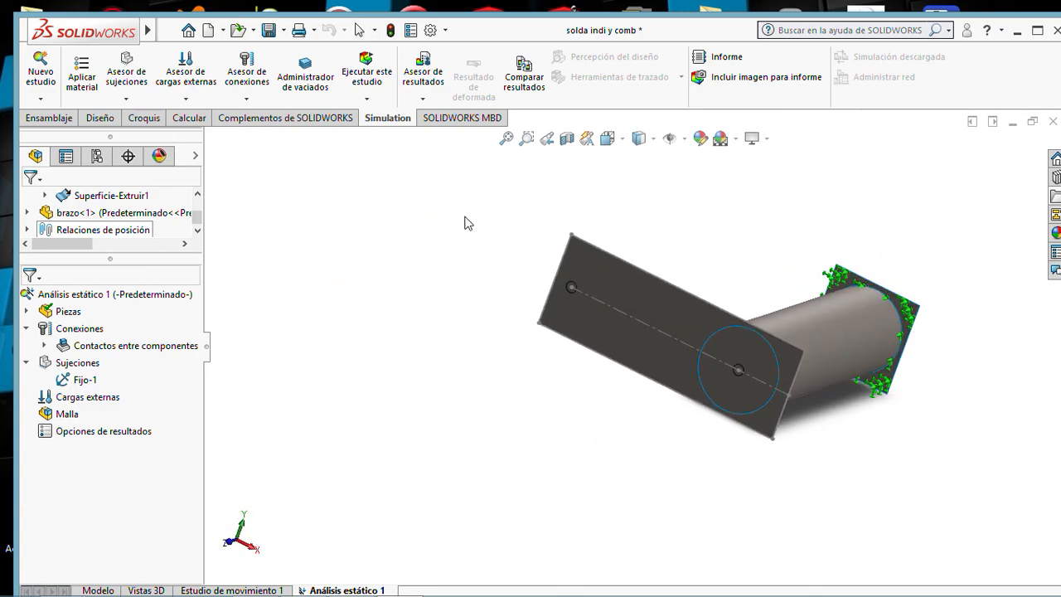
{"action": "left_click", "coordinate": [124, 378]}
{"action": "right_click", "coordinate": [112, 398]}
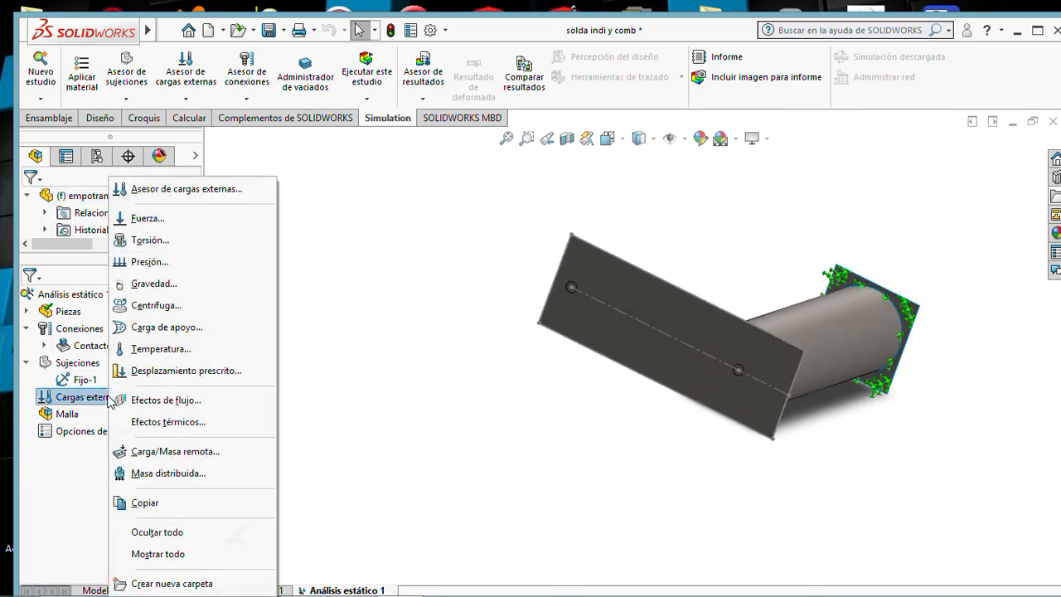
{"action": "left_click", "coordinate": [145, 219]}
{"action": "scroll", "coordinate": [593, 303], "scroll_direction": "down", "scroll_amount": 6}
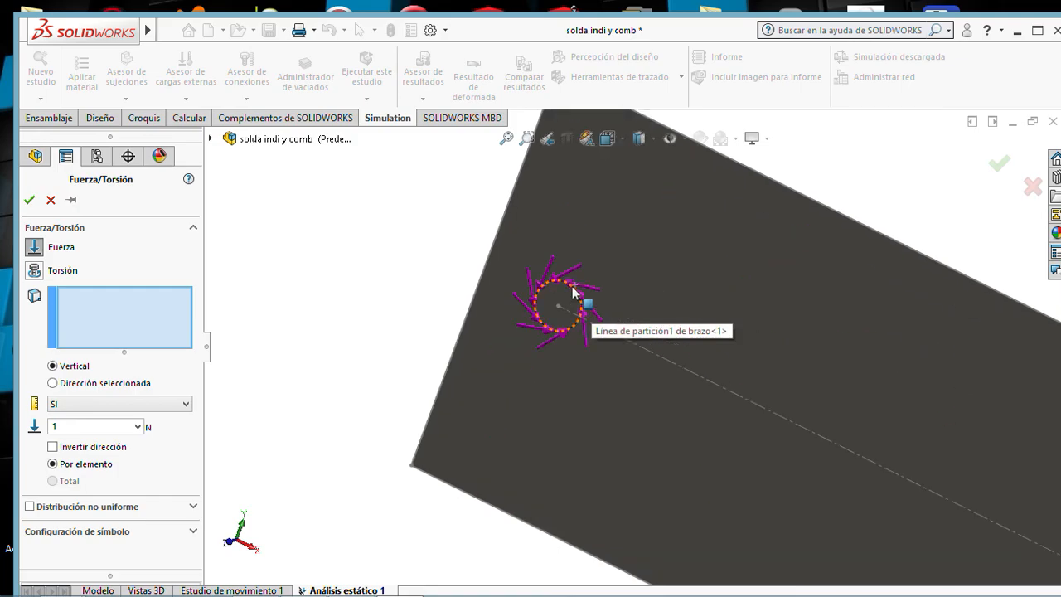
{"action": "scroll", "coordinate": [568, 293], "scroll_direction": "down", "scroll_amount": 1}
{"action": "left_click", "coordinate": [564, 295]}
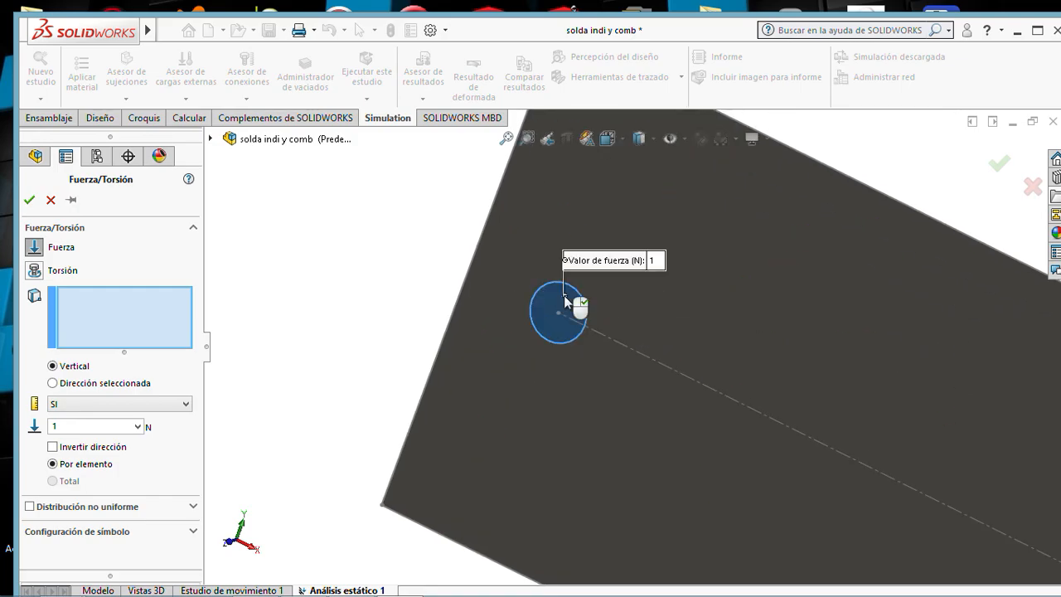
Define the force by selected direction, using the brazo's short end edge beside the loaded circle as reference.
{"action": "left_click", "coordinate": [53, 383]}
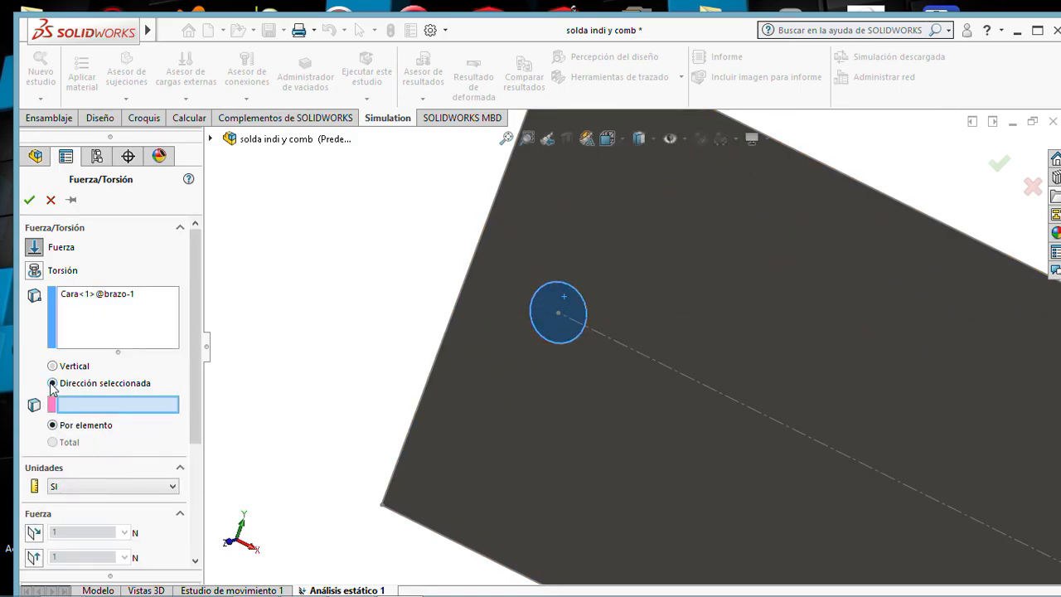
{"action": "left_click", "coordinate": [424, 393]}
{"action": "scroll", "coordinate": [431, 387], "scroll_direction": "up", "scroll_amount": 3}
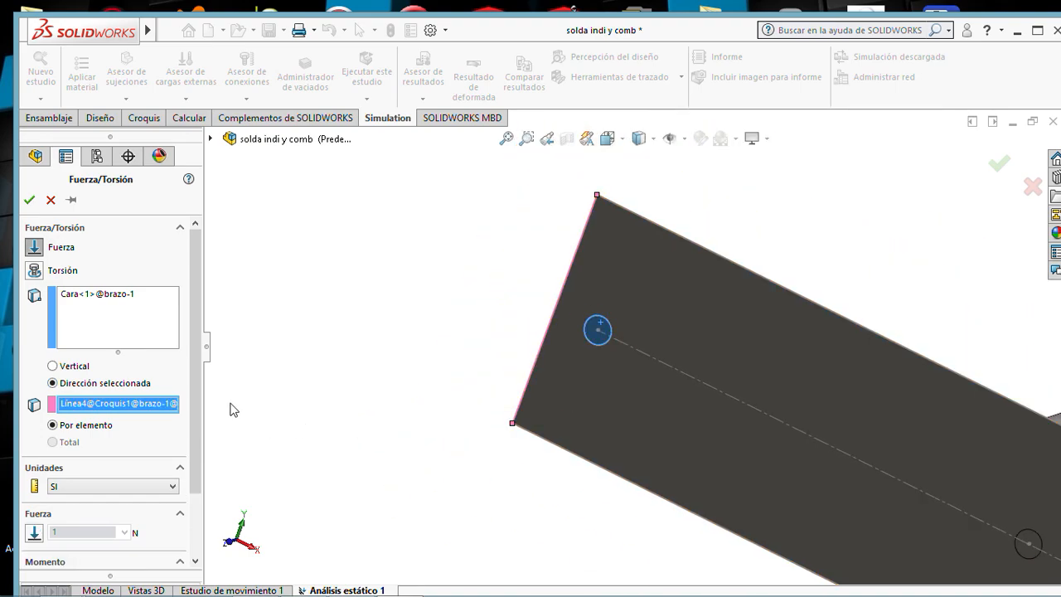
{"action": "left_click_drag", "start_coordinate": [197, 386], "coordinate": [214, 499]}
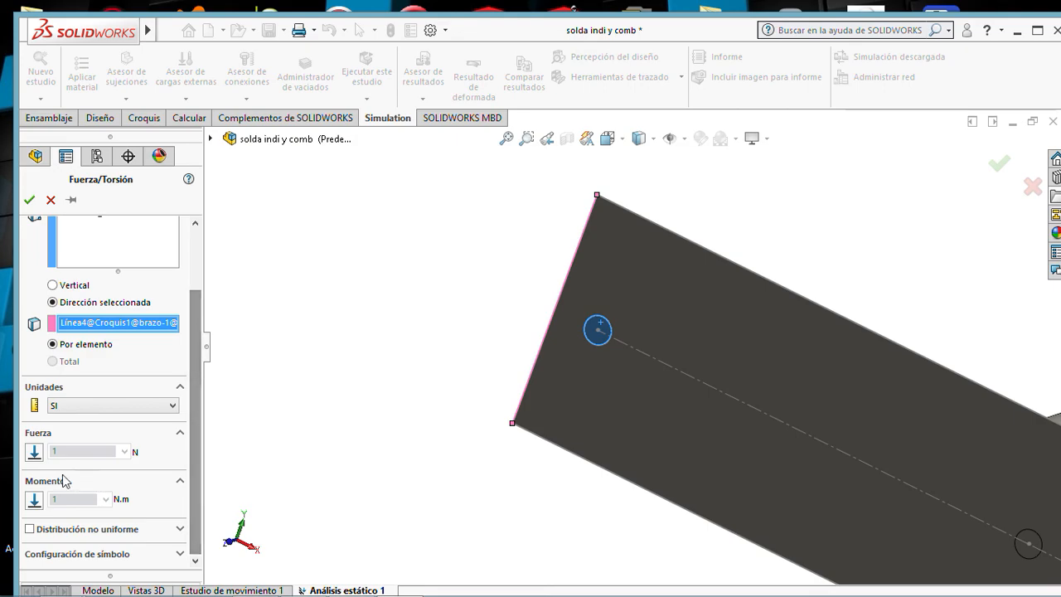
Enable the force component along the edge and set it to 2700 lbf in English (IPS) units.
{"action": "left_click", "coordinate": [34, 455]}
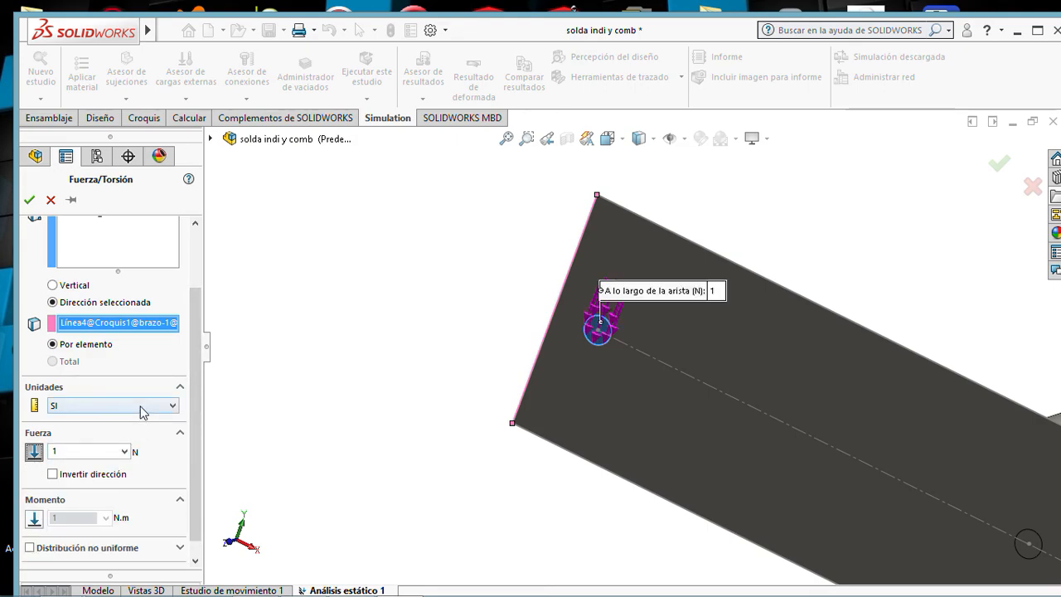
{"action": "left_click", "coordinate": [137, 408]}
{"action": "left_click", "coordinate": [111, 429]}
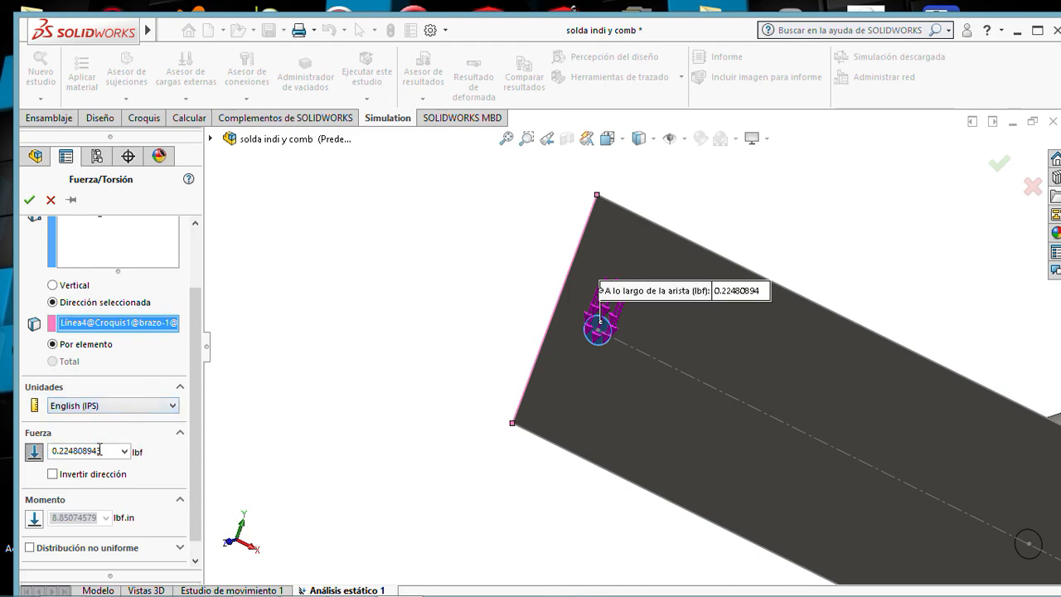
{"action": "type", "text": "2700"}
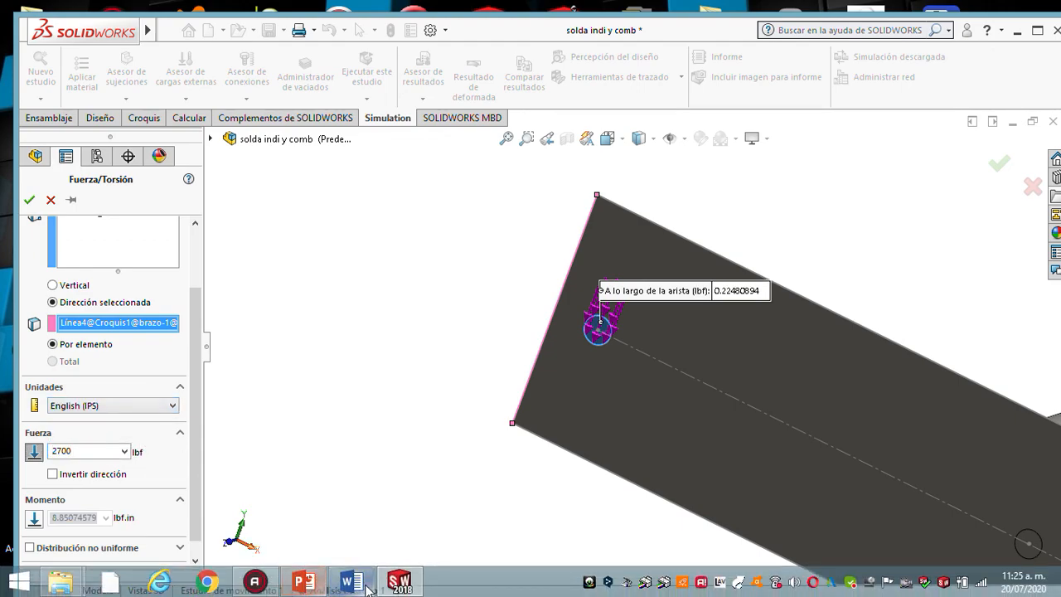
Check the static load in the Word problem statement, return to SOLIDWORKS and accept the force definition.
{"action": "left_click", "coordinate": [352, 583]}
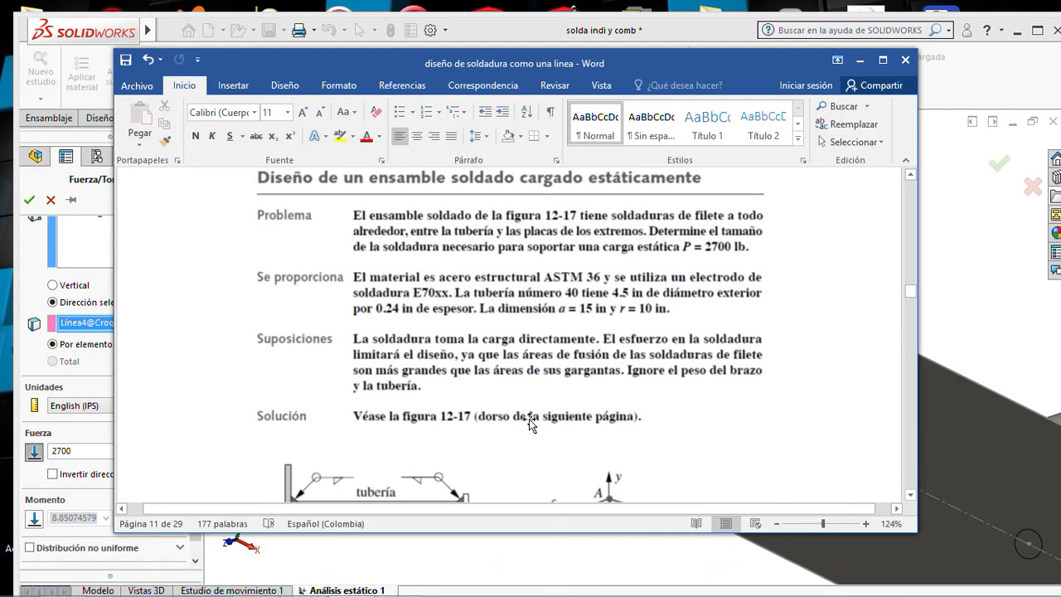
{"action": "scroll", "coordinate": [529, 419], "scroll_direction": "down", "scroll_amount": 2}
{"action": "scroll", "coordinate": [529, 421], "scroll_direction": "up", "scroll_amount": 1}
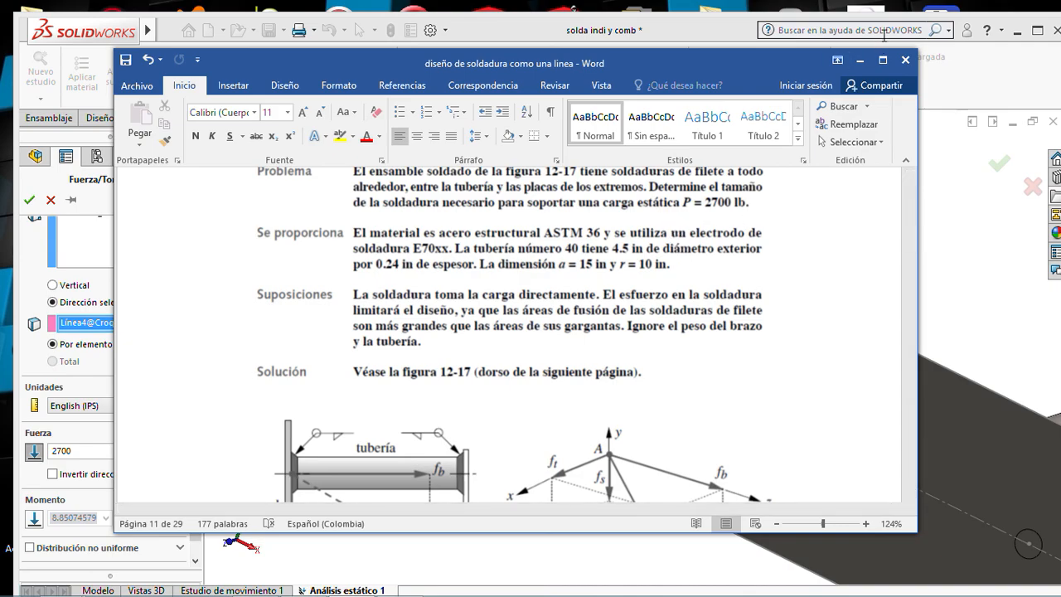
{"action": "left_click", "coordinate": [858, 61]}
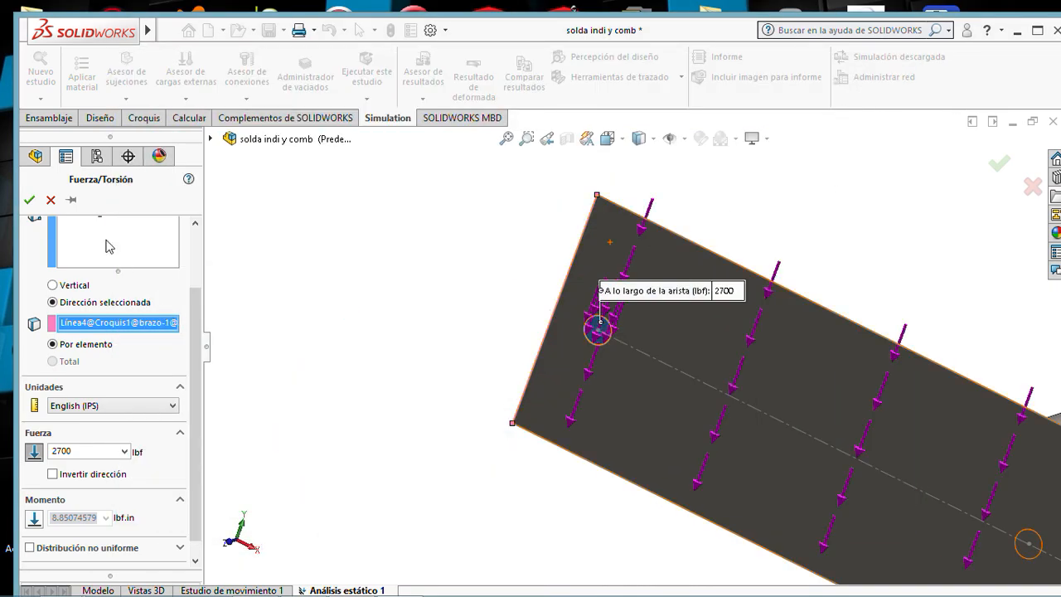
{"action": "left_click", "coordinate": [49, 201]}
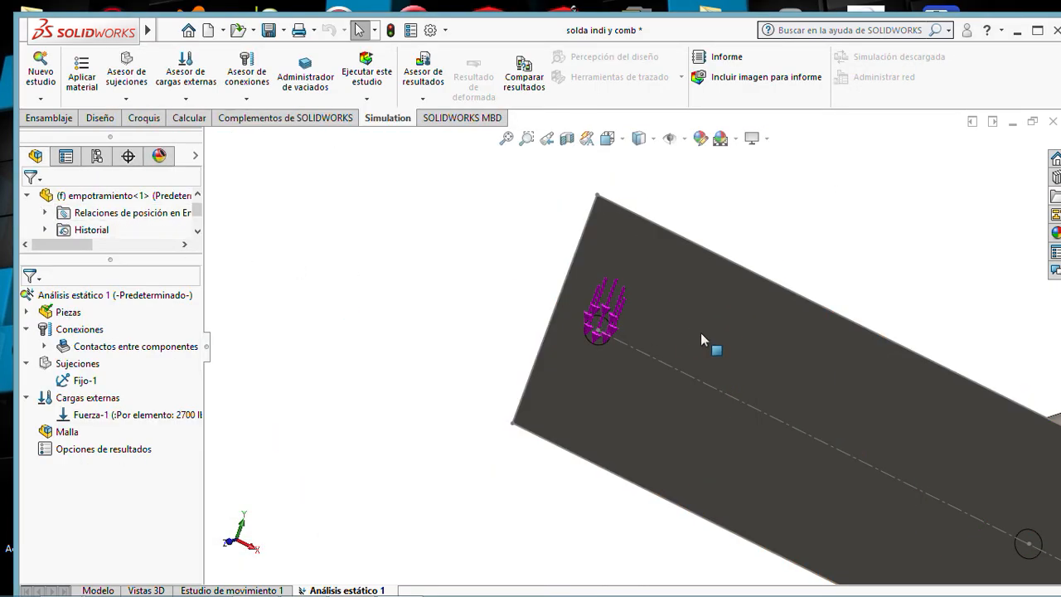
Edit the global contact of the study and set its contact type to Sin penetración.
{"action": "scroll", "coordinate": [701, 333], "scroll_direction": "up", "scroll_amount": 6}
{"action": "scroll", "coordinate": [701, 303], "scroll_direction": "down", "scroll_amount": 3}
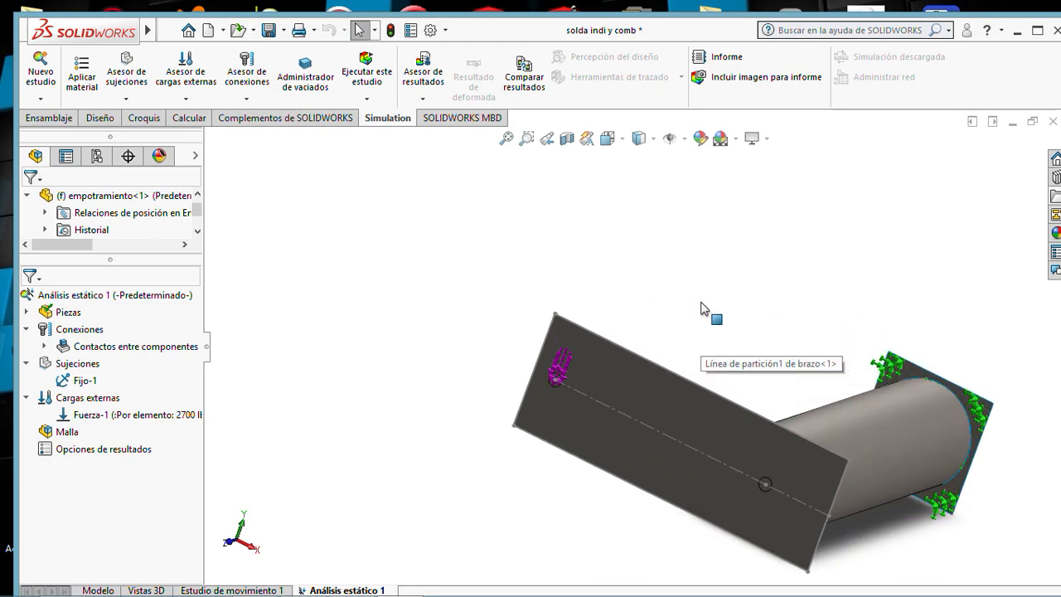
{"action": "scroll", "coordinate": [701, 305], "scroll_direction": "down", "scroll_amount": 1}
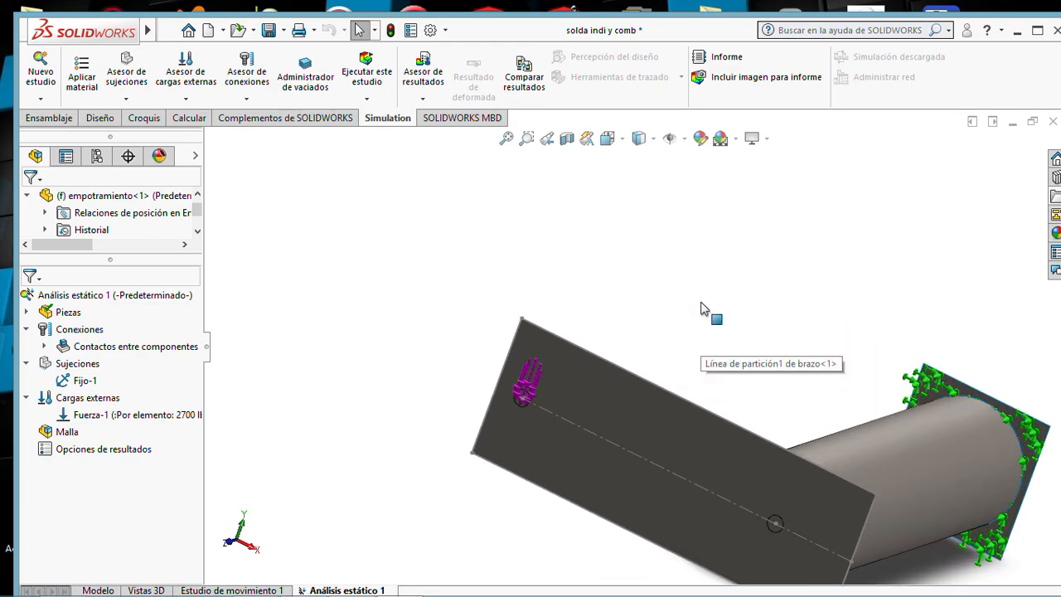
{"action": "left_click", "coordinate": [94, 376]}
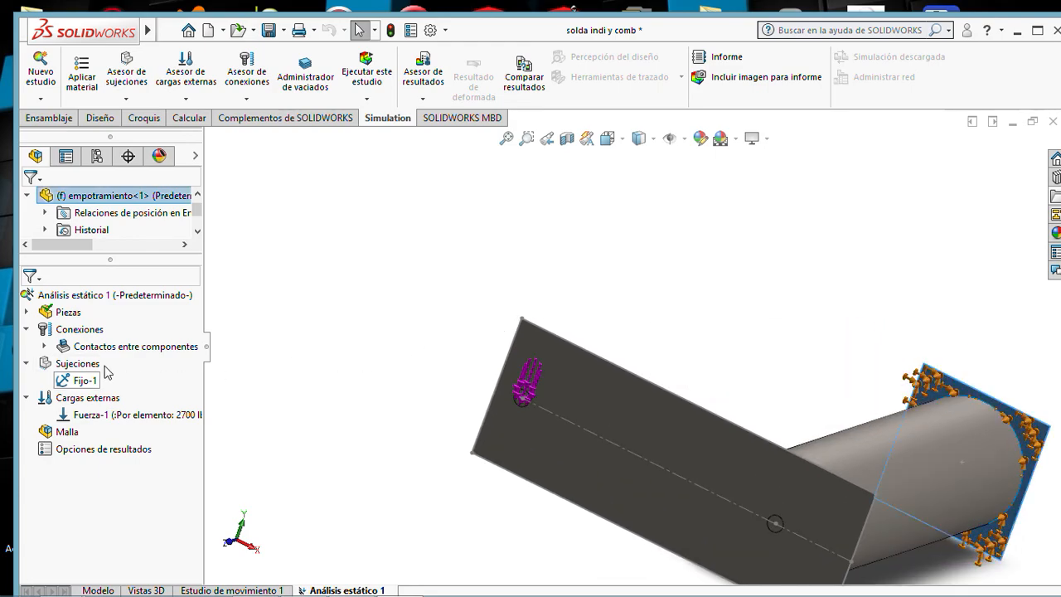
{"action": "left_click", "coordinate": [44, 346]}
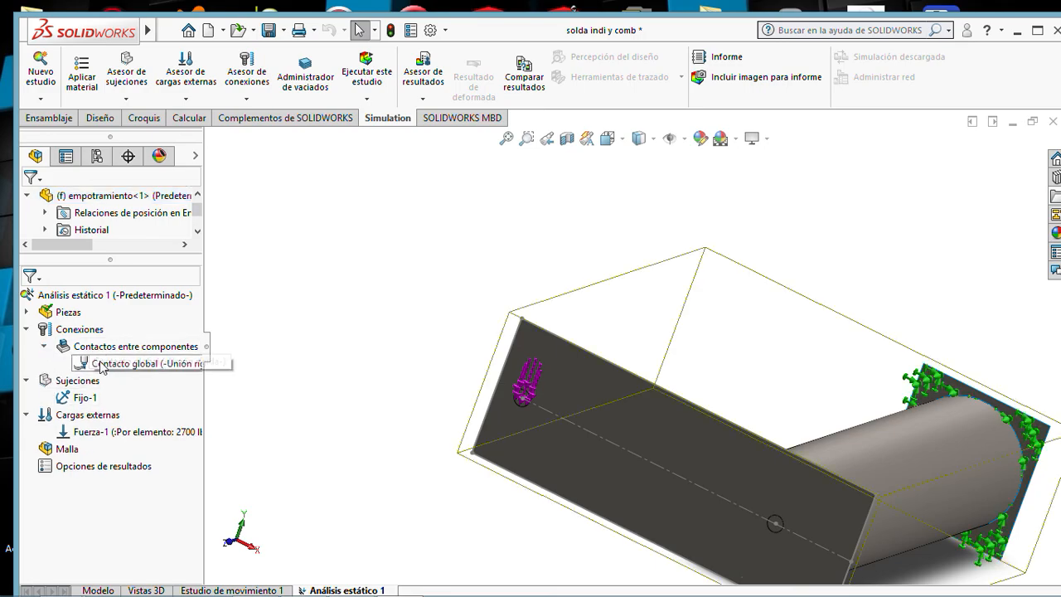
{"action": "right_click", "coordinate": [127, 365]}
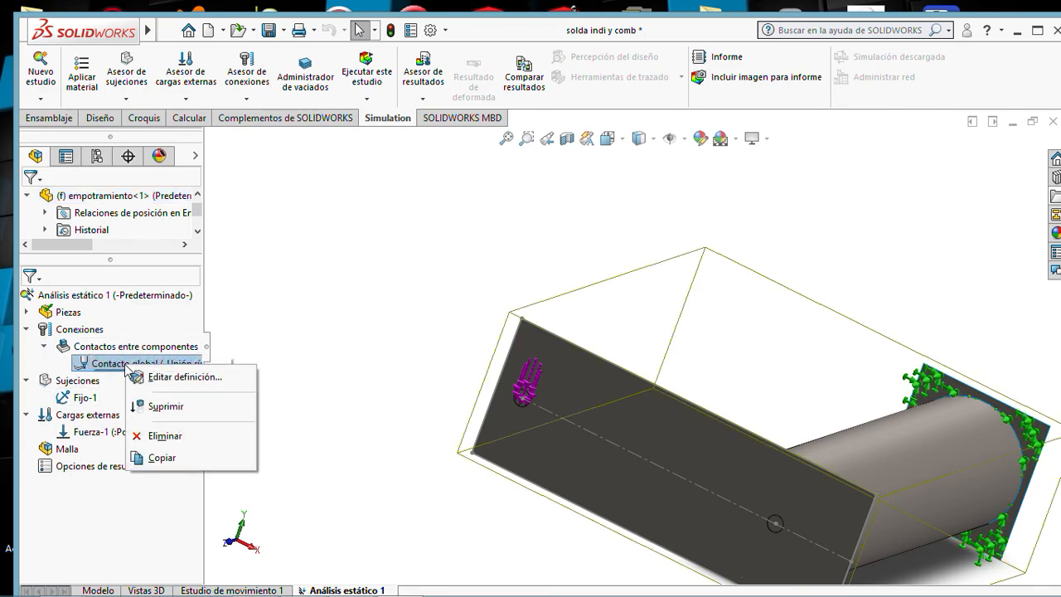
{"action": "left_click", "coordinate": [157, 378]}
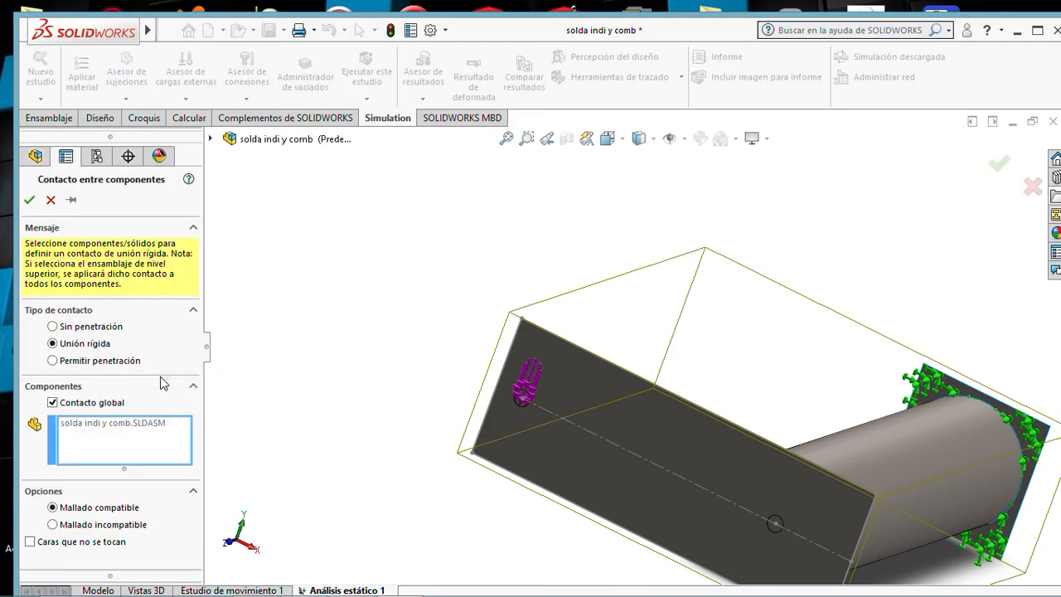
{"action": "left_click", "coordinate": [53, 327]}
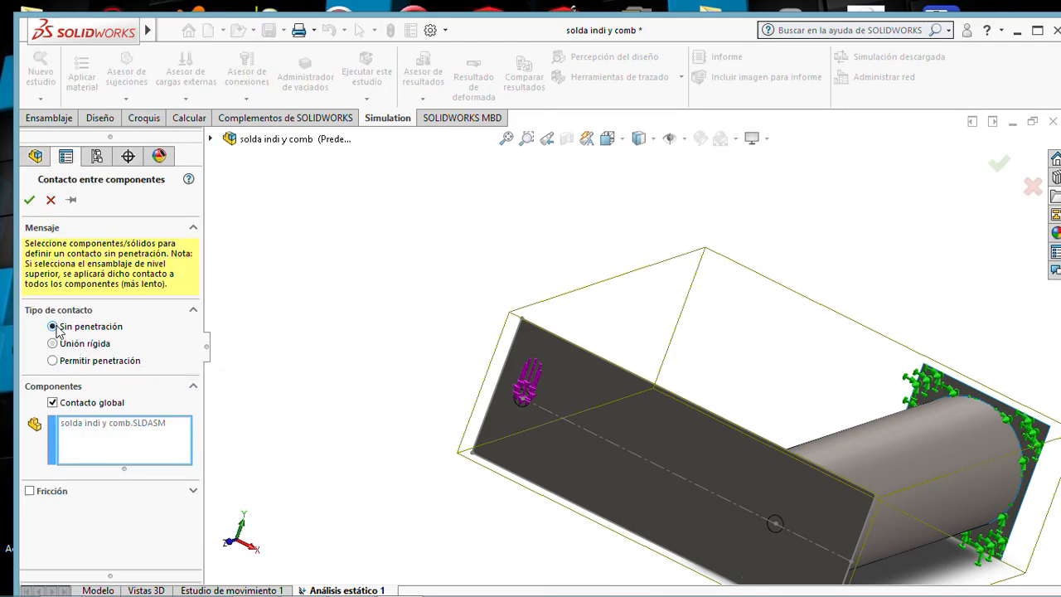
{"action": "left_click", "coordinate": [30, 201]}
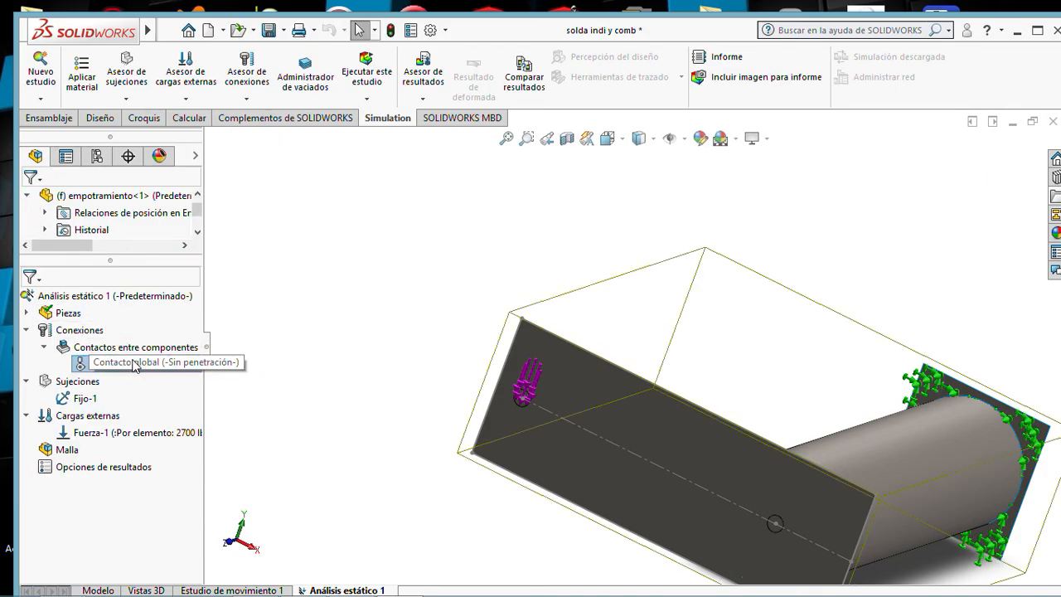
Add an edge weld connector (Soldadura de arista) with the weld type Redondeo, de un único lado.
{"action": "right_click", "coordinate": [70, 331]}
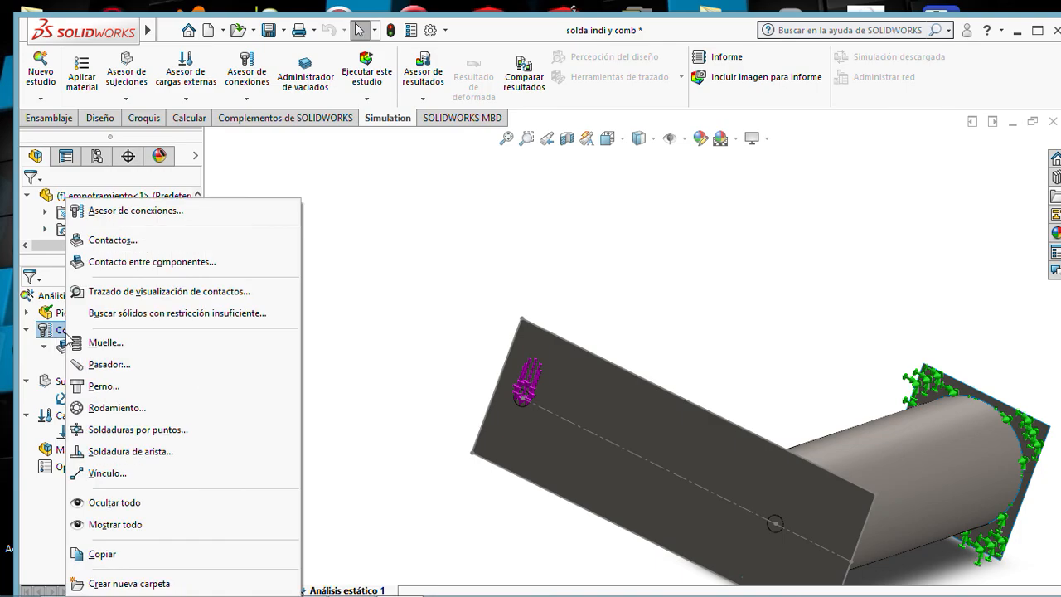
{"action": "left_click", "coordinate": [108, 452]}
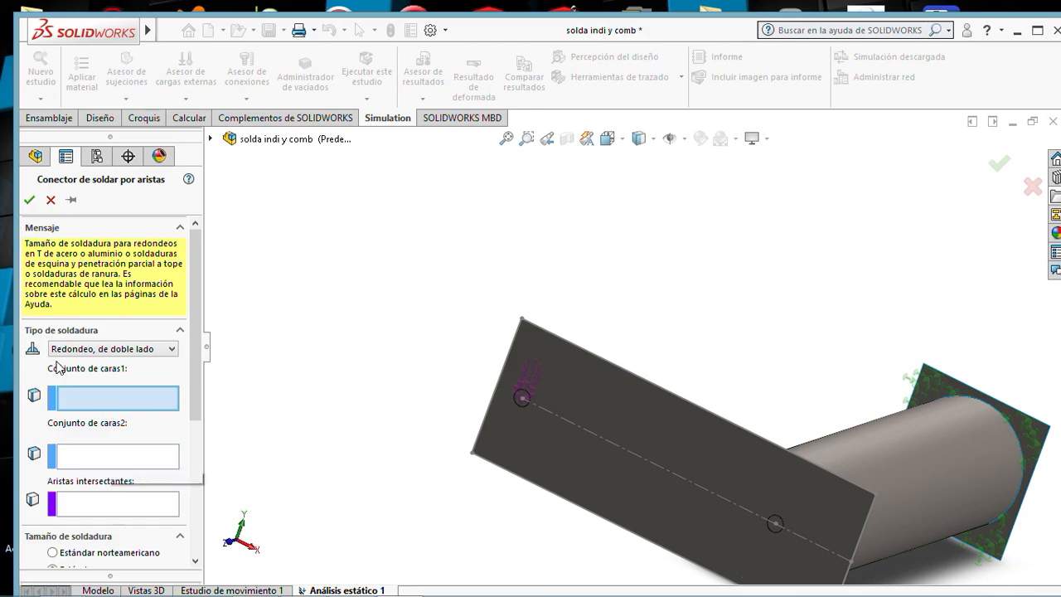
{"action": "left_click", "coordinate": [107, 352]}
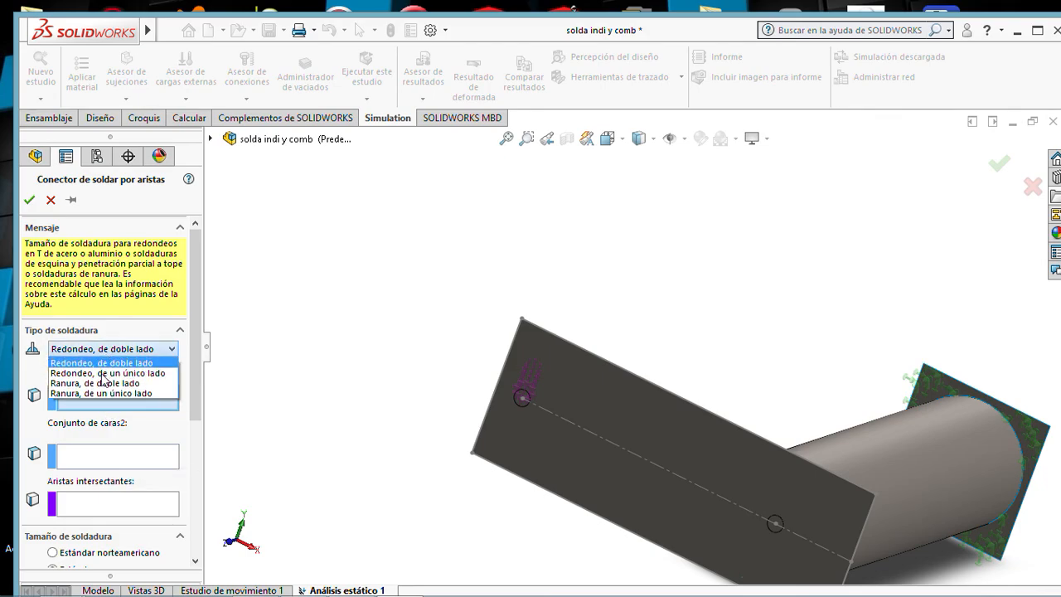
{"action": "left_click", "coordinate": [101, 375]}
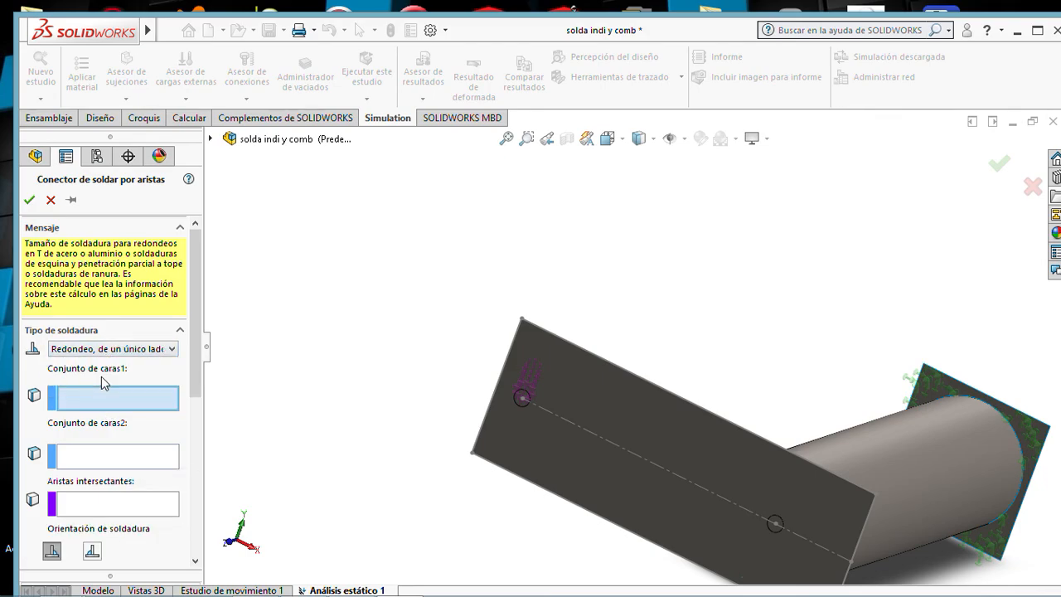
Assign the empotramiento's plate face to face set 1 and the tubo's cylindrical face to face set 2.
{"action": "scroll", "coordinate": [976, 452], "scroll_direction": "down", "scroll_amount": 5}
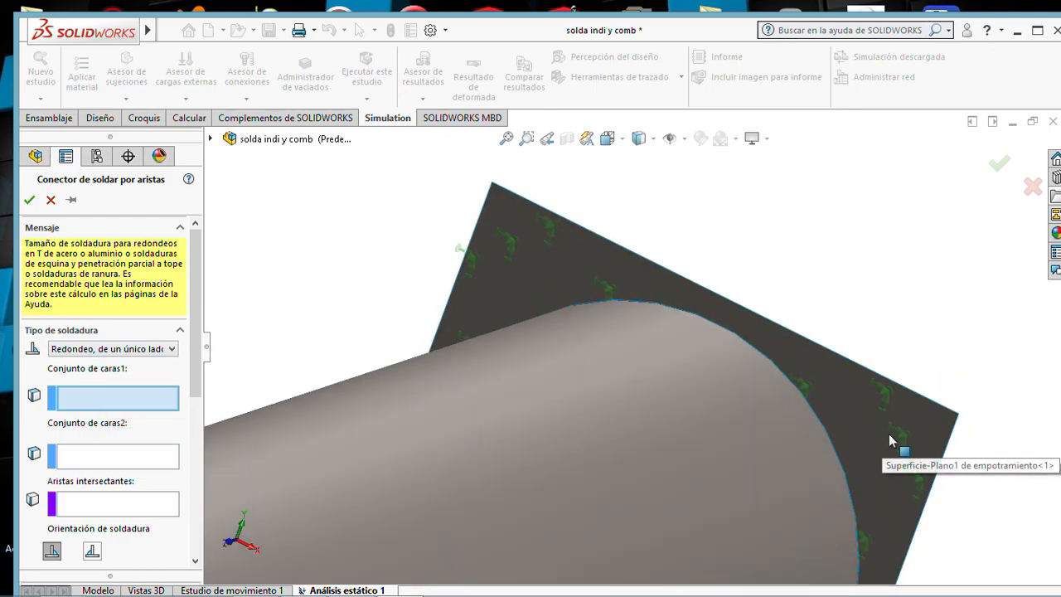
{"action": "left_click", "coordinate": [889, 434]}
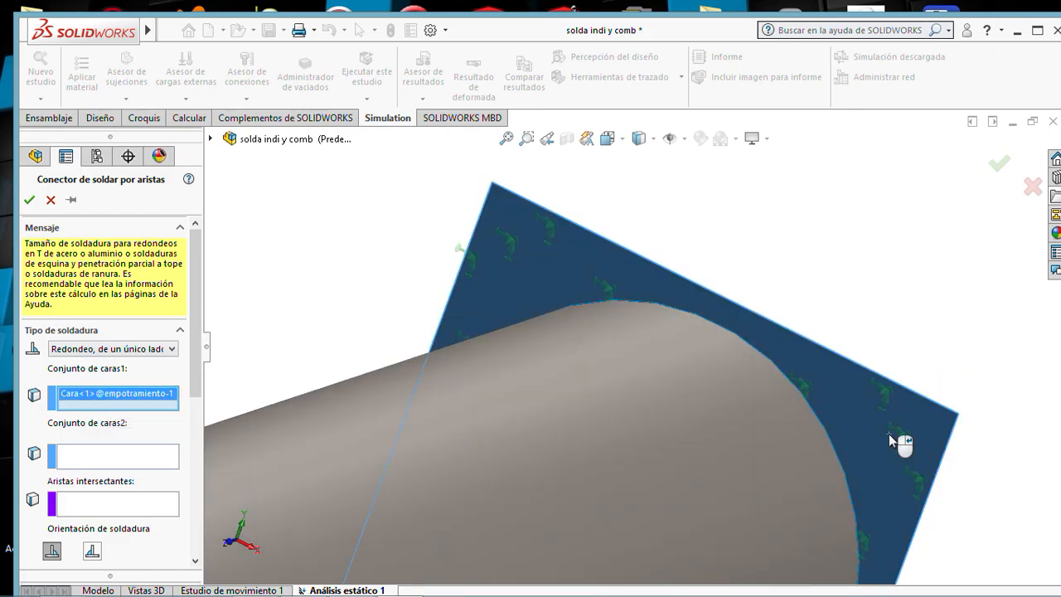
{"action": "left_click", "coordinate": [107, 458]}
{"action": "left_click", "coordinate": [693, 380]}
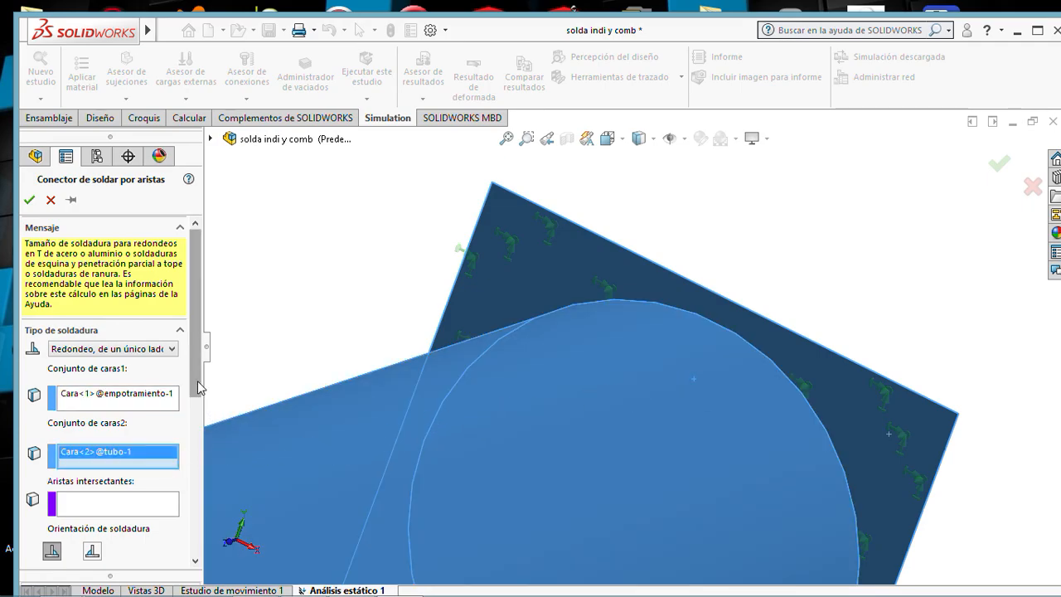
Try to assign the tubo's circular end edge at the empotramiento plate as the intersecting edge of the weld.
{"action": "left_click_drag", "start_coordinate": [199, 386], "coordinate": [207, 457]}
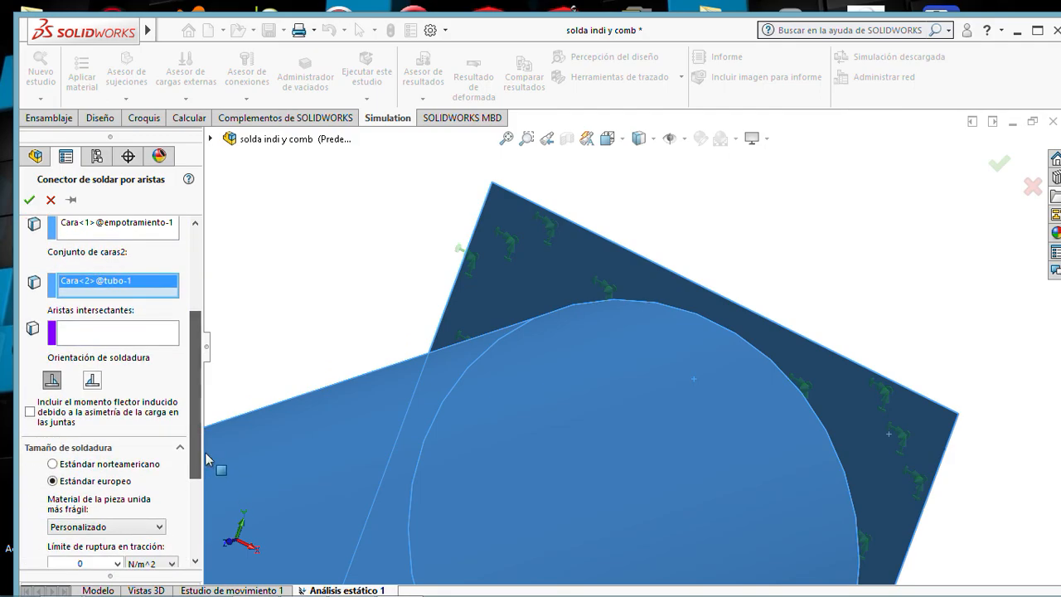
{"action": "left_click", "coordinate": [119, 333]}
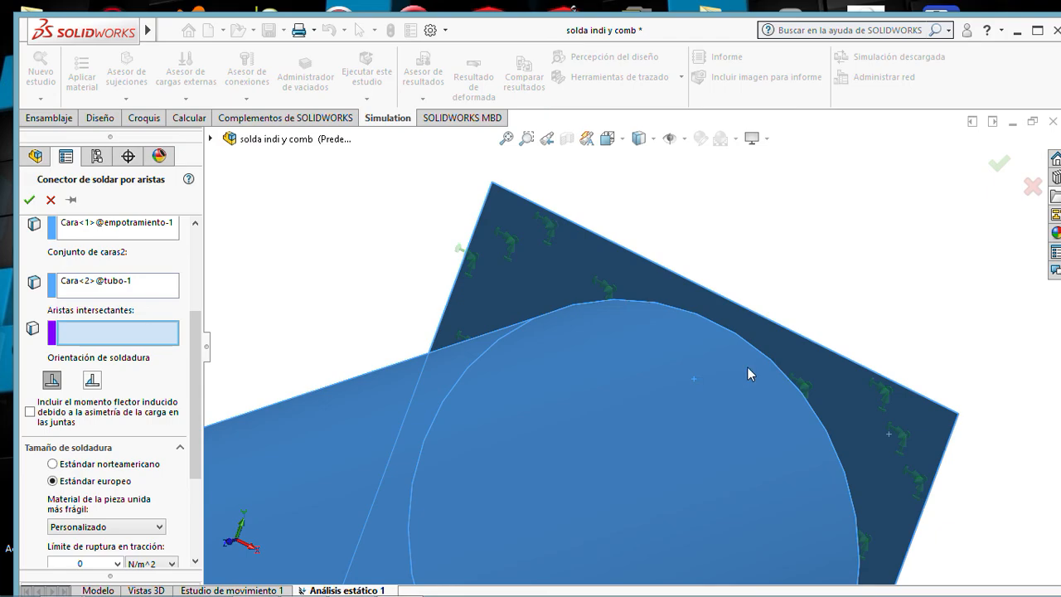
{"action": "left_click", "coordinate": [788, 381]}
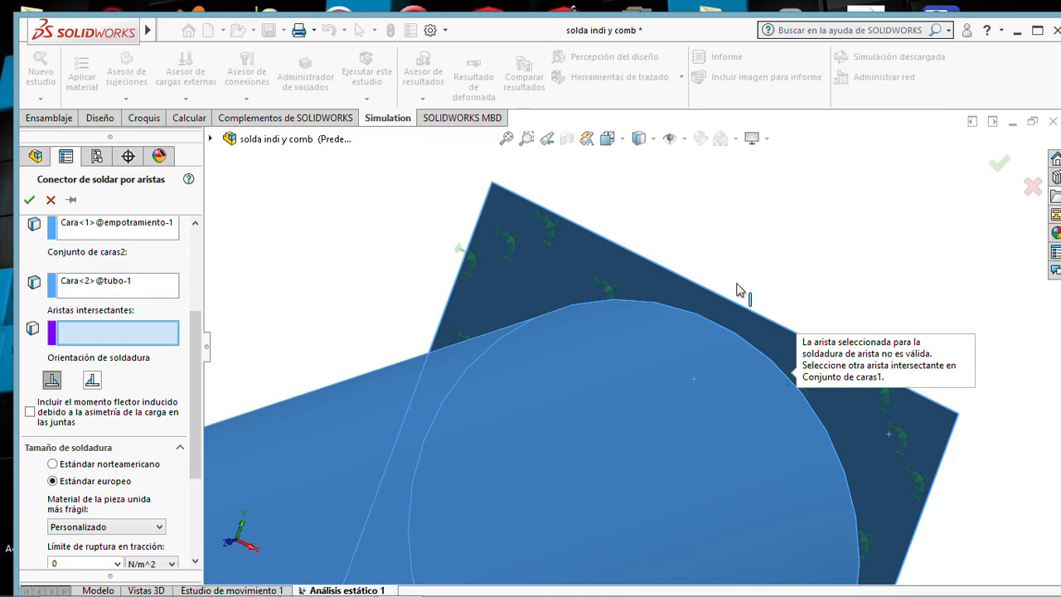
{"action": "middle_click_drag", "start_coordinate": [782, 265], "coordinate": [746, 319]}
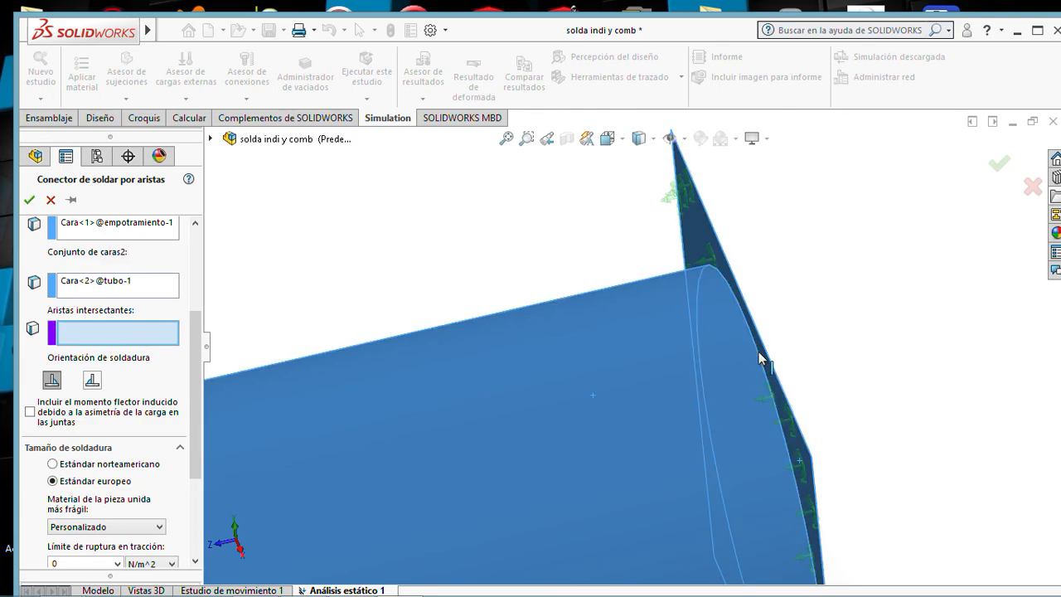
{"action": "left_click", "coordinate": [697, 362]}
{"action": "scroll", "coordinate": [181, 304], "scroll_direction": "up", "scroll_amount": 3}
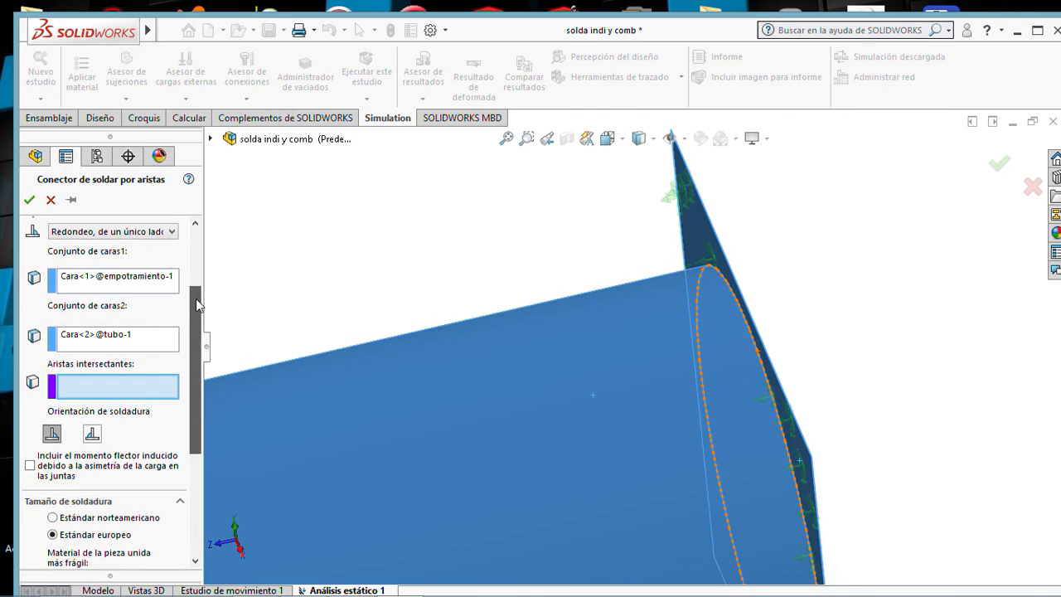
Remove the empotramiento face from face set 1 and the tubo face from face set 2 of the edge weld connector.
{"action": "left_click", "coordinate": [125, 311]}
{"action": "right_click", "coordinate": [126, 307]}
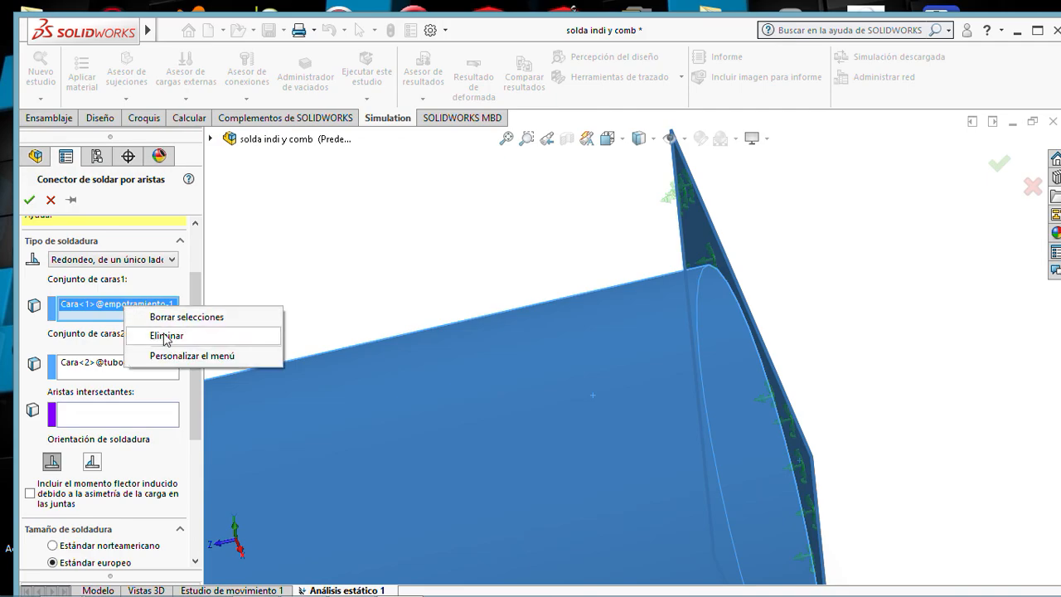
{"action": "left_click", "coordinate": [224, 334]}
{"action": "left_click", "coordinate": [129, 365]}
{"action": "right_click", "coordinate": [129, 365]}
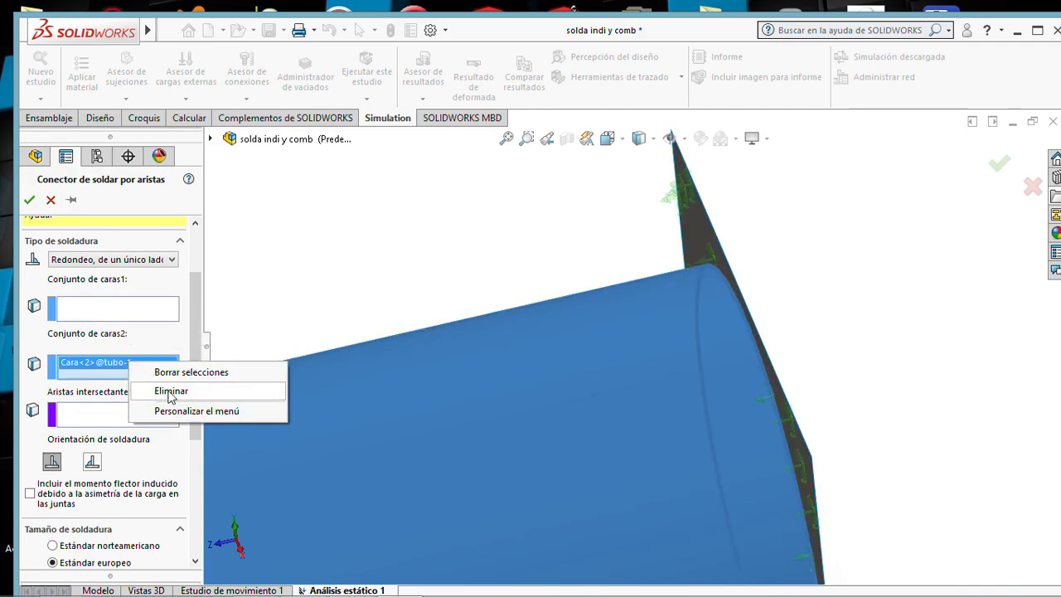
{"action": "left_click", "coordinate": [171, 390]}
{"action": "left_click", "coordinate": [615, 382]}
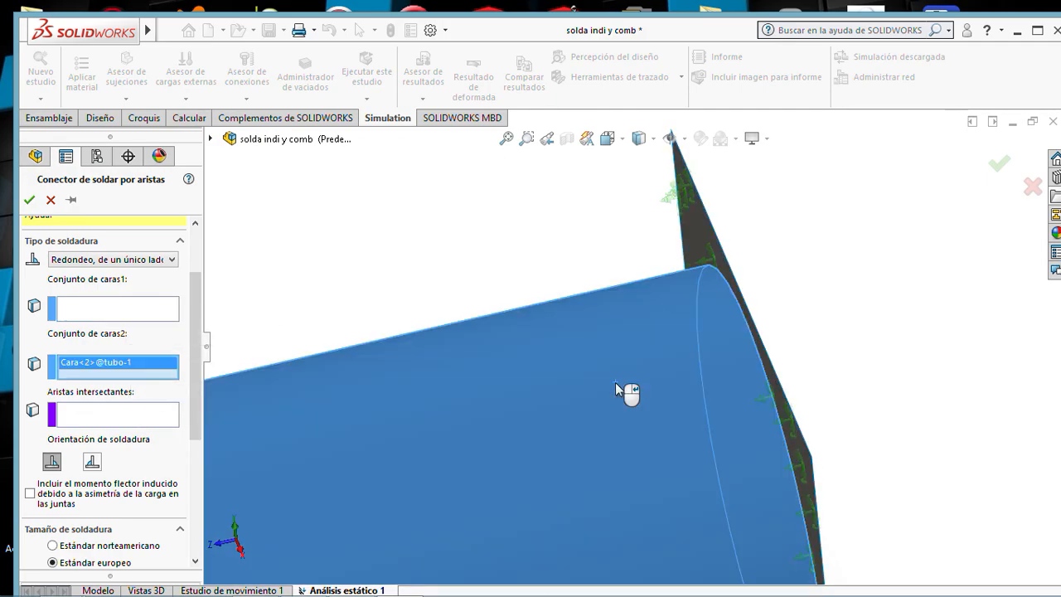
{"action": "right_click", "coordinate": [116, 369]}
{"action": "left_click", "coordinate": [219, 392]}
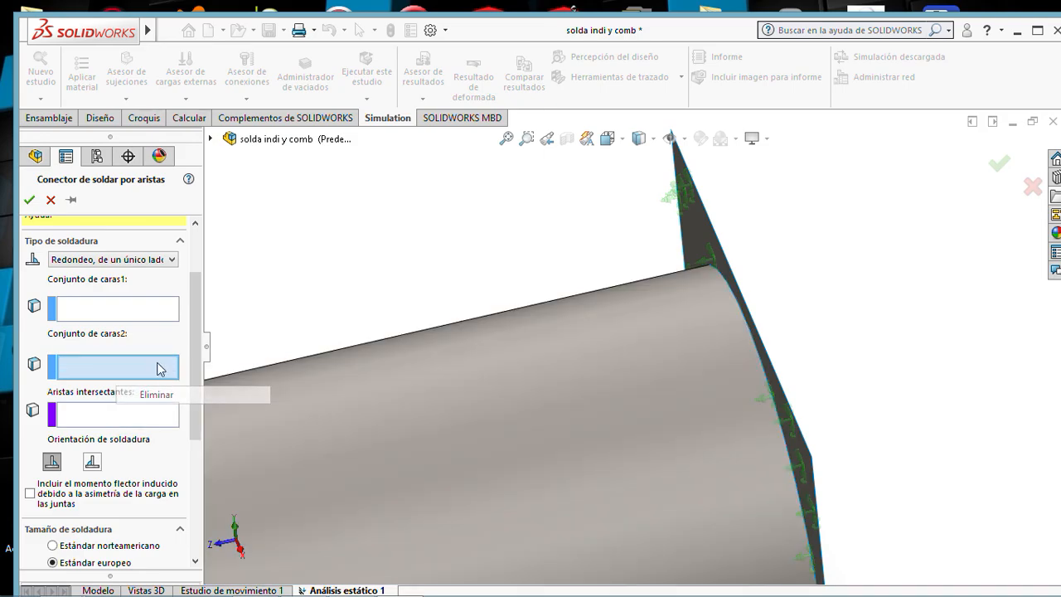
Assign the tubo's cylindrical face to face set 1 and the empotramiento's plate face to face set 2.
{"action": "left_click", "coordinate": [130, 309]}
{"action": "left_click", "coordinate": [638, 332]}
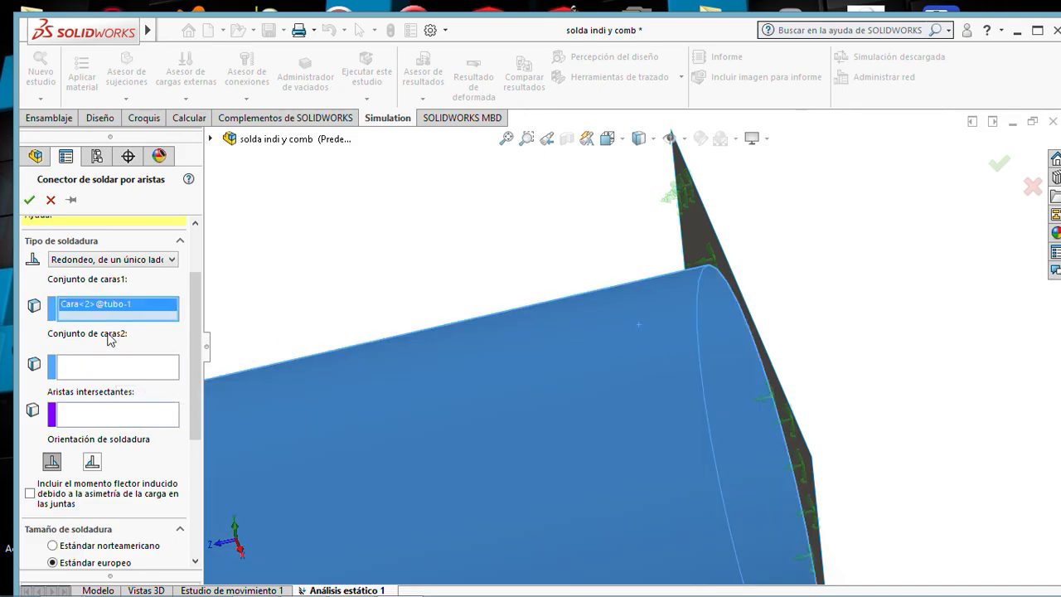
{"action": "left_click", "coordinate": [702, 246]}
{"action": "scroll", "coordinate": [751, 333], "scroll_direction": "up", "scroll_amount": 2}
{"action": "scroll", "coordinate": [717, 373], "scroll_direction": "down", "scroll_amount": 2}
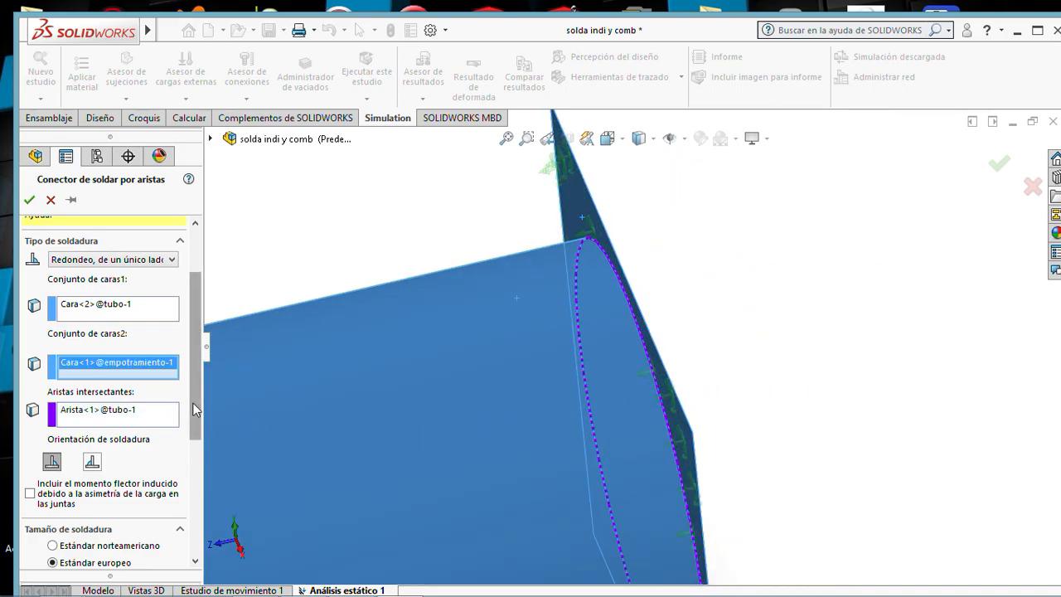
{"action": "left_click_drag", "start_coordinate": [192, 412], "coordinate": [197, 446]}
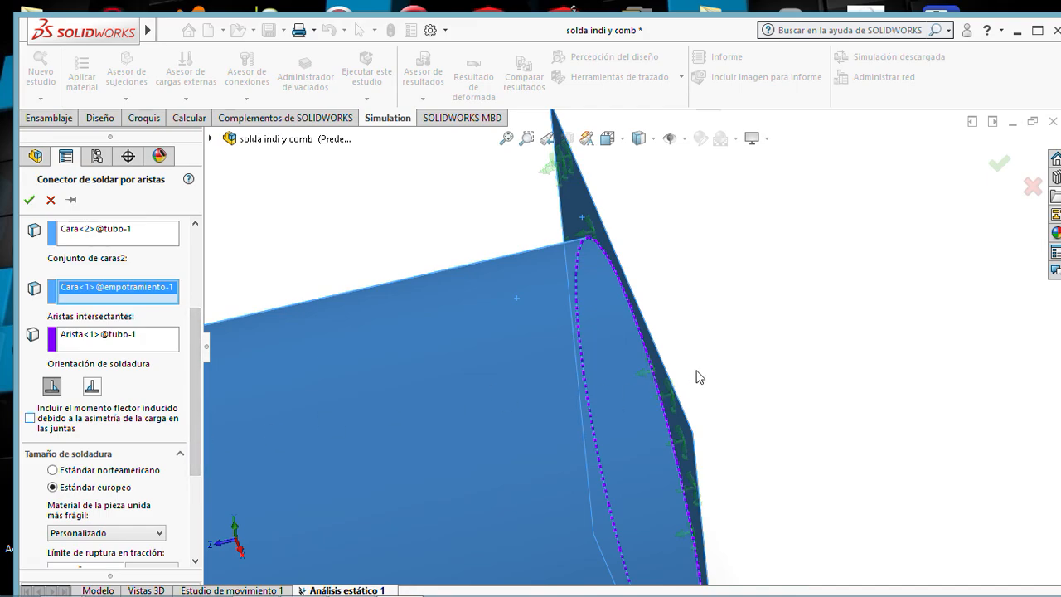
Inspect the weld joint between the tube and the empotramiento plate, comparing both weld orientation options and returning to the first.
{"action": "scroll", "coordinate": [729, 365], "scroll_direction": "down", "scroll_amount": 2}
{"action": "middle_click_drag", "start_coordinate": [693, 346], "coordinate": [573, 492]}
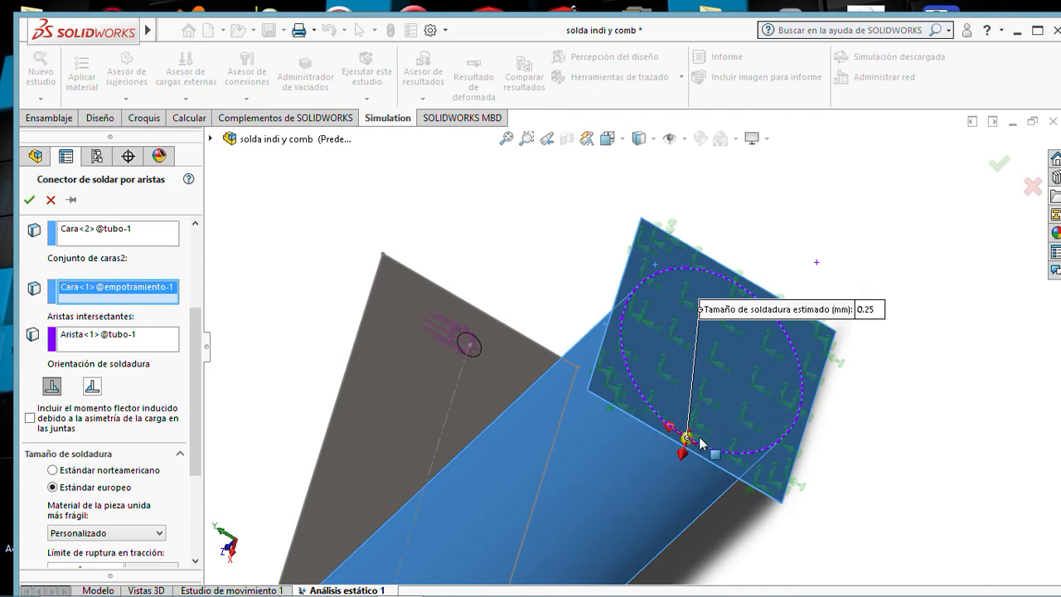
{"action": "scroll", "coordinate": [916, 408], "scroll_direction": "up", "scroll_amount": 3}
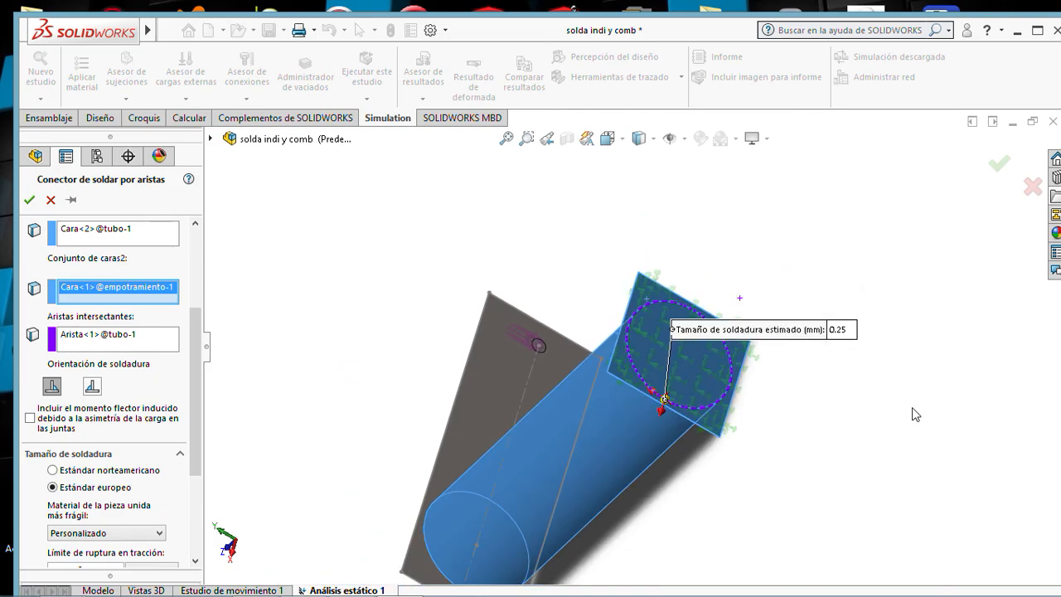
{"action": "scroll", "coordinate": [912, 408], "scroll_direction": "down", "scroll_amount": 3}
{"action": "middle_click_drag", "start_coordinate": [667, 362], "coordinate": [775, 325]}
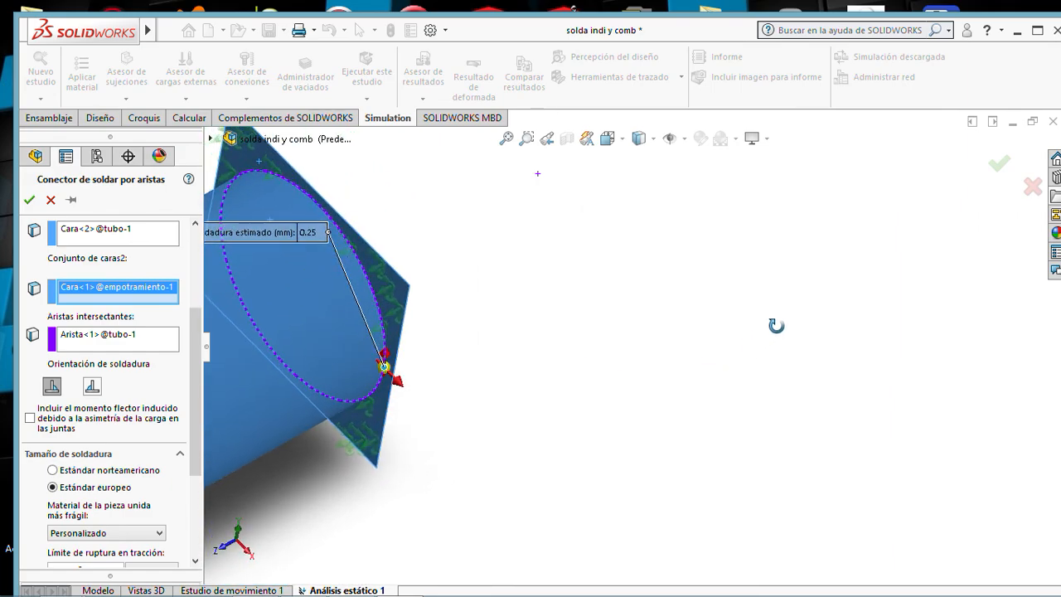
{"action": "left_click", "coordinate": [97, 388]}
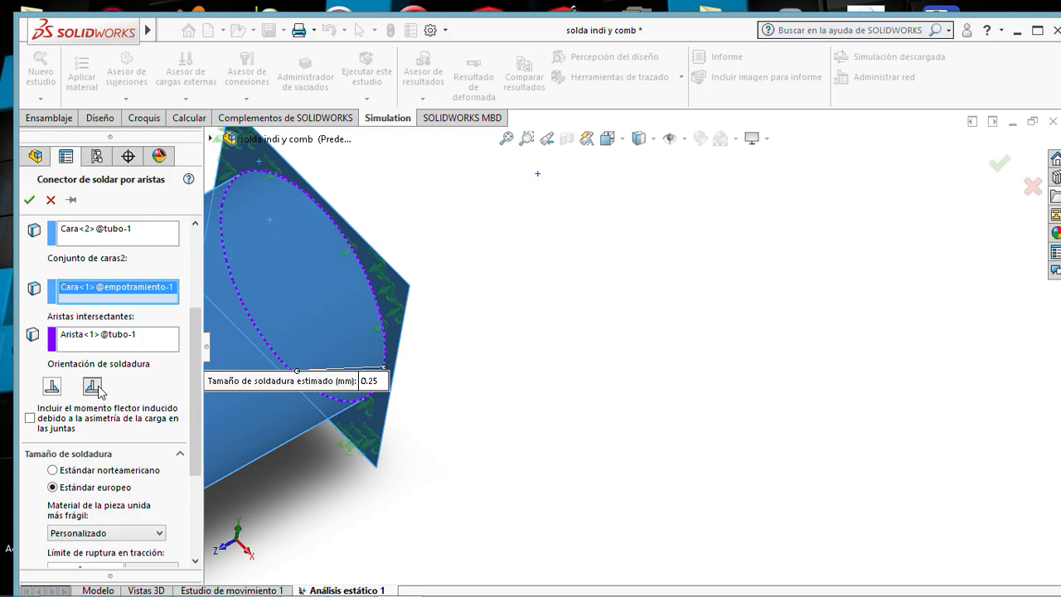
{"action": "left_click", "coordinate": [51, 387]}
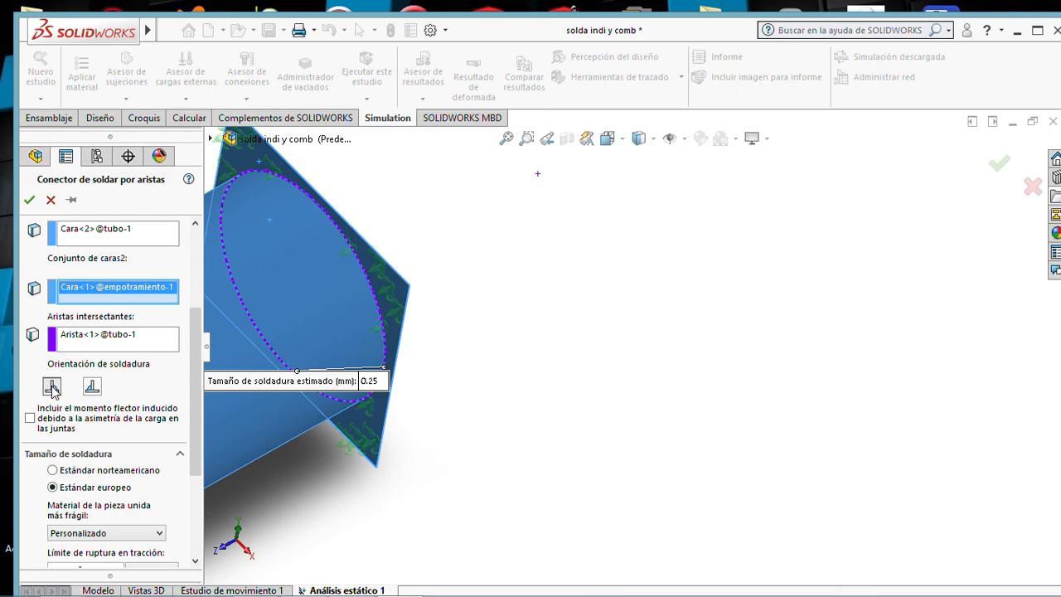
{"action": "scroll", "coordinate": [277, 387], "scroll_direction": "down", "scroll_amount": 1}
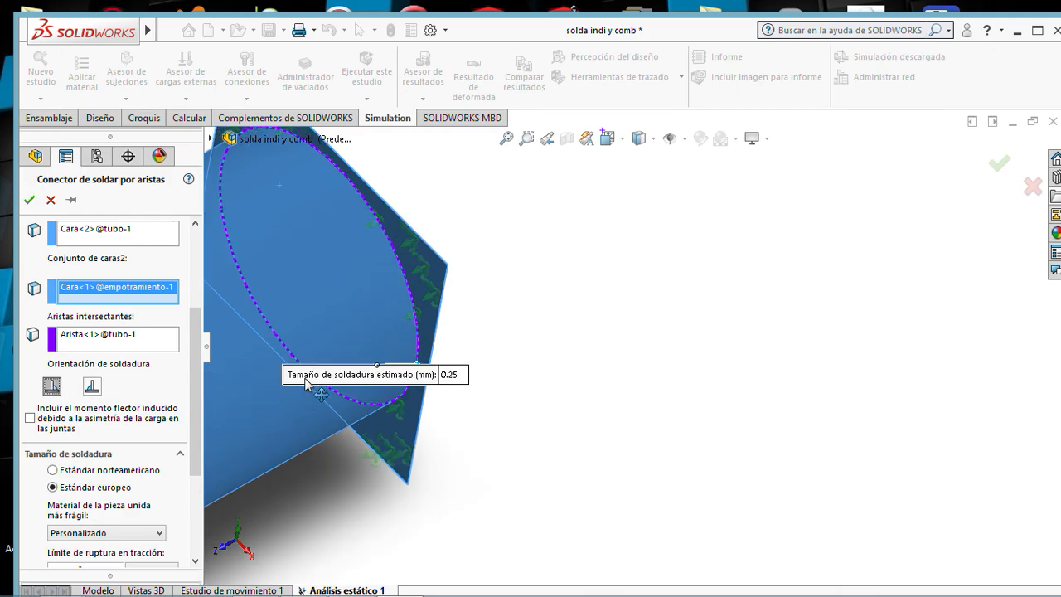
{"action": "scroll", "coordinate": [307, 383], "scroll_direction": "down", "scroll_amount": 1}
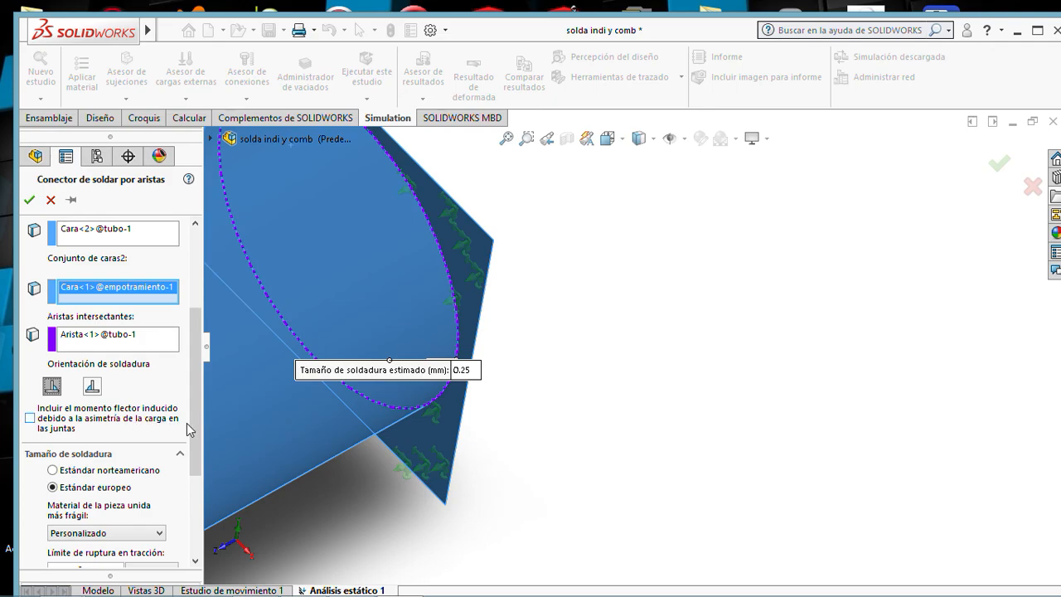
Size the edge weld by the North American standard with electrode E70 and a safety factor of 1.
{"action": "left_click_drag", "start_coordinate": [193, 422], "coordinate": [202, 490]}
{"action": "left_click", "coordinate": [52, 335]}
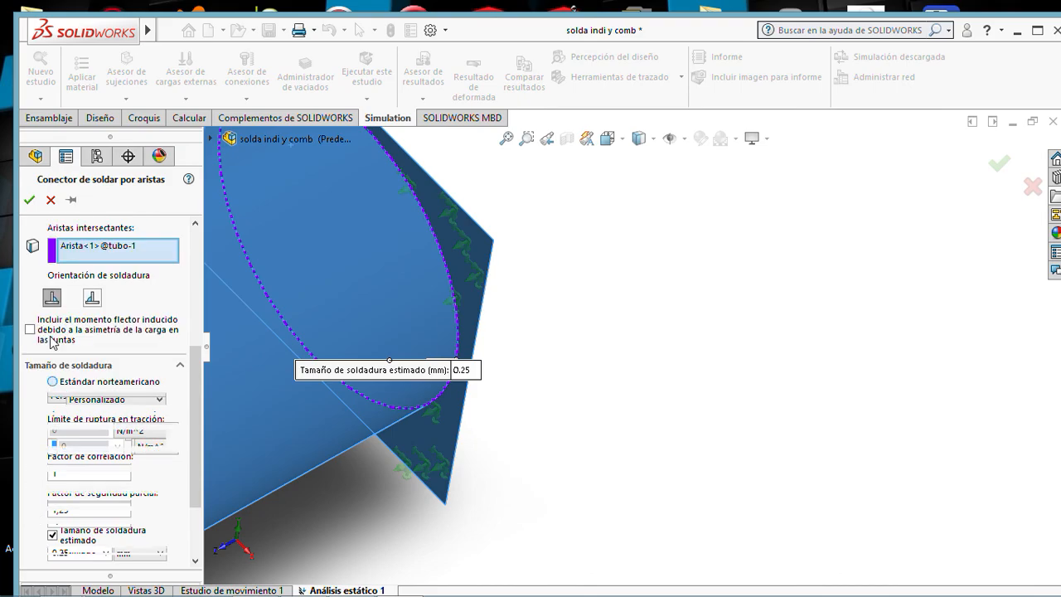
{"action": "left_click", "coordinate": [93, 441]}
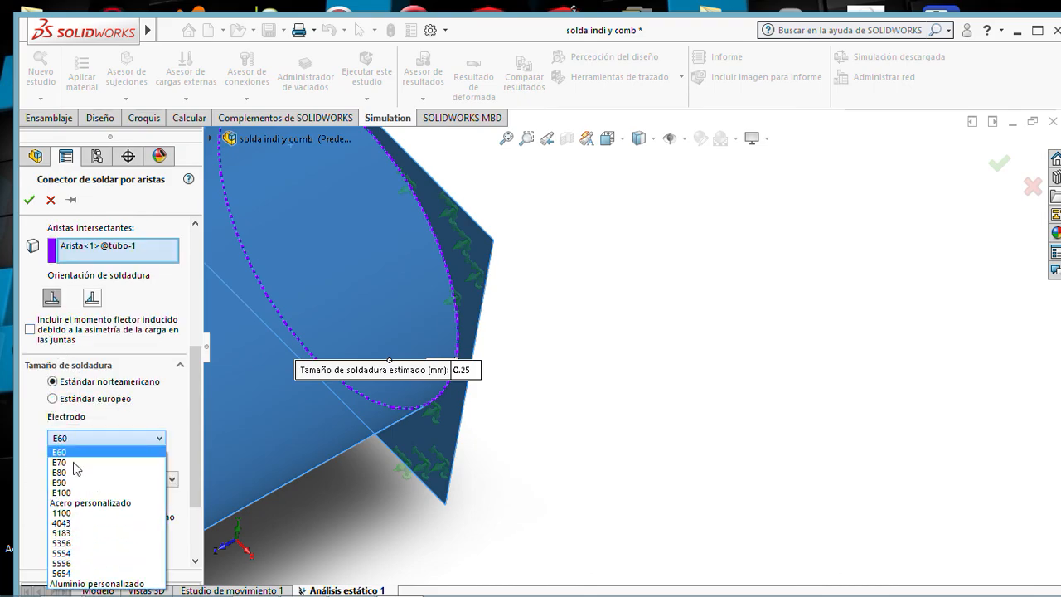
{"action": "left_click", "coordinate": [79, 463]}
{"action": "left_click_drag", "start_coordinate": [197, 409], "coordinate": [199, 473]}
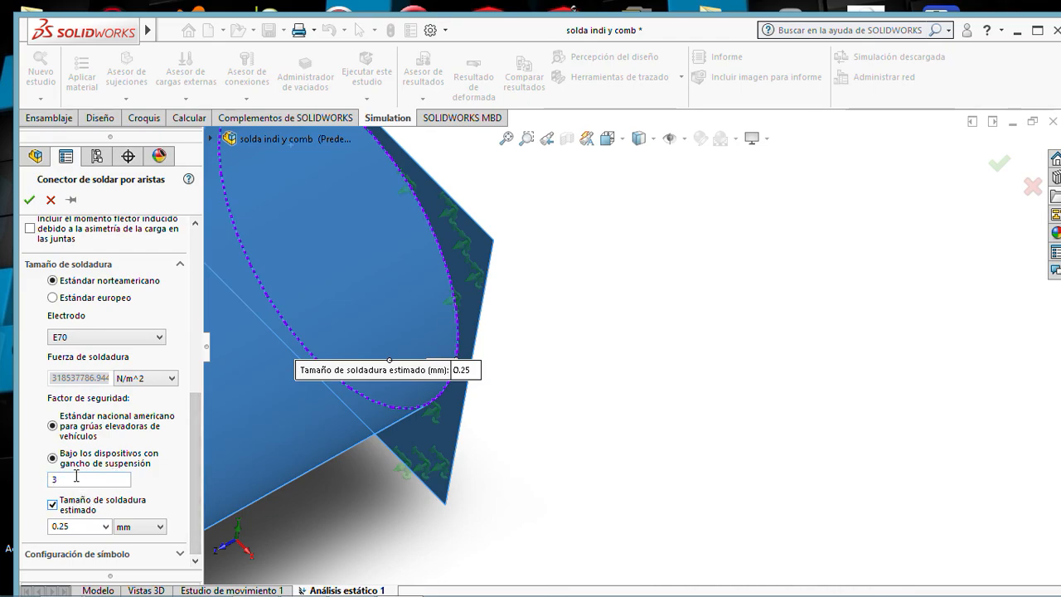
{"action": "left_click_drag", "start_coordinate": [74, 479], "coordinate": [8, 477]}
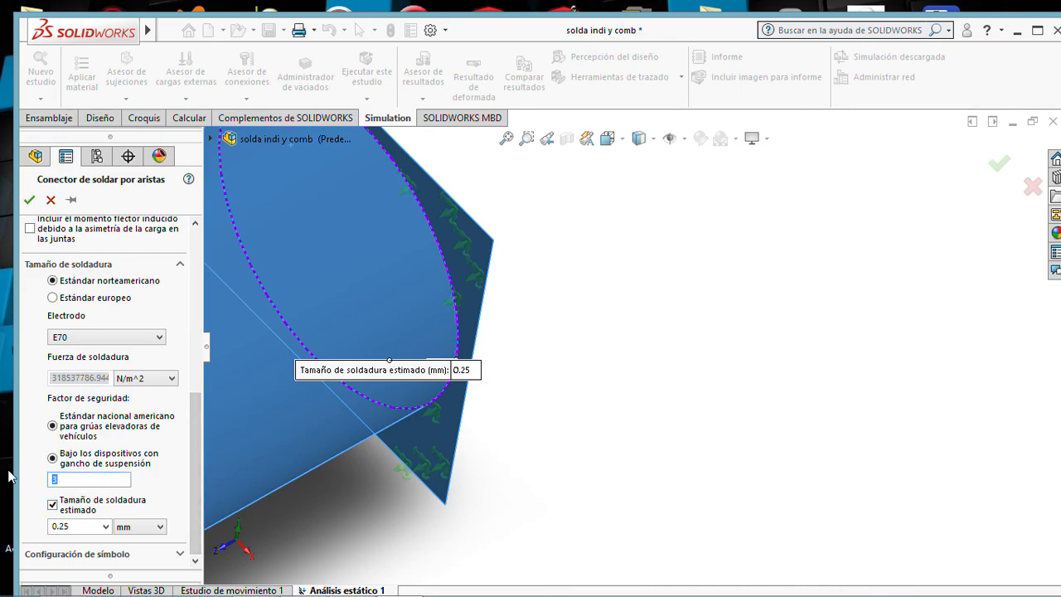
{"action": "type", "text": "1"}
Set the estimated weld size to 3/16 in.
{"action": "left_click", "coordinate": [158, 527]}
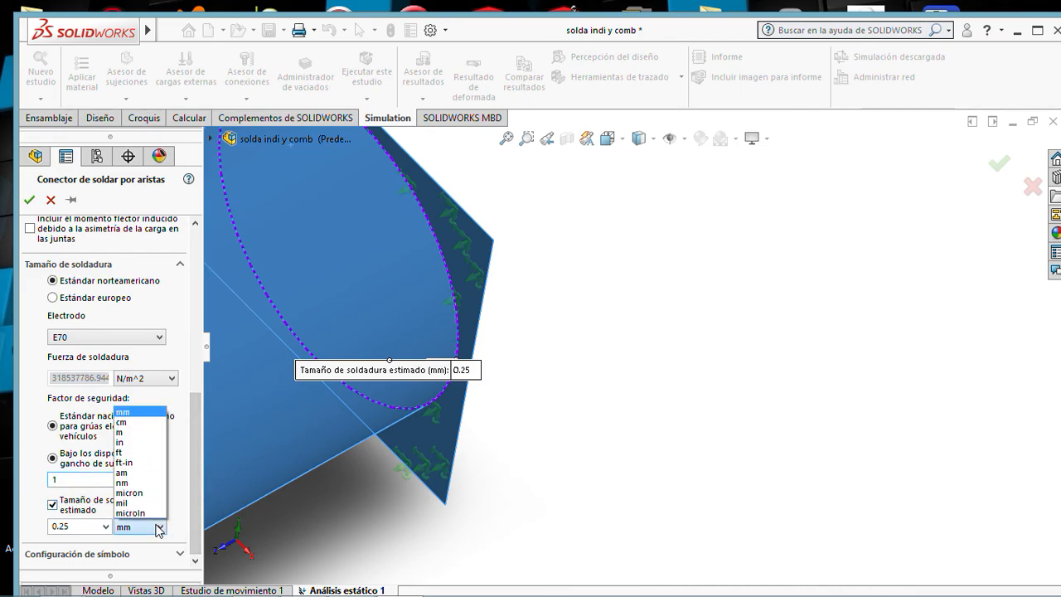
{"action": "left_click", "coordinate": [120, 442]}
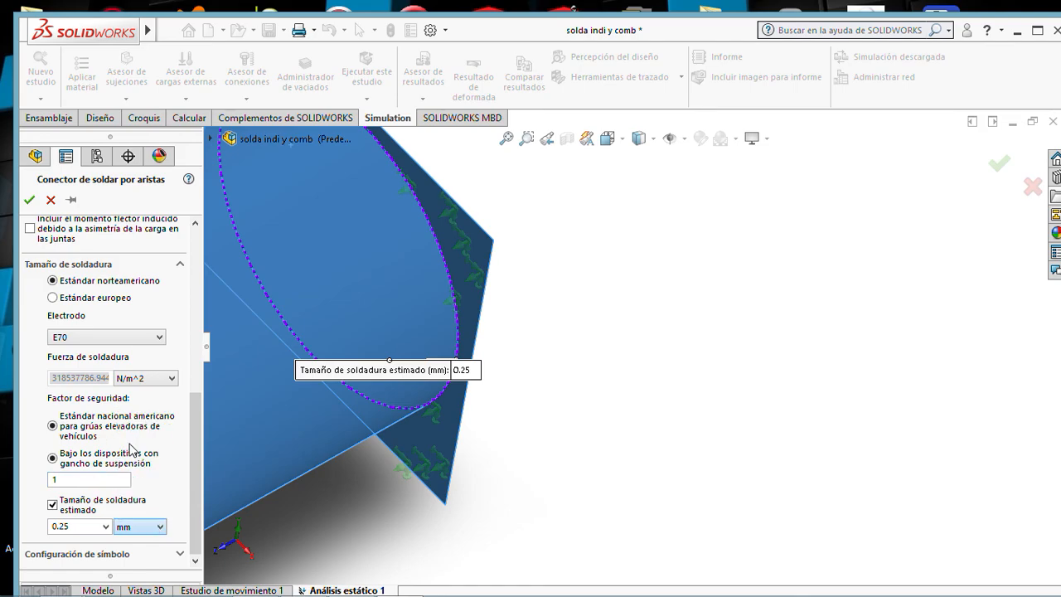
{"action": "double_click", "coordinate": [83, 528]}
{"action": "type", "text": "3/16"}
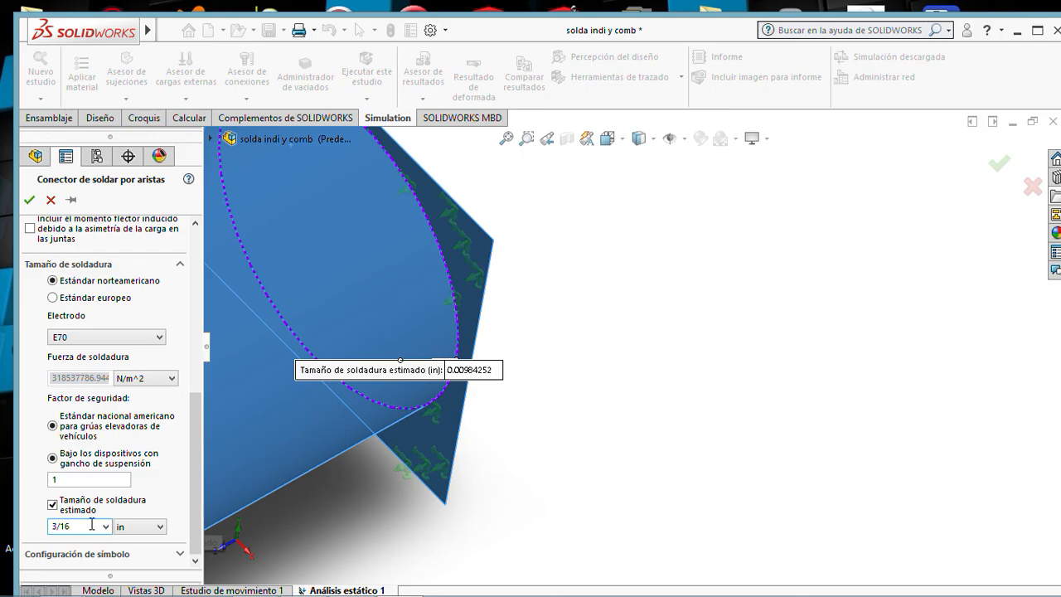
{"action": "left_click", "coordinate": [582, 476]}
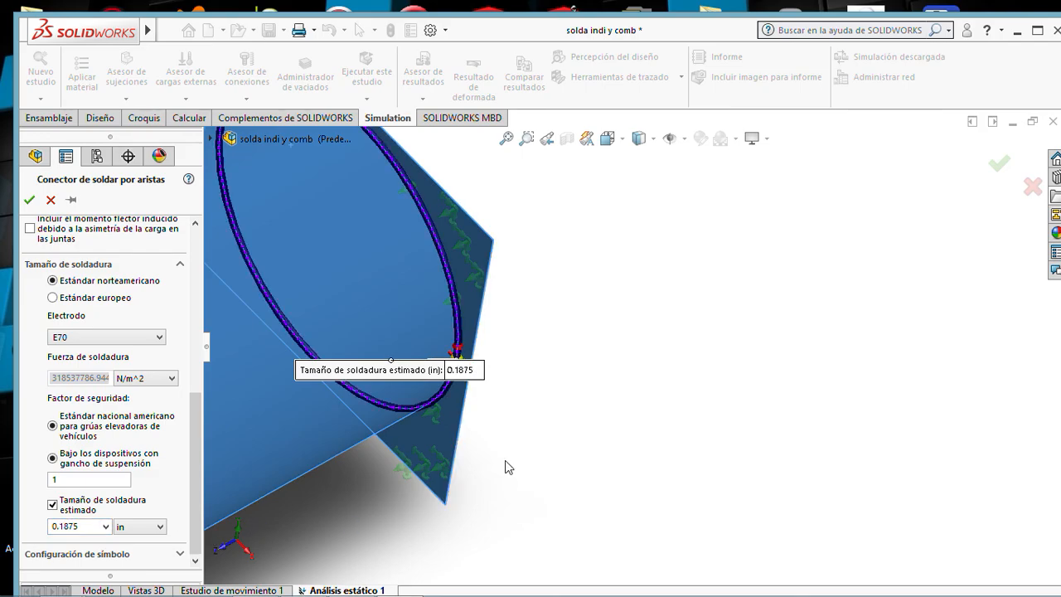
Examine the weld bead preview up close, comparing both orientations again and returning to the first.
{"action": "left_click_drag", "start_coordinate": [193, 407], "coordinate": [195, 256]}
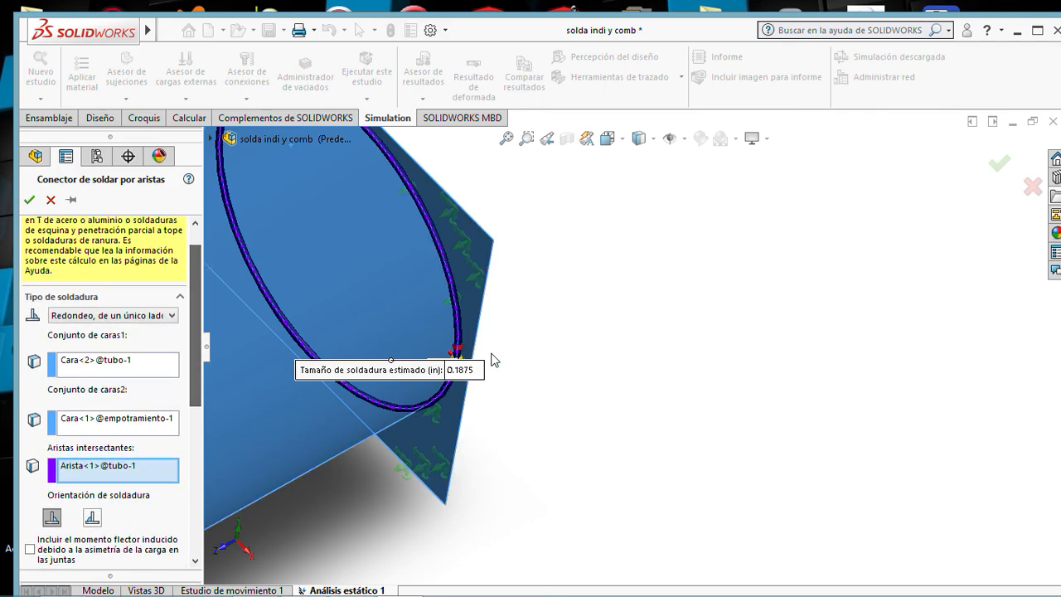
{"action": "scroll", "coordinate": [469, 350], "scroll_direction": "up", "scroll_amount": 1}
{"action": "scroll", "coordinate": [466, 349], "scroll_direction": "down", "scroll_amount": 3}
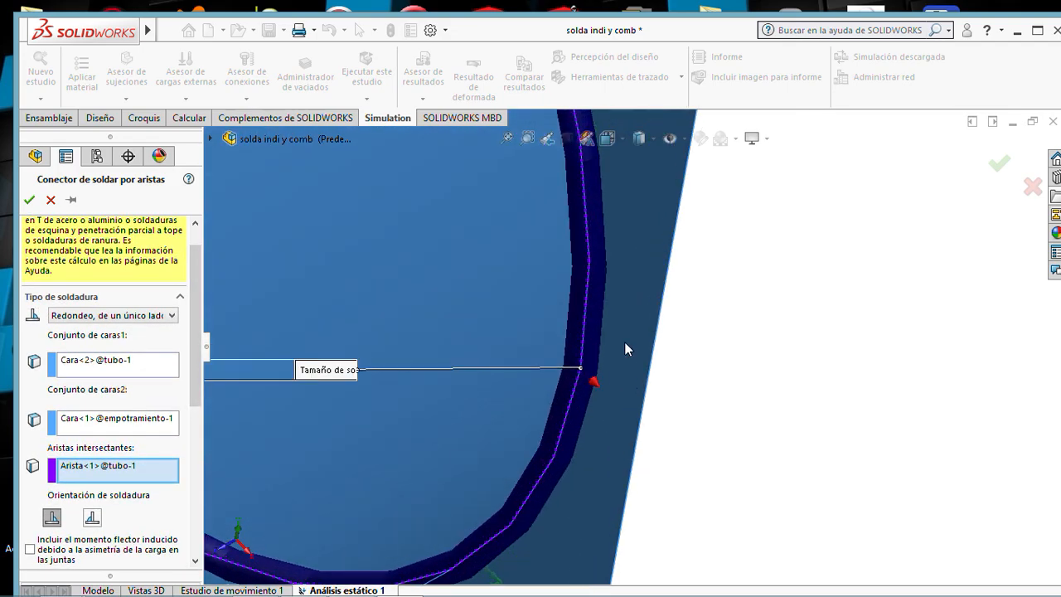
{"action": "scroll", "coordinate": [625, 341], "scroll_direction": "down", "scroll_amount": 1}
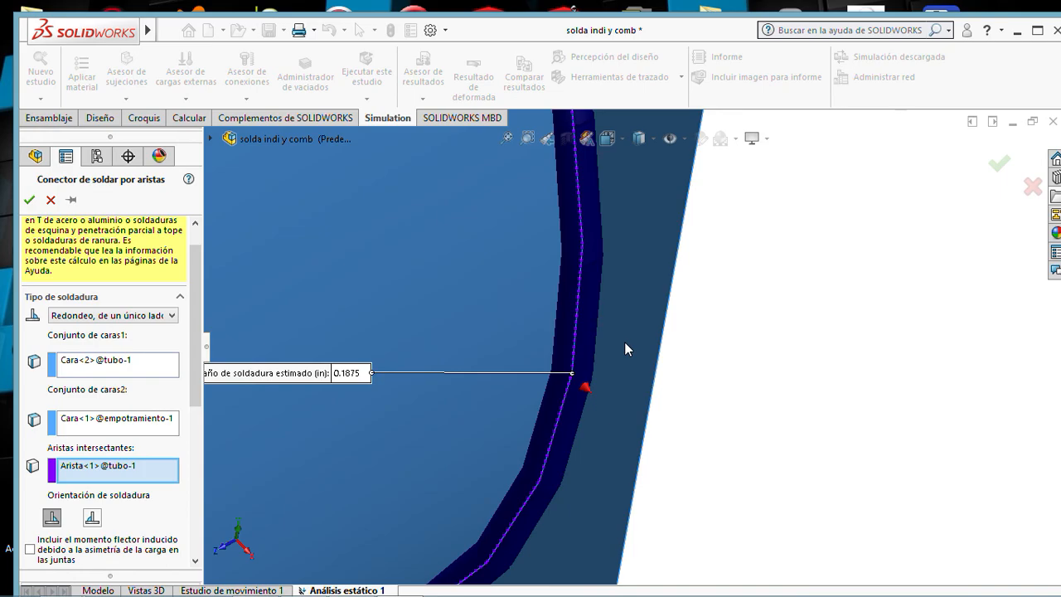
{"action": "scroll", "coordinate": [624, 342], "scroll_direction": "up", "scroll_amount": 2}
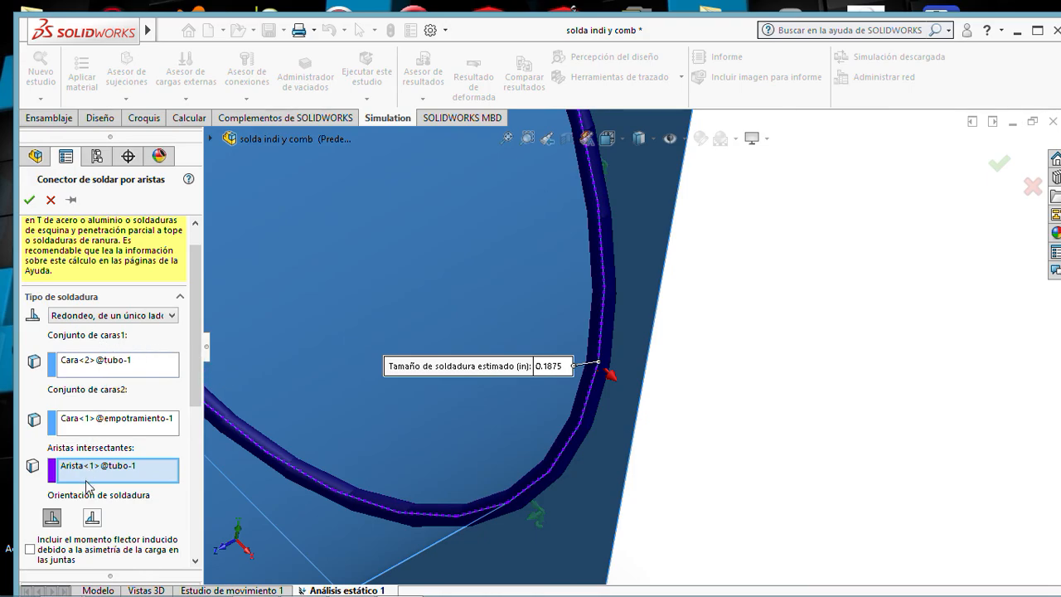
{"action": "left_click", "coordinate": [91, 519]}
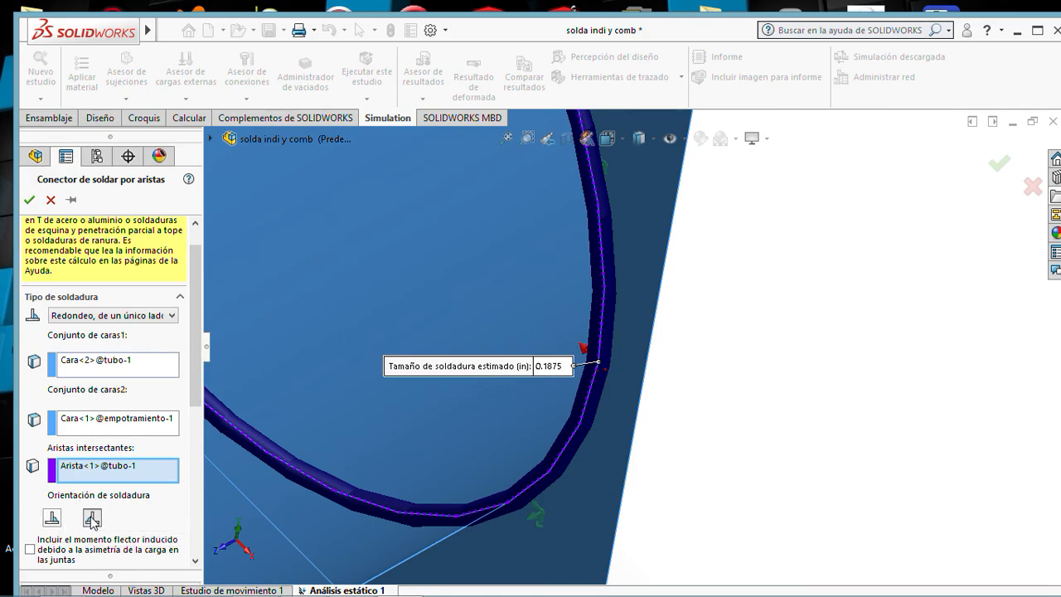
{"action": "left_click", "coordinate": [51, 518]}
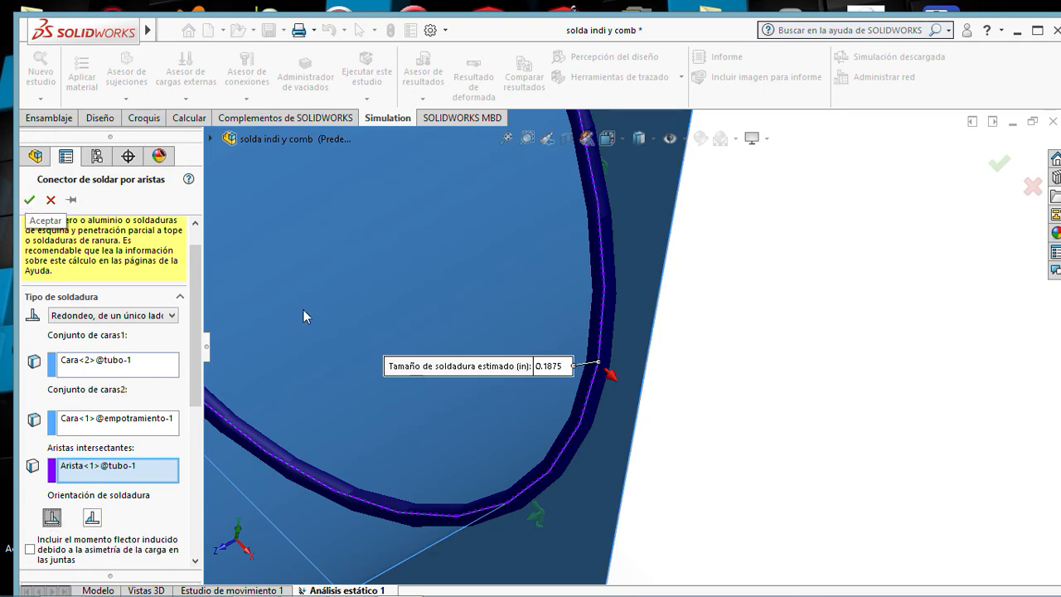
Examine the weld bead around the tube's edge on the empotramiento plate from several angles.
{"action": "scroll", "coordinate": [688, 362], "scroll_direction": "down", "scroll_amount": 4}
{"action": "scroll", "coordinate": [687, 362], "scroll_direction": "up", "scroll_amount": 7}
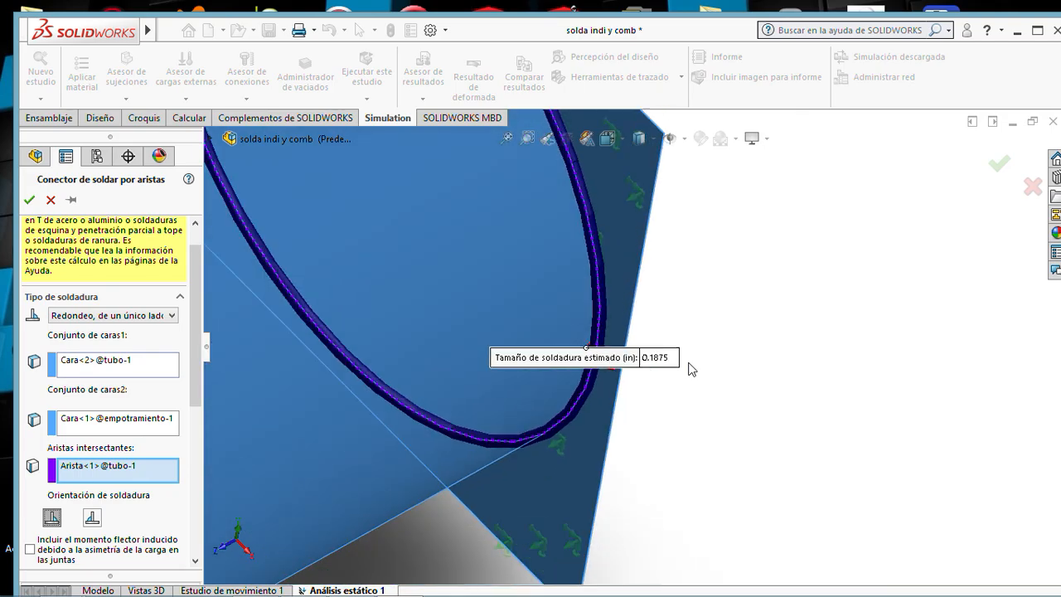
{"action": "scroll", "coordinate": [688, 369], "scroll_direction": "up", "scroll_amount": 4}
{"action": "scroll", "coordinate": [689, 369], "scroll_direction": "down", "scroll_amount": 3}
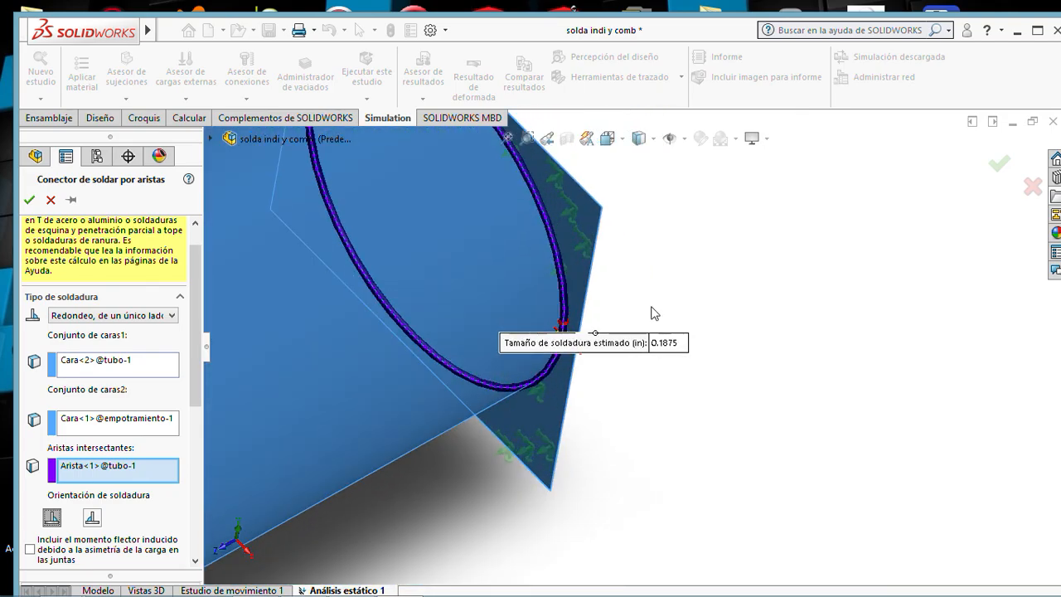
{"action": "middle_click_drag", "start_coordinate": [668, 283], "coordinate": [603, 223]}
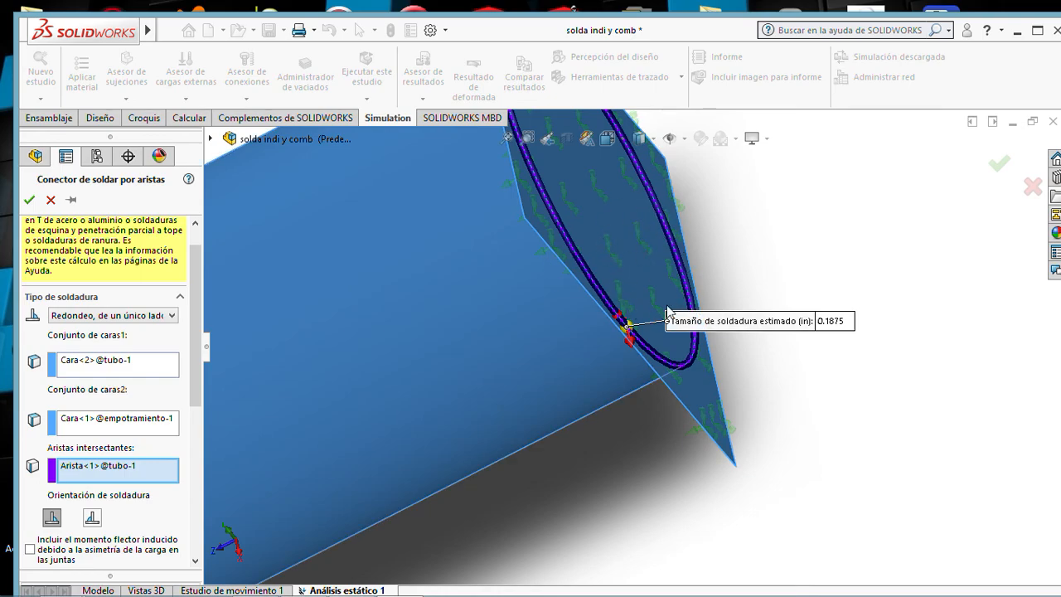
{"action": "middle_click_drag", "start_coordinate": [776, 268], "coordinate": [833, 245]}
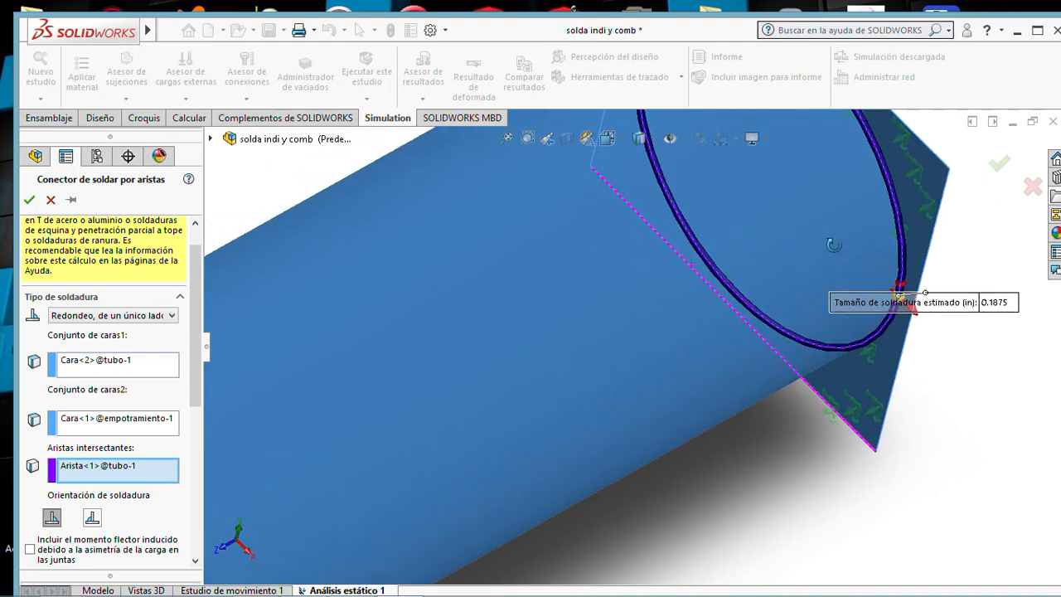
{"action": "scroll", "coordinate": [834, 246], "scroll_direction": "up", "scroll_amount": 5}
{"action": "scroll", "coordinate": [758, 290], "scroll_direction": "down", "scroll_amount": 5}
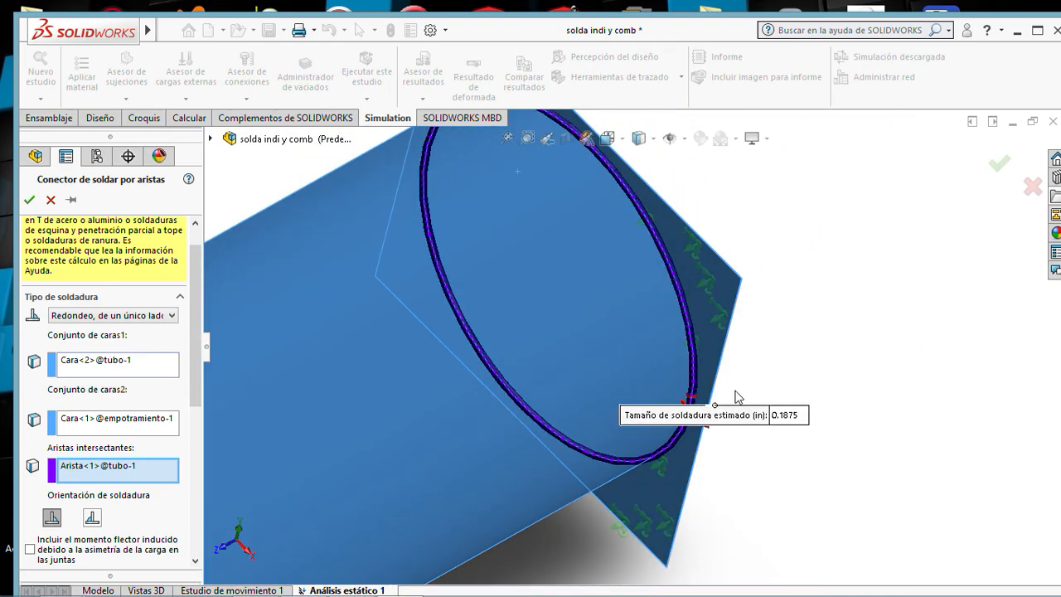
Review the edge weld's sizing settings and selections, and create the connector between the tube and the empotramiento plate.
{"action": "left_click_drag", "start_coordinate": [197, 371], "coordinate": [226, 555]}
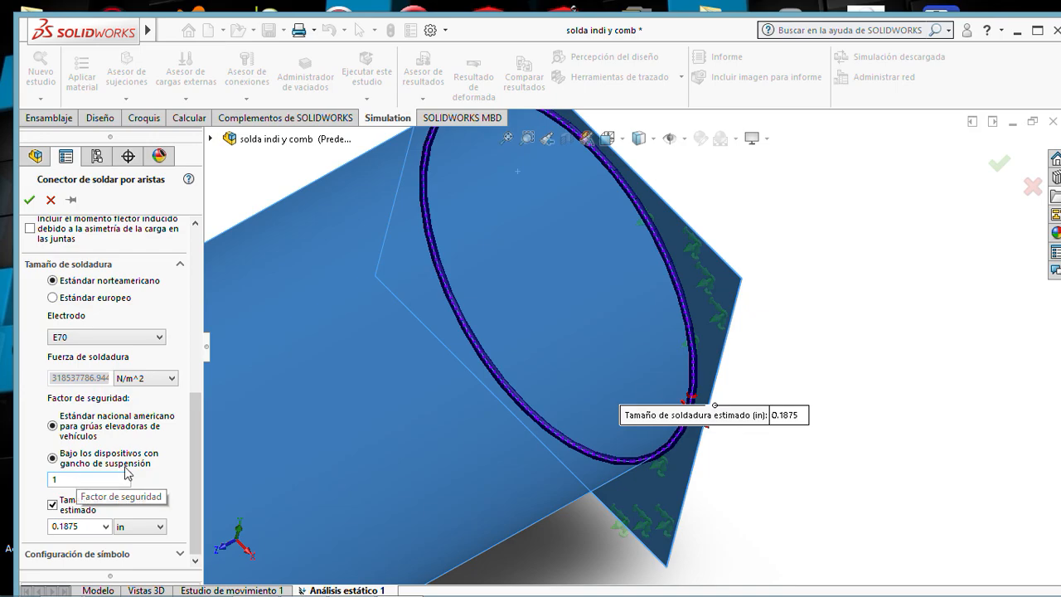
{"action": "left_click_drag", "start_coordinate": [196, 455], "coordinate": [213, 266]}
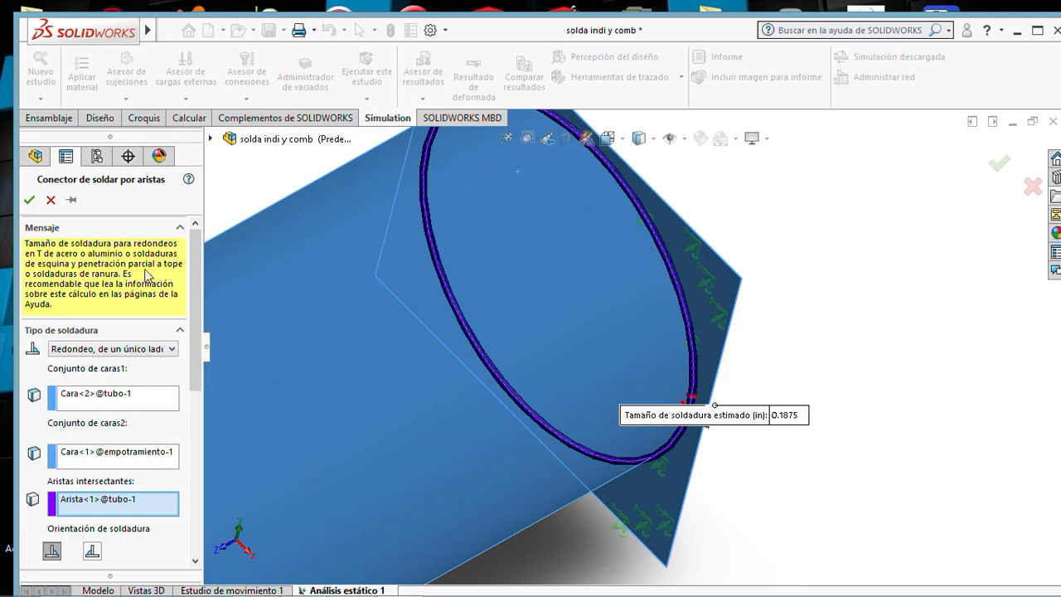
{"action": "left_click", "coordinate": [29, 201]}
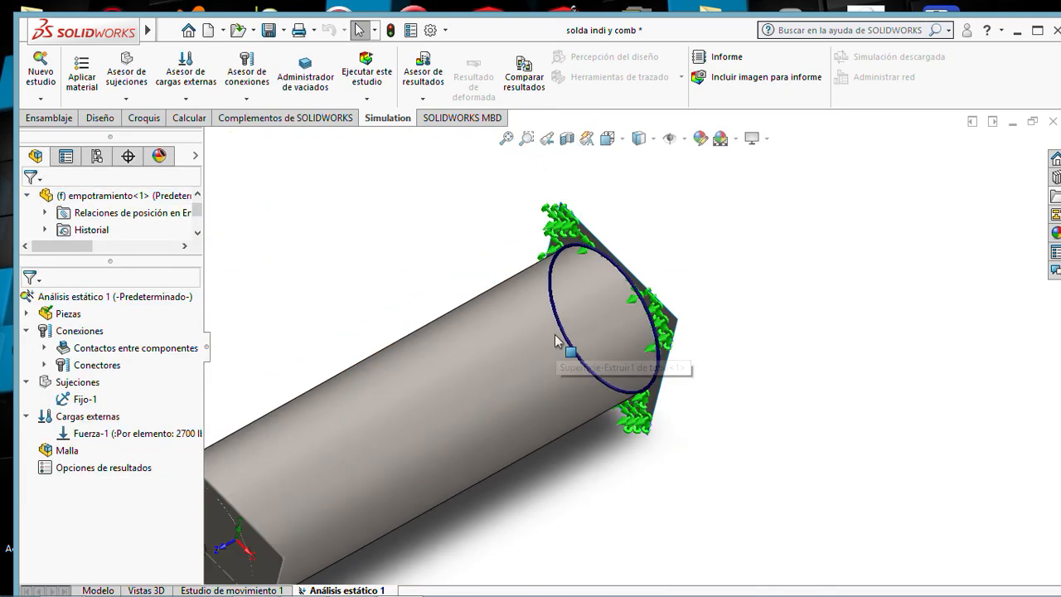
Start a second edge weld connector with the tube's face, the brazo plate's face and the tube's edge where they meet.
{"action": "middle_click_drag", "start_coordinate": [557, 338], "coordinate": [315, 432]}
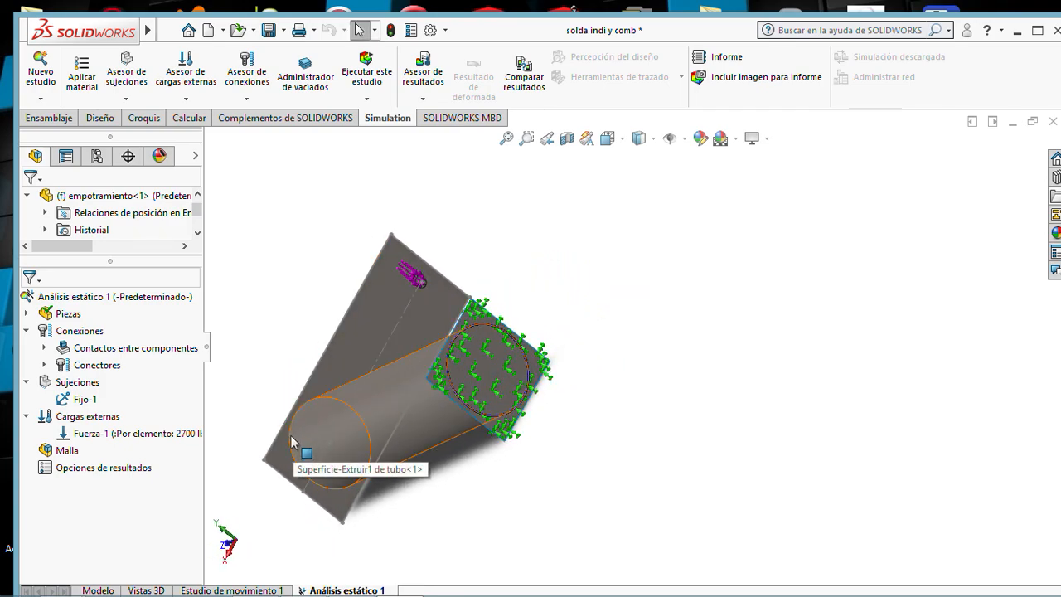
{"action": "scroll", "coordinate": [290, 435], "scroll_direction": "down", "scroll_amount": 4}
{"action": "scroll", "coordinate": [284, 452], "scroll_direction": "down", "scroll_amount": 2}
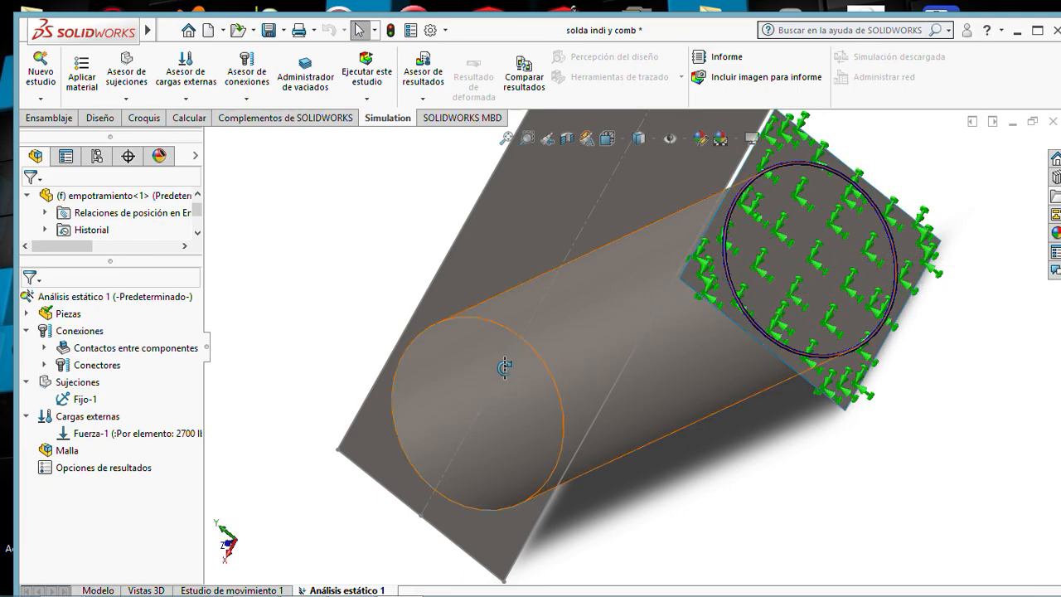
{"action": "middle_click_drag", "start_coordinate": [501, 366], "coordinate": [522, 367]}
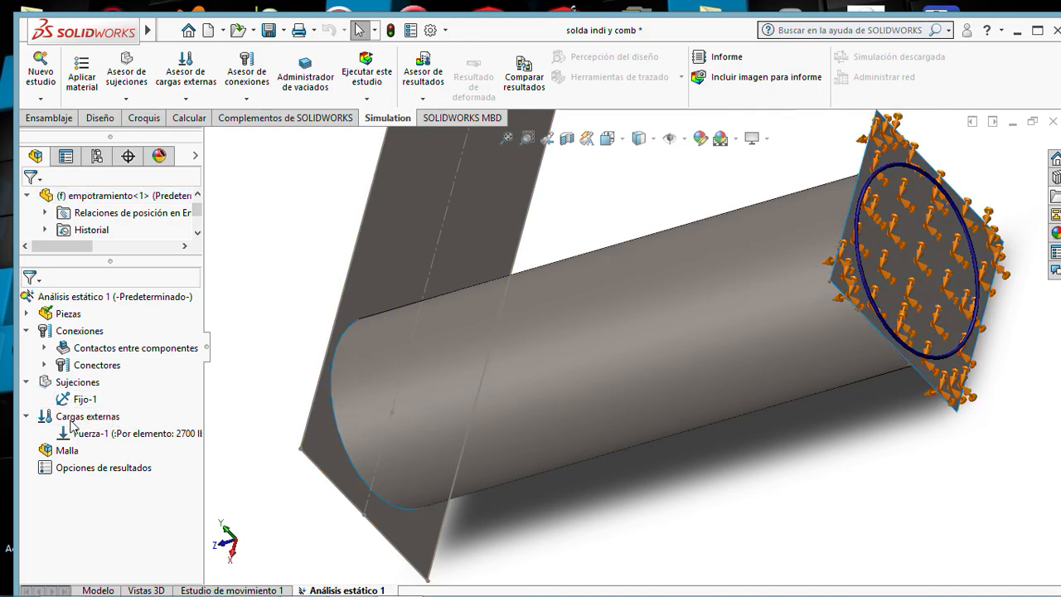
{"action": "right_click", "coordinate": [41, 331]}
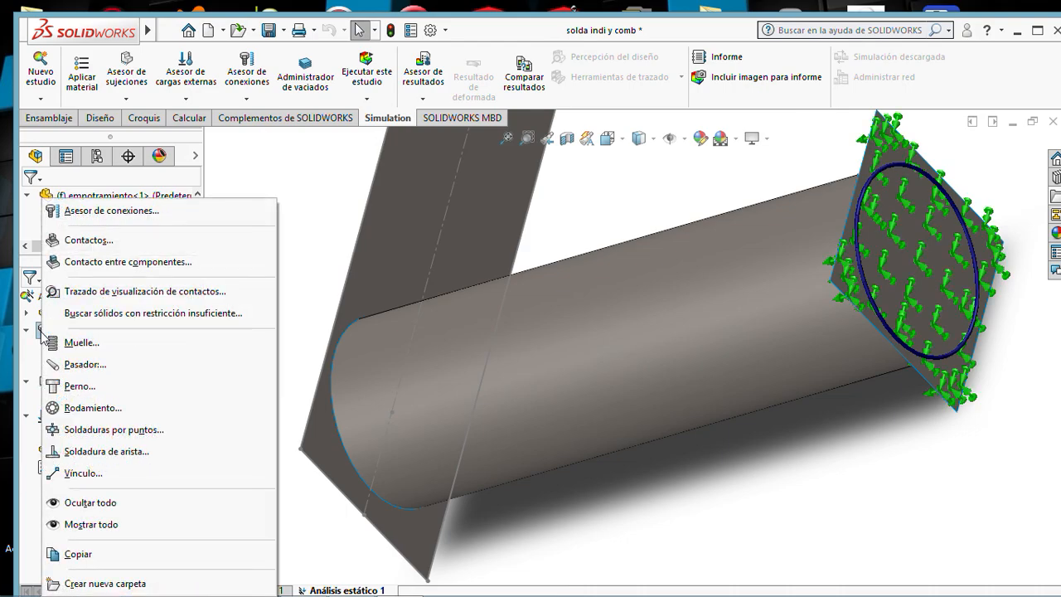
{"action": "left_click", "coordinate": [92, 452]}
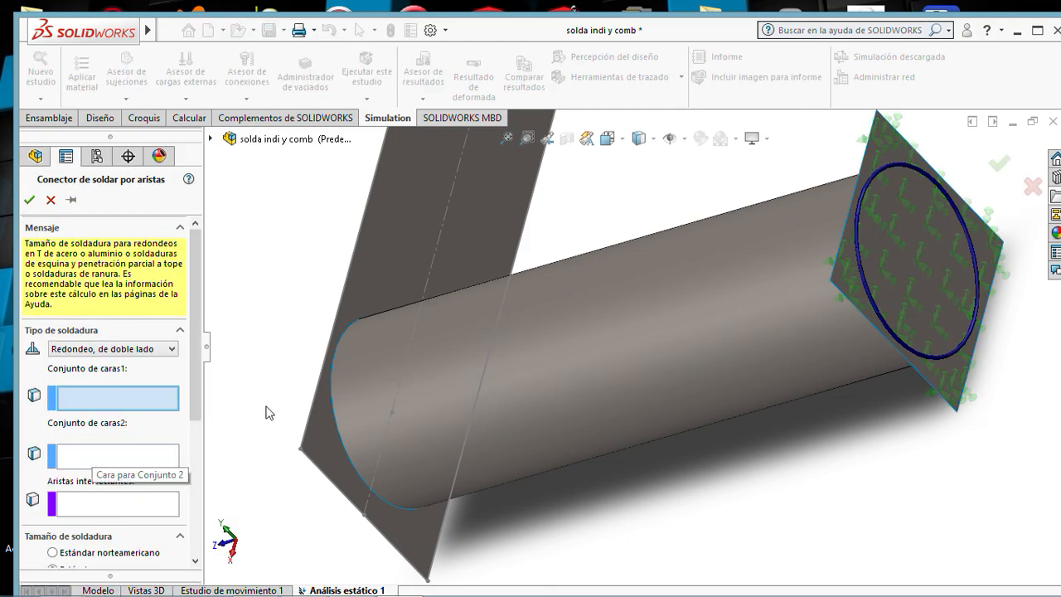
{"action": "left_click", "coordinate": [377, 404]}
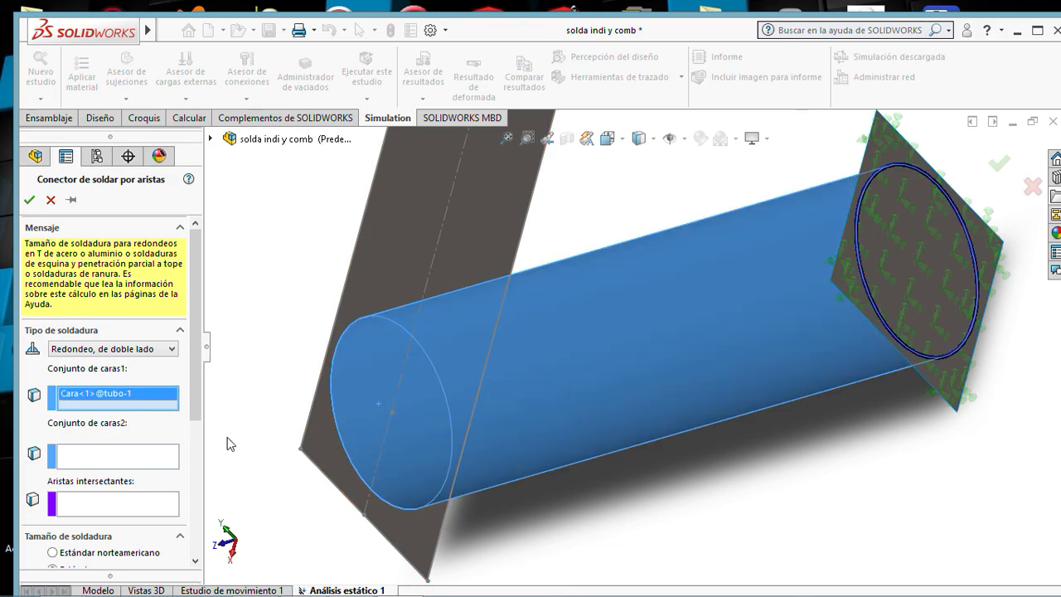
{"action": "left_click", "coordinate": [142, 461]}
{"action": "left_click", "coordinate": [318, 429]}
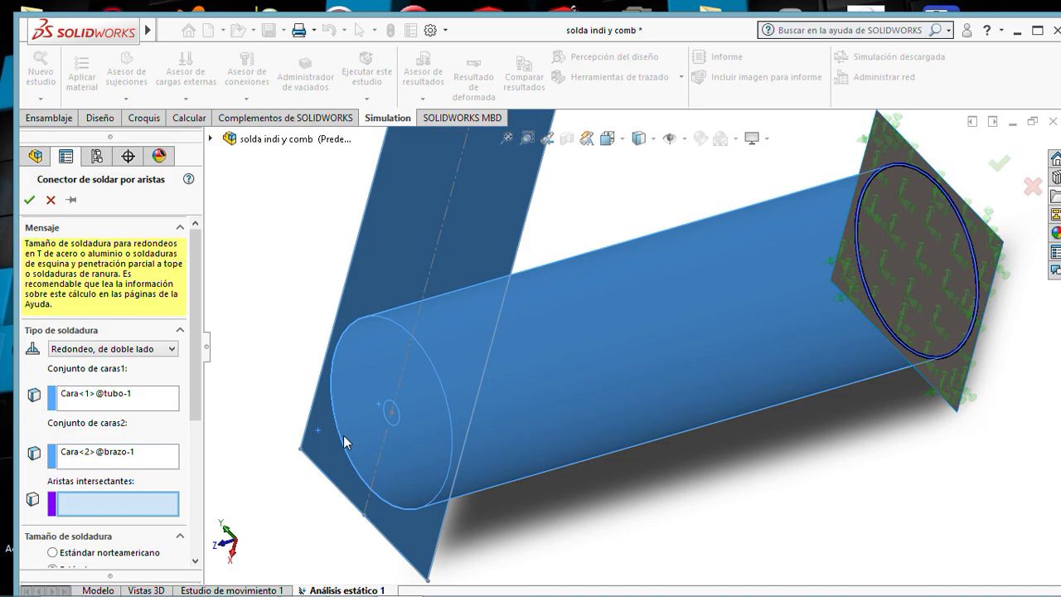
{"action": "left_click", "coordinate": [341, 438]}
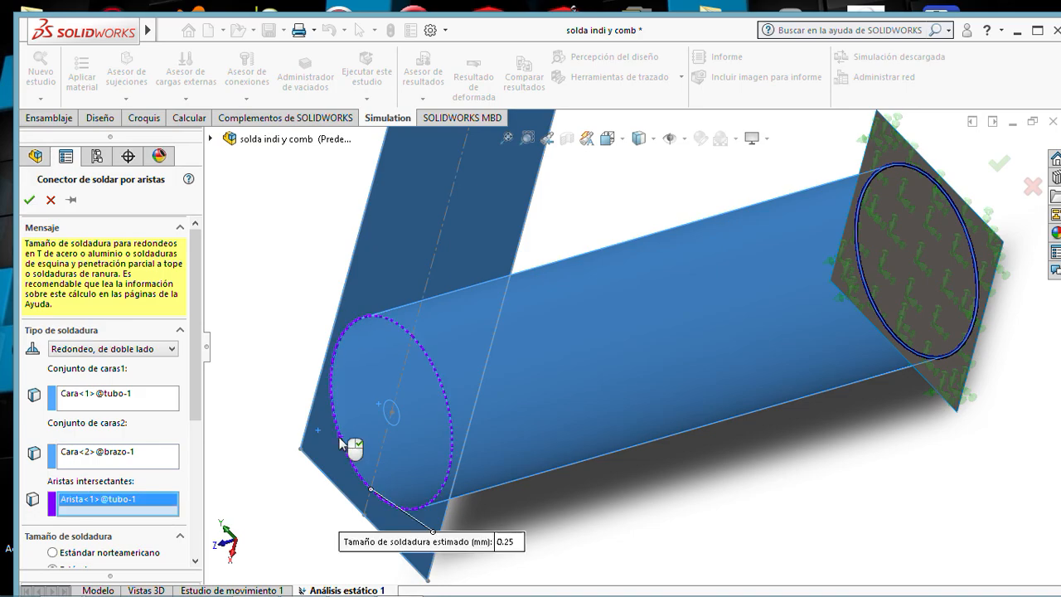
Size the weld by the North American standard (Estándar norteamericano) with an E70 electrode.
{"action": "scroll", "coordinate": [204, 473], "scroll_direction": "down", "scroll_amount": 5}
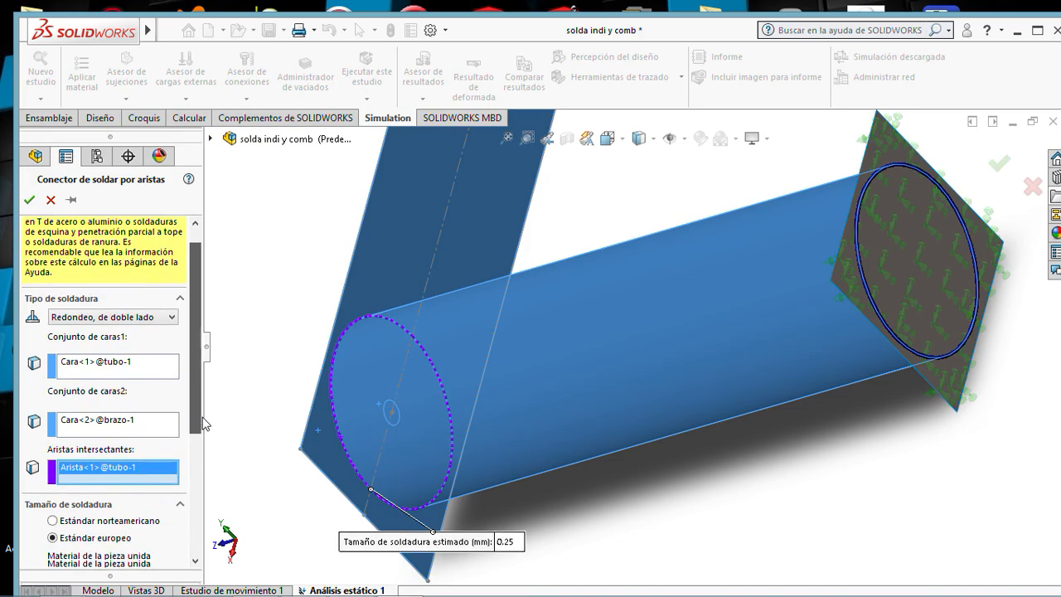
{"action": "scroll", "coordinate": [204, 481], "scroll_direction": "down", "scroll_amount": 2}
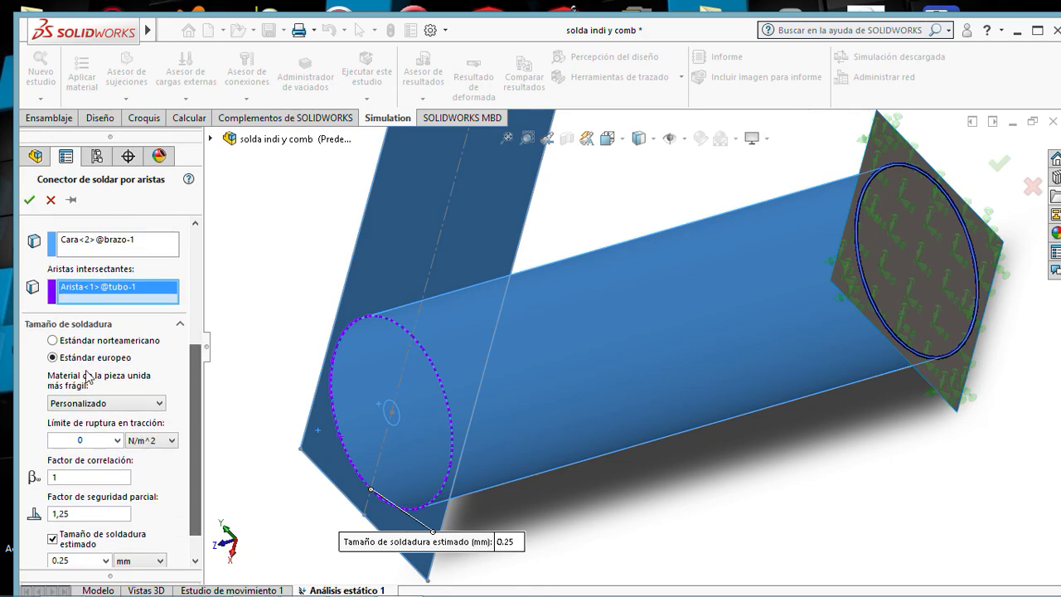
{"action": "left_click", "coordinate": [53, 341]}
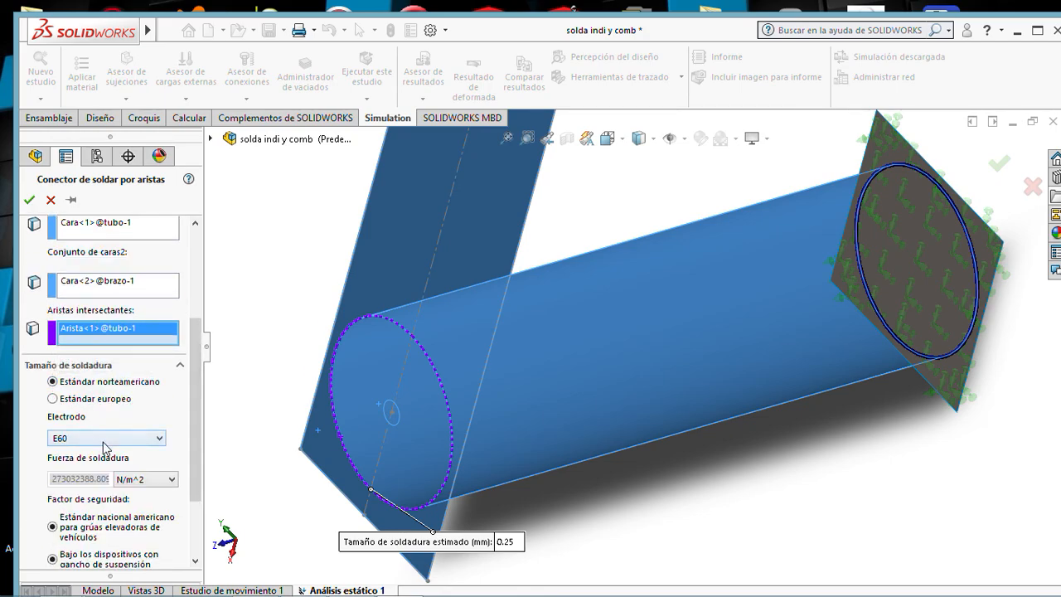
{"action": "left_click", "coordinate": [104, 439]}
{"action": "left_click", "coordinate": [85, 461]}
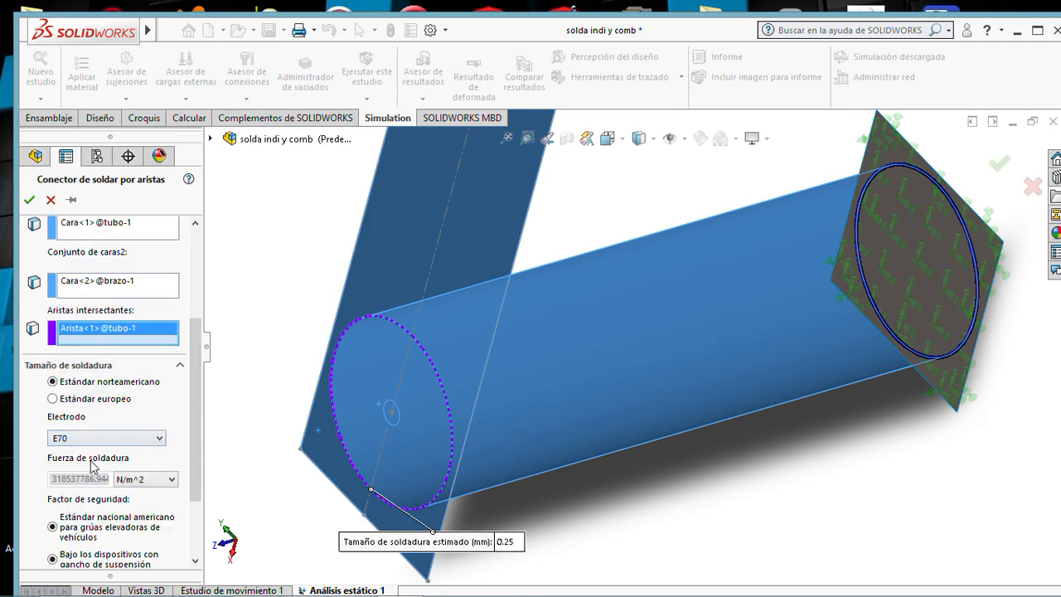
Set the weld strength unit to ksi.
{"action": "left_click", "coordinate": [137, 481]}
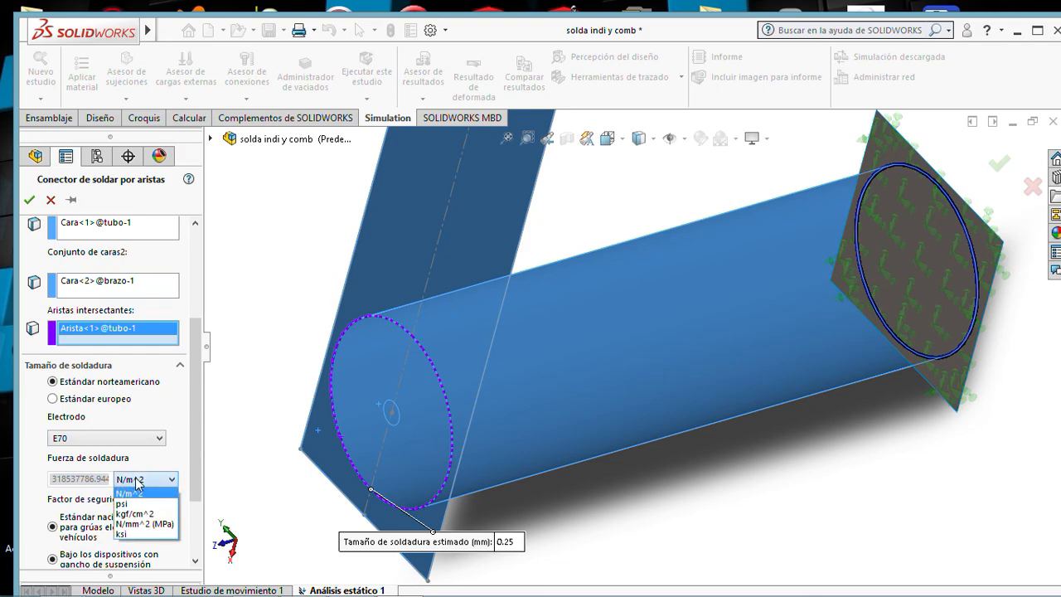
{"action": "left_click", "coordinate": [124, 533]}
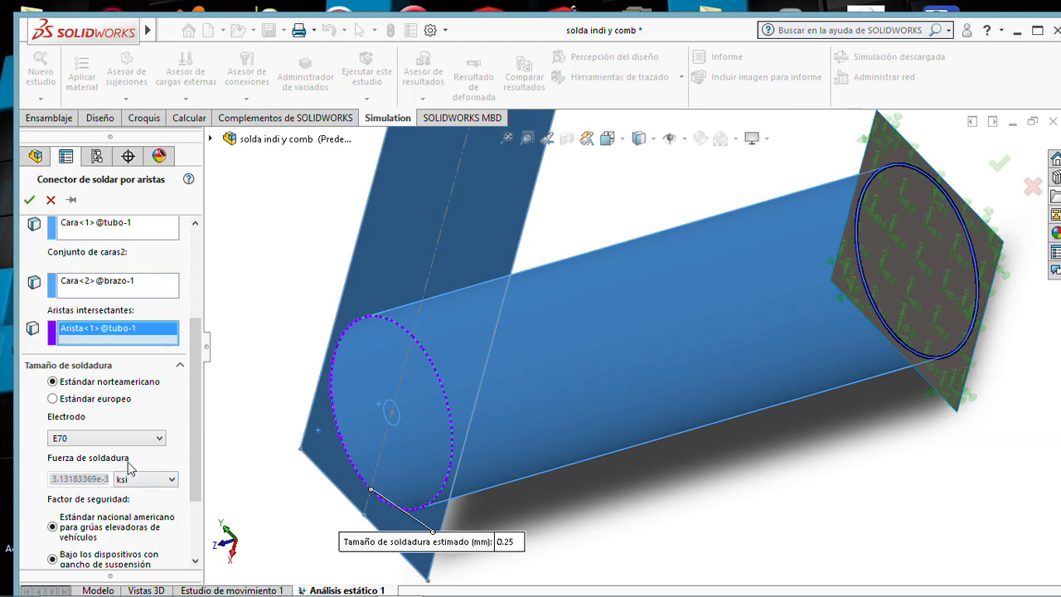
{"action": "scroll", "coordinate": [154, 480], "scroll_direction": "down", "scroll_amount": 3}
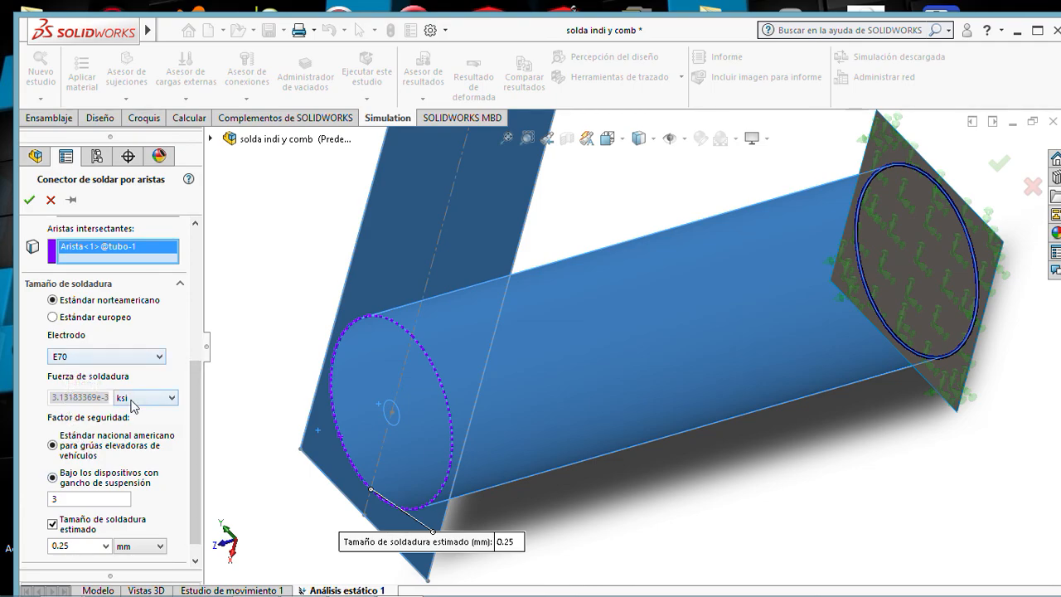
{"action": "left_click", "coordinate": [131, 398]}
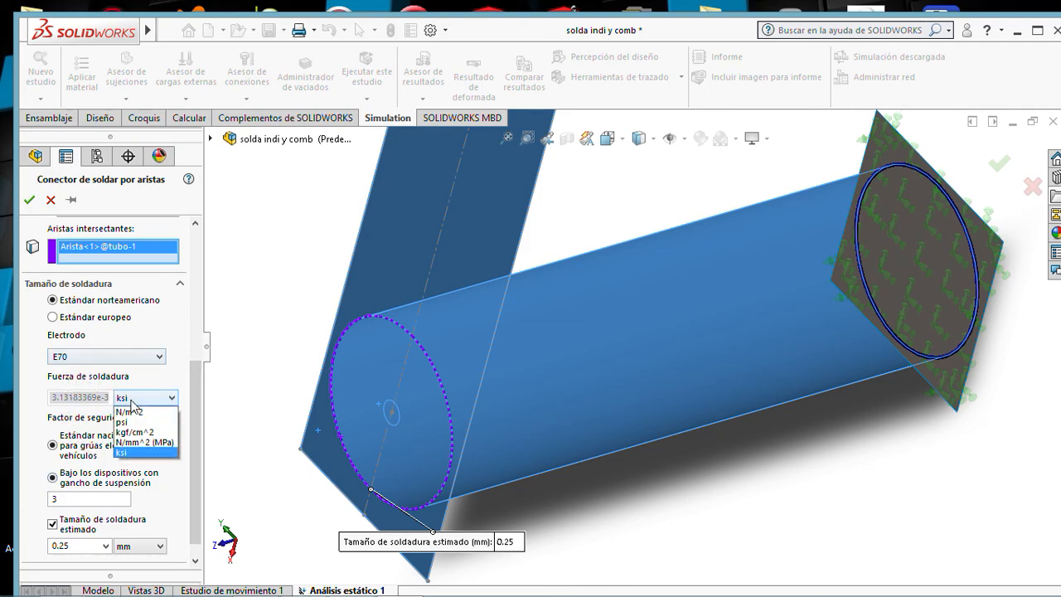
{"action": "left_click", "coordinate": [127, 454]}
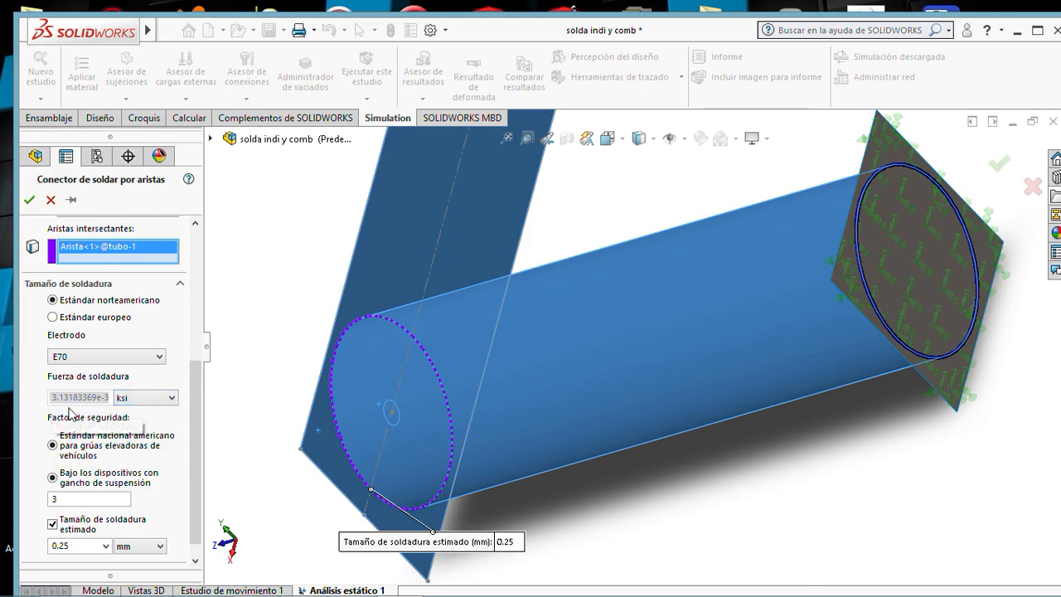
Set the weld's safety factor to 1.
{"action": "left_click_drag", "start_coordinate": [189, 444], "coordinate": [190, 462]}
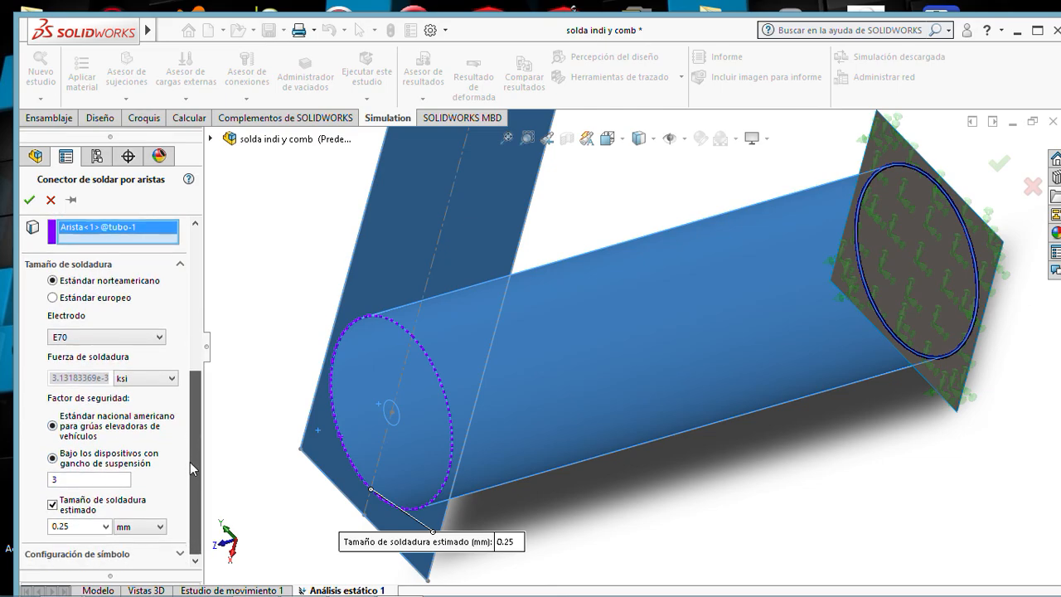
{"action": "left_click", "coordinate": [75, 479]}
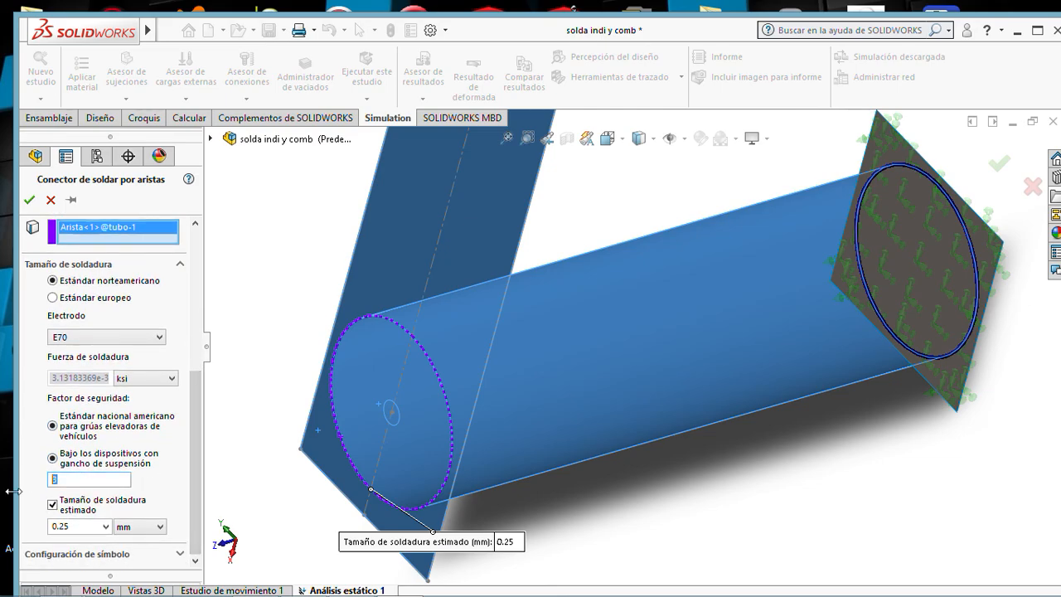
{"action": "type", "text": "1"}
Set the estimated weld size to 0.1875 in and check the weld bead preview on the brazo plate.
{"action": "left_click", "coordinate": [53, 504]}
{"action": "left_click", "coordinate": [121, 522]}
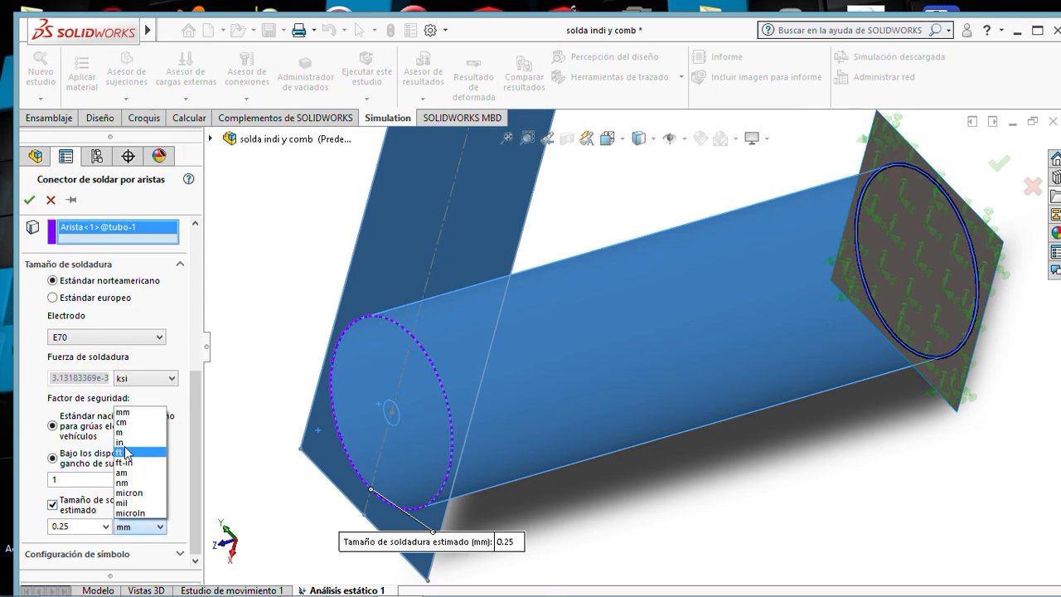
{"action": "left_click", "coordinate": [125, 444]}
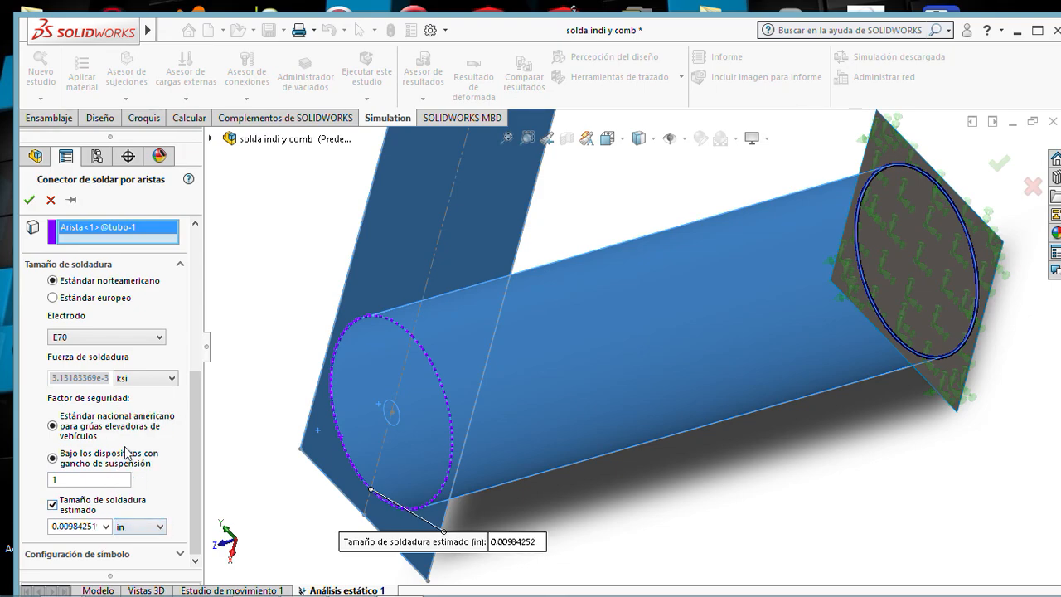
{"action": "double_click", "coordinate": [91, 527]}
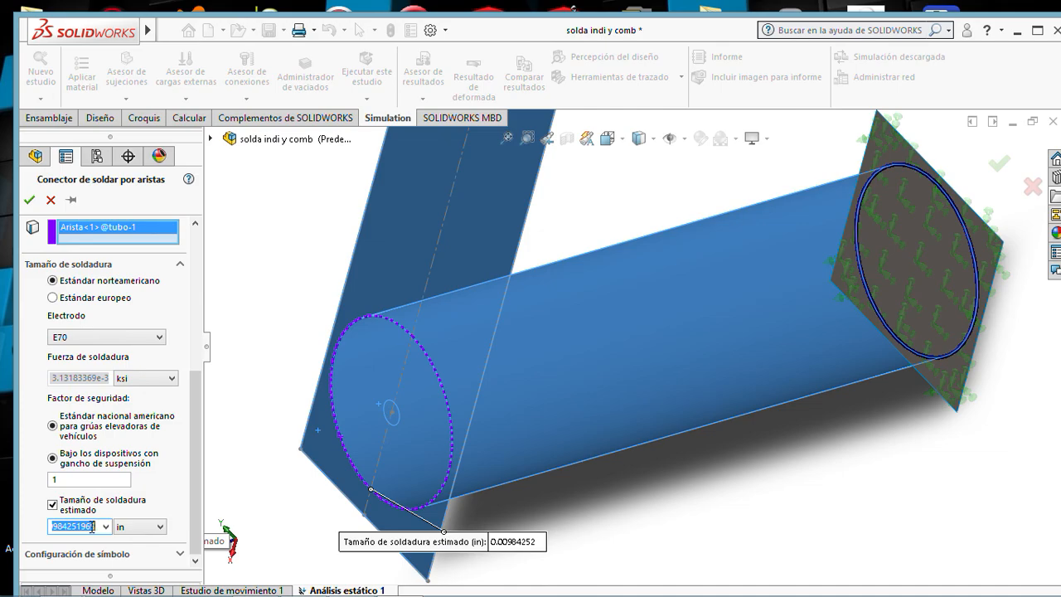
{"action": "type", "text": "3"}
{"action": "key", "text": "Return"}
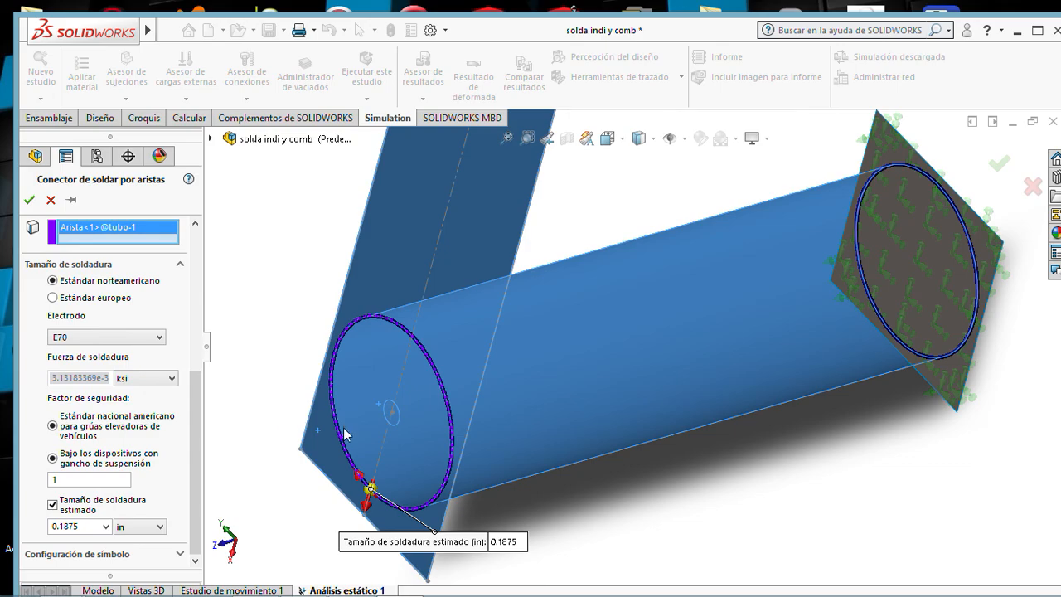
{"action": "scroll", "coordinate": [346, 433], "scroll_direction": "down", "scroll_amount": 2}
{"action": "scroll", "coordinate": [441, 472], "scroll_direction": "up", "scroll_amount": 3}
{"action": "scroll", "coordinate": [514, 488], "scroll_direction": "down", "scroll_amount": 2}
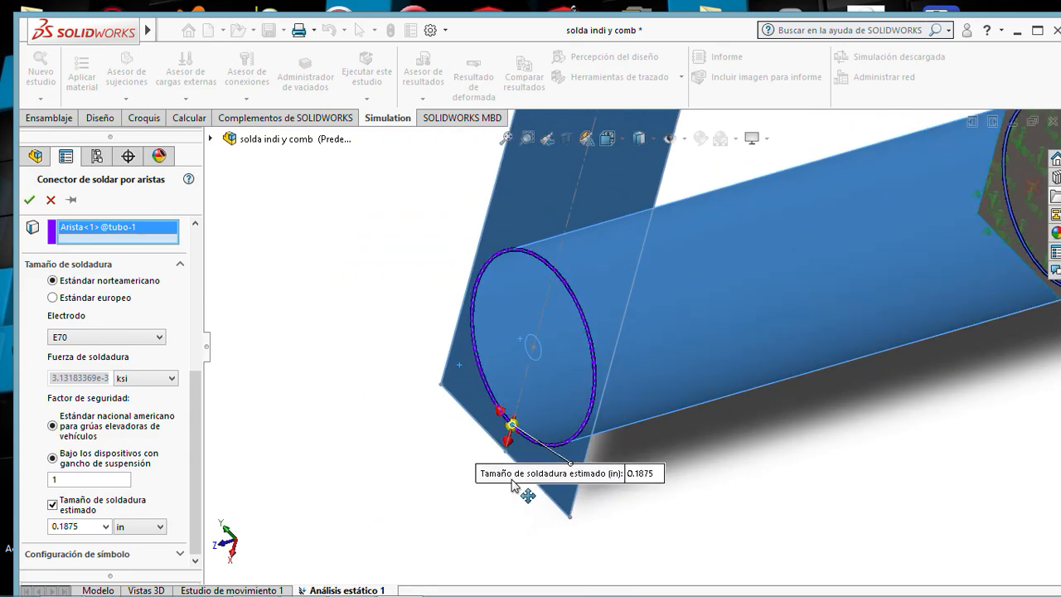
Try psi for the weld strength, return to ksi, and create the connector between the tube and the brazo plate.
{"action": "left_click", "coordinate": [146, 378]}
{"action": "left_click", "coordinate": [124, 403]}
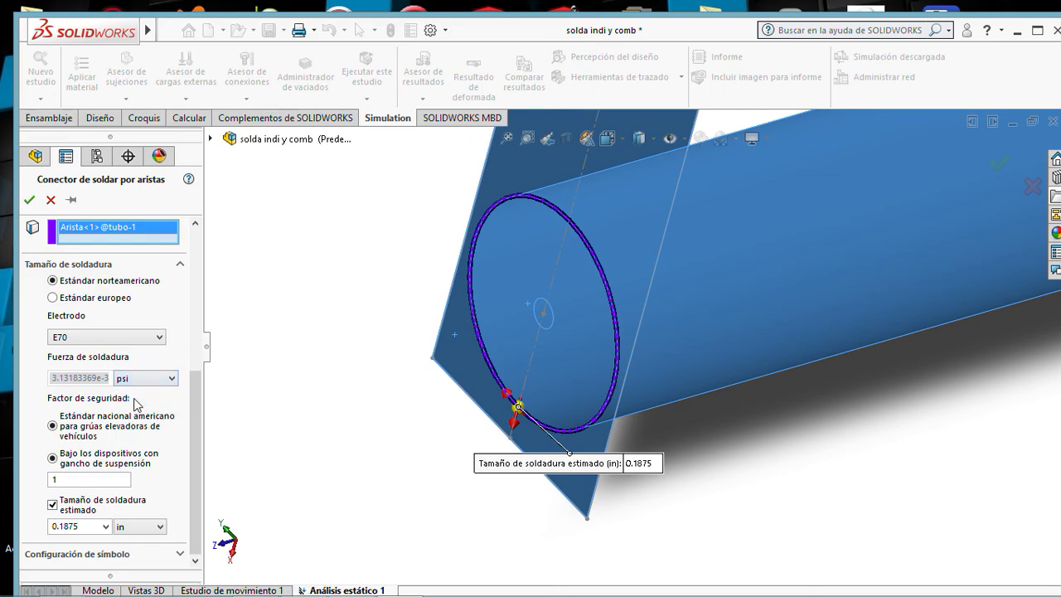
{"action": "left_click", "coordinate": [145, 380]}
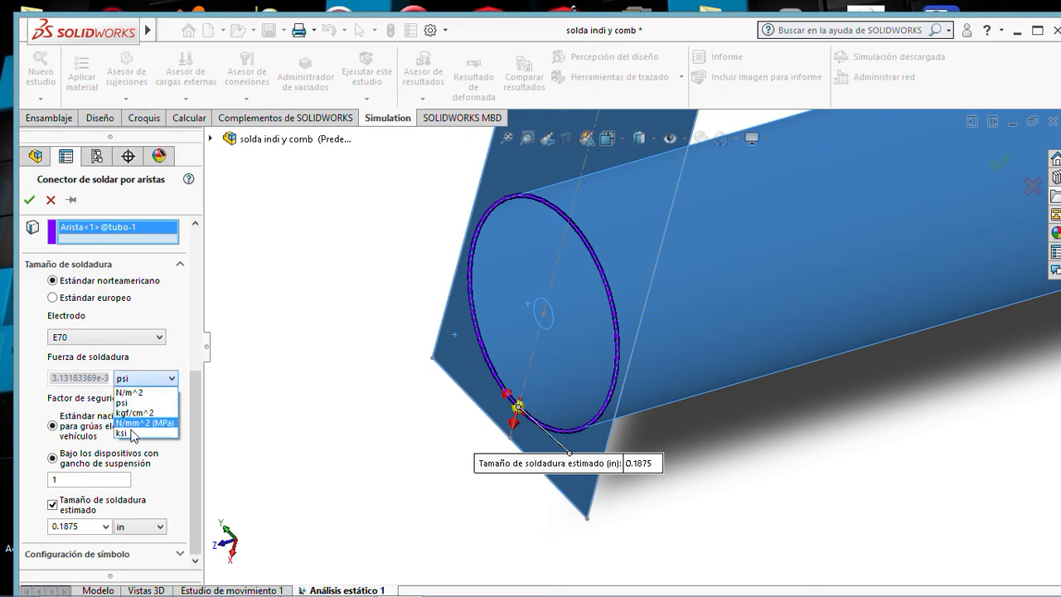
{"action": "left_click", "coordinate": [130, 433]}
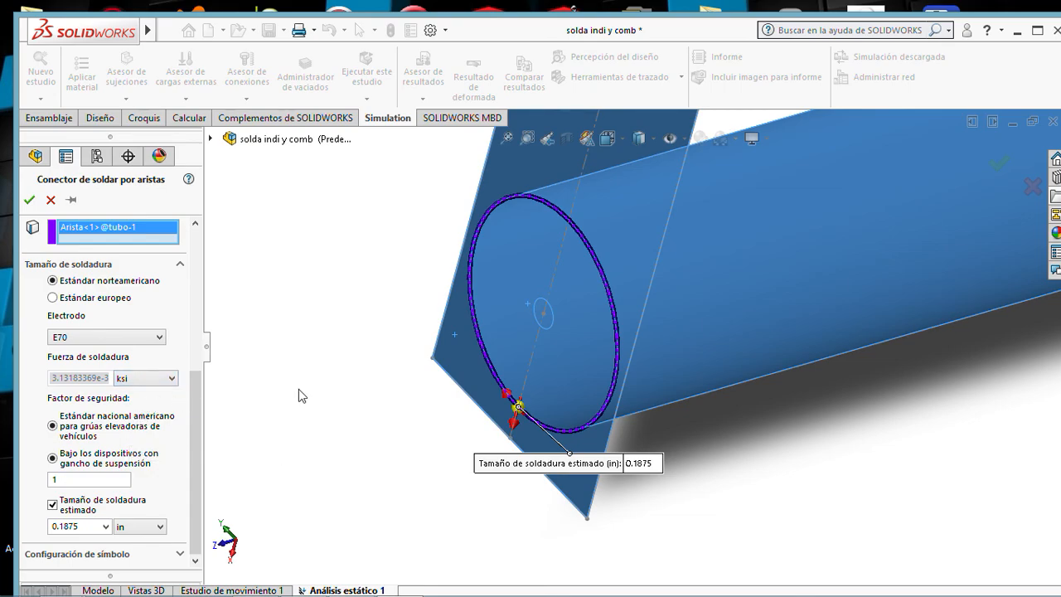
{"action": "left_click", "coordinate": [31, 201]}
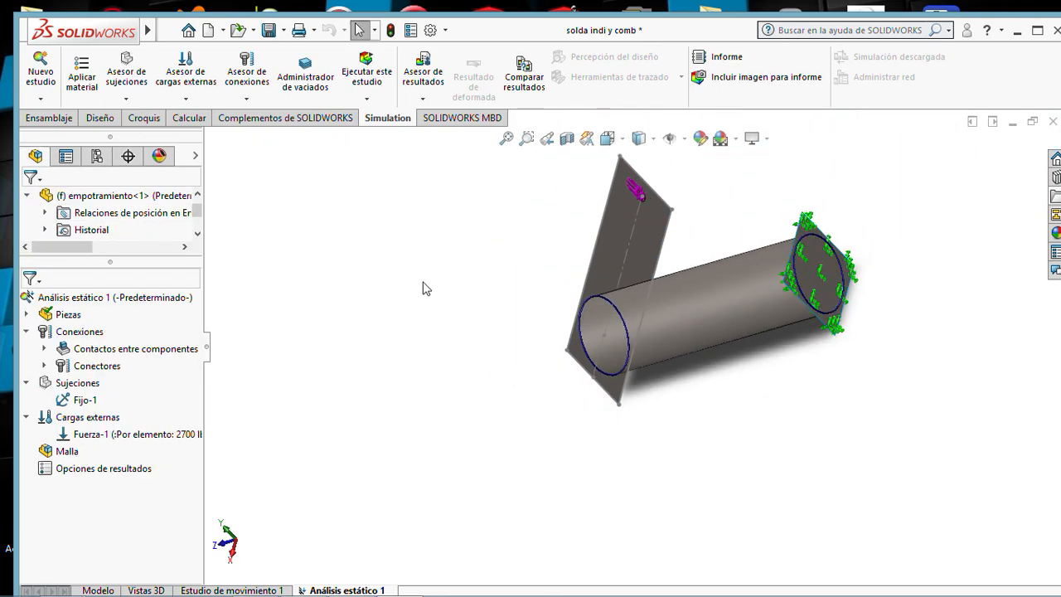
Check both weld connectors on the assembly and run the static study.
{"action": "middle_click_drag", "start_coordinate": [421, 301], "coordinate": [652, 212]}
{"action": "left_click", "coordinate": [589, 228]}
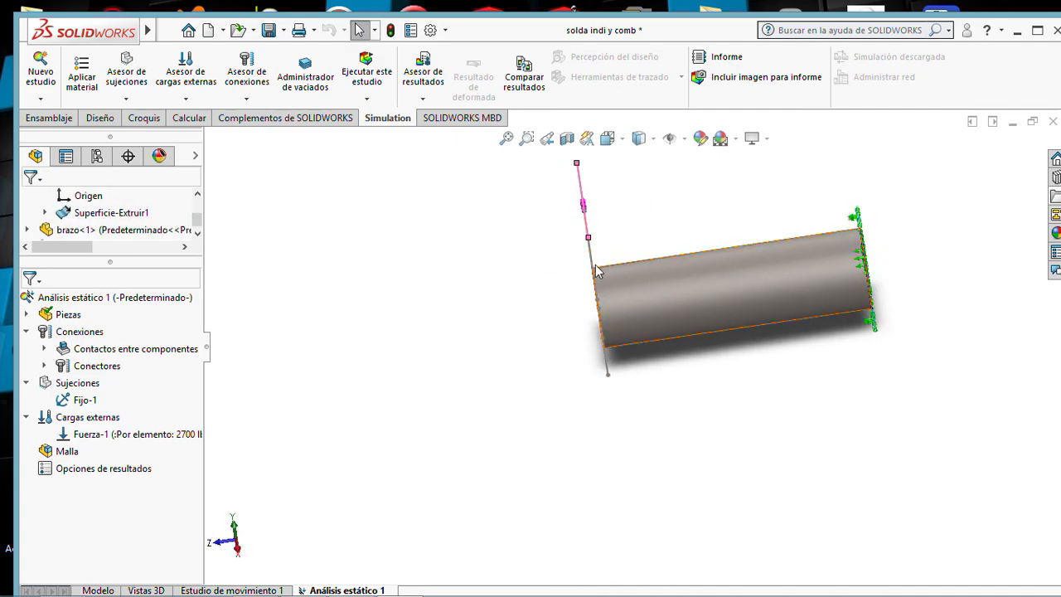
{"action": "scroll", "coordinate": [889, 249], "scroll_direction": "down", "scroll_amount": 5}
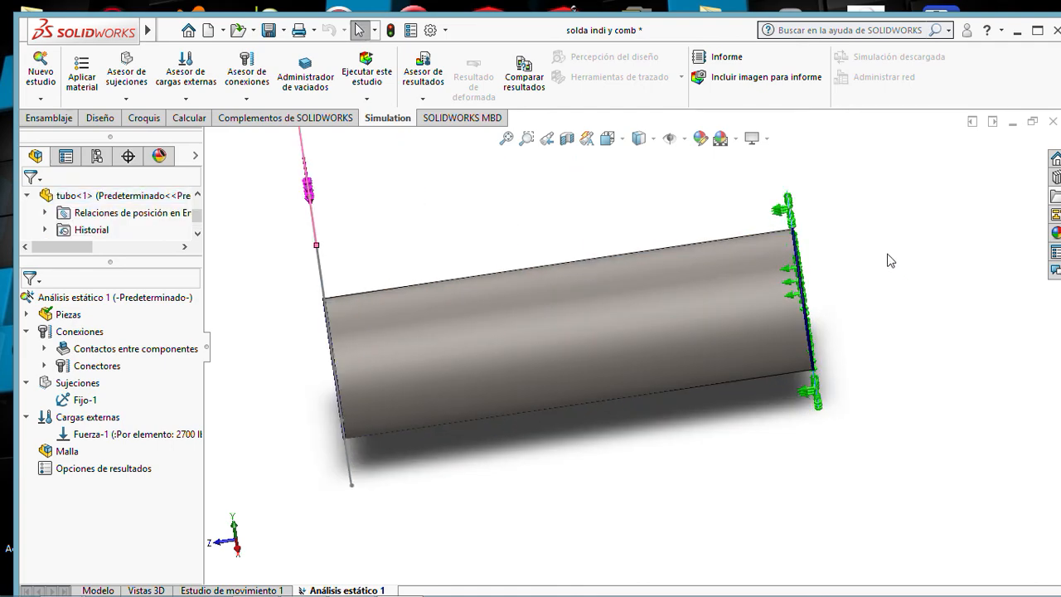
{"action": "scroll", "coordinate": [889, 260], "scroll_direction": "up", "scroll_amount": 2}
{"action": "scroll", "coordinate": [888, 260], "scroll_direction": "up", "scroll_amount": 1}
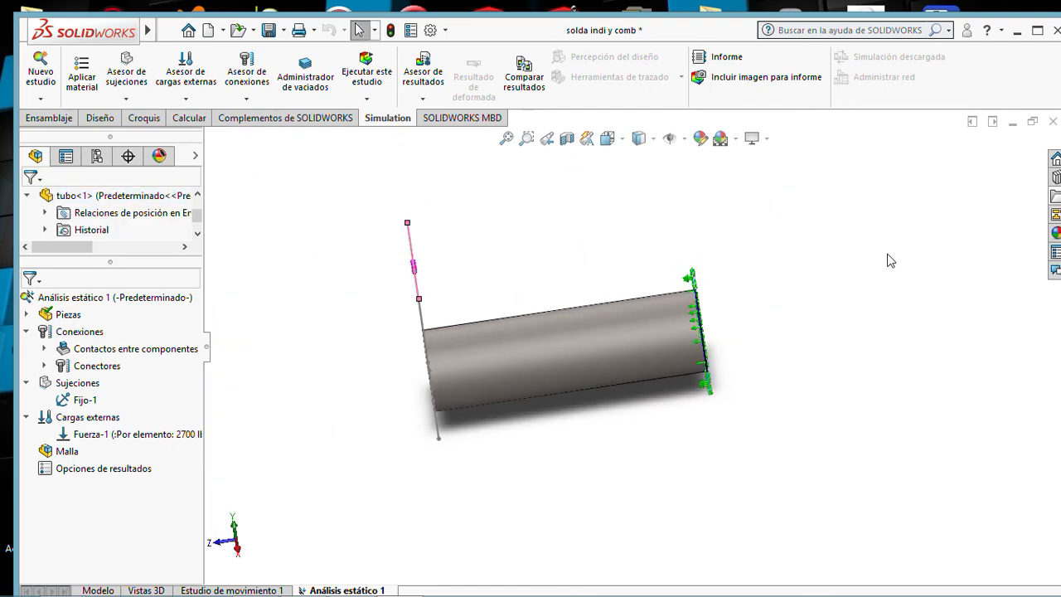
{"action": "middle_click_drag", "start_coordinate": [583, 246], "coordinate": [623, 241]}
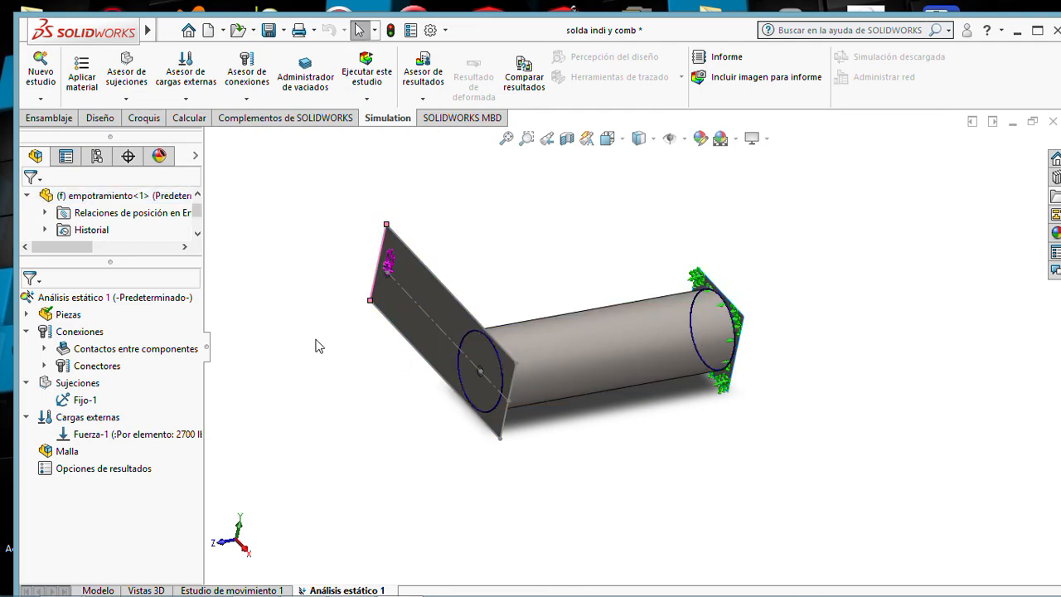
{"action": "left_click", "coordinate": [368, 73]}
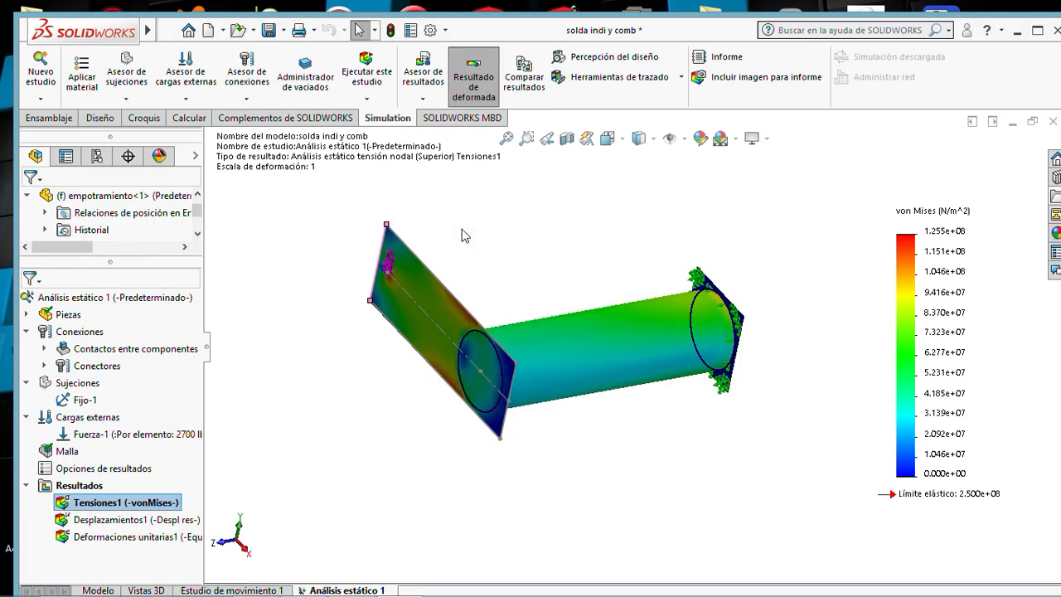
Examine the von Mises stress plot around the tube and plates, and check which quantities the study's result options save.
{"action": "middle_click_drag", "start_coordinate": [552, 286], "coordinate": [669, 320]}
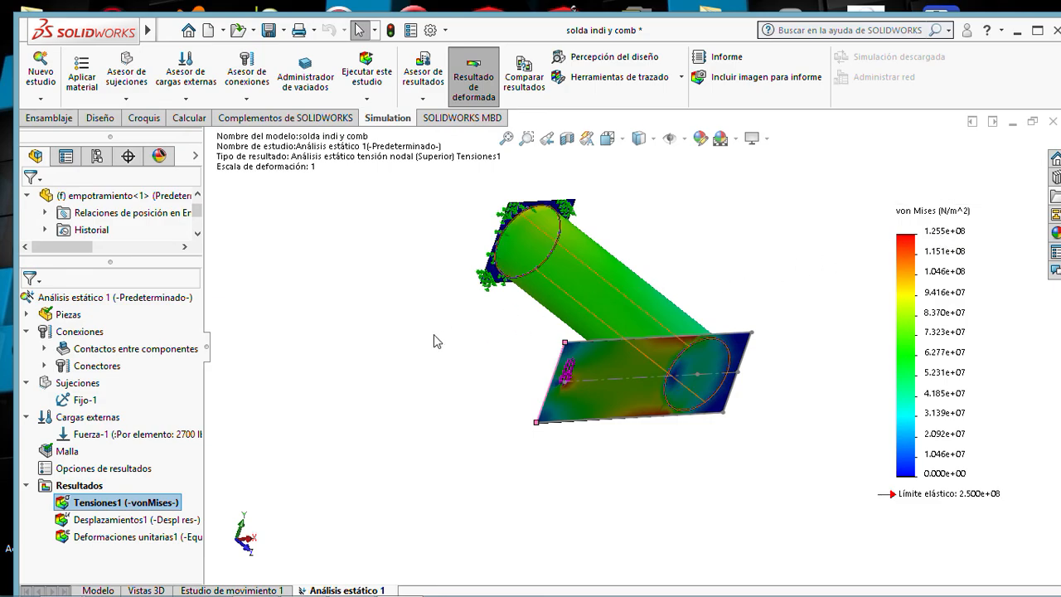
{"action": "middle_click_drag", "start_coordinate": [431, 348], "coordinate": [413, 315]}
{"action": "right_click", "coordinate": [81, 484]}
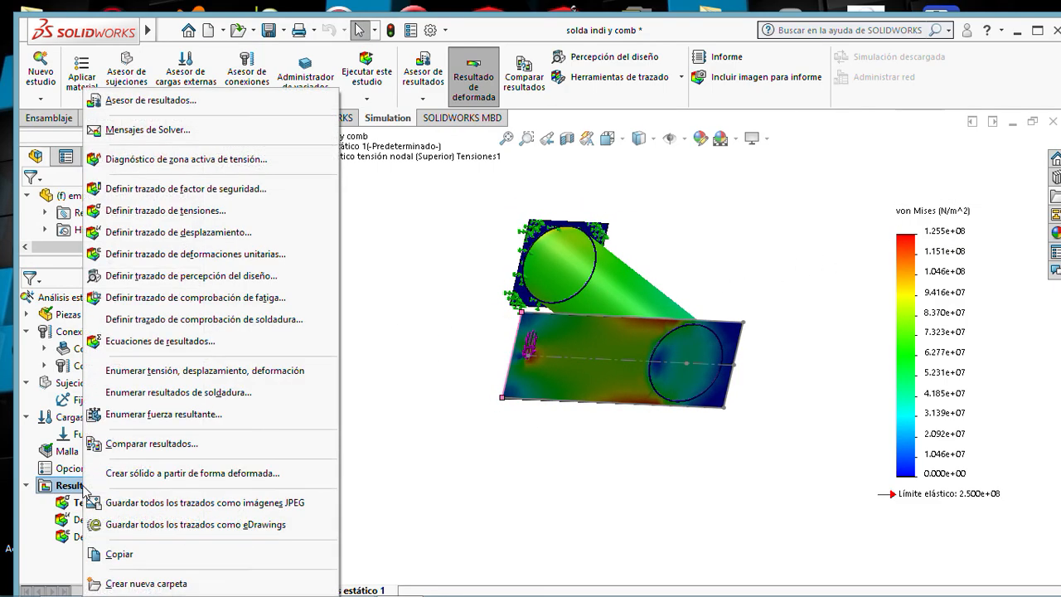
{"action": "left_click", "coordinate": [412, 454]}
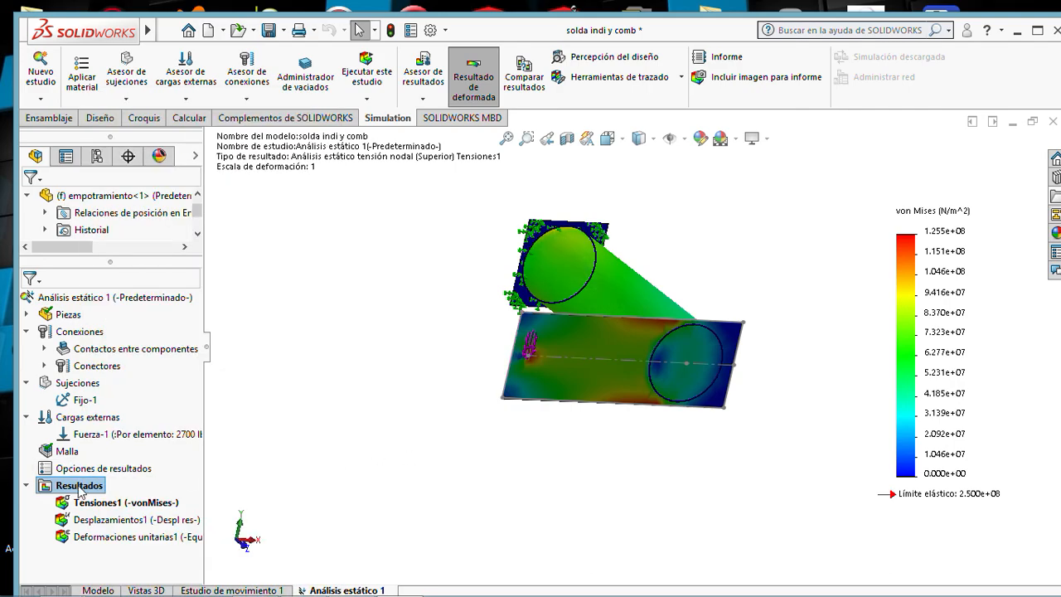
{"action": "double_click", "coordinate": [79, 487]}
{"action": "double_click", "coordinate": [80, 487]}
{"action": "double_click", "coordinate": [103, 469]}
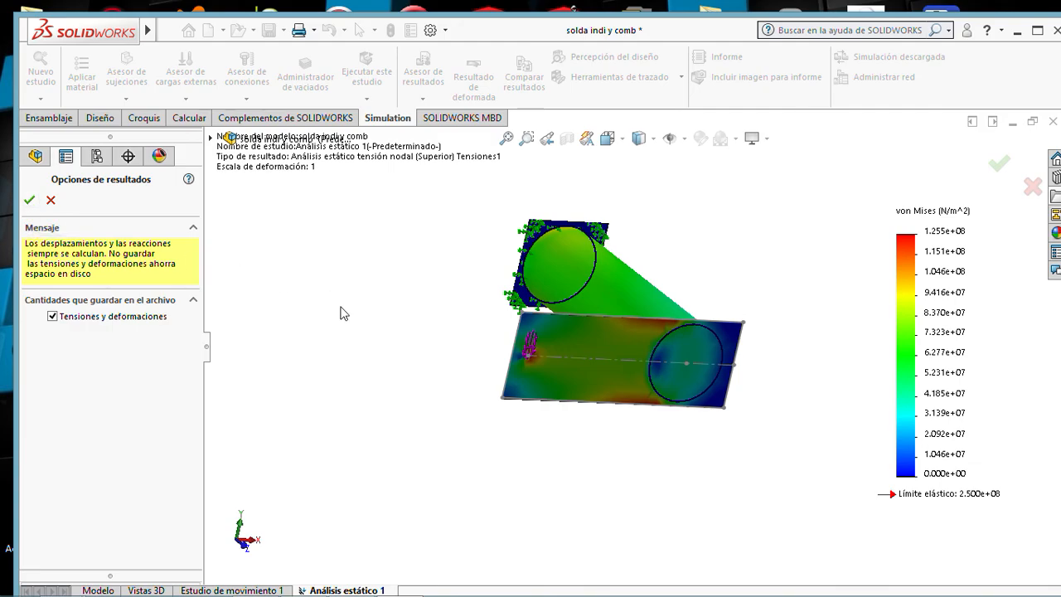
{"action": "left_click", "coordinate": [50, 200]}
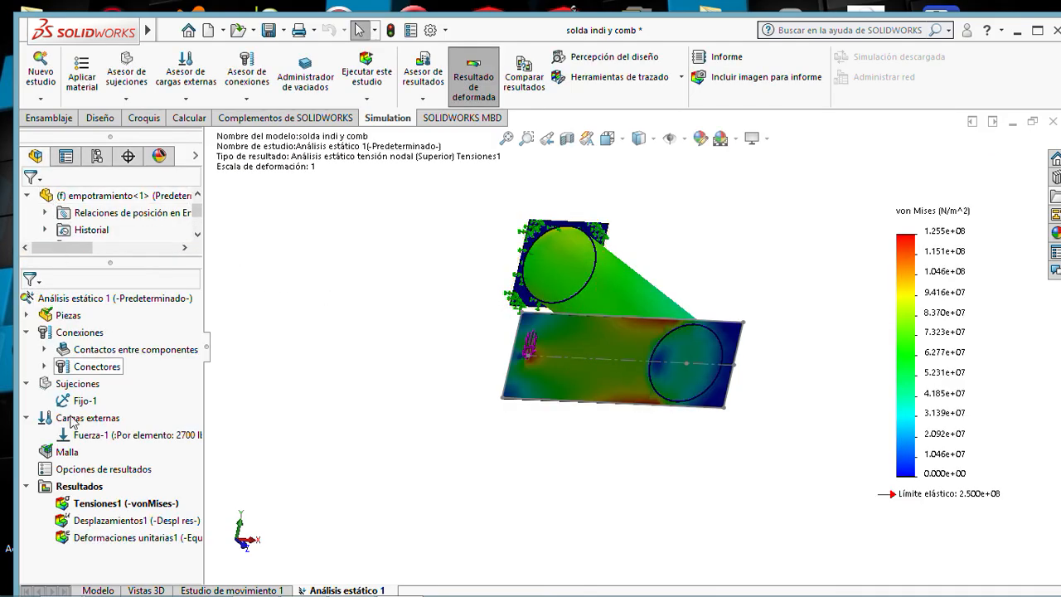
{"action": "right_click", "coordinate": [74, 471]}
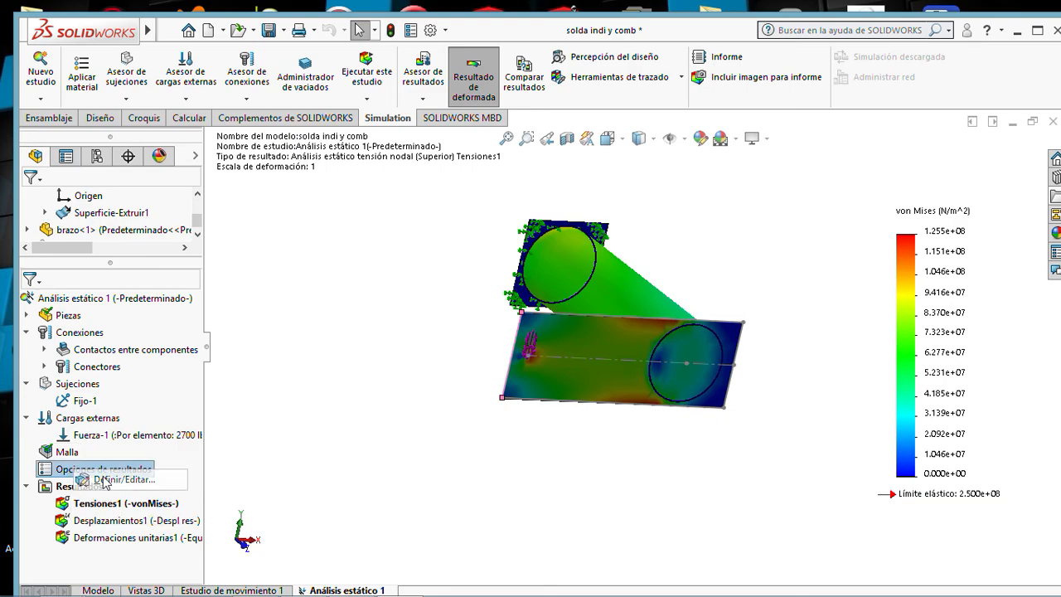
{"action": "left_click", "coordinate": [116, 480]}
{"action": "left_click", "coordinate": [29, 200]}
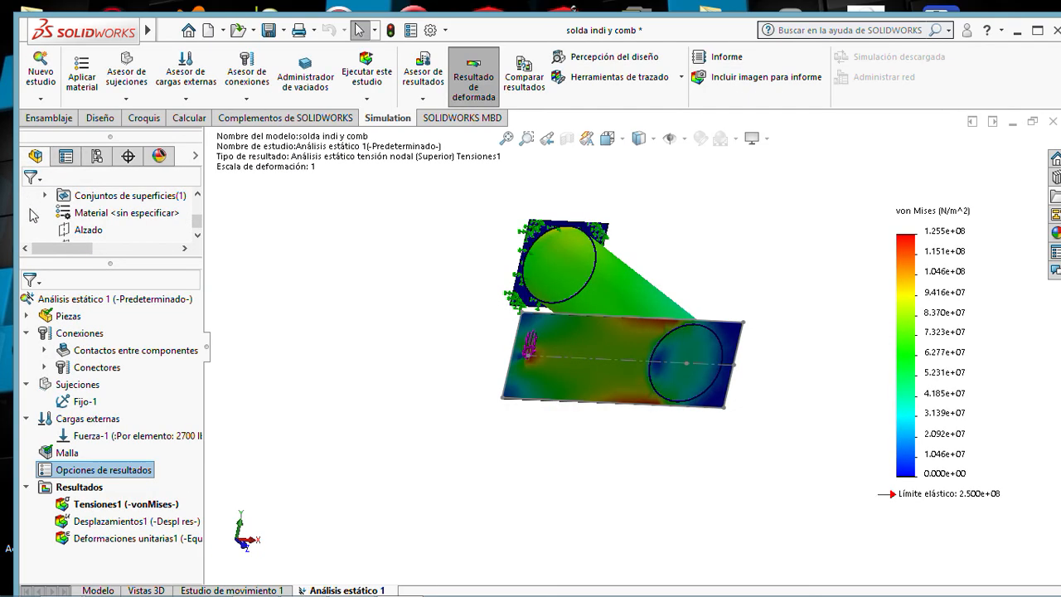
Display the von Mises stress plot with the automatic deformation scale and examine the deformed brazo plate.
{"action": "left_click", "coordinate": [89, 504]}
{"action": "double_click", "coordinate": [90, 504]}
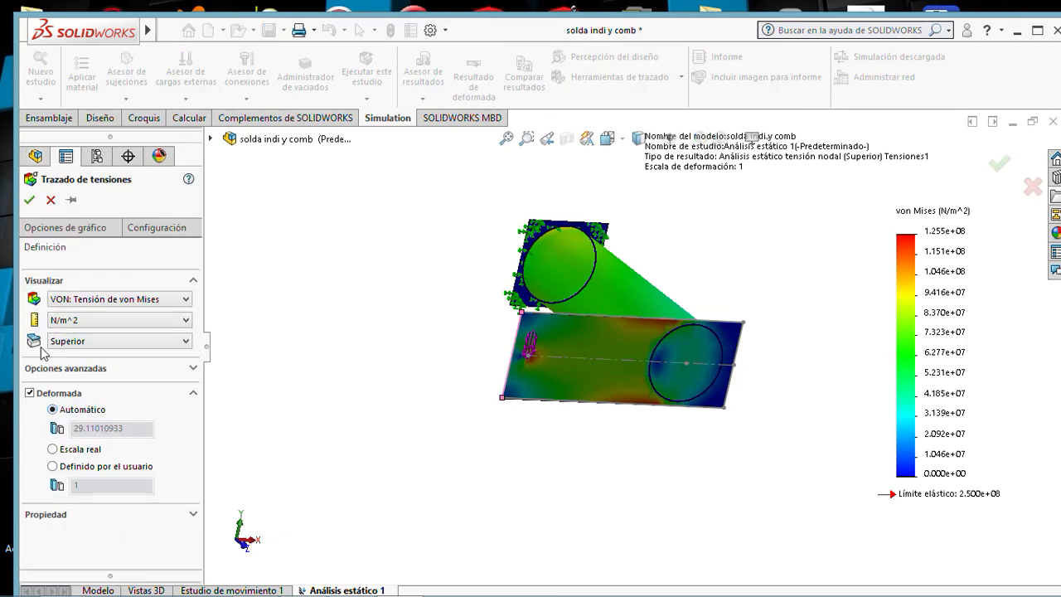
{"action": "left_click", "coordinate": [29, 199]}
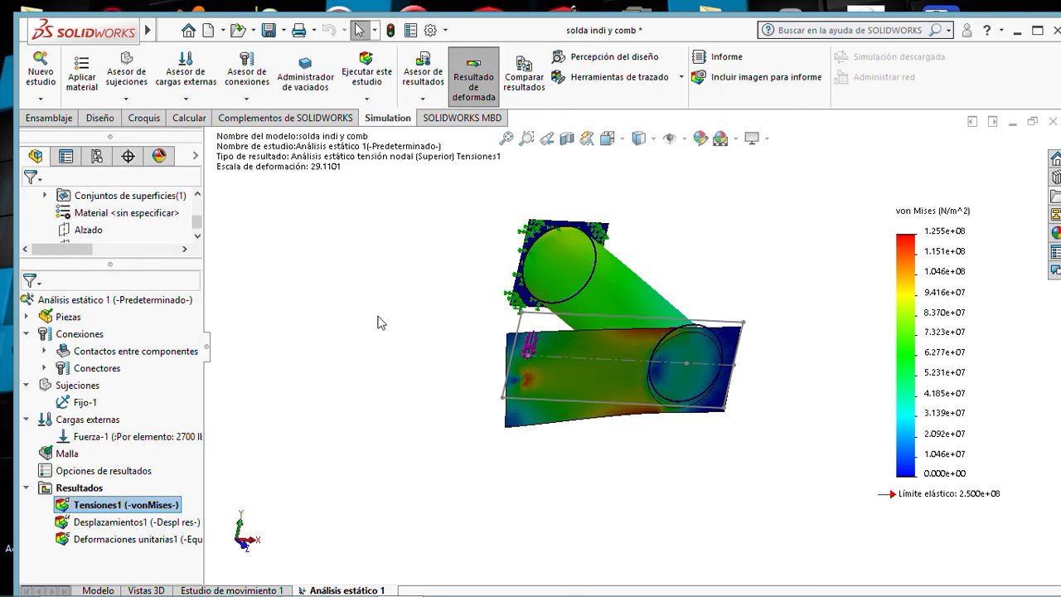
{"action": "mouse_move", "coordinate": [395, 320]}
{"action": "middle_mouse_down"}
{"action": "mouse_move", "coordinate": [351, 249]}
{"action": "mouse_move", "coordinate": [351, 286]}
{"action": "mouse_move", "coordinate": [366, 274]}
{"action": "mouse_move", "coordinate": [357, 267]}
{"action": "middle_mouse_up"}
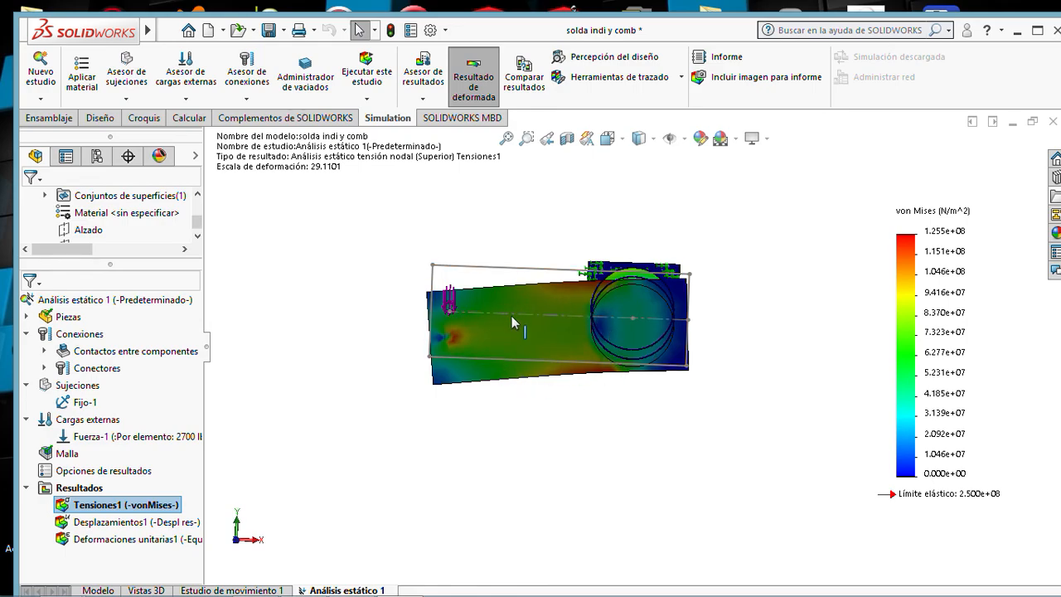
{"action": "middle_click_drag", "start_coordinate": [350, 332], "coordinate": [608, 385]}
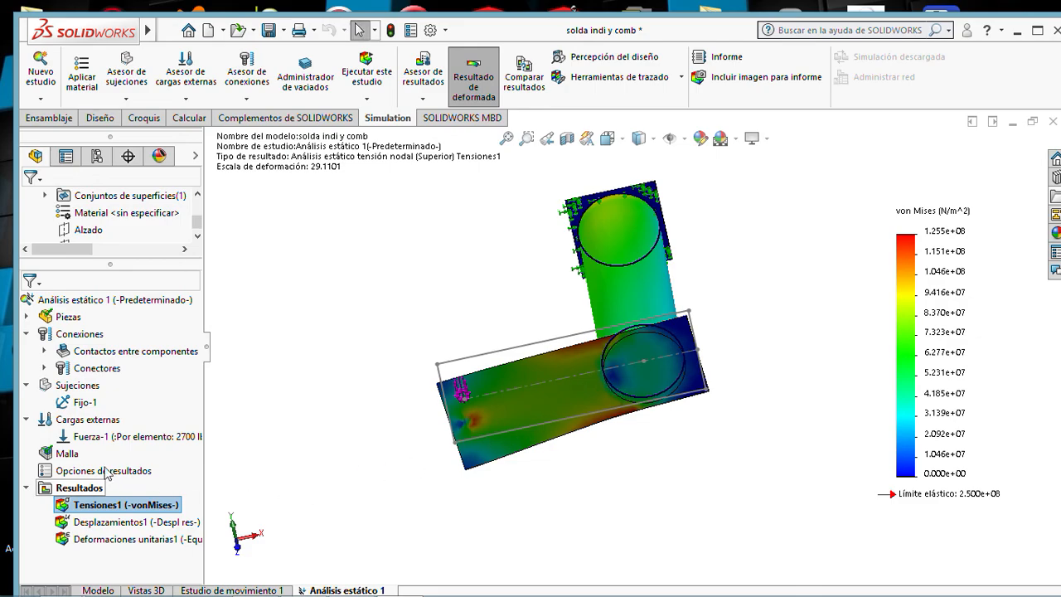
Set the stress plot's deformed shape to true scale and examine the stresses around the tube's welded ends.
{"action": "right_click", "coordinate": [83, 491]}
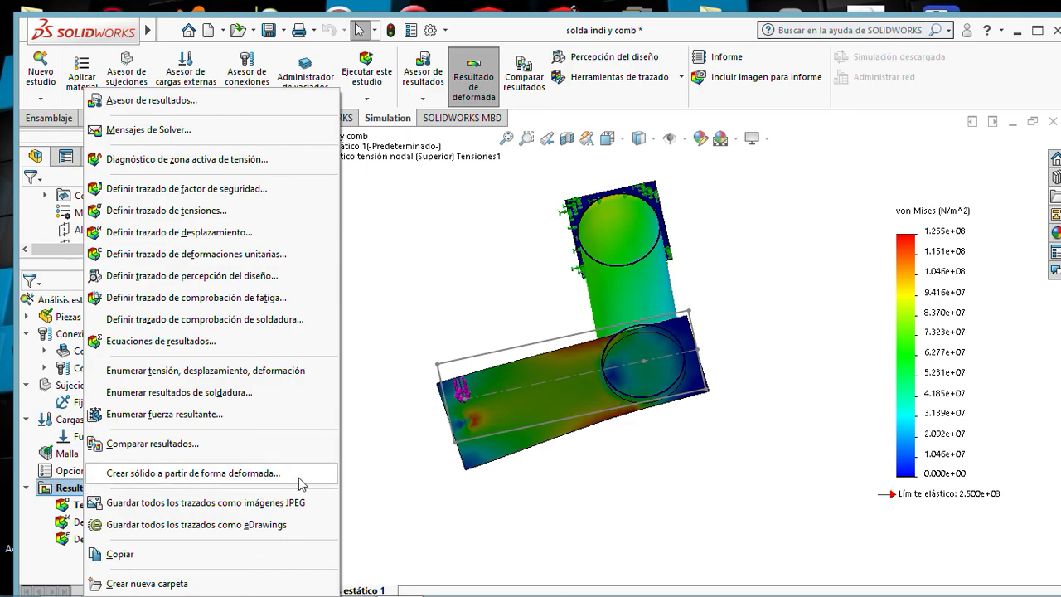
{"action": "key", "text": "Escape"}
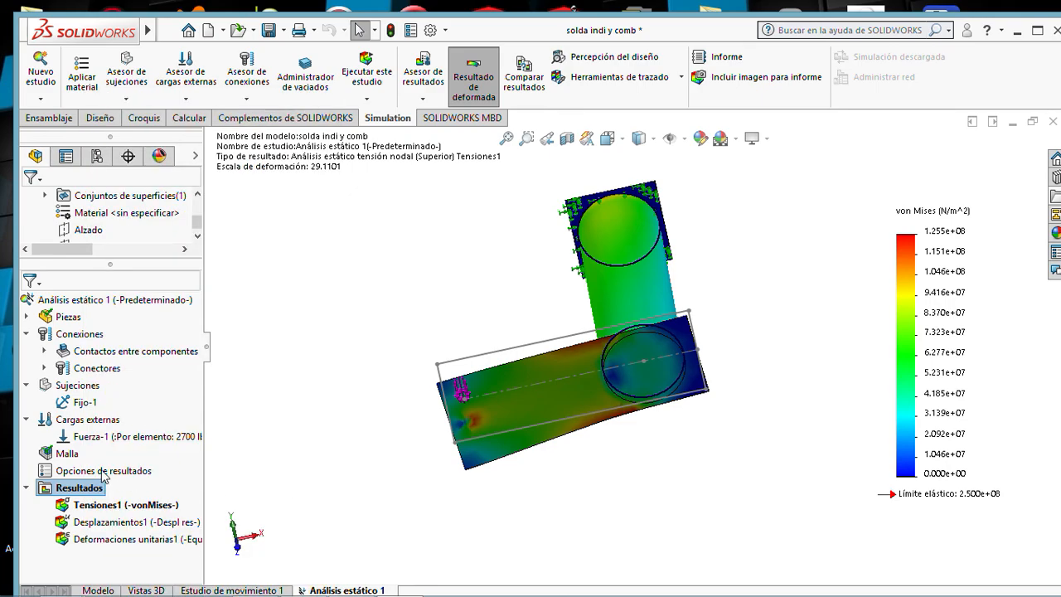
{"action": "right_click", "coordinate": [82, 489]}
{"action": "double_click", "coordinate": [73, 504]}
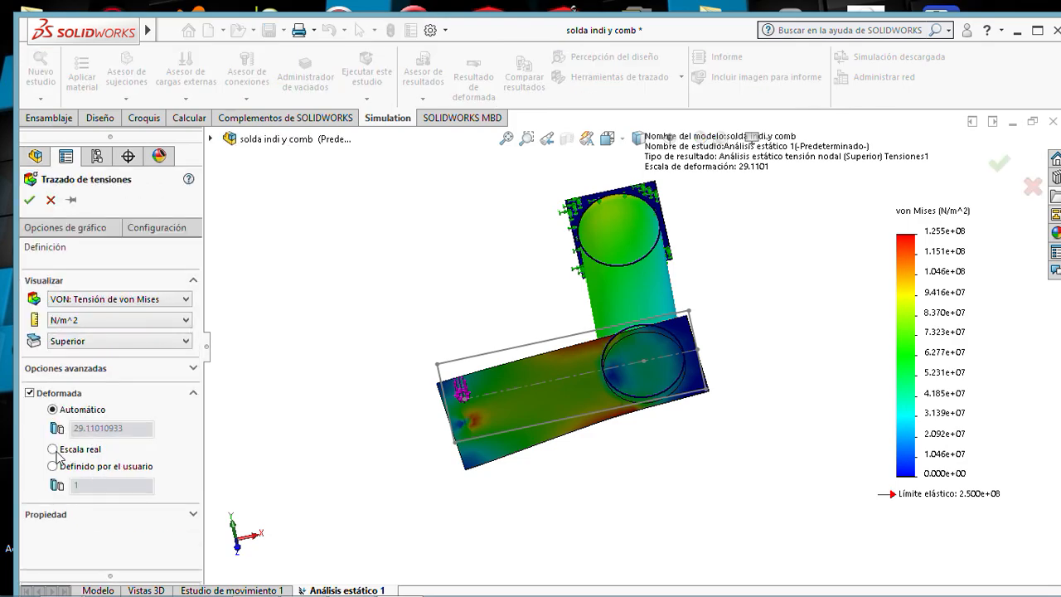
{"action": "left_click", "coordinate": [53, 450]}
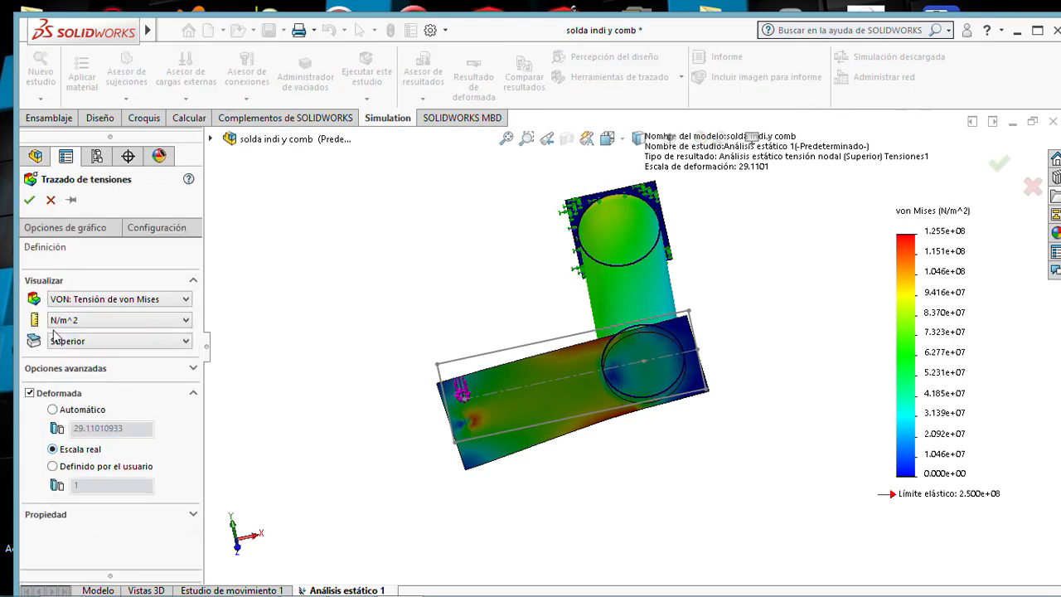
{"action": "left_click", "coordinate": [29, 199]}
{"action": "scroll", "coordinate": [64, 235], "scroll_direction": "down", "scroll_amount": 3}
{"action": "middle_click_drag", "start_coordinate": [348, 329], "coordinate": [384, 276]}
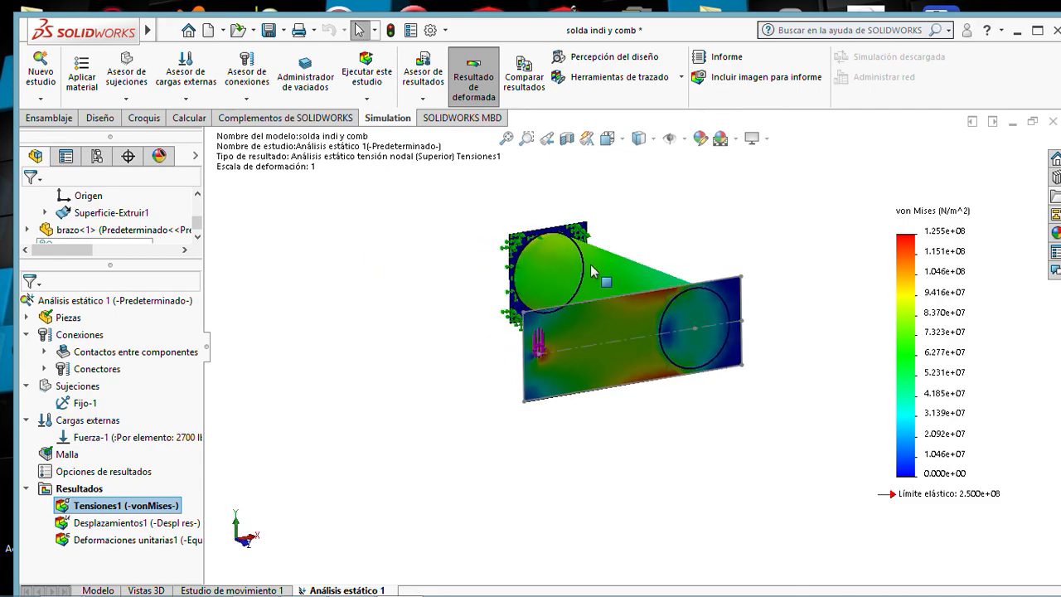
{"action": "scroll", "coordinate": [616, 274], "scroll_direction": "down", "scroll_amount": 3}
{"action": "scroll", "coordinate": [620, 267], "scroll_direction": "down", "scroll_amount": 4}
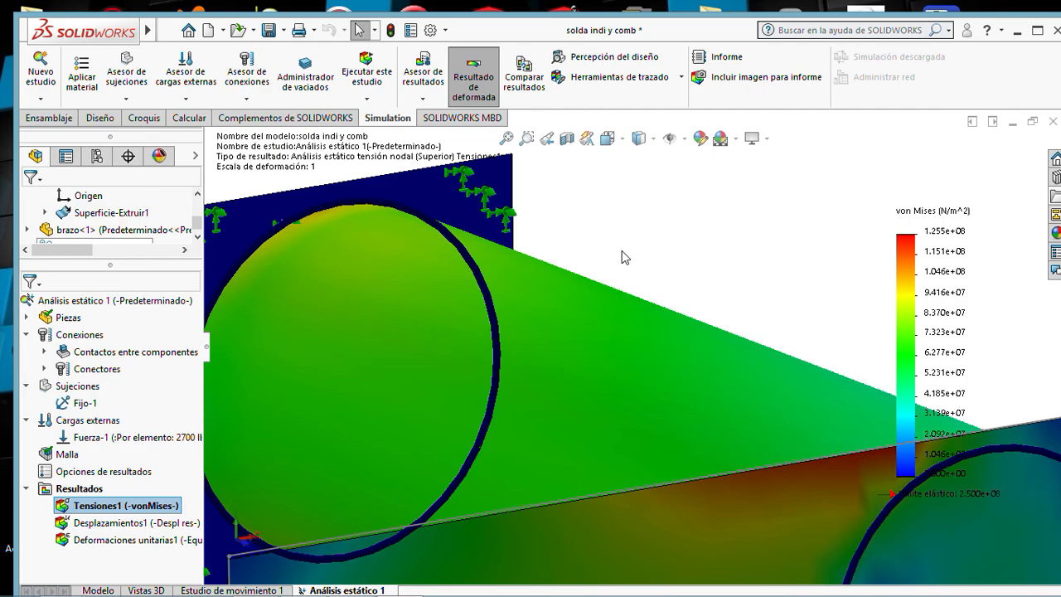
{"action": "scroll", "coordinate": [622, 251], "scroll_direction": "up", "scroll_amount": 3}
{"action": "scroll", "coordinate": [584, 297], "scroll_direction": "up", "scroll_amount": 1}
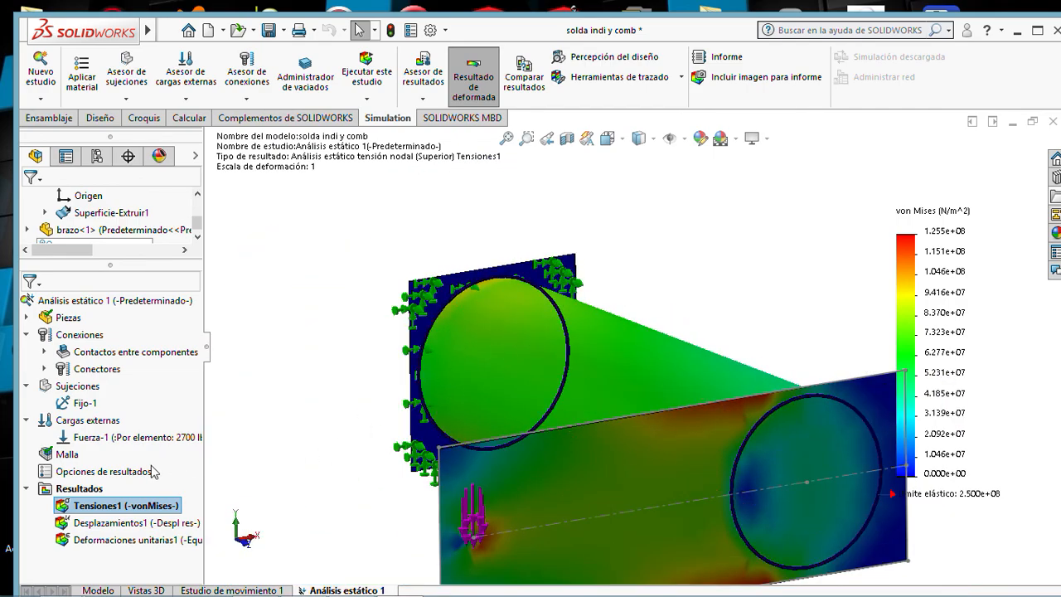
Create a weld check plot with its default properties and check the results of both edge weld connectors.
{"action": "right_click", "coordinate": [91, 490]}
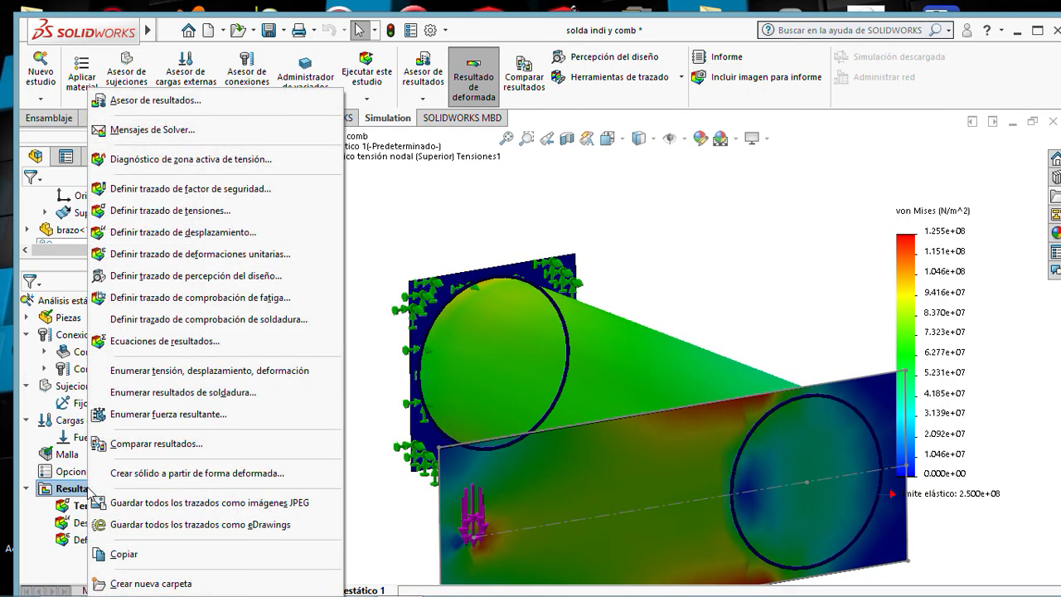
{"action": "left_click", "coordinate": [139, 320]}
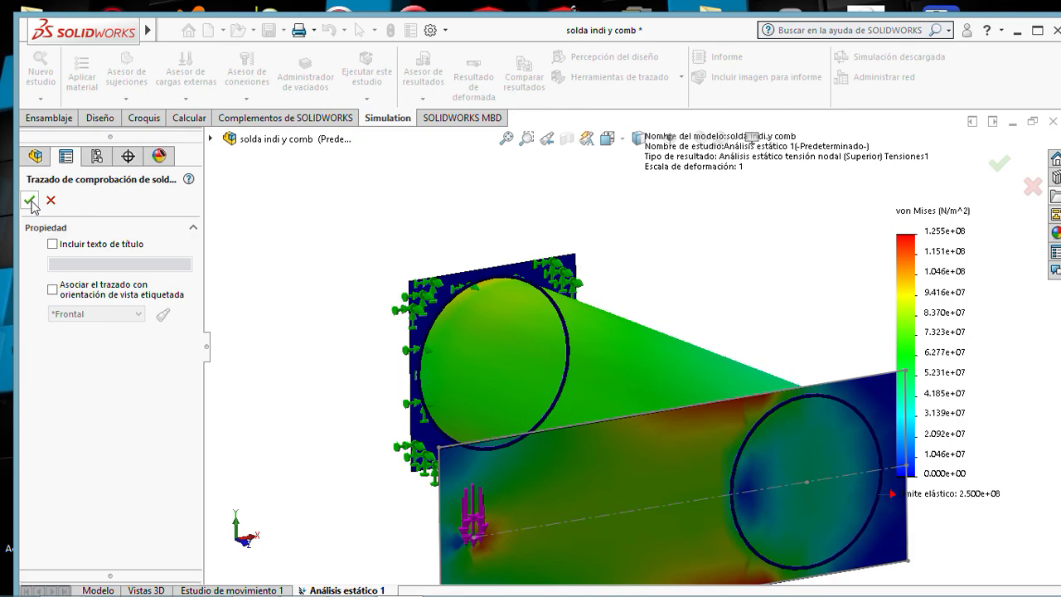
{"action": "left_click", "coordinate": [31, 203]}
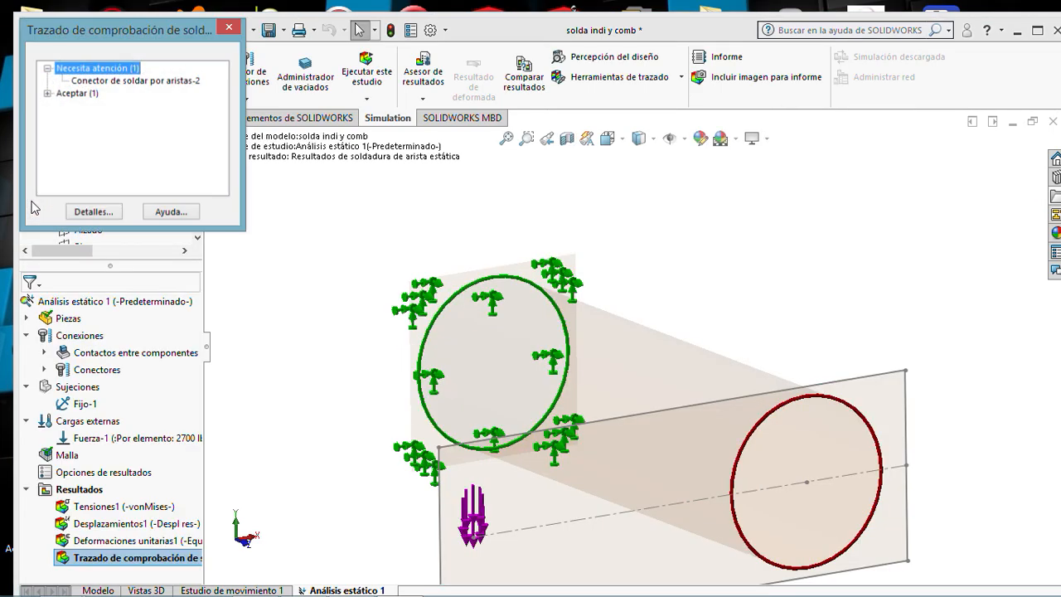
{"action": "left_click", "coordinate": [91, 83]}
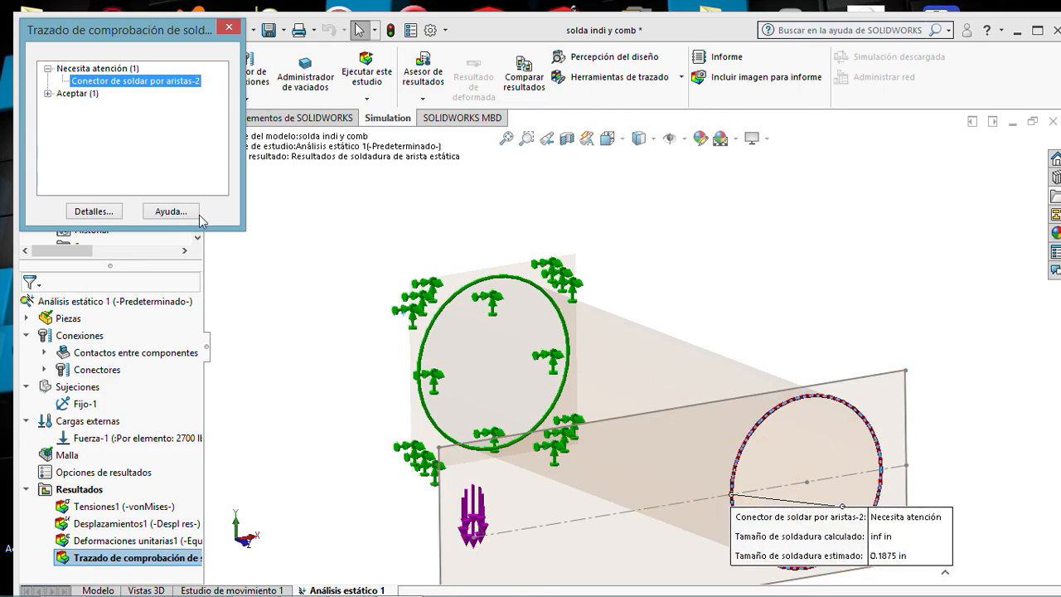
{"action": "left_click", "coordinate": [49, 94]}
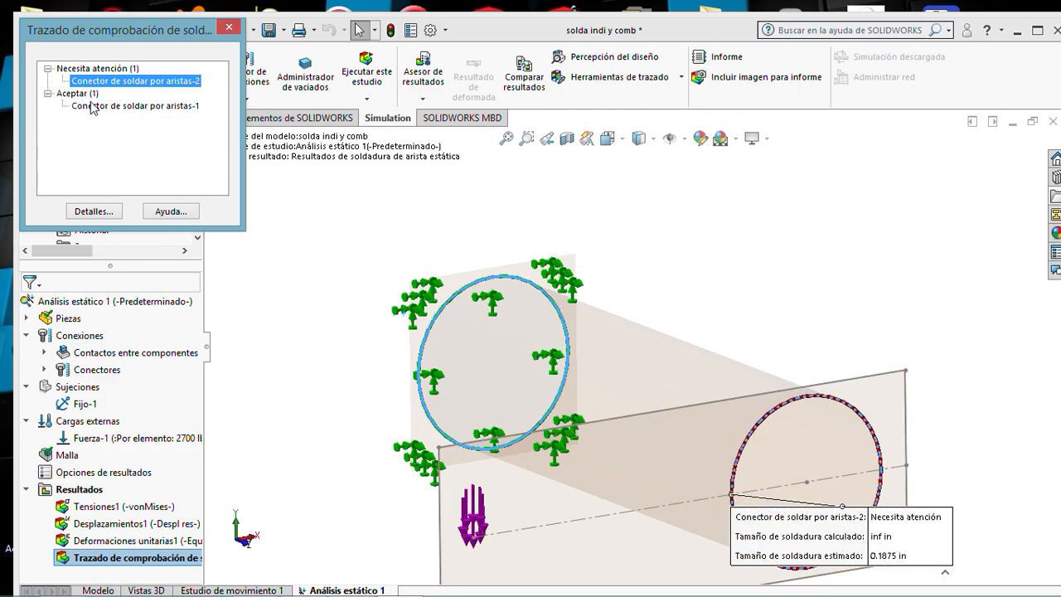
{"action": "left_click", "coordinate": [97, 106]}
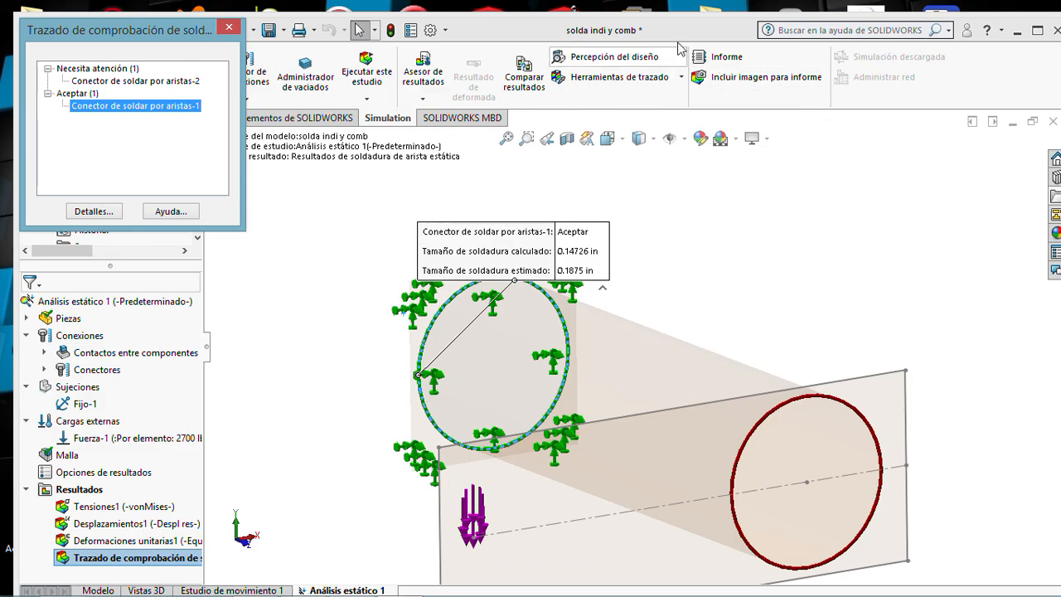
Switch to the desktop's solda indire folder, create a Word document named "imagen 2" there, and open it.
{"action": "left_click_drag", "start_coordinate": [678, 33], "coordinate": [498, 49]}
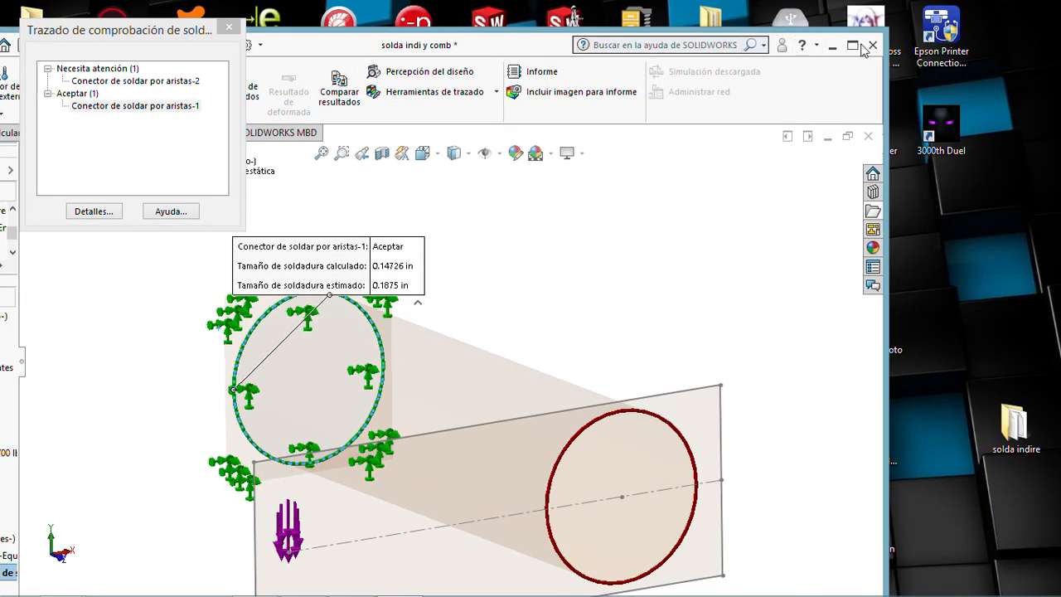
{"action": "left_click", "coordinate": [833, 47]}
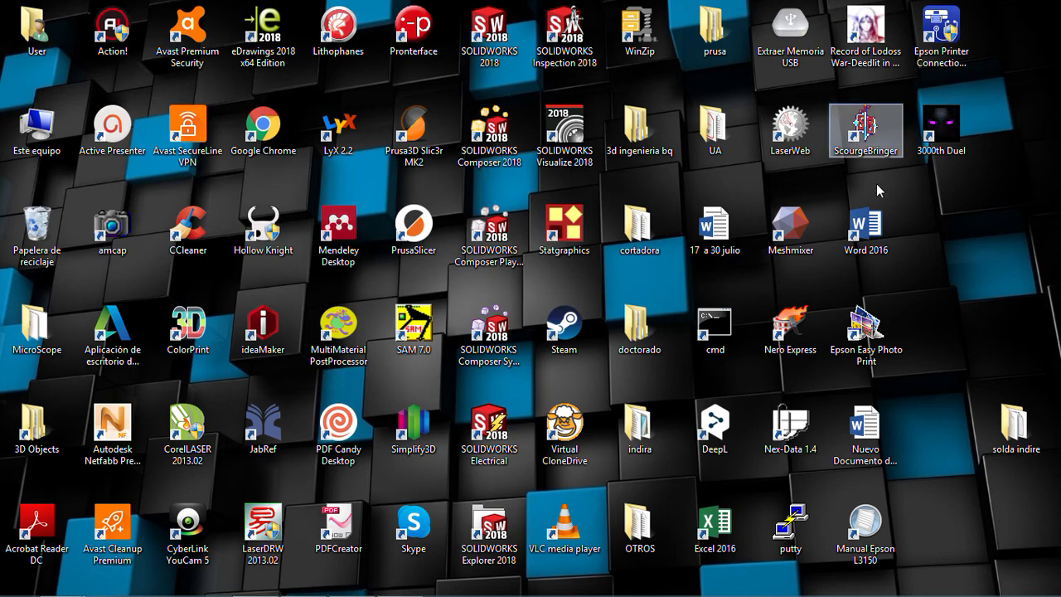
{"action": "double_click", "coordinate": [1010, 429]}
{"action": "scroll", "coordinate": [875, 445], "scroll_direction": "down", "scroll_amount": 1}
{"action": "right_click", "coordinate": [772, 422]}
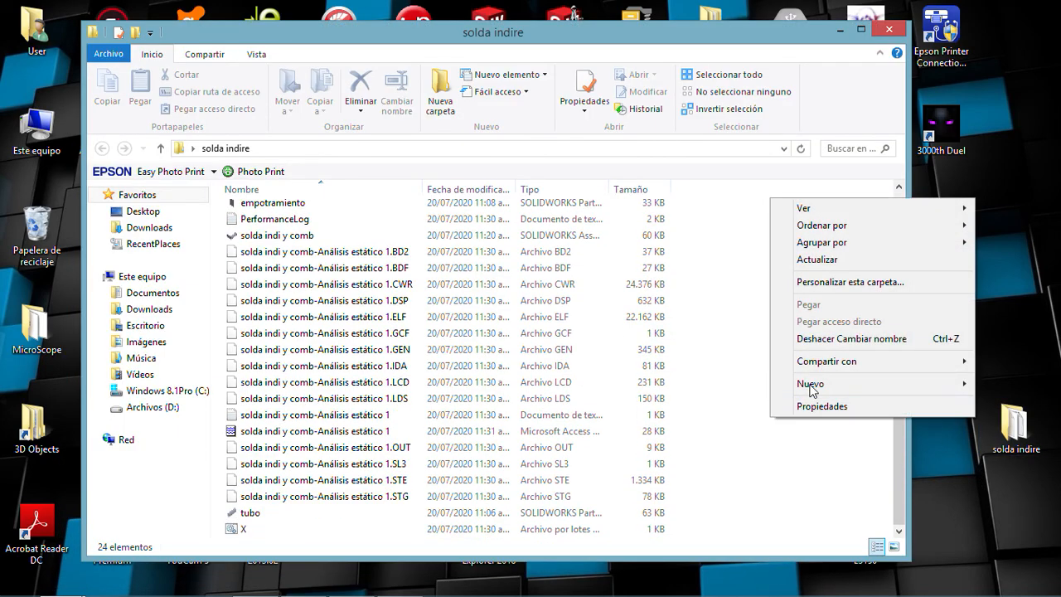
{"action": "mouse_move", "coordinate": [810, 387]}
{"action": "left_click", "coordinate": [628, 223]}
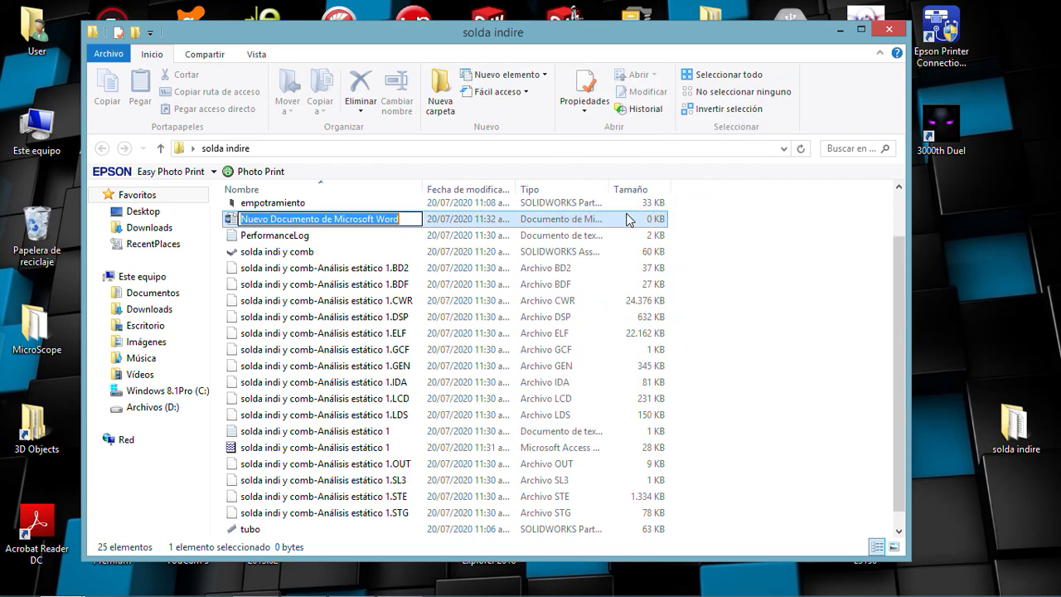
{"action": "type", "text": "imagen"}
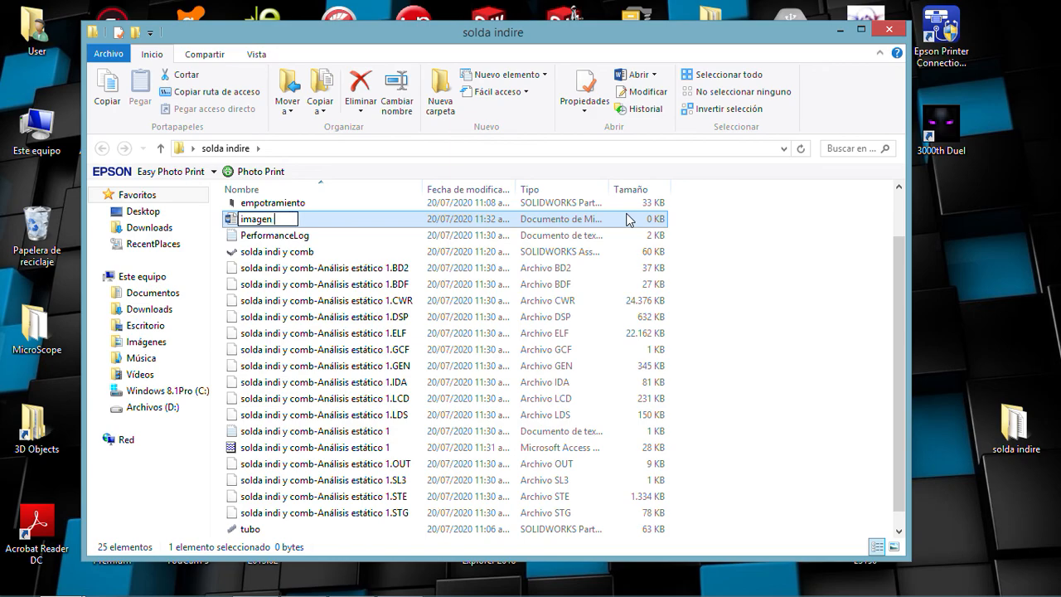
{"action": "type", "text": " 2"}
{"action": "key", "text": "Return"}
{"action": "left_click", "coordinate": [758, 300]}
{"action": "double_click", "coordinate": [261, 219]}
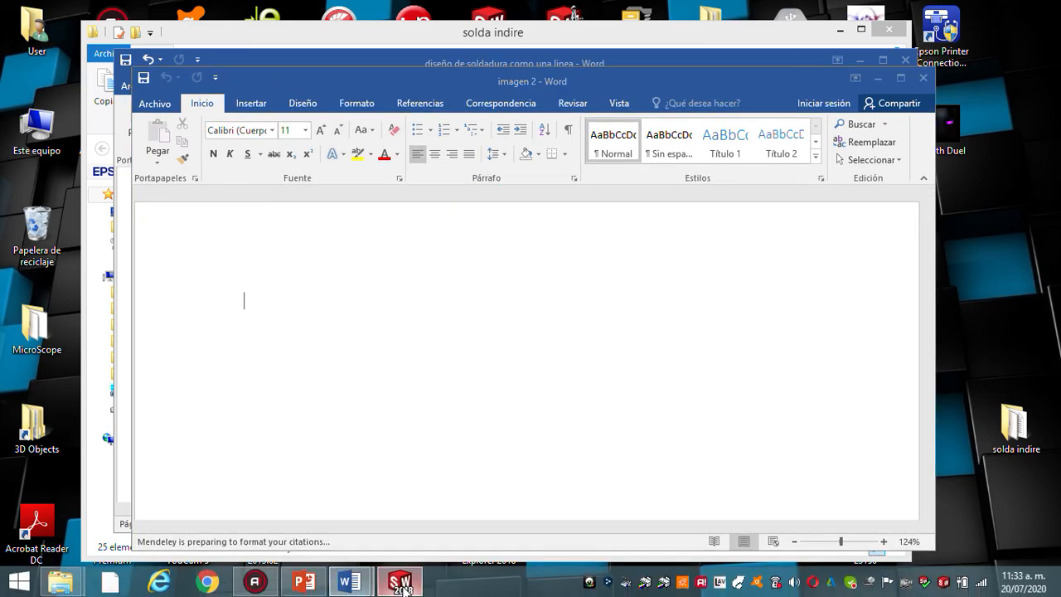
Capture the weld check plot showing the callout for edge weld connector 1 in SOLIDWORKS and paste the screenshot into the imagen 2 Word document.
{"action": "left_click", "coordinate": [400, 580]}
{"action": "scroll", "coordinate": [358, 438], "scroll_direction": "up", "scroll_amount": 2}
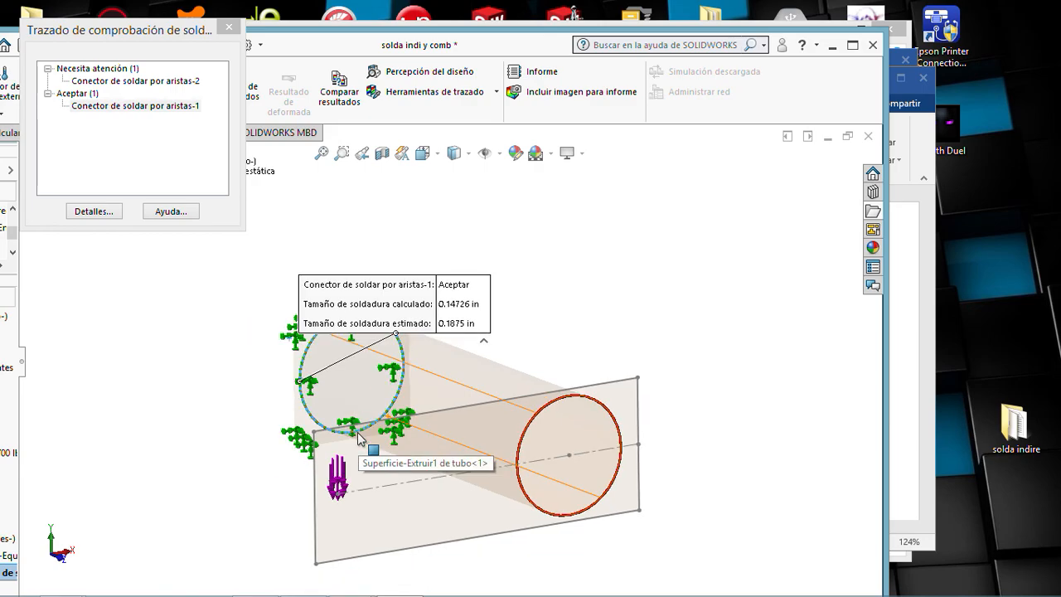
{"action": "scroll", "coordinate": [358, 438], "scroll_direction": "down", "scroll_amount": 2}
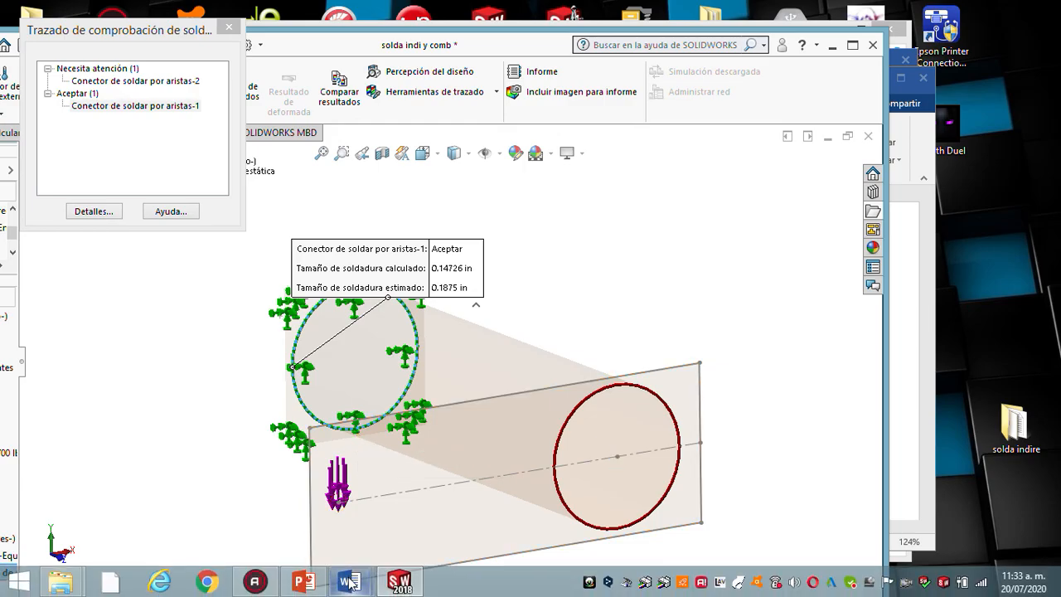
{"action": "mouse_move", "coordinate": [349, 583]}
{"action": "left_click", "coordinate": [419, 505]}
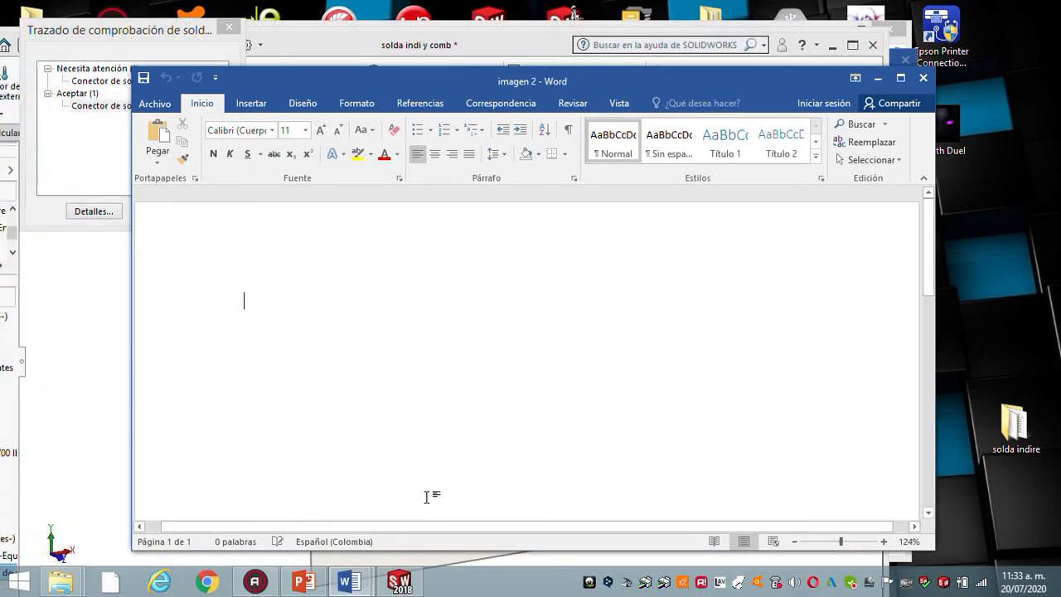
{"action": "key", "text": "ctrl+v"}
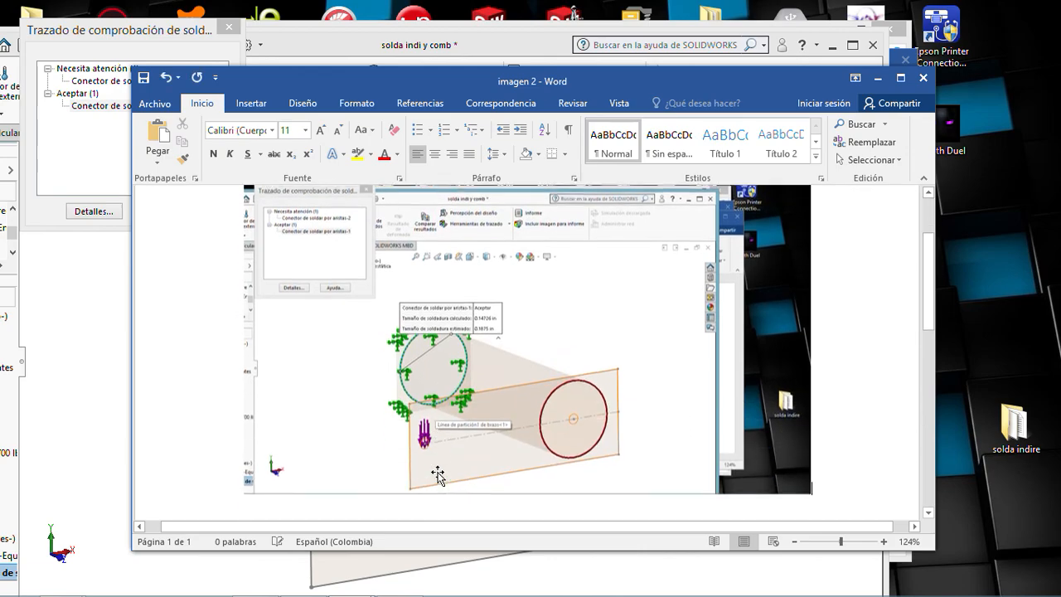
{"action": "mouse_move", "coordinate": [421, 585]}
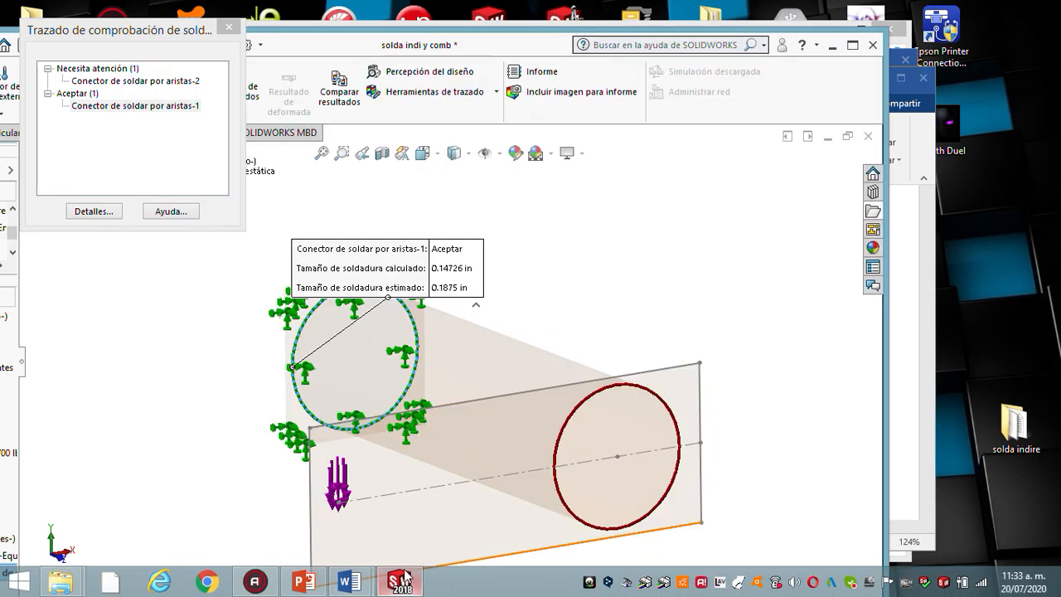
Show the weld check callout for edge weld connector 2 and paste a screenshot of it below the first one in imagen 2.
{"action": "left_click", "coordinate": [136, 81]}
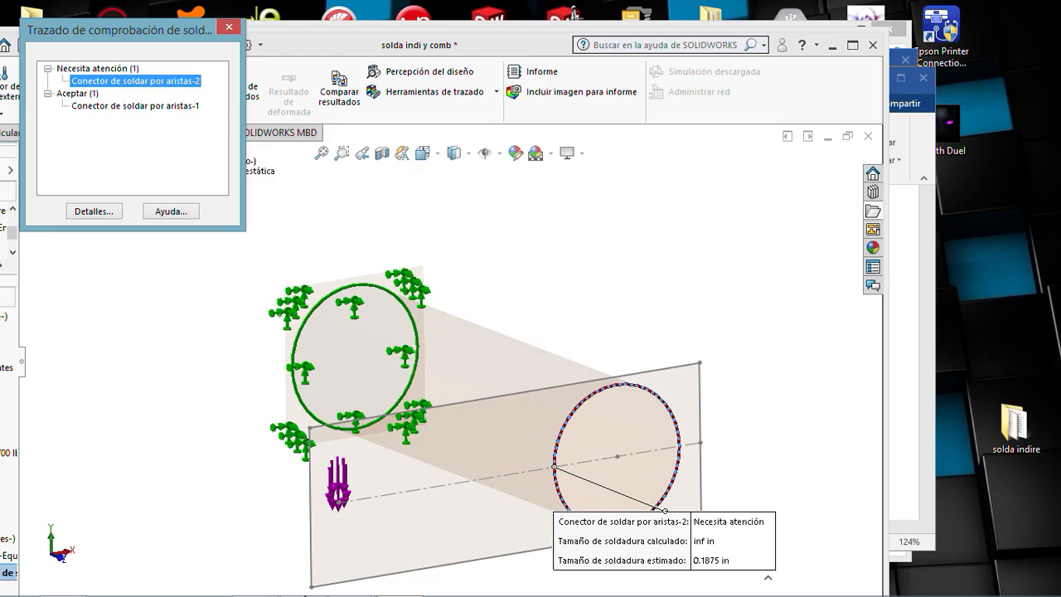
{"action": "mouse_move", "coordinate": [349, 583]}
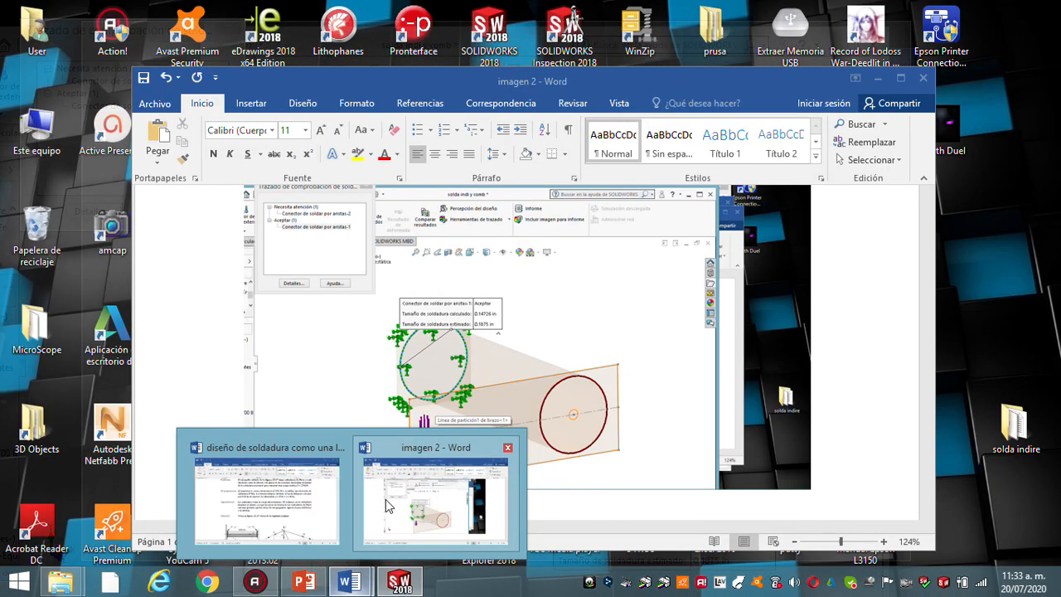
{"action": "left_click", "coordinate": [385, 499]}
{"action": "scroll", "coordinate": [837, 441], "scroll_direction": "down", "scroll_amount": 3}
{"action": "key", "text": "Return"}
{"action": "key", "text": "ctrl+v"}
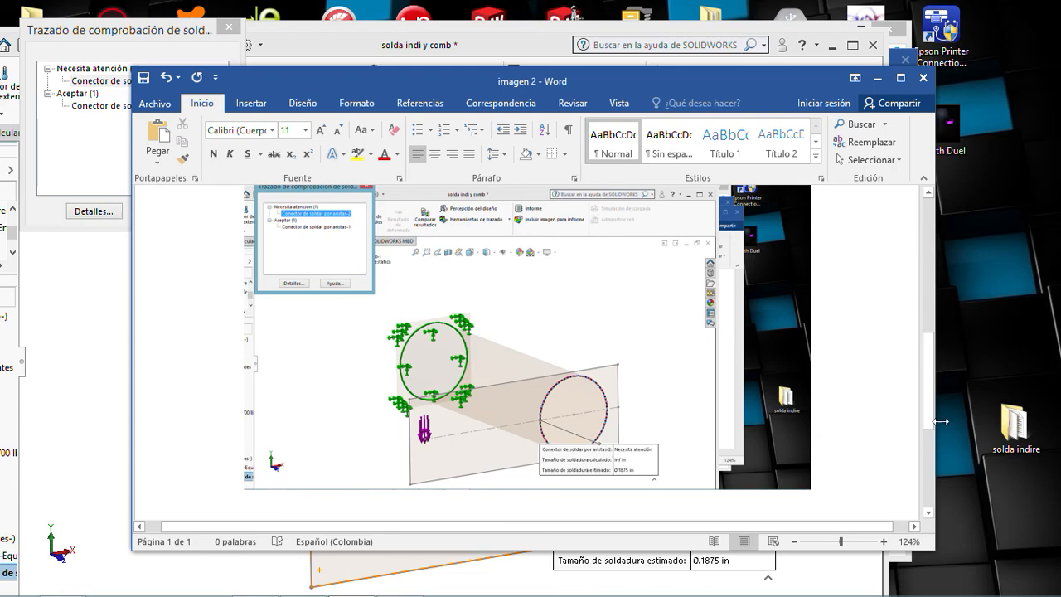
{"action": "scroll", "coordinate": [894, 443], "scroll_direction": "down", "scroll_amount": 3}
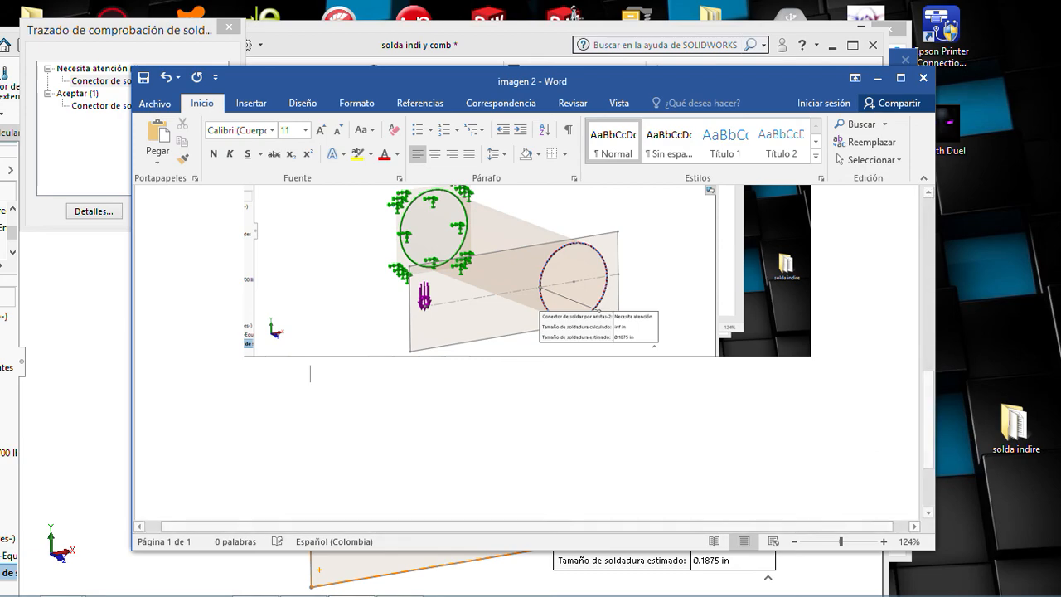
Display the von Mises plot Tensiones1 in the maximized SOLIDWORKS window and paste its screenshot at the end of the imagen 2 Word document.
{"action": "left_click", "coordinate": [404, 581]}
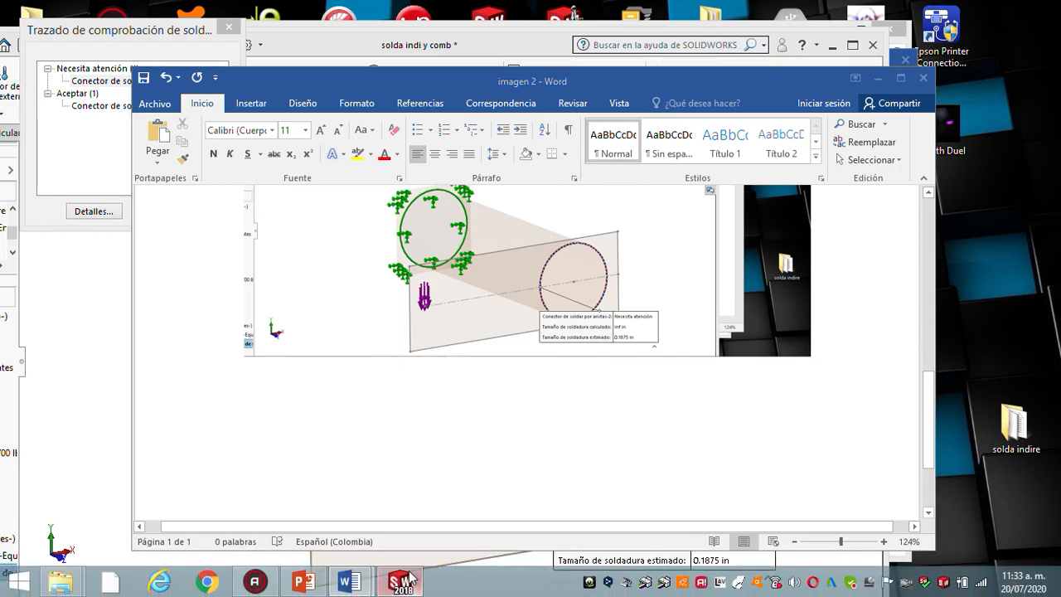
{"action": "left_click", "coordinate": [230, 28]}
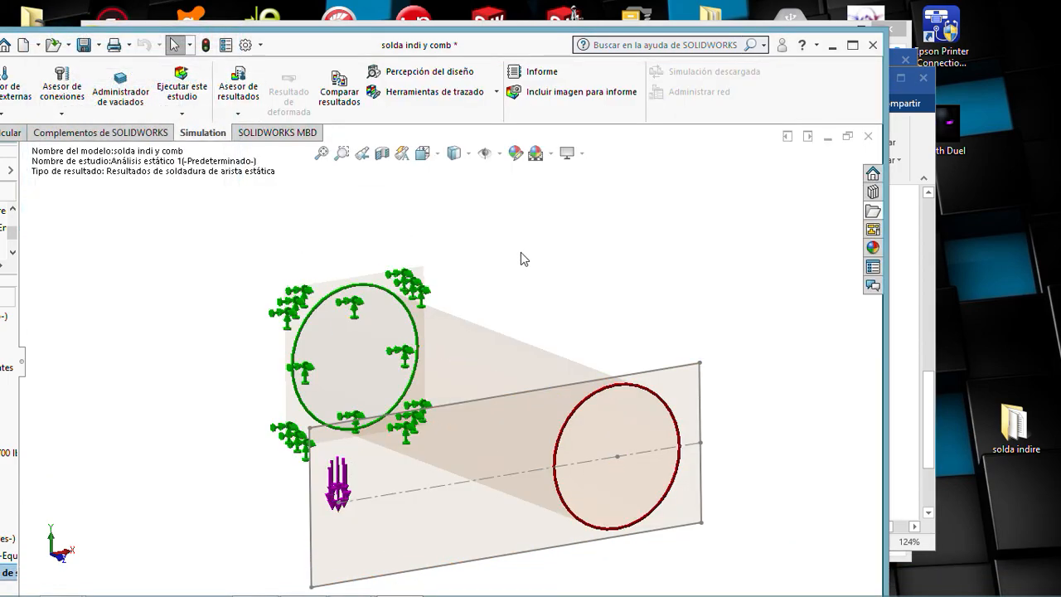
{"action": "left_click", "coordinate": [852, 44]}
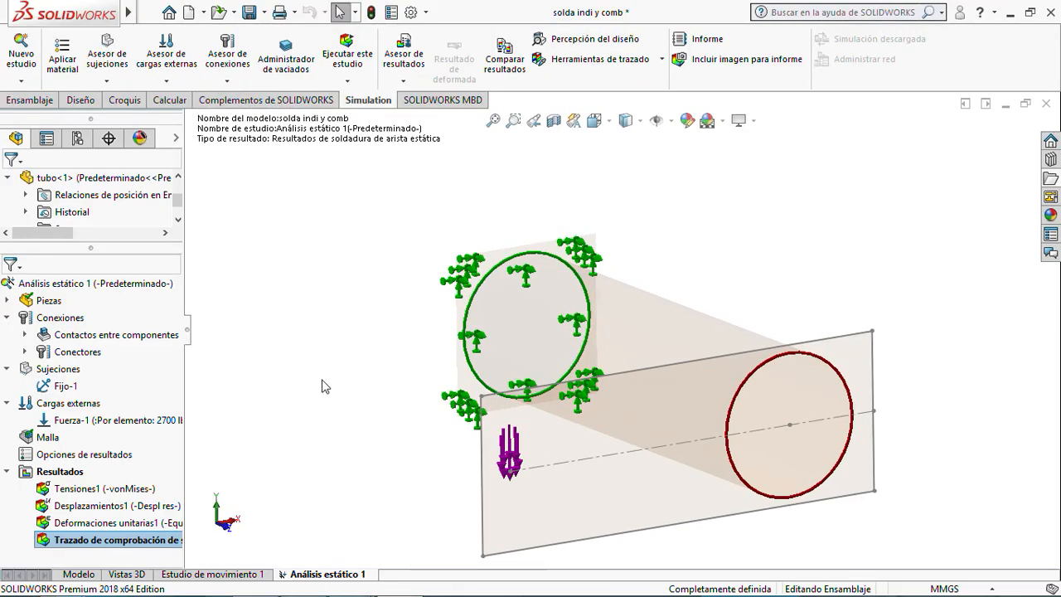
{"action": "double_click", "coordinate": [80, 491]}
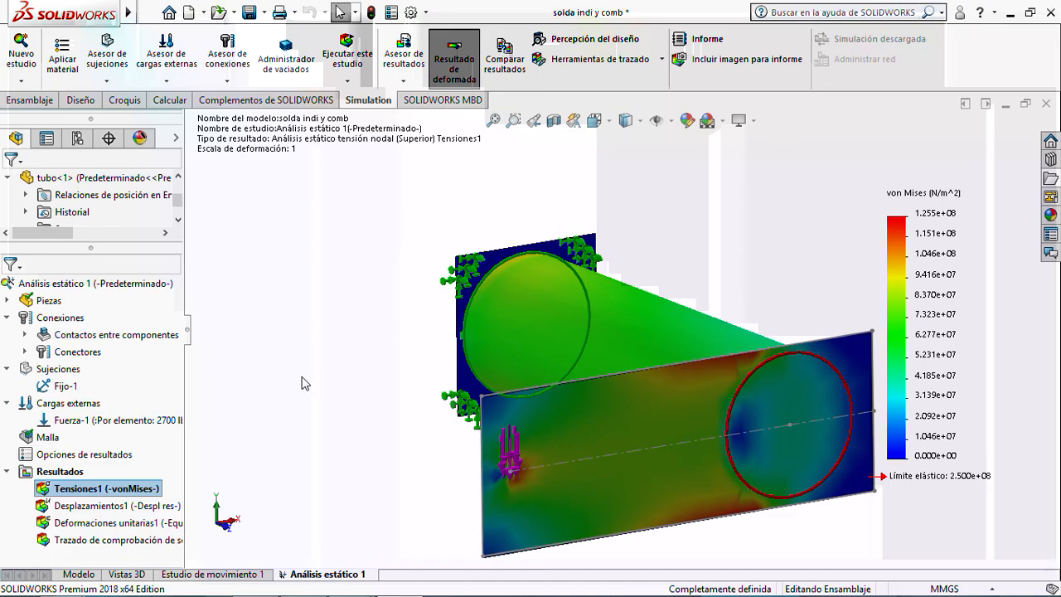
{"action": "mouse_move", "coordinate": [360, 587]}
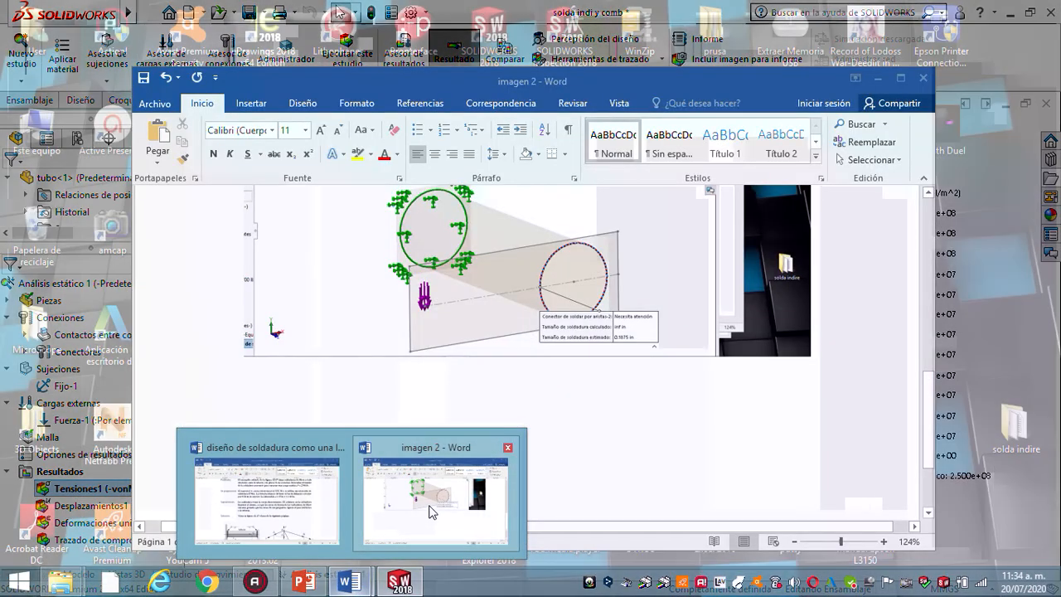
{"action": "left_click", "coordinate": [414, 498]}
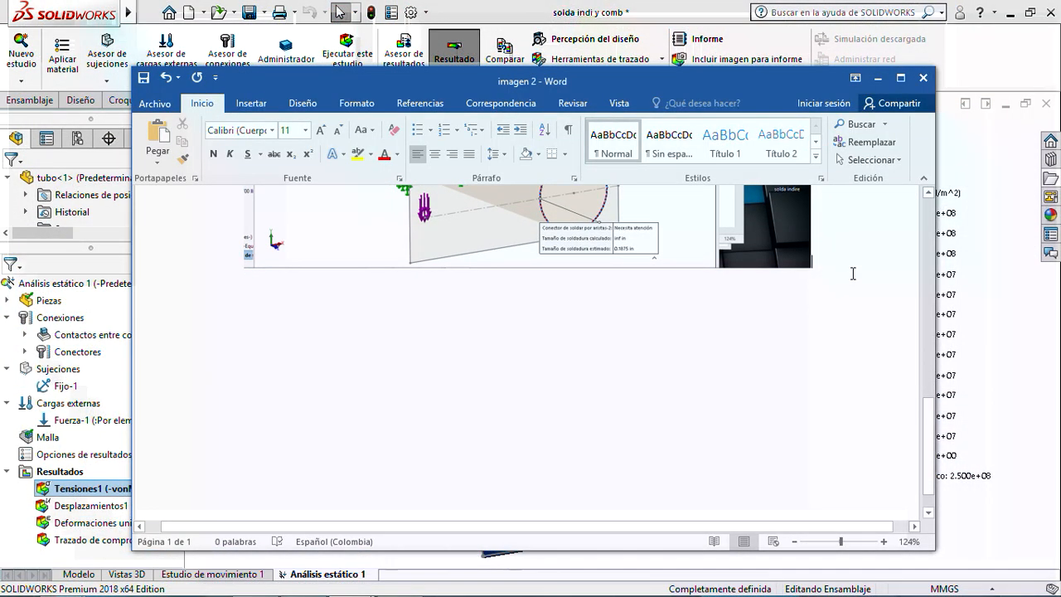
{"action": "key", "text": "ctrl+v"}
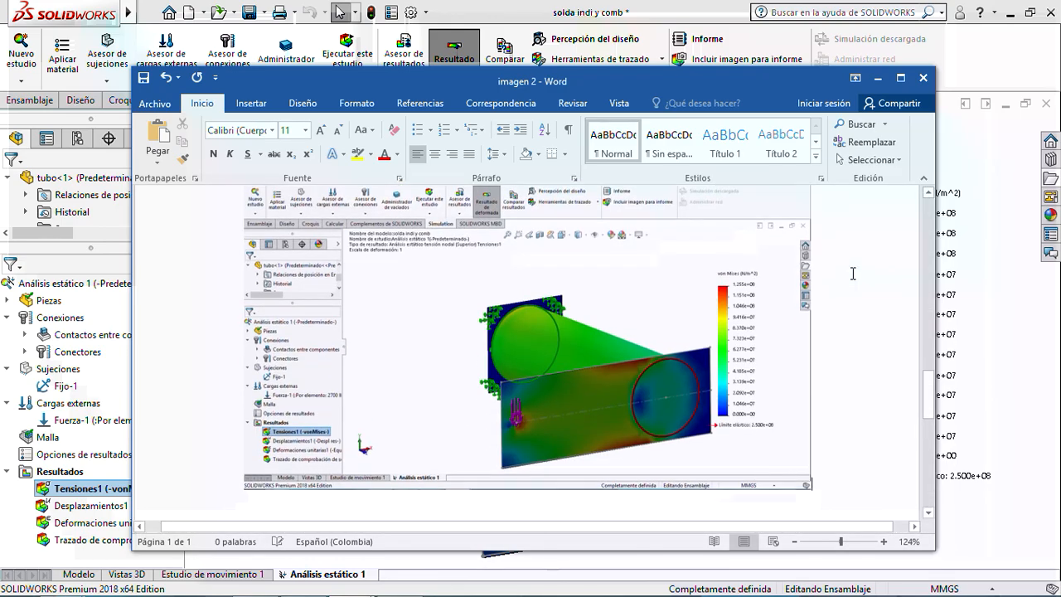
Back in SOLIDWORKS, edit the brazo part's shell definition and set its offset to the middle surface.
{"action": "left_click", "coordinate": [878, 78]}
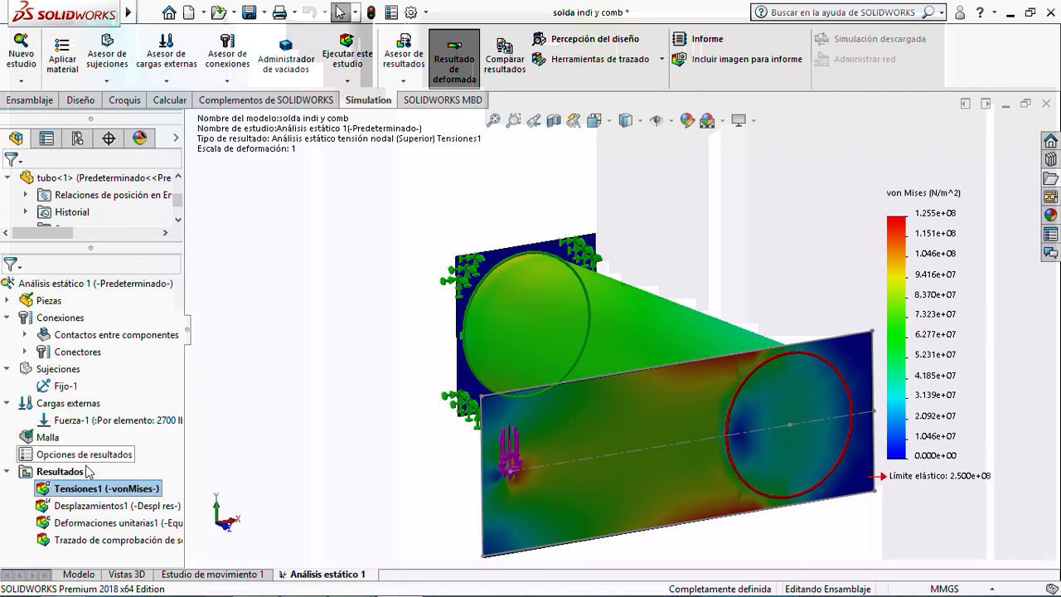
{"action": "left_click", "coordinate": [8, 300]}
{"action": "right_click", "coordinate": [82, 319]}
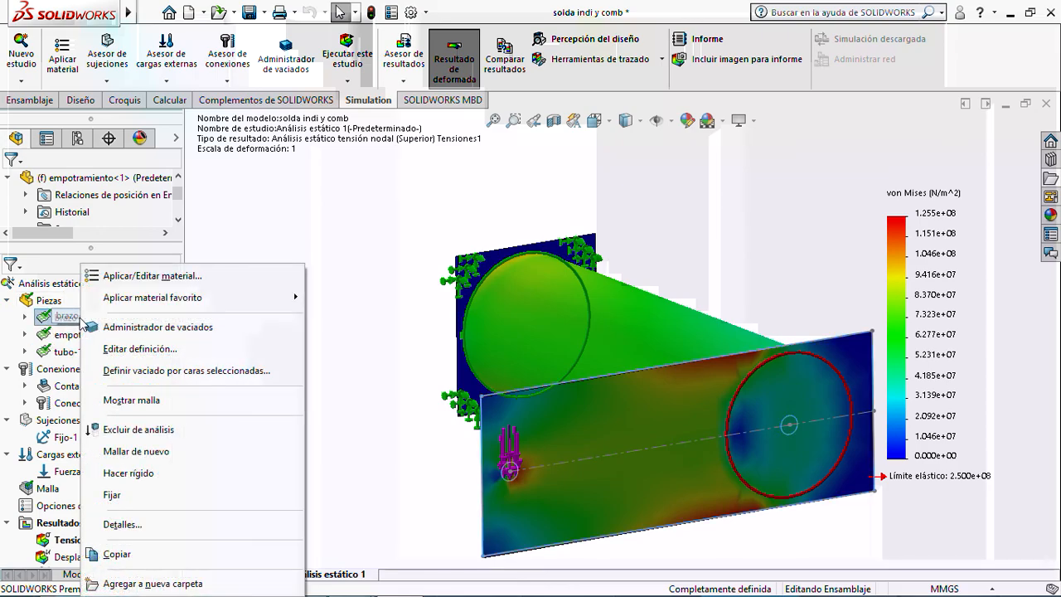
{"action": "left_click", "coordinate": [124, 349]}
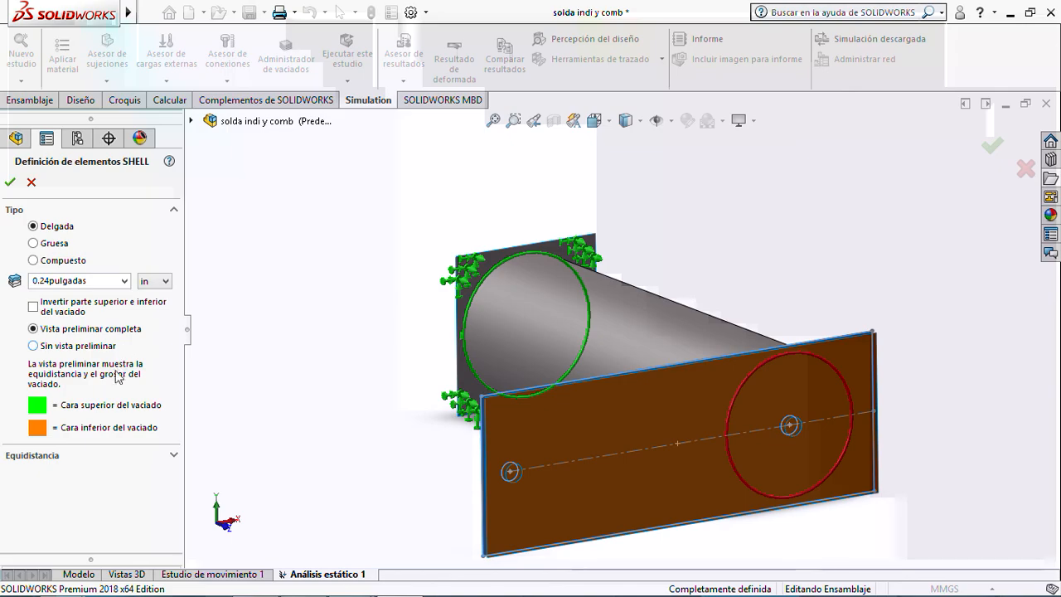
{"action": "left_click", "coordinate": [72, 455]}
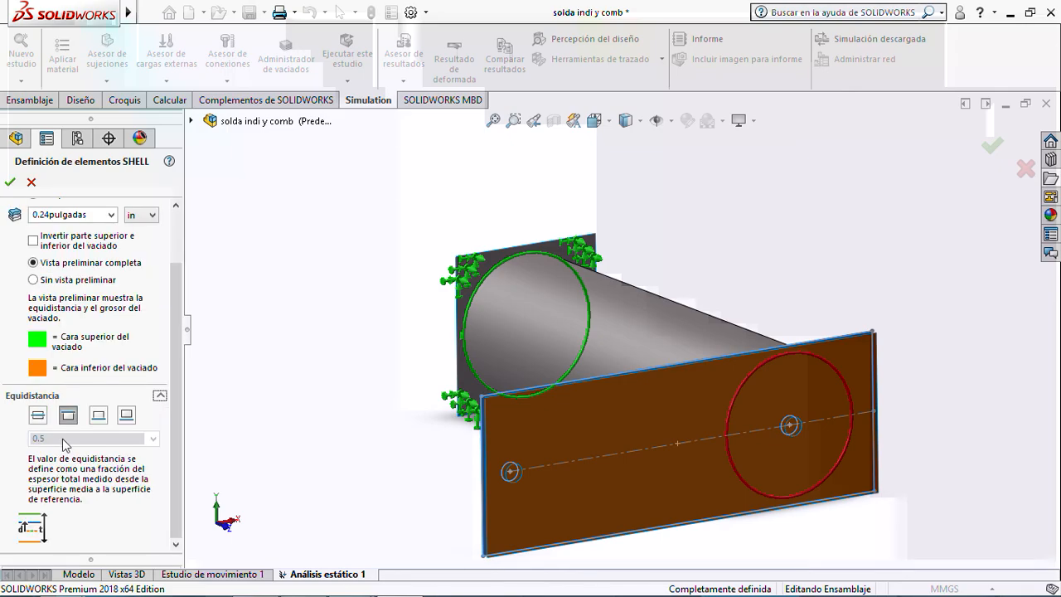
{"action": "left_click", "coordinate": [41, 417]}
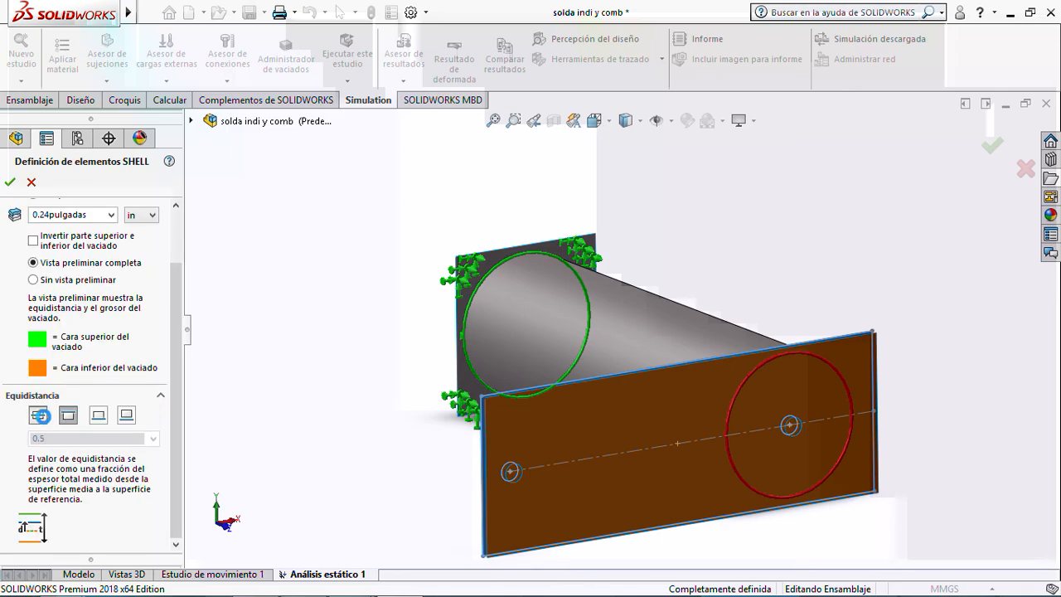
{"action": "middle_click_drag", "start_coordinate": [265, 427], "coordinate": [327, 509]}
{"action": "scroll", "coordinate": [832, 330], "scroll_direction": "down", "scroll_amount": 6}
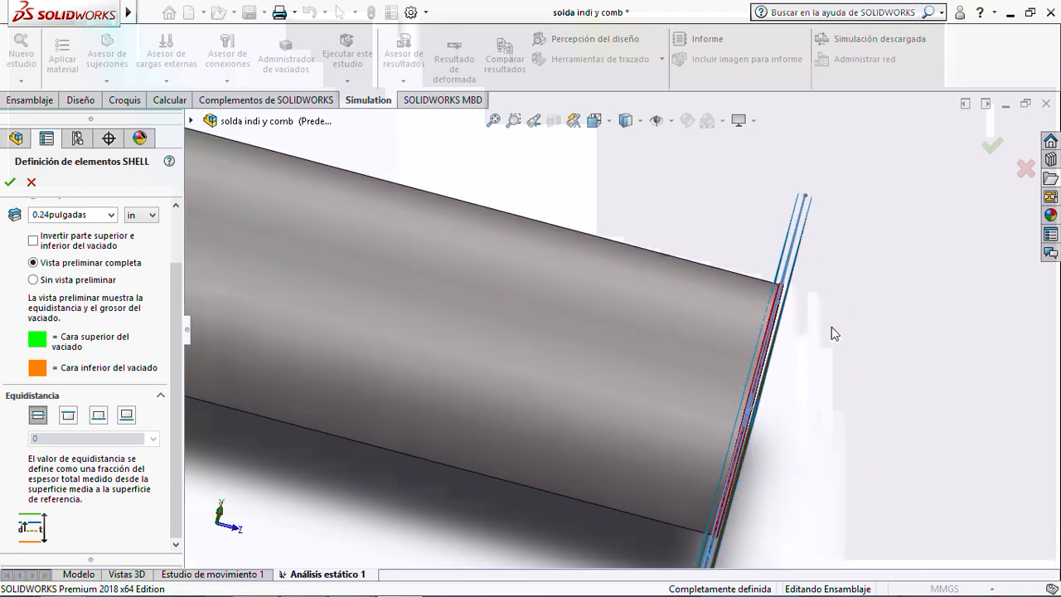
{"action": "scroll", "coordinate": [752, 310], "scroll_direction": "down", "scroll_amount": 2}
{"action": "scroll", "coordinate": [746, 306], "scroll_direction": "down", "scroll_amount": 1}
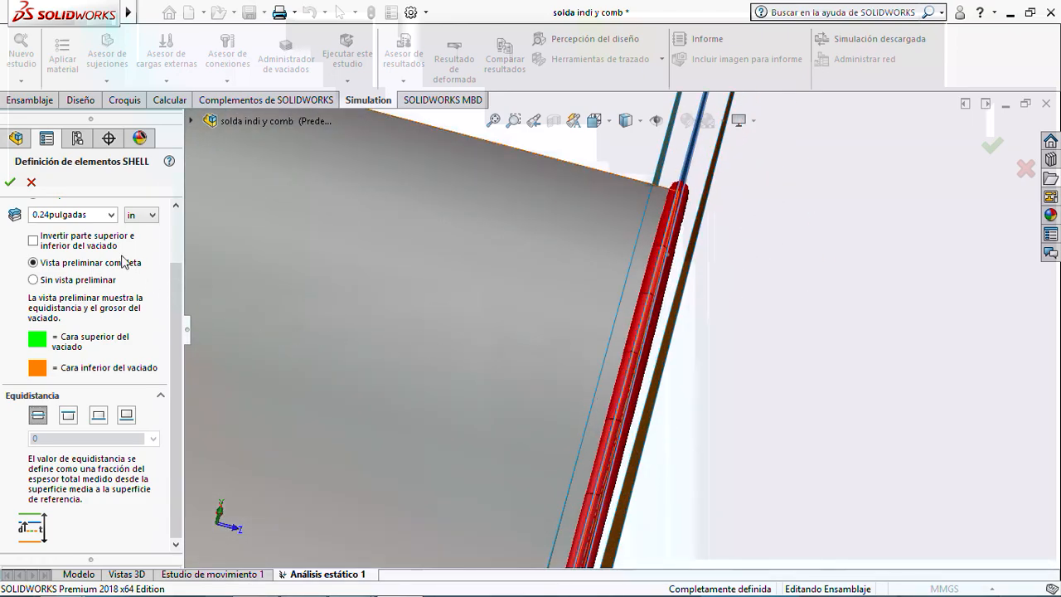
{"action": "left_click", "coordinate": [10, 183]}
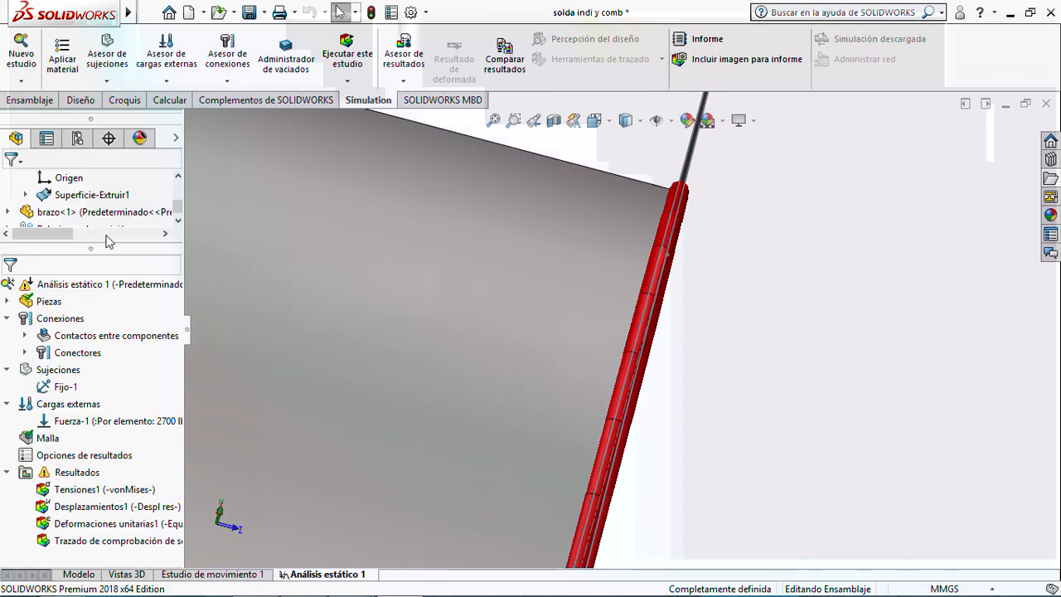
Check both tube ends in the model and rerun the static study with the changed arm shell offset.
{"action": "key", "text": "f"}
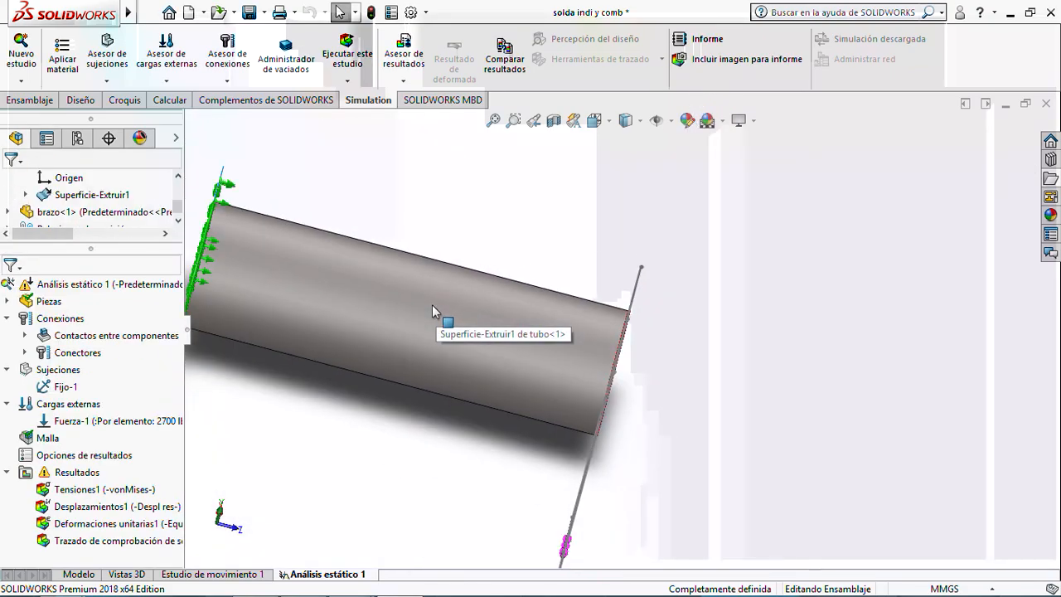
{"action": "scroll", "coordinate": [295, 242], "scroll_direction": "down", "scroll_amount": 2}
{"action": "scroll", "coordinate": [375, 282], "scroll_direction": "down", "scroll_amount": 2}
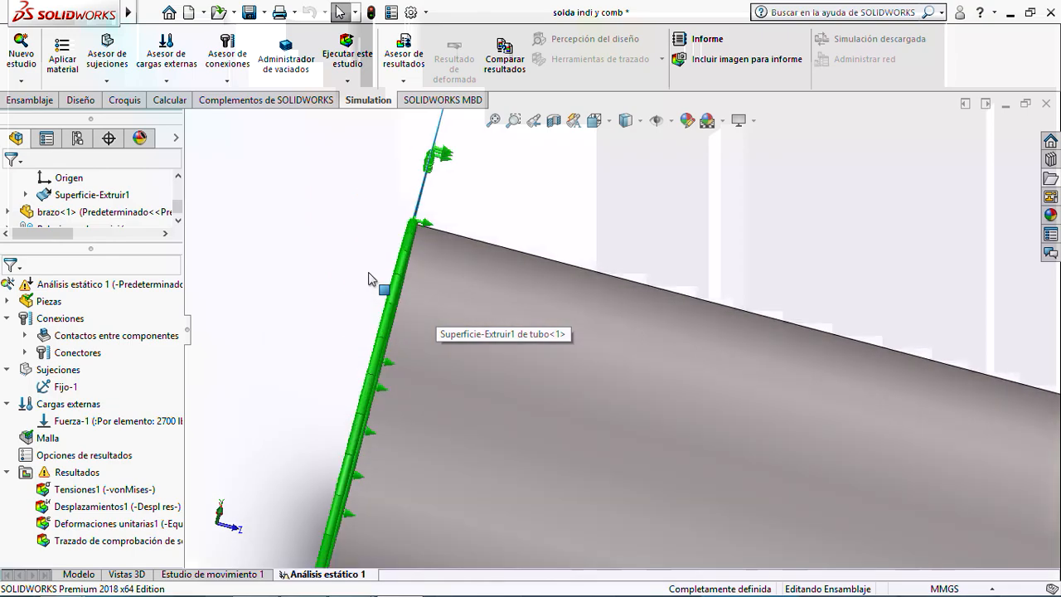
{"action": "scroll", "coordinate": [369, 279], "scroll_direction": "up", "scroll_amount": 5}
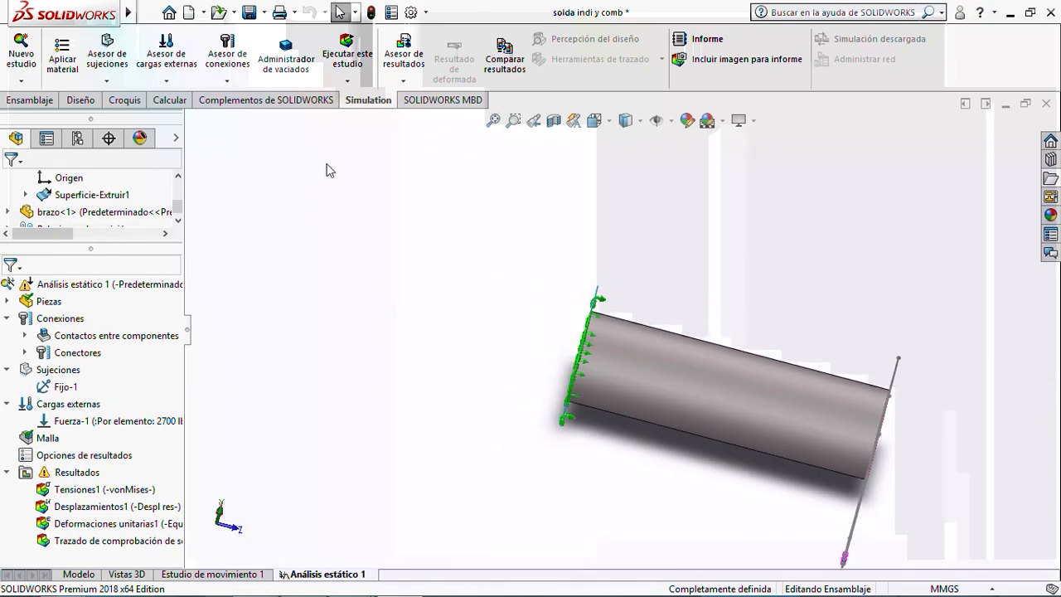
{"action": "left_click", "coordinate": [341, 57]}
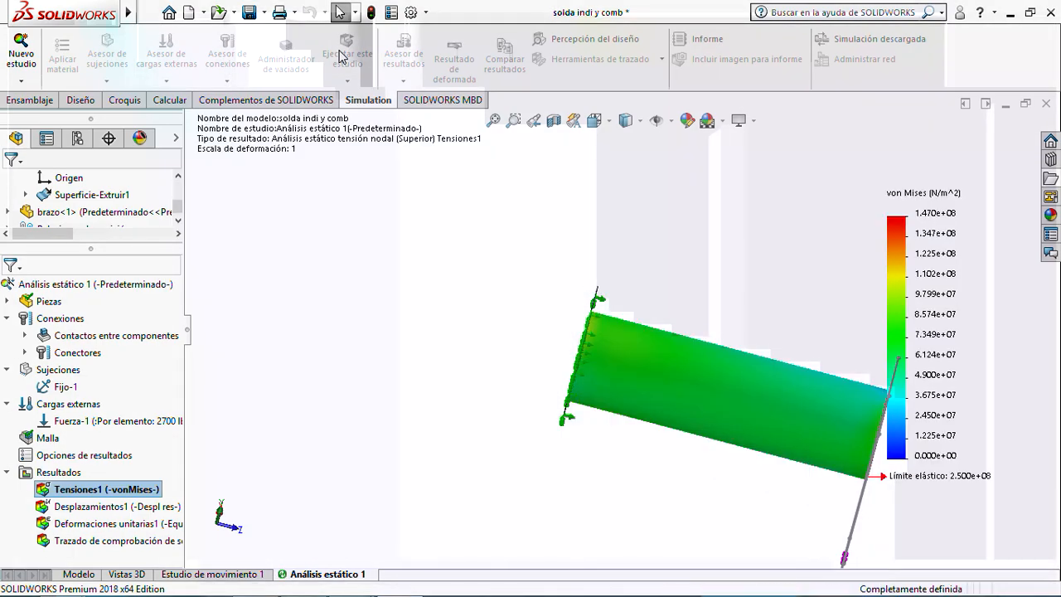
Frame the recalculated stress plot in an angled view, then add the label "Despues" and its screenshot to the imagen 2 Word document.
{"action": "middle_click_drag", "start_coordinate": [578, 361], "coordinate": [557, 334]}
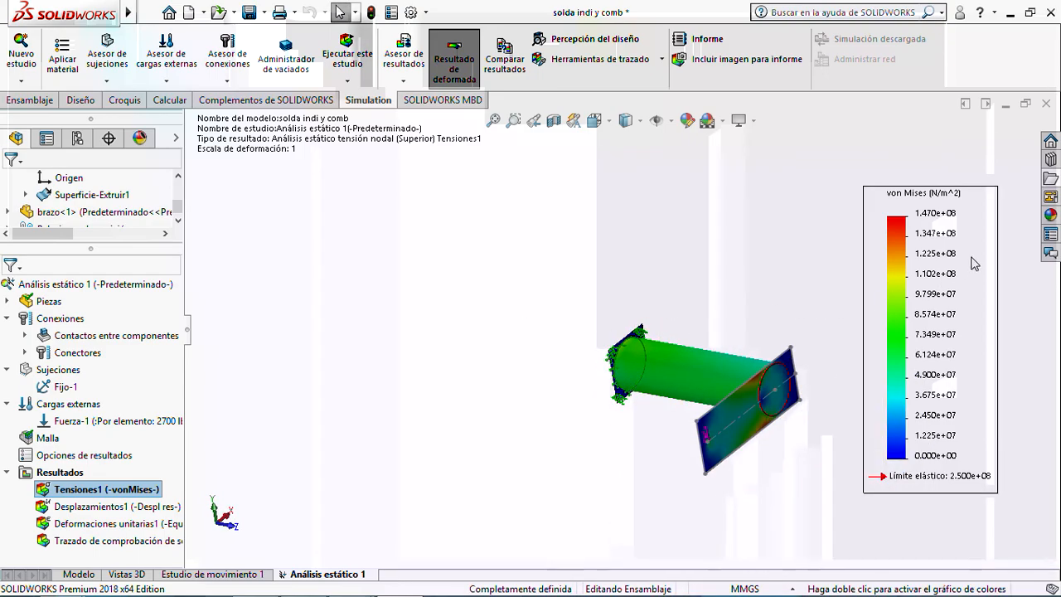
{"action": "scroll", "coordinate": [931, 246], "scroll_direction": "down", "scroll_amount": 1}
{"action": "scroll", "coordinate": [916, 286], "scroll_direction": "up", "scroll_amount": 2}
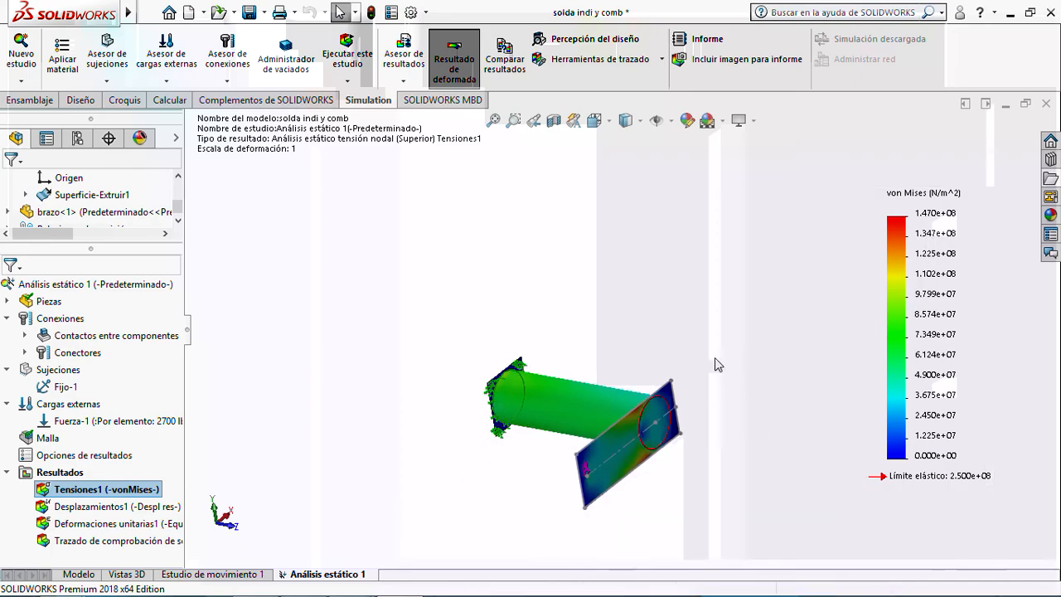
{"action": "scroll", "coordinate": [713, 364], "scroll_direction": "down", "scroll_amount": 1}
{"action": "scroll", "coordinate": [609, 380], "scroll_direction": "down", "scroll_amount": 1}
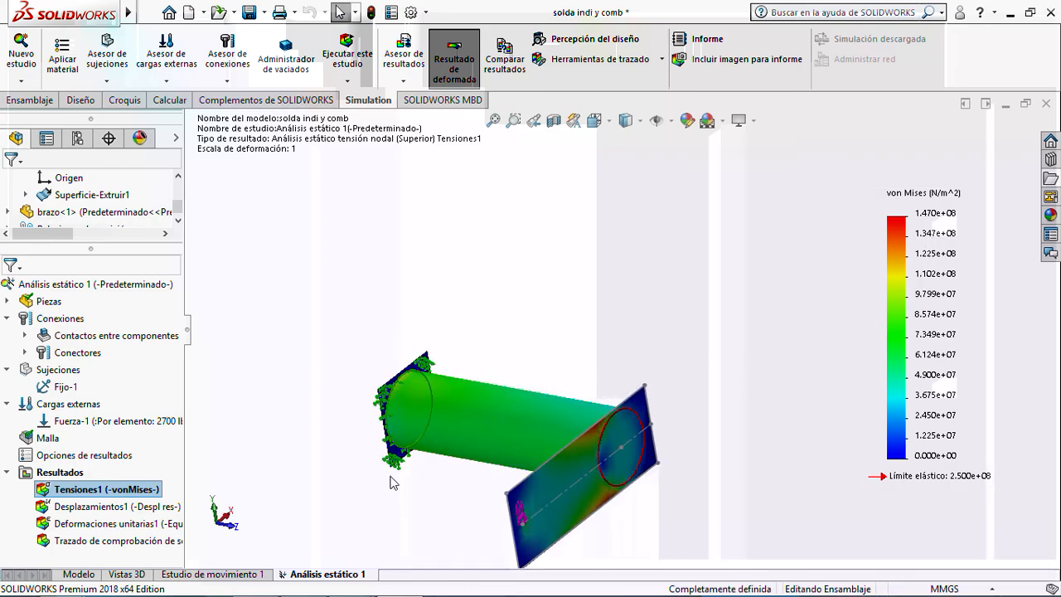
{"action": "scroll", "coordinate": [391, 481], "scroll_direction": "down", "scroll_amount": 1}
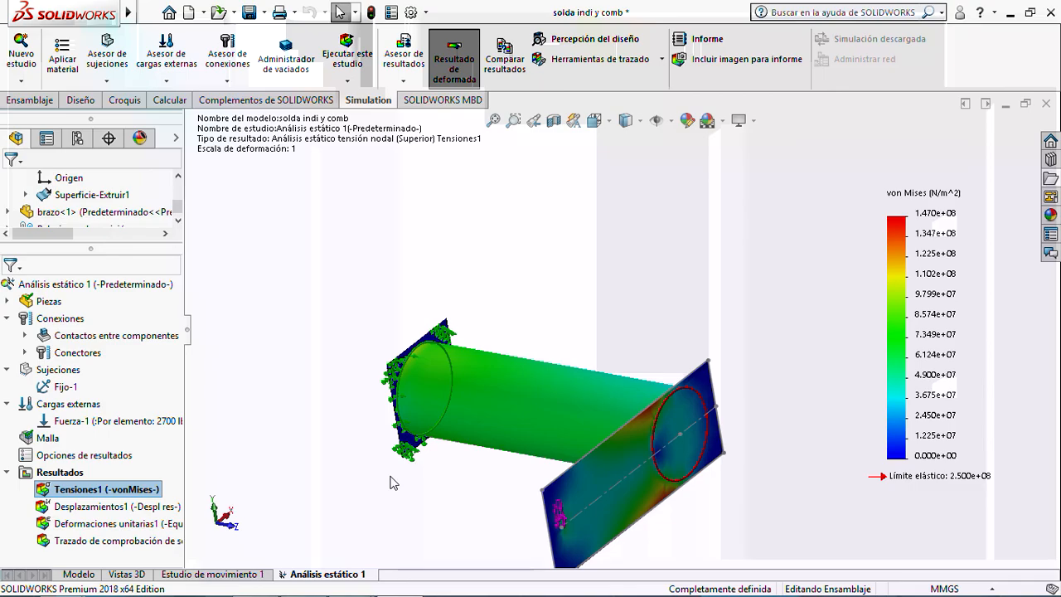
{"action": "mouse_move", "coordinate": [348, 584]}
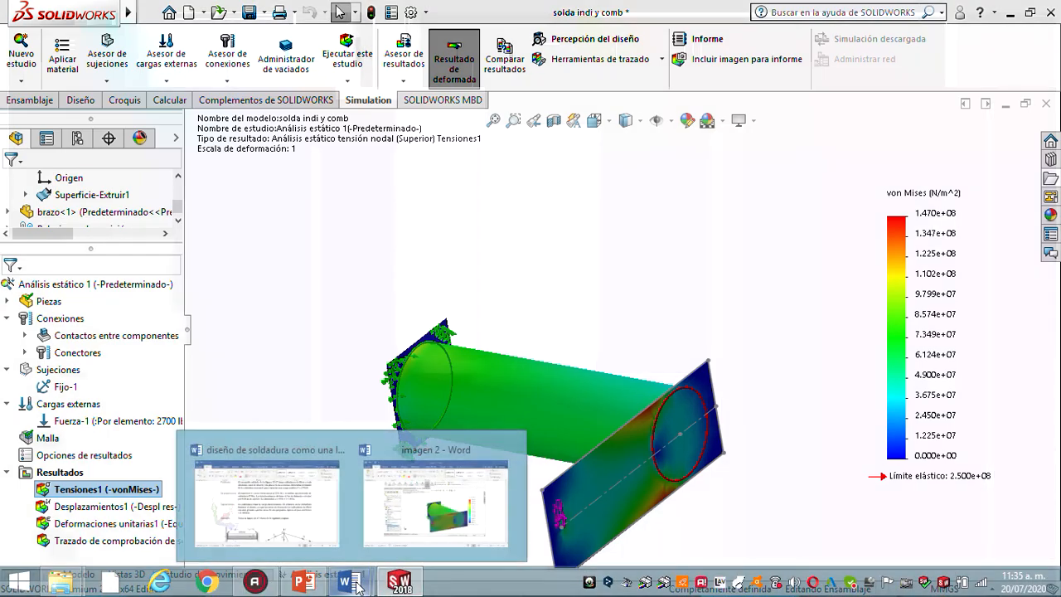
{"action": "left_click", "coordinate": [419, 518]}
{"action": "scroll", "coordinate": [602, 495], "scroll_direction": "down", "scroll_amount": 2}
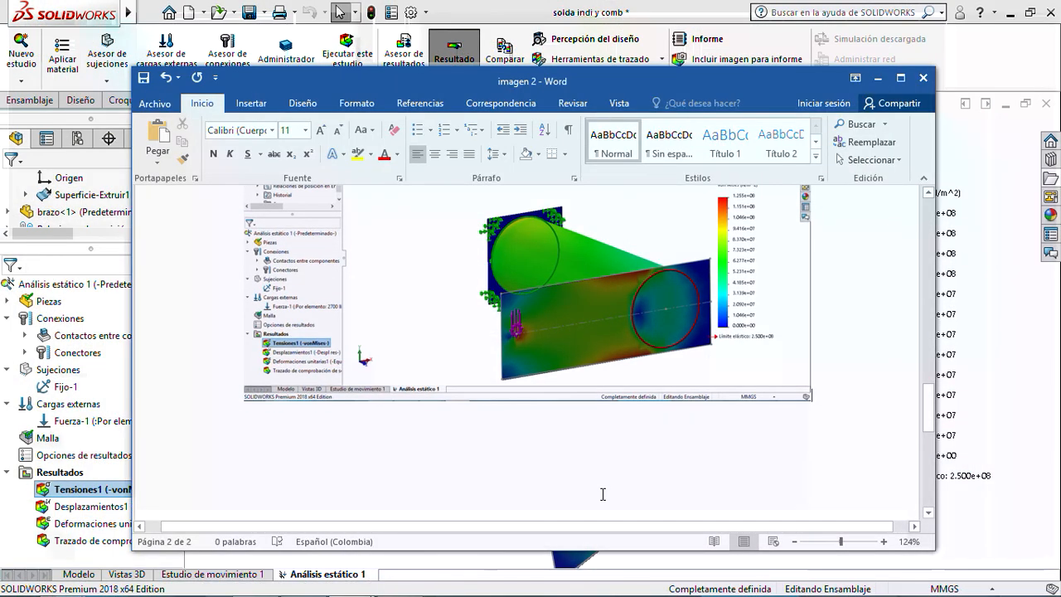
{"action": "type", "text": "spu"}
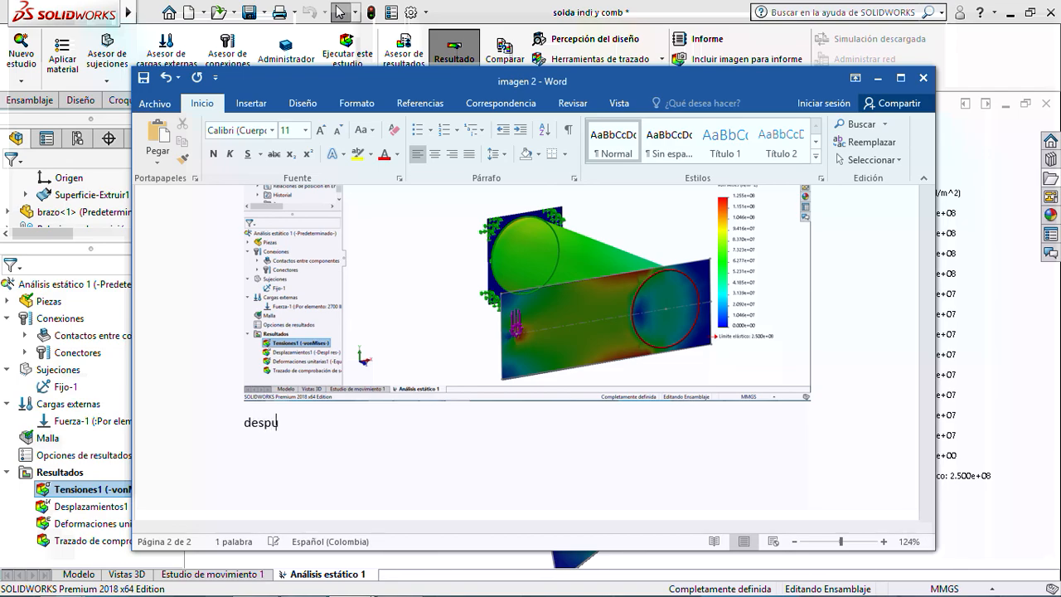
{"action": "type", "text": "es"}
{"action": "key", "text": "Return"}
{"action": "key", "text": "ctrl+v"}
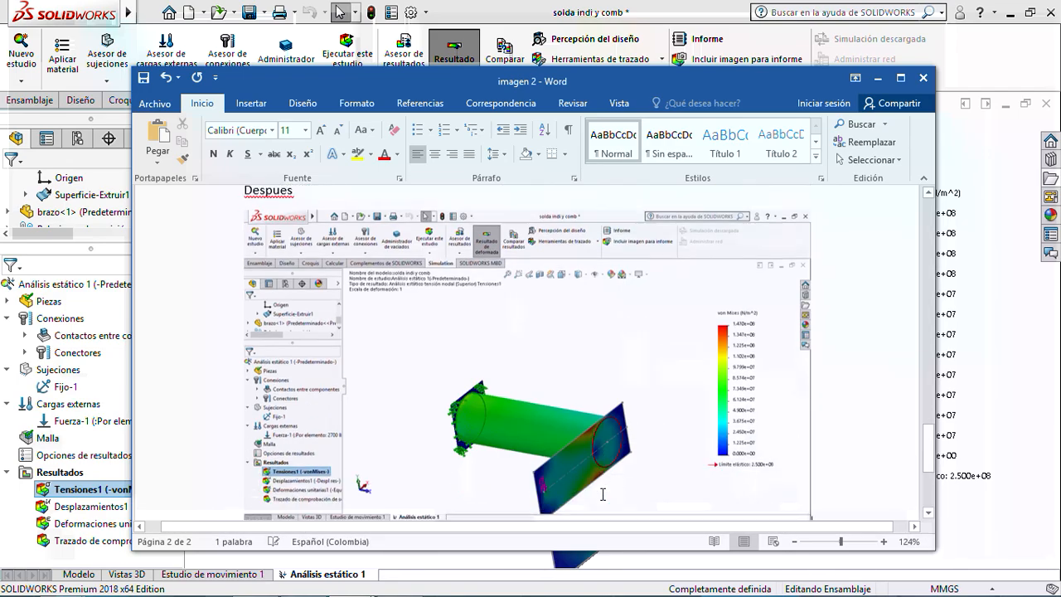
Enlarge the imagen 2 document to 276% and compare the von Mises legends in the screenshots before and after the offset change.
{"action": "scroll", "coordinate": [655, 485], "scroll_direction": "up", "scroll_amount": 2}
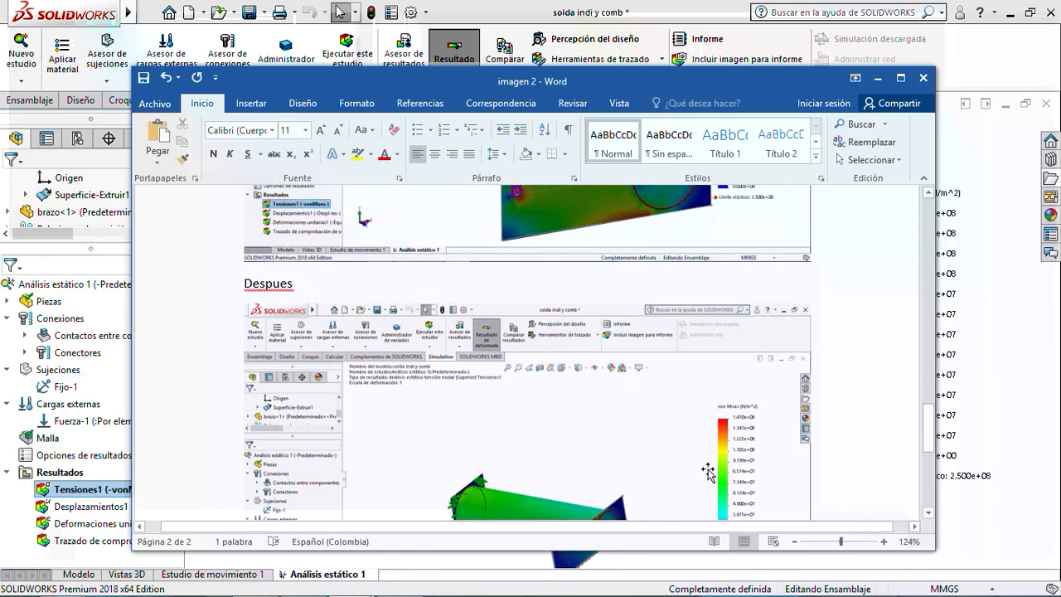
{"action": "scroll", "coordinate": [708, 473], "scroll_direction": "up", "scroll_amount": 3}
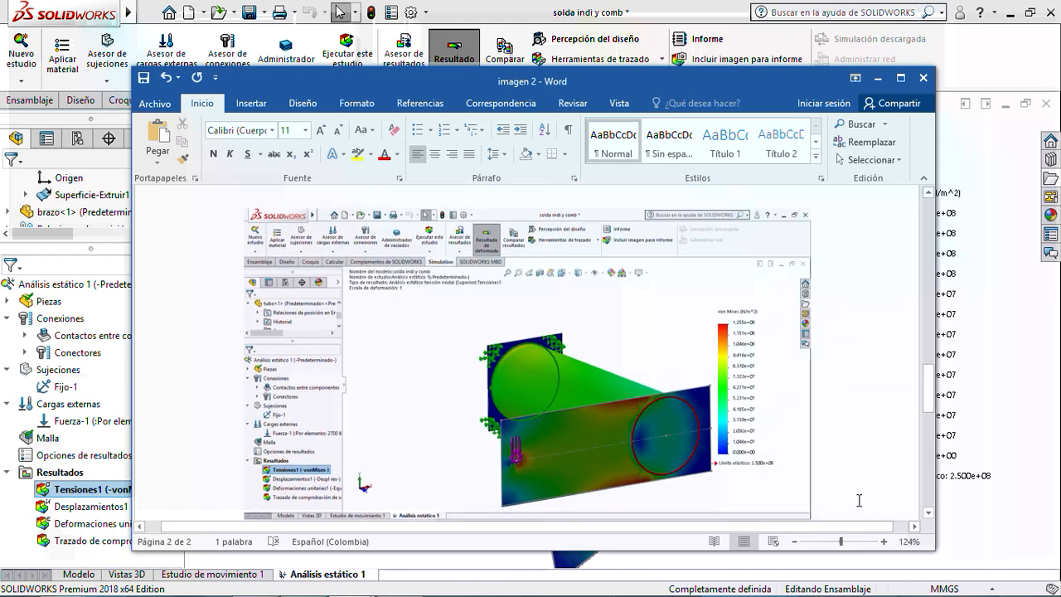
{"action": "left_click", "coordinate": [858, 542]}
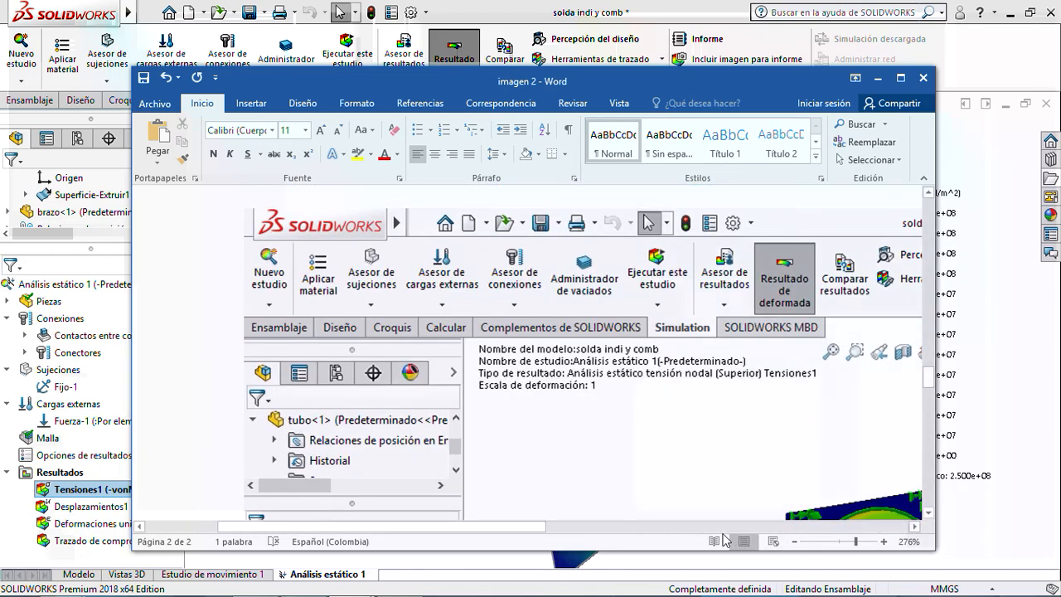
{"action": "left_click_drag", "start_coordinate": [518, 526], "coordinate": [808, 524]}
{"action": "scroll", "coordinate": [682, 446], "scroll_direction": "down", "scroll_amount": 3}
{"action": "scroll", "coordinate": [651, 360], "scroll_direction": "down", "scroll_amount": 5}
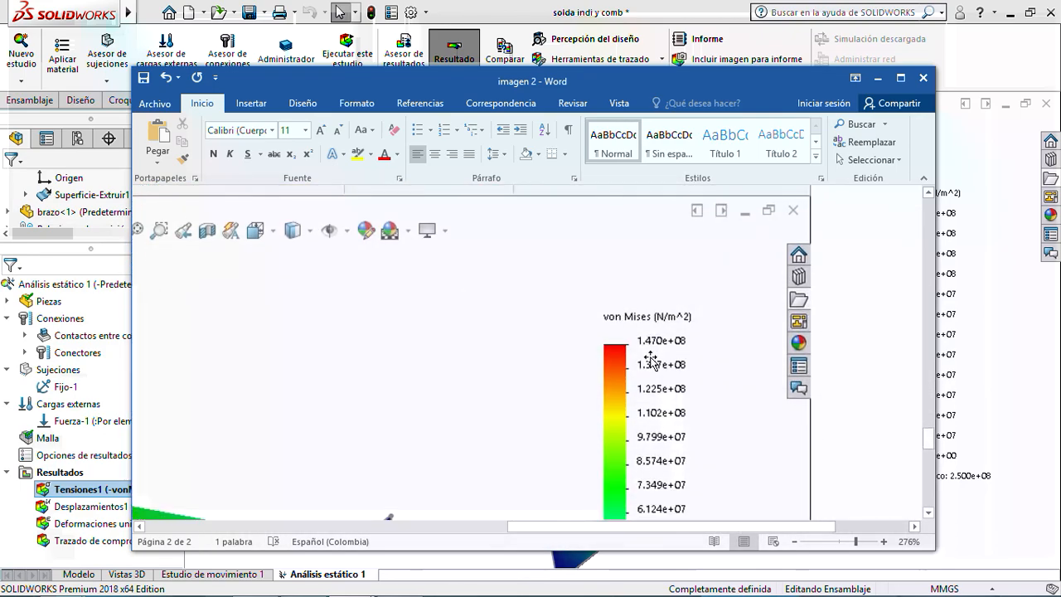
Switch back to SOLIDWORKS, open the weld check plot, and review Conector de soldar por aristas-2 and Conector de soldar por aristas-1.
{"action": "left_click", "coordinate": [878, 77]}
{"action": "double_click", "coordinate": [110, 540]}
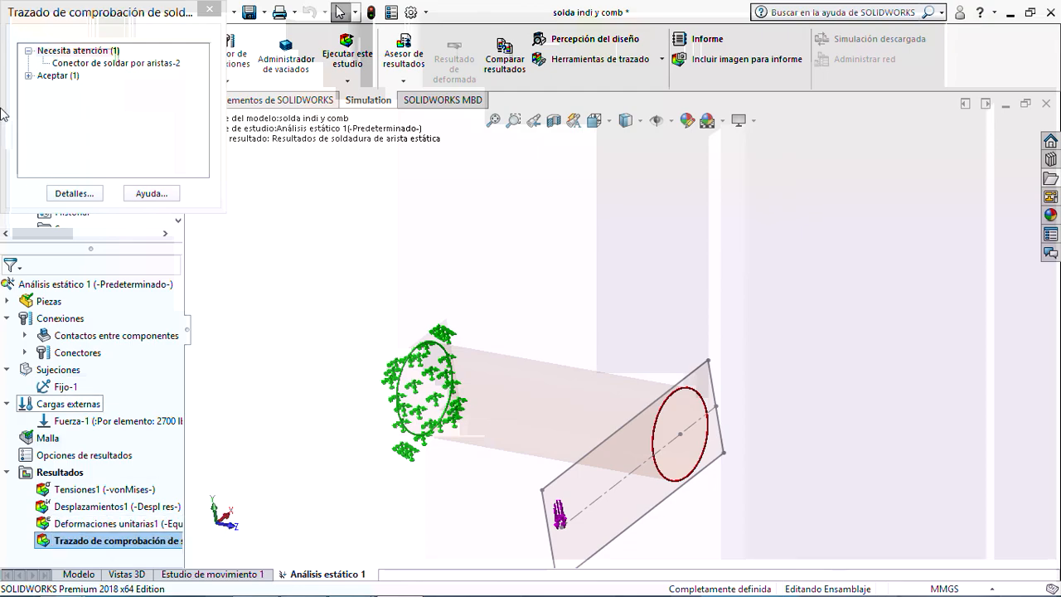
{"action": "left_click", "coordinate": [97, 64]}
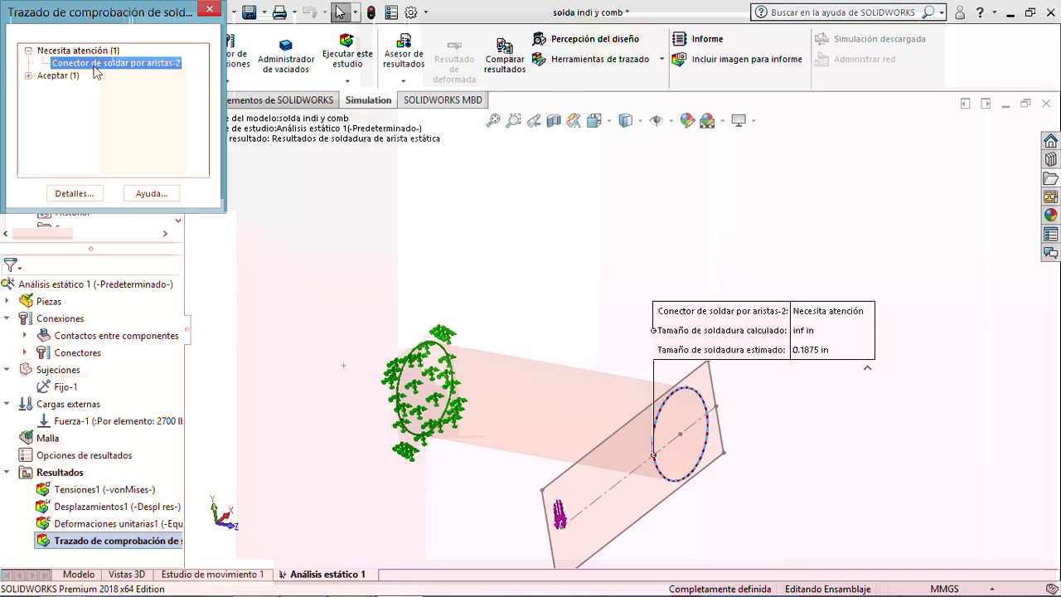
{"action": "left_click", "coordinate": [29, 76]}
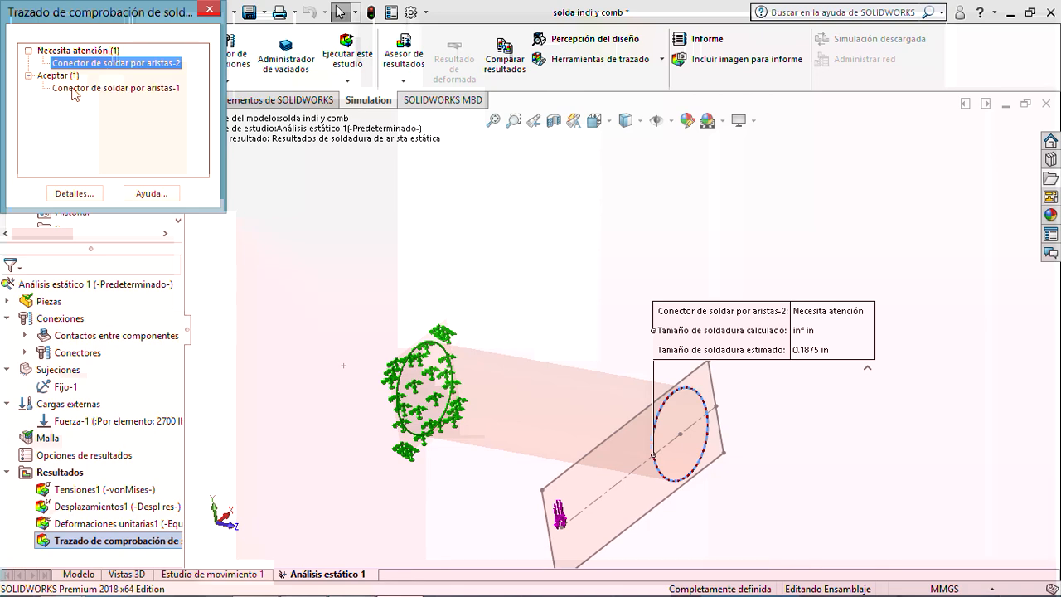
{"action": "left_click", "coordinate": [73, 89]}
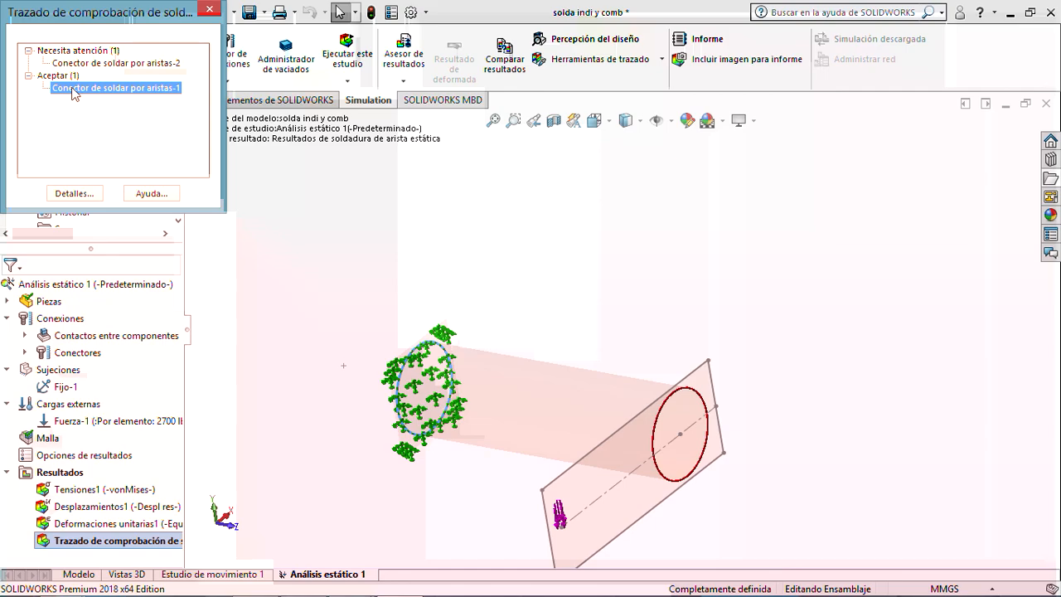
Display the weld check for Conector de soldar por aristas-2 and add its screenshot on a new page of the imagen 2 Word document.
{"action": "left_click", "coordinate": [100, 65]}
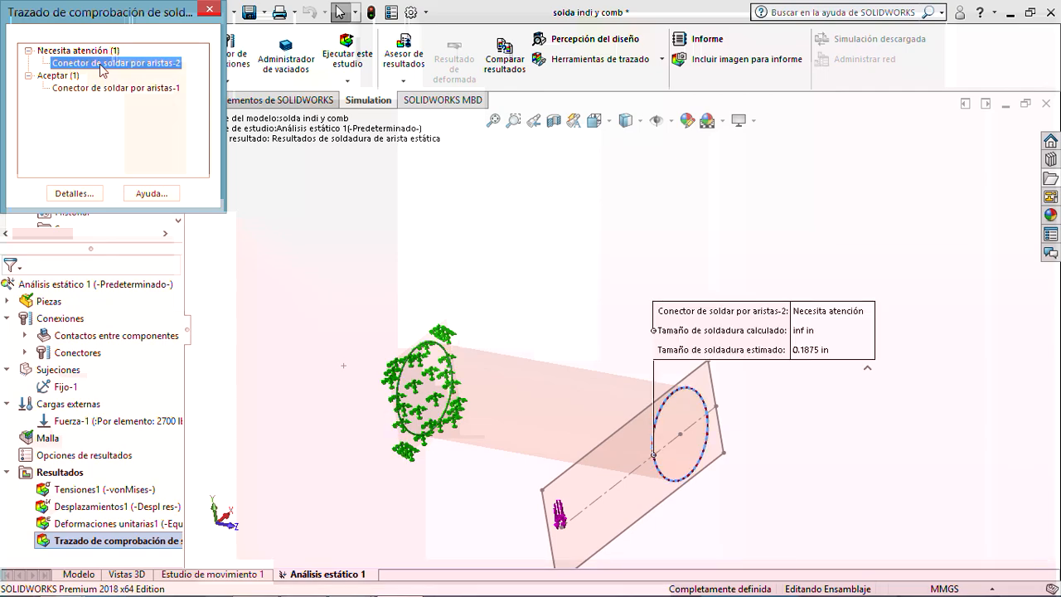
{"action": "mouse_move", "coordinate": [349, 582]}
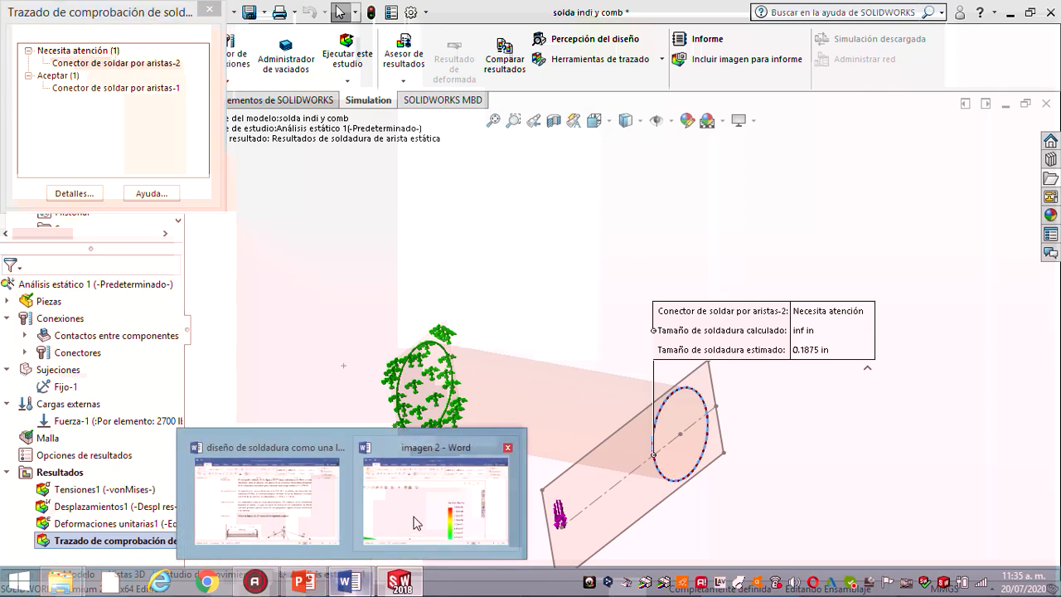
{"action": "left_click", "coordinate": [419, 520]}
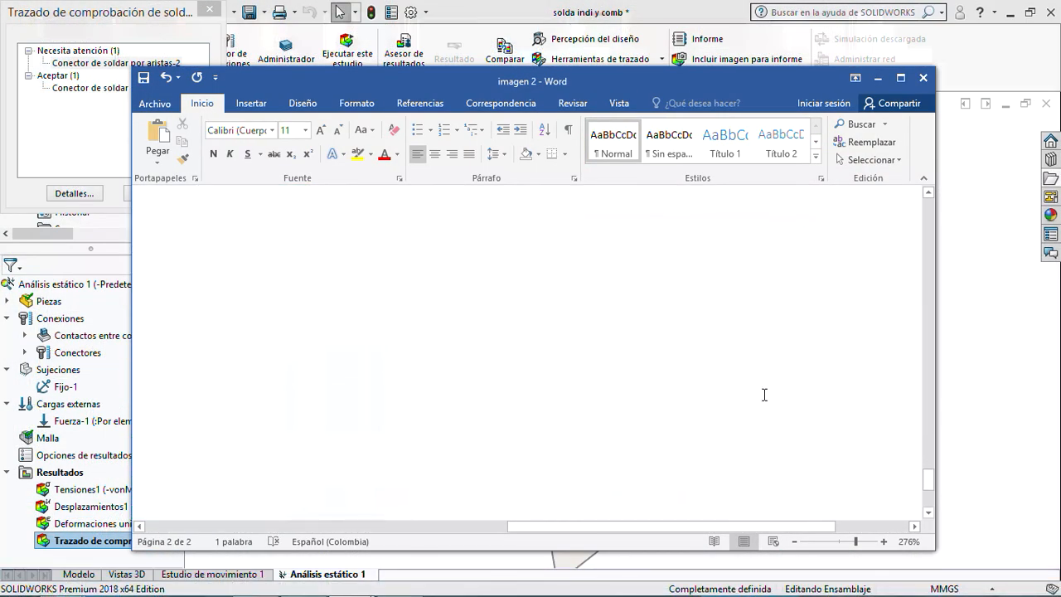
{"action": "left_click_drag", "start_coordinate": [854, 542], "coordinate": [838, 541]}
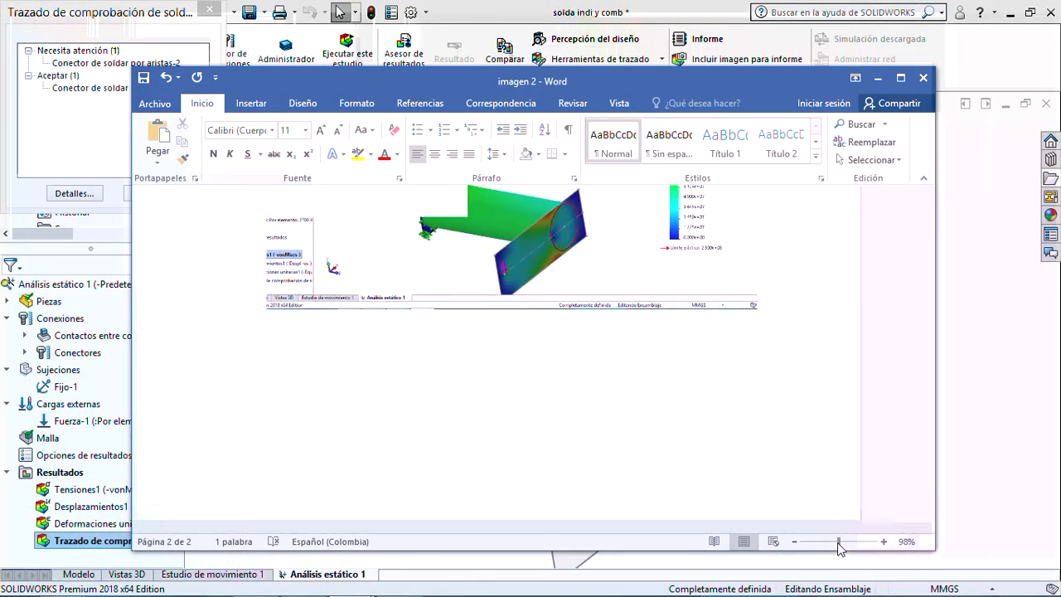
{"action": "key", "text": "Return"}
{"action": "key", "text": "Return"}
{"action": "key", "text": "Return"}
{"action": "key", "text": "Return"}
{"action": "key", "text": "Return"}
{"action": "key", "text": "Return"}
{"action": "key", "text": "Return"}
{"action": "key", "text": "Return"}
{"action": "key", "text": "Return"}
{"action": "key", "text": "Return"}
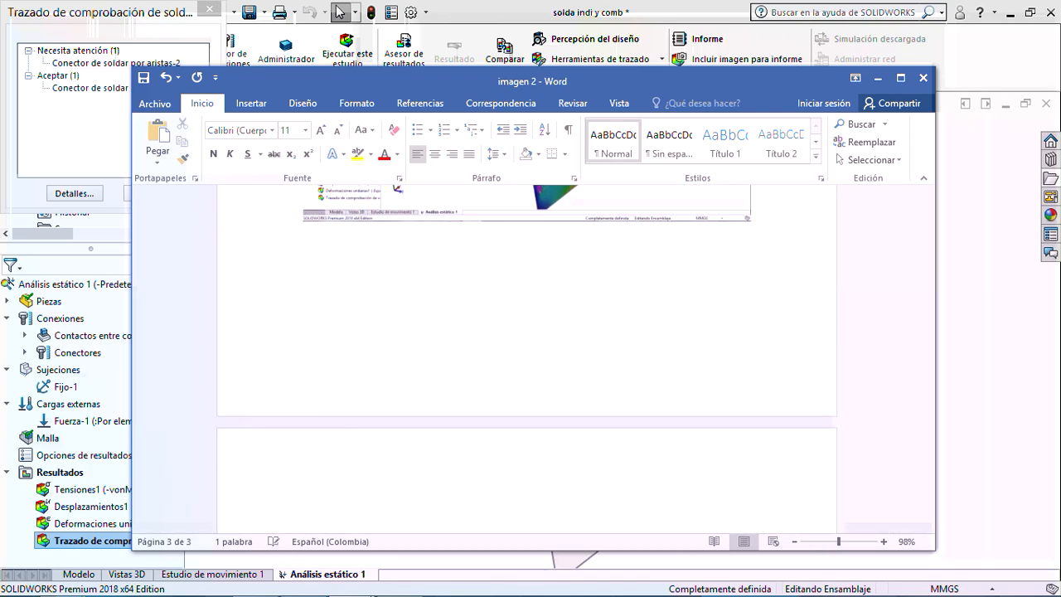
{"action": "key", "text": "ctrl+v"}
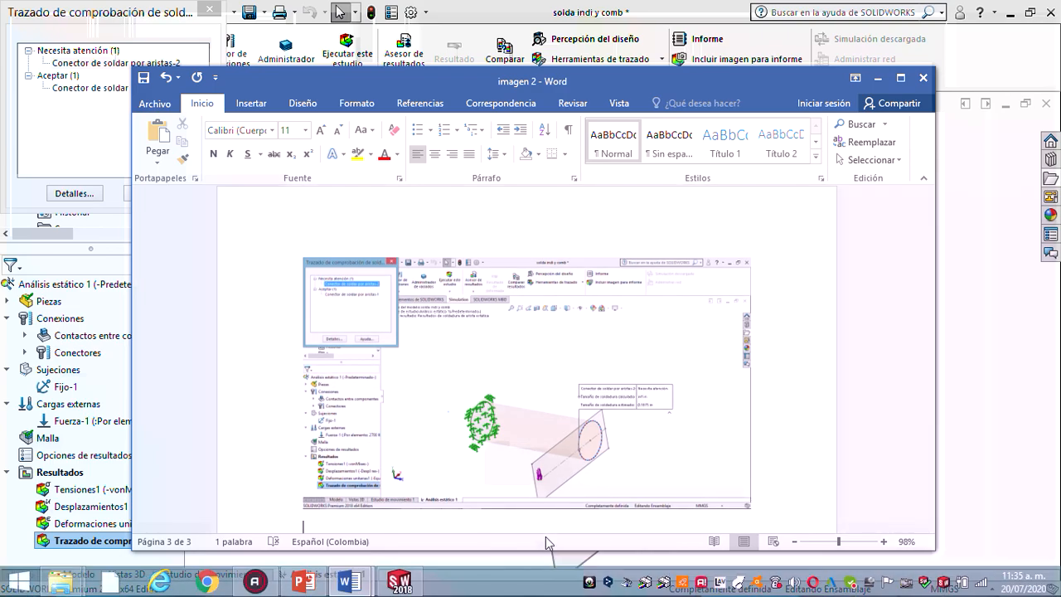
In SOLIDWORKS, display the weld check for Conector de soldar por aristas-1 and add its screenshot below the previous one in imagen 2.
{"action": "left_click", "coordinate": [877, 77]}
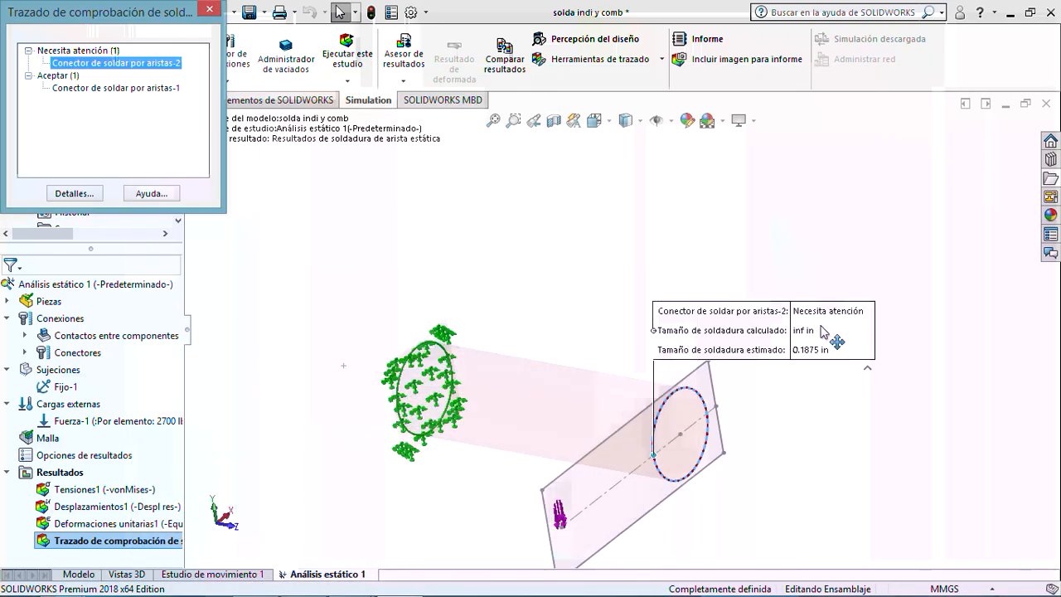
{"action": "left_click", "coordinate": [106, 88]}
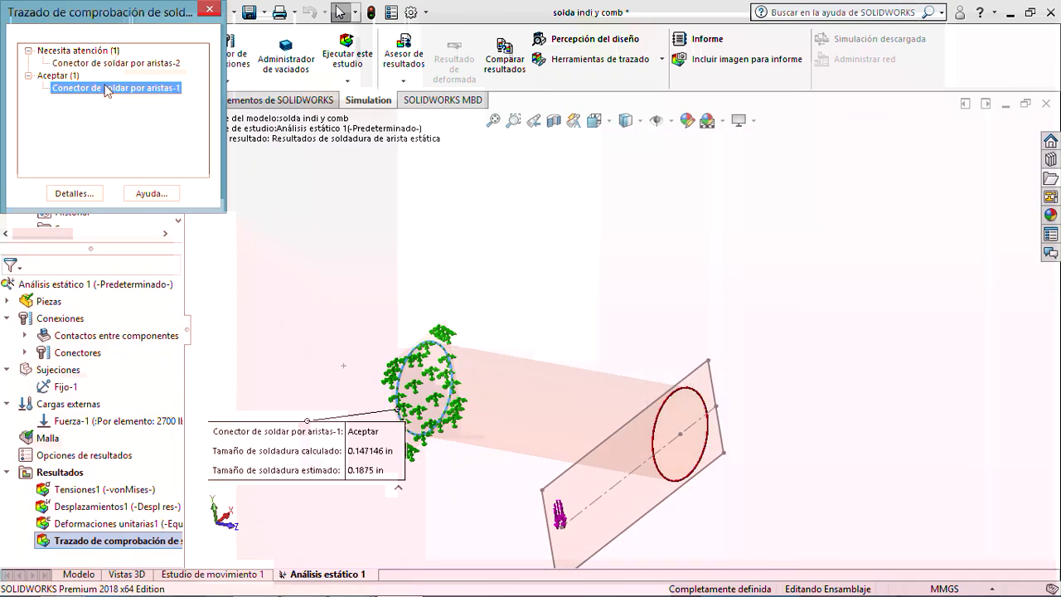
{"action": "mouse_move", "coordinate": [392, 588]}
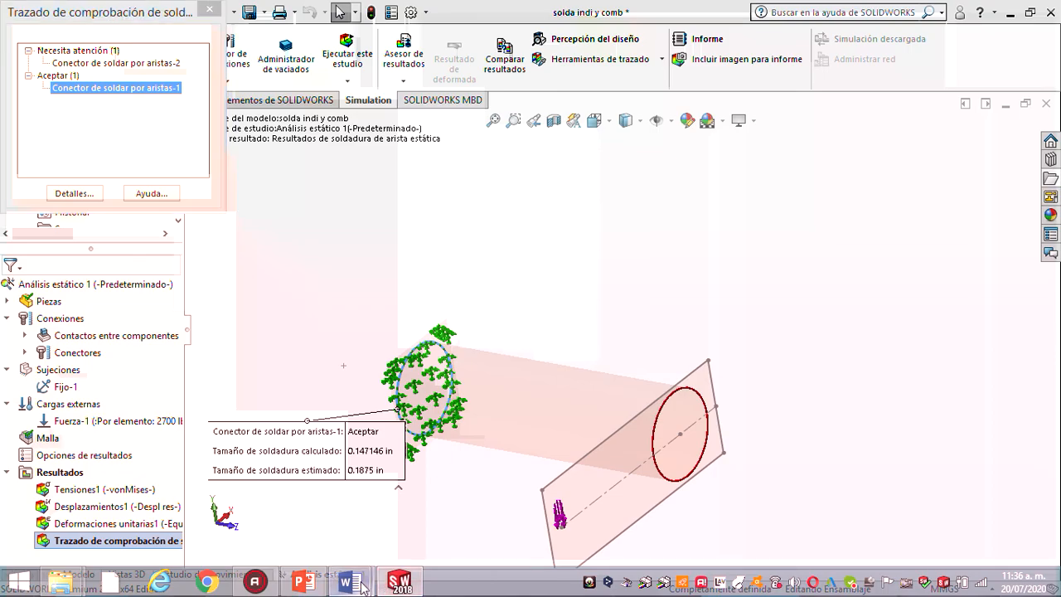
{"action": "mouse_move", "coordinate": [349, 582]}
{"action": "left_click", "coordinate": [459, 510]}
{"action": "key", "text": "ctrl+v"}
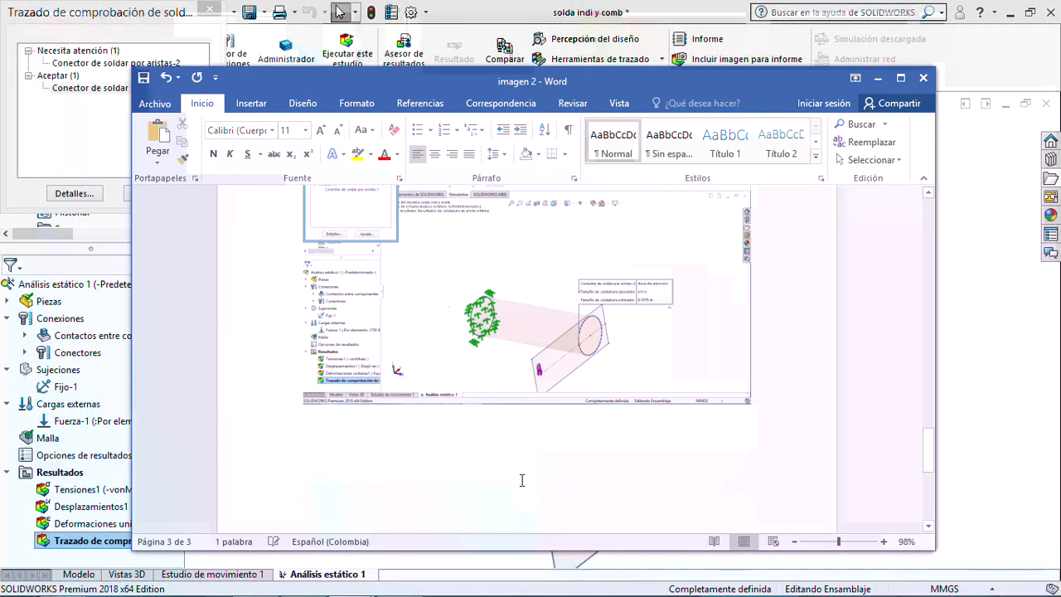
{"action": "key", "text": "Return"}
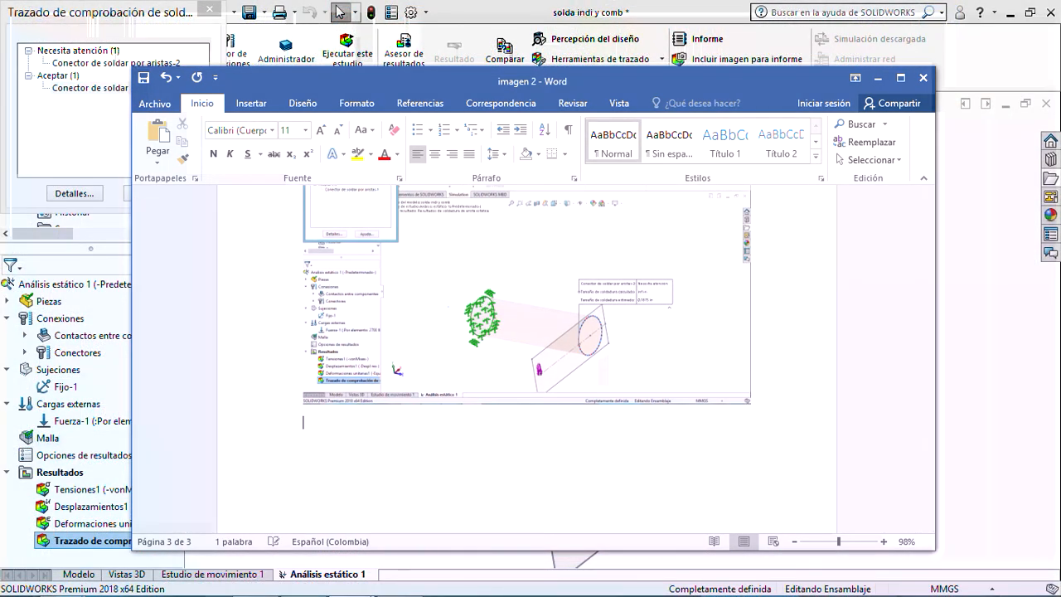
{"action": "key", "text": "ctrl+v"}
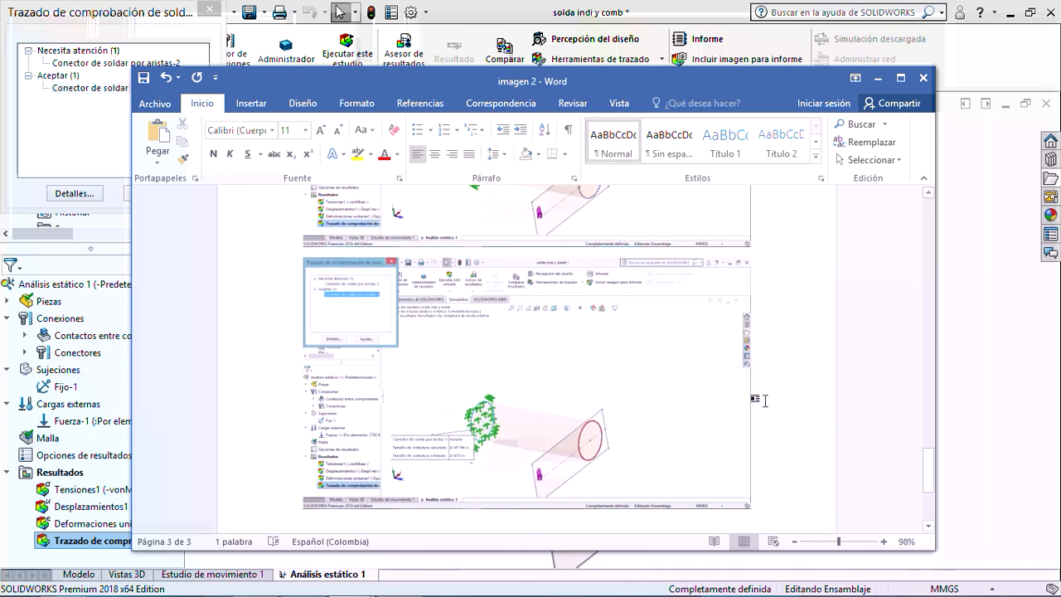
Return to SOLIDWORKS, highlight Conector de soldar por aristas-2 in the weld check results again, and close the results window.
{"action": "left_click", "coordinate": [877, 78]}
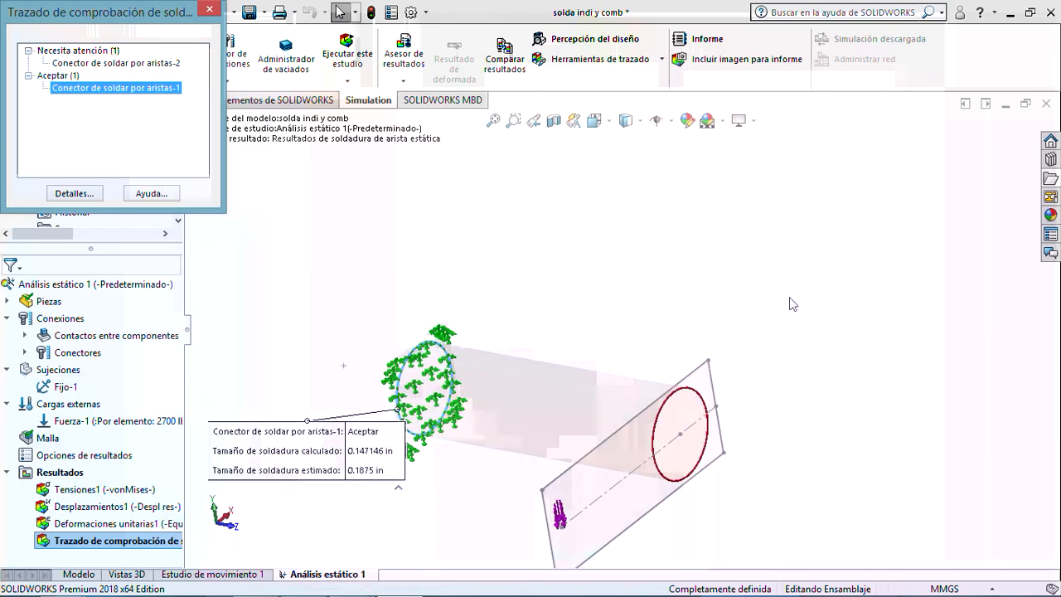
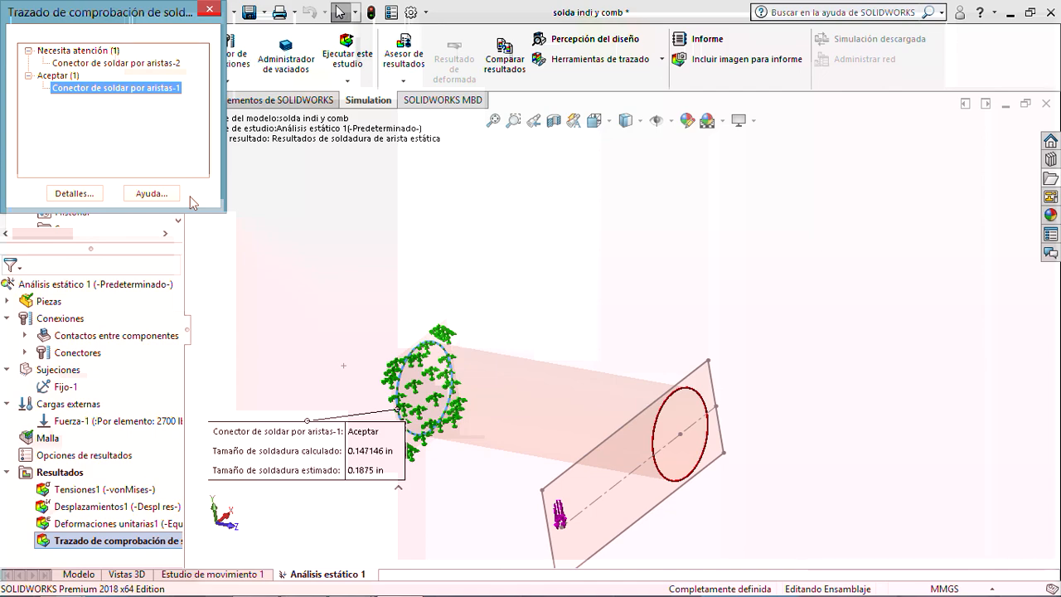
{"action": "left_click", "coordinate": [97, 63]}
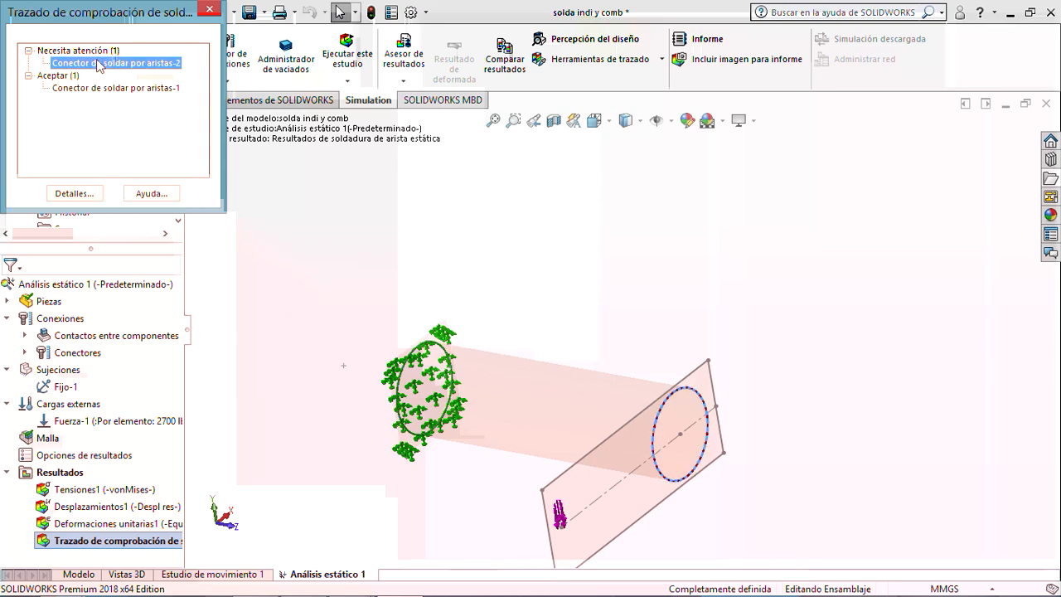
{"action": "left_click", "coordinate": [208, 9]}
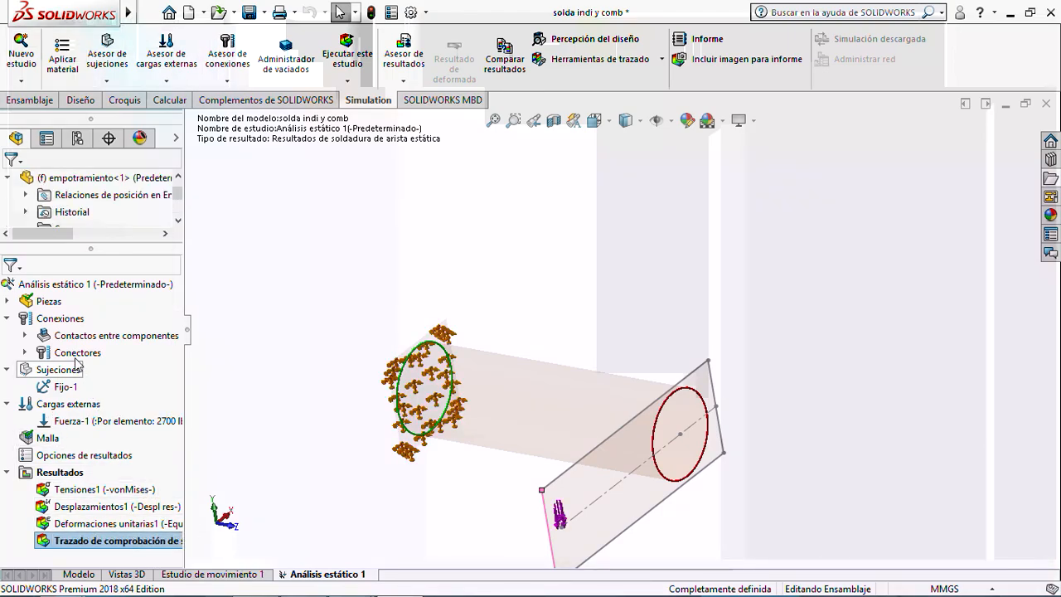
Edit the empotramiento part's shell definition and set its offset to the middle surface.
{"action": "middle_click_drag", "start_coordinate": [536, 315], "coordinate": [588, 312]}
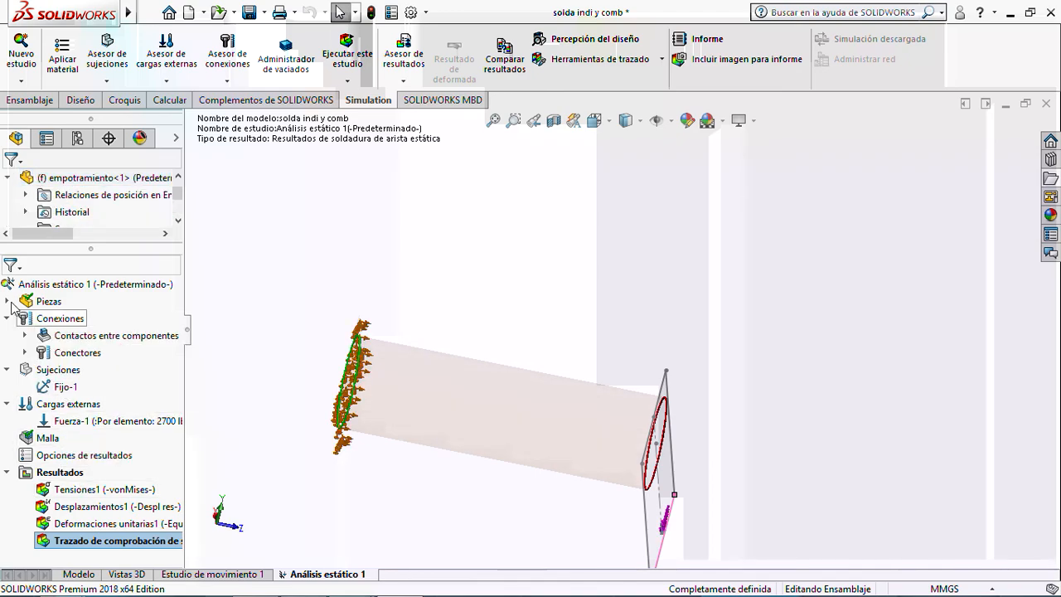
{"action": "left_click", "coordinate": [8, 301]}
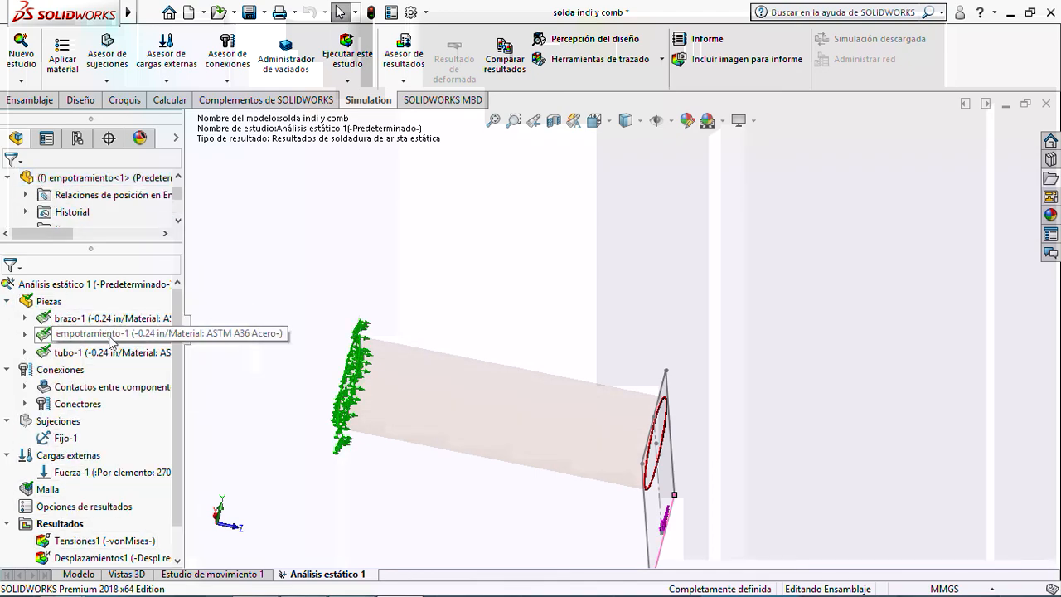
{"action": "right_click", "coordinate": [110, 340]}
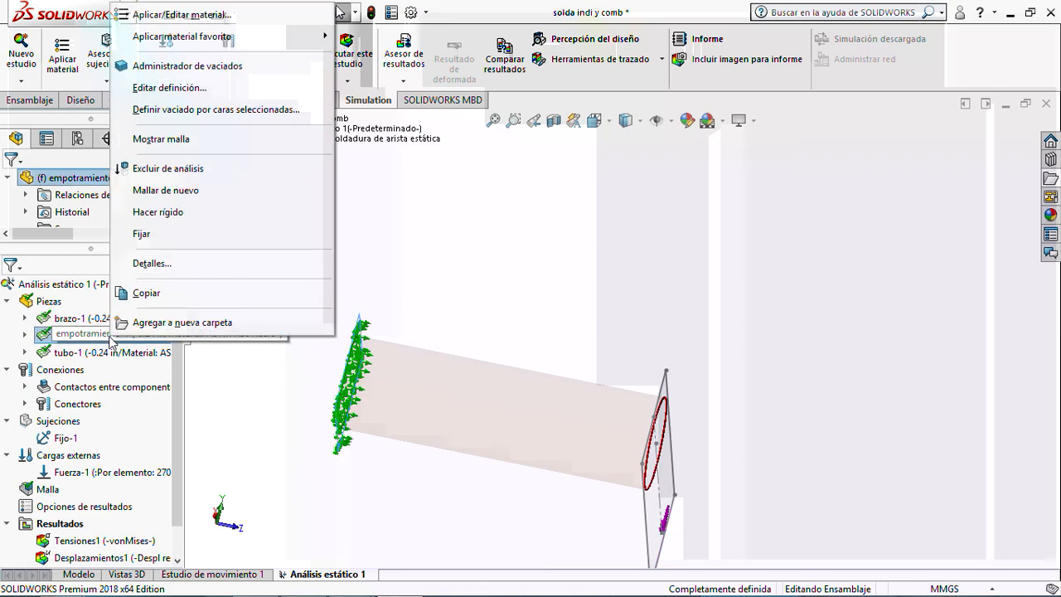
{"action": "left_click", "coordinate": [165, 87]}
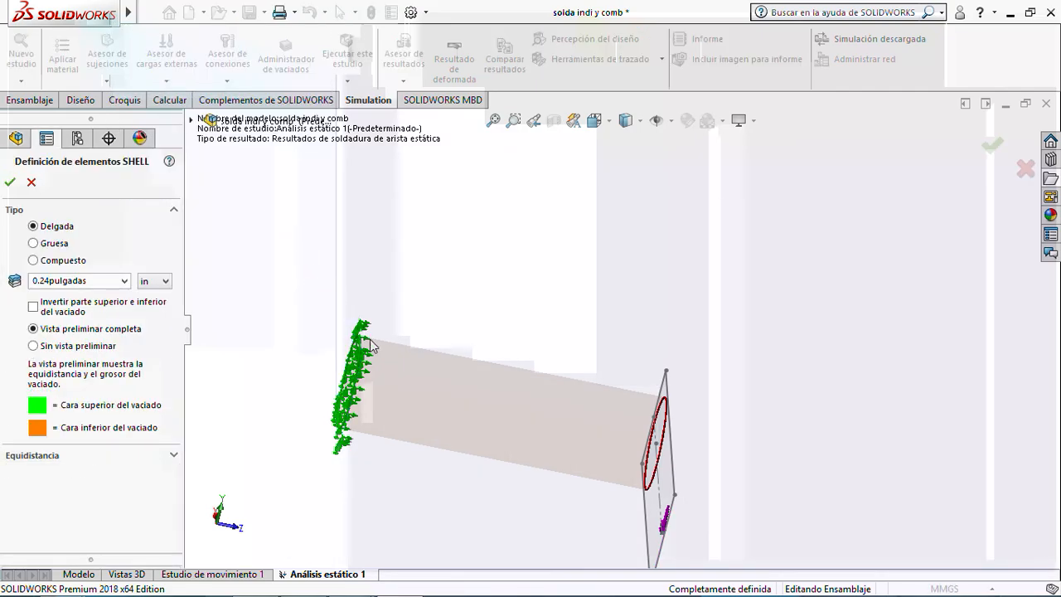
{"action": "scroll", "coordinate": [391, 370], "scroll_direction": "down", "scroll_amount": 5}
{"action": "middle_click_drag", "start_coordinate": [591, 185], "coordinate": [579, 183]}
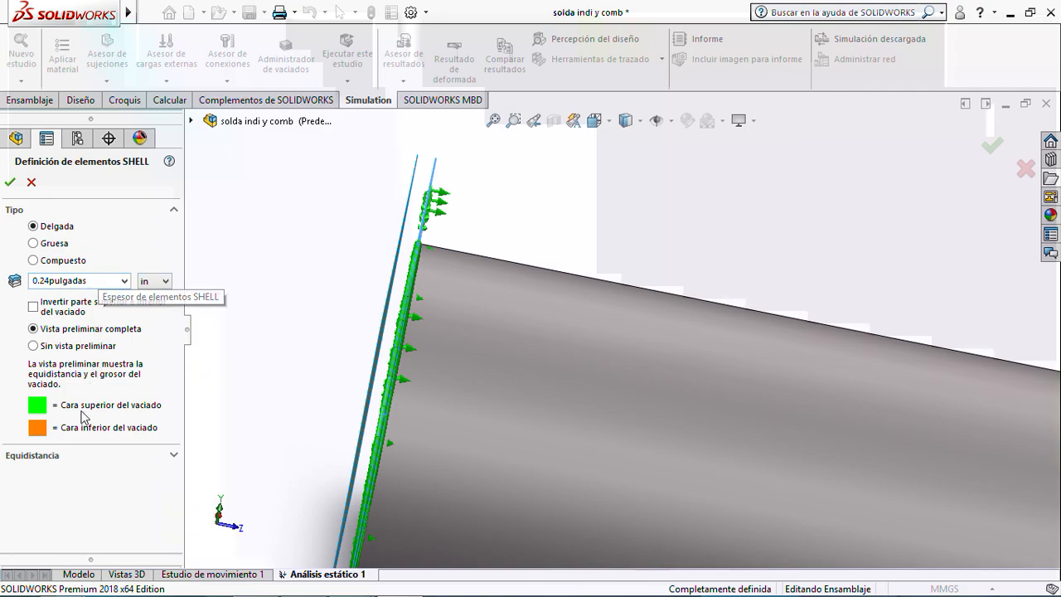
{"action": "left_click", "coordinate": [46, 458]}
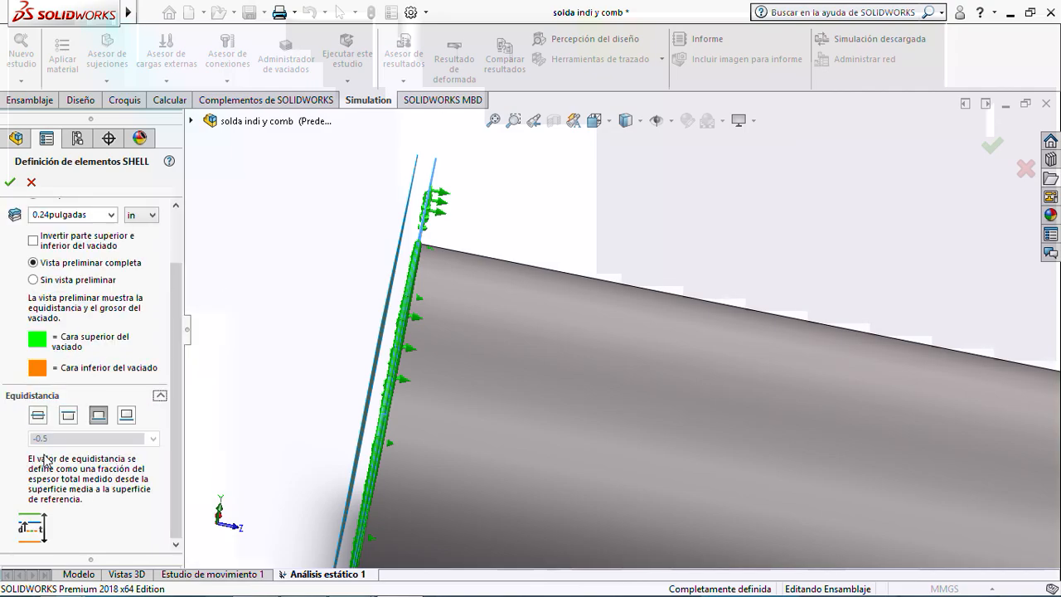
{"action": "left_click", "coordinate": [38, 416]}
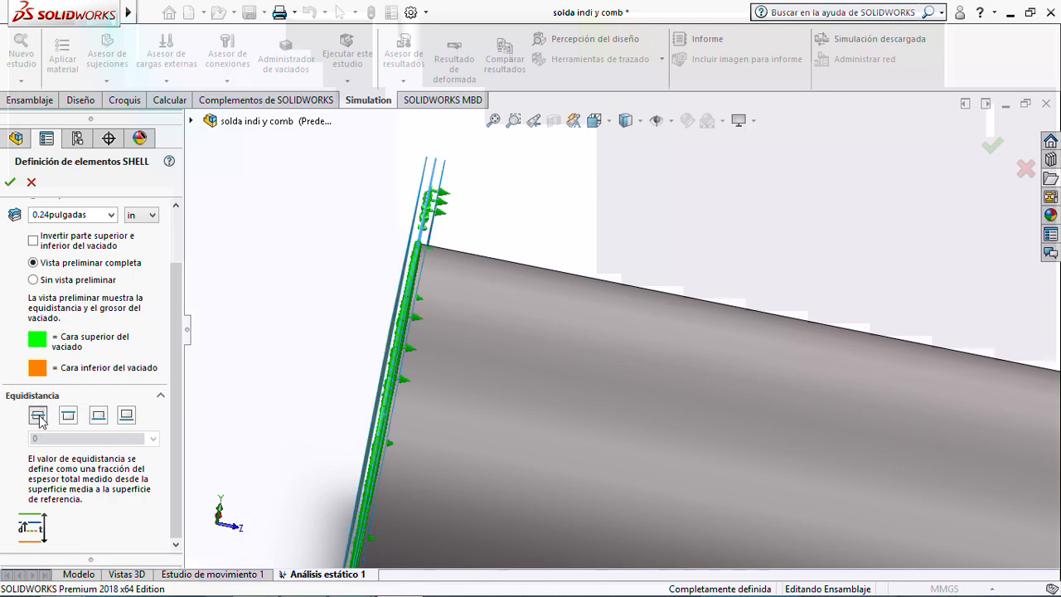
{"action": "left_click", "coordinate": [10, 183]}
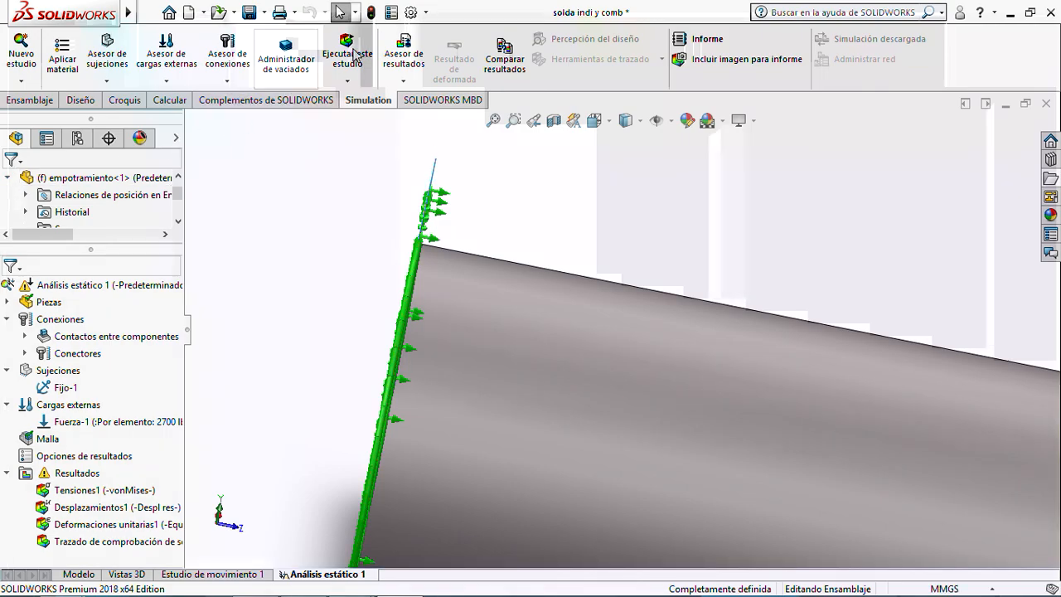
Edit the definition of Conector de soldar por aristas-2 and set its weld type to Redondeo, de un único lado.
{"action": "left_click", "coordinate": [25, 353]}
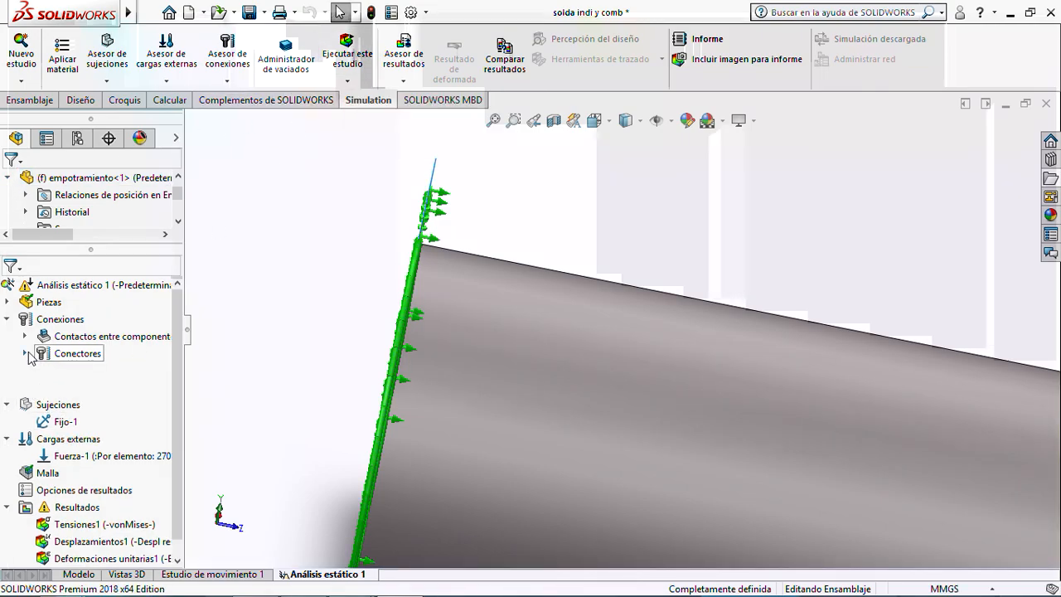
{"action": "left_click", "coordinate": [101, 370]}
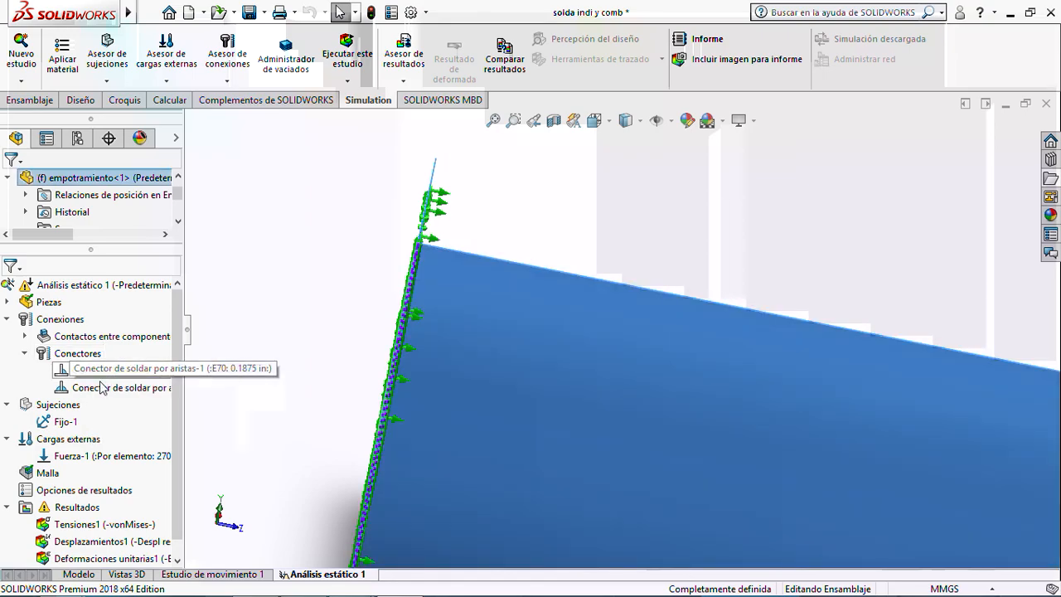
{"action": "left_click", "coordinate": [101, 387]}
{"action": "right_click", "coordinate": [101, 388]}
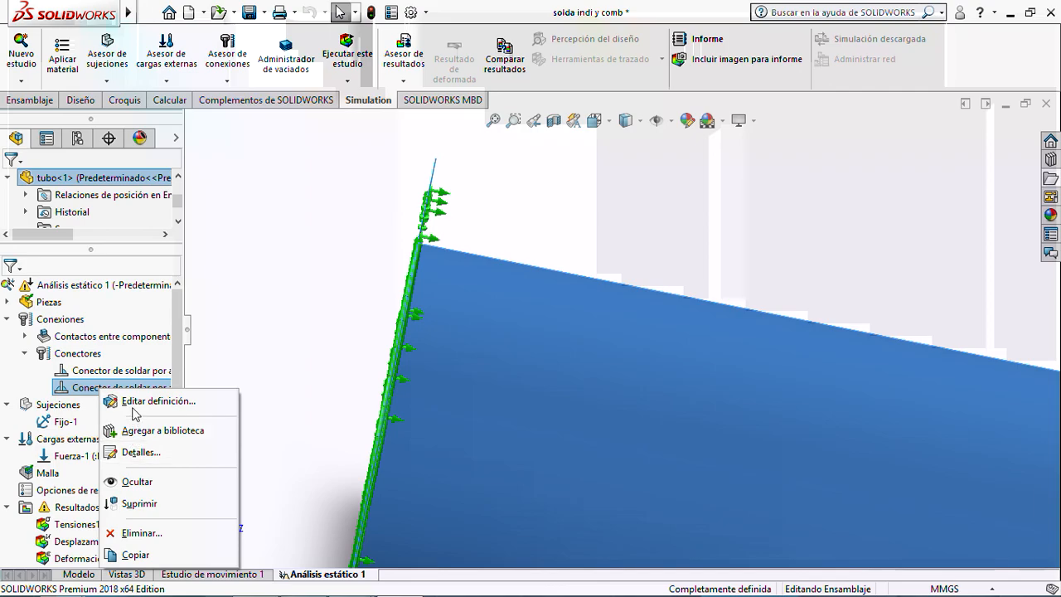
{"action": "left_click", "coordinate": [133, 401]}
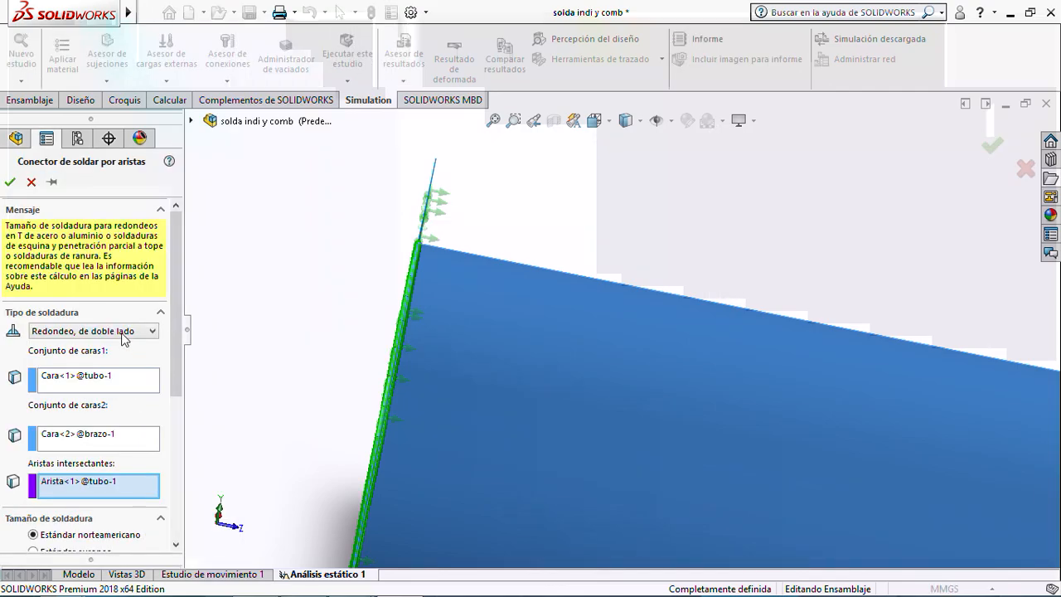
{"action": "scroll", "coordinate": [371, 300], "scroll_direction": "down", "scroll_amount": 2}
{"action": "scroll", "coordinate": [364, 306], "scroll_direction": "up", "scroll_amount": 2}
{"action": "scroll", "coordinate": [367, 310], "scroll_direction": "up", "scroll_amount": 3}
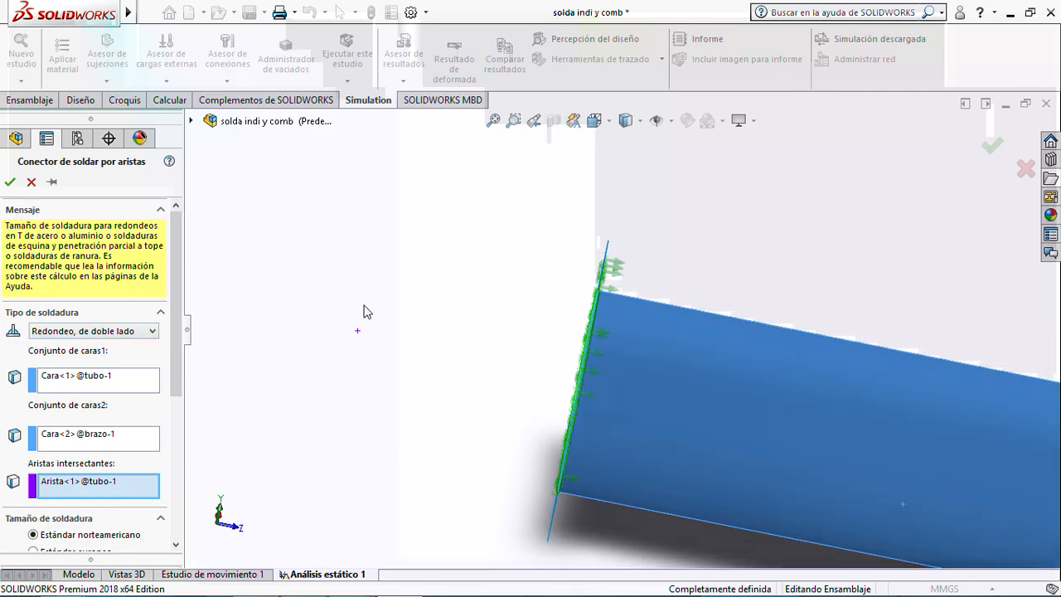
{"action": "scroll", "coordinate": [791, 413], "scroll_direction": "down", "scroll_amount": 3}
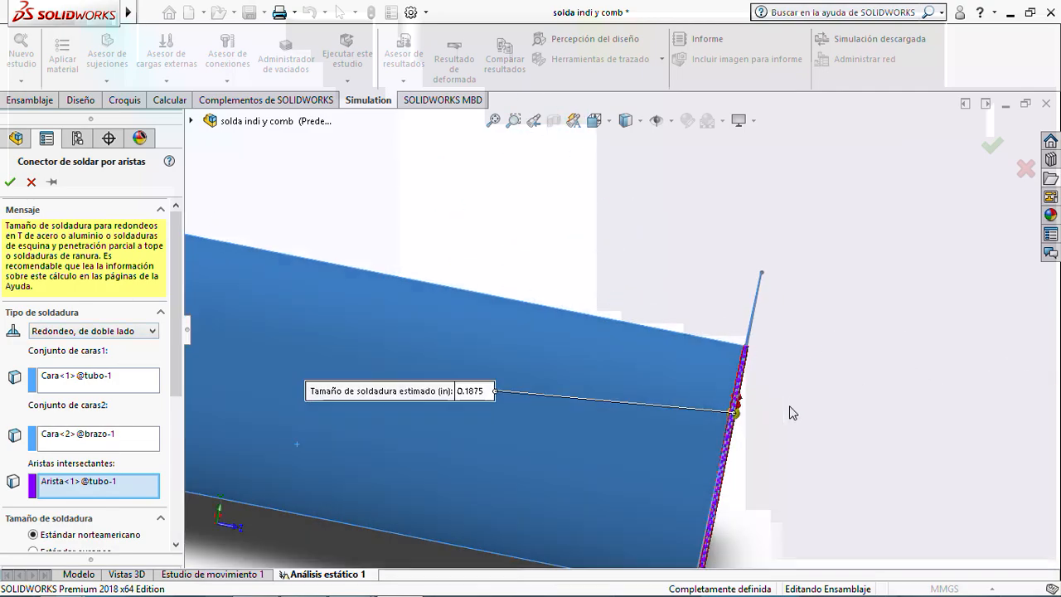
{"action": "left_click", "coordinate": [110, 333]}
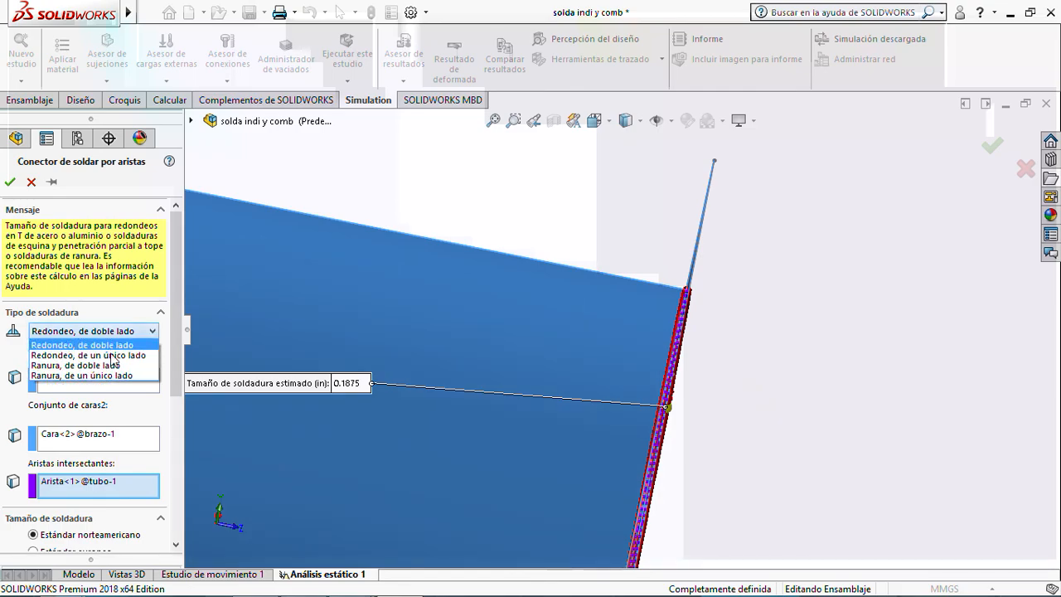
{"action": "left_click", "coordinate": [149, 355]}
Examine the circular weld between tubo and brazo and choose the first weld orientation option.
{"action": "middle_click_drag", "start_coordinate": [541, 232], "coordinate": [584, 173]}
{"action": "scroll", "coordinate": [562, 306], "scroll_direction": "down", "scroll_amount": 4}
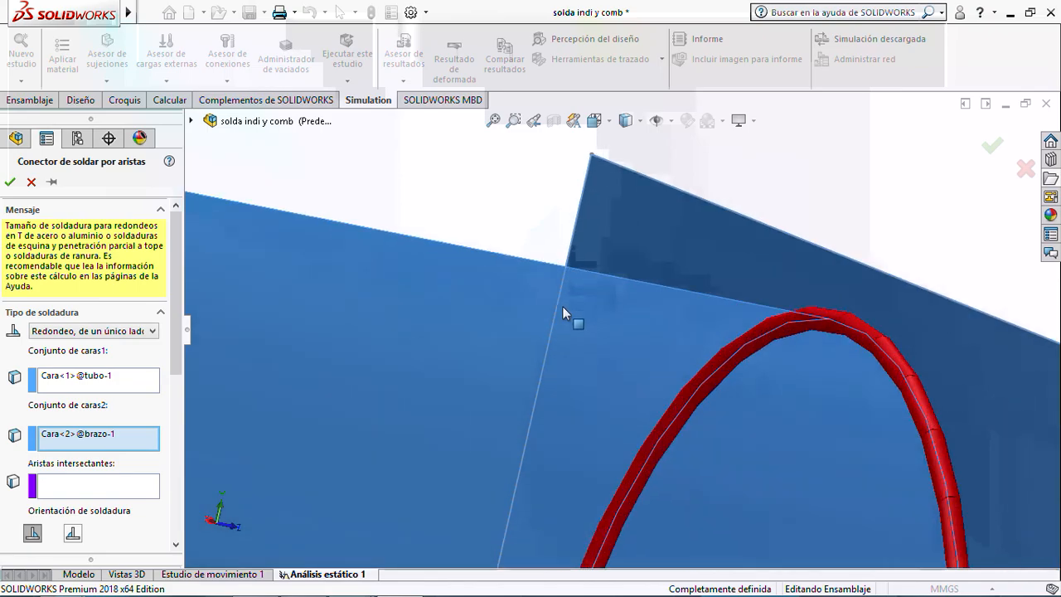
{"action": "scroll", "coordinate": [562, 304], "scroll_direction": "up", "scroll_amount": 7}
{"action": "scroll", "coordinate": [665, 414], "scroll_direction": "down", "scroll_amount": 6}
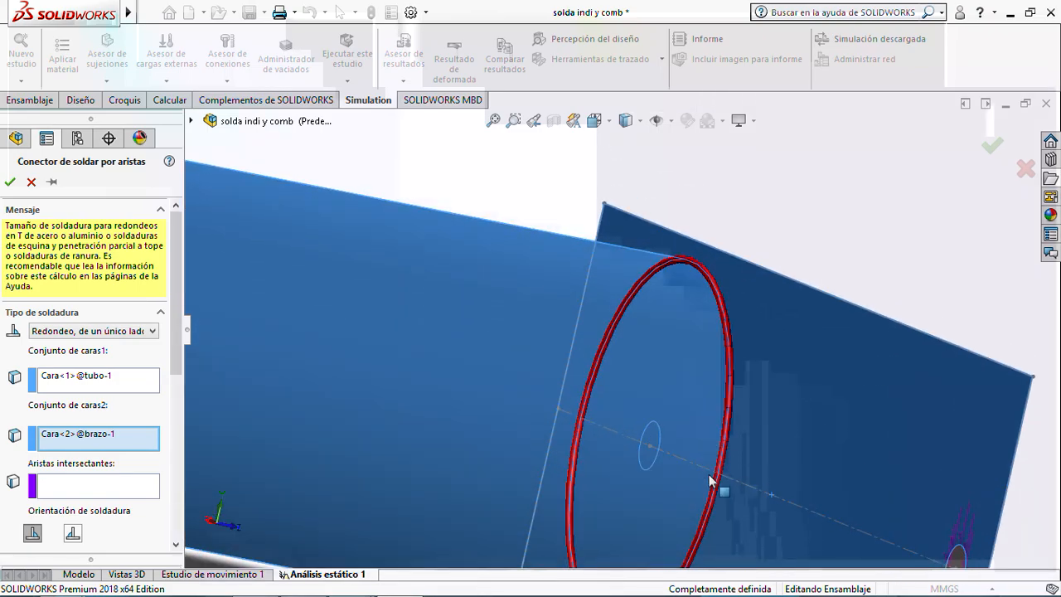
{"action": "scroll", "coordinate": [702, 439], "scroll_direction": "up", "scroll_amount": 1}
{"action": "middle_click_drag", "start_coordinate": [638, 399], "coordinate": [769, 445]}
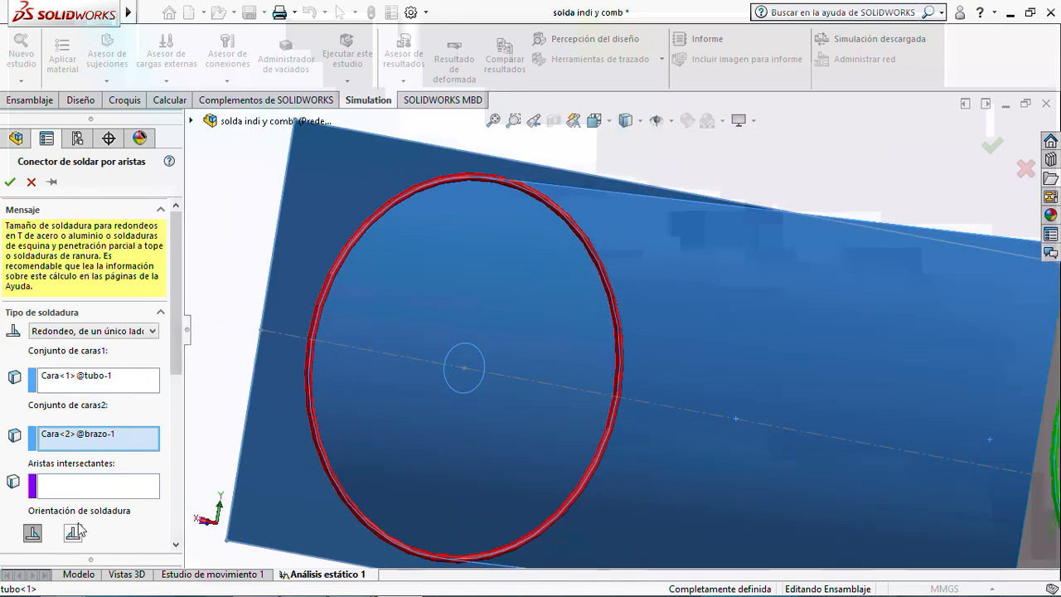
{"action": "left_click", "coordinate": [33, 535]}
{"action": "middle_click_drag", "start_coordinate": [372, 386], "coordinate": [204, 409]}
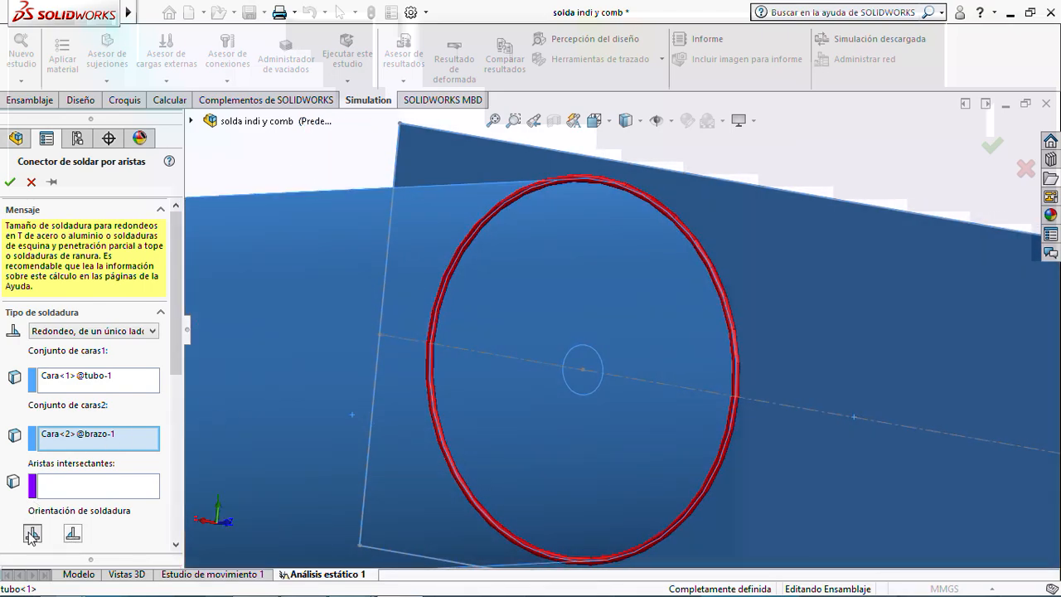
Remove the tubo and brazo faces from both face sets of the edge weld connector.
{"action": "left_click", "coordinate": [65, 490]}
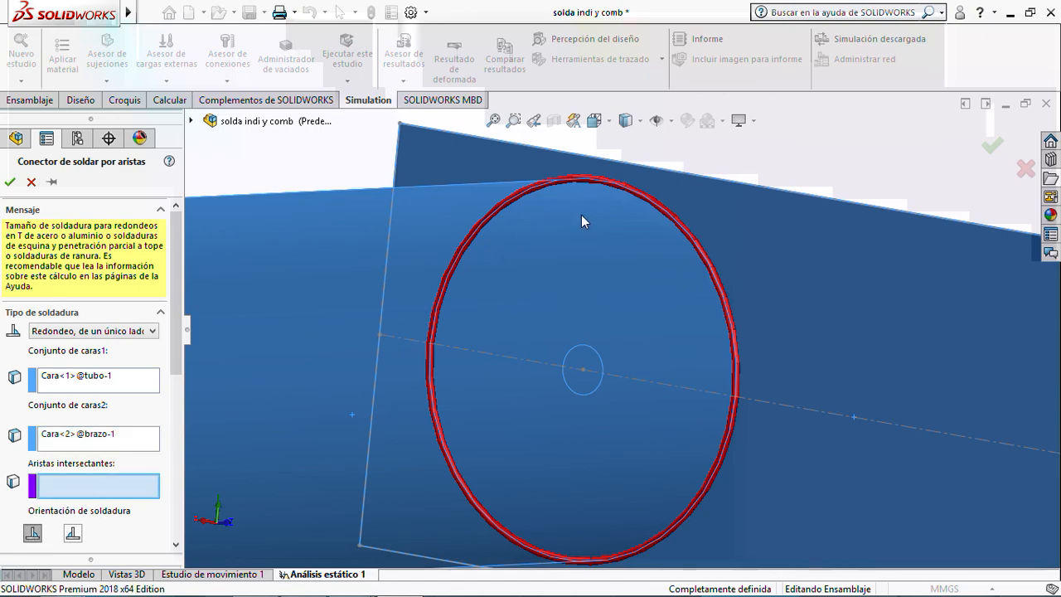
{"action": "scroll", "coordinate": [630, 220], "scroll_direction": "down", "scroll_amount": 2}
{"action": "scroll", "coordinate": [703, 226], "scroll_direction": "up", "scroll_amount": 5}
{"action": "middle_click_drag", "start_coordinate": [706, 225], "coordinate": [690, 239]}
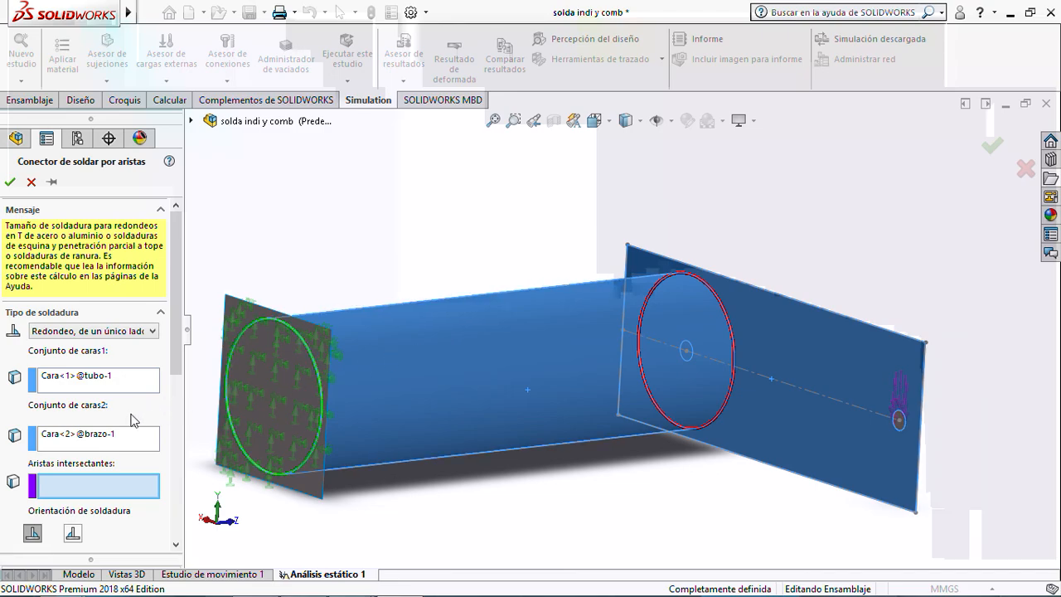
{"action": "left_click", "coordinate": [81, 381]}
{"action": "right_click", "coordinate": [81, 383]}
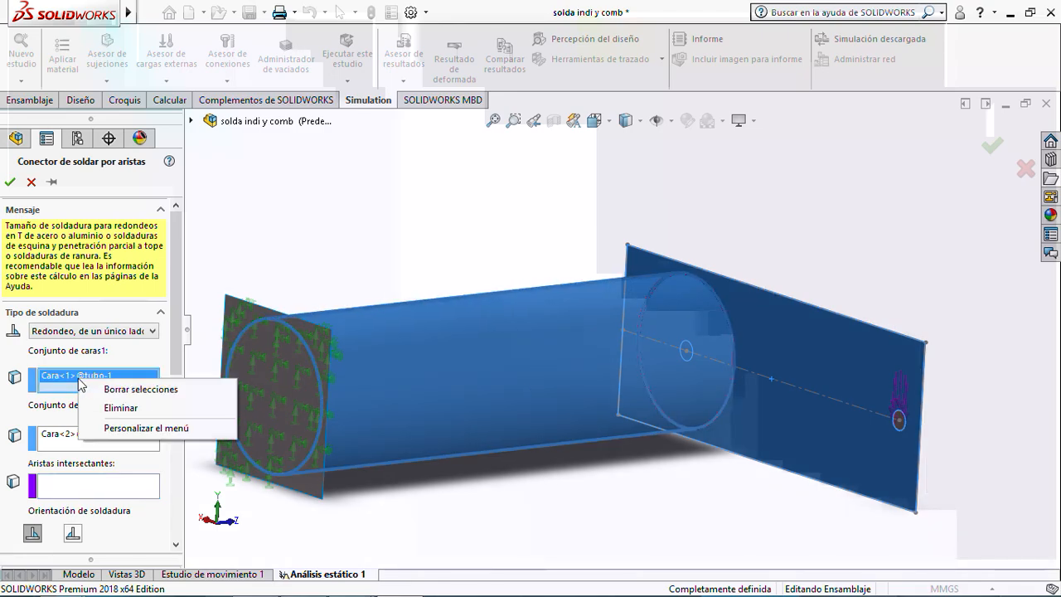
{"action": "left_click", "coordinate": [121, 408]}
{"action": "left_click", "coordinate": [75, 435]}
{"action": "right_click", "coordinate": [75, 435]}
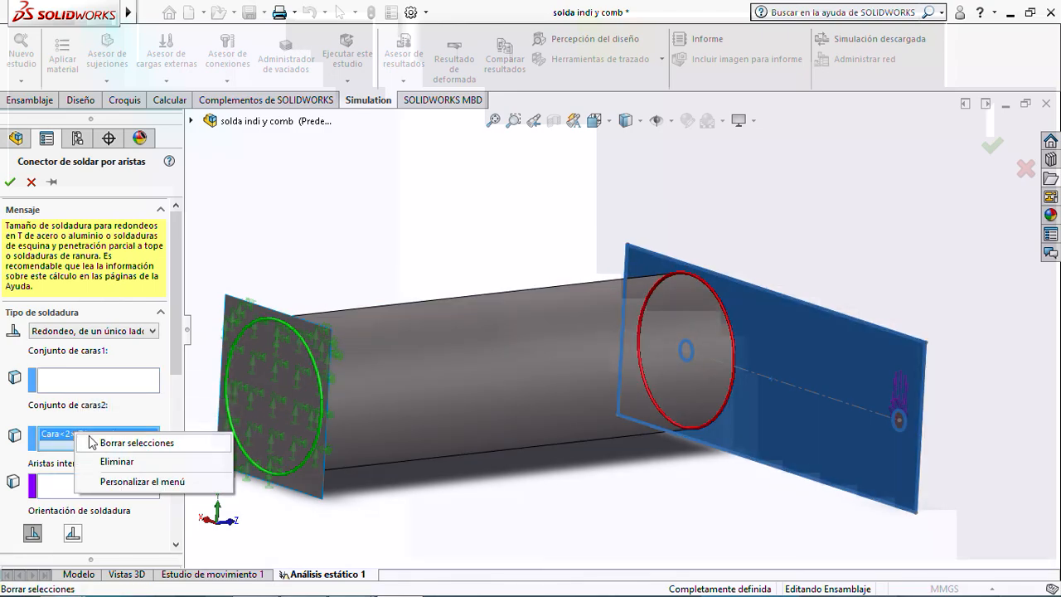
{"action": "left_click", "coordinate": [116, 463]}
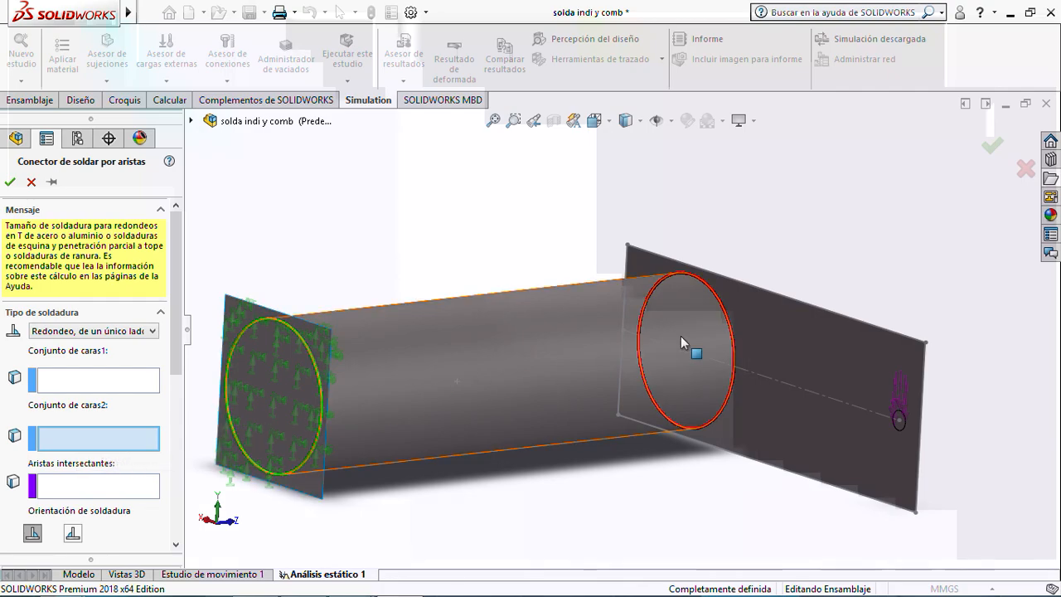
{"action": "left_click", "coordinate": [755, 337]}
{"action": "scroll", "coordinate": [737, 328], "scroll_direction": "down", "scroll_amount": 6}
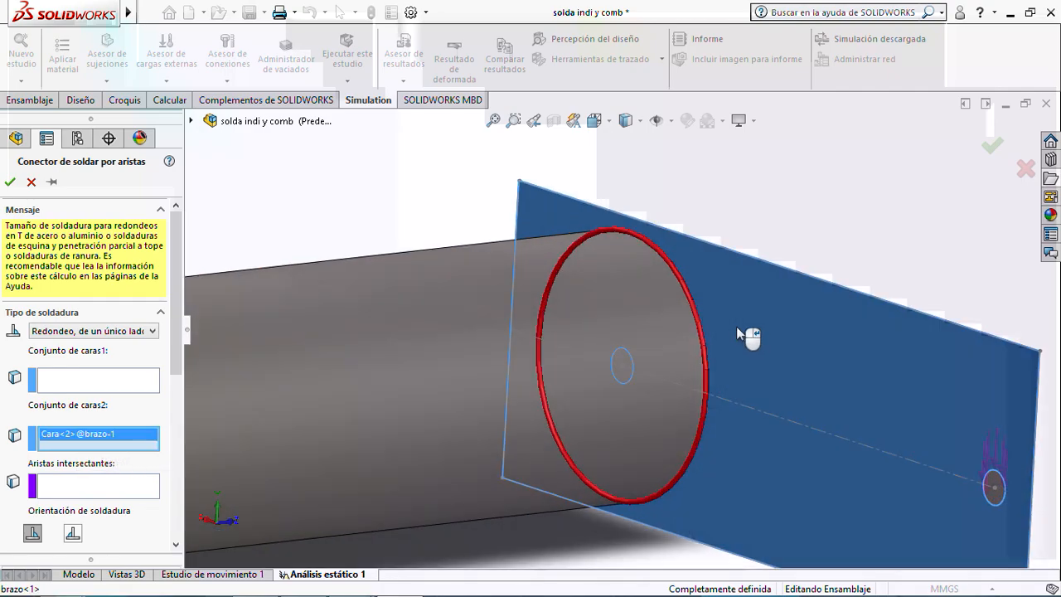
{"action": "left_click", "coordinate": [648, 324]}
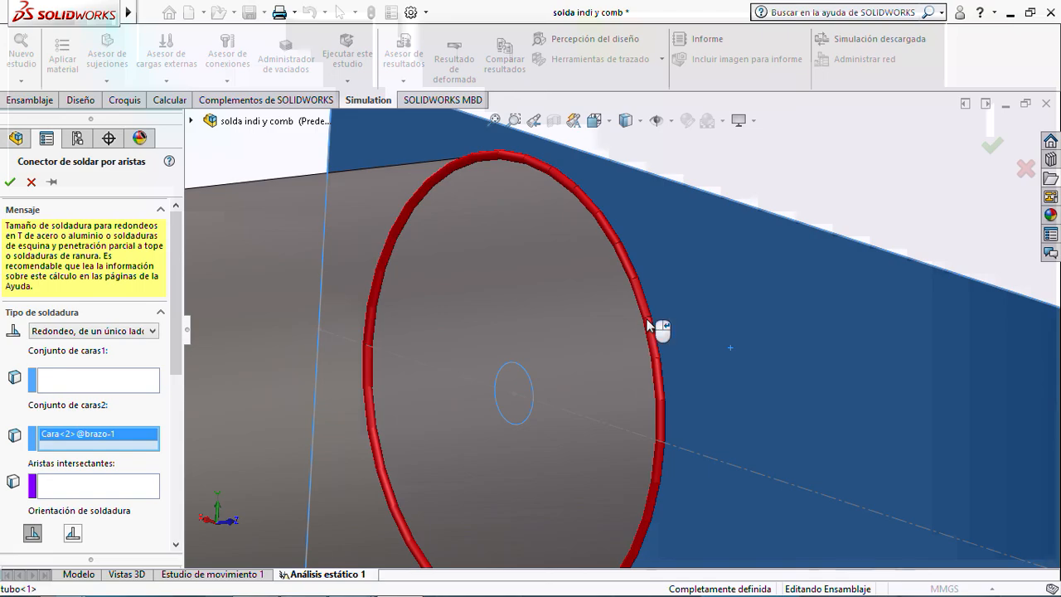
{"action": "right_click", "coordinate": [69, 439]}
{"action": "left_click", "coordinate": [114, 465]}
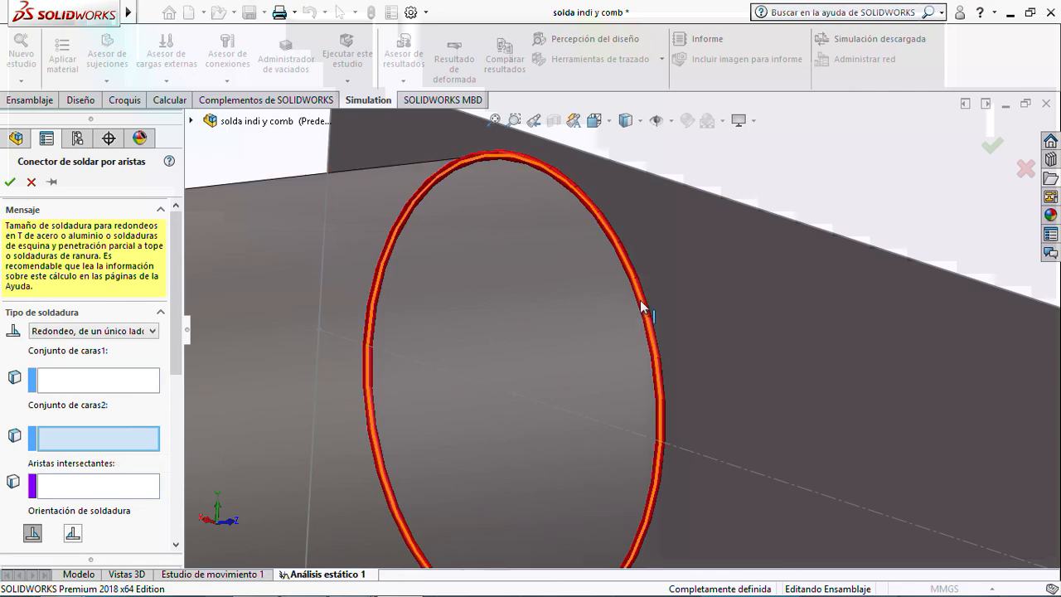
{"action": "left_click", "coordinate": [586, 326]}
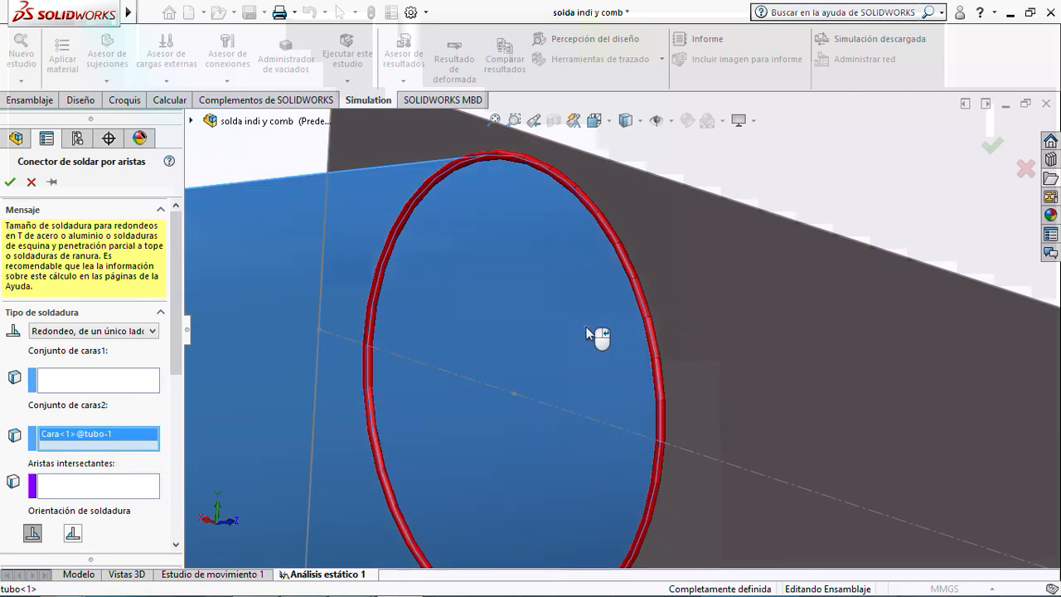
{"action": "right_click", "coordinate": [77, 441]}
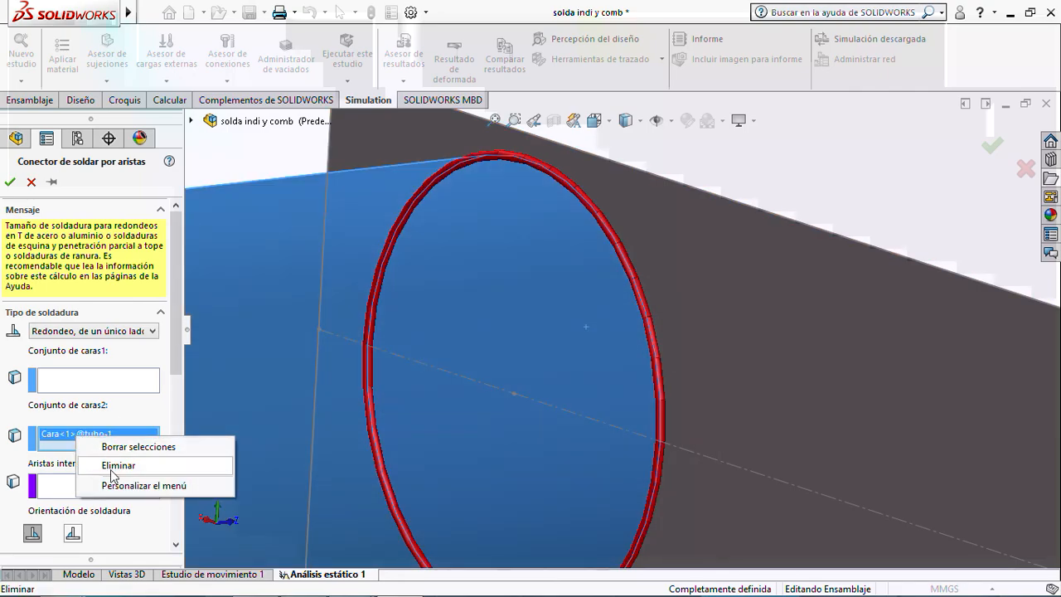
{"action": "left_click", "coordinate": [114, 467]}
Assign the tubo face to set 1, the brazo face to set 2 and their circular edge as intersecting edge, and accept the connector.
{"action": "left_click", "coordinate": [541, 317]}
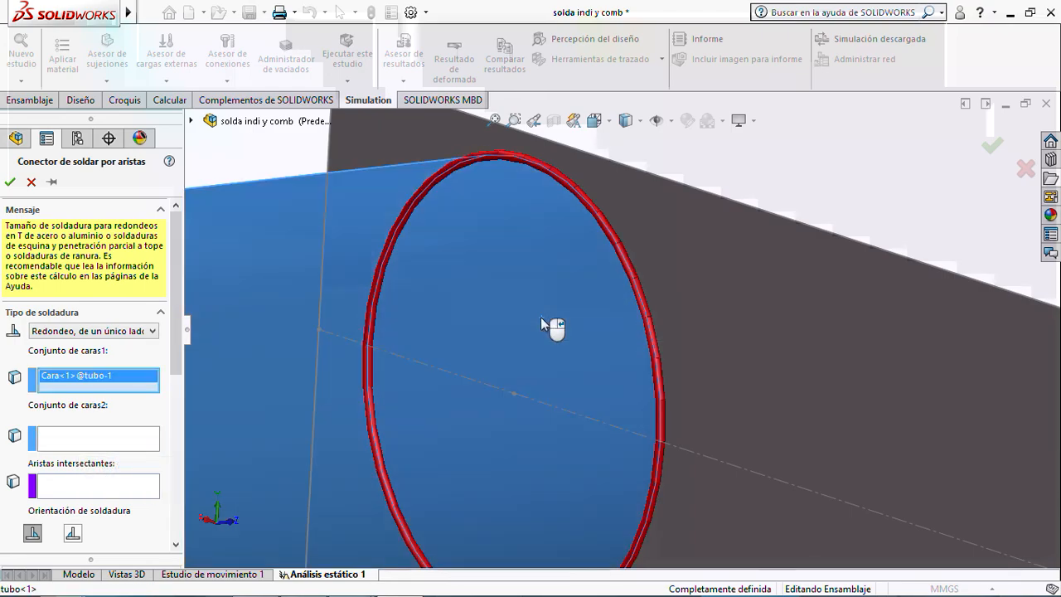
{"action": "left_click", "coordinate": [98, 448]}
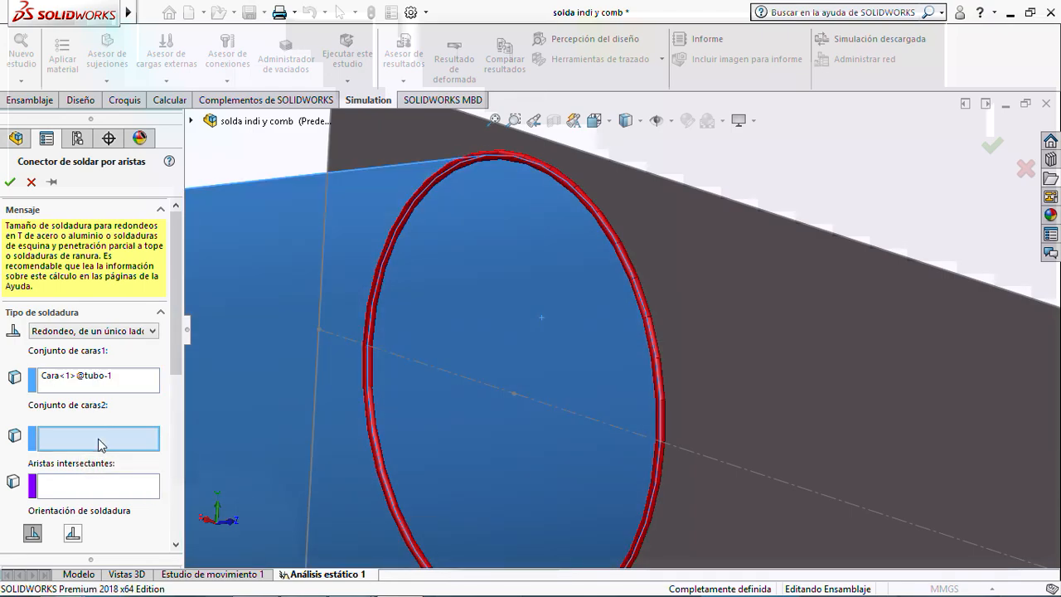
{"action": "left_click", "coordinate": [732, 345]}
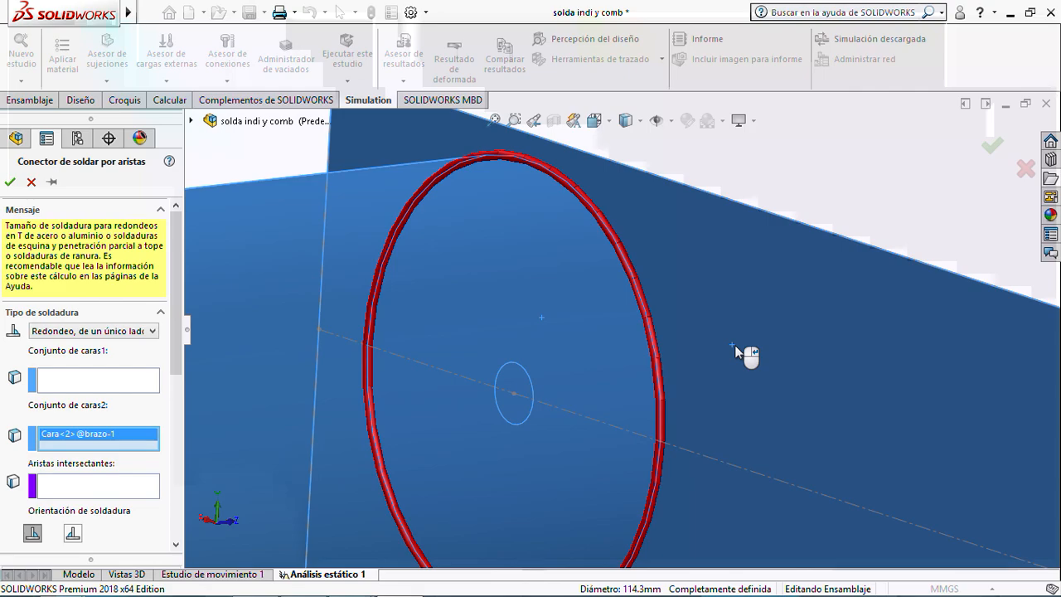
{"action": "left_click", "coordinate": [90, 486]}
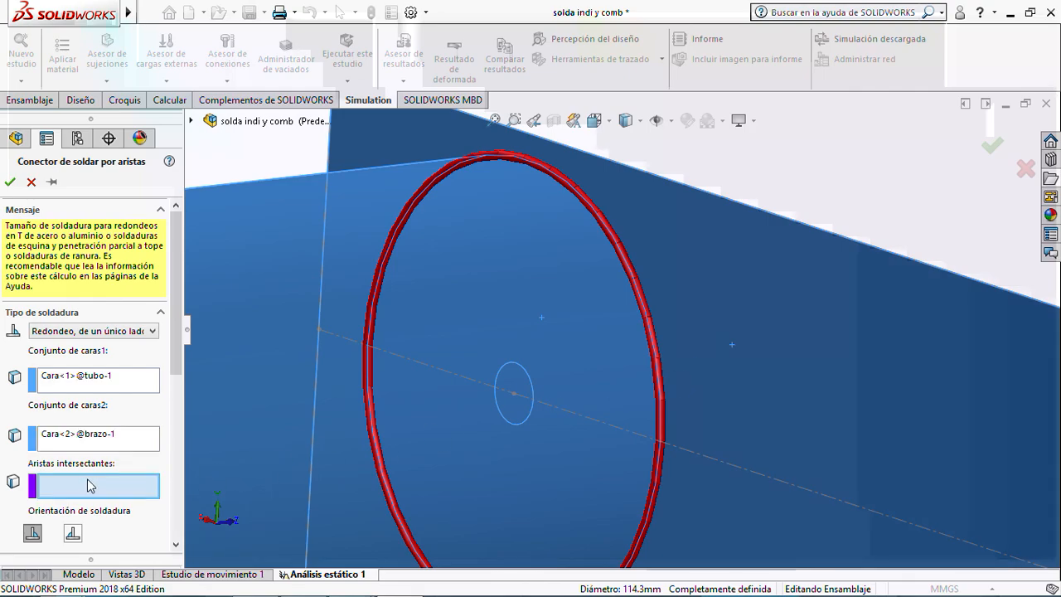
{"action": "left_click", "coordinate": [641, 305]}
{"action": "middle_click_drag", "start_coordinate": [615, 306], "coordinate": [331, 313]}
{"action": "left_click_drag", "start_coordinate": [176, 336], "coordinate": [186, 518]}
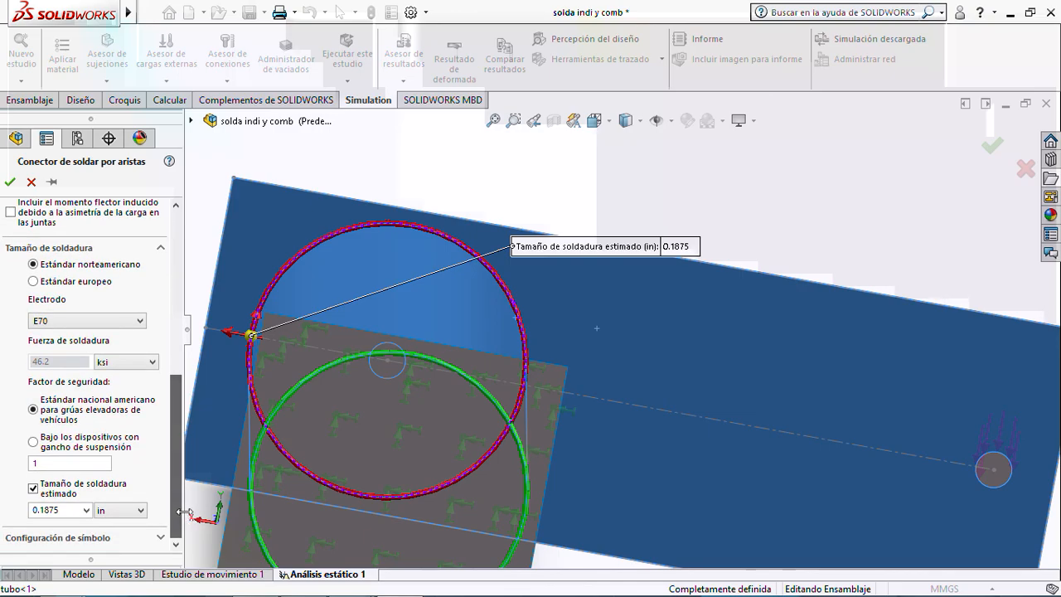
{"action": "left_click", "coordinate": [11, 182]}
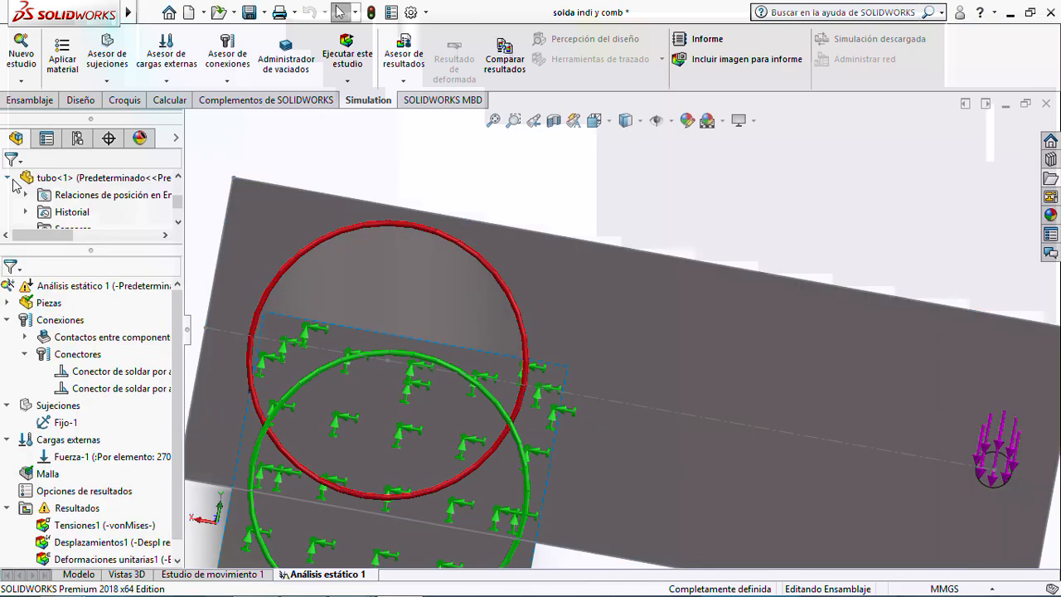
Run the static study and inspect the von Mises stress plot around the tube-to-brazo joint.
{"action": "left_click", "coordinate": [587, 260]}
{"action": "left_click", "coordinate": [751, 257]}
{"action": "scroll", "coordinate": [753, 258], "scroll_direction": "up", "scroll_amount": 2}
{"action": "middle_click_drag", "start_coordinate": [752, 260], "coordinate": [656, 258]}
{"action": "left_click", "coordinate": [350, 56]}
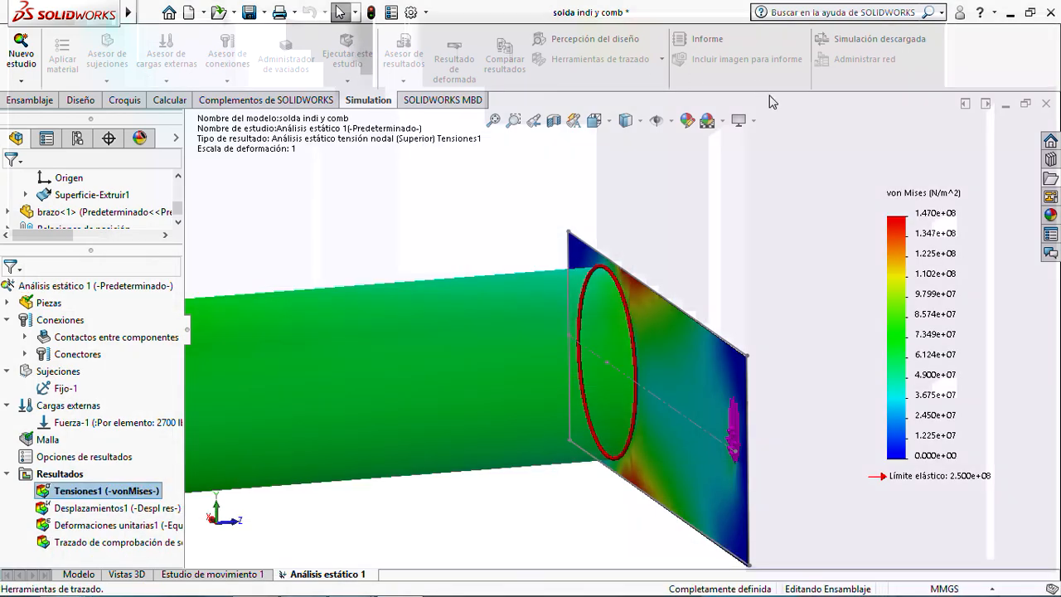
{"action": "scroll", "coordinate": [872, 274], "scroll_direction": "down", "scroll_amount": 3}
{"action": "scroll", "coordinate": [869, 274], "scroll_direction": "up", "scroll_amount": 3}
{"action": "scroll", "coordinate": [855, 299], "scroll_direction": "up", "scroll_amount": 3}
{"action": "middle_click_drag", "start_coordinate": [819, 330], "coordinate": [741, 400]}
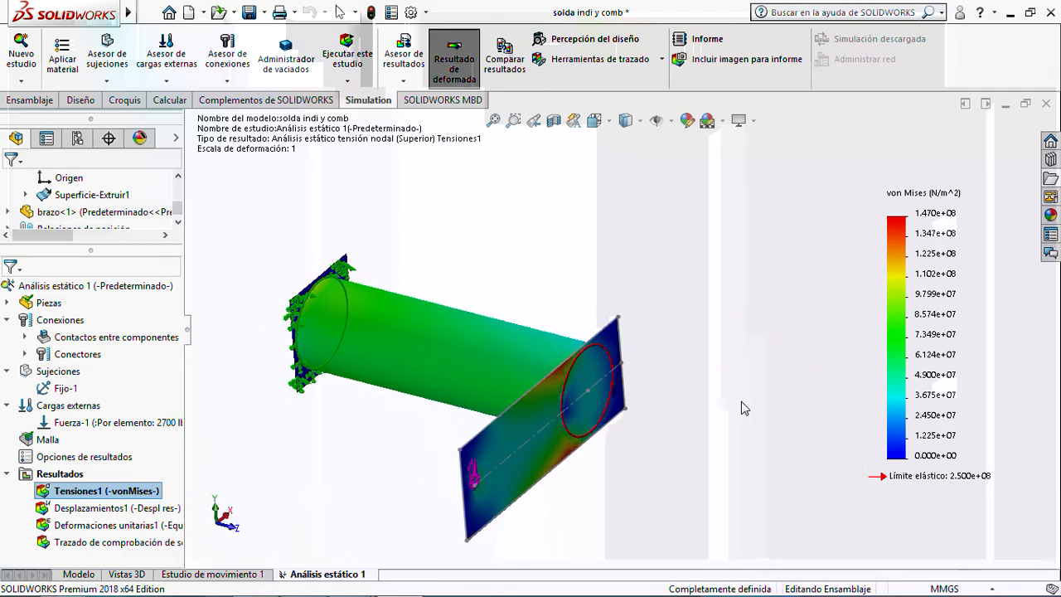
{"action": "scroll", "coordinate": [590, 344], "scroll_direction": "down", "scroll_amount": 3}
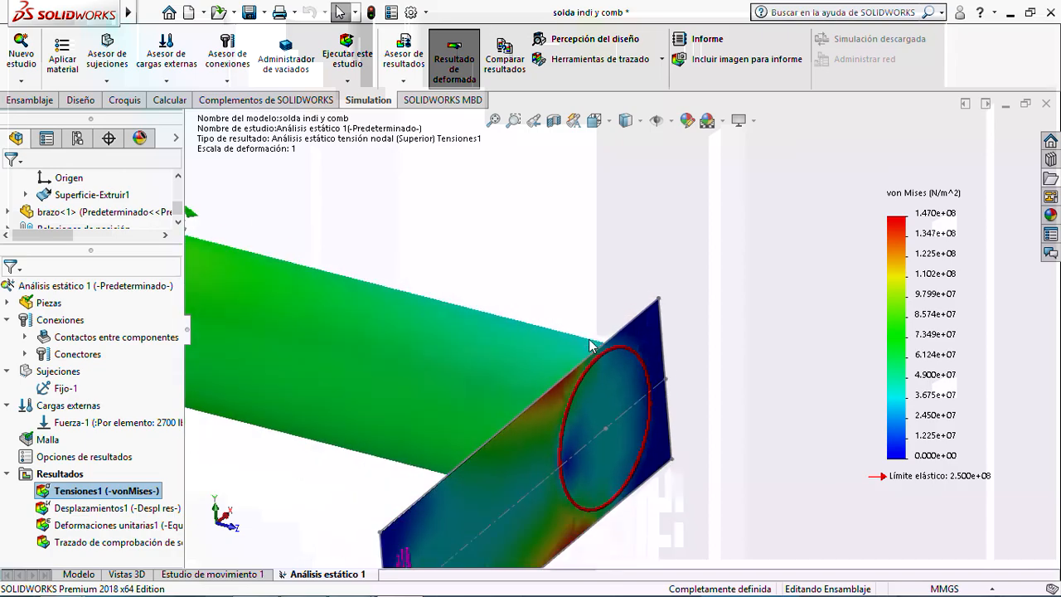
{"action": "scroll", "coordinate": [555, 311], "scroll_direction": "up", "scroll_amount": 3}
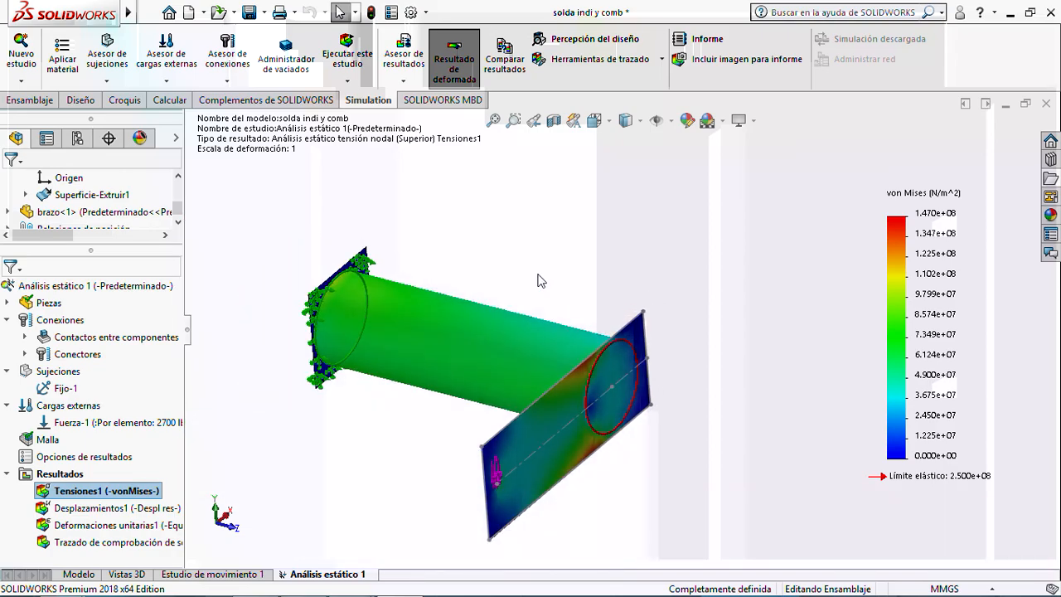
Display the weld check plot and inspect the edge welds at both ends of the tube.
{"action": "double_click", "coordinate": [112, 543]}
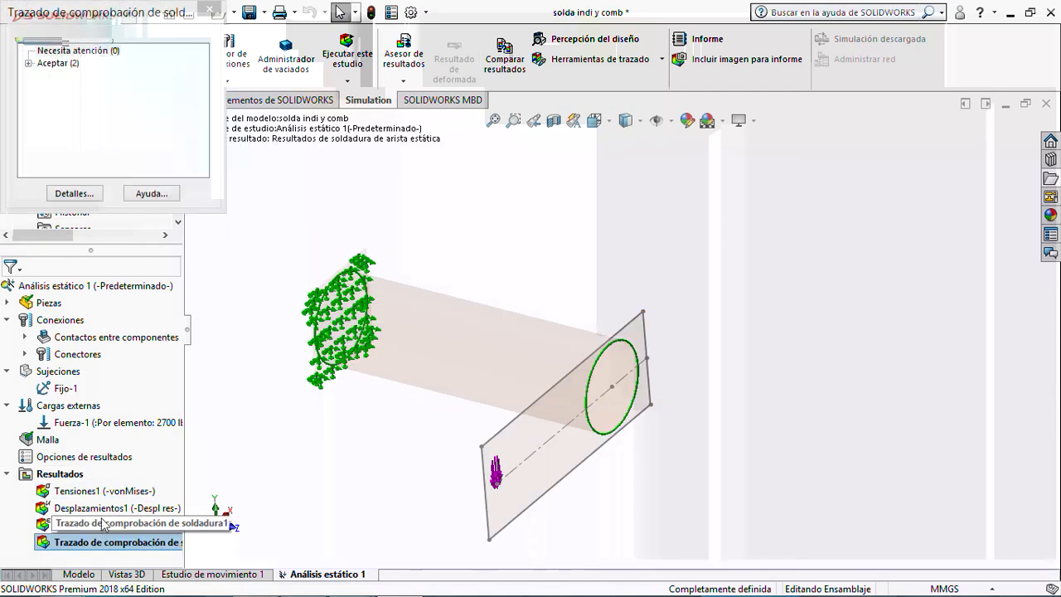
{"action": "scroll", "coordinate": [620, 384], "scroll_direction": "down", "scroll_amount": 5}
{"action": "scroll", "coordinate": [630, 373], "scroll_direction": "down", "scroll_amount": 5}
{"action": "scroll", "coordinate": [644, 356], "scroll_direction": "up", "scroll_amount": 5}
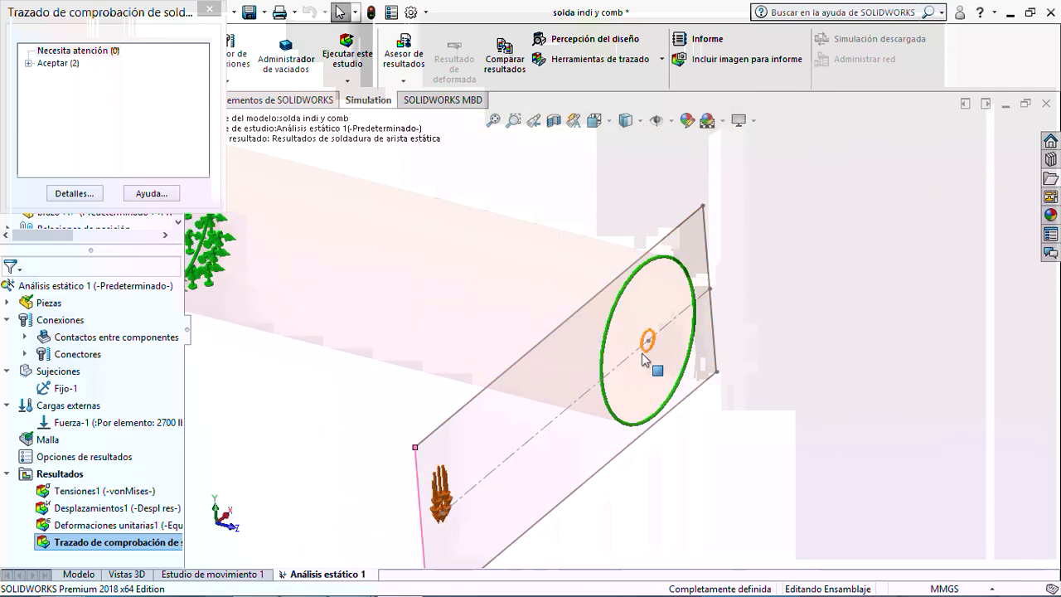
{"action": "scroll", "coordinate": [643, 356], "scroll_direction": "up", "scroll_amount": 4}
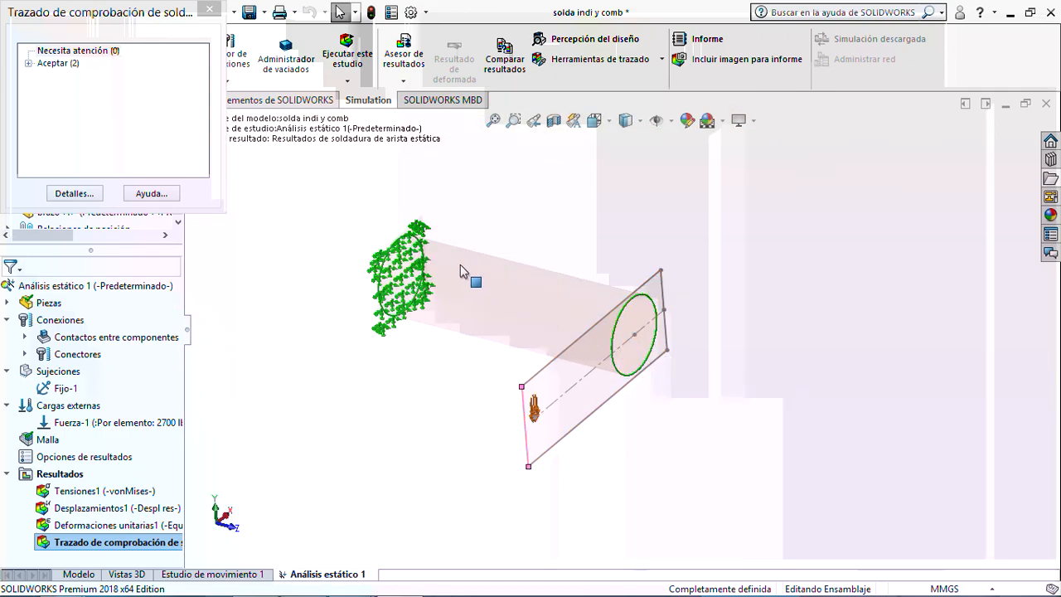
{"action": "scroll", "coordinate": [452, 264], "scroll_direction": "down", "scroll_amount": 5}
{"action": "scroll", "coordinate": [495, 266], "scroll_direction": "down", "scroll_amount": 4}
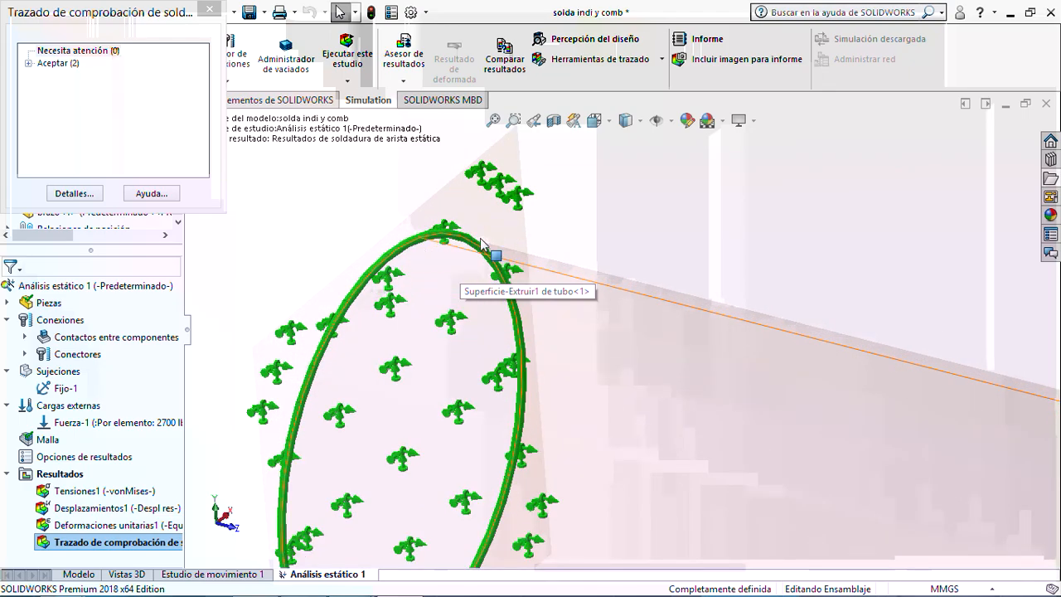
Expand the accepted welds in the weld check results and inspect the weld size callouts of both edge weld connectors.
{"action": "scroll", "coordinate": [504, 249], "scroll_direction": "up", "scroll_amount": 7}
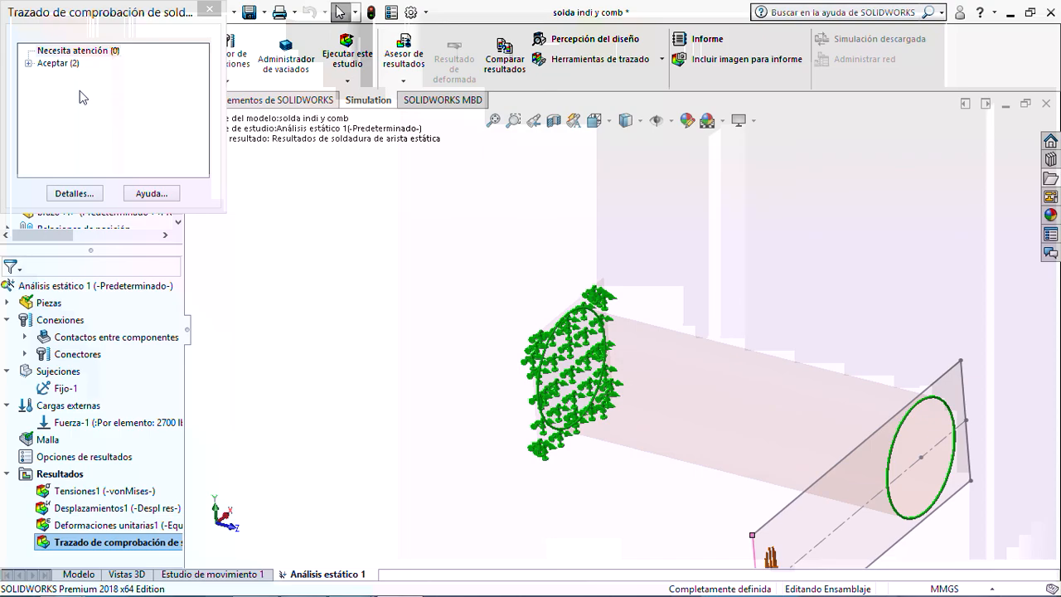
{"action": "left_click", "coordinate": [29, 63]}
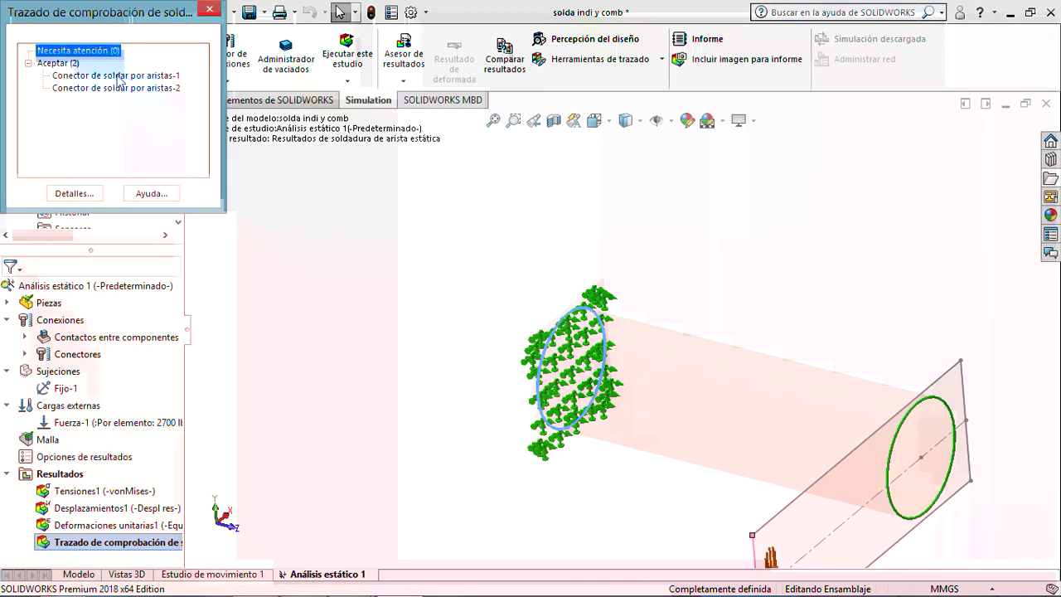
{"action": "left_click", "coordinate": [120, 75]}
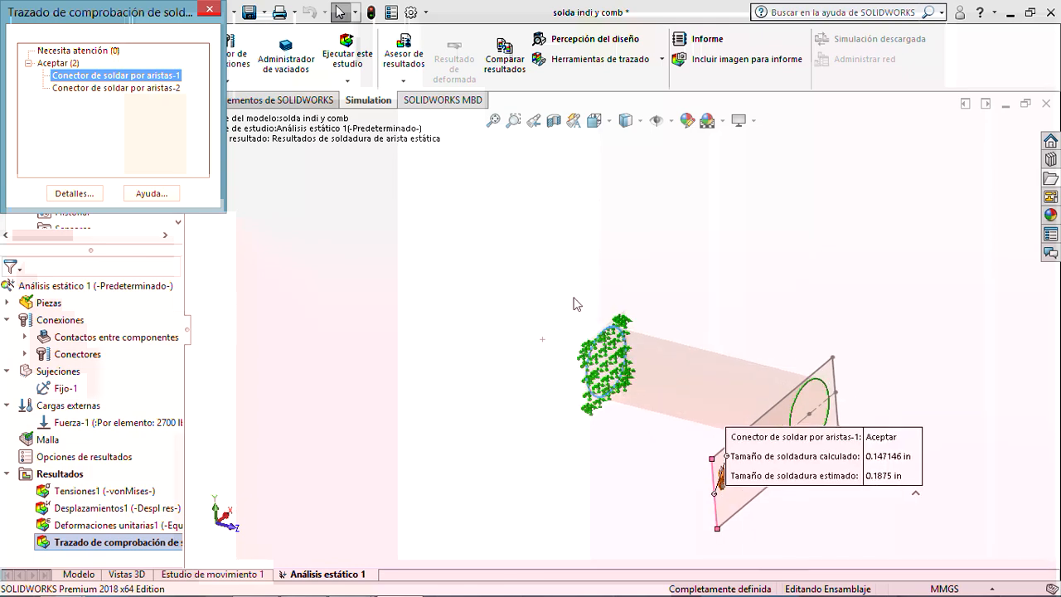
{"action": "middle_click_drag", "start_coordinate": [576, 315], "coordinate": [511, 313]}
{"action": "left_click", "coordinate": [137, 90]}
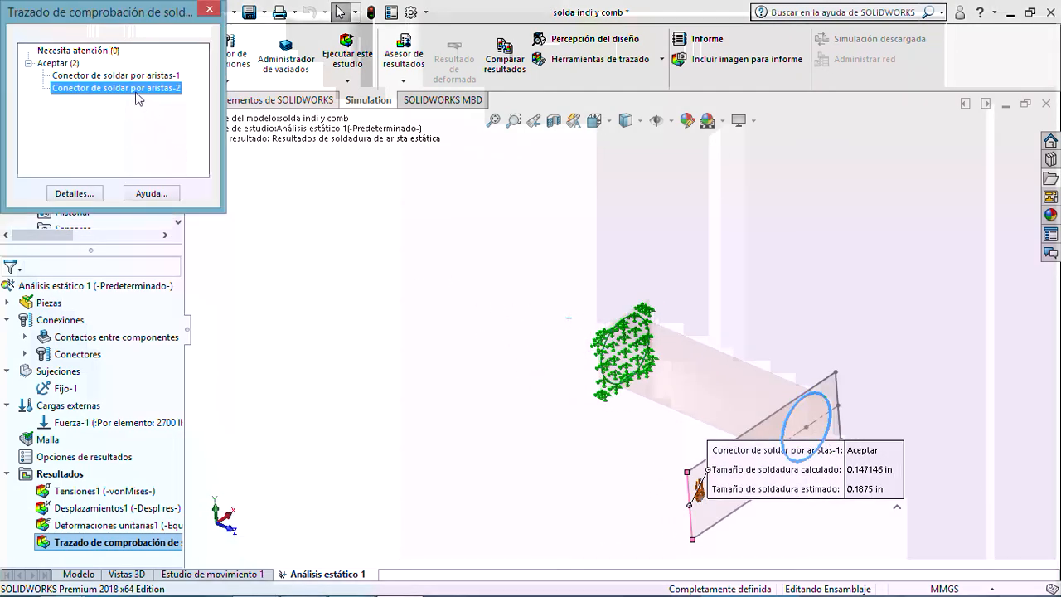
{"action": "middle_click_drag", "start_coordinate": [464, 342], "coordinate": [470, 320]}
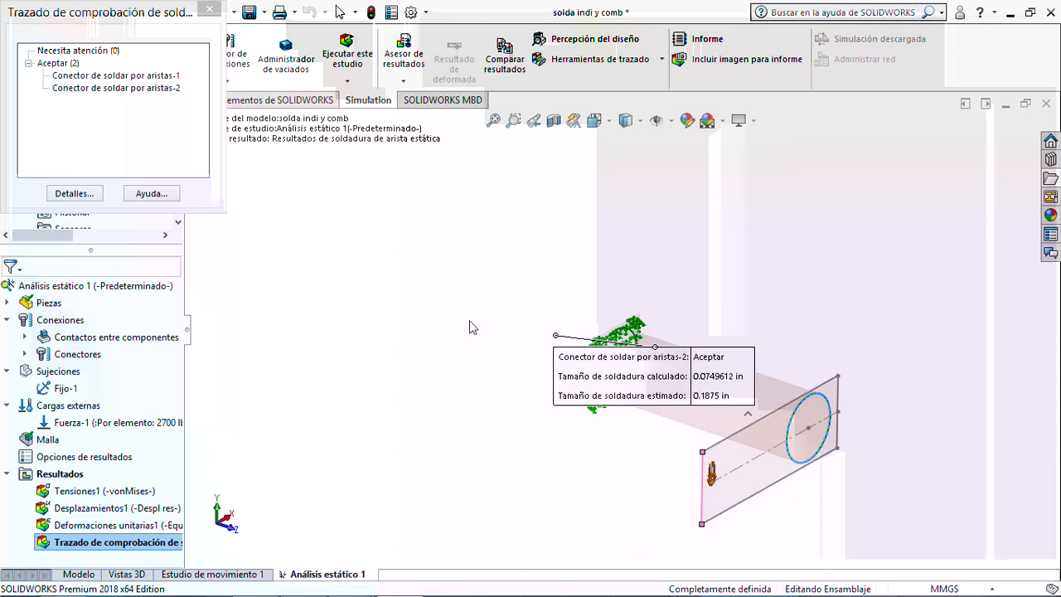
{"action": "left_click", "coordinate": [129, 75]}
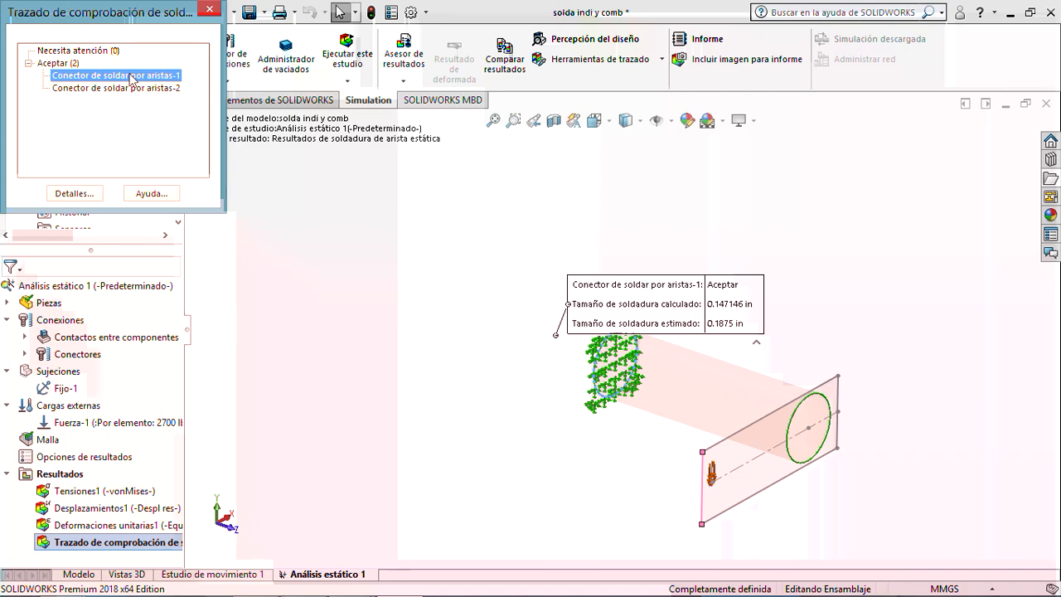
Open the detailed results of edge weld connector 1, set the units to English (IPS) and plot its weld size graph.
{"action": "left_click", "coordinate": [75, 193]}
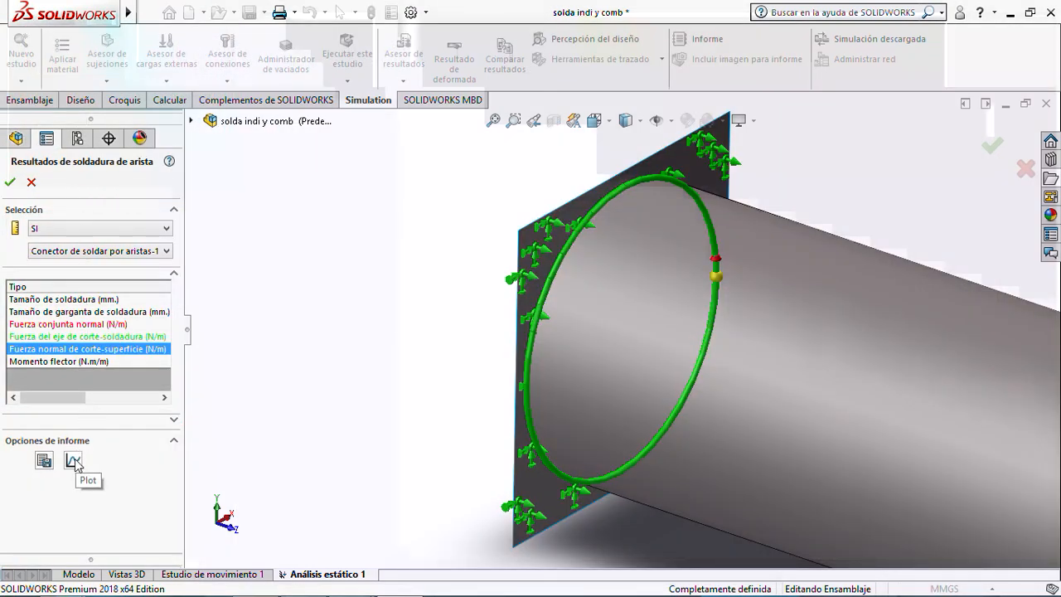
{"action": "left_click", "coordinate": [86, 231]}
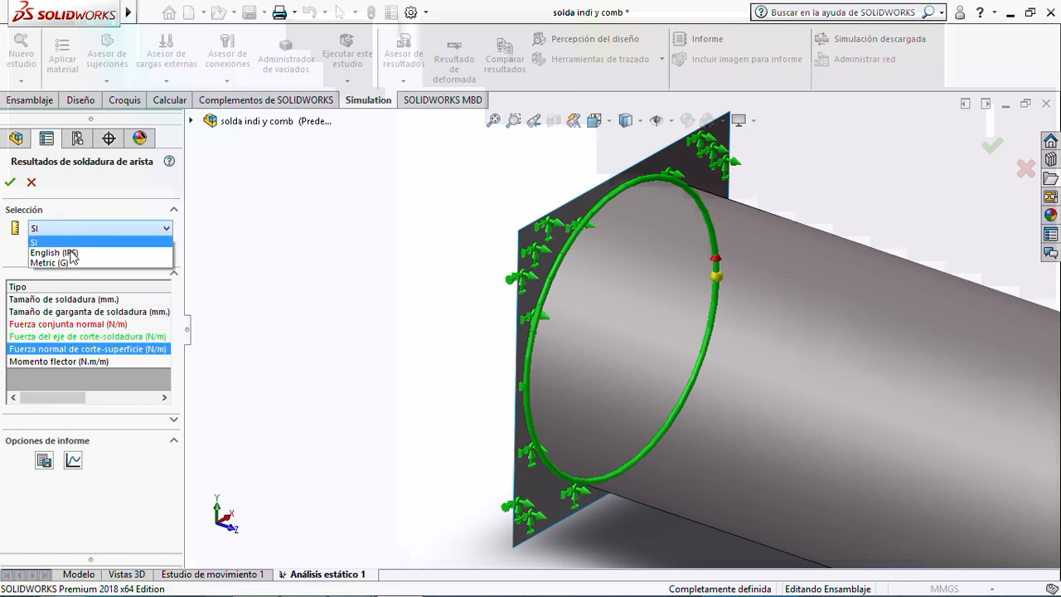
{"action": "left_click", "coordinate": [75, 253]}
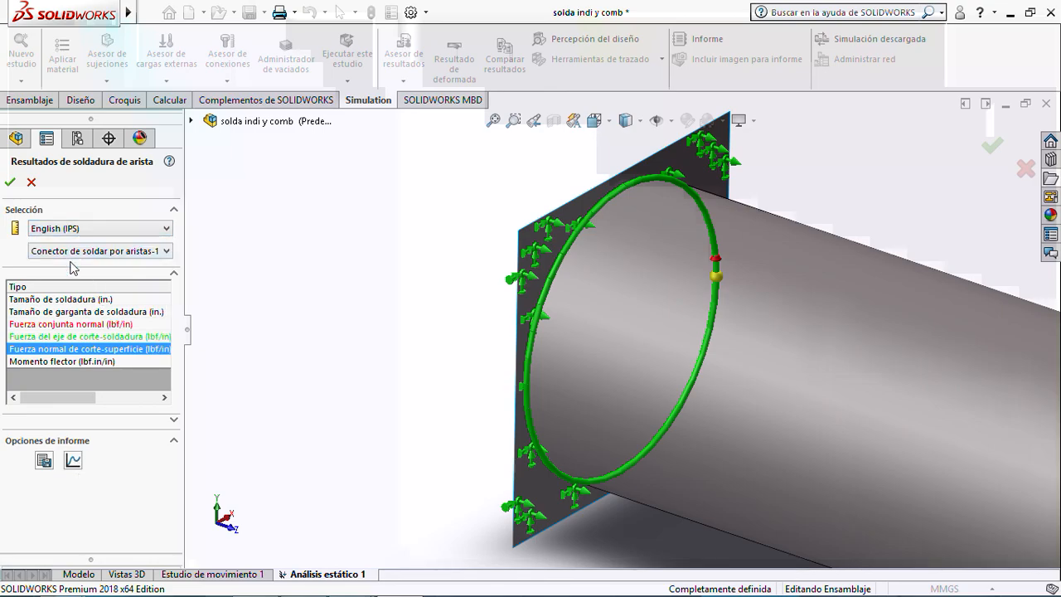
{"action": "left_click", "coordinate": [73, 460]}
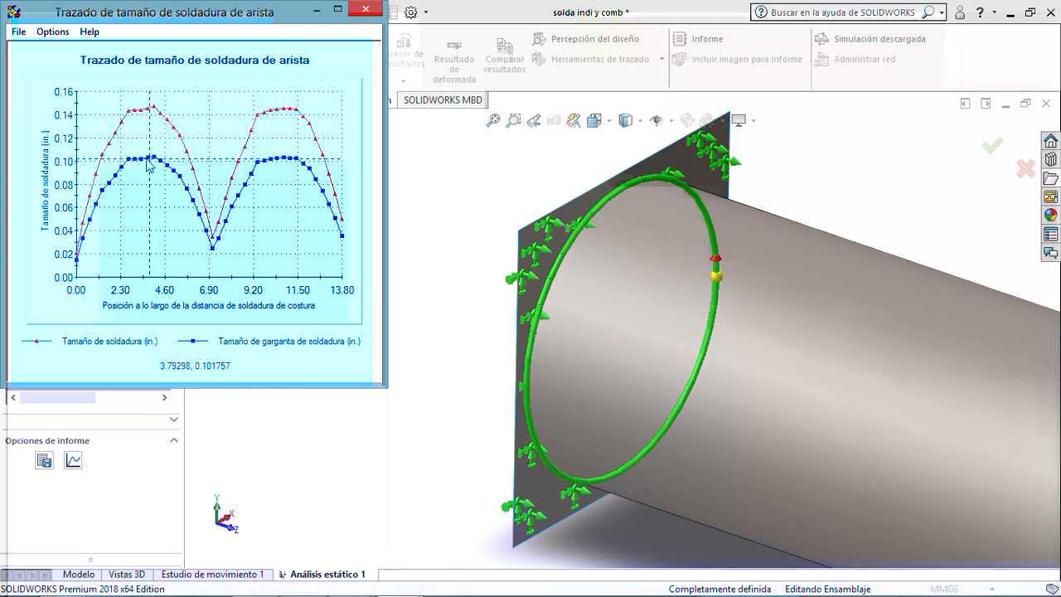
Switch to the Word document on weld design and review the worked solution's throat and leg size calculations.
{"action": "mouse_move", "coordinate": [348, 583]}
{"action": "left_click", "coordinate": [292, 492]}
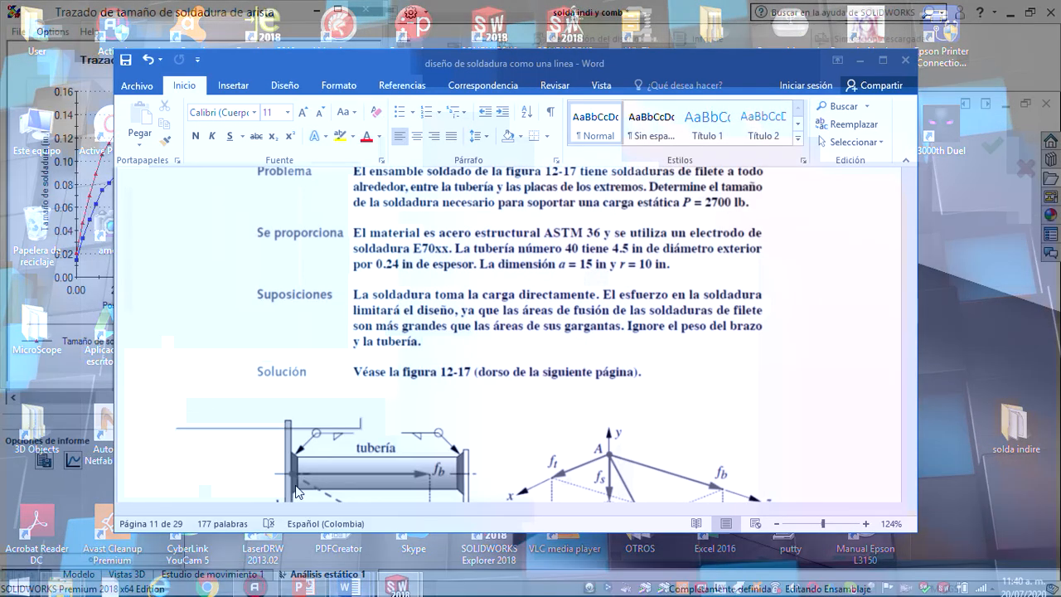
{"action": "scroll", "coordinate": [478, 365], "scroll_direction": "down", "scroll_amount": 1}
{"action": "scroll", "coordinate": [478, 365], "scroll_direction": "down", "scroll_amount": 15}
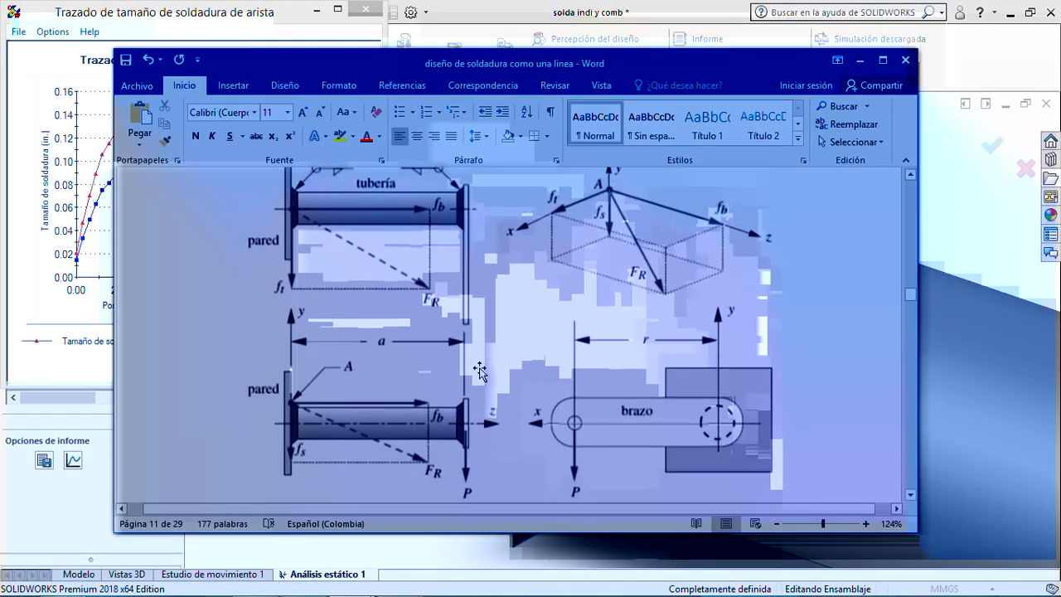
{"action": "scroll", "coordinate": [479, 373], "scroll_direction": "down", "scroll_amount": 9}
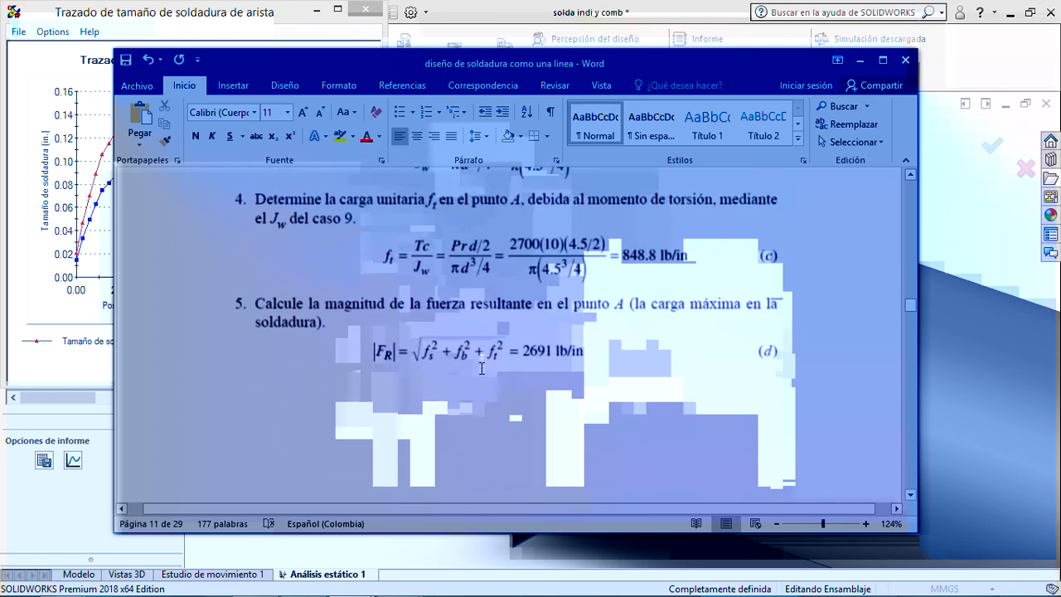
{"action": "scroll", "coordinate": [481, 367], "scroll_direction": "down", "scroll_amount": 6}
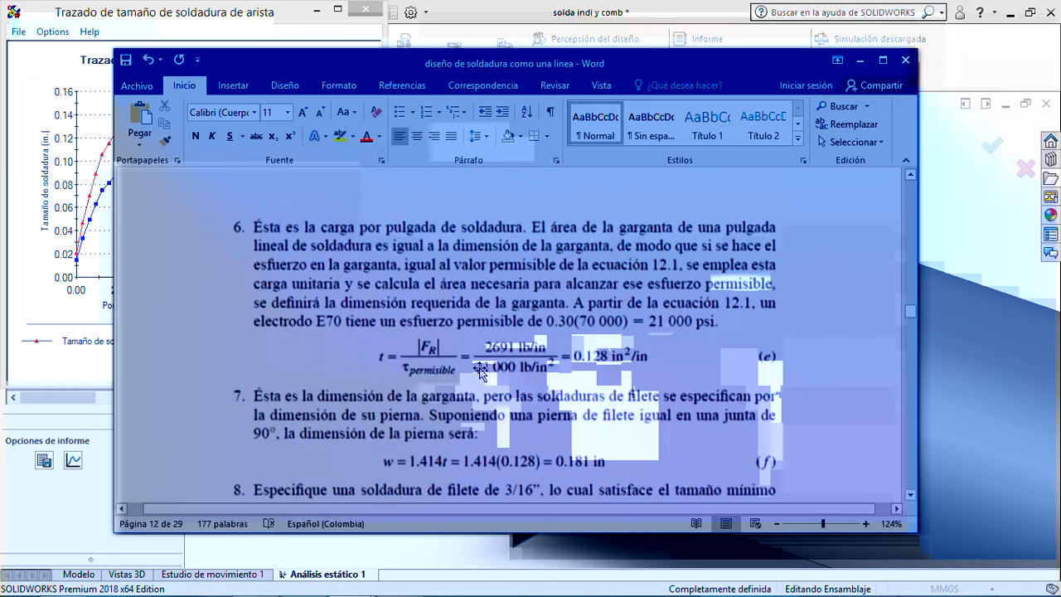
{"action": "scroll", "coordinate": [480, 367], "scroll_direction": "up", "scroll_amount": 1}
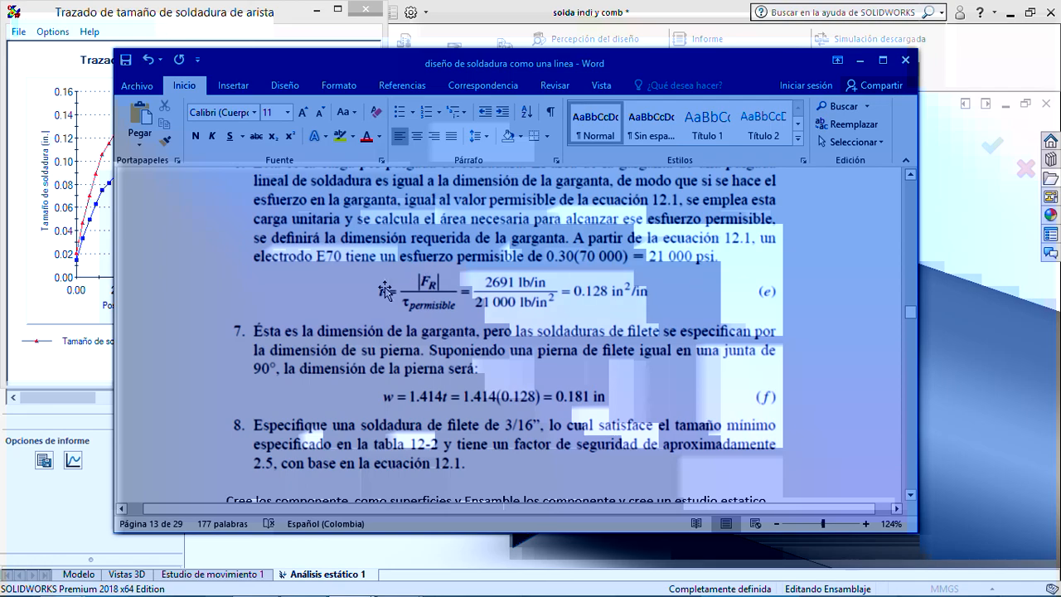
{"action": "scroll", "coordinate": [385, 290], "scroll_direction": "down", "scroll_amount": 3}
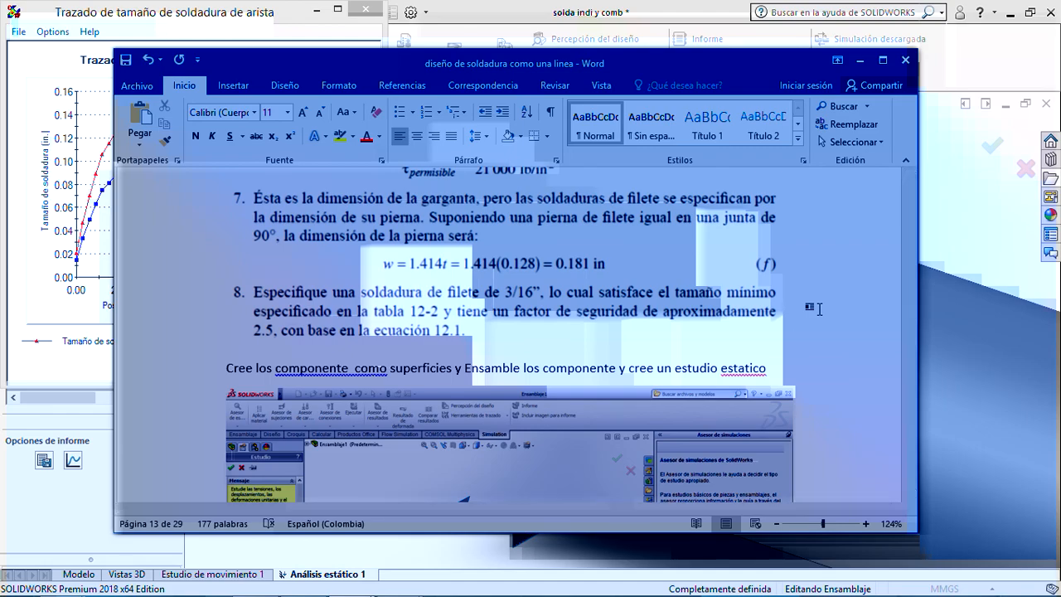
Add a line reading "Error =" below solution step 8, arranging the document window to compare with the weld size graph.
{"action": "key", "text": "Return"}
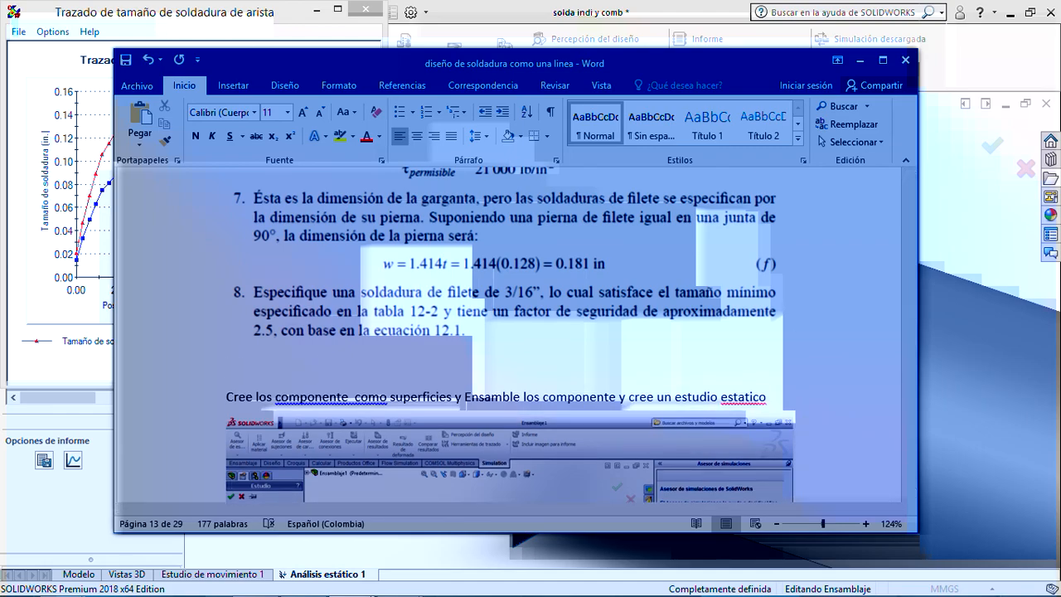
{"action": "scroll", "coordinate": [763, 333], "scroll_direction": "up", "scroll_amount": 3}
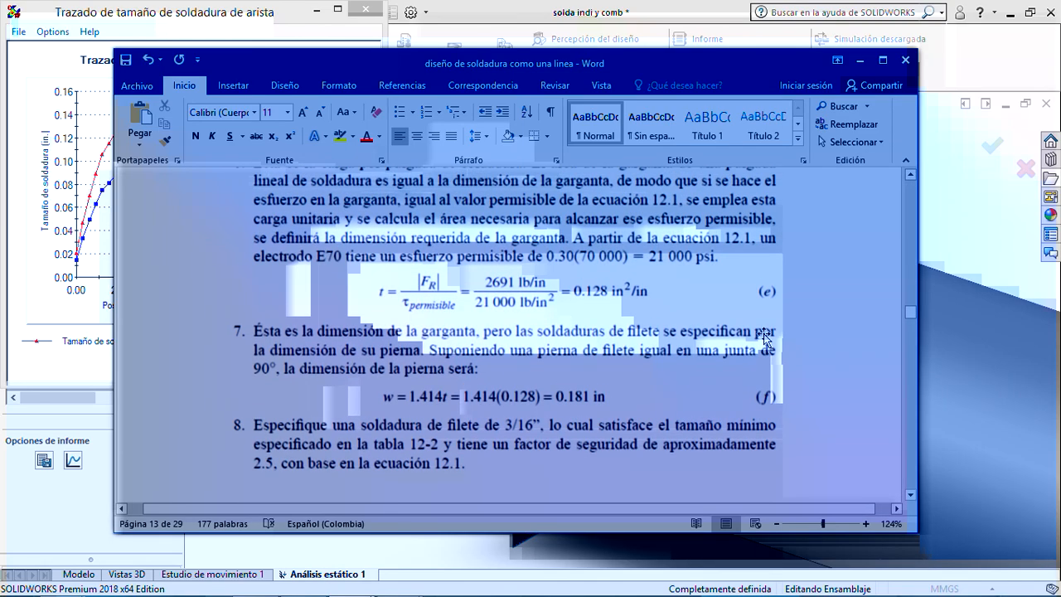
{"action": "scroll", "coordinate": [764, 334], "scroll_direction": "down", "scroll_amount": 1}
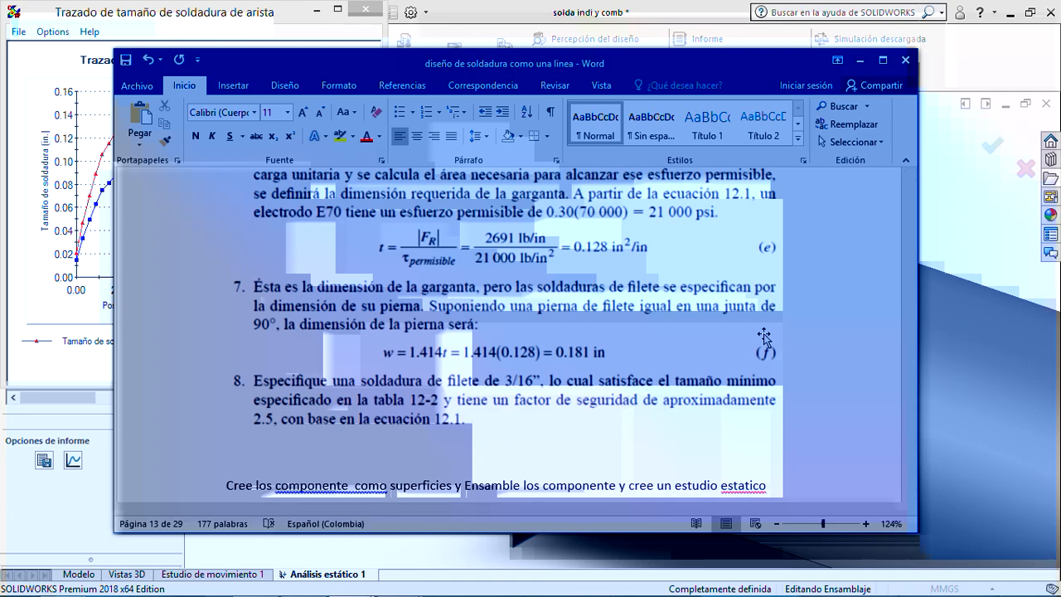
{"action": "type", "text": "error"}
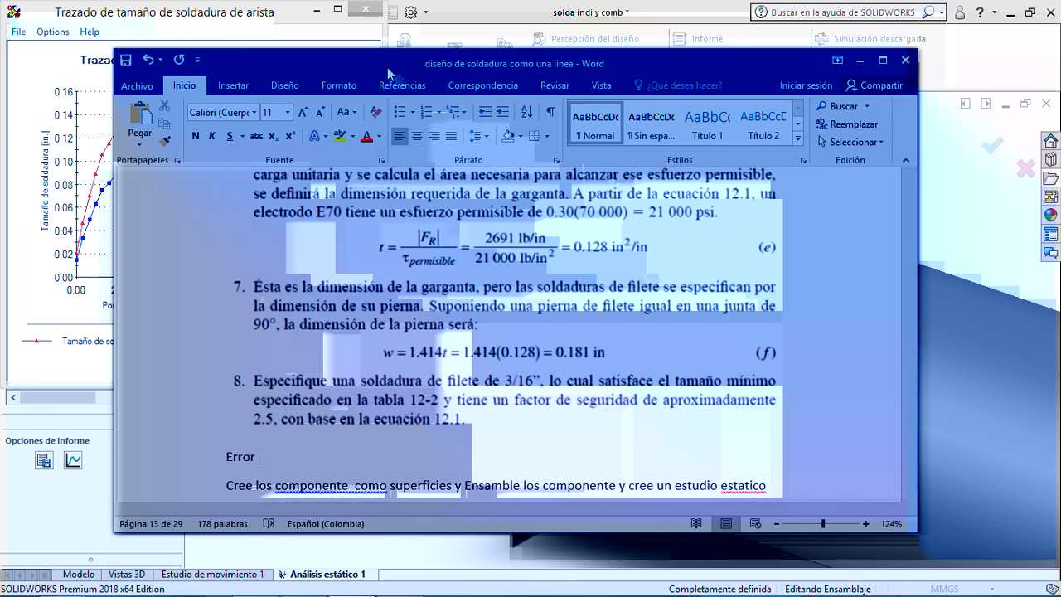
{"action": "left_click_drag", "start_coordinate": [387, 73], "coordinate": [612, 122]}
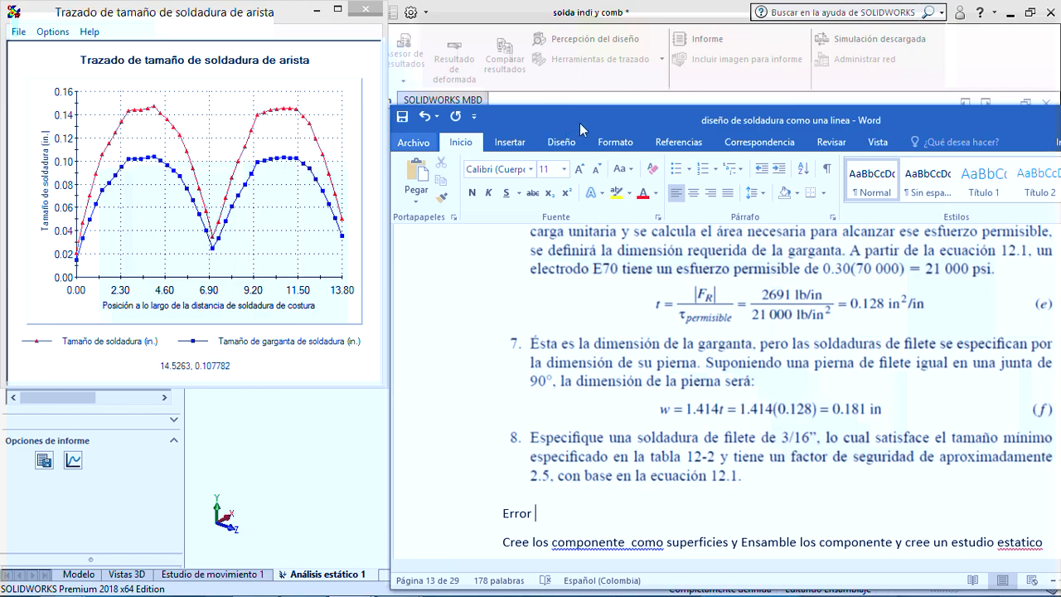
{"action": "left_click_drag", "start_coordinate": [629, 121], "coordinate": [408, 46]}
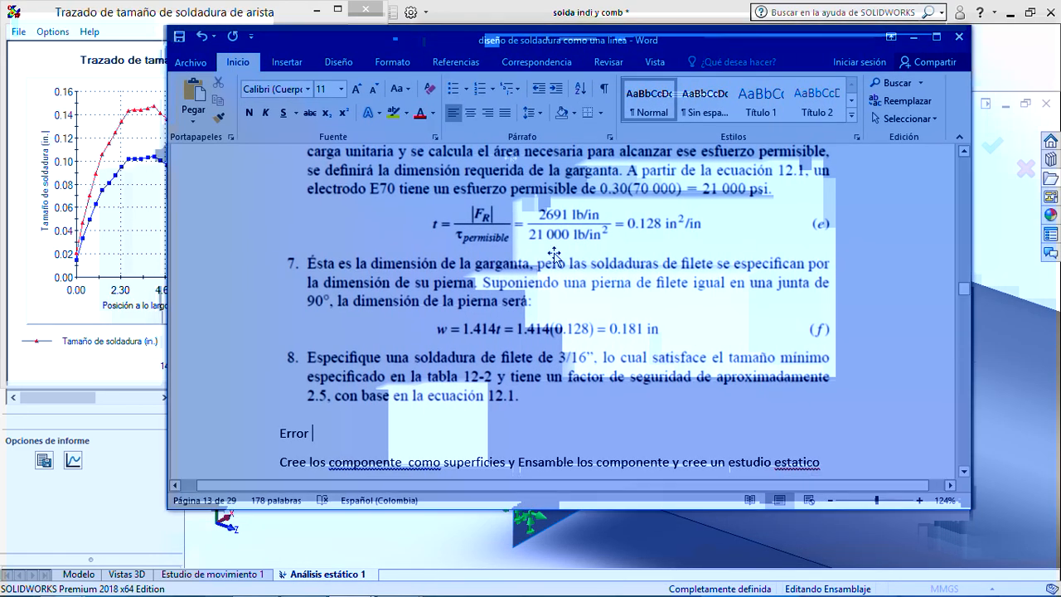
{"action": "type", "text": "="}
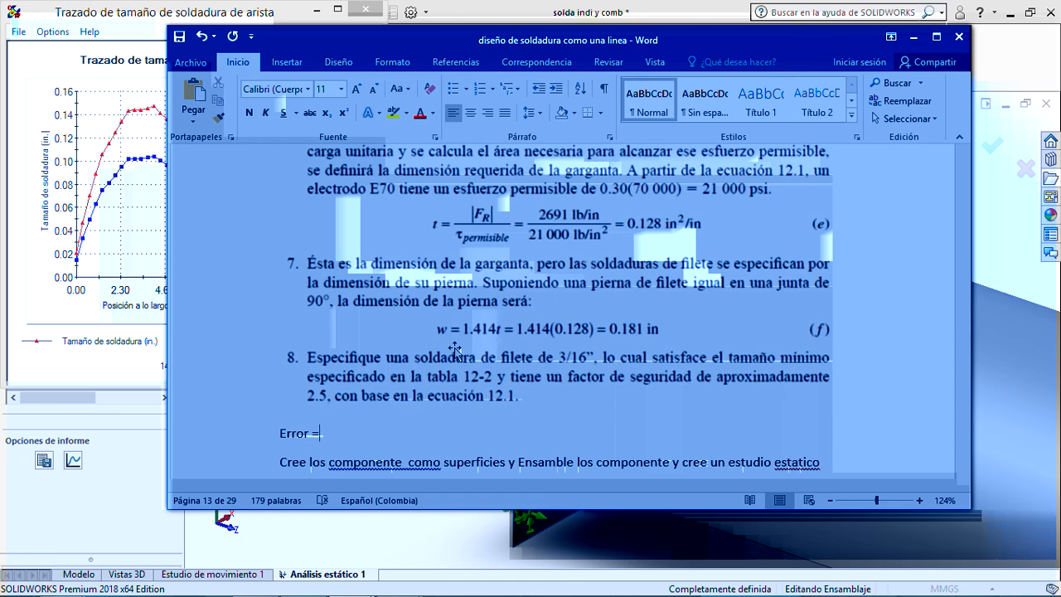
Uncover the weld size graph for comparison and enter the throat size difference 0.128-0.1 after "Error =".
{"action": "left_click_drag", "start_coordinate": [387, 39], "coordinate": [639, 98]}
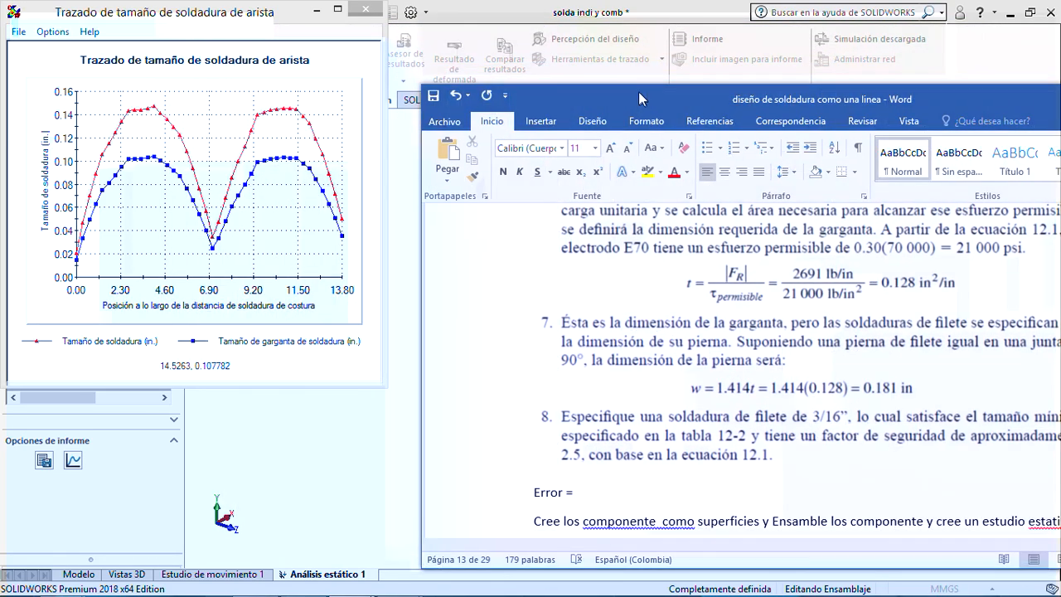
{"action": "left_click_drag", "start_coordinate": [638, 92], "coordinate": [489, 50]}
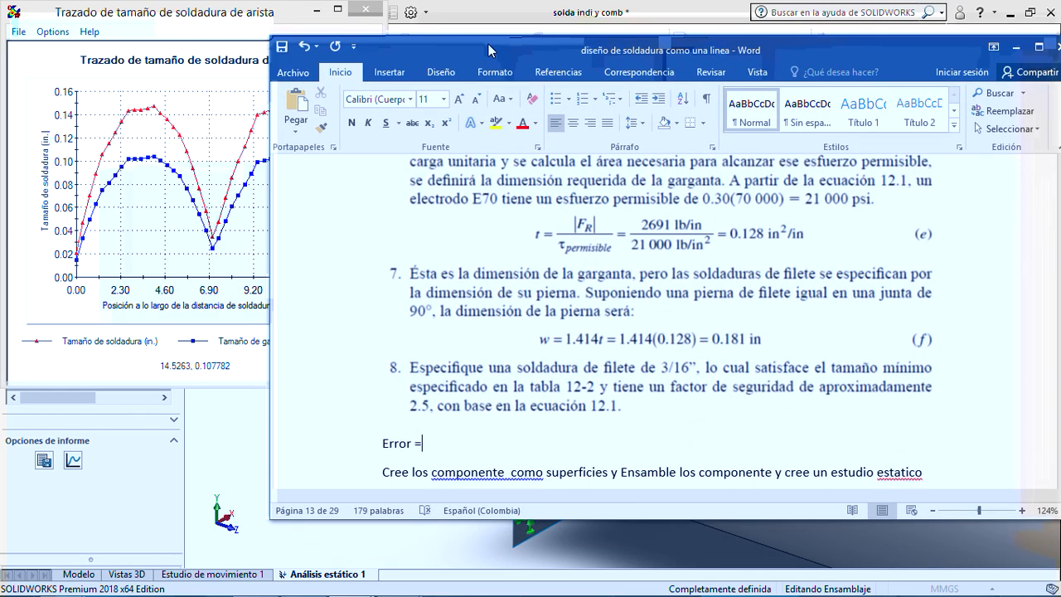
{"action": "type", "text": "0.12"}
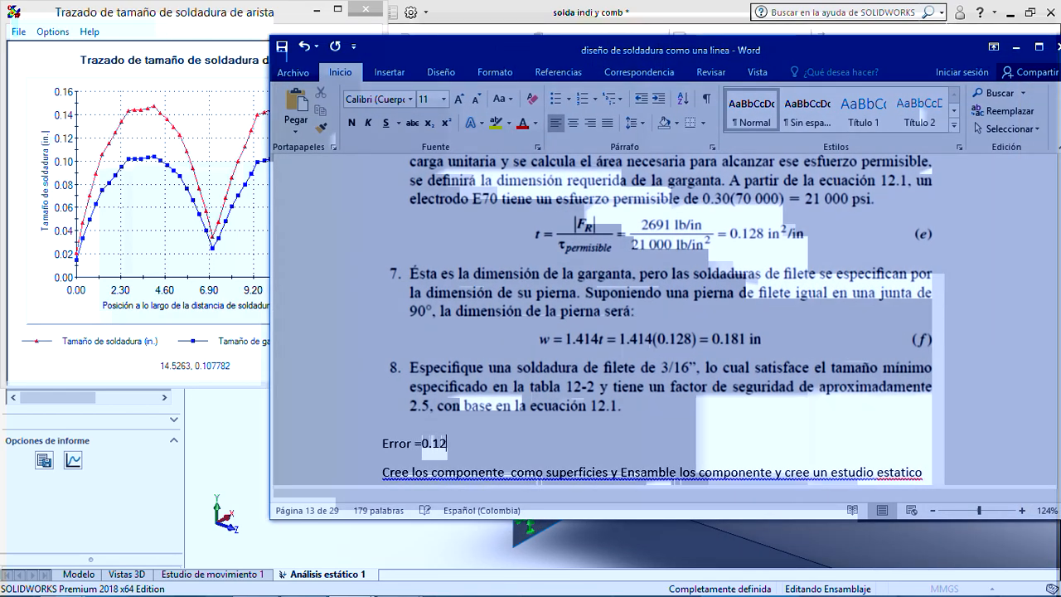
{"action": "type", "text": "8-"}
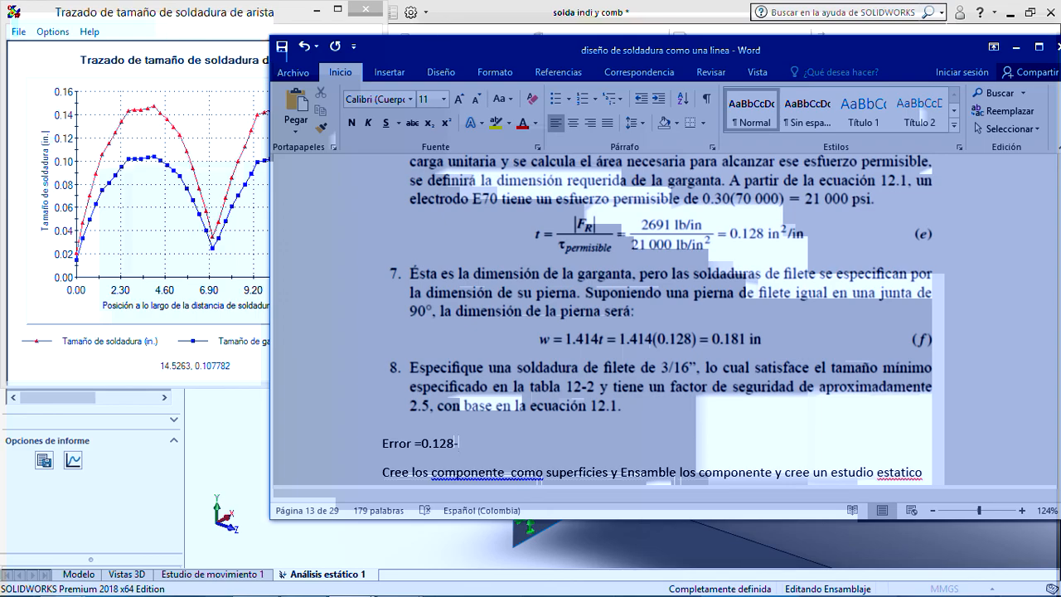
{"action": "type", "text": "0.1"}
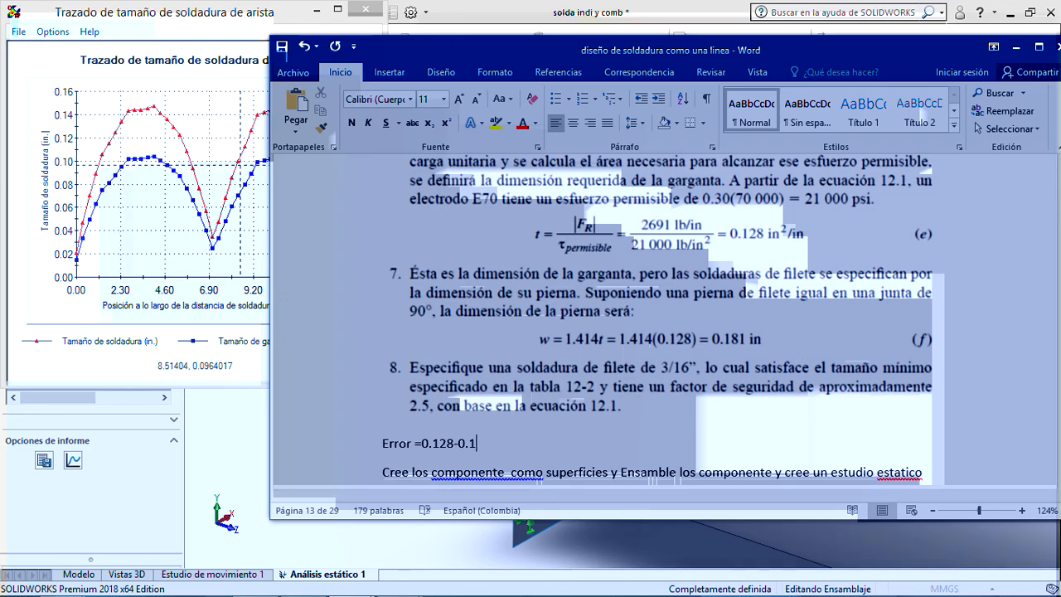
Enclose the difference 0.128-0.1 in parentheses and divide it by 0.128.
{"action": "key", "text": "Left"}
{"action": "key", "text": "Left"}
{"action": "key", "text": "Left"}
{"action": "key", "text": "Left"}
{"action": "key", "text": "Left"}
{"action": "key", "text": "Left"}
{"action": "key", "text": "Left"}
{"action": "key", "text": "Left"}
{"action": "key", "text": "Left"}
{"action": "type", "text": "("}
{"action": "key", "text": "Right"}
{"action": "key", "text": "Right"}
{"action": "key", "text": "Right"}
{"action": "key", "text": "Right"}
{"action": "key", "text": "Right"}
{"action": "key", "text": "Right"}
{"action": "key", "text": "Right"}
{"action": "key", "text": "Right"}
{"action": "key", "text": "Right"}
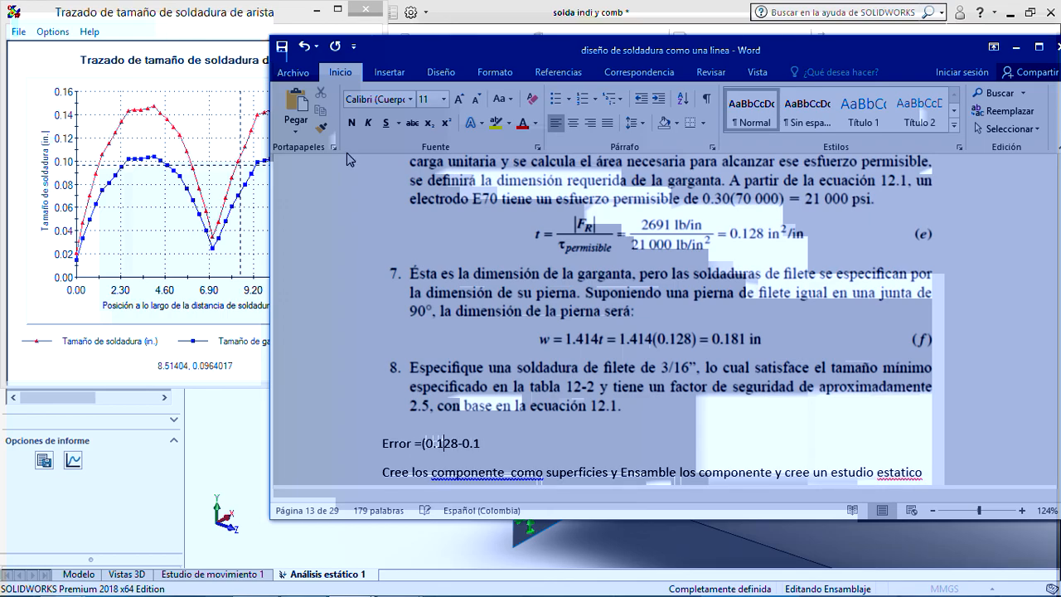
{"action": "type", "text": ")"}
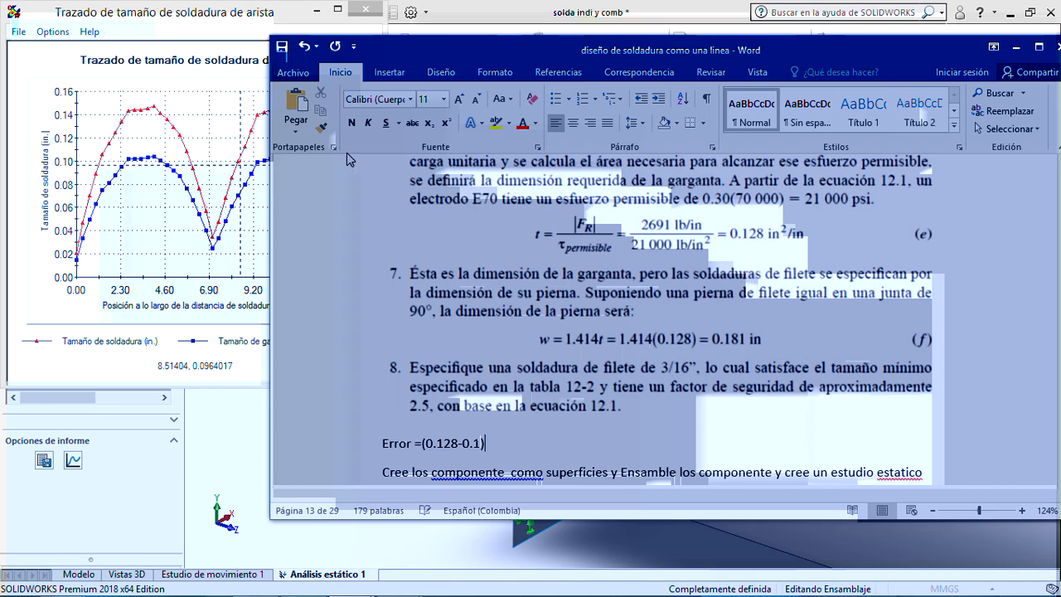
{"action": "type", "text": "/0.128"}
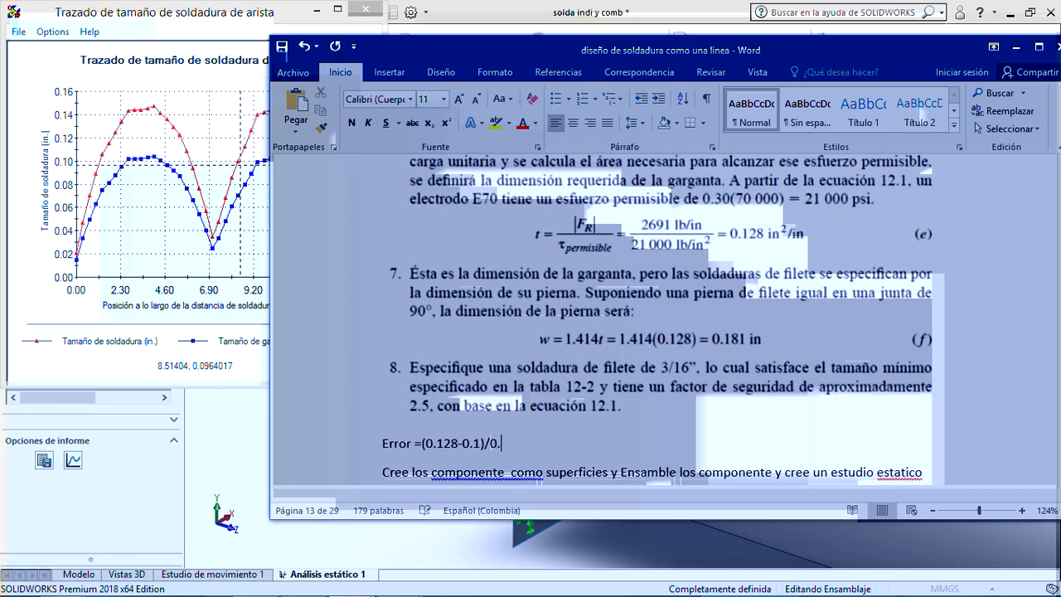
Enclose the whole quotient in outer parentheses and complete the error formula with "x100=21.875%".
{"action": "key", "text": "Left"}
{"action": "key", "text": "Left"}
{"action": "key", "text": "Left"}
{"action": "key", "text": "Left"}
{"action": "key", "text": "Left"}
{"action": "key", "text": "Left"}
{"action": "key", "text": "Left"}
{"action": "key", "text": "Left"}
{"action": "key", "text": "Left"}
{"action": "key", "text": "Left"}
{"action": "key", "text": "Left"}
{"action": "key", "text": "Left"}
{"action": "key", "text": "Left"}
{"action": "key", "text": "Left"}
{"action": "key", "text": "Left"}
{"action": "key", "text": "Left"}
{"action": "key", "text": "Left"}
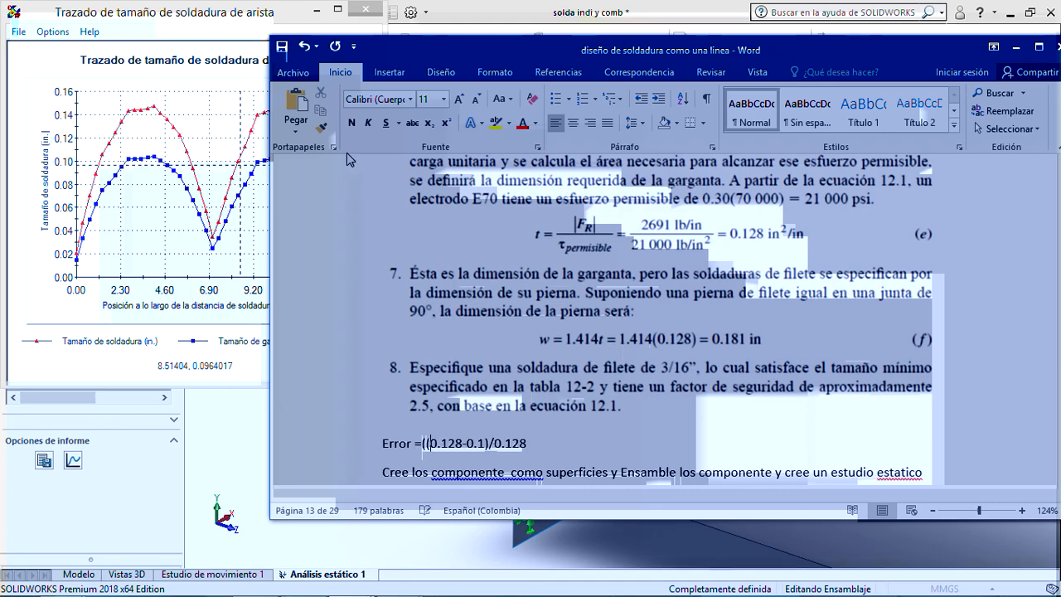
{"action": "type", "text": "("}
{"action": "key", "text": "End"}
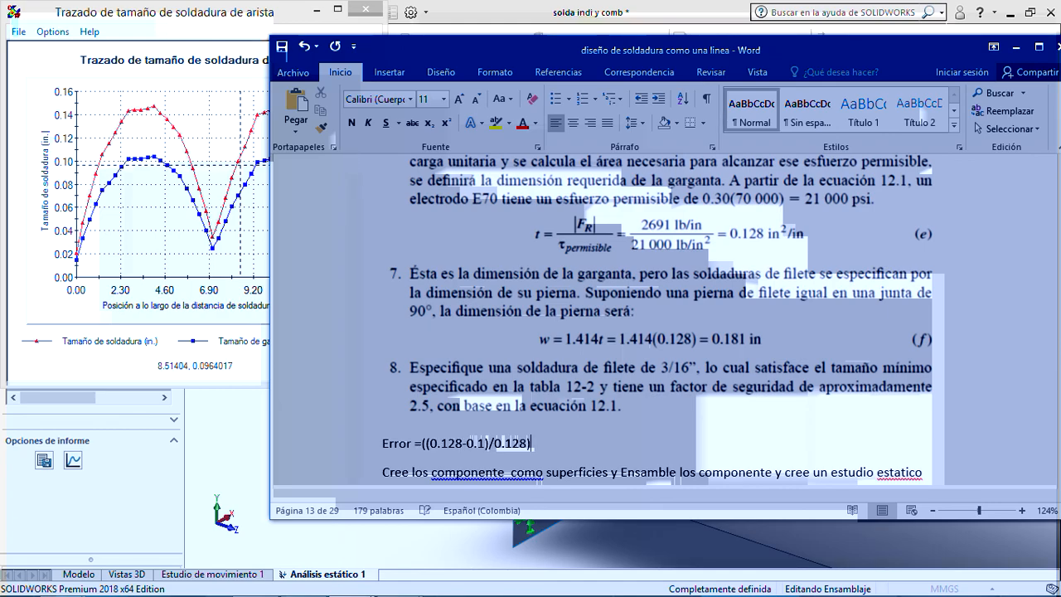
{"action": "type", "text": ")"}
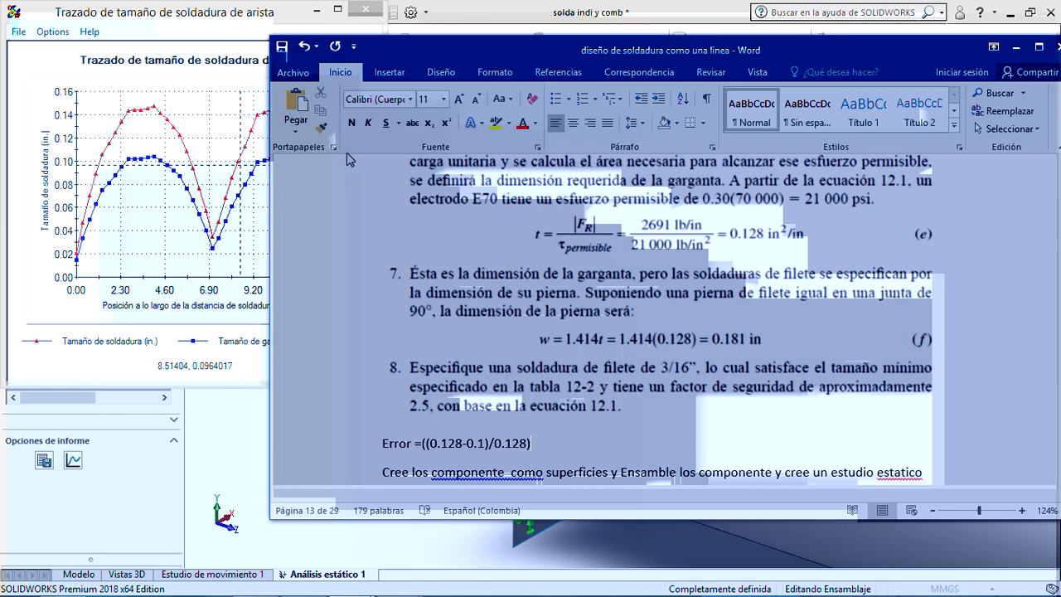
{"action": "type", "text": "x100="}
{"action": "type", "text": "21.875"}
{"action": "type", "text": "%"}
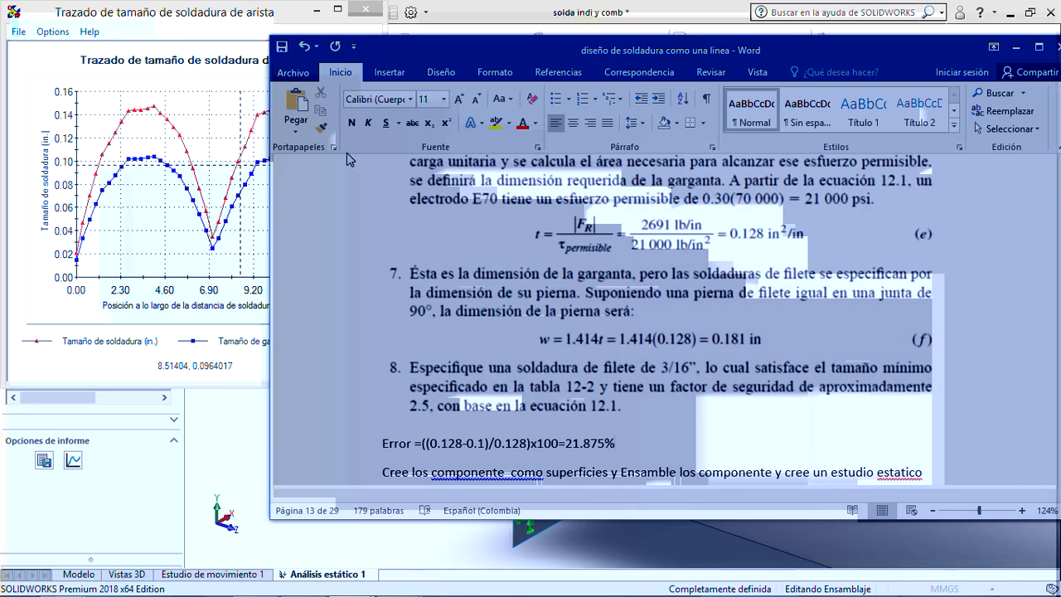
Start a new line below the error formula under solution step 8.
{"action": "key", "text": "ctrl+v"}
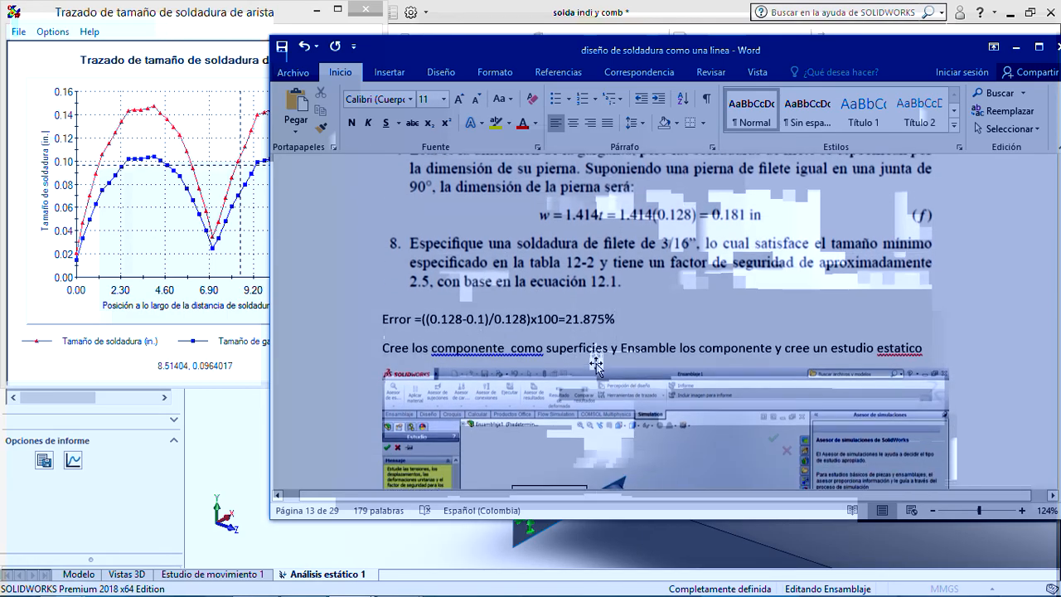
{"action": "scroll", "coordinate": [596, 366], "scroll_direction": "up", "scroll_amount": 2}
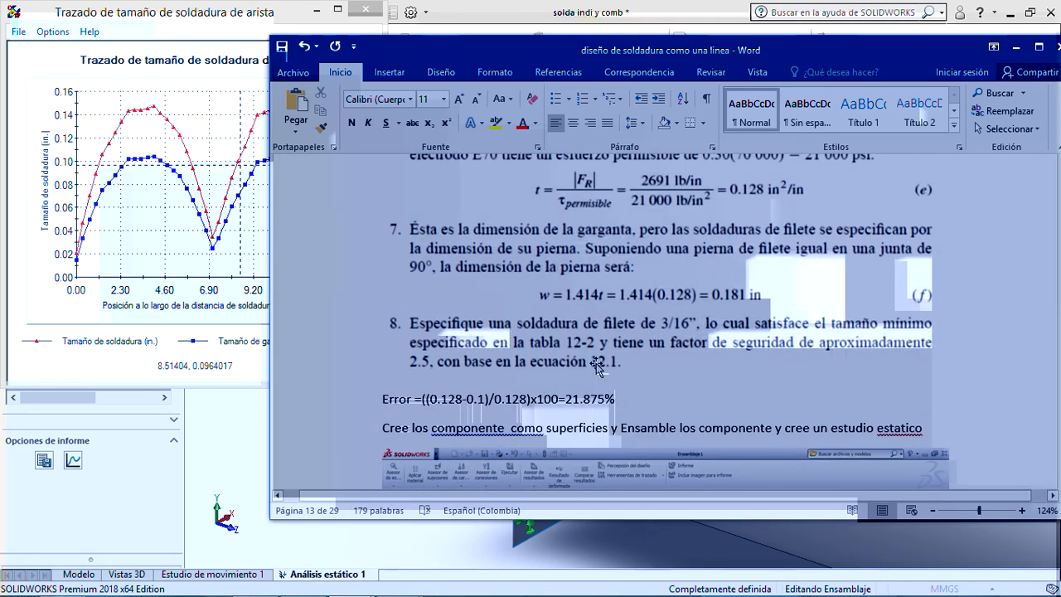
{"action": "scroll", "coordinate": [622, 366], "scroll_direction": "down", "scroll_amount": 1}
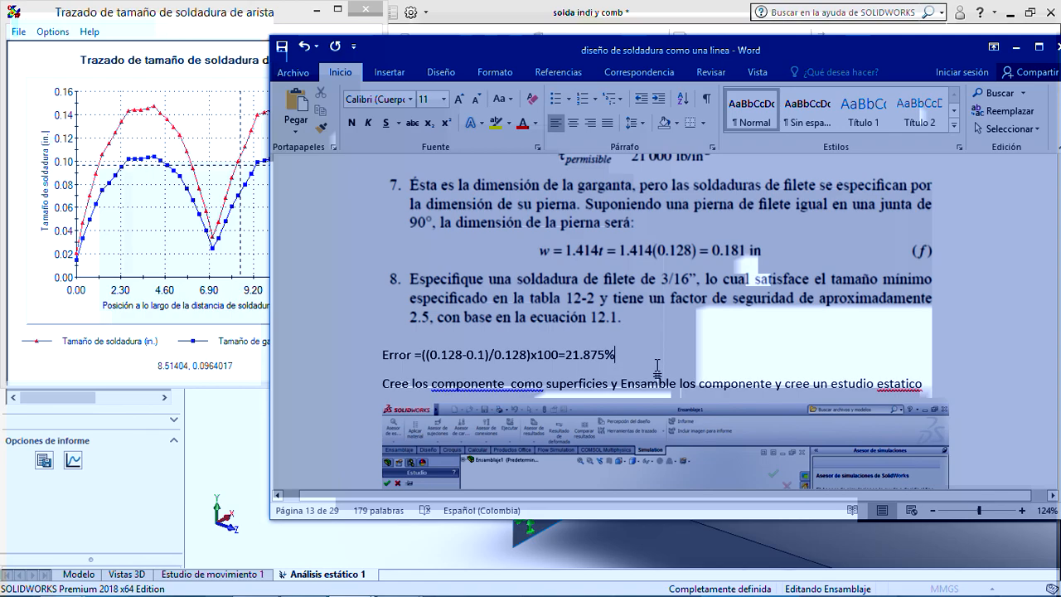
{"action": "key", "text": "Return"}
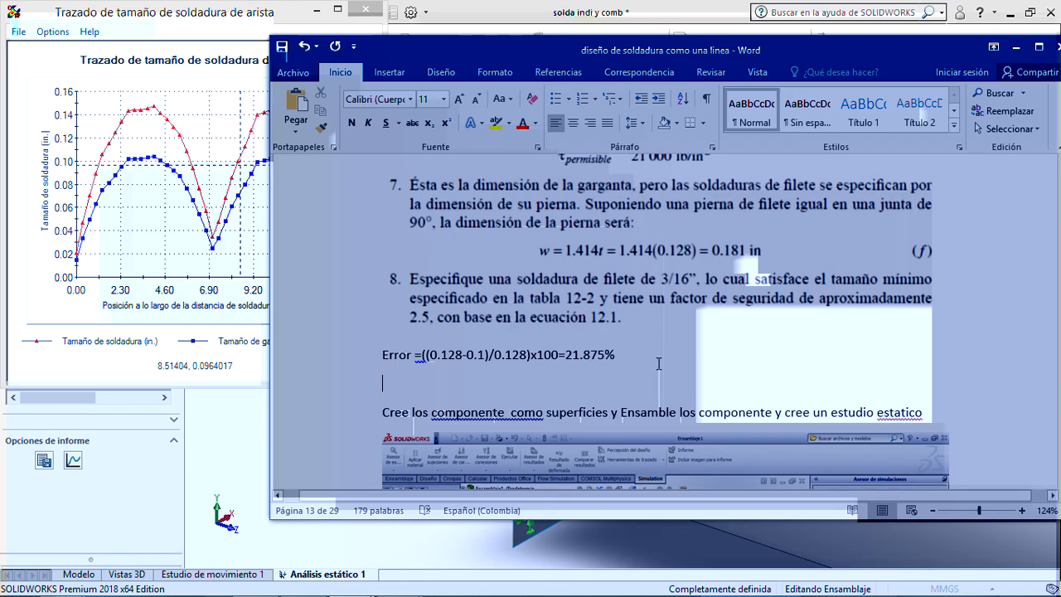
{"action": "scroll", "coordinate": [659, 364], "scroll_direction": "up", "scroll_amount": 1}
{"action": "scroll", "coordinate": [658, 365], "scroll_direction": "up", "scroll_amount": 3}
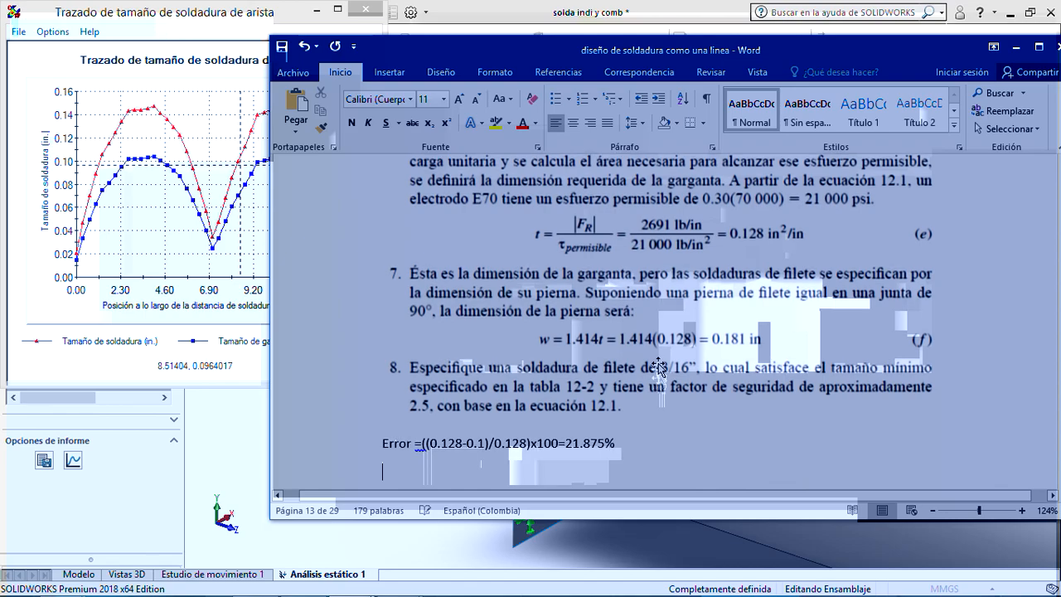
{"action": "scroll", "coordinate": [659, 365], "scroll_direction": "down", "scroll_amount": 5}
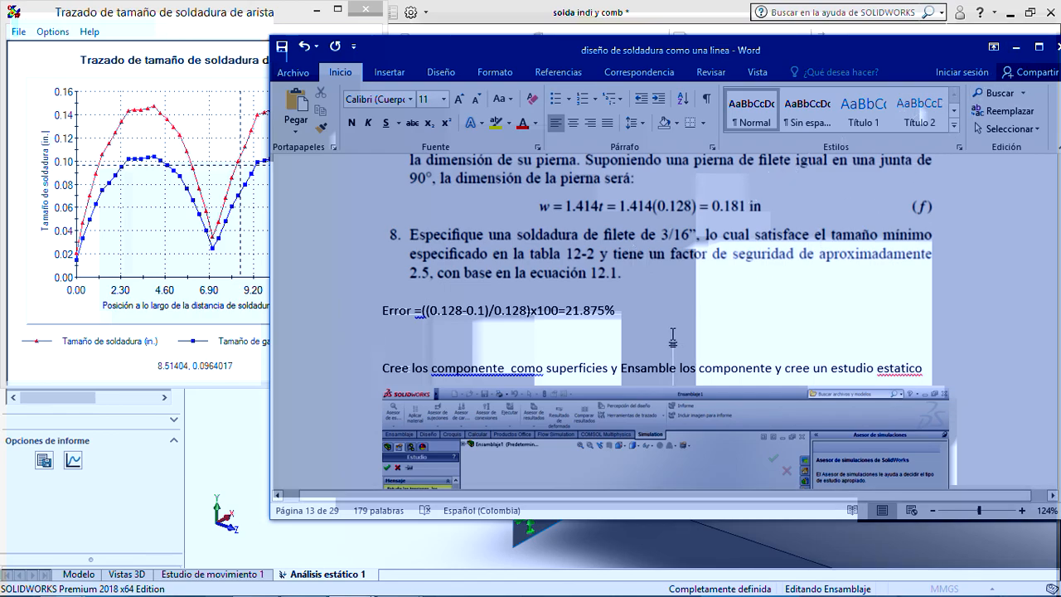
{"action": "scroll", "coordinate": [673, 335], "scroll_direction": "up", "scroll_amount": 2}
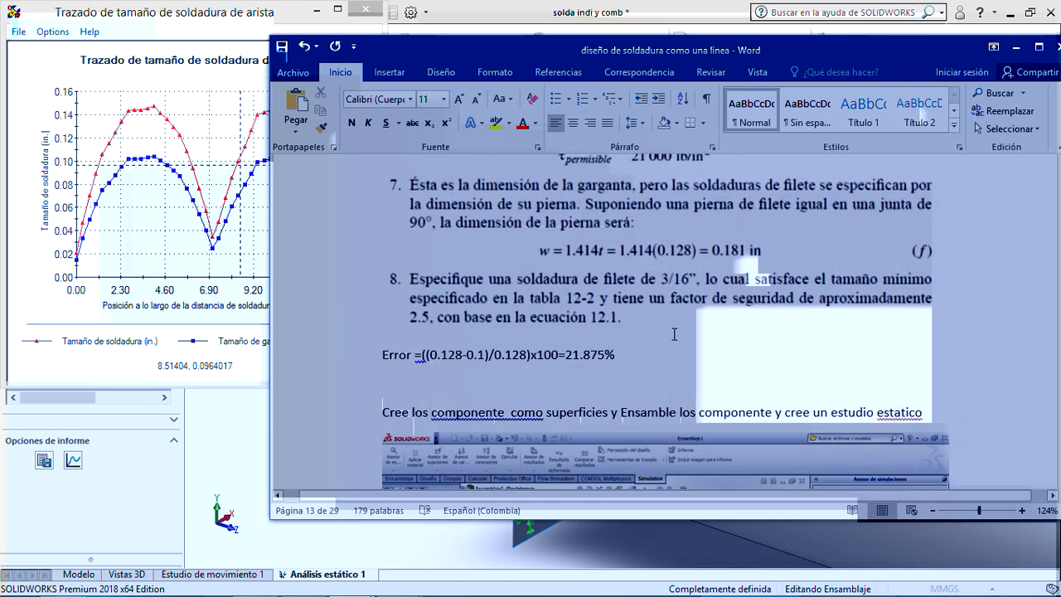
Switch to the "clase 3 soldadura 2" presentation in PowerPoint and examine the electrode tensile and yield strengths in Tabla 9-3.
{"action": "mouse_move", "coordinate": [407, 587]}
{"action": "left_click", "coordinate": [290, 587]}
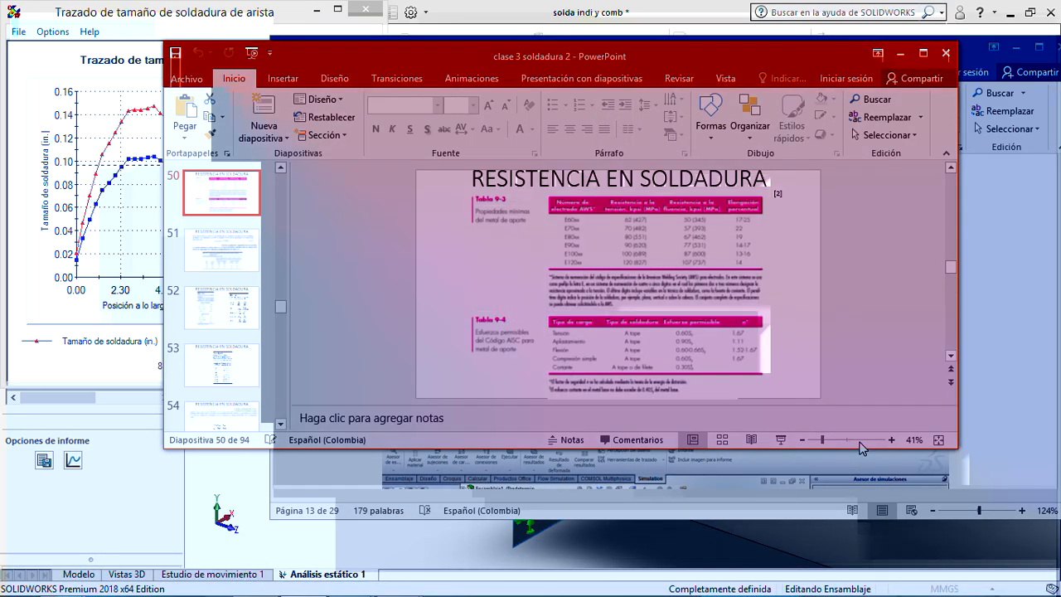
{"action": "left_click", "coordinate": [846, 441]}
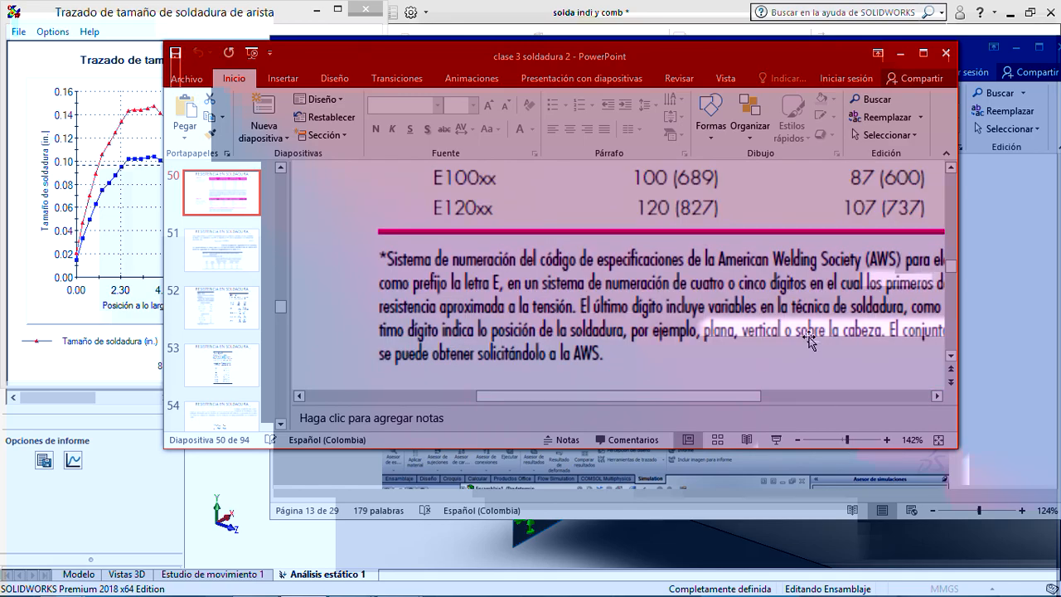
{"action": "scroll", "coordinate": [808, 340], "scroll_direction": "up", "scroll_amount": 3}
{"action": "scroll", "coordinate": [746, 315], "scroll_direction": "up", "scroll_amount": 2}
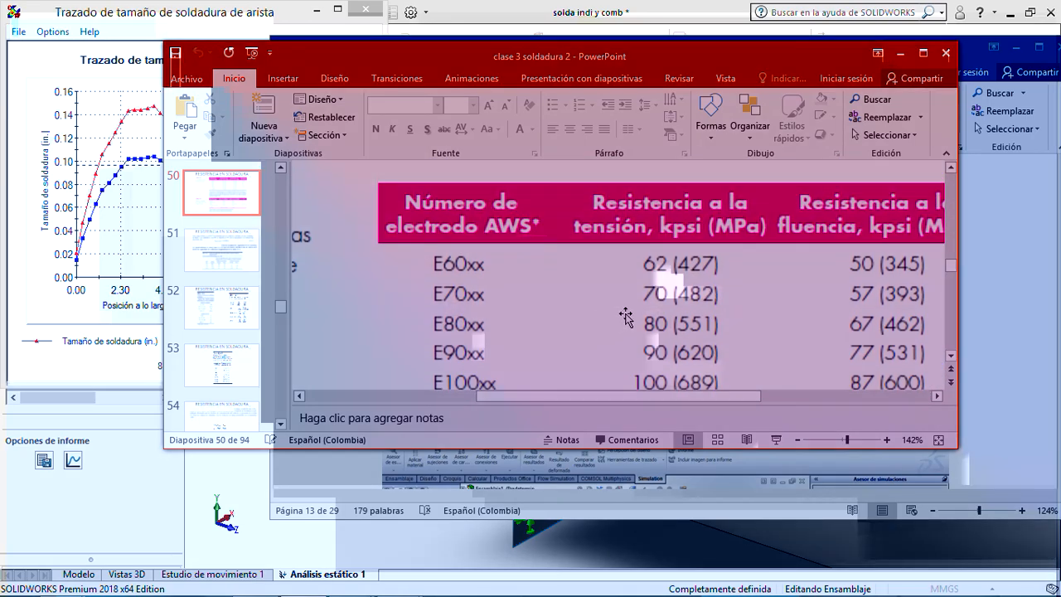
{"action": "left_click_drag", "start_coordinate": [642, 397], "coordinate": [737, 396]}
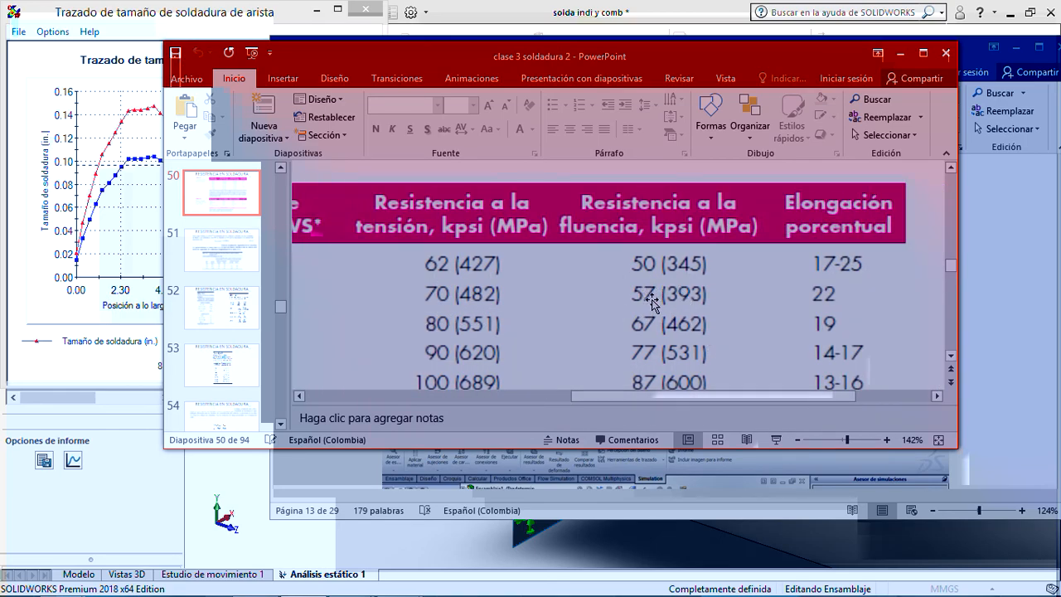
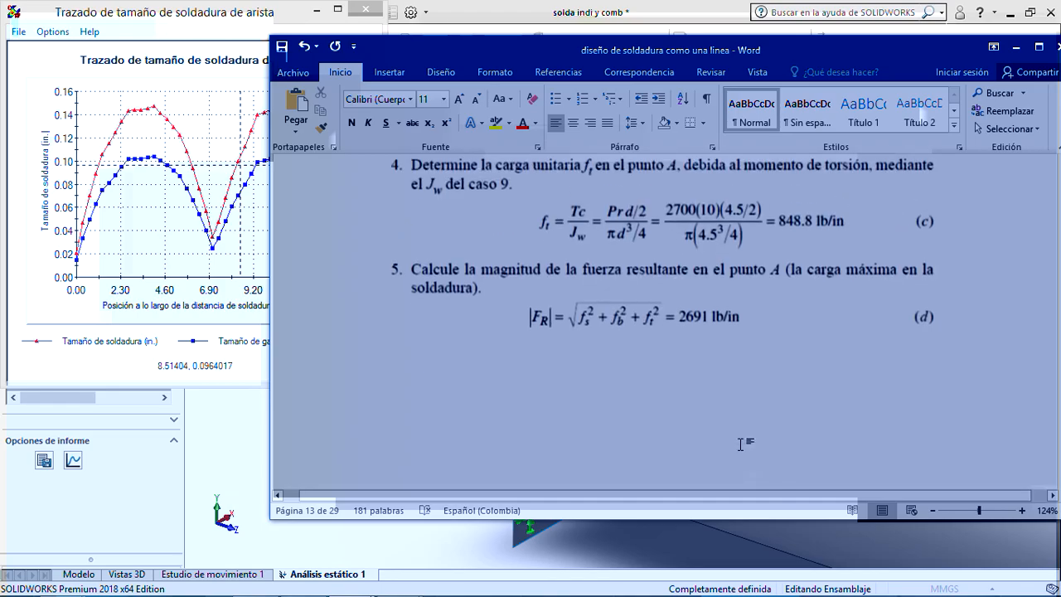
In the Word document, enter "2691/32.889kpsi=" after "t=", following the throat size equation in solution step 6.
{"action": "scroll", "coordinate": [741, 444], "scroll_direction": "down", "scroll_amount": 10}
{"action": "scroll", "coordinate": [742, 427], "scroll_direction": "down", "scroll_amount": 1}
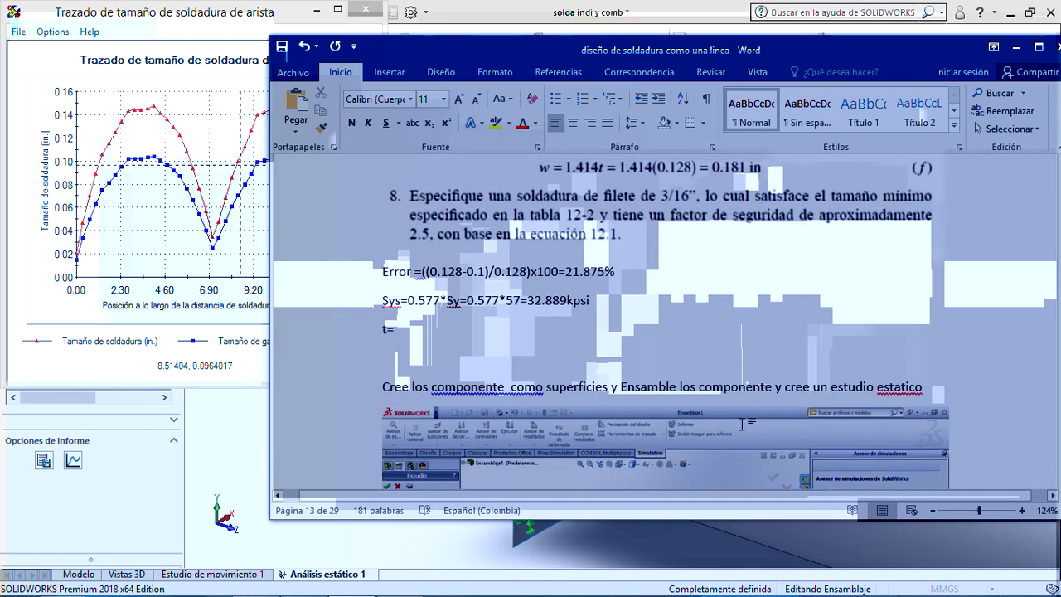
{"action": "scroll", "coordinate": [743, 428], "scroll_direction": "up", "scroll_amount": 2}
{"action": "type", "text": "2691/"}
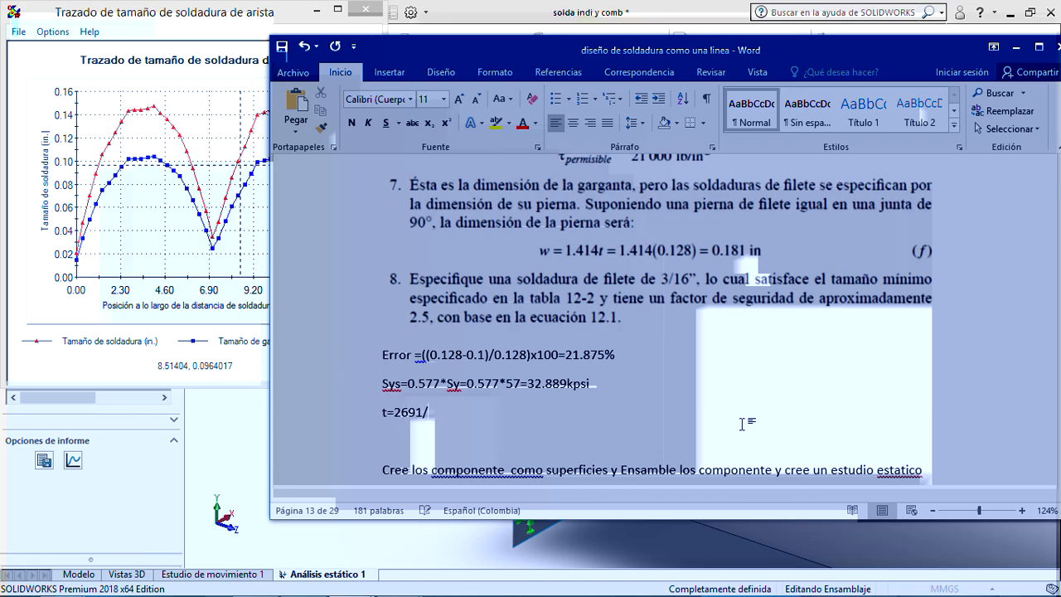
{"action": "scroll", "coordinate": [742, 423], "scroll_direction": "up", "scroll_amount": 7}
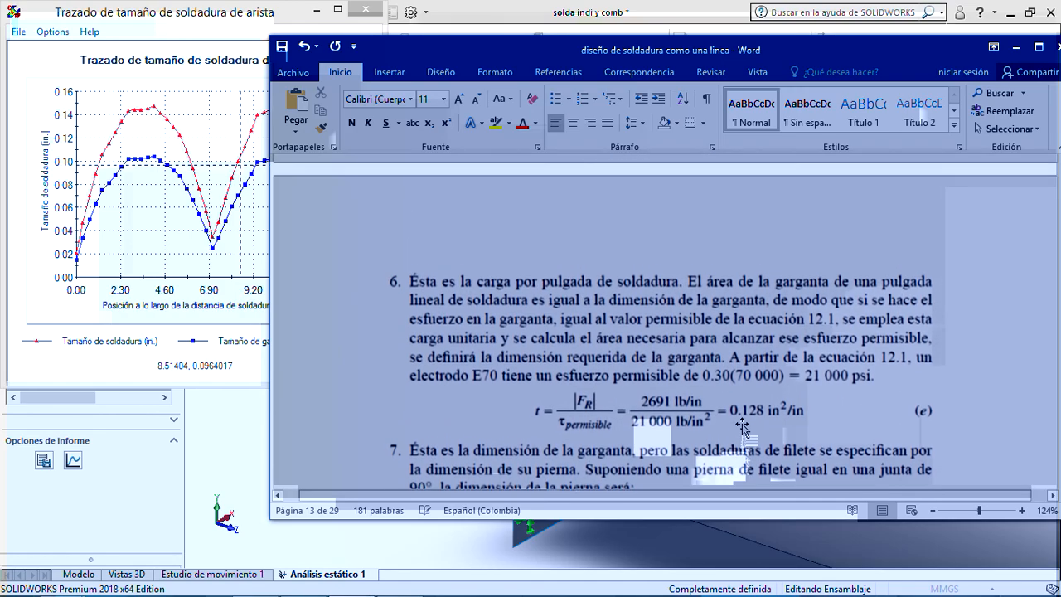
{"action": "scroll", "coordinate": [740, 410], "scroll_direction": "down", "scroll_amount": 5}
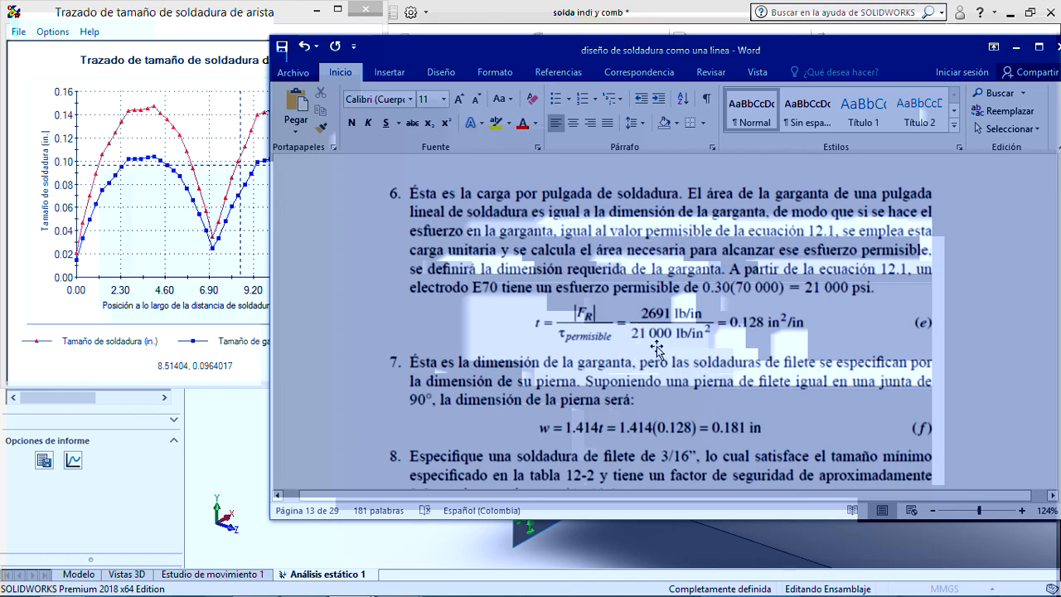
{"action": "scroll", "coordinate": [655, 342], "scroll_direction": "down", "scroll_amount": 5}
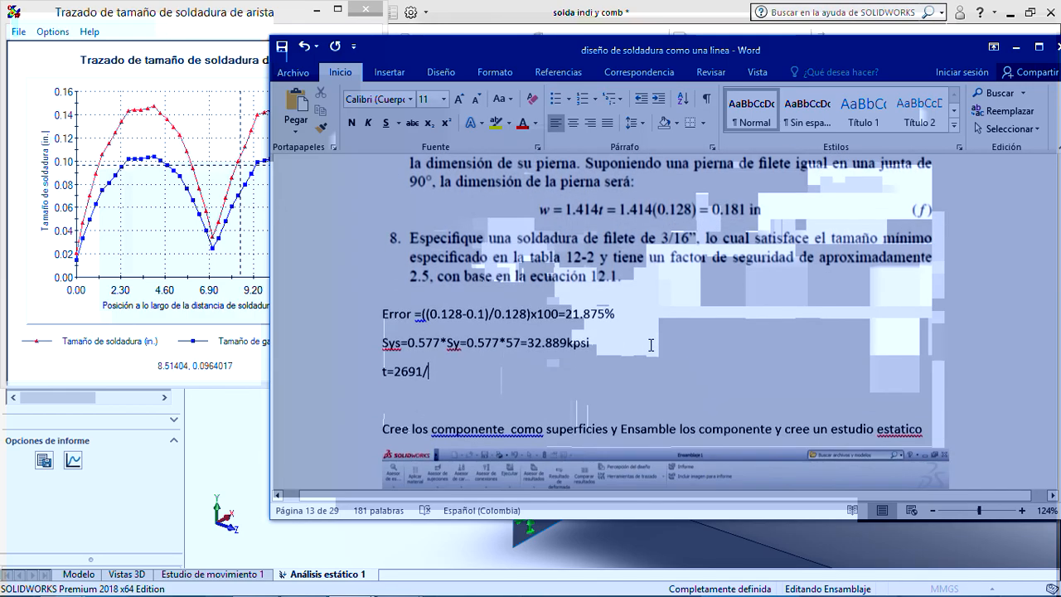
{"action": "type", "text": "32.889"}
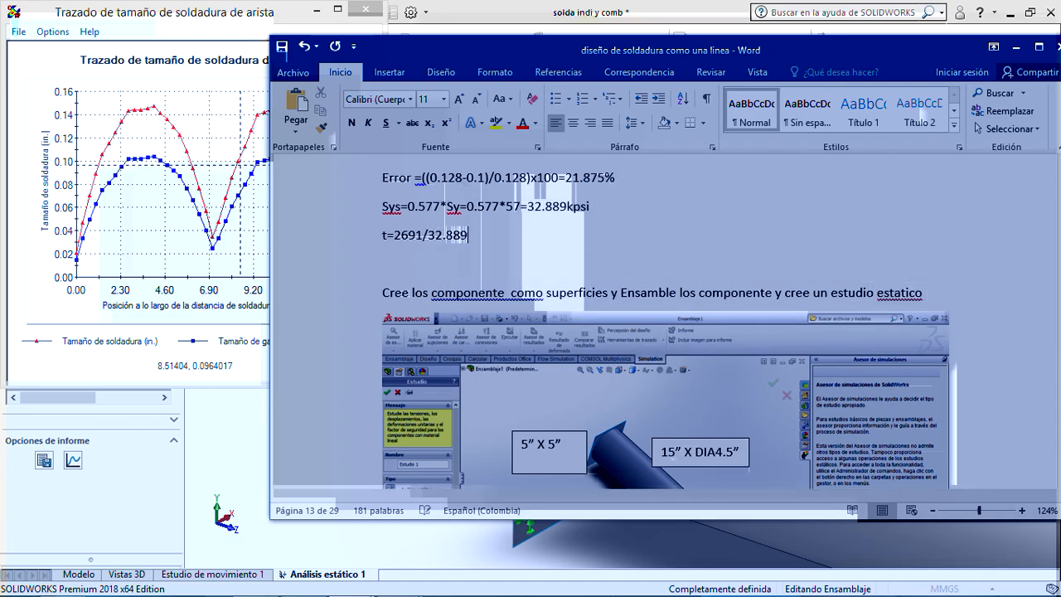
{"action": "type", "text": "kpsi"}
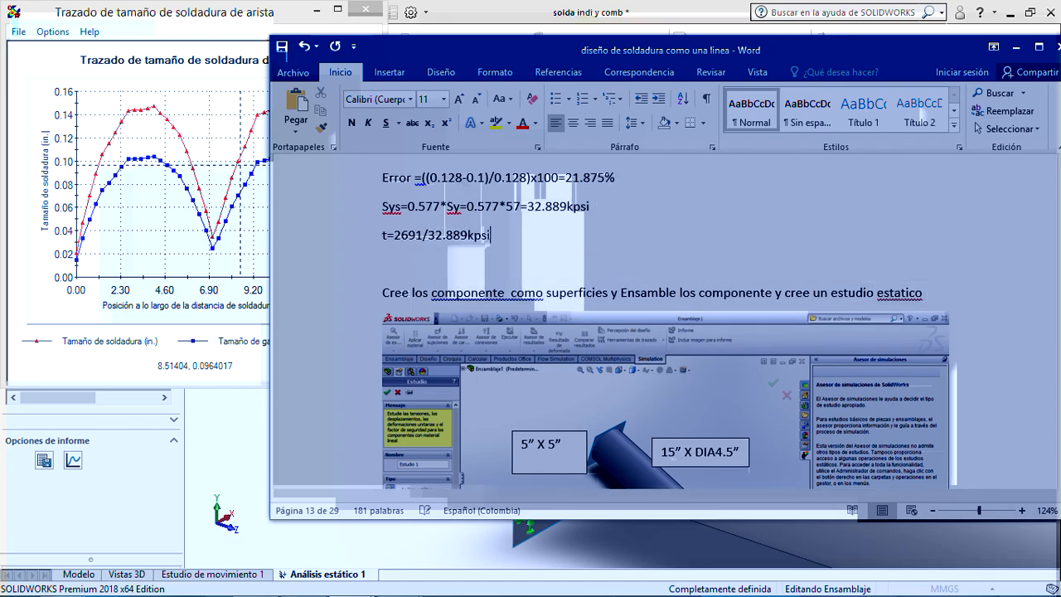
{"action": "type", "text": "="}
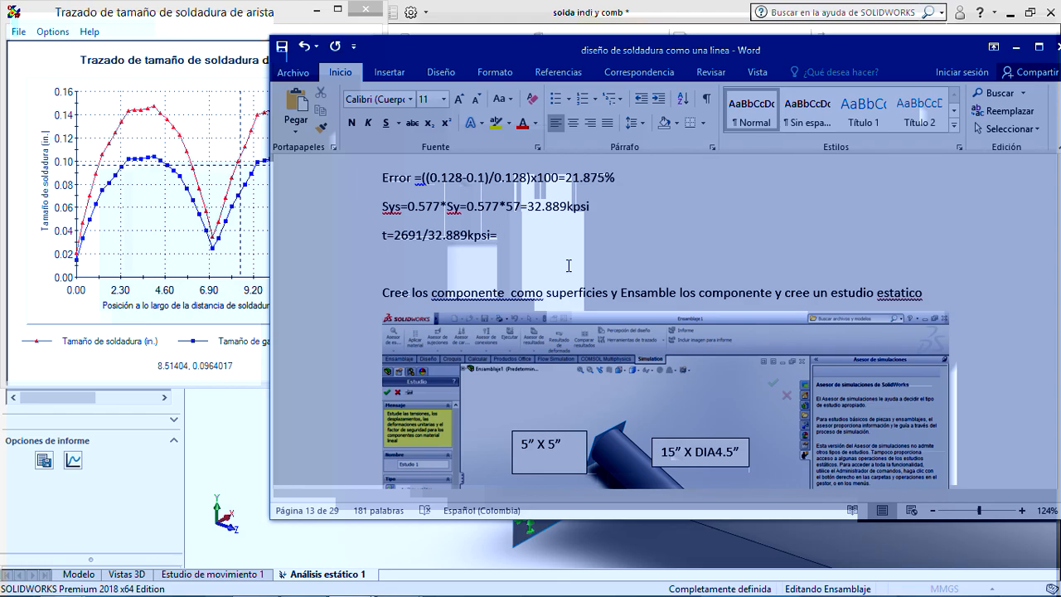
Convert the divisor in the new t formula to 32889psi, matching the units of equation (e).
{"action": "scroll", "coordinate": [663, 290], "scroll_direction": "up", "scroll_amount": 5}
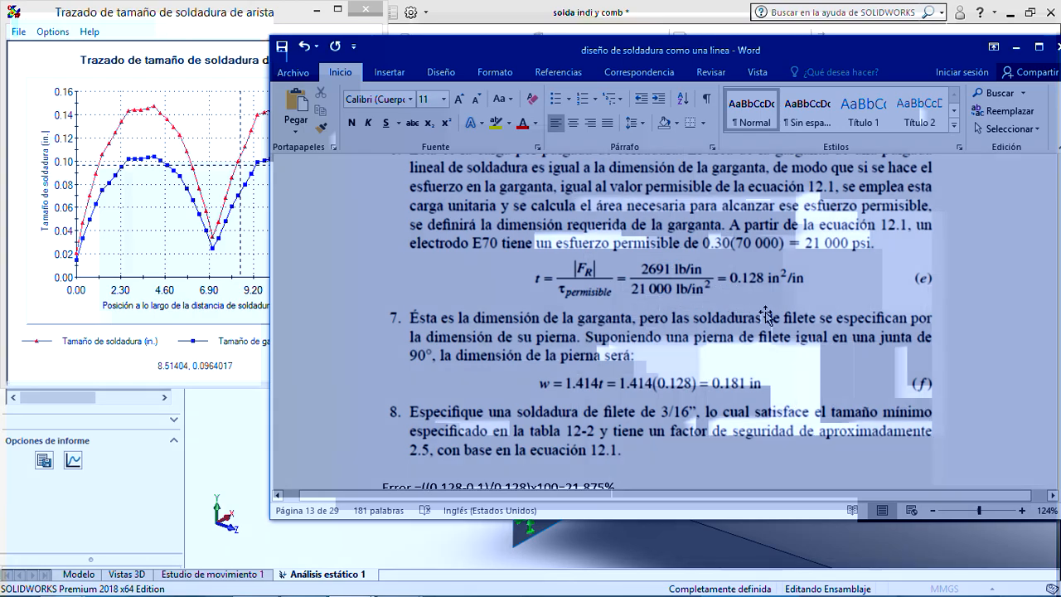
{"action": "scroll", "coordinate": [765, 312], "scroll_direction": "down", "scroll_amount": 1}
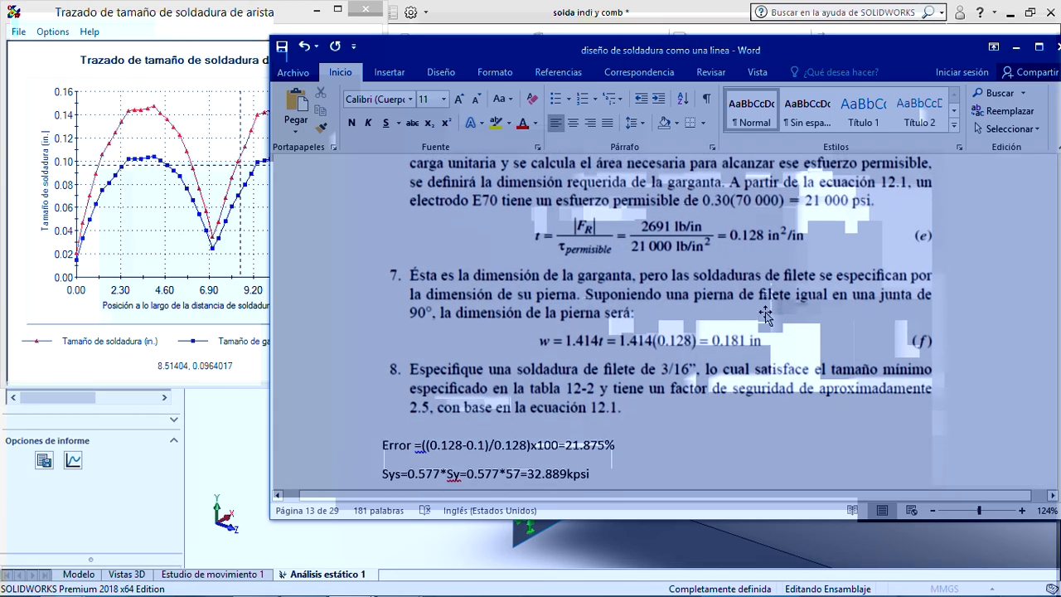
{"action": "scroll", "coordinate": [765, 315], "scroll_direction": "down", "scroll_amount": 1}
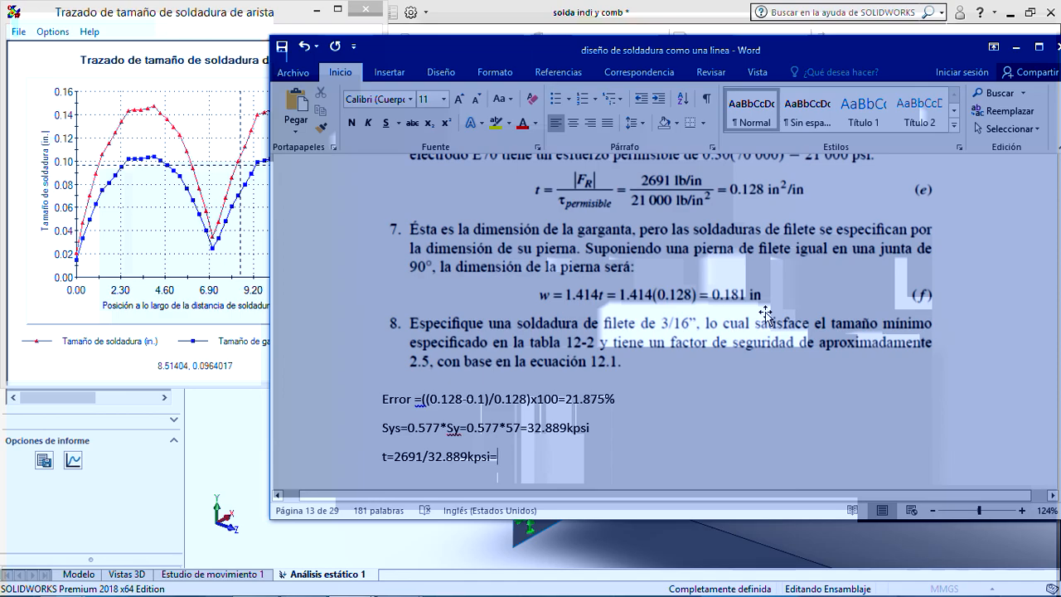
{"action": "scroll", "coordinate": [767, 313], "scroll_direction": "down", "scroll_amount": 3}
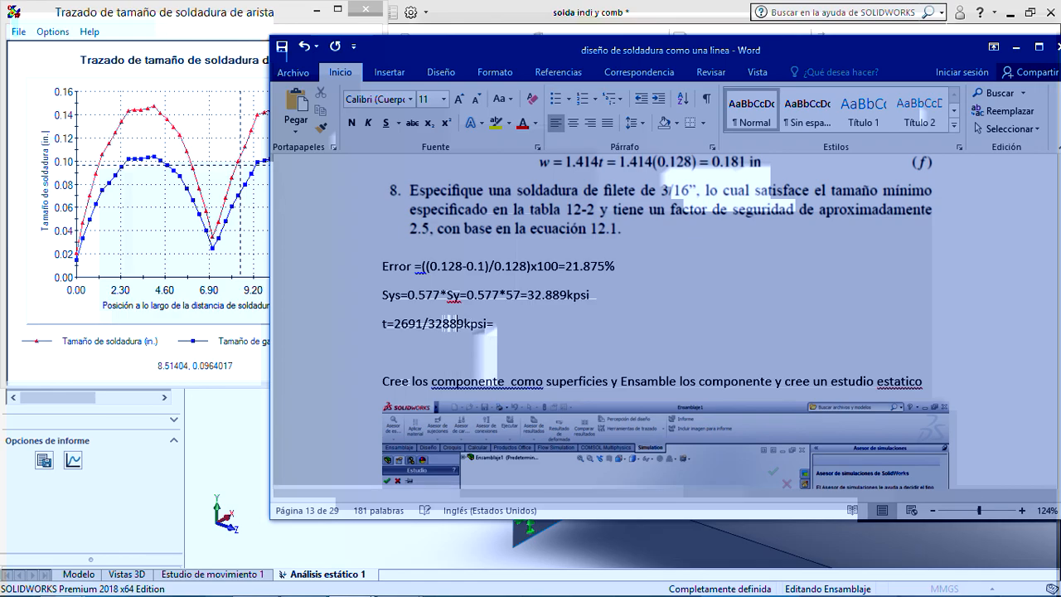
{"action": "key", "text": "BackSpace"}
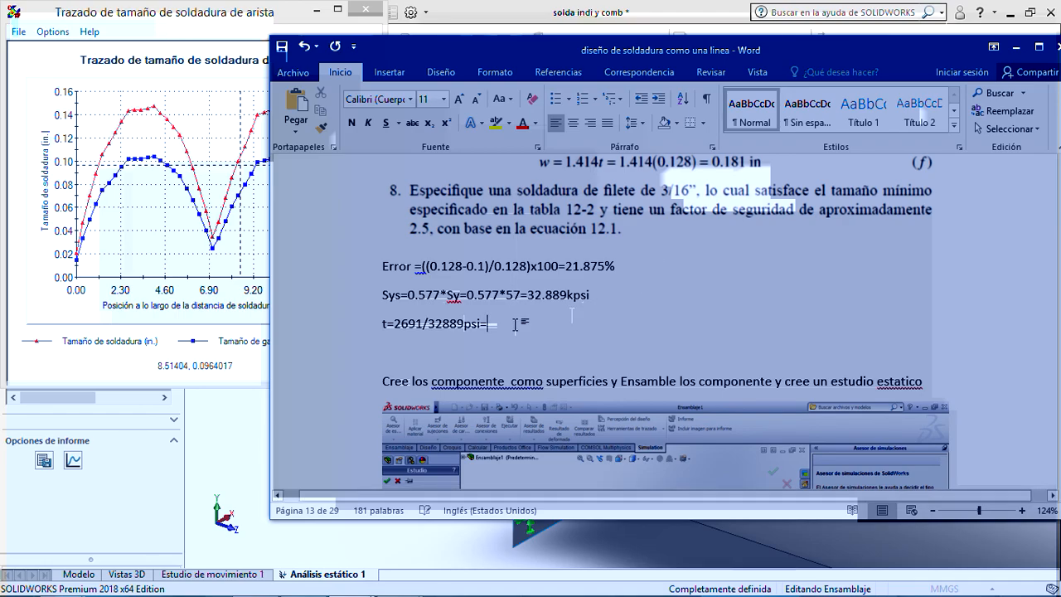
Enter the result 0.0818in for t and add a new line reading "error=".
{"action": "type", "text": "0.0"}
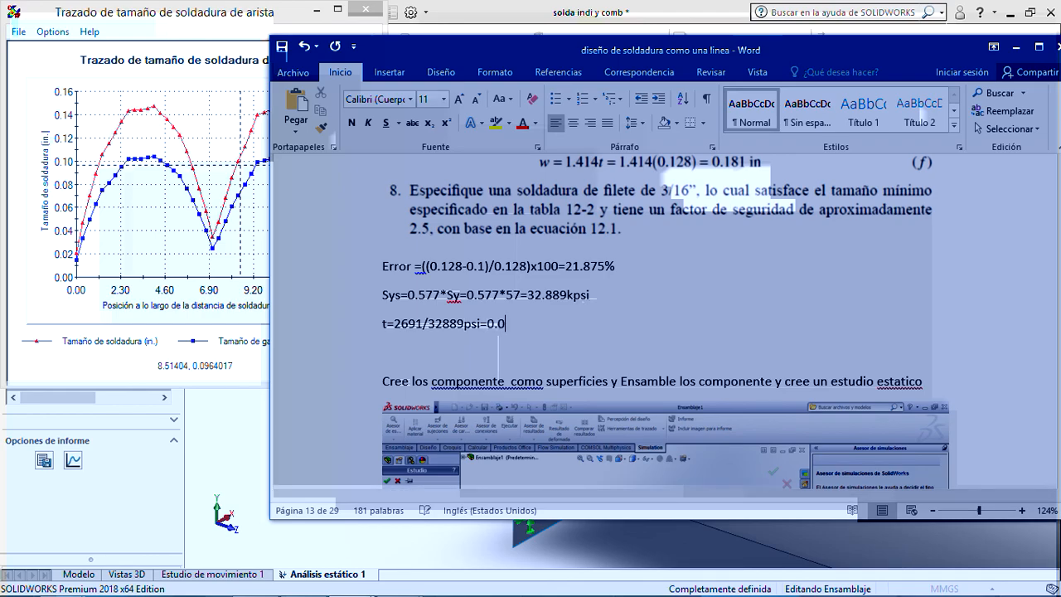
{"action": "type", "text": "81"}
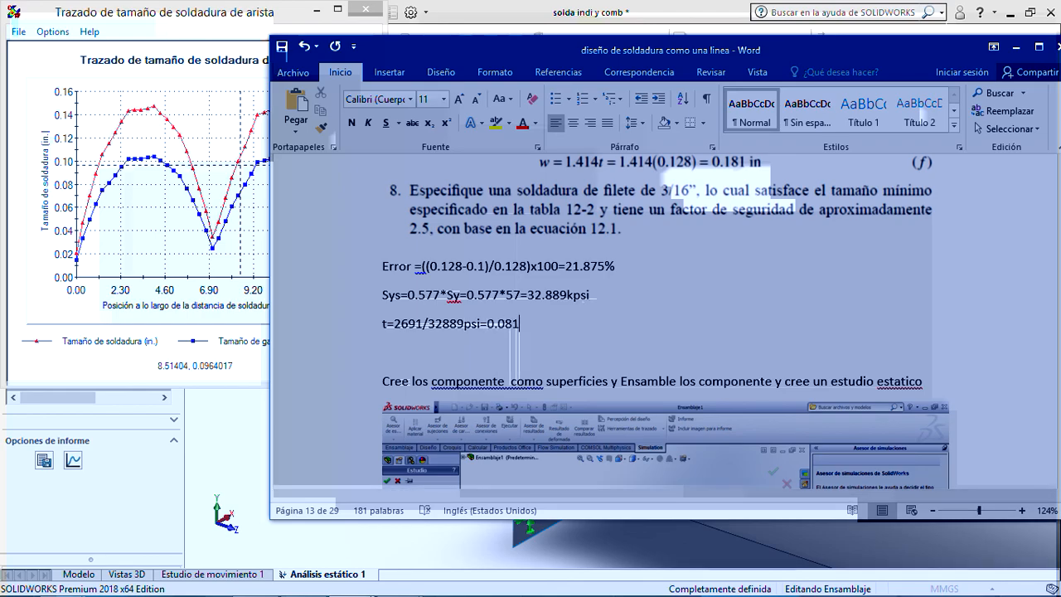
{"action": "type", "text": "8in"}
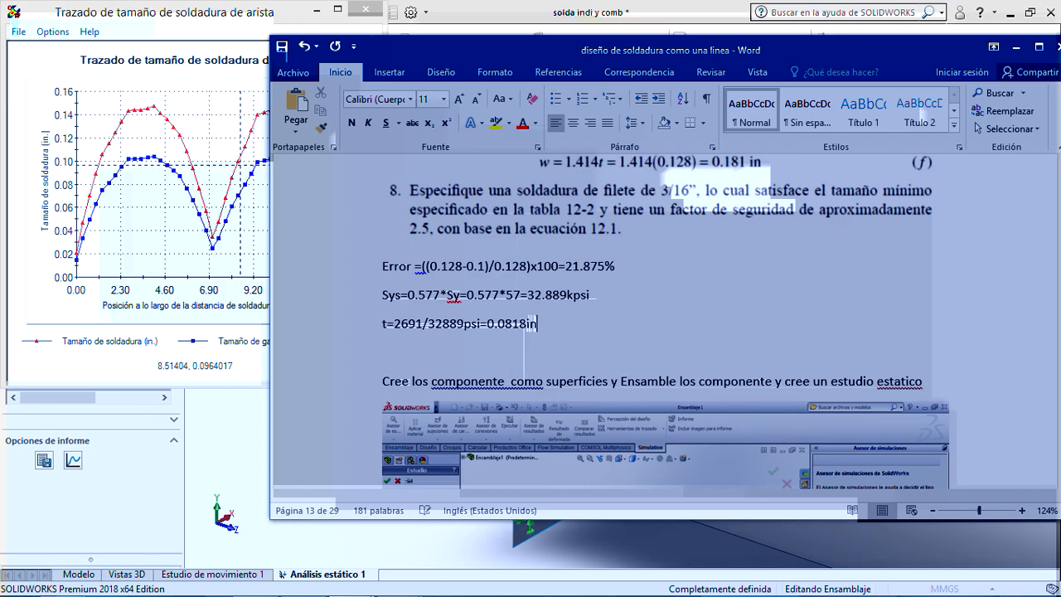
{"action": "key", "text": "Return"}
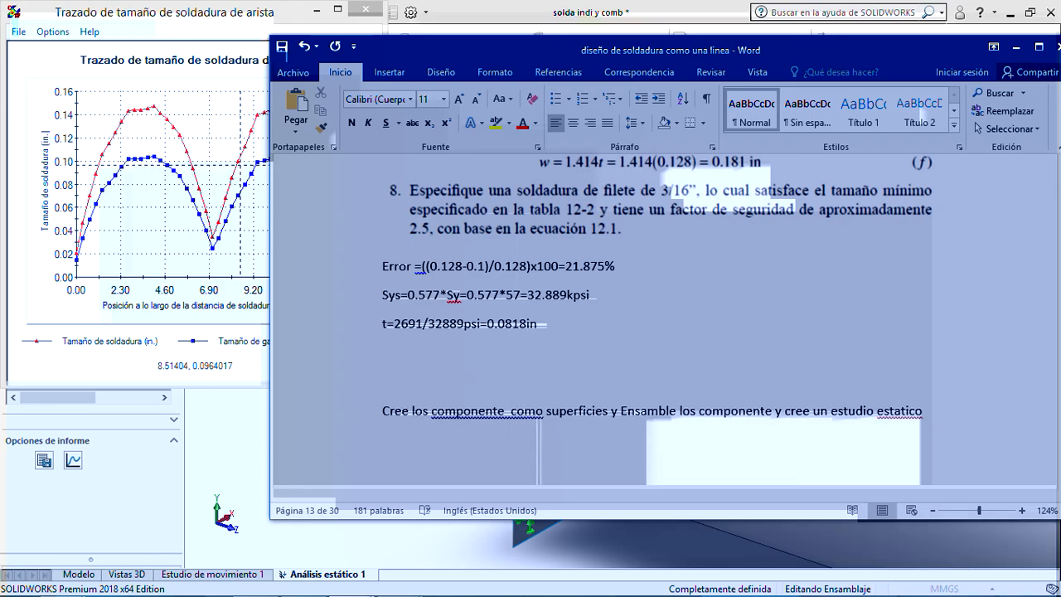
{"action": "type", "text": "error="}
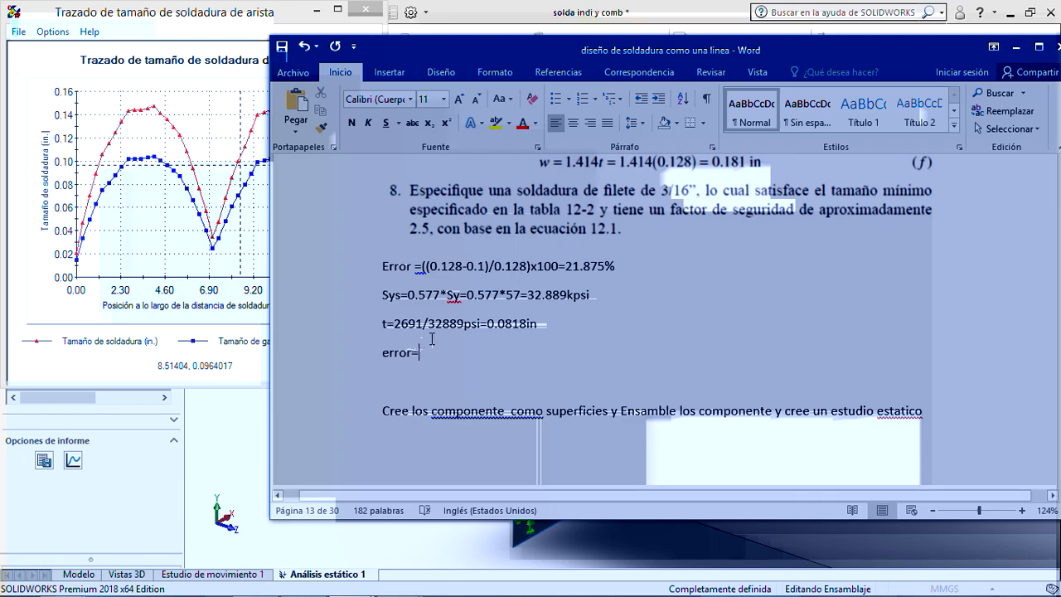
Copy the first error formula, from its equals sign through 21.875%, and paste it after "error=".
{"action": "left_click_drag", "start_coordinate": [622, 266], "coordinate": [416, 267]}
{"action": "right_click", "coordinate": [430, 282]}
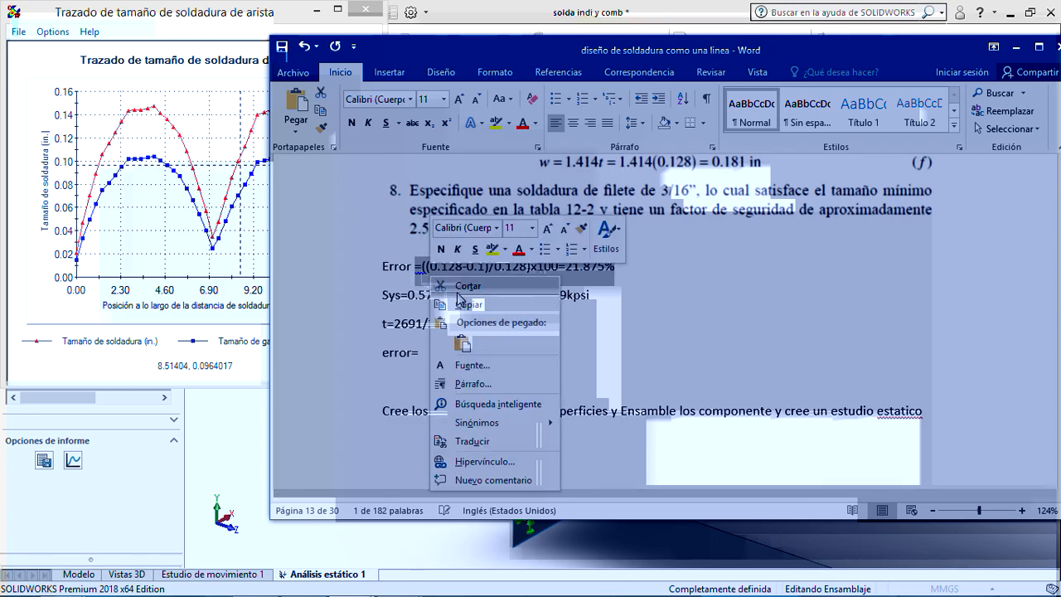
{"action": "left_click", "coordinate": [452, 300]}
{"action": "left_click", "coordinate": [432, 353]}
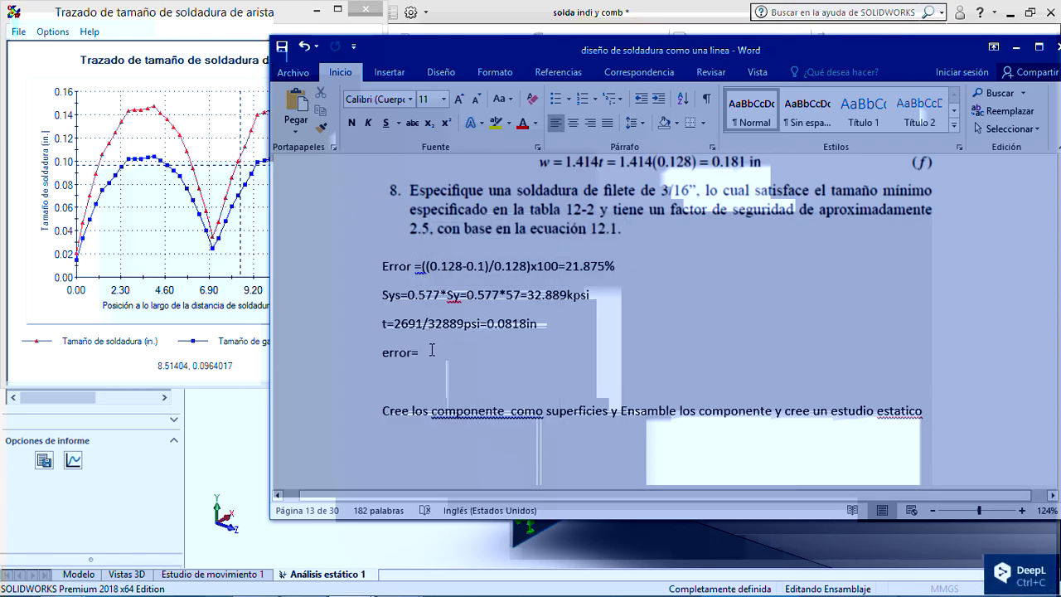
{"action": "key", "text": "ctrl+v"}
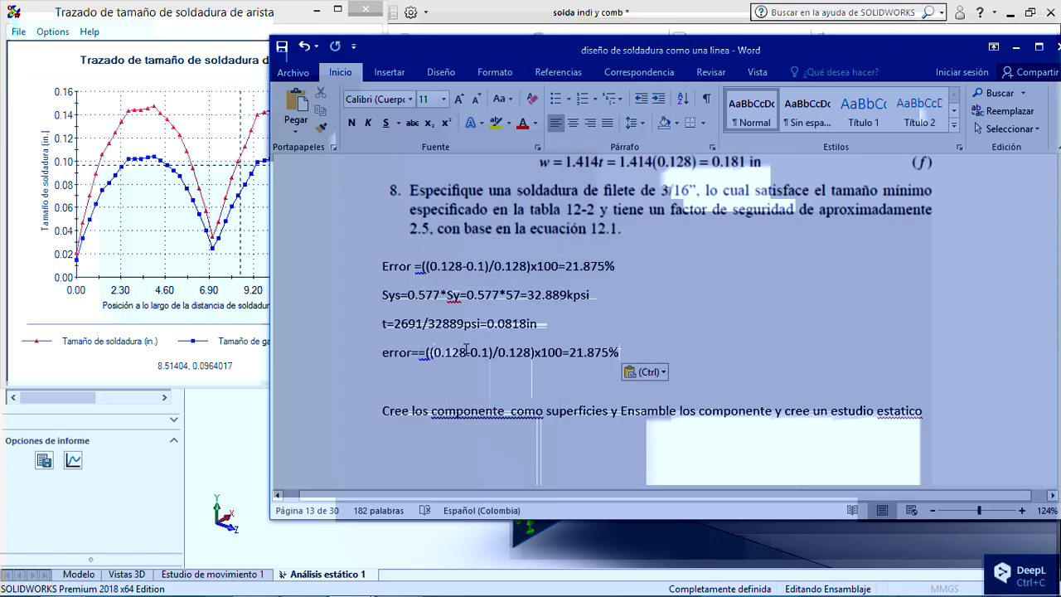
Replace the first 0.128 in the copied error formula with 0.0818.
{"action": "left_click", "coordinate": [467, 351]}
{"action": "key", "text": "BackSpace"}
{"action": "key", "text": "BackSpace"}
{"action": "key", "text": "BackSpace"}
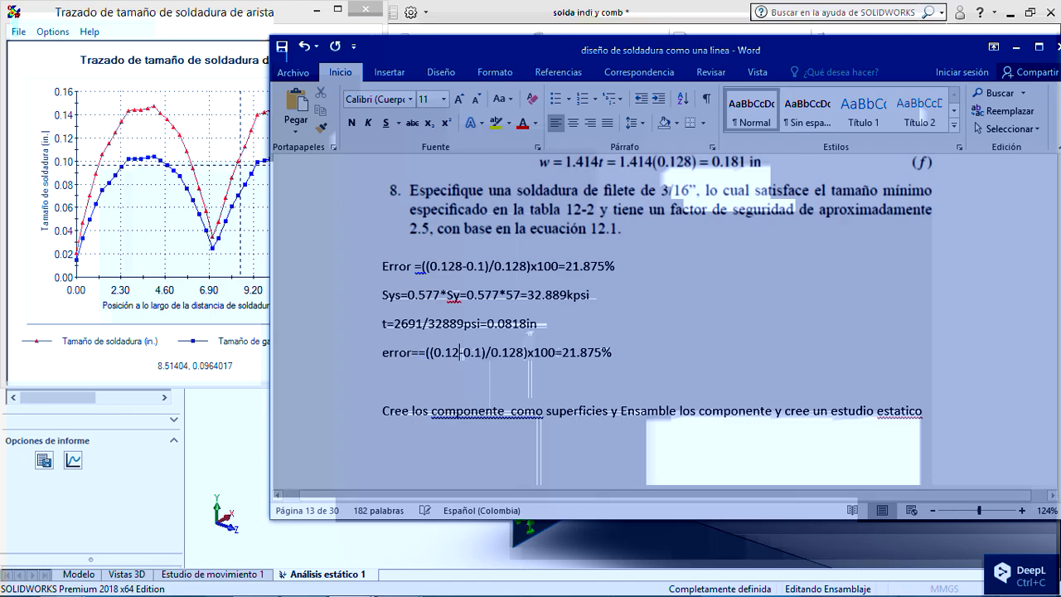
{"action": "type", "text": "0818"}
Replace the denominator 0.128 in the second error formula with 0.0818.
{"action": "key", "text": "Right"}
{"action": "key", "text": "Right"}
{"action": "key", "text": "Right"}
{"action": "key", "text": "Right"}
{"action": "key", "text": "Right"}
{"action": "key", "text": "Right"}
{"action": "key", "text": "Right"}
{"action": "key", "text": "Right"}
{"action": "key", "text": "Right"}
{"action": "key", "text": "Right"}
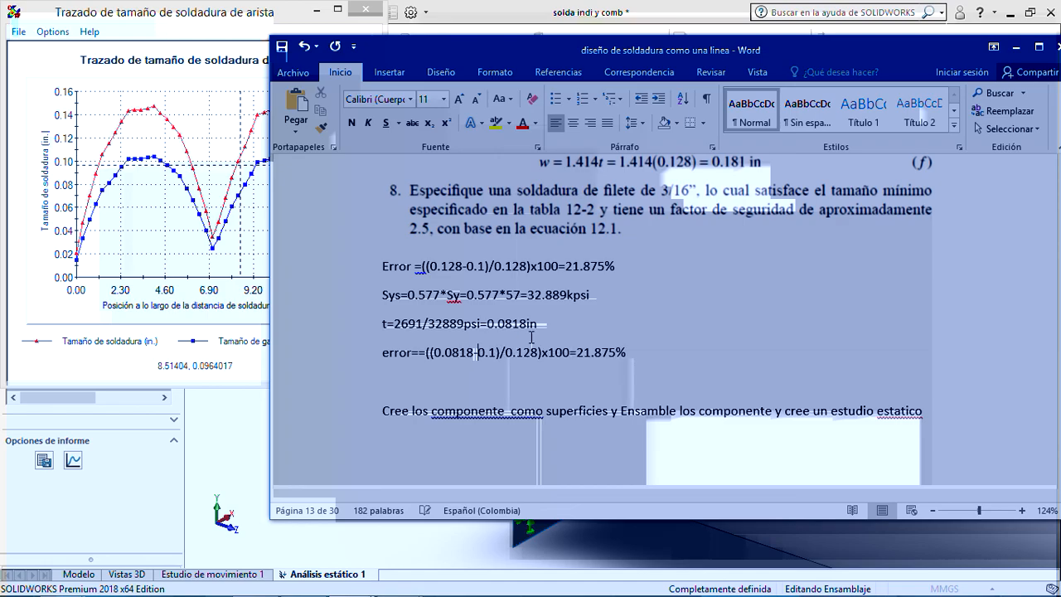
{"action": "key", "text": "Right"}
{"action": "key", "text": "BackSpace"}
{"action": "key", "text": "BackSpace"}
{"action": "key", "text": "BackSpace"}
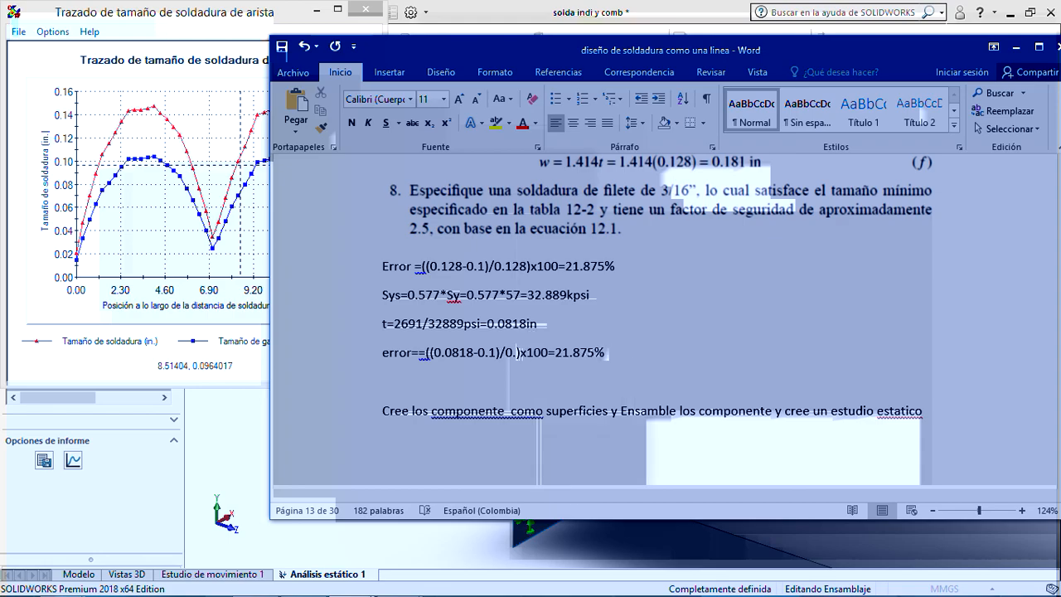
{"action": "type", "text": "0818"}
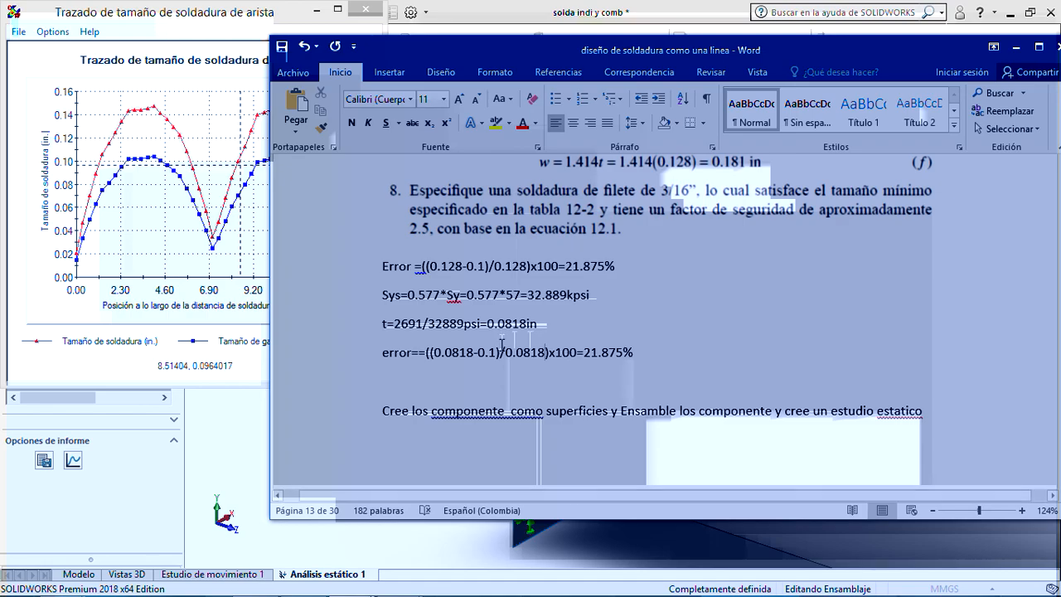
Change the result of the second error formula to 22.24%.
{"action": "left_click", "coordinate": [623, 353]}
{"action": "key", "text": "BackSpace"}
{"action": "key", "text": "BackSpace"}
{"action": "key", "text": "BackSpace"}
{"action": "key", "text": "BackSpace"}
{"action": "key", "text": "BackSpace"}
{"action": "key", "text": "BackSpace"}
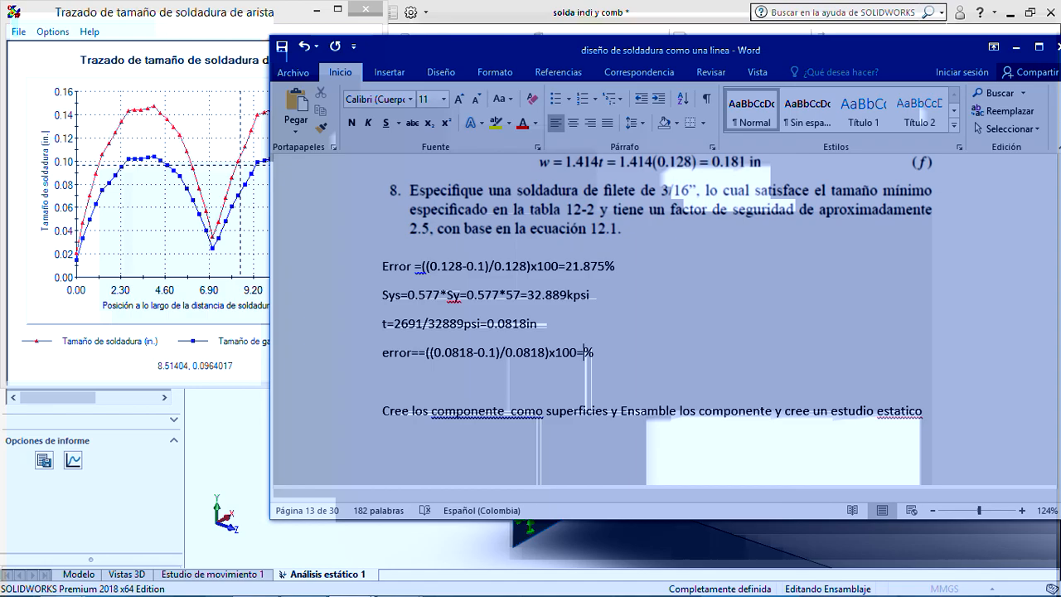
{"action": "type", "text": "22.24"}
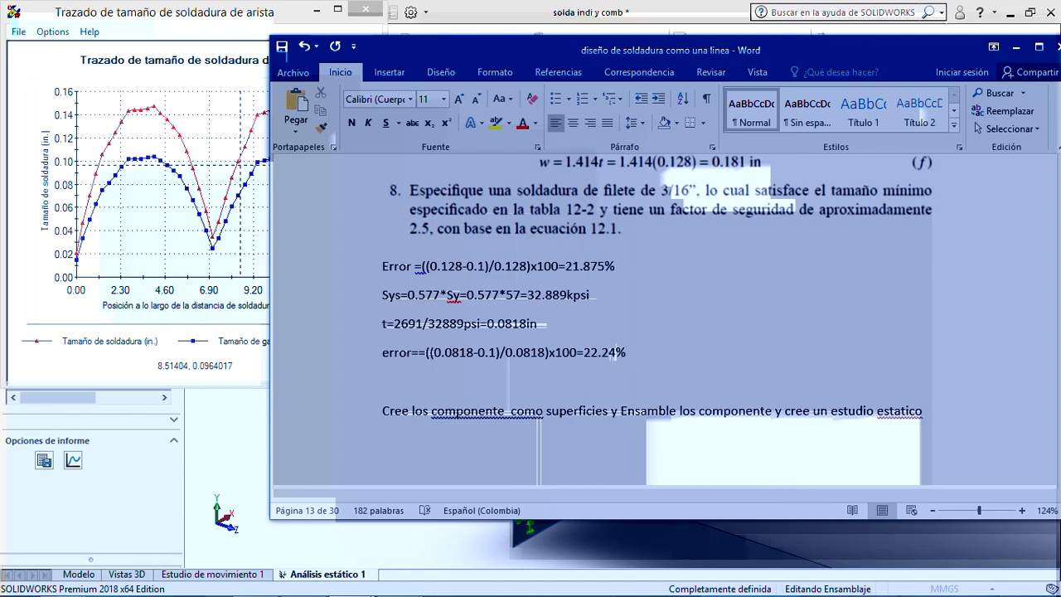
Return to SOLIDWORKS and close the edge weld size graph together with the edge weld results.
{"action": "left_click_drag", "start_coordinate": [886, 55], "coordinate": [776, 78]}
{"action": "left_click", "coordinate": [906, 71]}
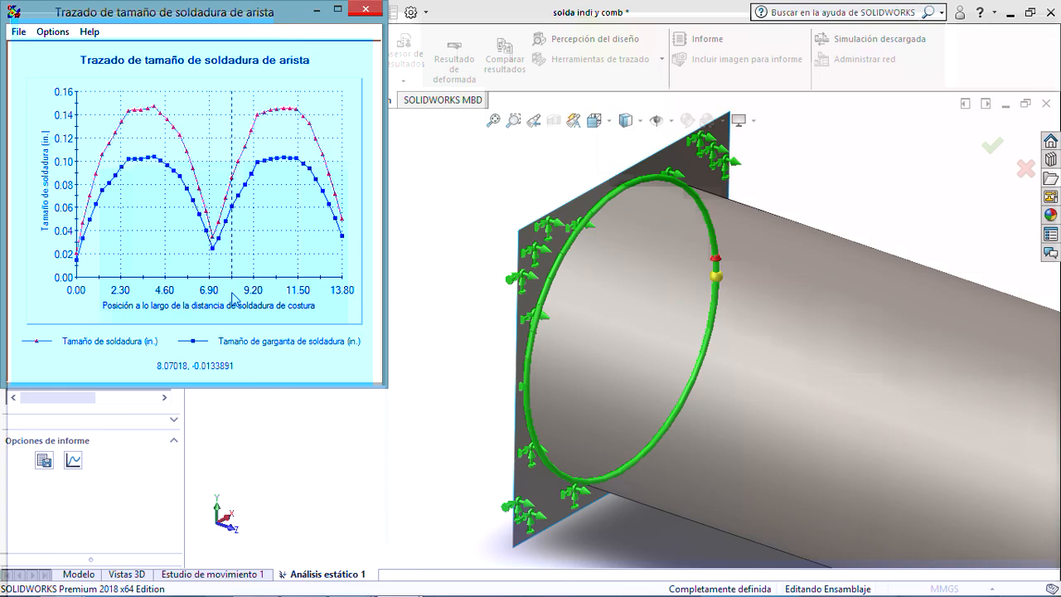
{"action": "left_click", "coordinate": [360, 9]}
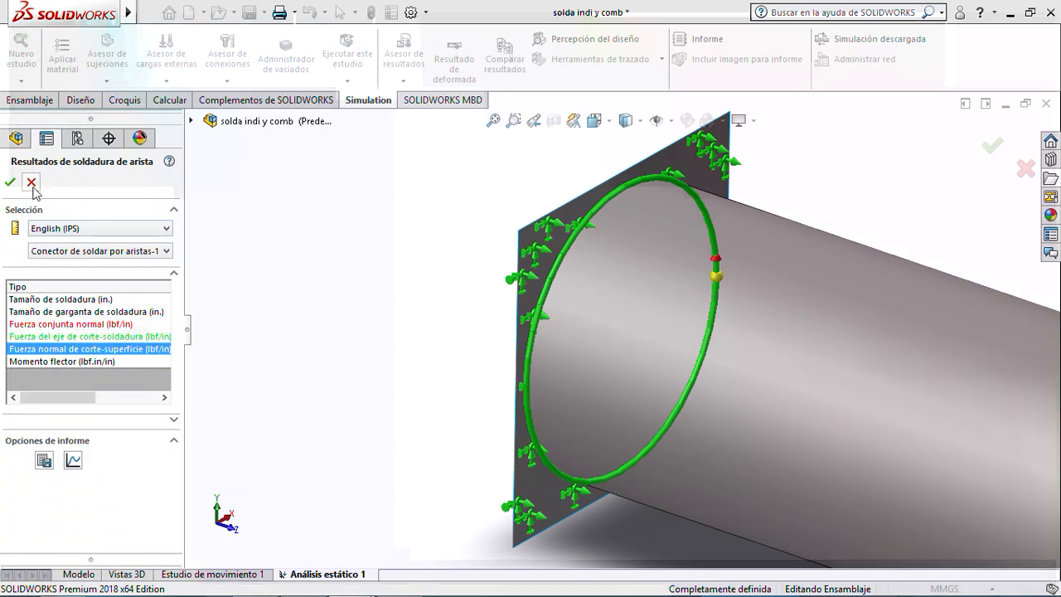
{"action": "left_click", "coordinate": [32, 183]}
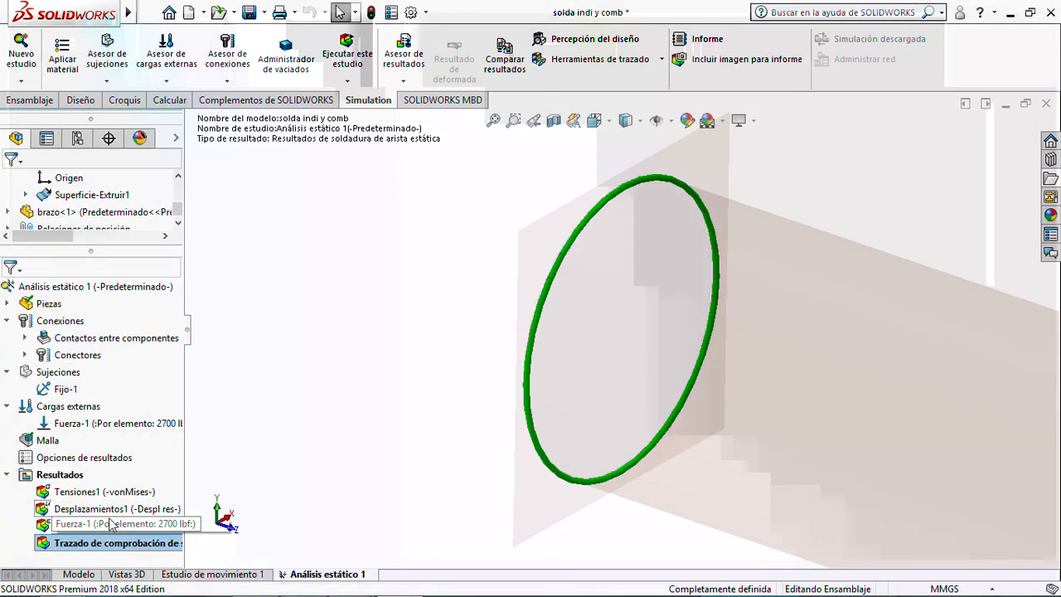
Expand the study's connectors and examine where the first edge weld connector lies on the assembly.
{"action": "left_click", "coordinate": [25, 355]}
{"action": "right_click", "coordinate": [79, 375]}
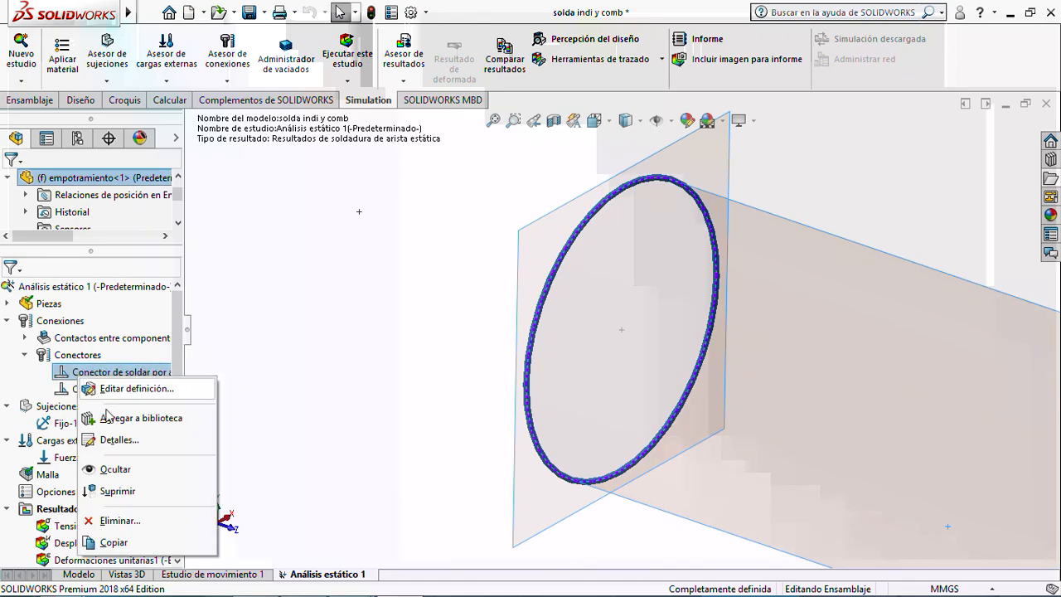
{"action": "left_click", "coordinate": [331, 377]}
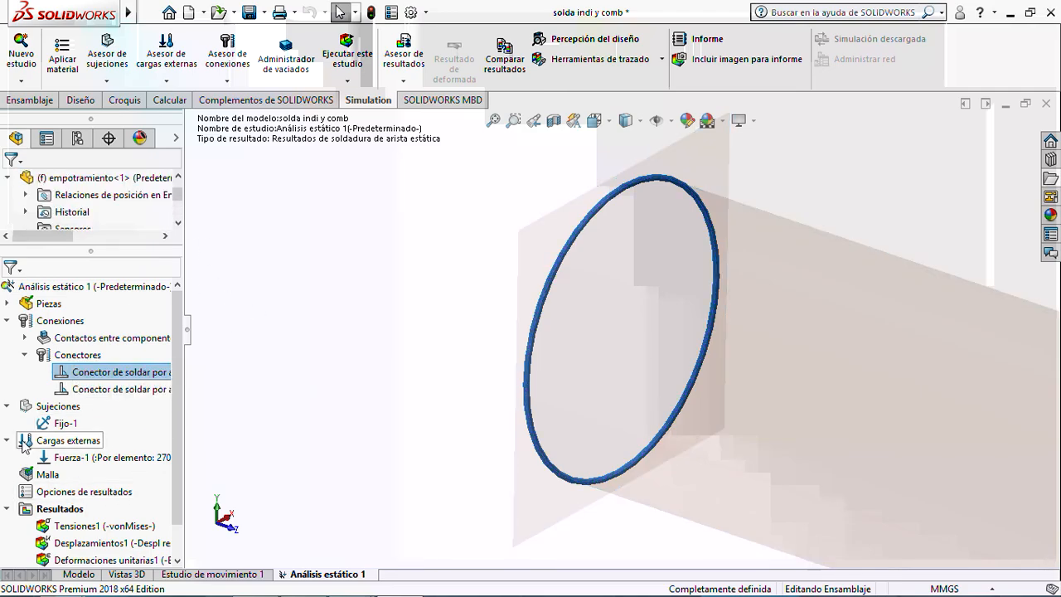
{"action": "right_click", "coordinate": [78, 375]}
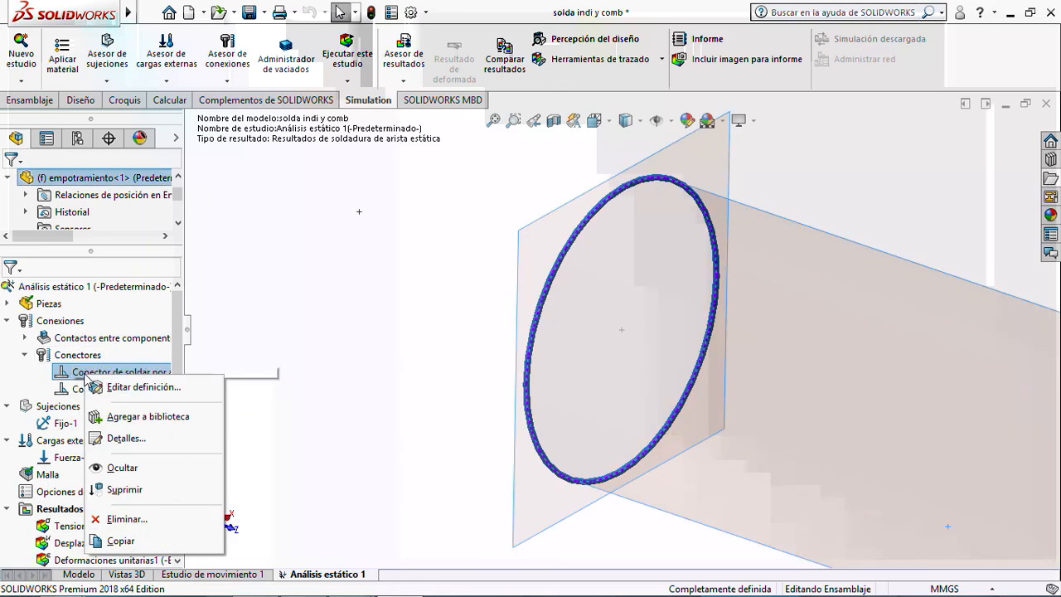
{"action": "left_click", "coordinate": [310, 335]}
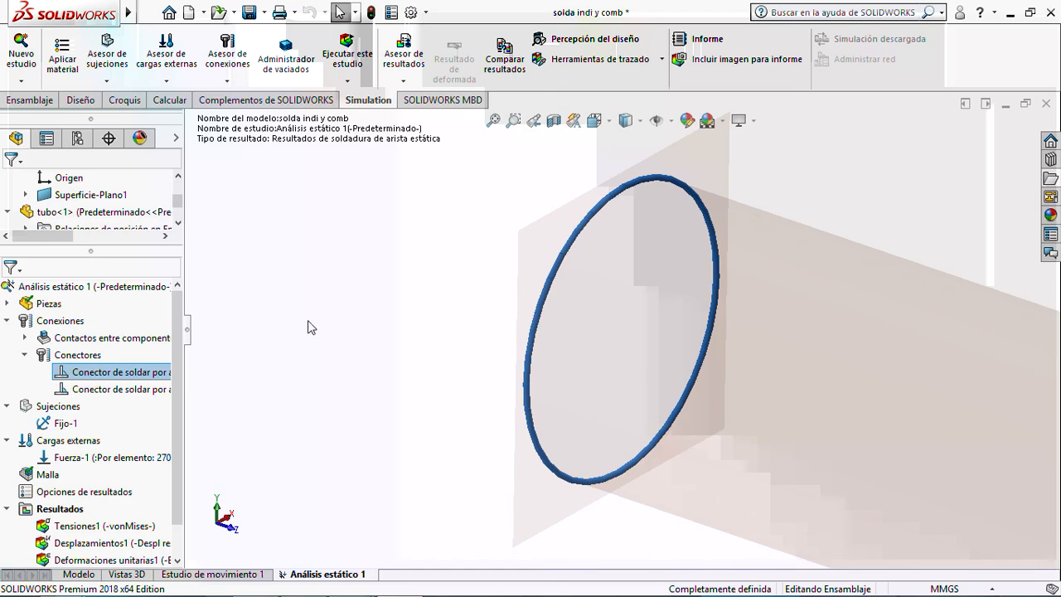
{"action": "left_click", "coordinate": [138, 373]}
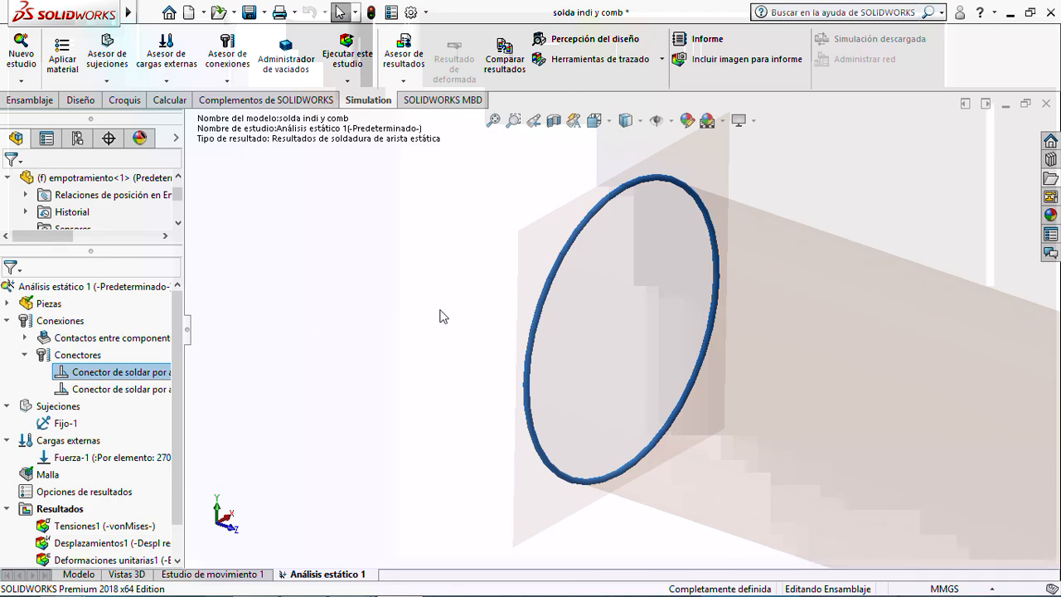
{"action": "scroll", "coordinate": [578, 312], "scroll_direction": "up", "scroll_amount": 3}
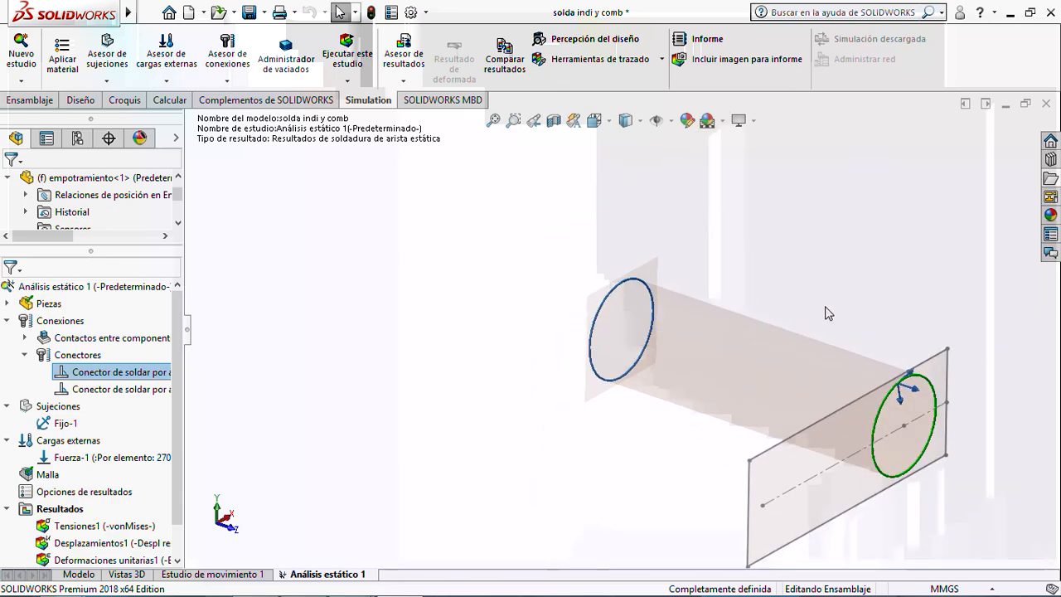
{"action": "scroll", "coordinate": [826, 312], "scroll_direction": "down", "scroll_amount": 3}
{"action": "scroll", "coordinate": [826, 312], "scroll_direction": "up", "scroll_amount": 2}
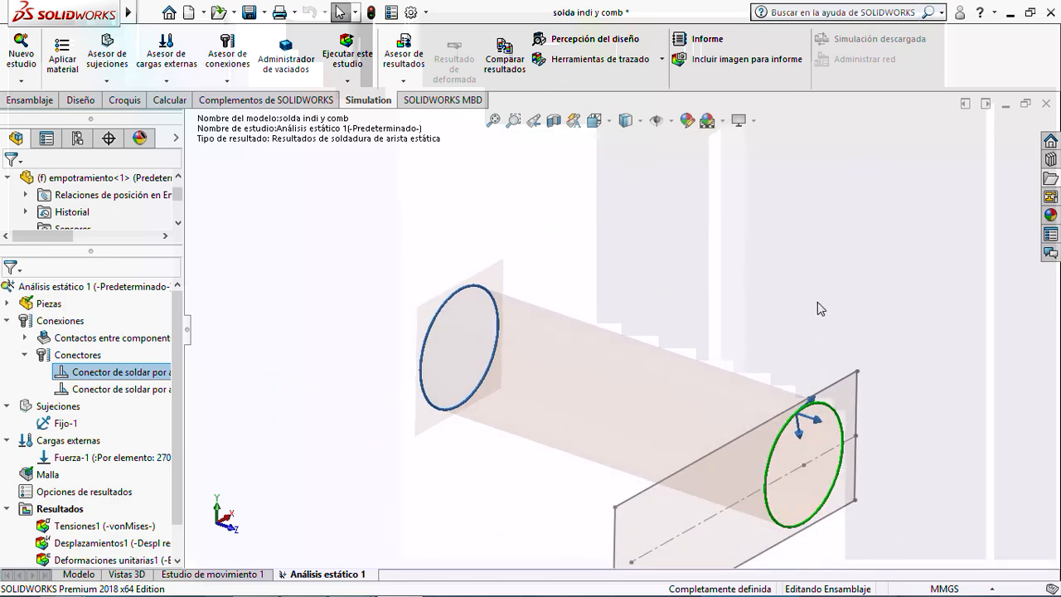
{"action": "scroll", "coordinate": [815, 308], "scroll_direction": "up", "scroll_amount": 1}
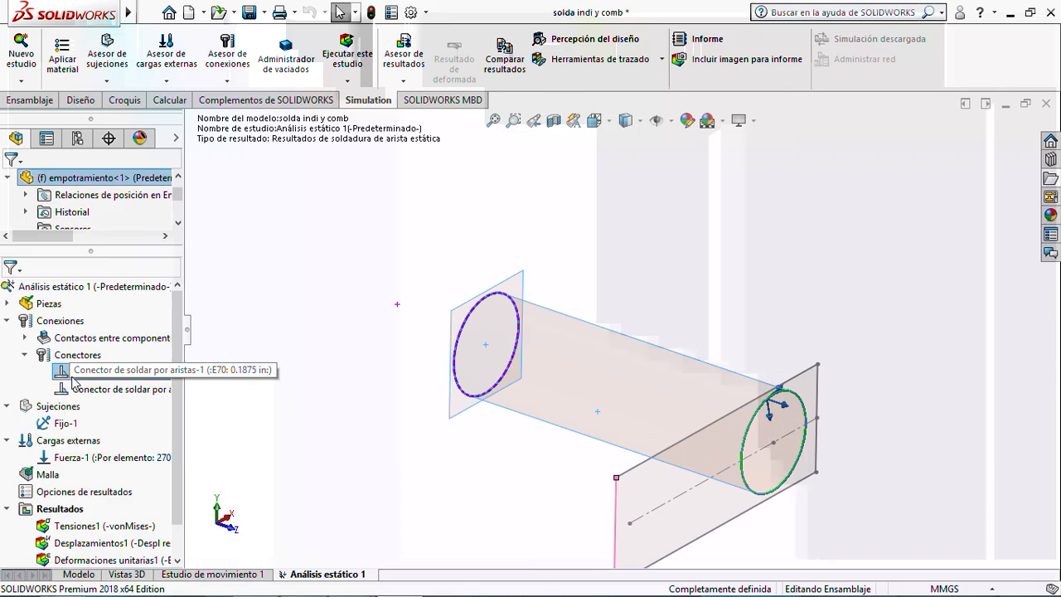
Edit the first edge weld connector, setting its safety factor to 3, and accept the definition.
{"action": "right_click", "coordinate": [72, 379]}
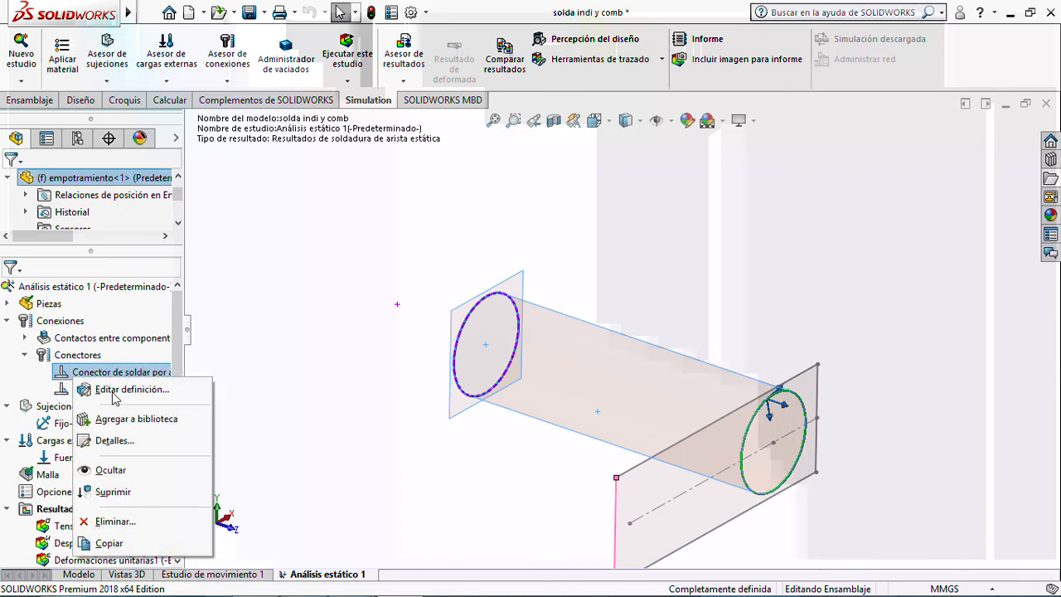
{"action": "left_click", "coordinate": [114, 396]}
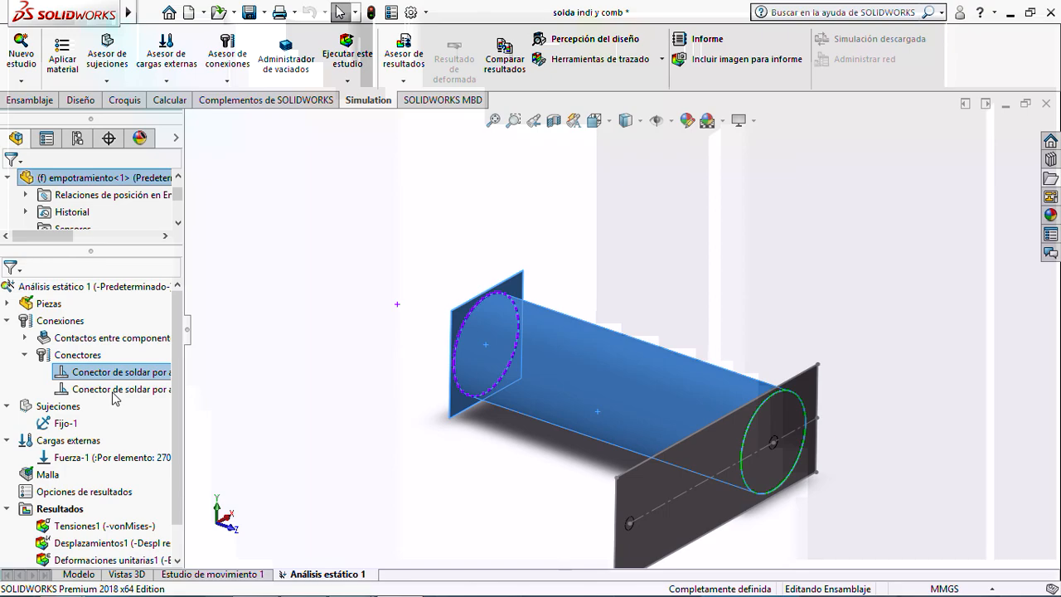
{"action": "left_click_drag", "start_coordinate": [174, 337], "coordinate": [176, 514]}
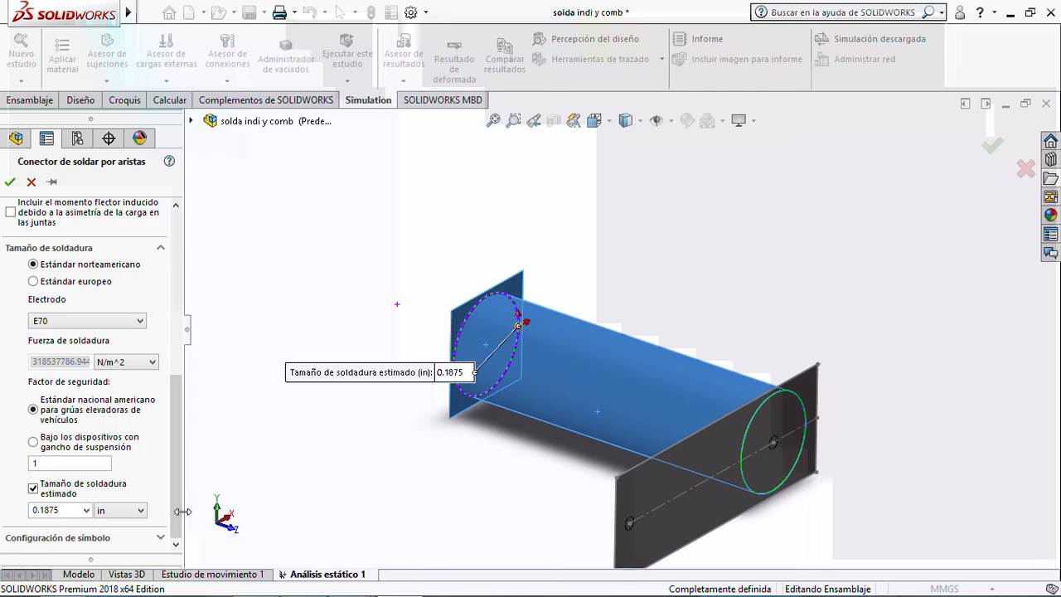
{"action": "left_click", "coordinate": [27, 461]}
{"action": "type", "text": "3"}
{"action": "left_click", "coordinate": [10, 181]}
Set the safety factor of the second edge weld connector to 3 and accept the definition.
{"action": "left_click", "coordinate": [100, 389]}
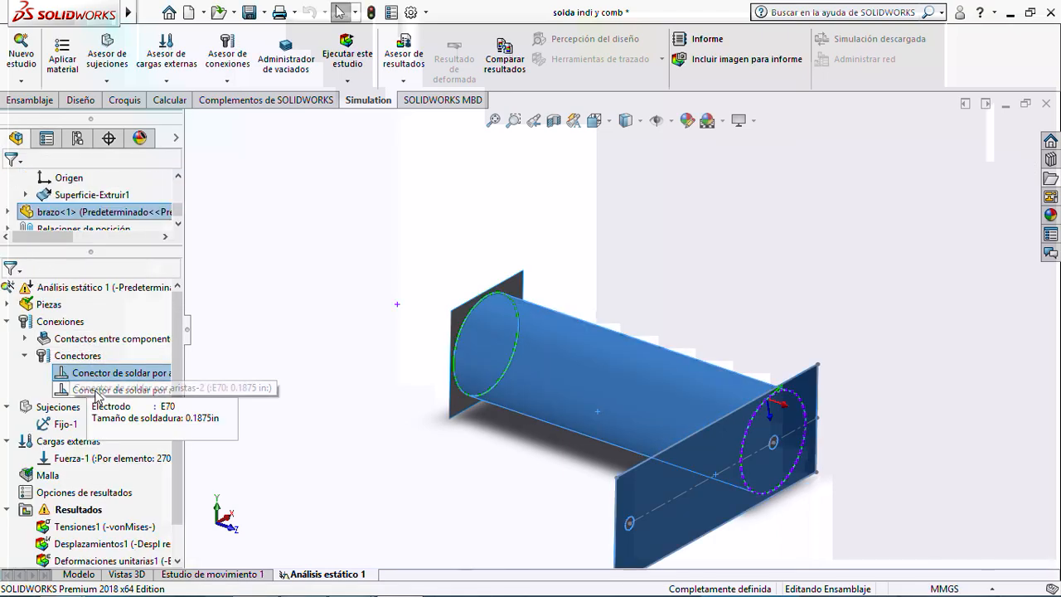
{"action": "right_click", "coordinate": [98, 390]}
{"action": "left_click", "coordinate": [125, 405]}
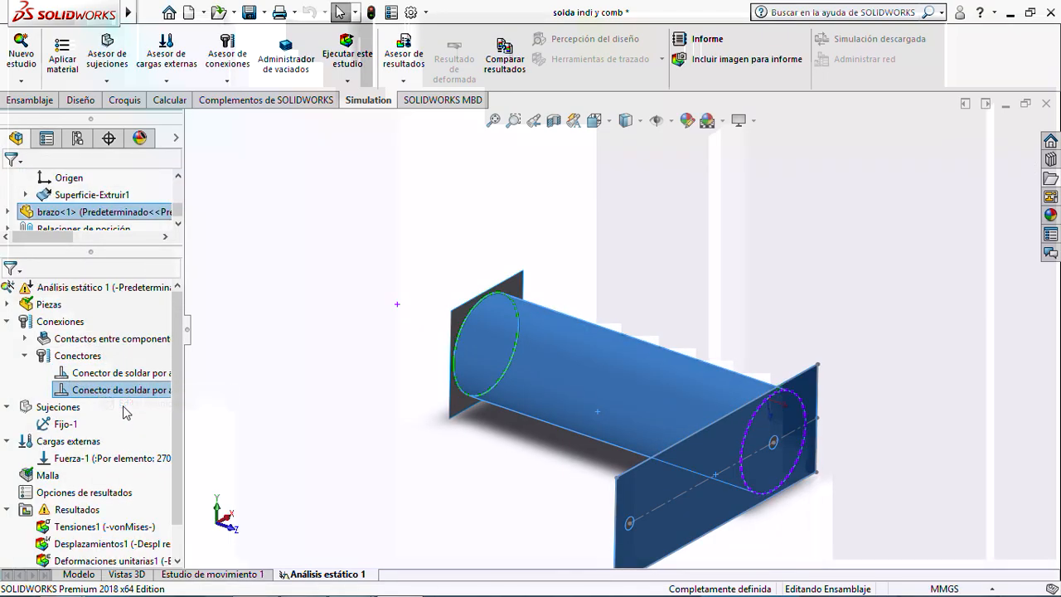
{"action": "left_click_drag", "start_coordinate": [171, 323], "coordinate": [176, 476]}
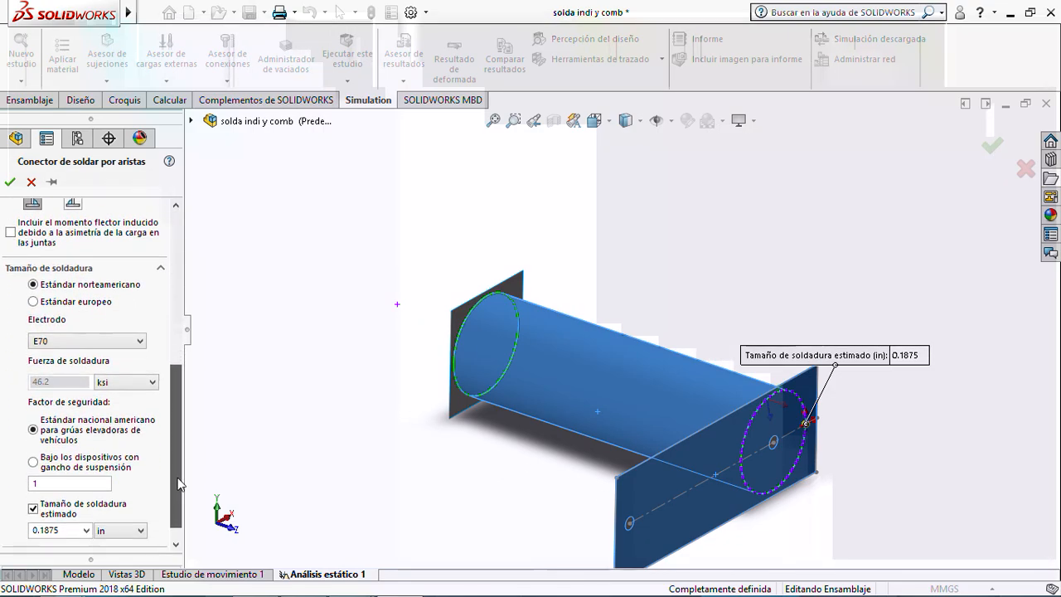
{"action": "double_click", "coordinate": [32, 482]}
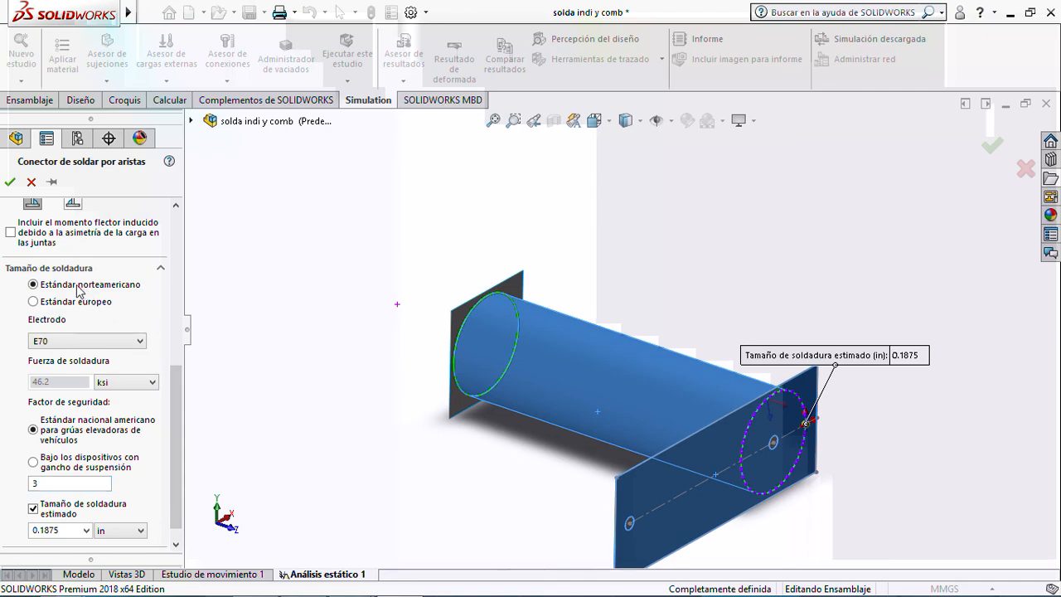
{"action": "left_click", "coordinate": [9, 184]}
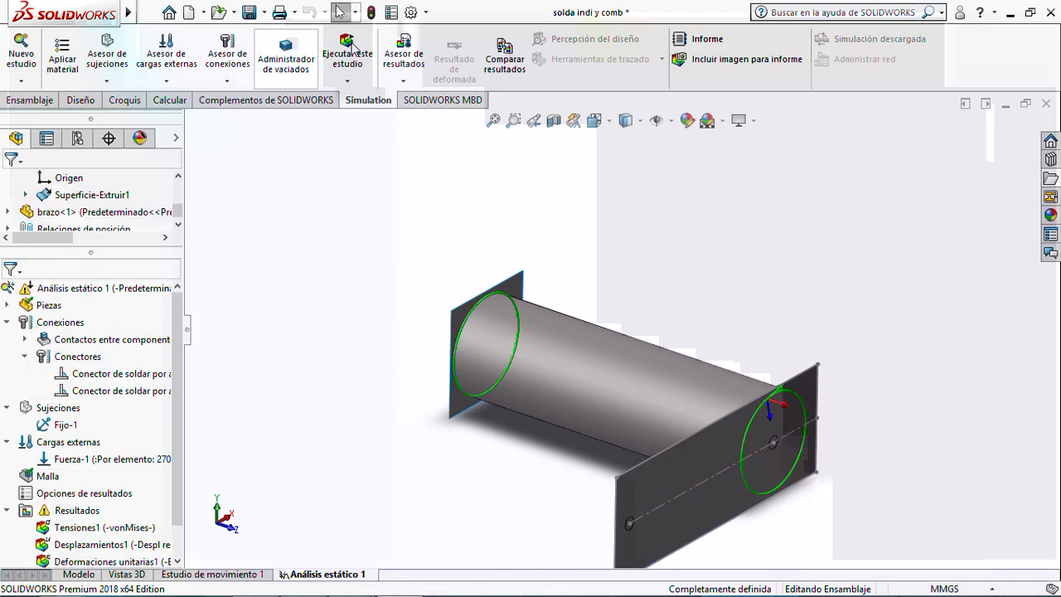
Run the static study again and display its weld check plot.
{"action": "left_click", "coordinate": [348, 51]}
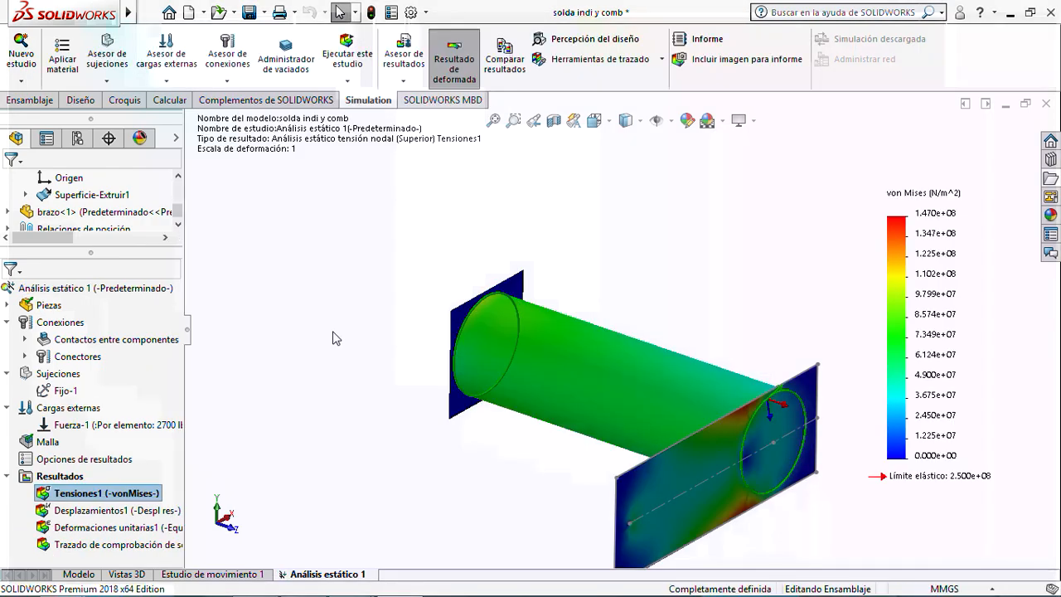
{"action": "scroll", "coordinate": [474, 390], "scroll_direction": "up", "scroll_amount": 5}
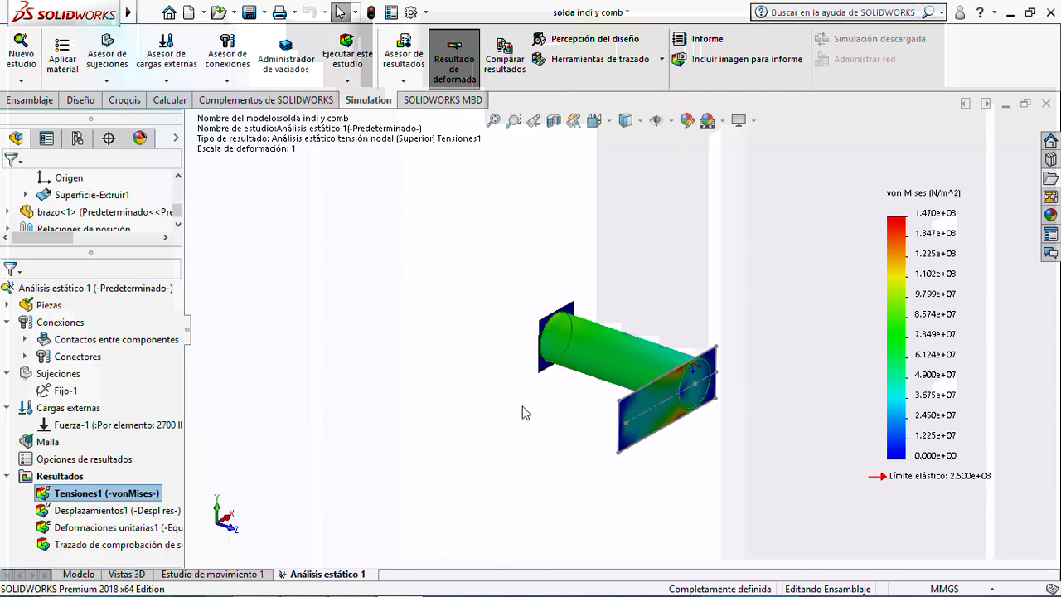
{"action": "double_click", "coordinate": [95, 544]}
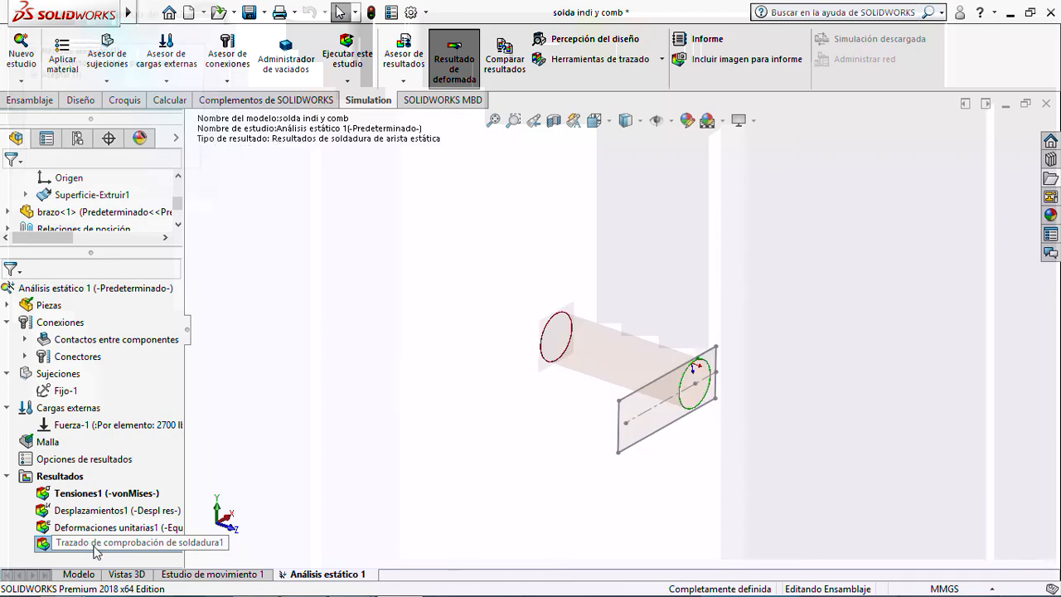
{"action": "scroll", "coordinate": [573, 338], "scroll_direction": "down", "scroll_amount": 6}
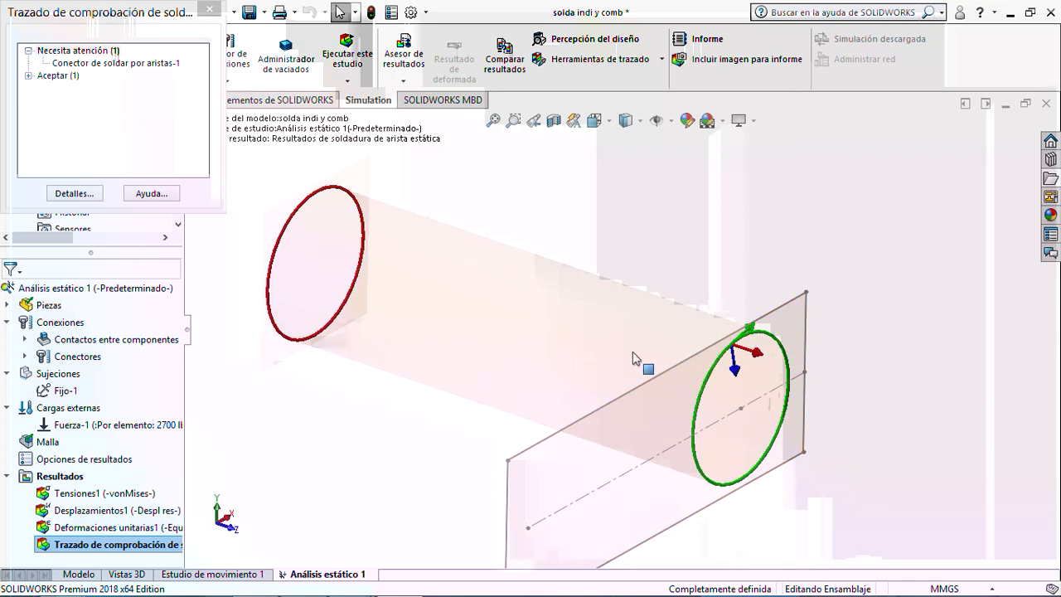
Inspect the calculated and estimated weld sizes of both edge weld connectors in the weld check plot.
{"action": "left_click", "coordinate": [63, 65]}
{"action": "left_click", "coordinate": [28, 75]}
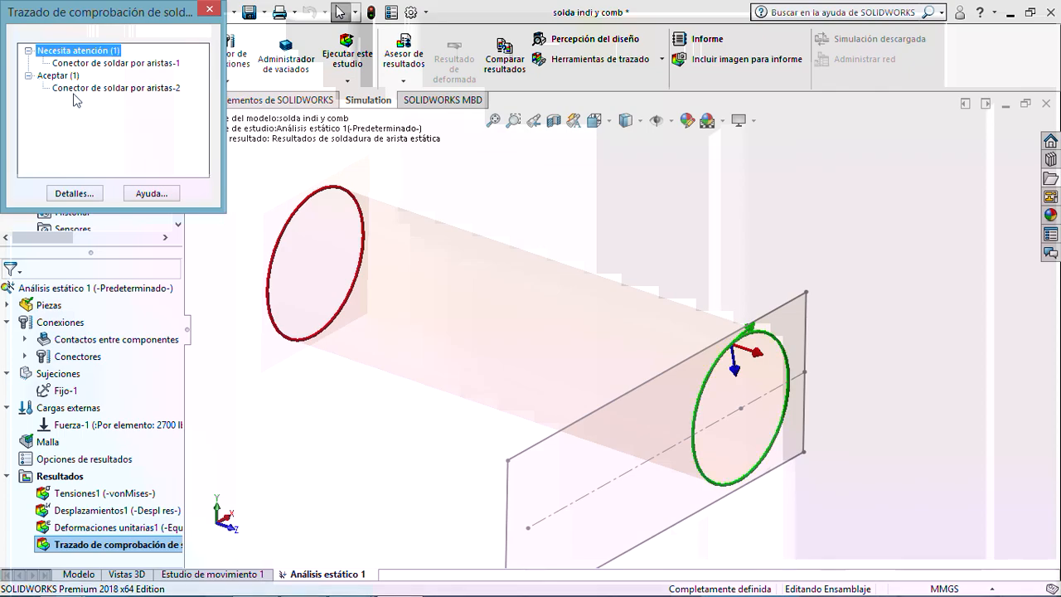
{"action": "left_click", "coordinate": [75, 88]}
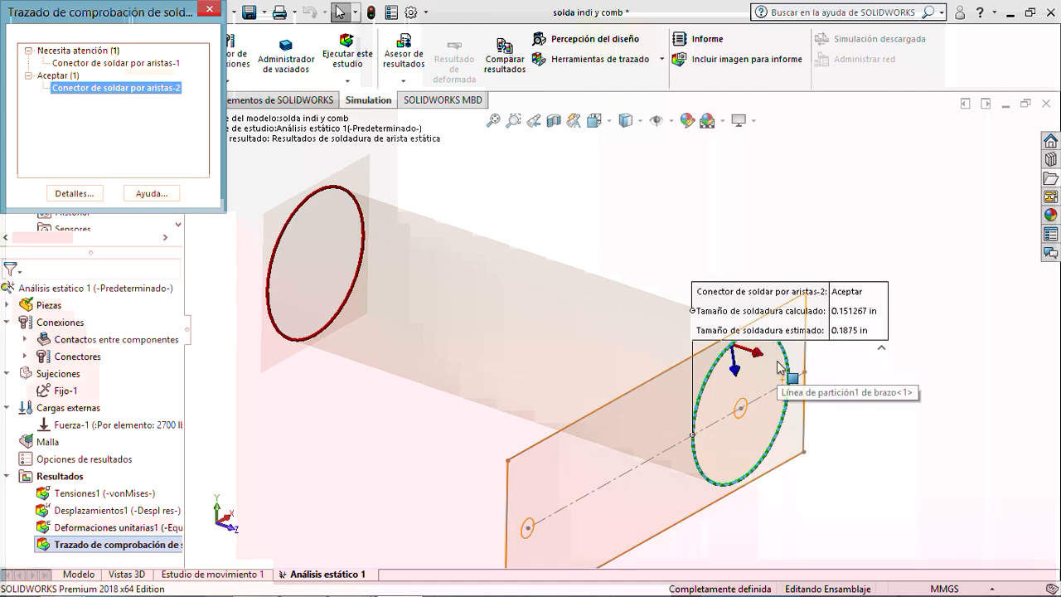
{"action": "left_click", "coordinate": [99, 63]}
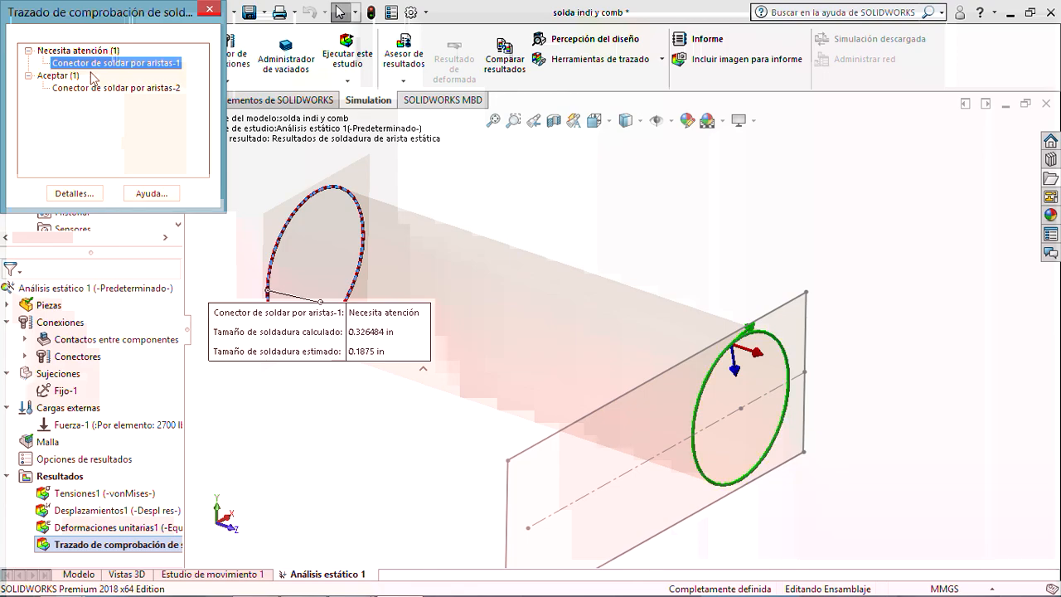
Open the detailed edge weld results, switch the units to English (IPS), and view the minimum, maximum and mean values for the first connector.
{"action": "left_click", "coordinate": [78, 195]}
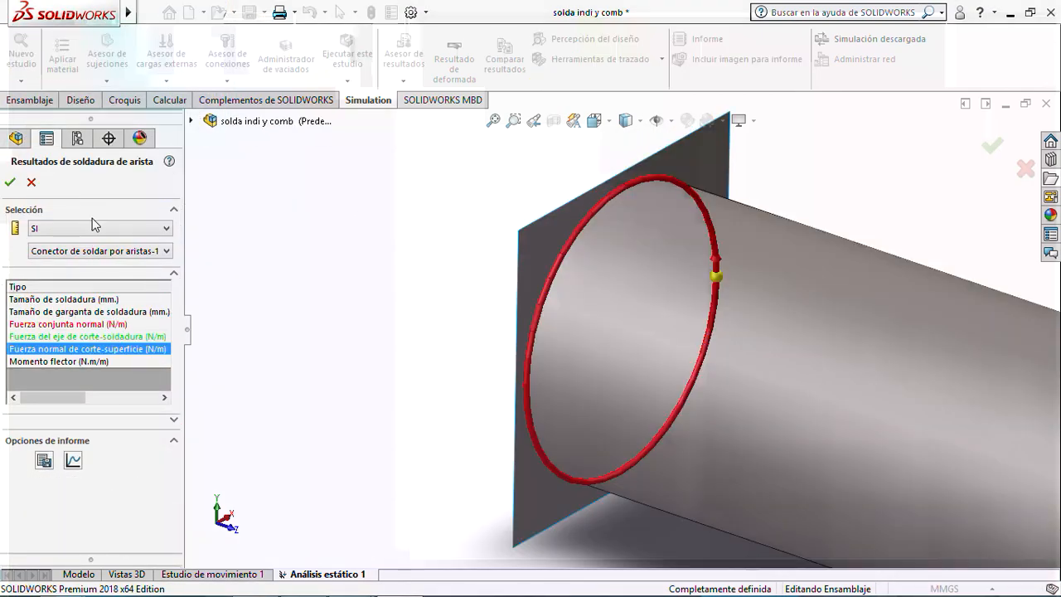
{"action": "left_click", "coordinate": [92, 228]}
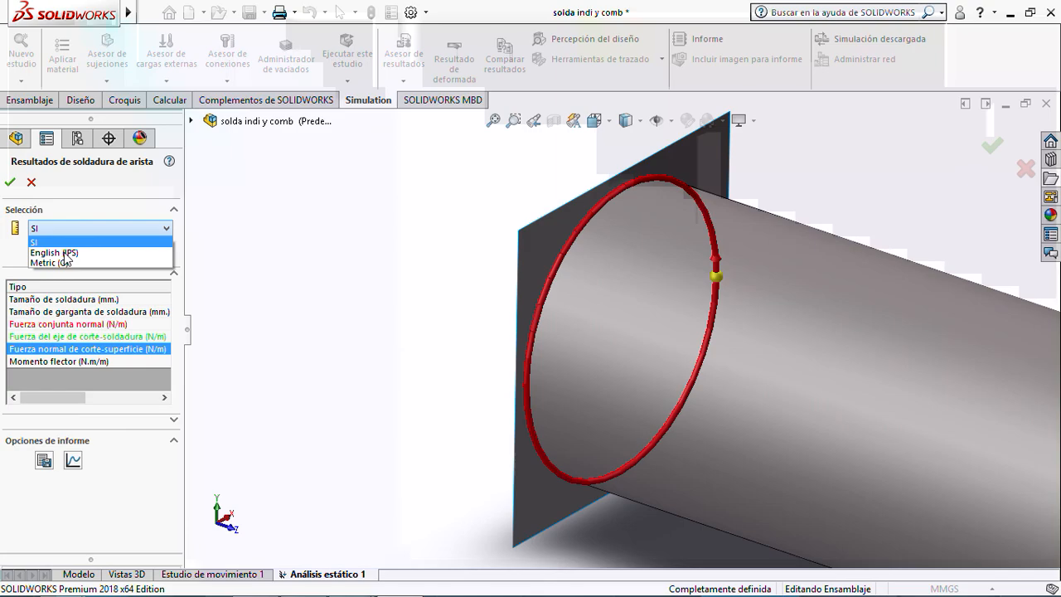
{"action": "left_click", "coordinate": [58, 253]}
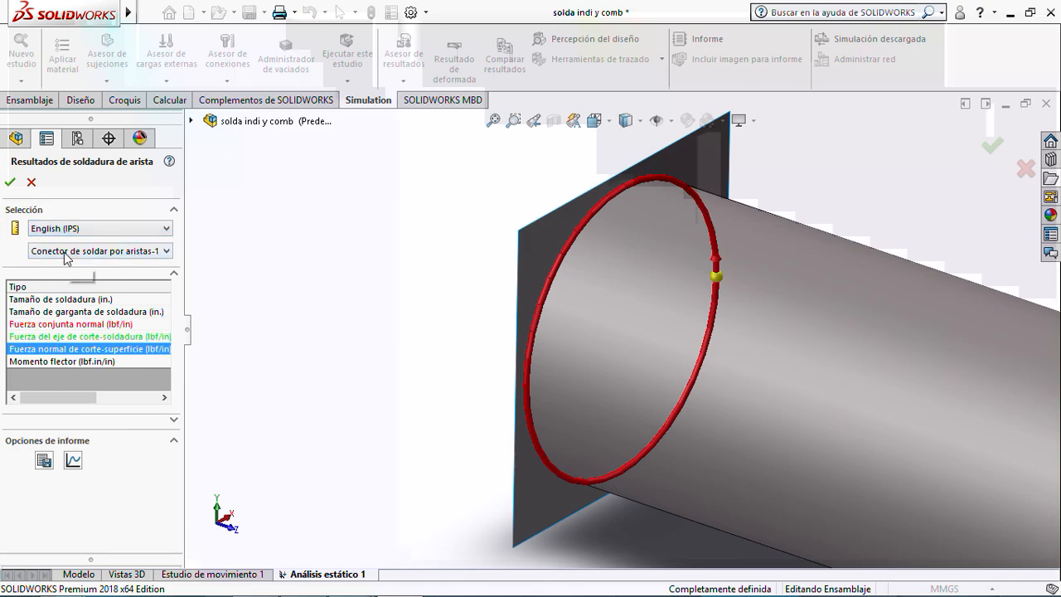
{"action": "left_click", "coordinate": [156, 398]}
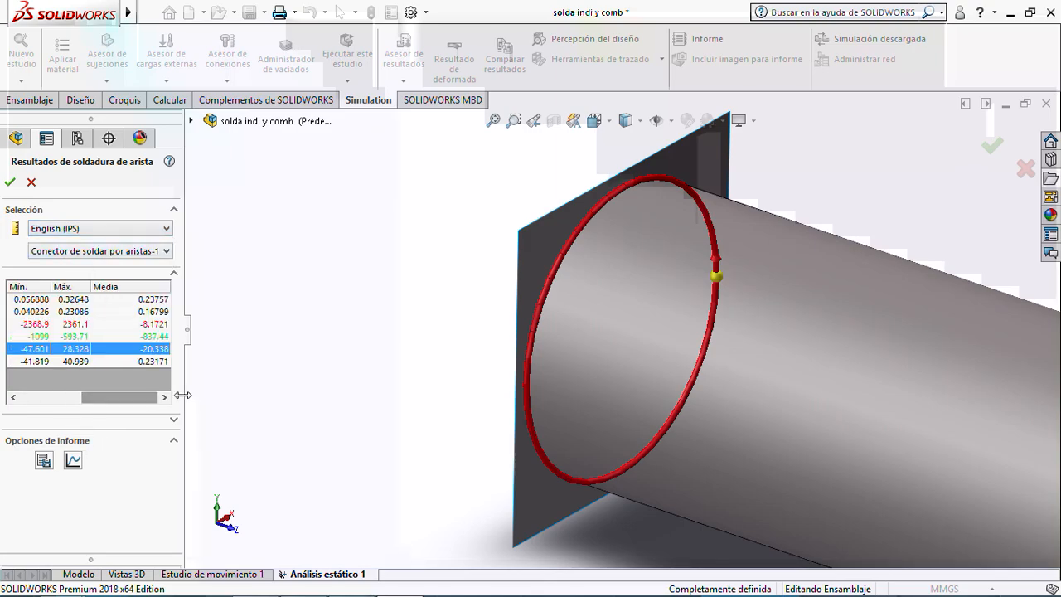
Plot the weld size and throat size along the first connector's seam, examine the graph, and close it.
{"action": "left_click_drag", "start_coordinate": [156, 398], "coordinate": [130, 399]}
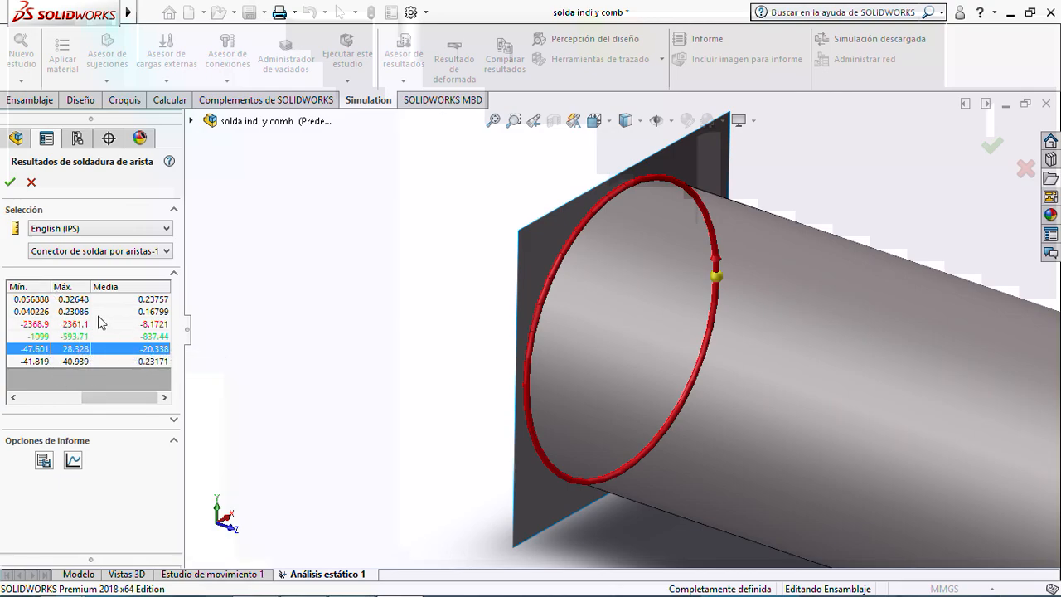
{"action": "left_click_drag", "start_coordinate": [92, 399], "coordinate": [30, 401]}
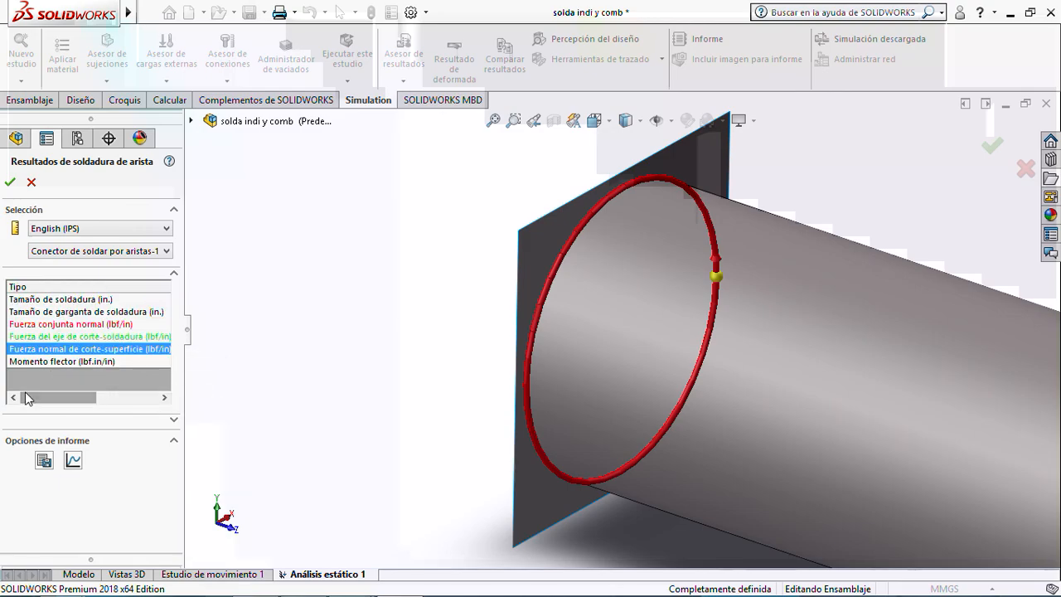
{"action": "left_click", "coordinate": [73, 461]}
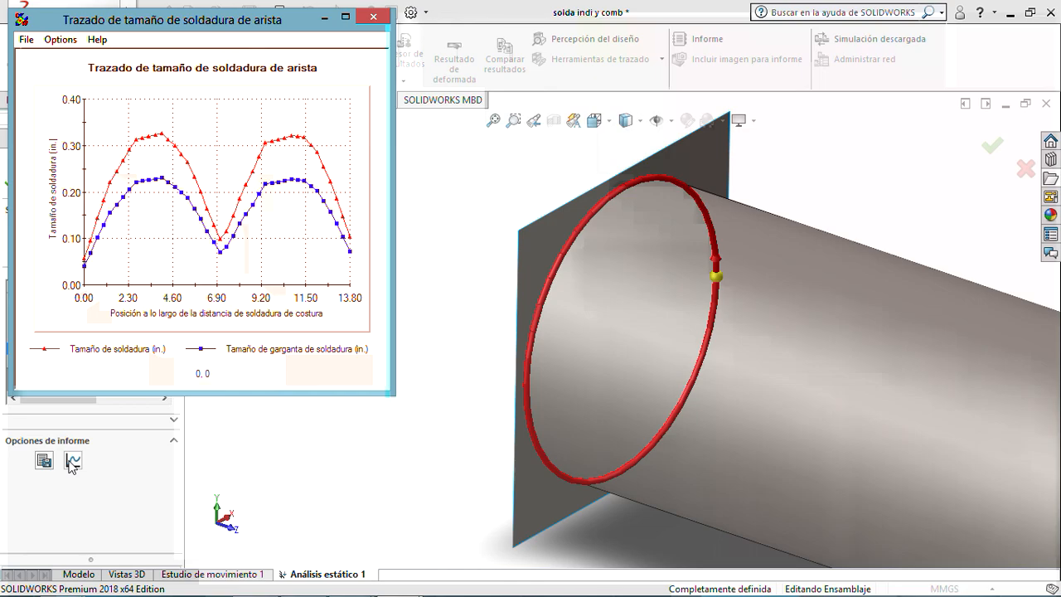
{"action": "left_click", "coordinate": [128, 239]}
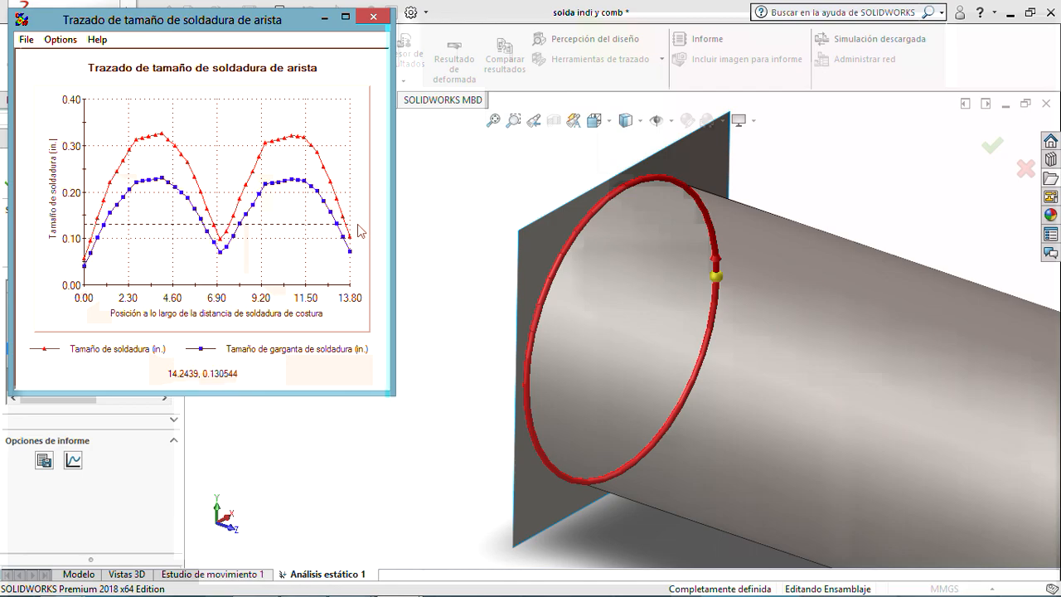
{"action": "left_click", "coordinate": [371, 18]}
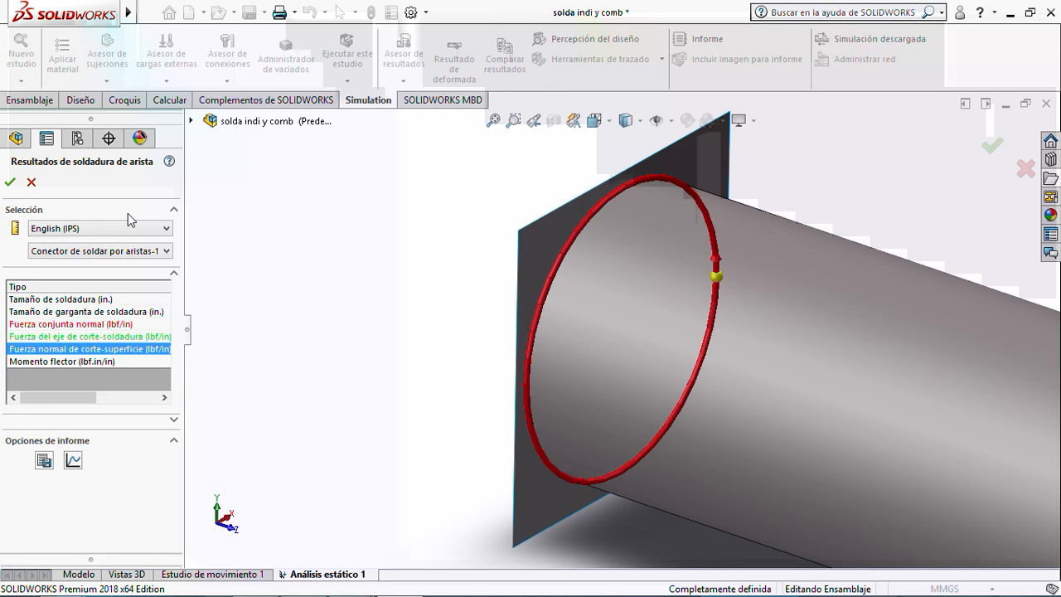
Accept the edge weld results and save the assembly.
{"action": "left_click", "coordinate": [11, 183]}
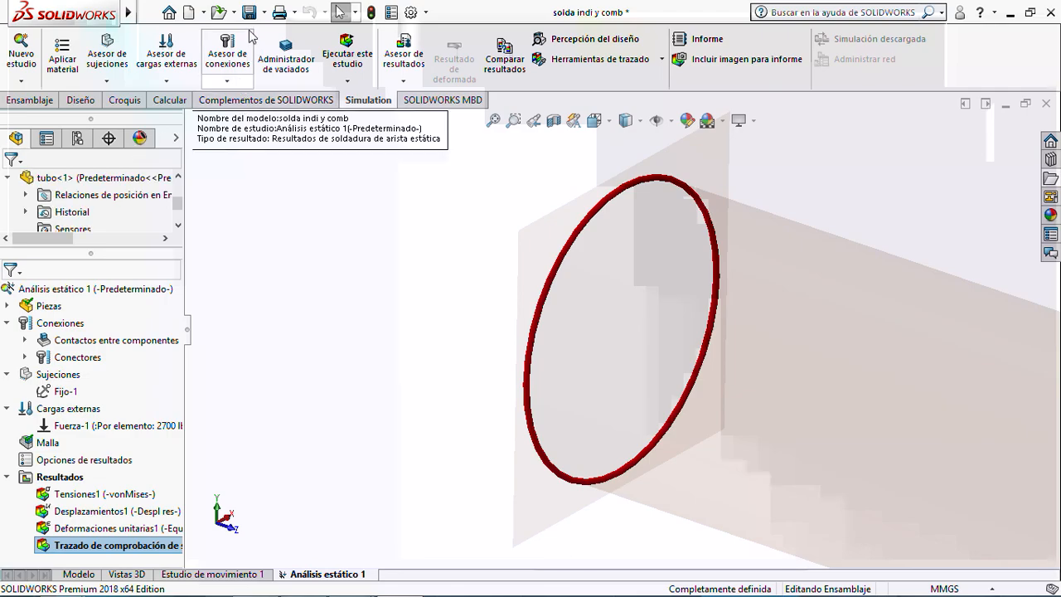
{"action": "left_click", "coordinate": [250, 13]}
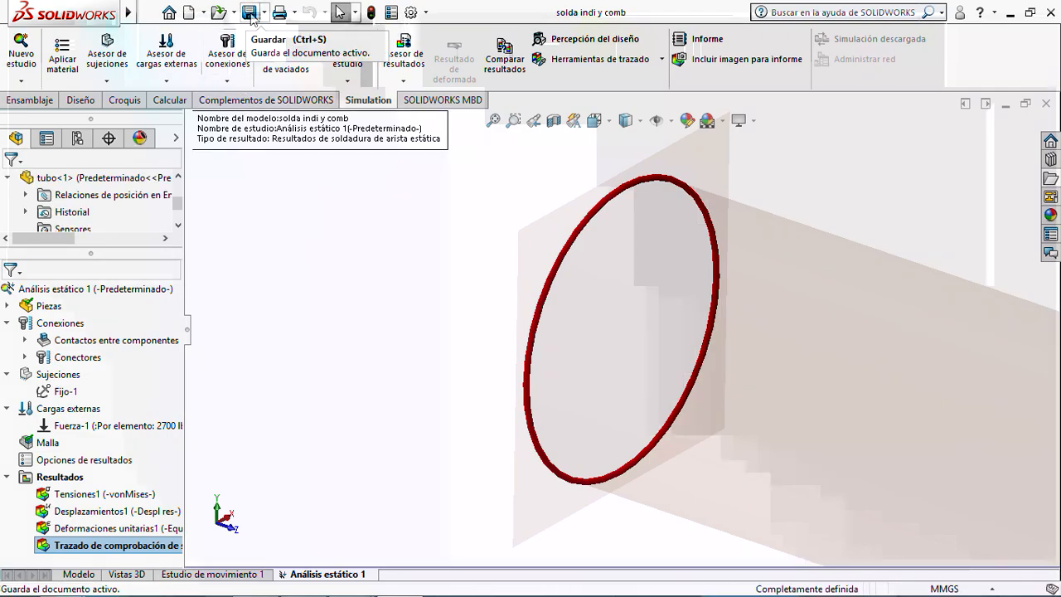
{"action": "double_click", "coordinate": [116, 541]}
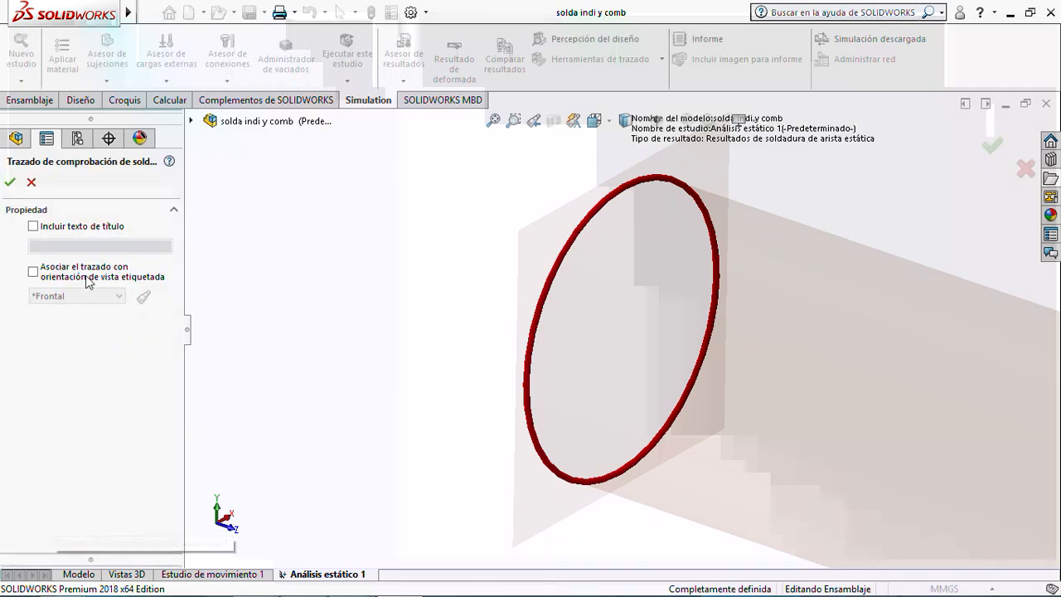
{"action": "left_click", "coordinate": [31, 182]}
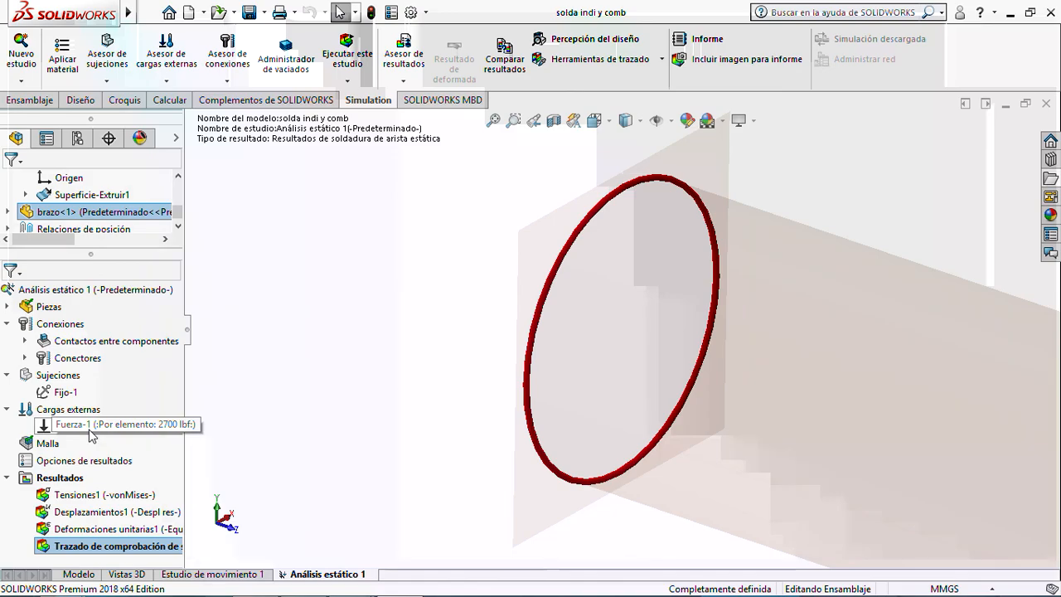
{"action": "left_click", "coordinate": [27, 359]}
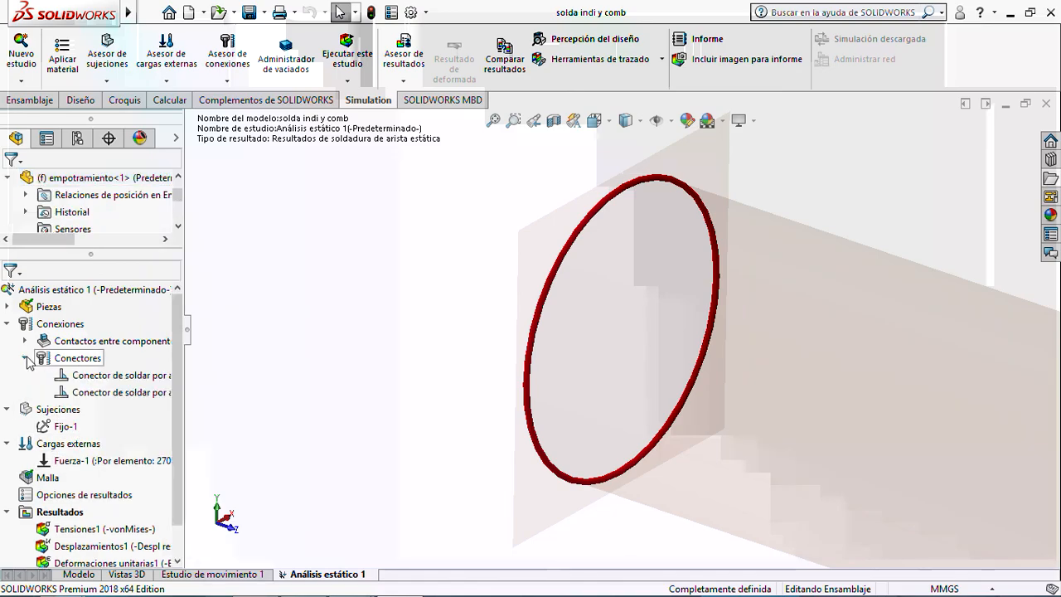
{"action": "right_click", "coordinate": [71, 377]}
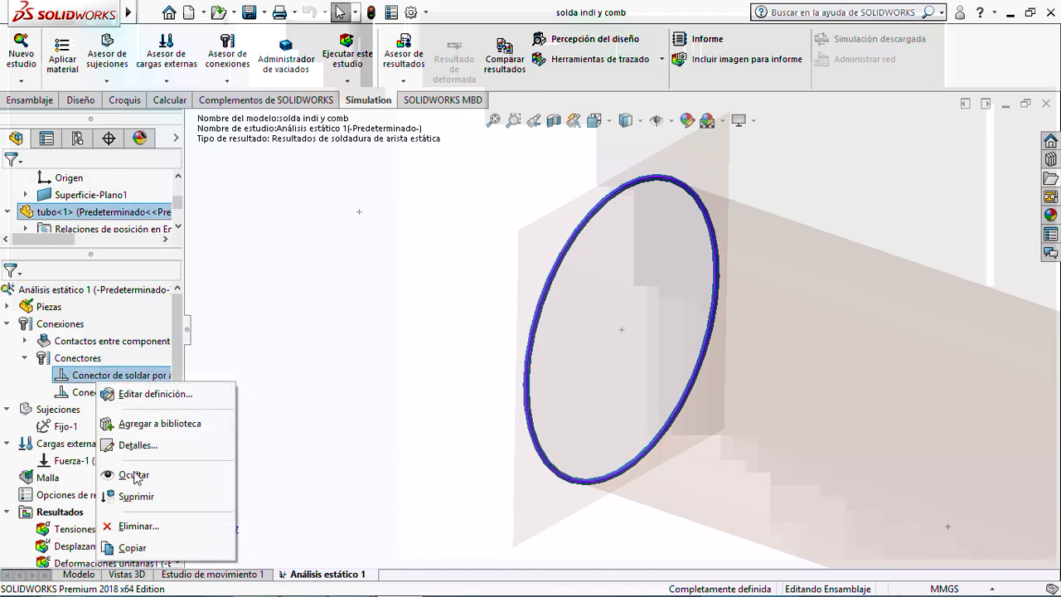
{"action": "left_click", "coordinate": [143, 395]}
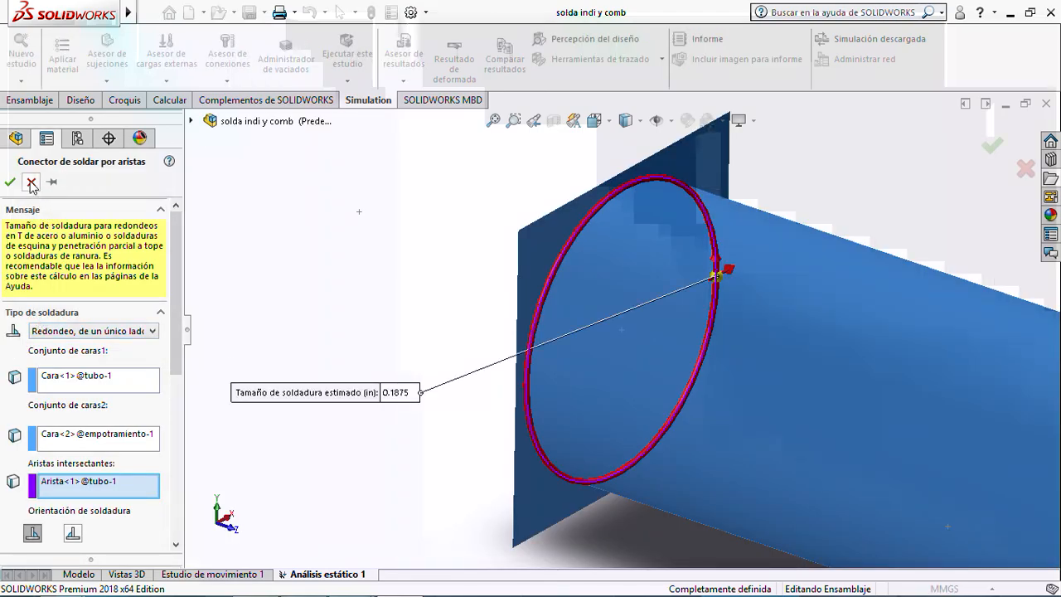
{"action": "left_click", "coordinate": [31, 181]}
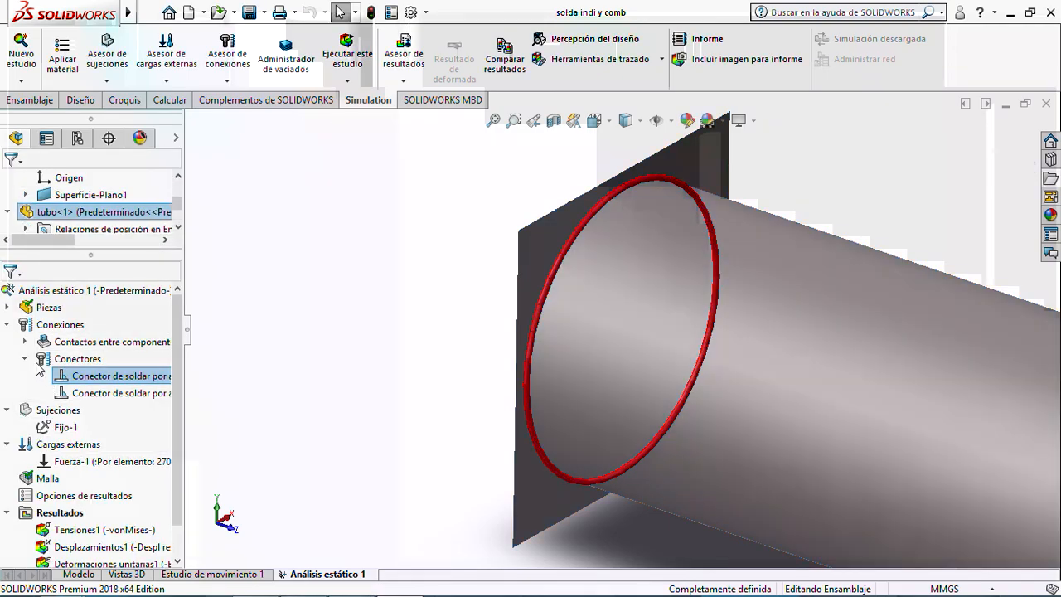
Set the safety factor of the first edge weld connector to 1 and accept the definition.
{"action": "right_click", "coordinate": [94, 378]}
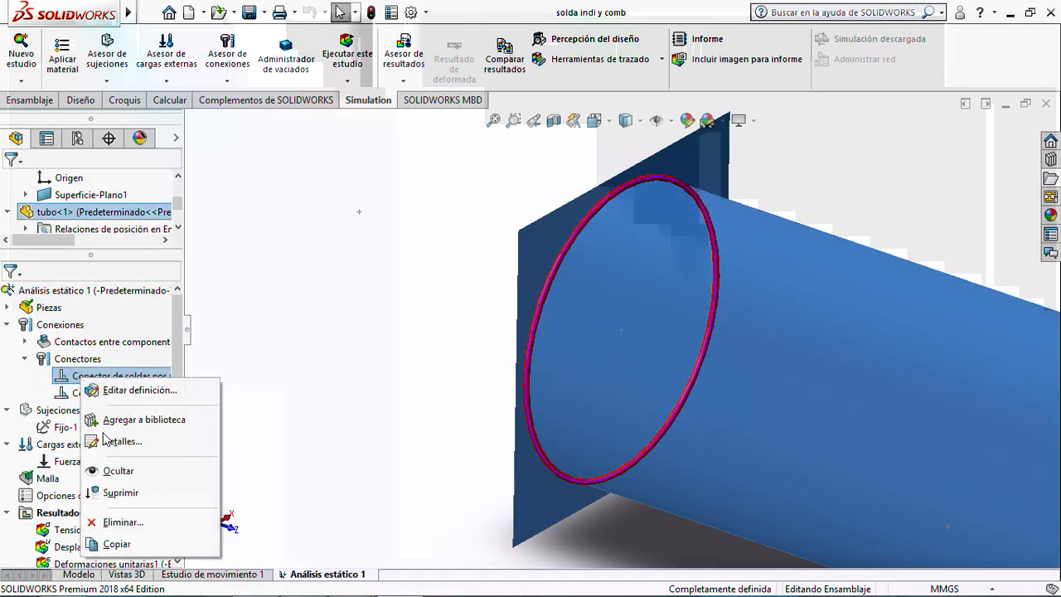
{"action": "left_click", "coordinate": [120, 390]}
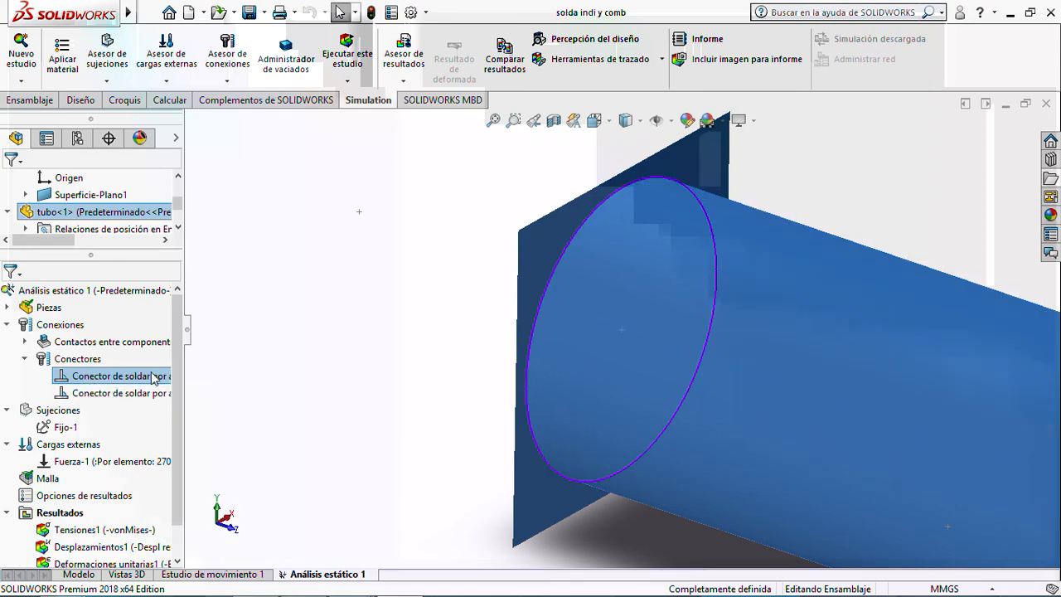
{"action": "left_click_drag", "start_coordinate": [177, 351], "coordinate": [171, 543]}
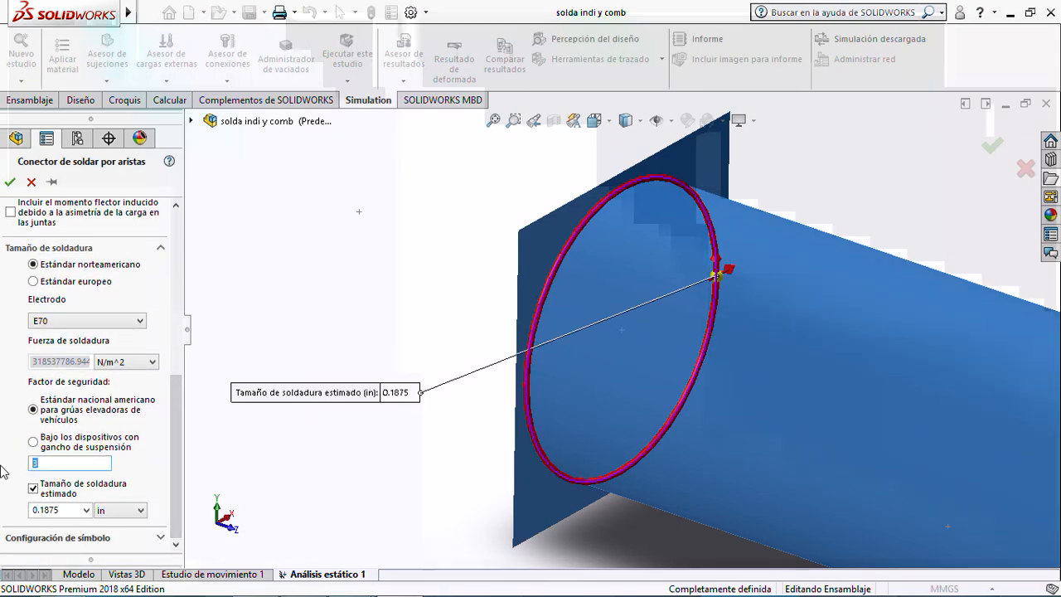
{"action": "type", "text": "1"}
{"action": "left_click", "coordinate": [10, 182]}
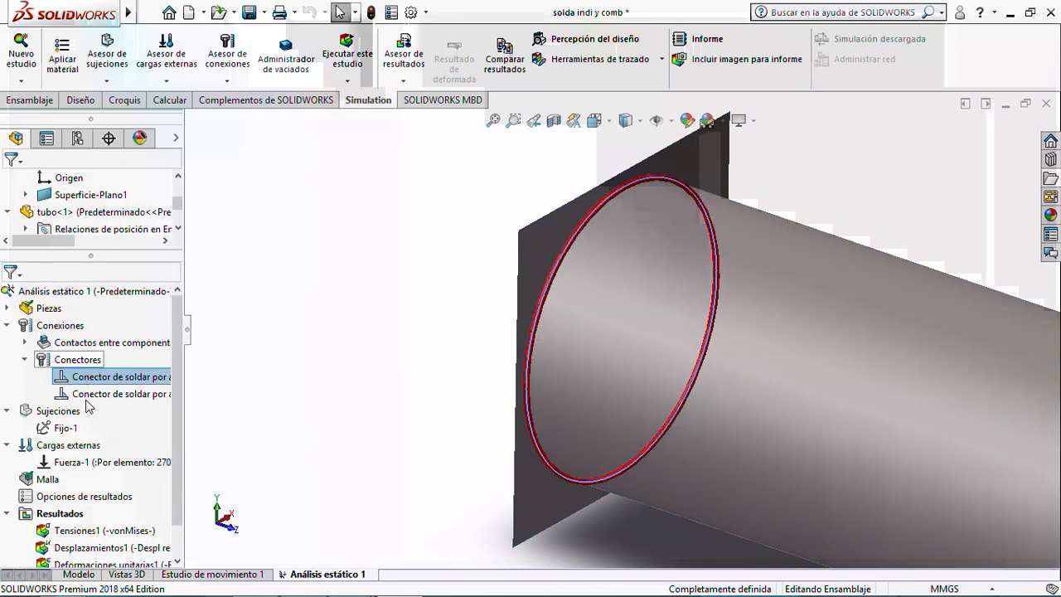
Set the safety factor of the second edge weld connector to 1 and accept the definition.
{"action": "right_click", "coordinate": [82, 398]}
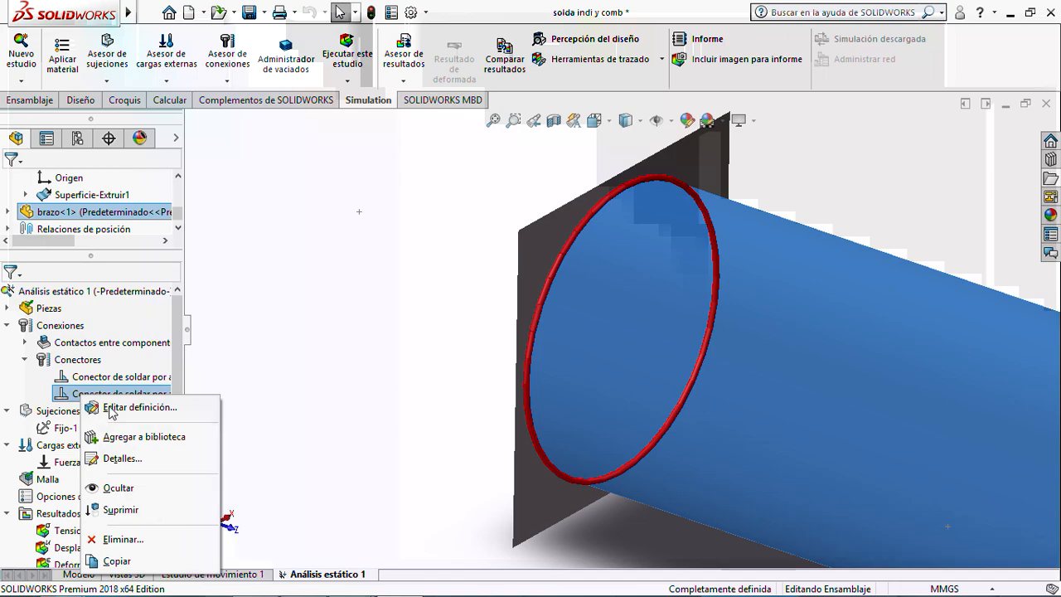
{"action": "left_click", "coordinate": [111, 409]}
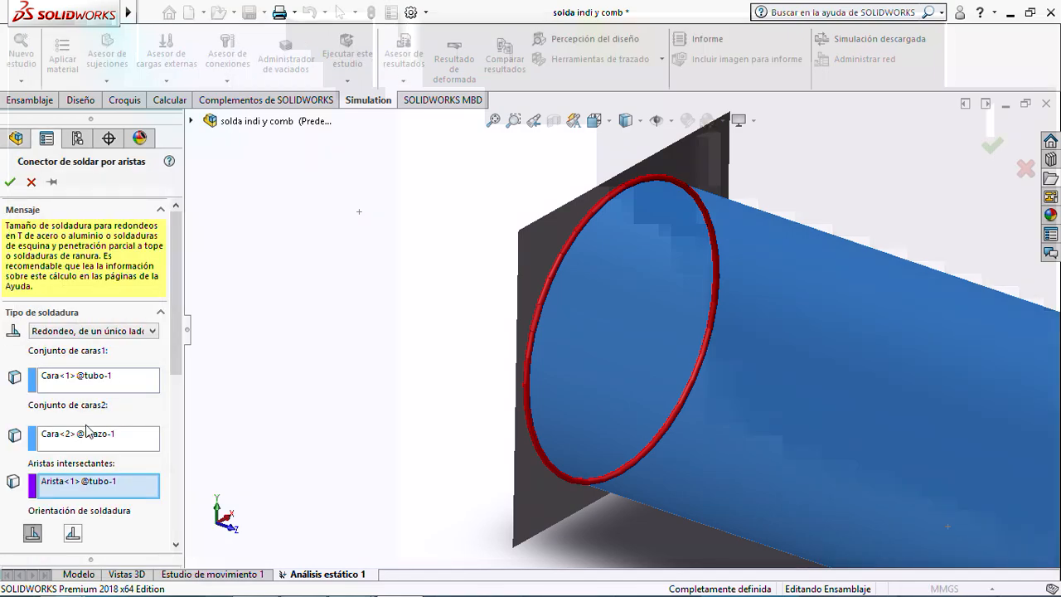
{"action": "scroll", "coordinate": [169, 376], "scroll_direction": "down", "scroll_amount": 5}
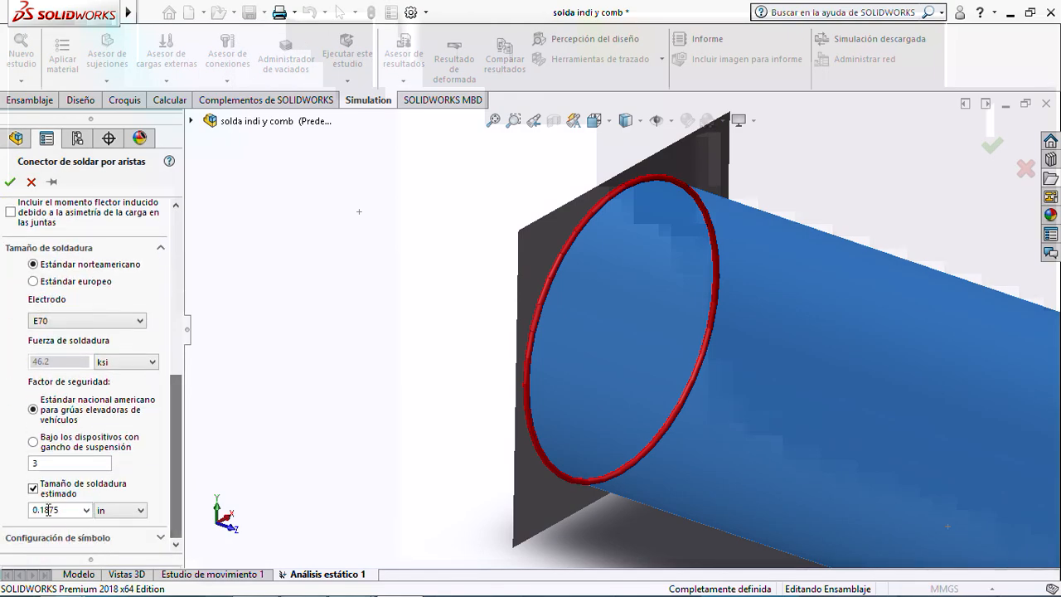
{"action": "left_click_drag", "start_coordinate": [44, 461], "coordinate": [20, 457]}
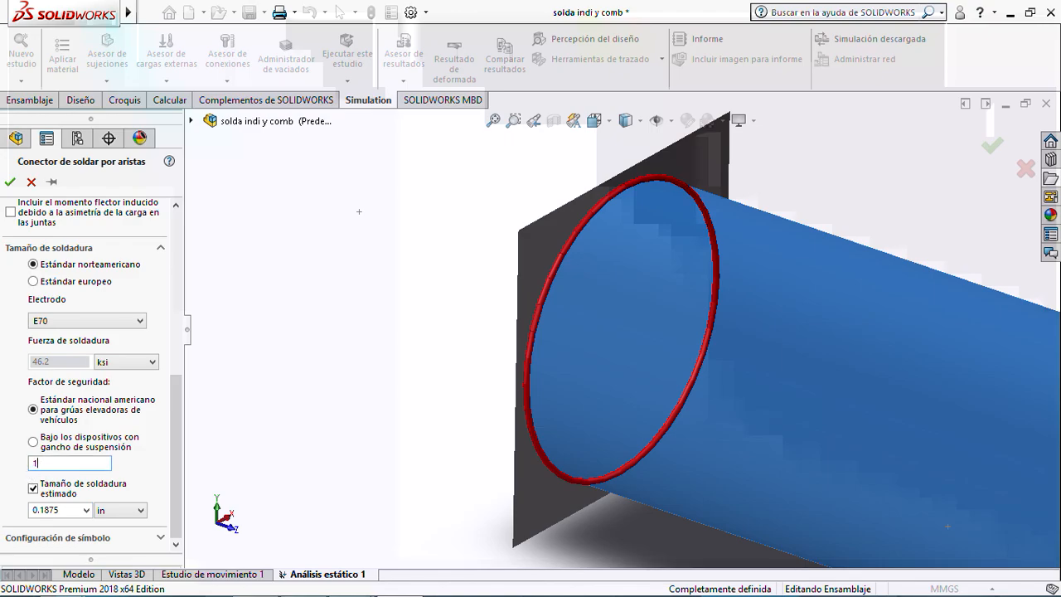
{"action": "left_click", "coordinate": [10, 182]}
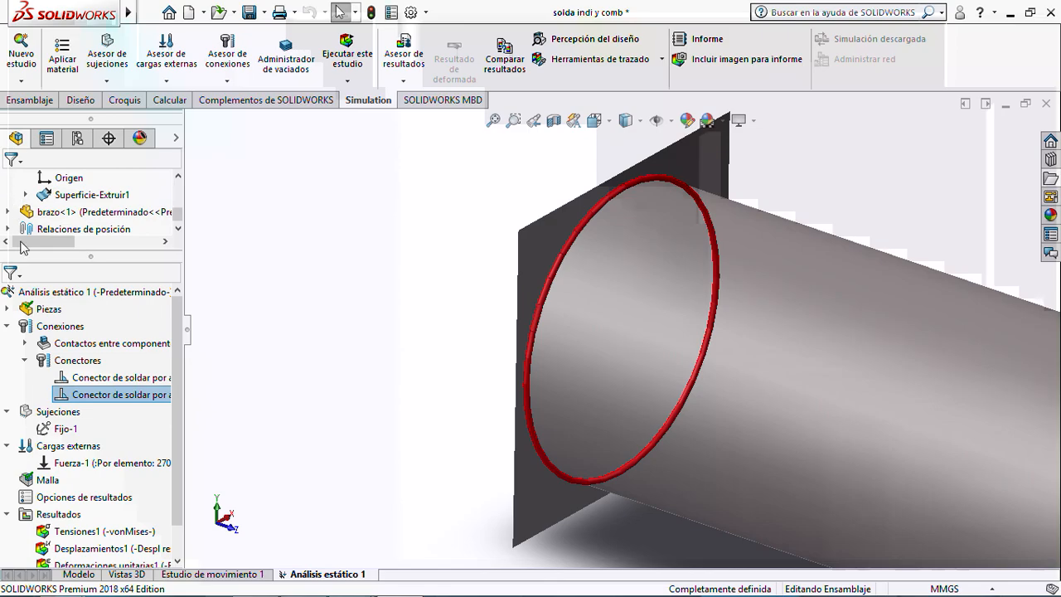
Rerun the static study with the changed safety factors and show the weld check plot.
{"action": "left_click", "coordinate": [352, 60]}
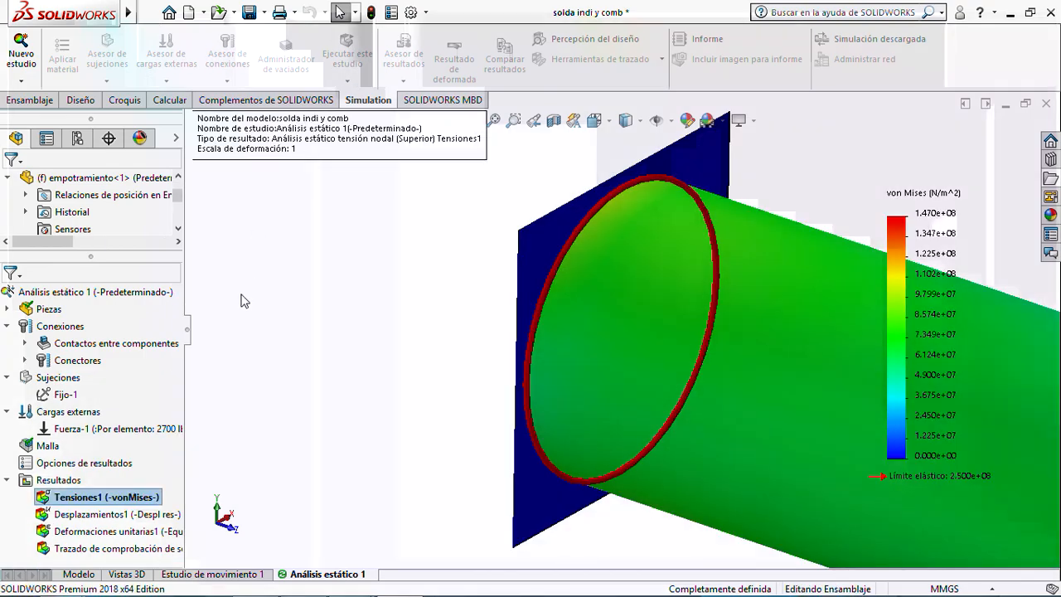
{"action": "left_click", "coordinate": [71, 547]}
{"action": "double_click", "coordinate": [71, 547]}
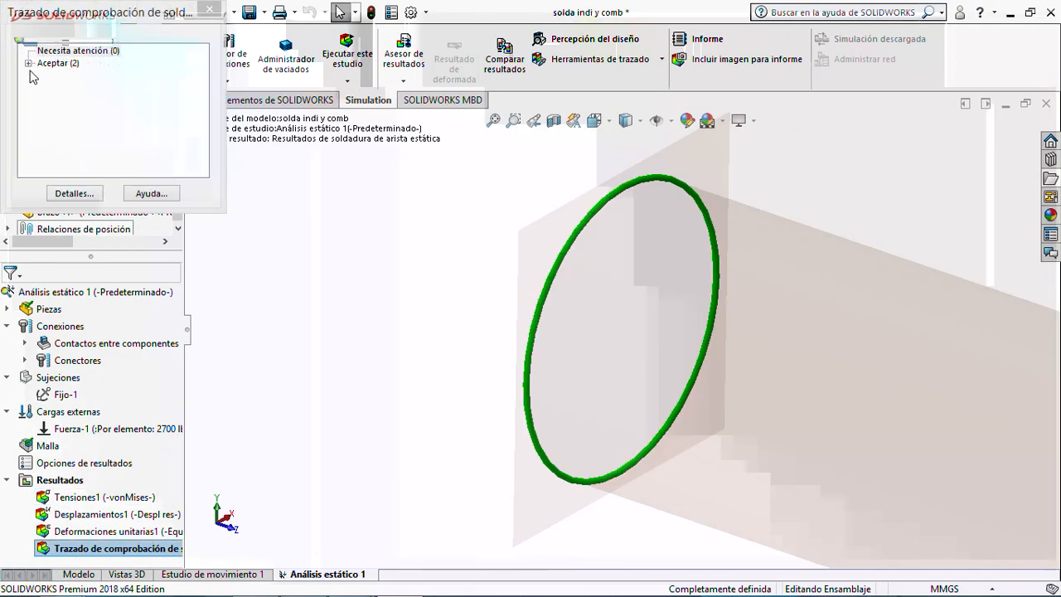
Expand the accepted welds in the weld check plot and inspect both edge weld connectors' calculated and estimated sizes.
{"action": "left_click", "coordinate": [28, 63]}
{"action": "left_click", "coordinate": [105, 78]}
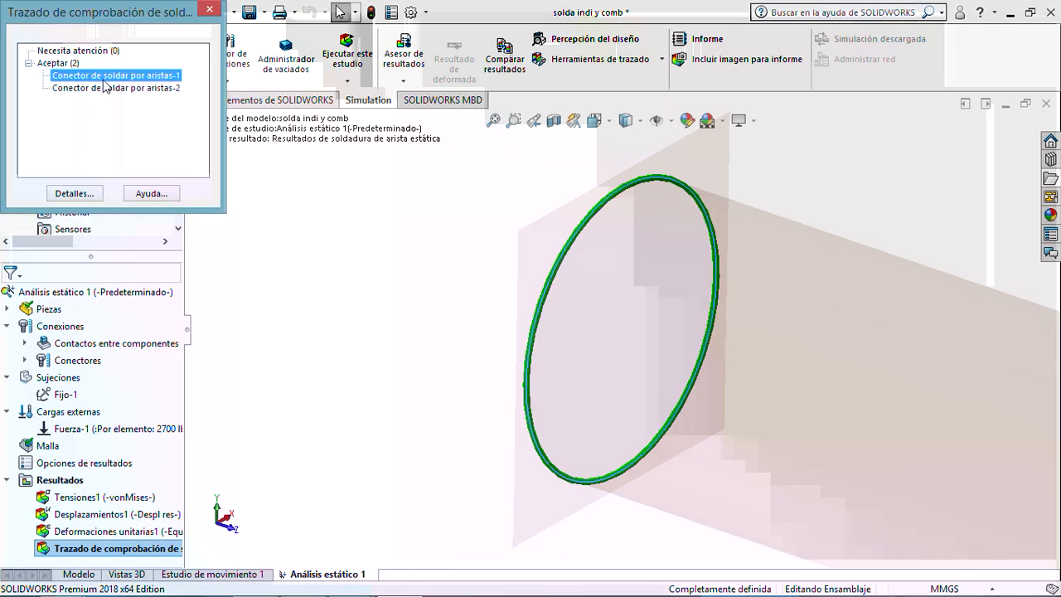
{"action": "left_click", "coordinate": [112, 89]}
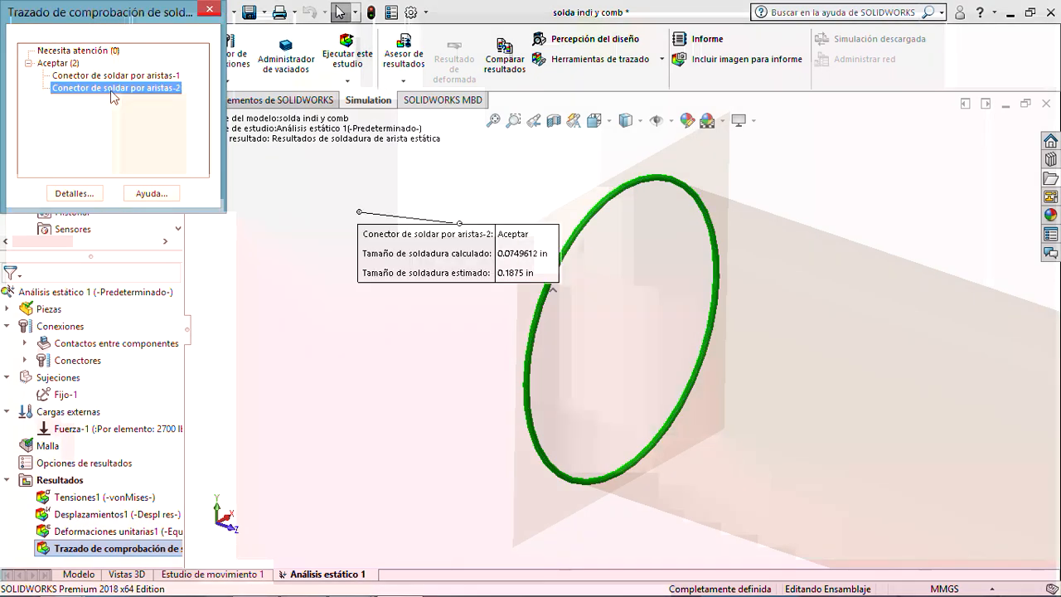
Open the detailed results of the first edge weld connector and show them in English (IPS) units.
{"action": "left_click", "coordinate": [72, 193]}
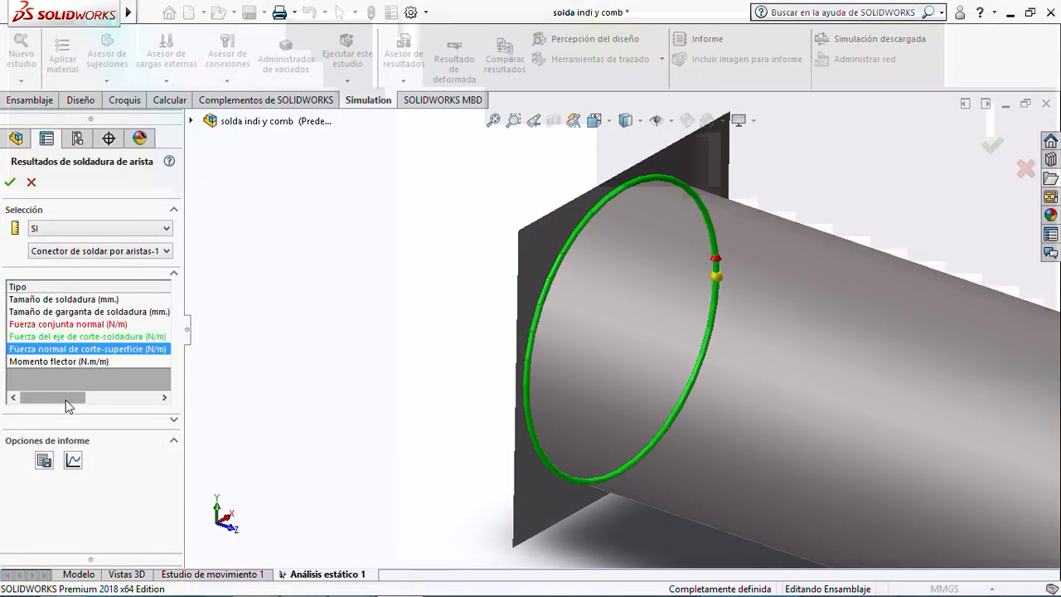
{"action": "left_click", "coordinate": [95, 231]}
{"action": "left_click", "coordinate": [79, 242]}
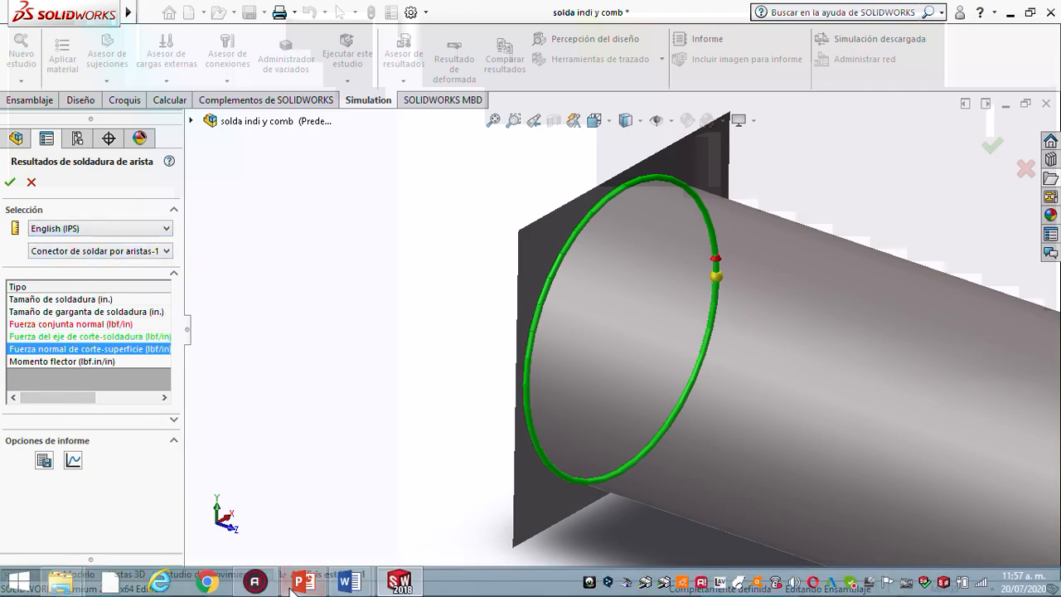
Switch to the Word document on weld design as a line and review the hand calculations of the unit loads at point A.
{"action": "mouse_move", "coordinate": [349, 581]}
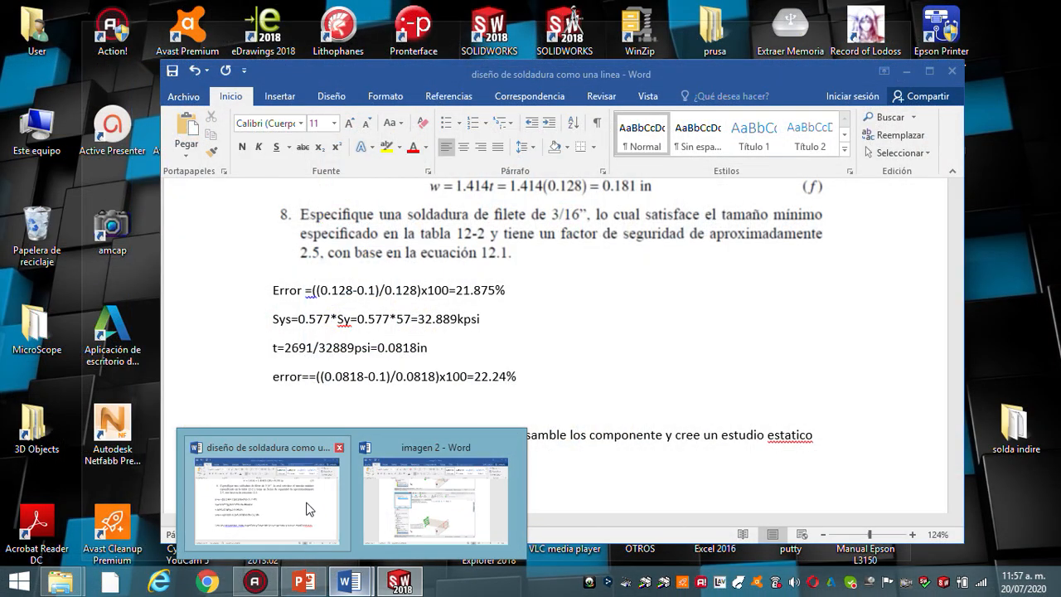
{"action": "left_click", "coordinate": [306, 509]}
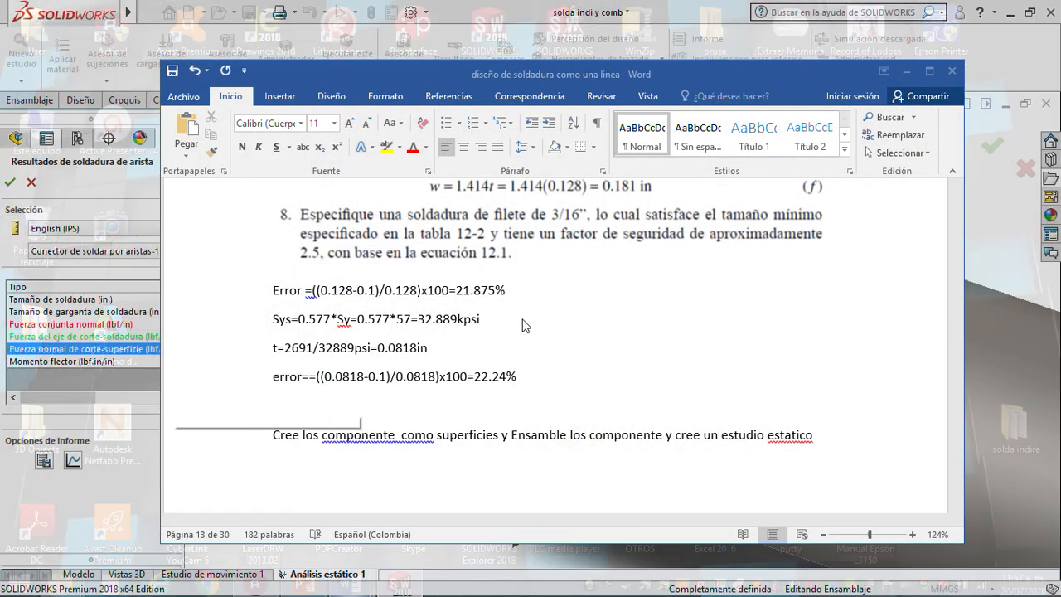
{"action": "scroll", "coordinate": [594, 284], "scroll_direction": "up", "scroll_amount": 10}
{"action": "scroll", "coordinate": [593, 283], "scroll_direction": "up", "scroll_amount": 6}
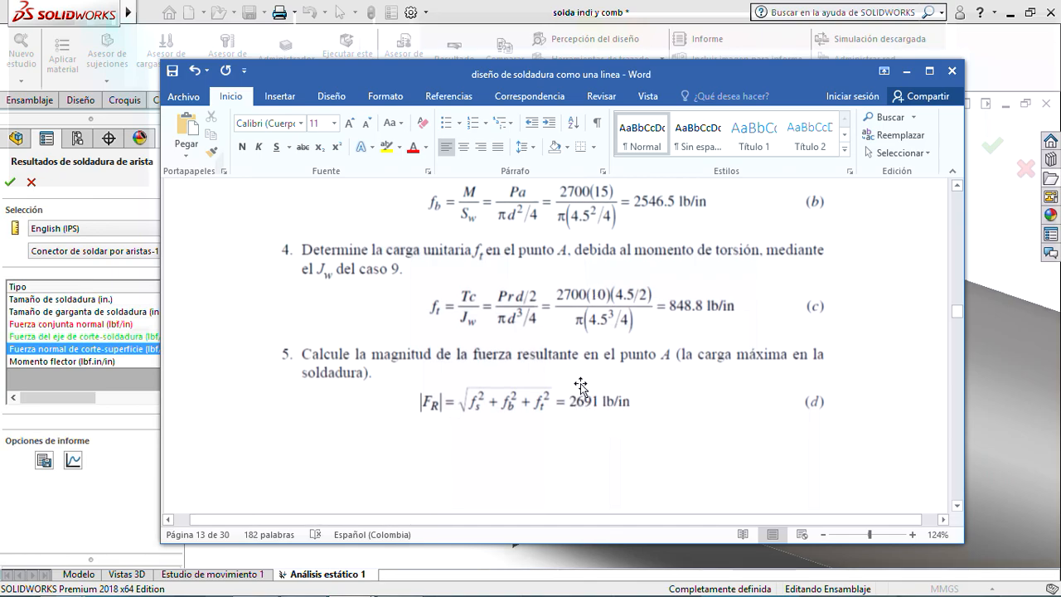
{"action": "scroll", "coordinate": [696, 350], "scroll_direction": "up", "scroll_amount": 3}
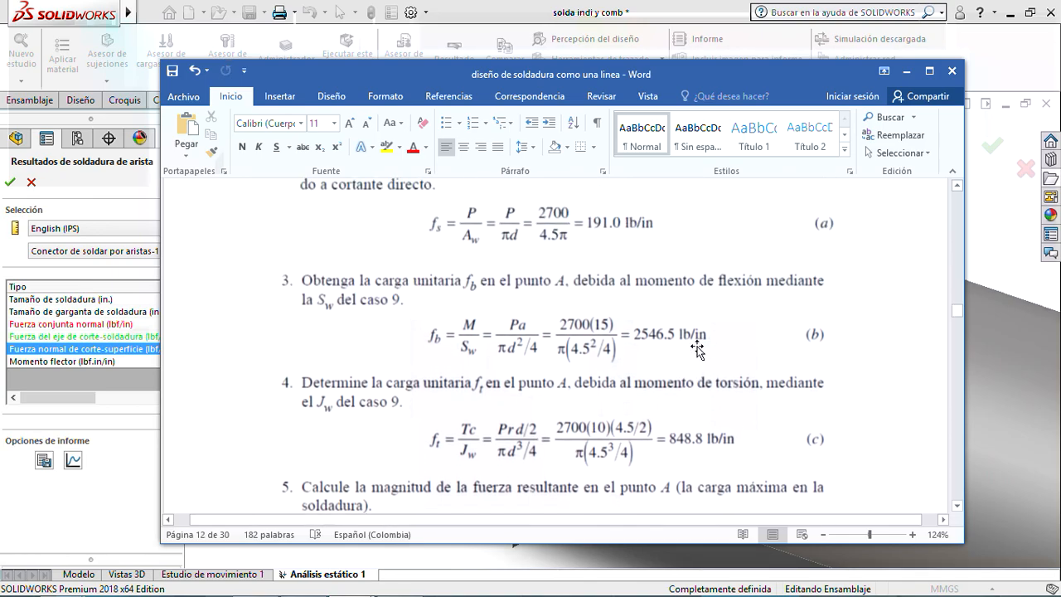
{"action": "scroll", "coordinate": [689, 346], "scroll_direction": "up", "scroll_amount": 1}
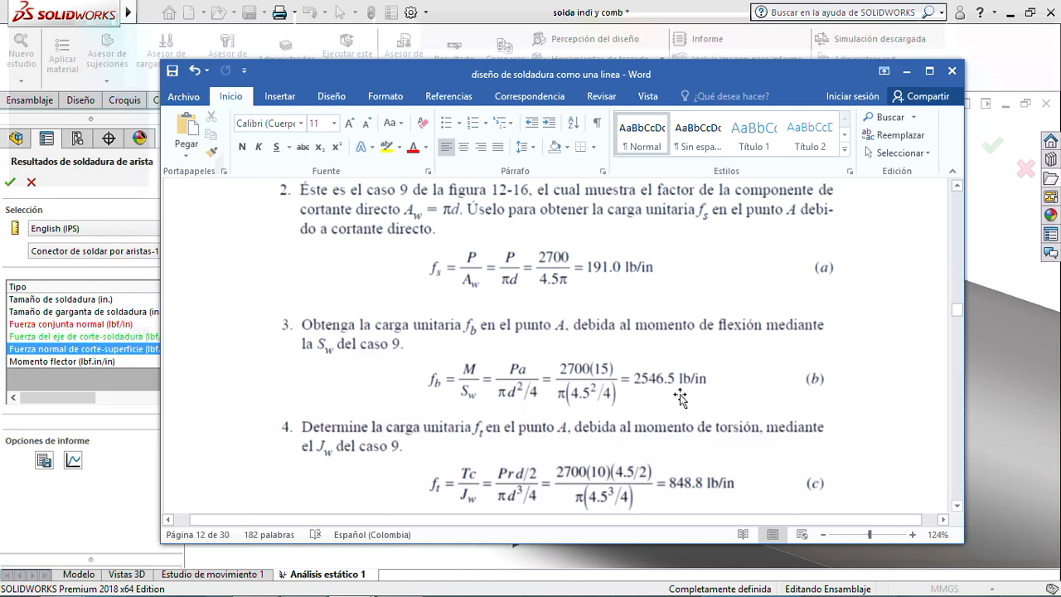
{"action": "scroll", "coordinate": [666, 379], "scroll_direction": "down", "scroll_amount": 1}
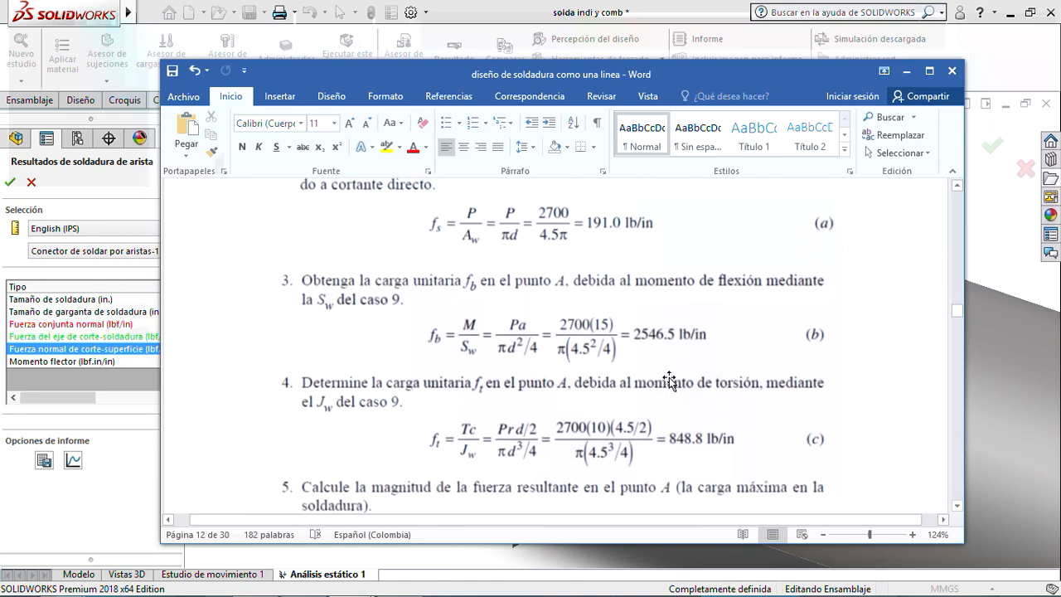
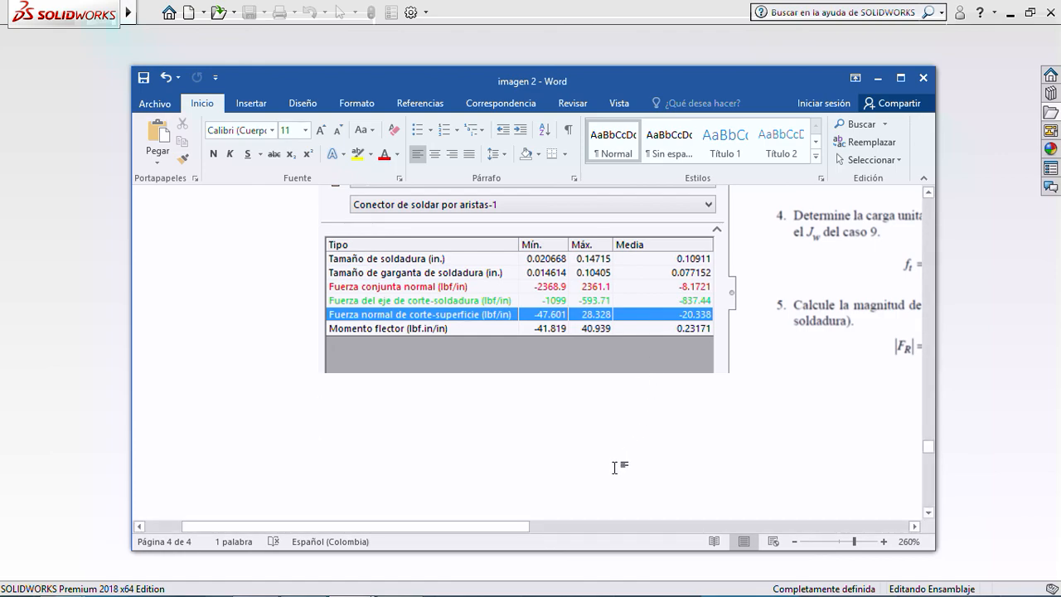
Compare the weld connector results table with the hand-calculated unit loads and resultant force at point A, and close the Word document.
{"action": "left_click_drag", "start_coordinate": [522, 525], "coordinate": [734, 503]}
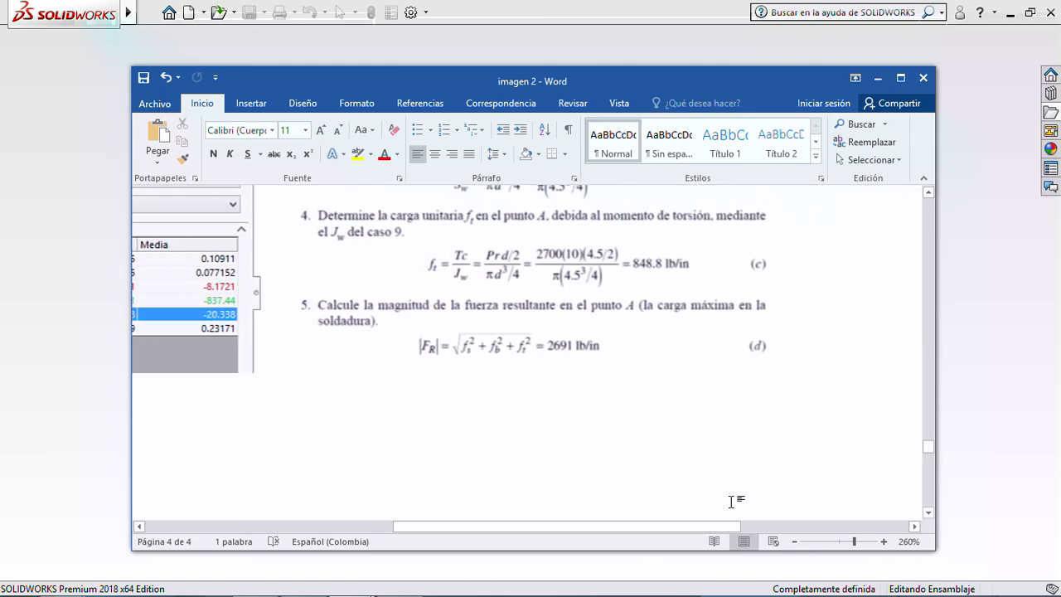
{"action": "scroll", "coordinate": [715, 433], "scroll_direction": "up", "scroll_amount": 3}
{"action": "scroll", "coordinate": [715, 433], "scroll_direction": "up", "scroll_amount": 1}
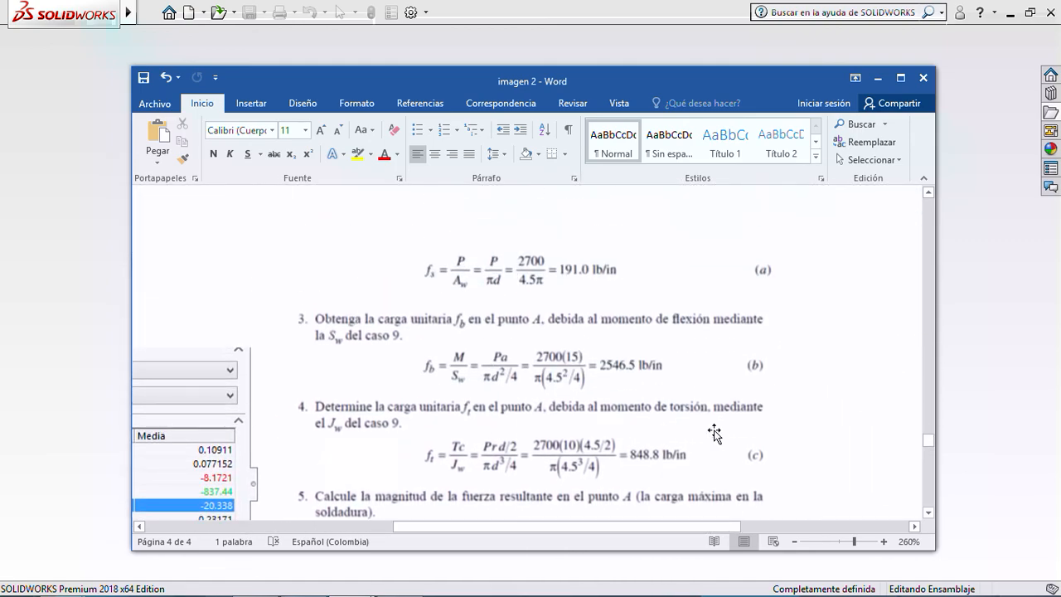
{"action": "scroll", "coordinate": [714, 433], "scroll_direction": "up", "scroll_amount": 3}
{"action": "scroll", "coordinate": [715, 433], "scroll_direction": "down", "scroll_amount": 9}
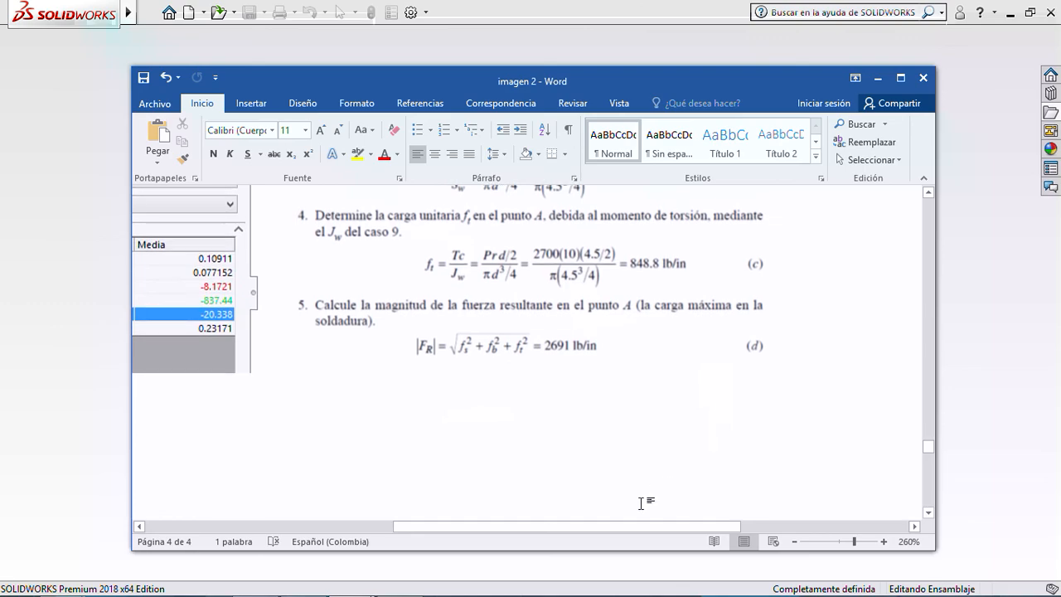
{"action": "left_click_drag", "start_coordinate": [626, 528], "coordinate": [463, 534]}
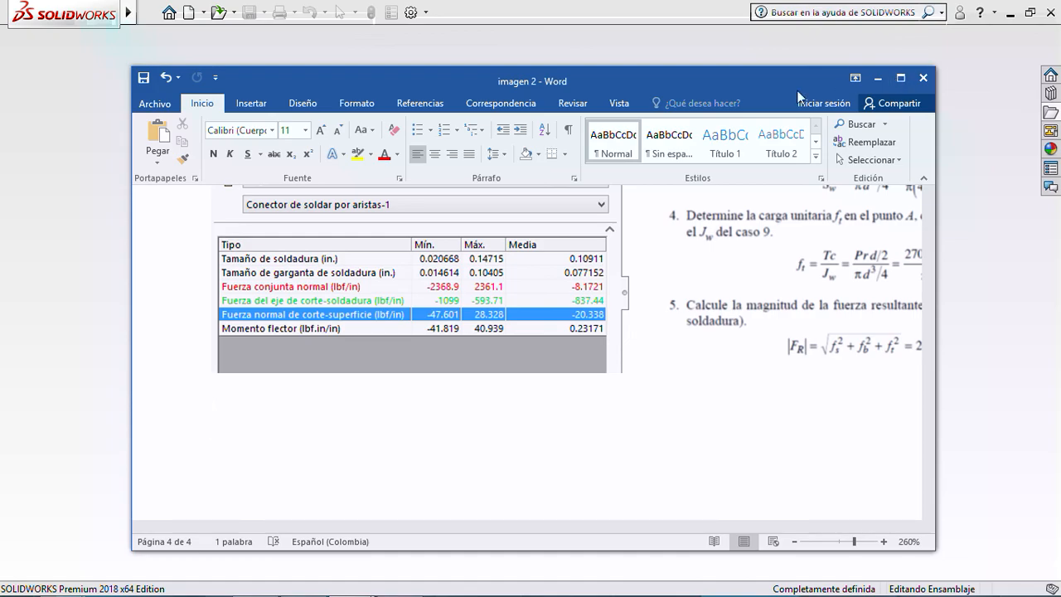
{"action": "left_click", "coordinate": [924, 82]}
Open the assembly "solda indi y comb" from the solda indire folder and show its study Análisis estático 1.
{"action": "left_click", "coordinate": [234, 11]}
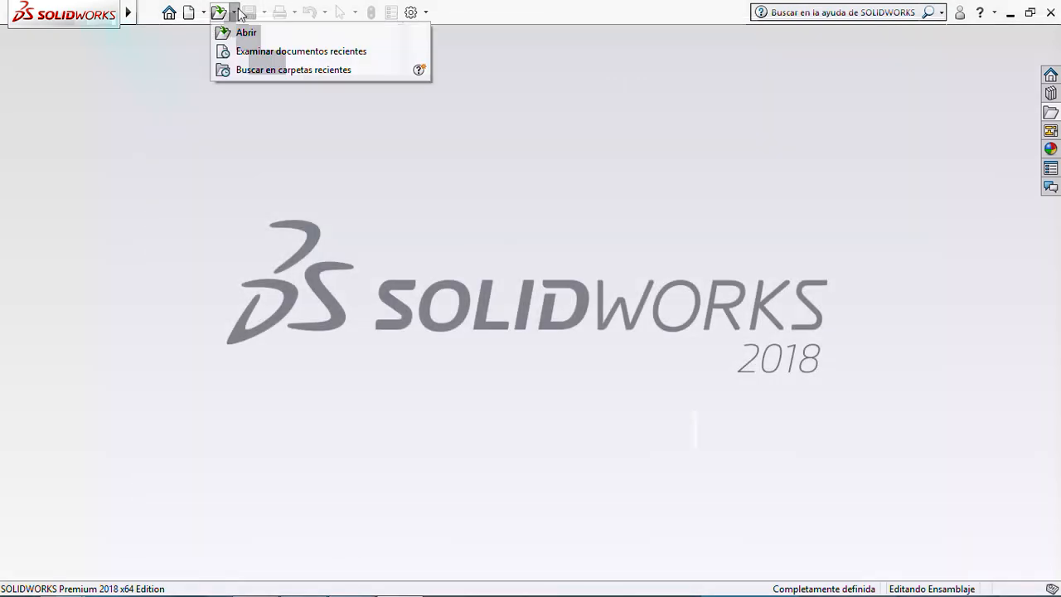
{"action": "left_click", "coordinate": [245, 33]}
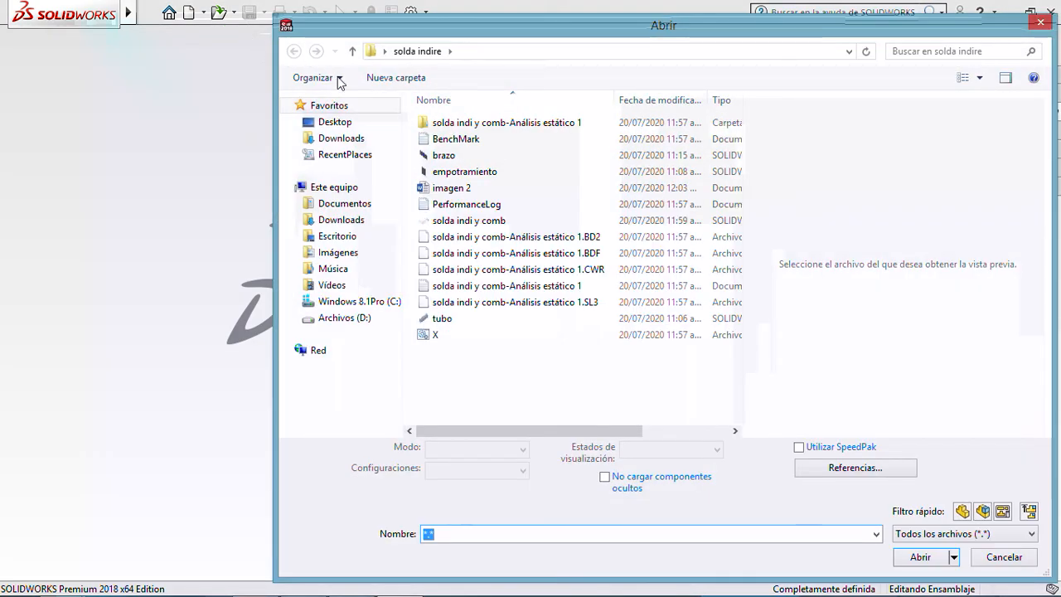
{"action": "left_click", "coordinate": [982, 511]}
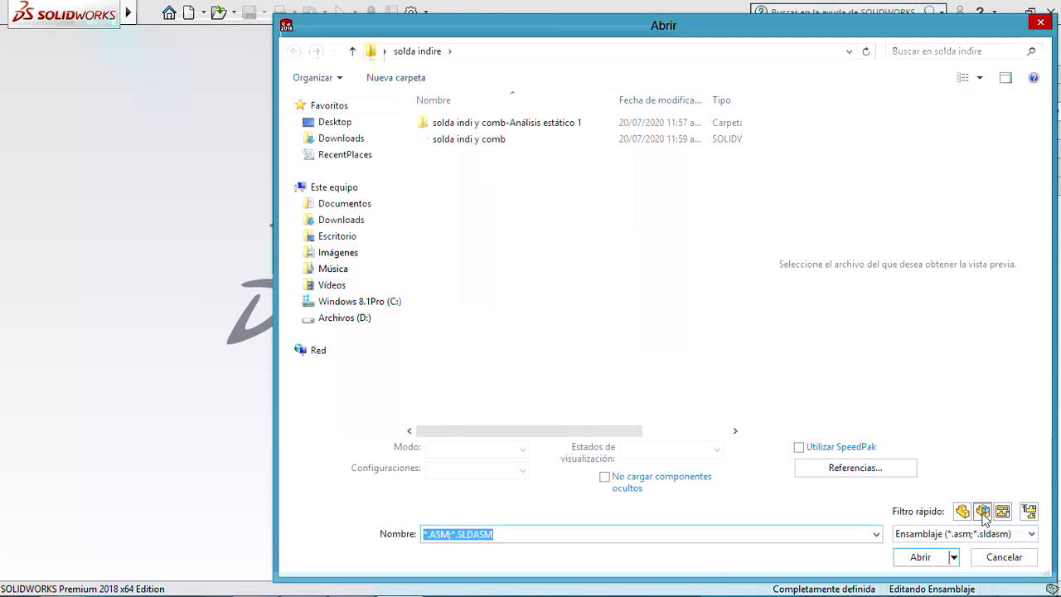
{"action": "left_click", "coordinate": [439, 139]}
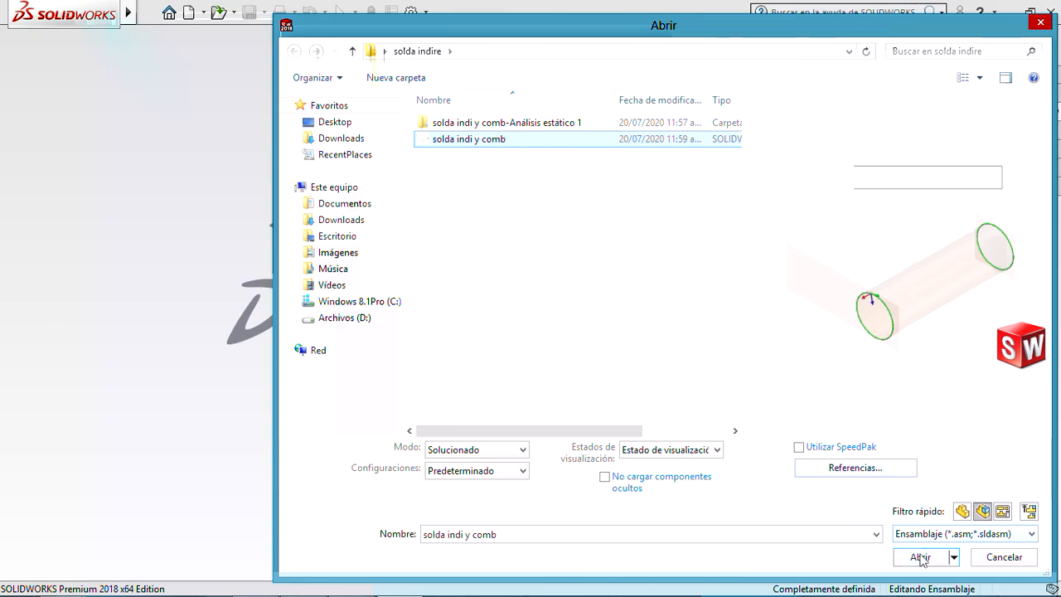
{"action": "left_click", "coordinate": [920, 557]}
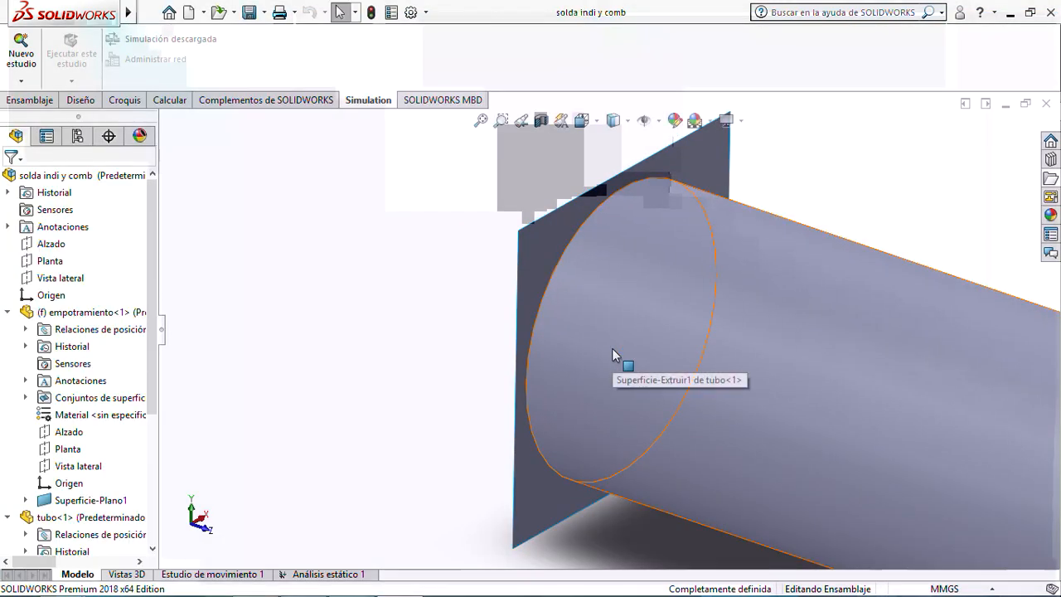
{"action": "left_click", "coordinate": [305, 574]}
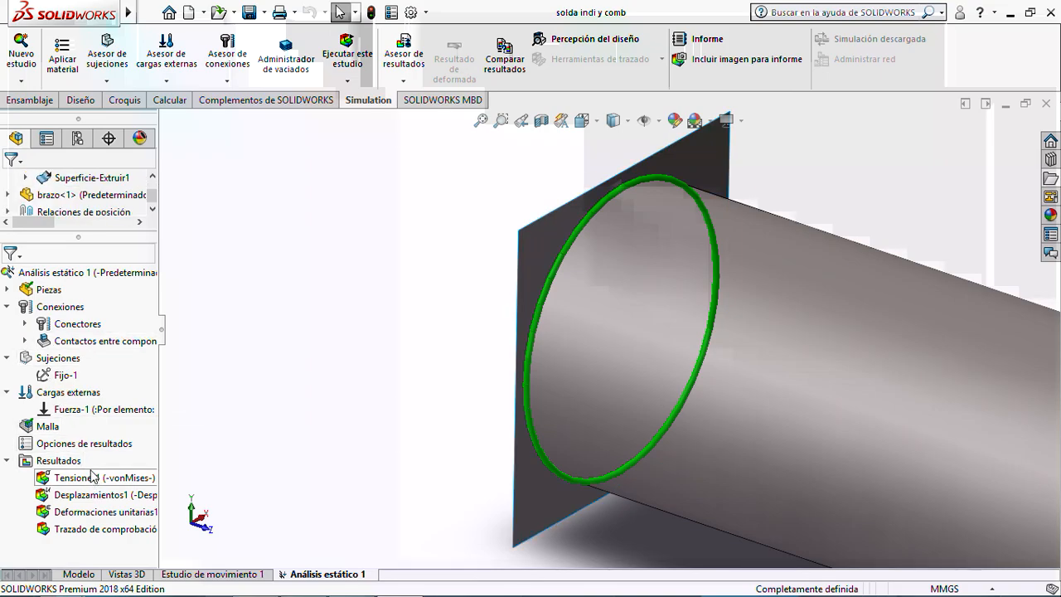
Edit the first edge weld connector to include the bending moment induced by the load asymmetry in the joints.
{"action": "left_click", "coordinate": [25, 341]}
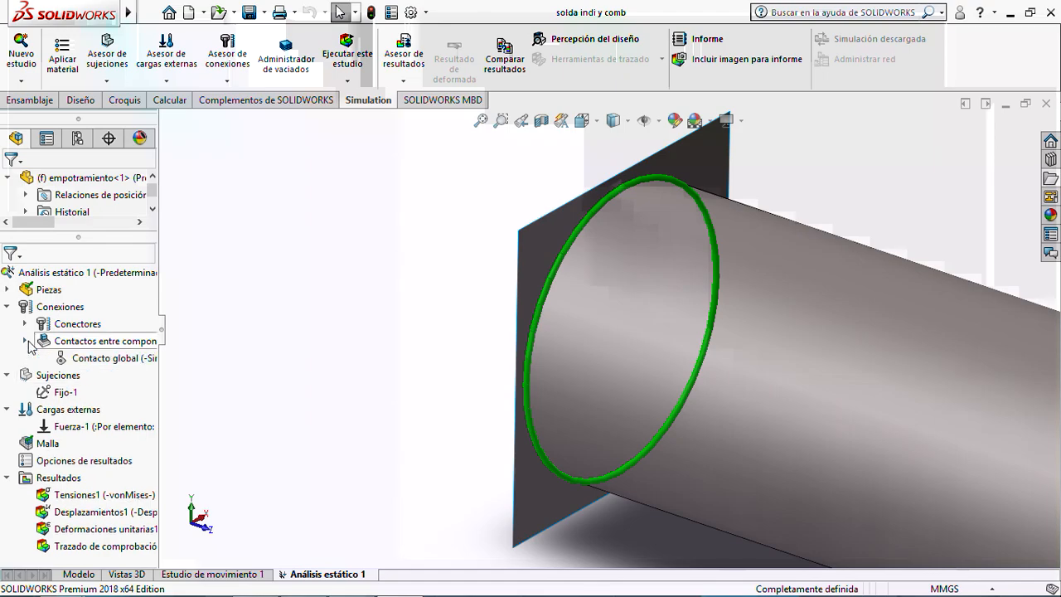
{"action": "left_click", "coordinate": [25, 341]}
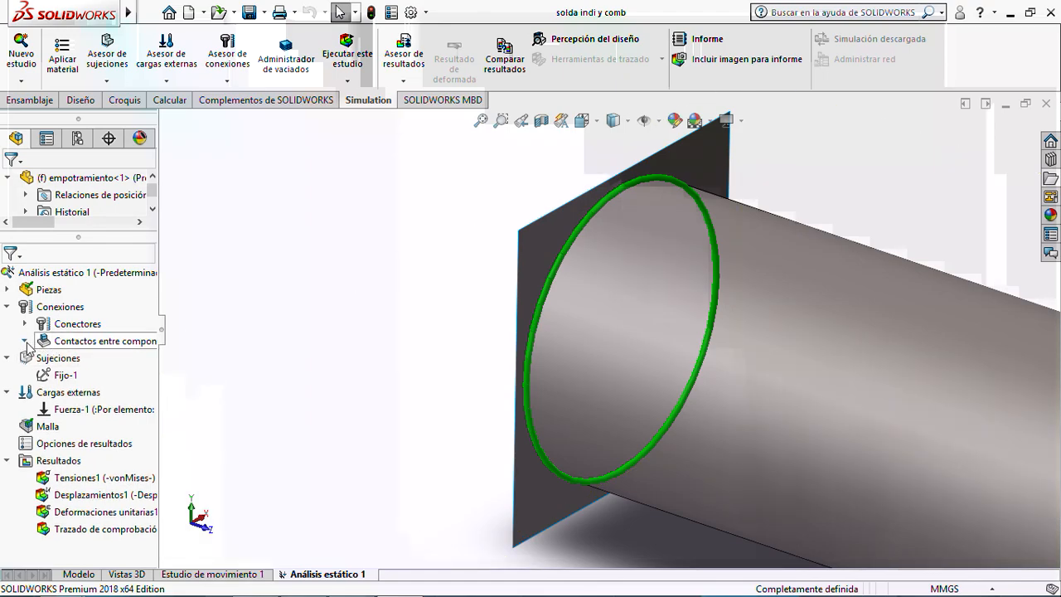
{"action": "left_click", "coordinate": [25, 323]}
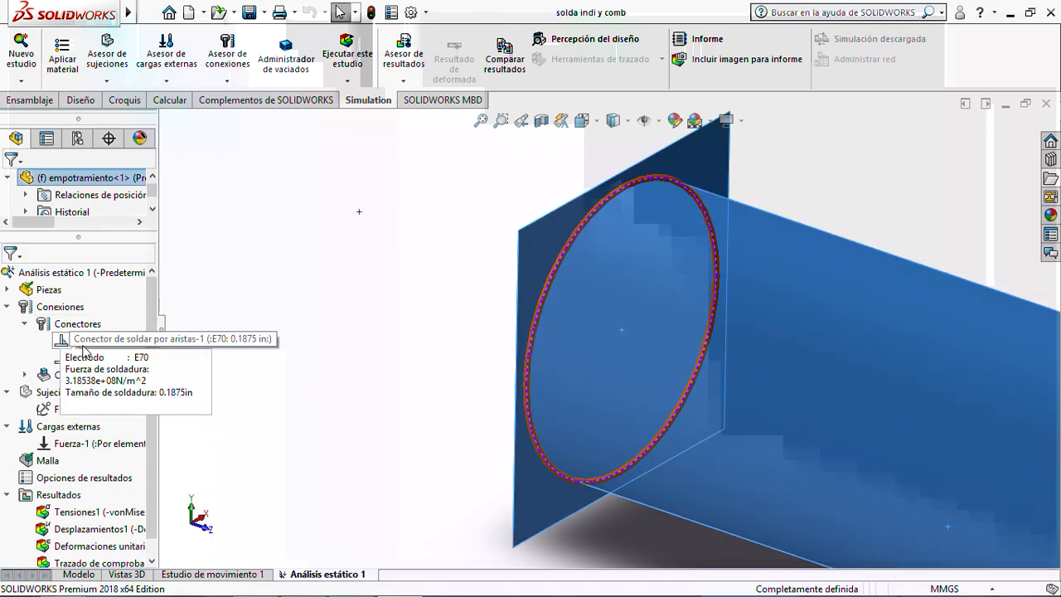
{"action": "right_click", "coordinate": [82, 347]}
{"action": "left_click", "coordinate": [98, 363]}
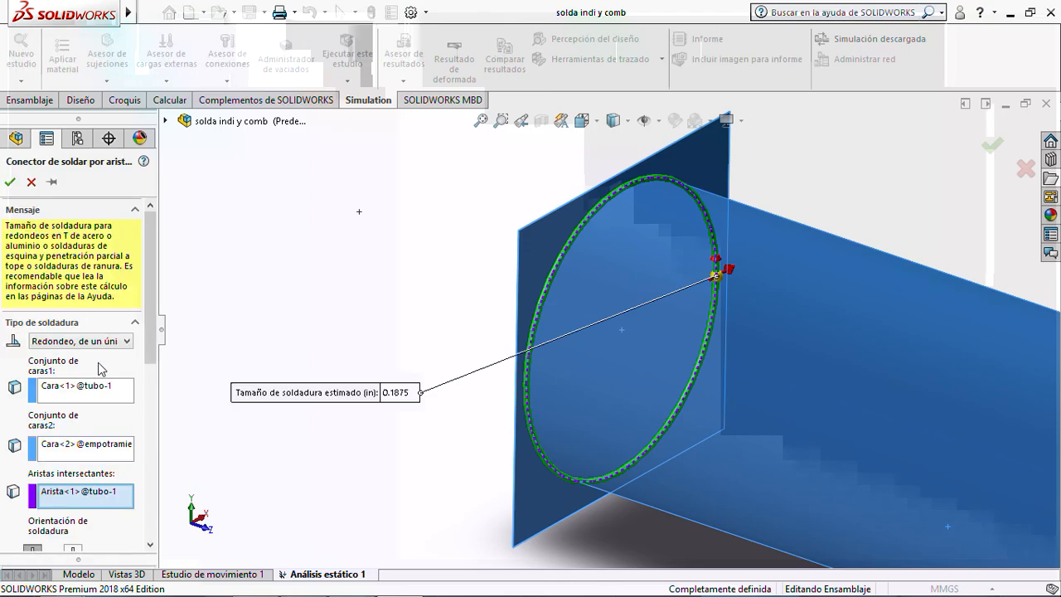
{"action": "left_click_drag", "start_coordinate": [148, 332], "coordinate": [159, 424]}
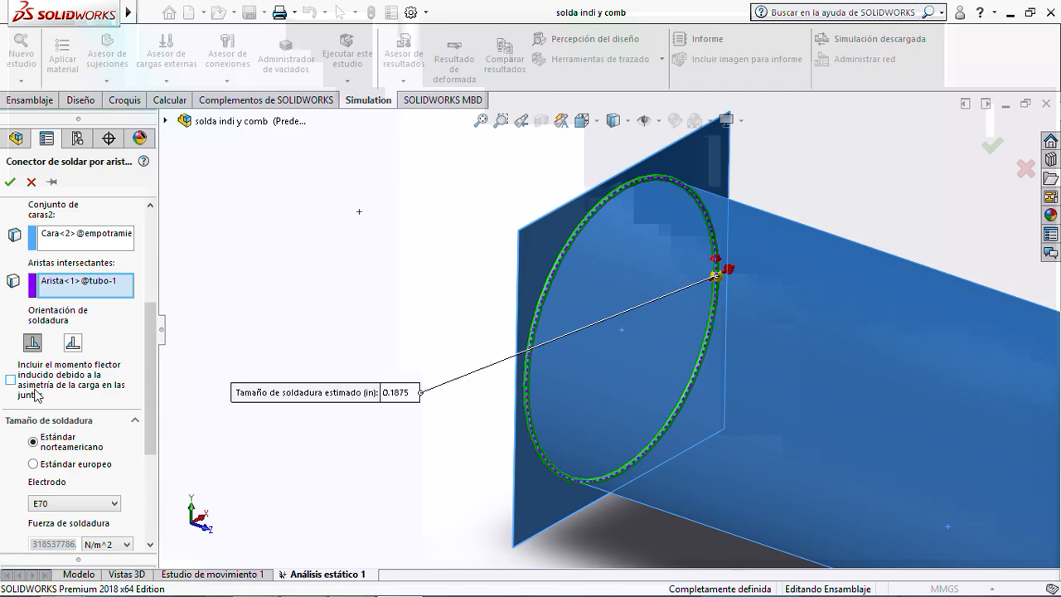
{"action": "left_click", "coordinate": [9, 381]}
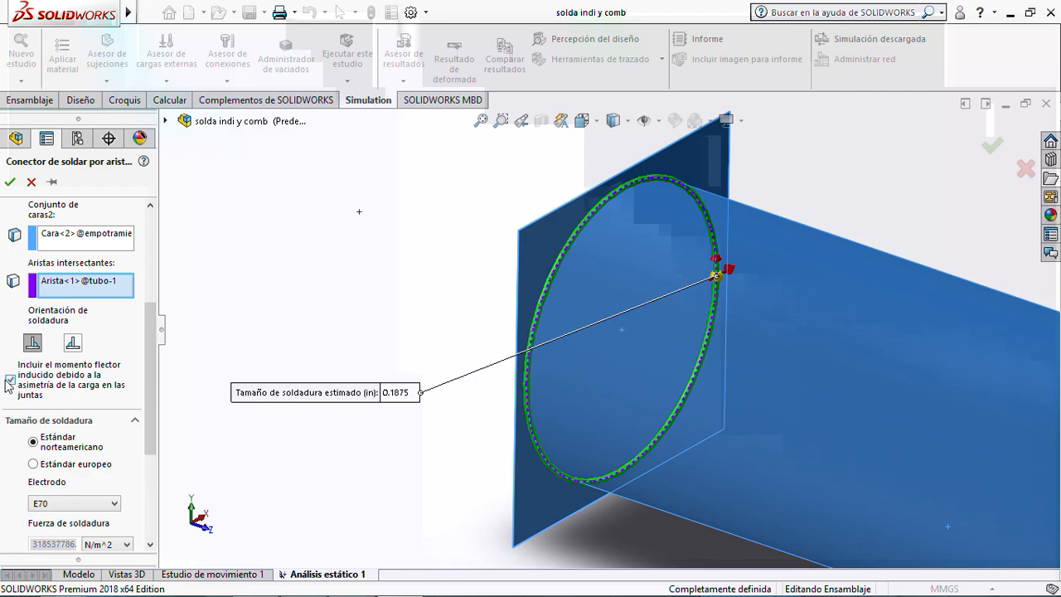
{"action": "left_click", "coordinate": [10, 181]}
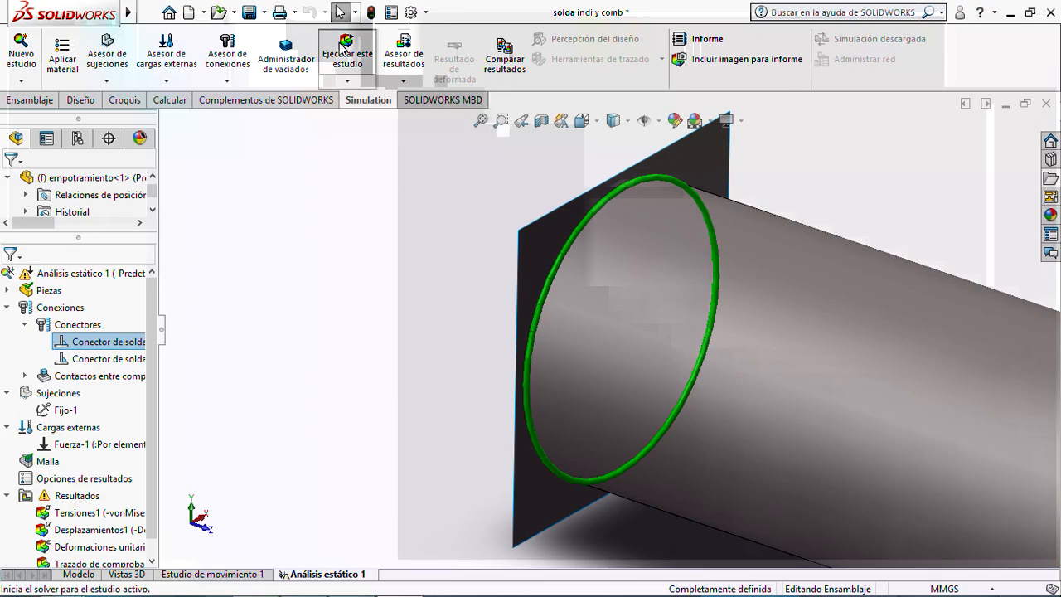
Rerun the static study and inspect the first edge weld connector's calculated and estimated sizes in the weld check plot.
{"action": "left_click", "coordinate": [342, 53]}
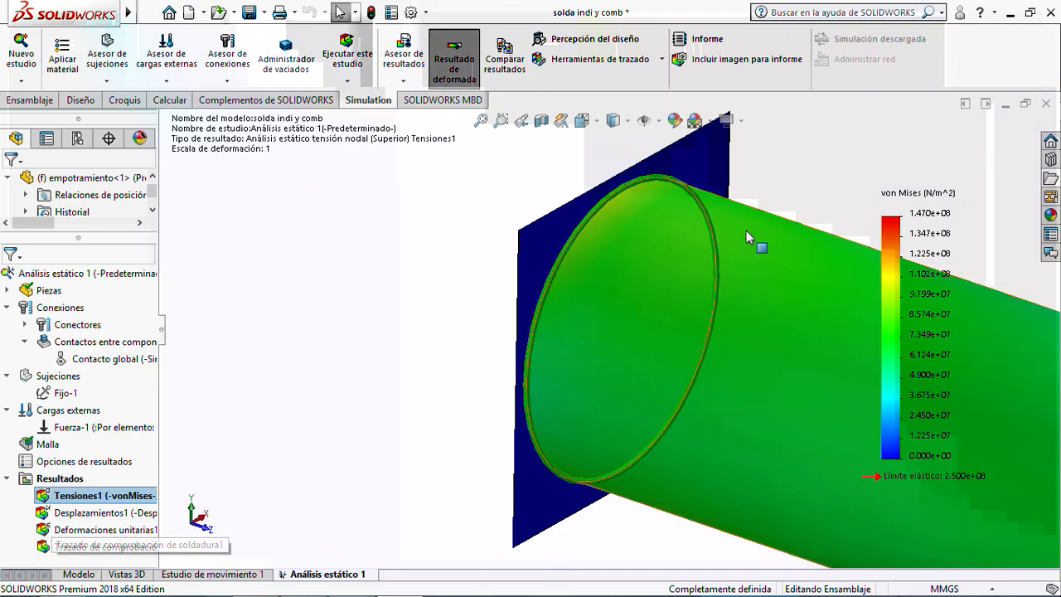
{"action": "double_click", "coordinate": [93, 546]}
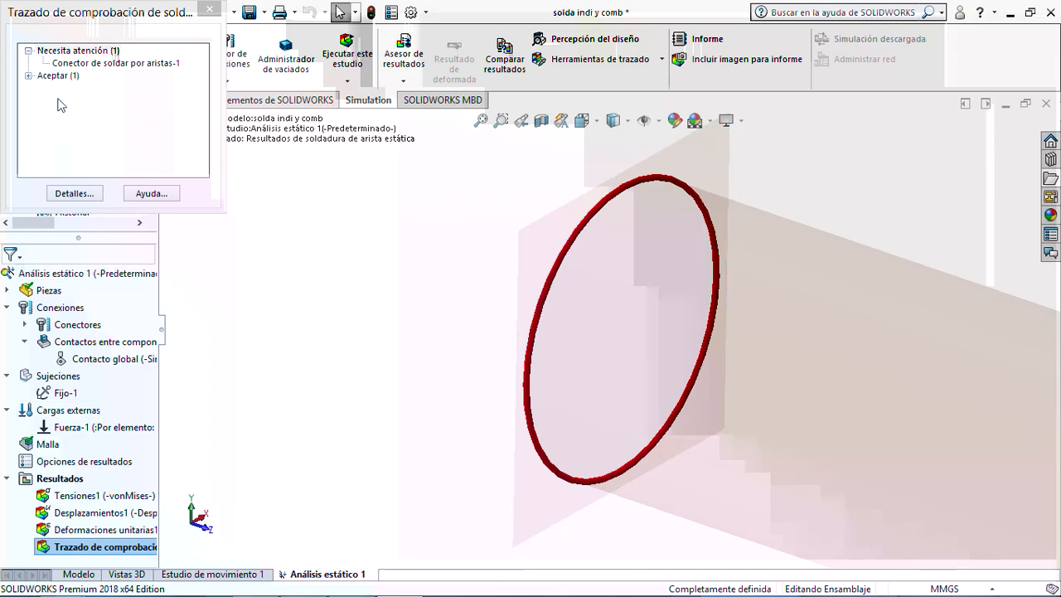
{"action": "left_click", "coordinate": [76, 63]}
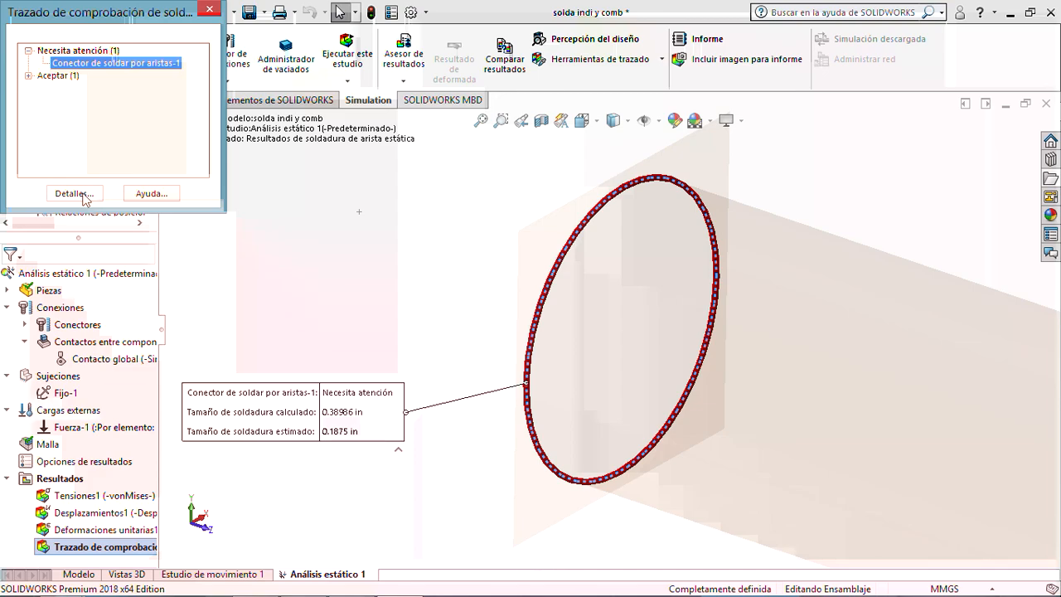
Review the first edge weld connector's minimum, maximum and mean results in English (IPS) units, and close the detailed results.
{"action": "left_click", "coordinate": [75, 193]}
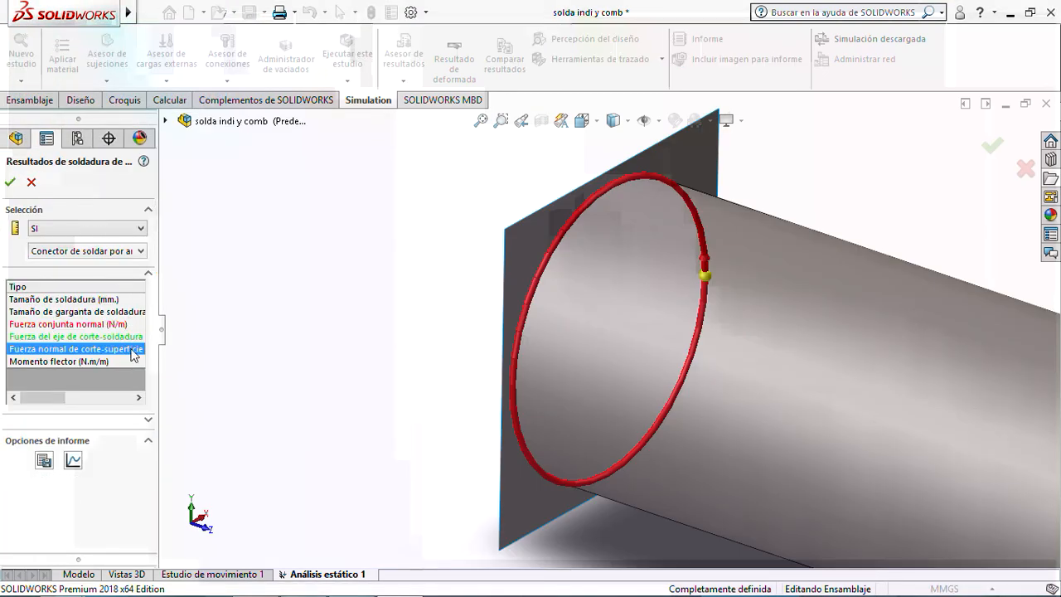
{"action": "left_click", "coordinate": [96, 229]}
{"action": "left_click", "coordinate": [79, 254]}
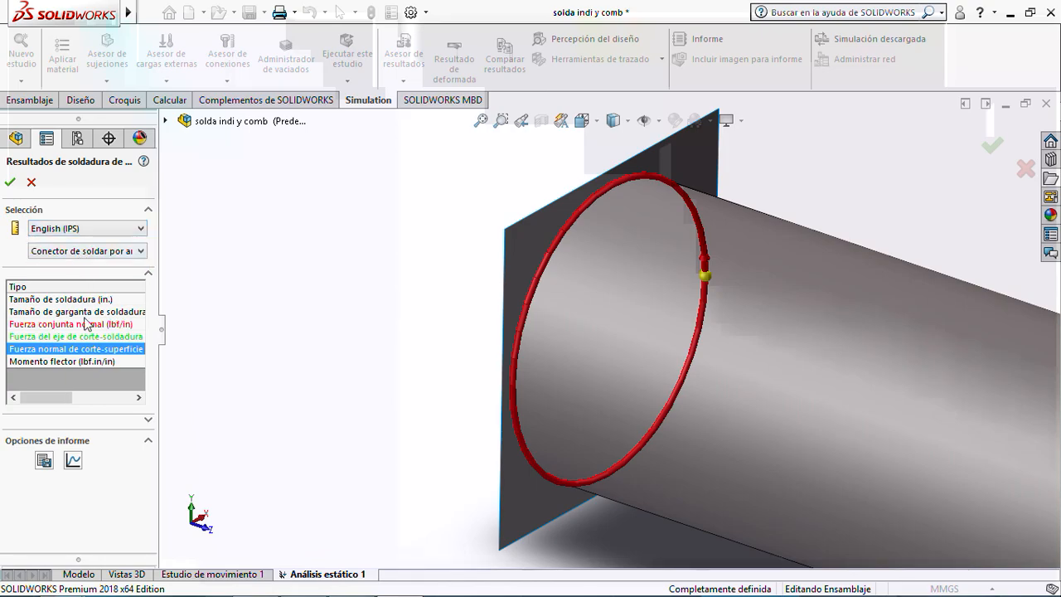
{"action": "left_click", "coordinate": [140, 398]}
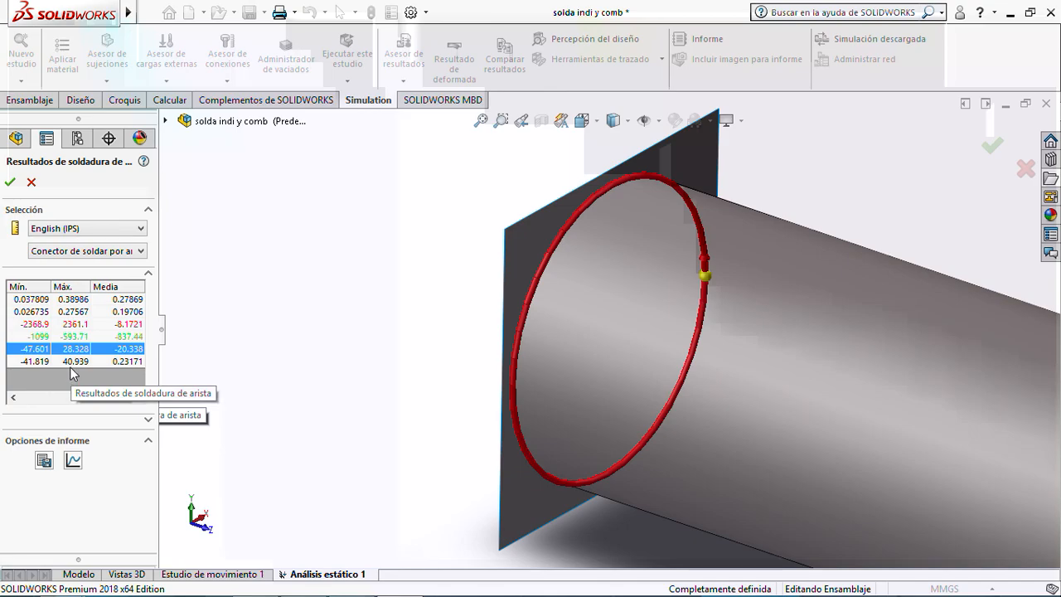
{"action": "left_click", "coordinate": [30, 181]}
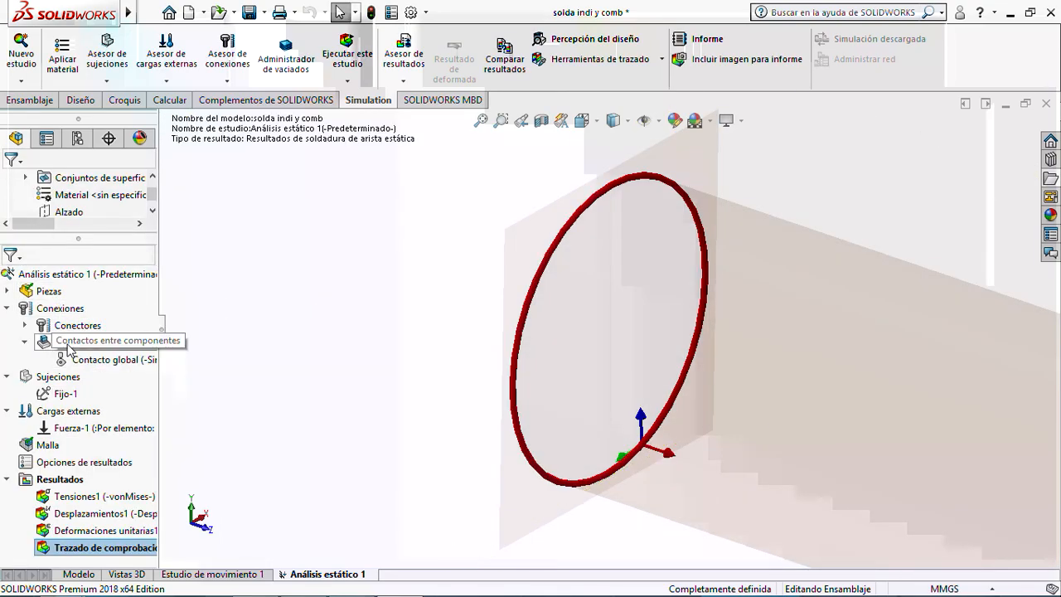
Open the second edge weld connector's definition, go to its induced bending moment option, and accept the definition.
{"action": "right_click", "coordinate": [67, 345]}
{"action": "left_click", "coordinate": [38, 351]}
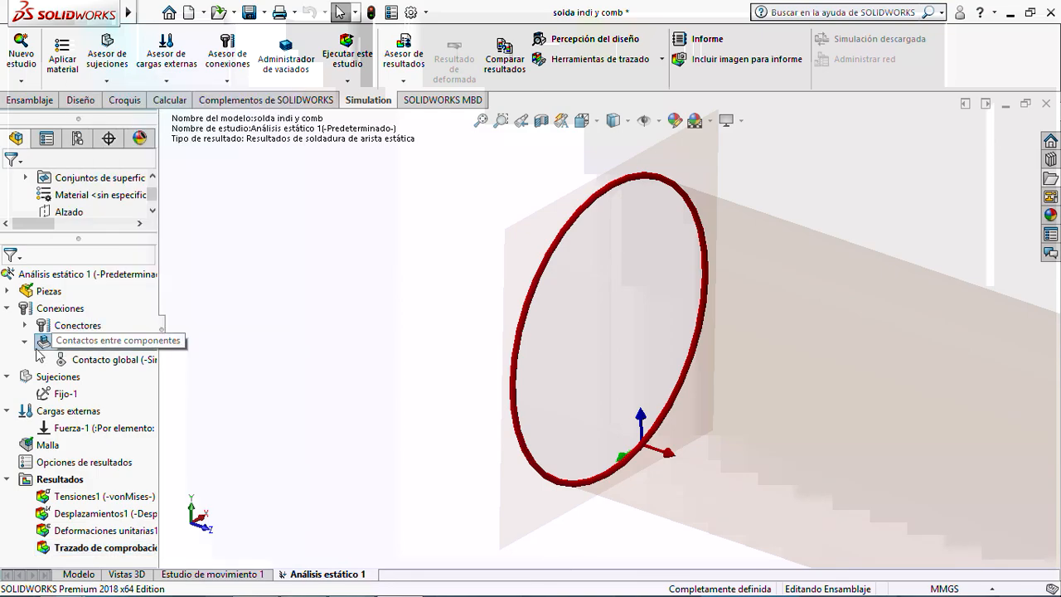
{"action": "left_click", "coordinate": [25, 325]}
{"action": "left_click", "coordinate": [85, 341]}
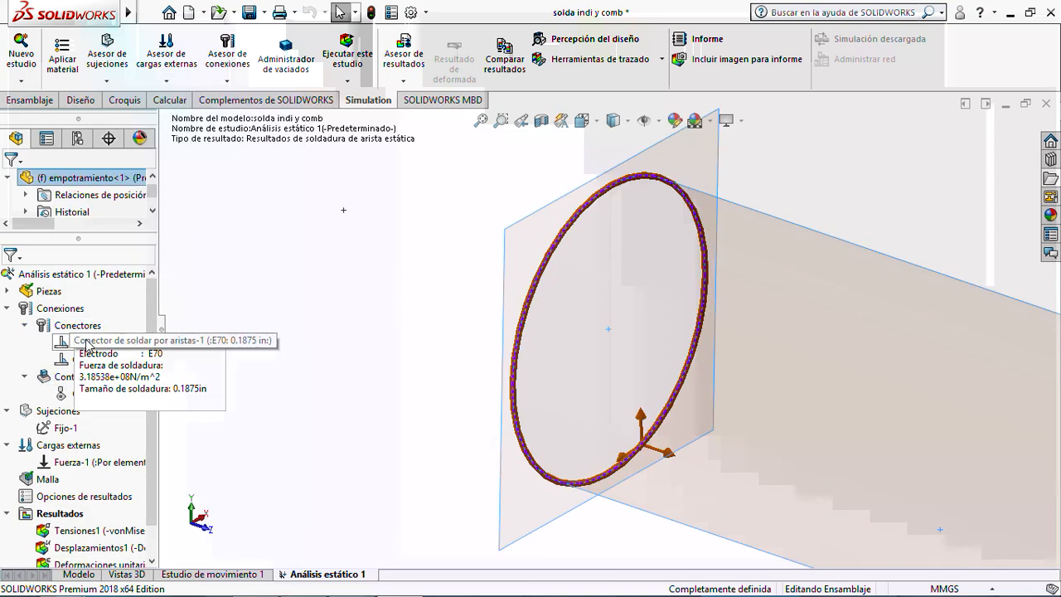
{"action": "left_click", "coordinate": [76, 358]}
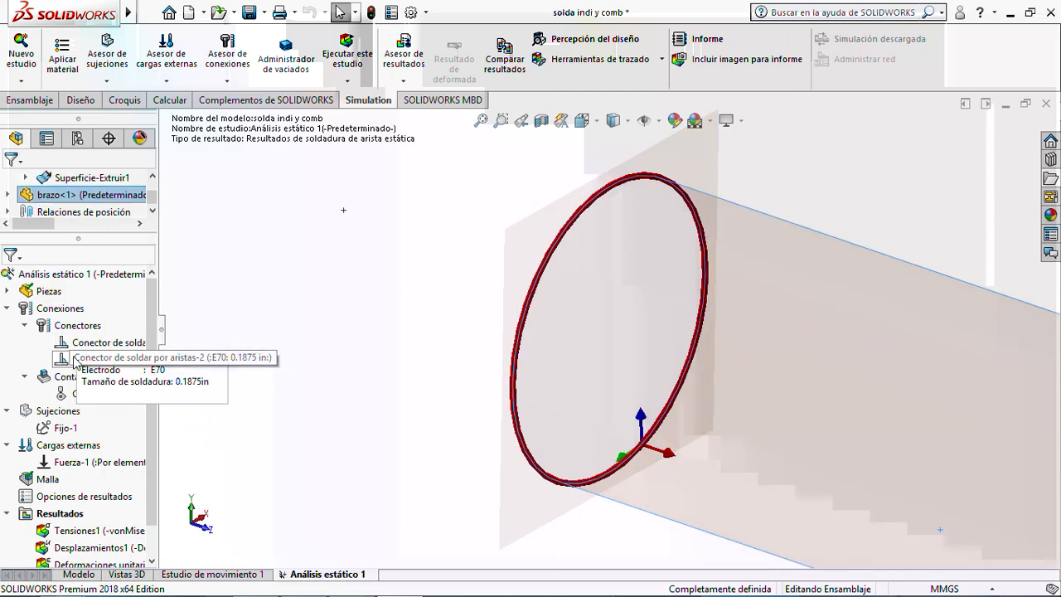
{"action": "right_click", "coordinate": [77, 359]}
{"action": "left_click", "coordinate": [112, 370]}
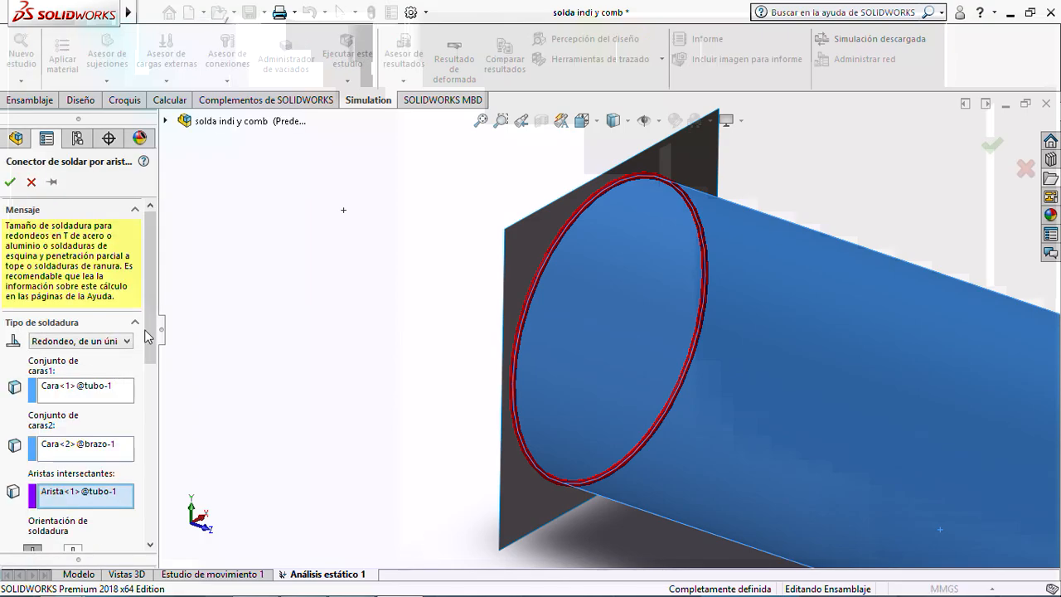
{"action": "scroll", "coordinate": [32, 471], "scroll_direction": "down", "scroll_amount": 3}
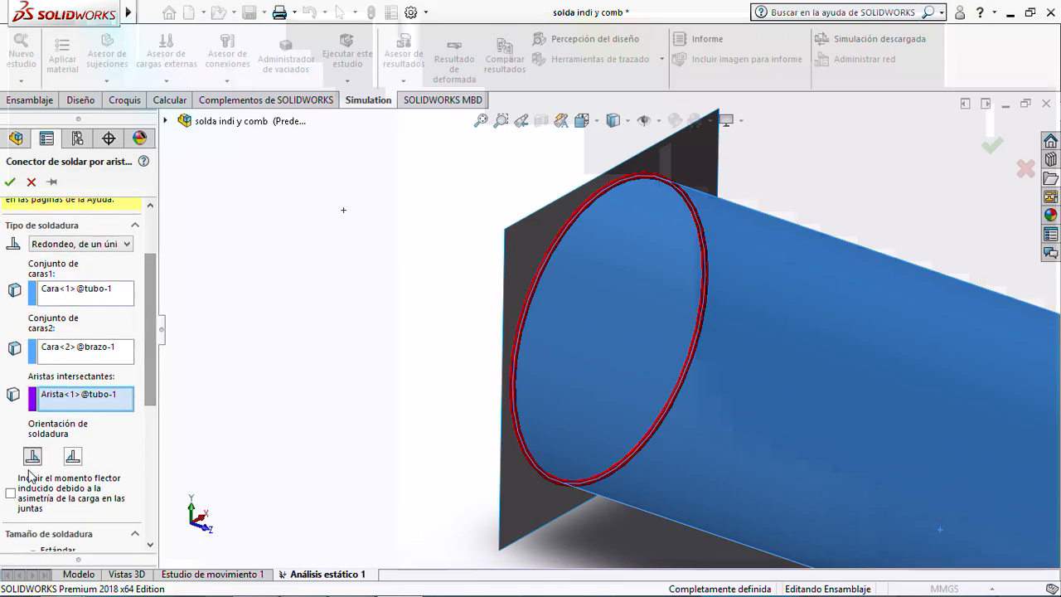
{"action": "left_click", "coordinate": [10, 182]}
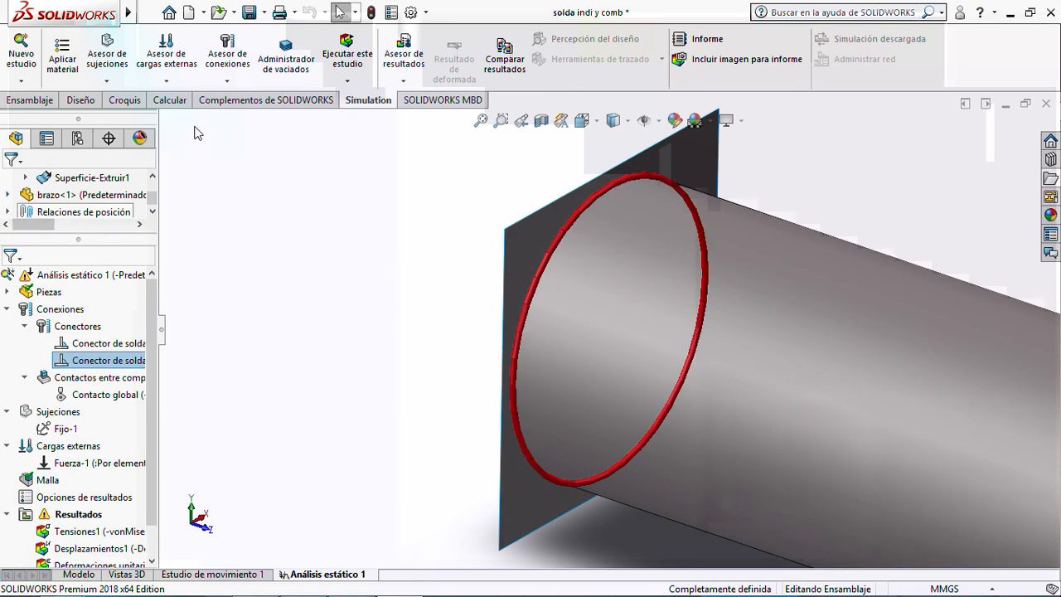
Rerun the static study with the second connector's accepted definition and show the weld check plot.
{"action": "left_click", "coordinate": [348, 58]}
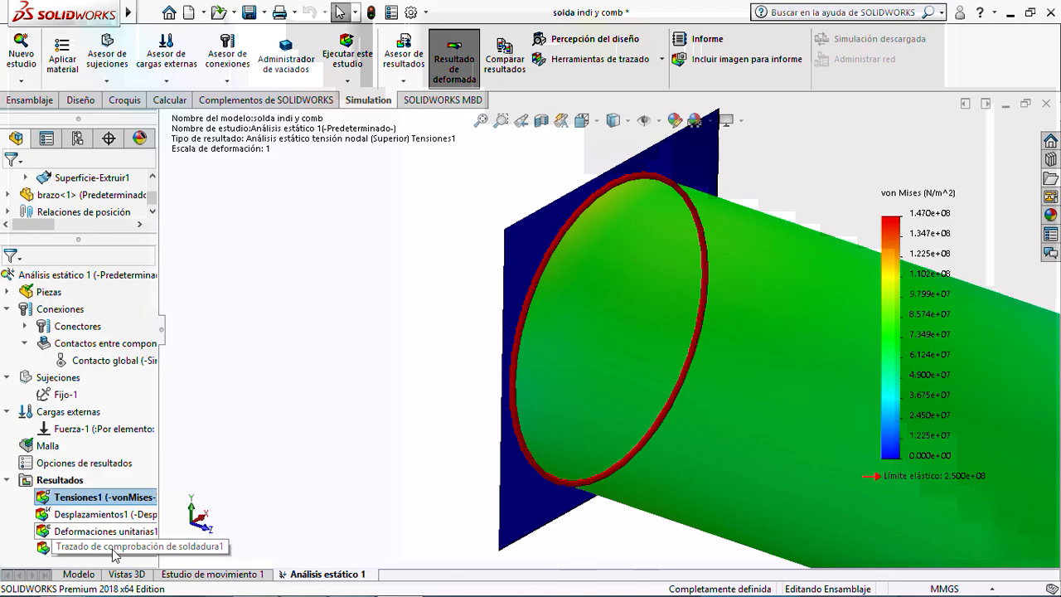
{"action": "left_click", "coordinate": [113, 553]}
{"action": "double_click", "coordinate": [114, 554]}
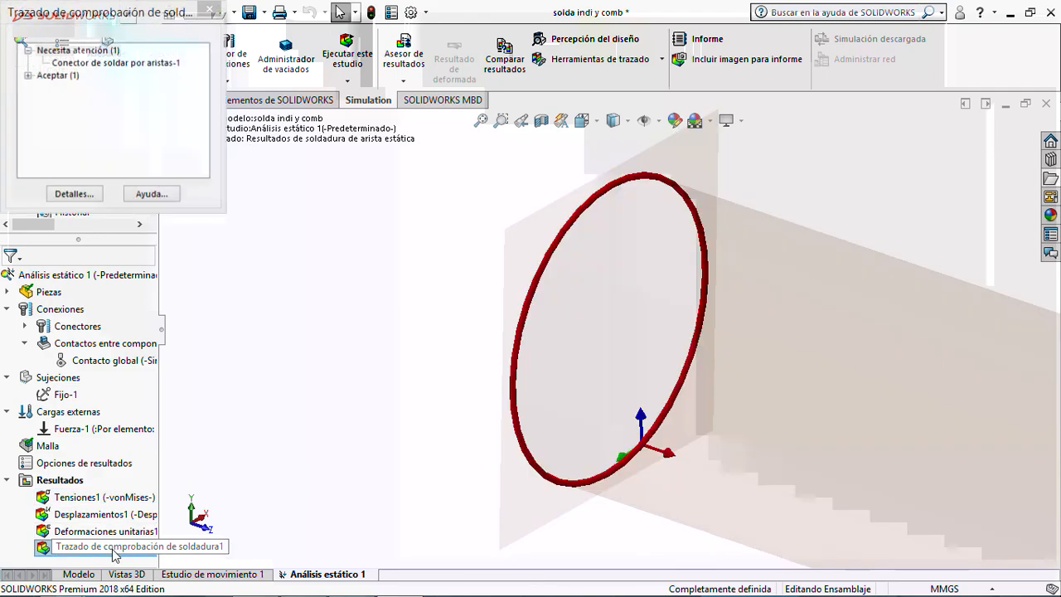
Expand the accepted welds, inspect both edge weld connectors' sizes, and open the detailed results of the first connector.
{"action": "left_click", "coordinate": [29, 76]}
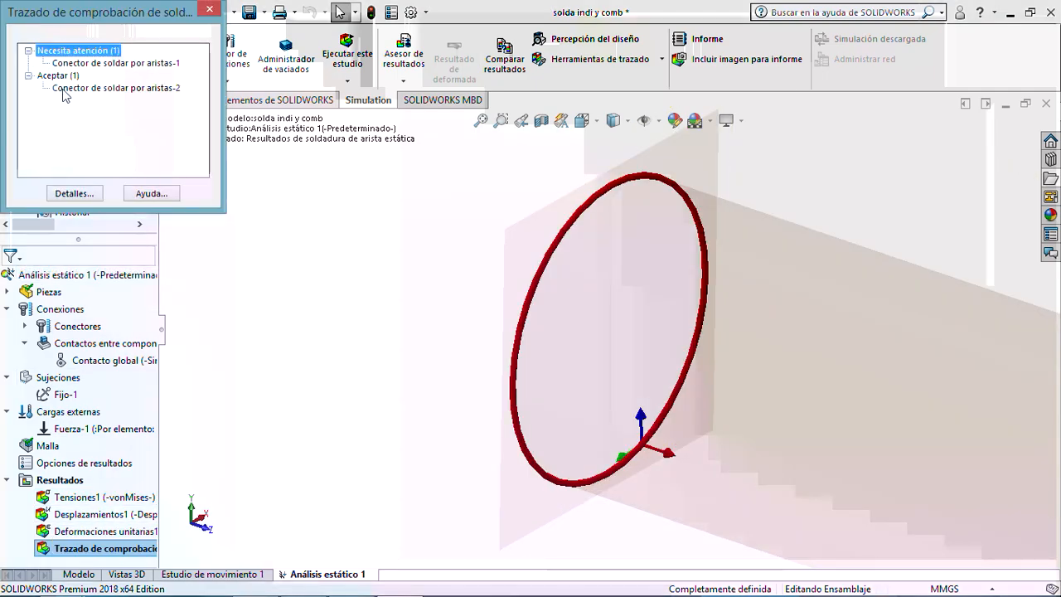
{"action": "left_click", "coordinate": [70, 88]}
{"action": "left_click", "coordinate": [86, 64]}
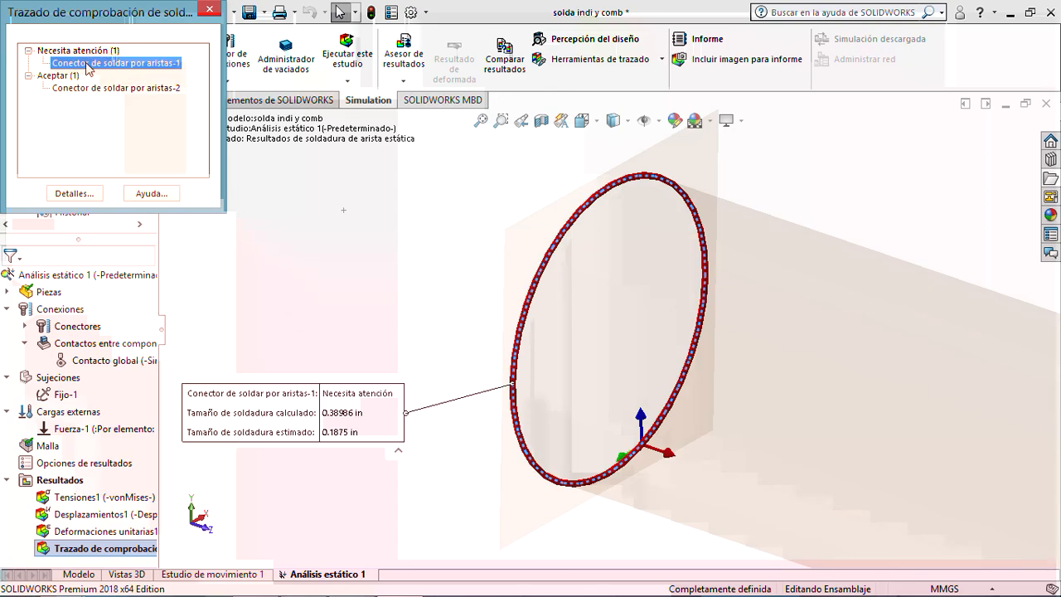
{"action": "left_click", "coordinate": [82, 194]}
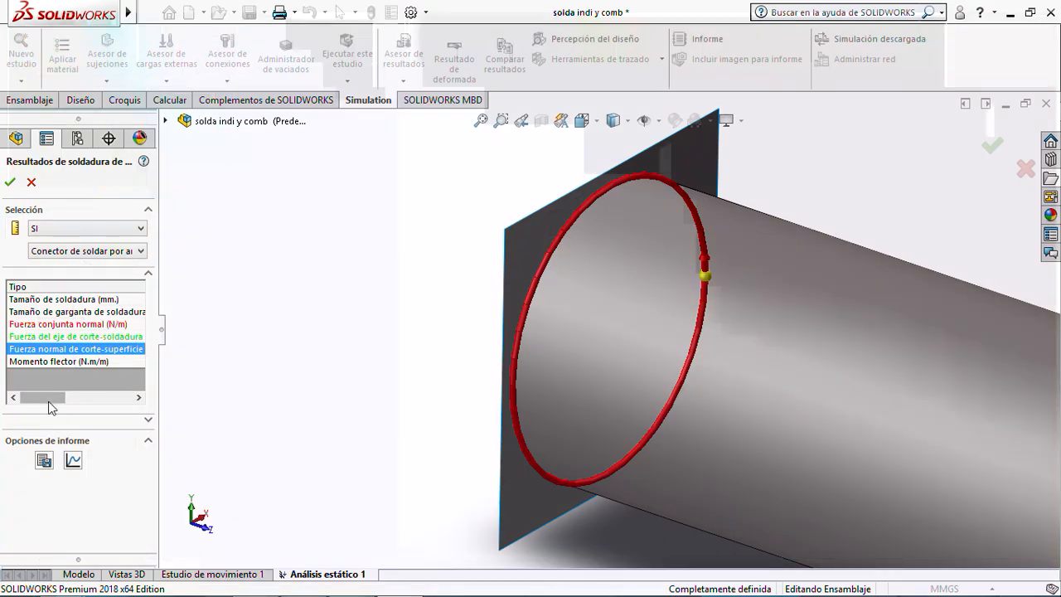
Review the first edge weld connector's minimum, maximum and mean weld sizes, forces and bending moment in SI units.
{"action": "left_click_drag", "start_coordinate": [49, 399], "coordinate": [114, 399]}
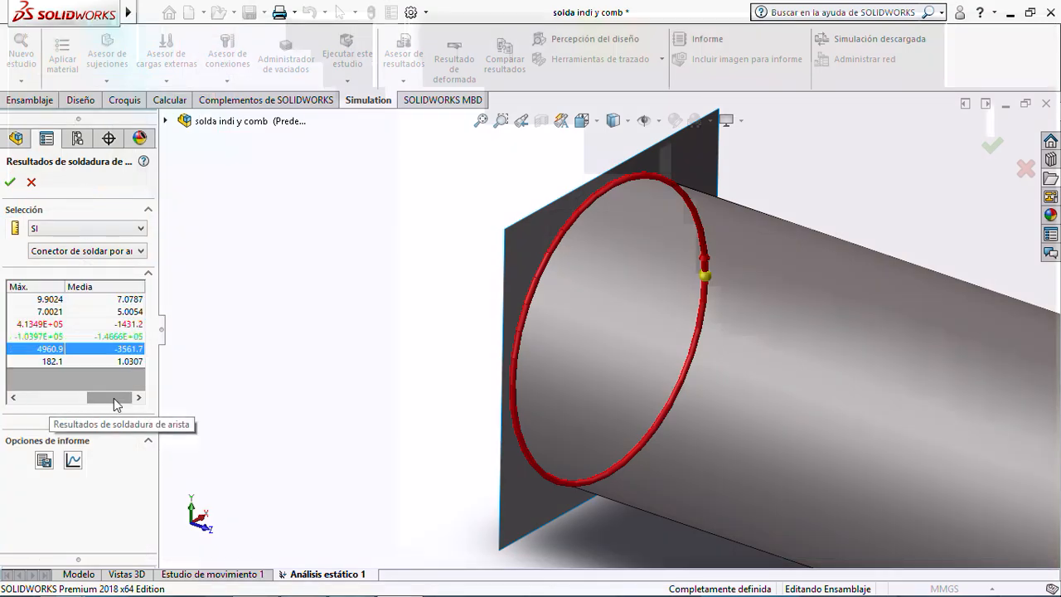
{"action": "left_click", "coordinate": [13, 398]}
{"action": "left_click", "coordinate": [14, 398]}
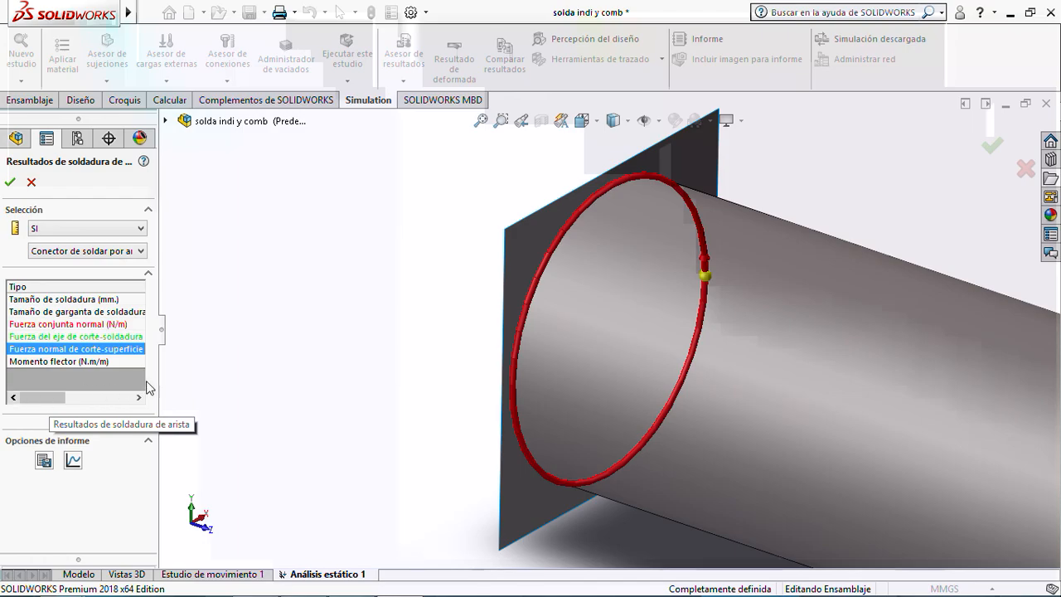
{"action": "left_click", "coordinate": [139, 398]}
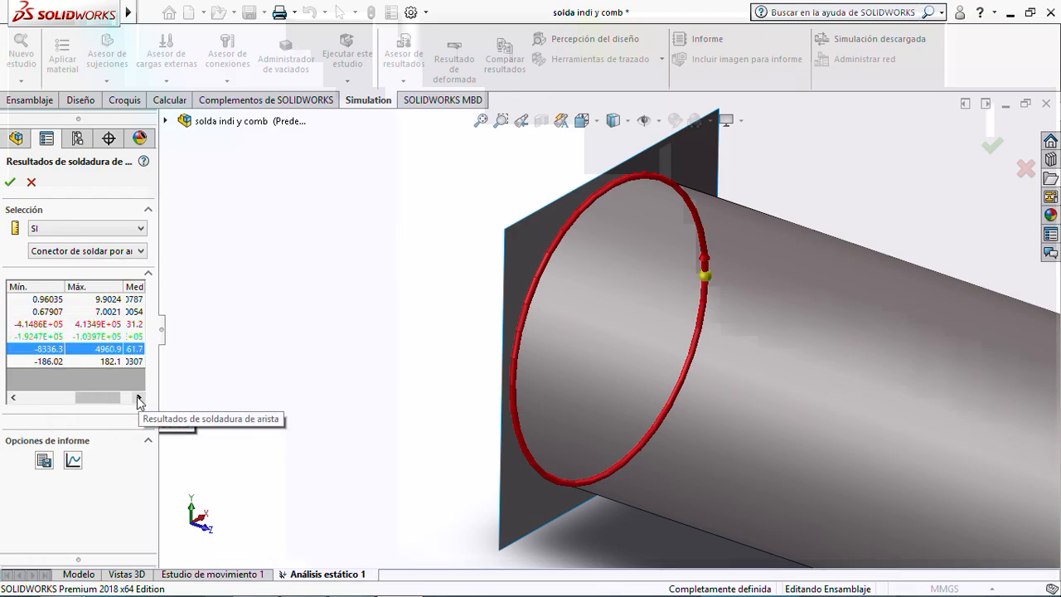
{"action": "left_click", "coordinate": [13, 399]}
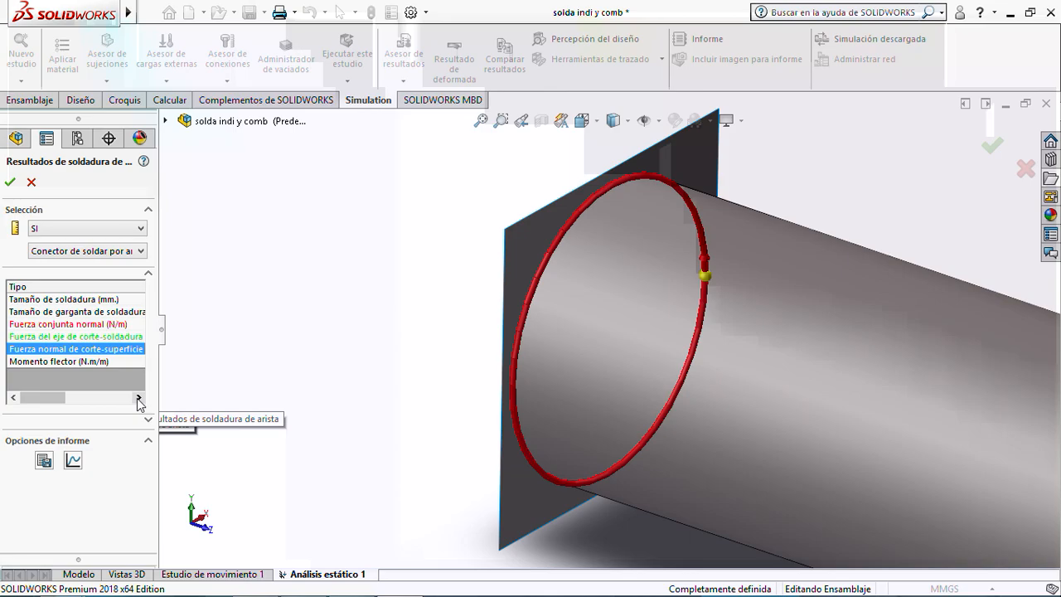
Switch the edge weld results to English (IPS) units and examine the minimum, maximum and mean values.
{"action": "left_click", "coordinate": [98, 229]}
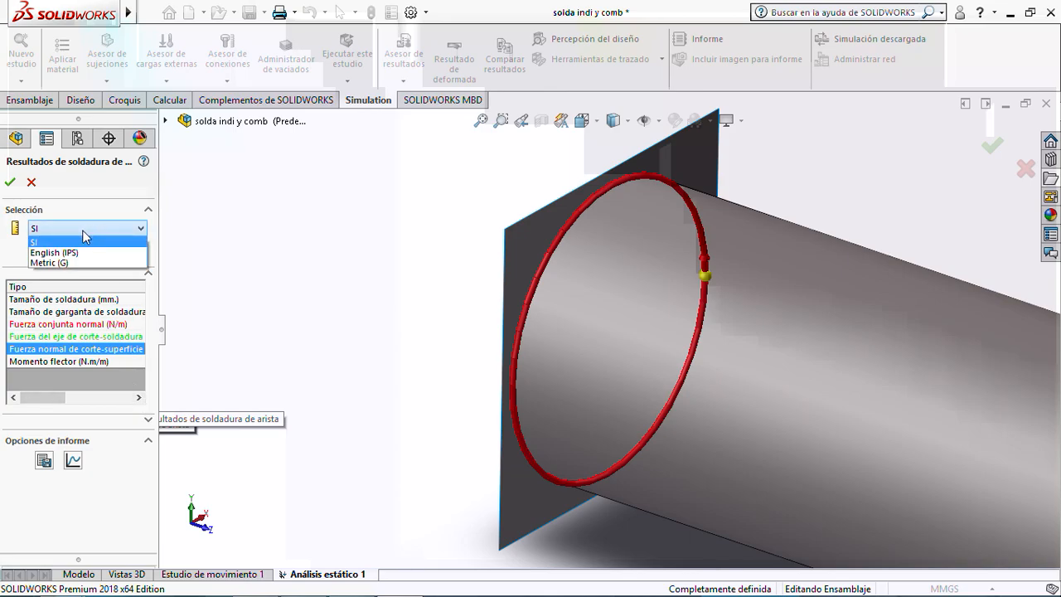
{"action": "left_click", "coordinate": [54, 252]}
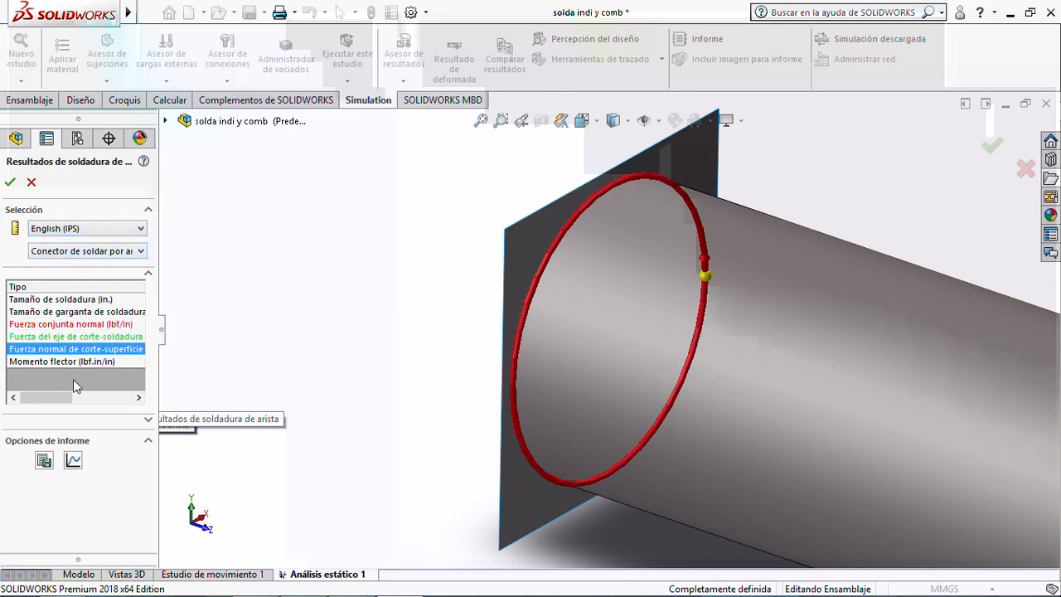
{"action": "left_click", "coordinate": [139, 398]}
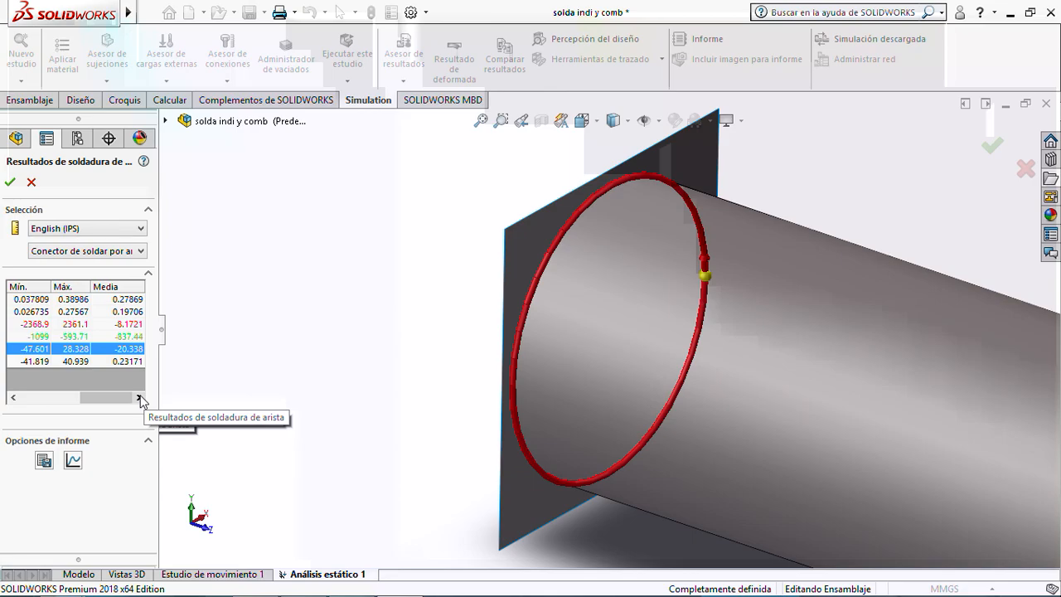
Close the detailed edge weld results and save the assembly.
{"action": "left_click", "coordinate": [32, 183]}
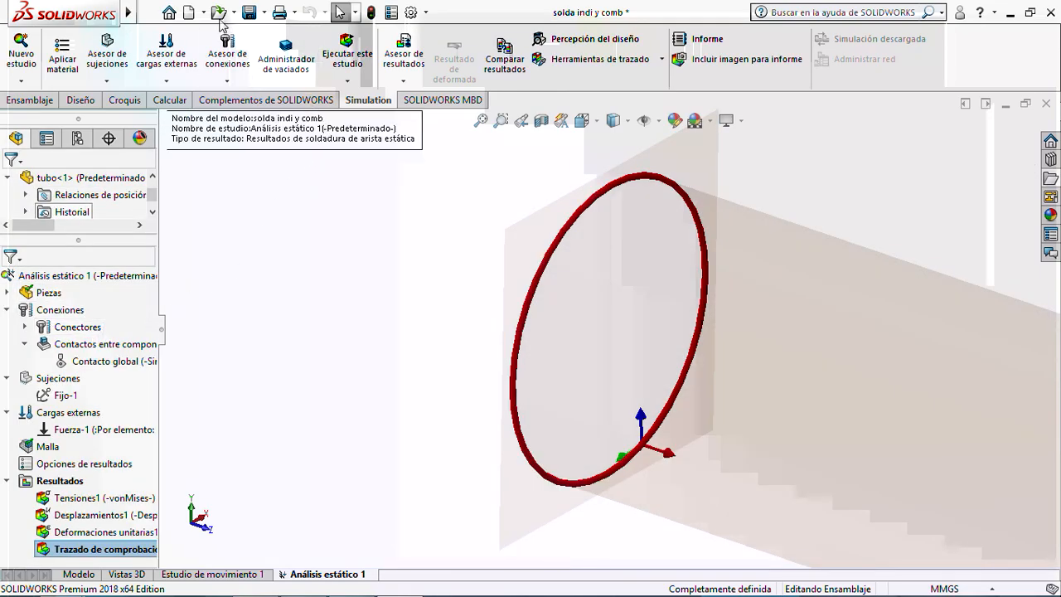
{"action": "left_click", "coordinate": [248, 14]}
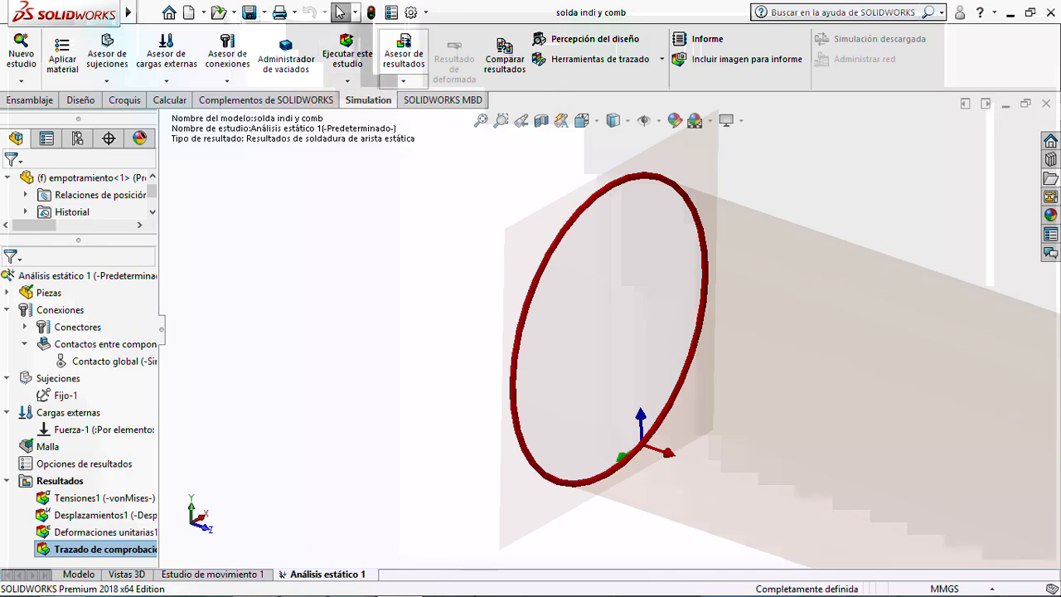
{"action": "mouse_move", "coordinate": [455, 581]}
{"action": "left_click", "coordinate": [255, 581]}
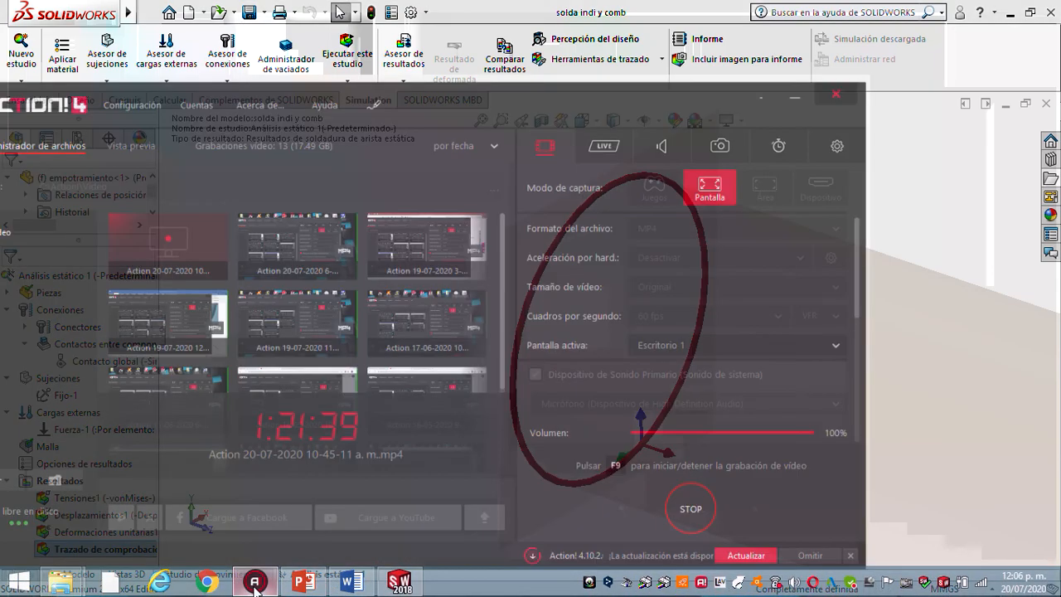
{"action": "left_click", "coordinate": [730, 503]}
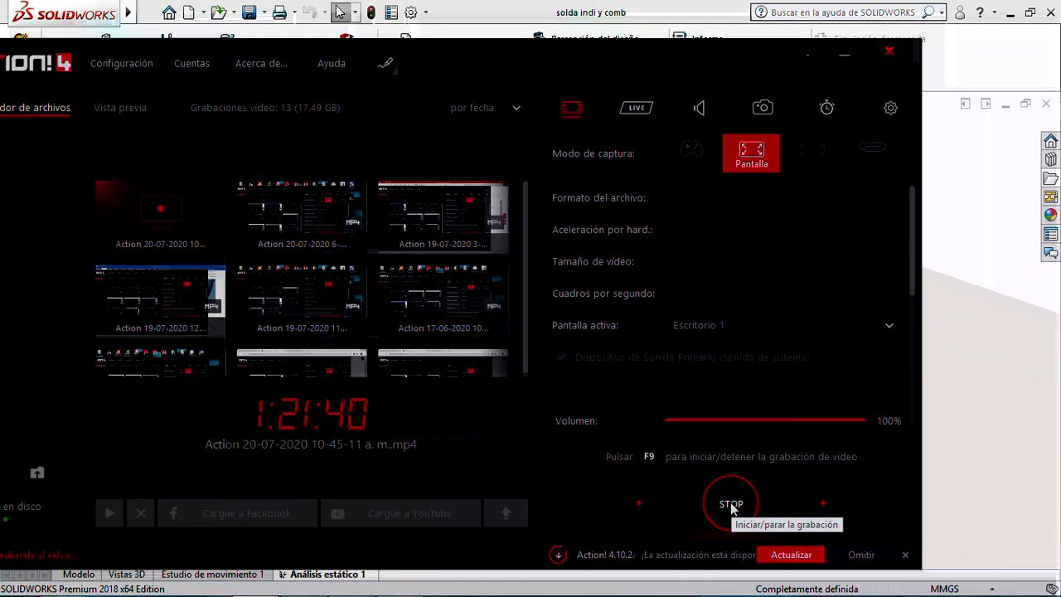